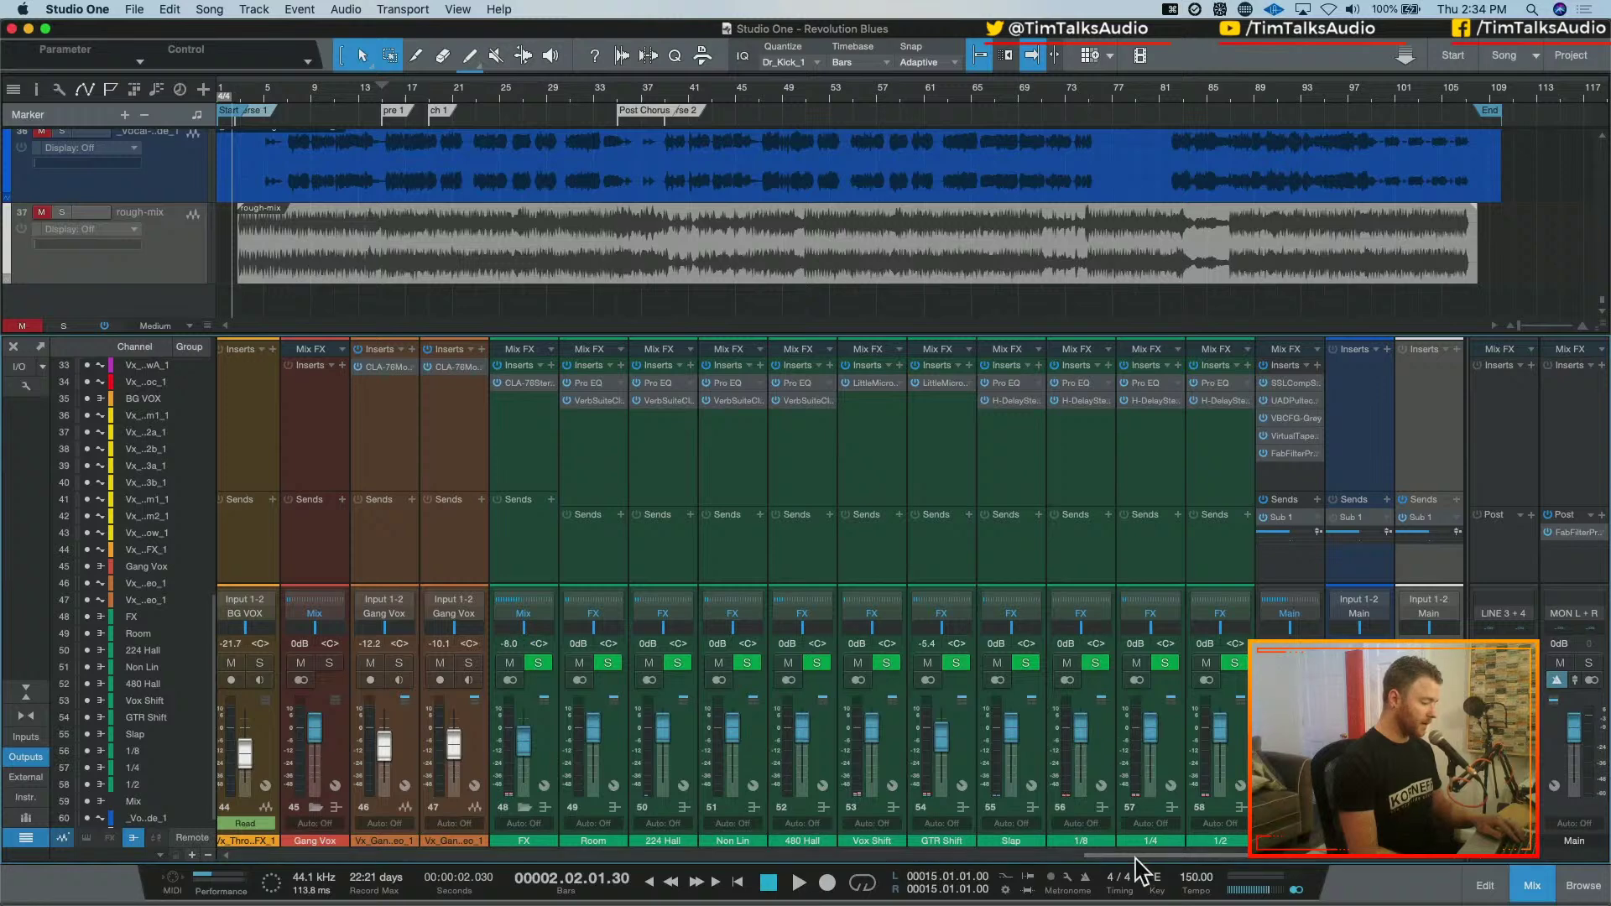
Collapse the Drums, Bass, Guitars, Lead Vocals, BG VOX, Gang Vox and FX bus folders in the mixer console
drag(1138, 855, 269, 854)
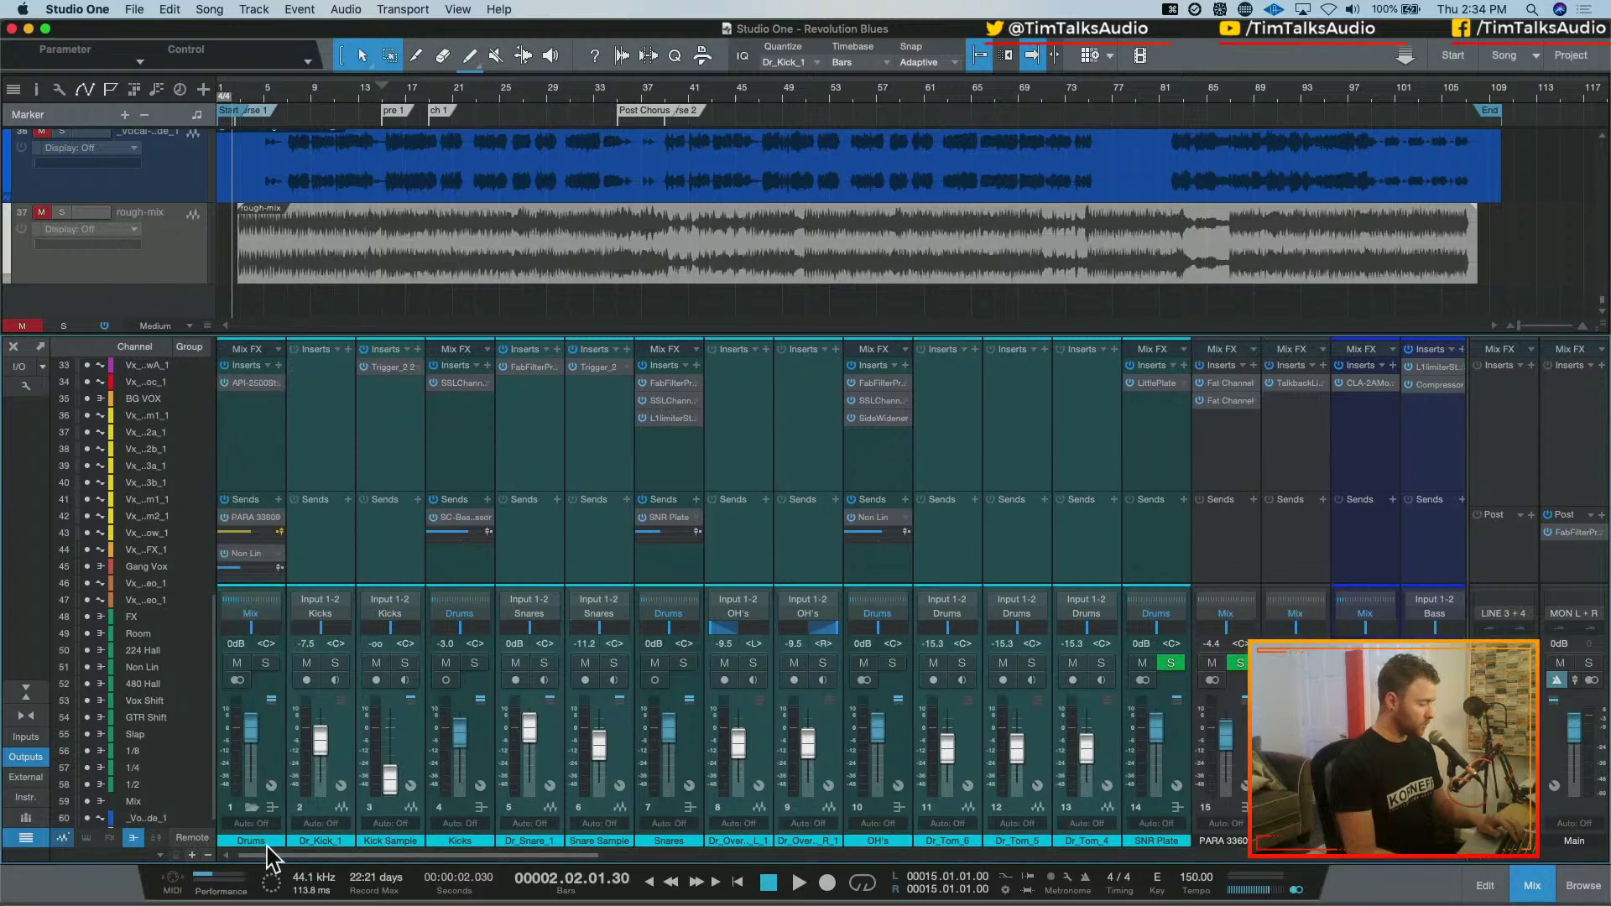
click(250, 808)
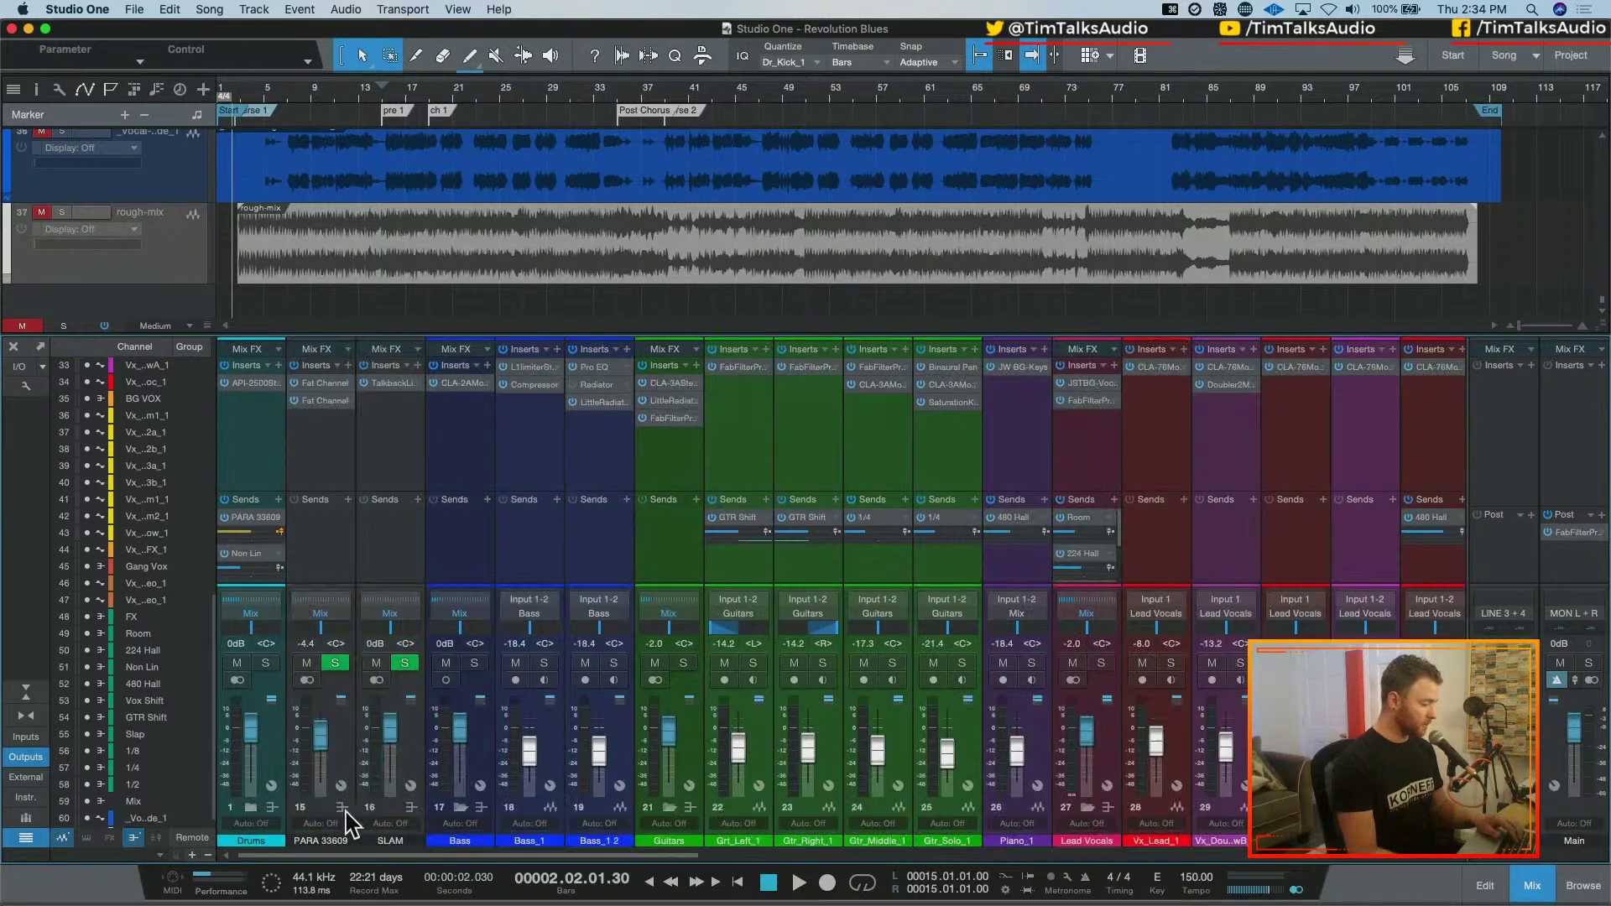
click(460, 807)
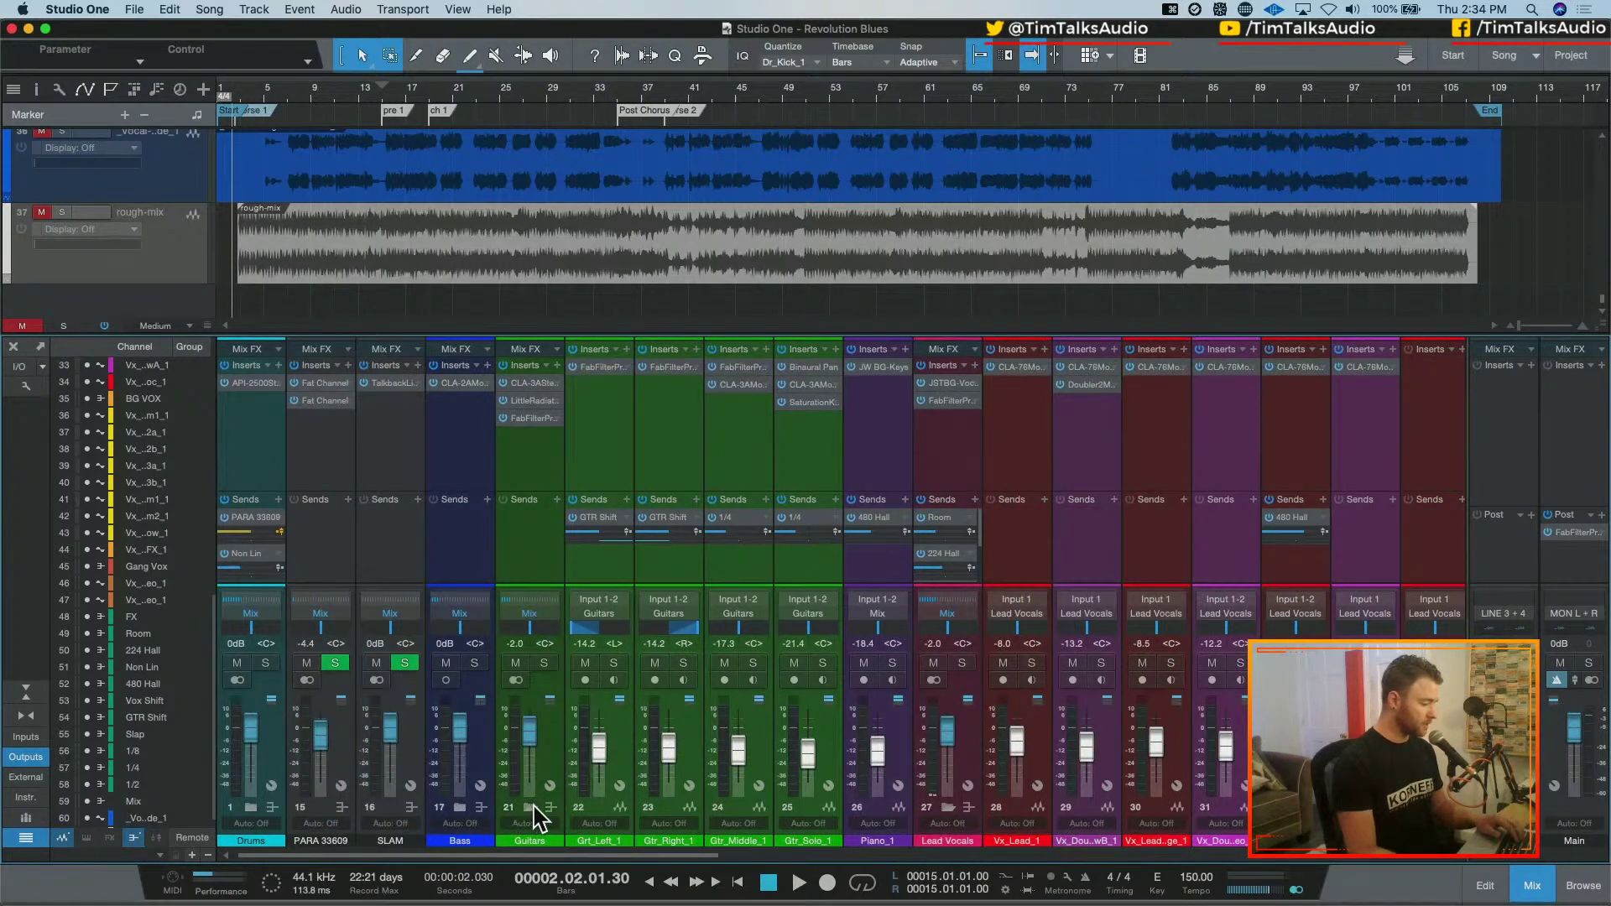
click(529, 807)
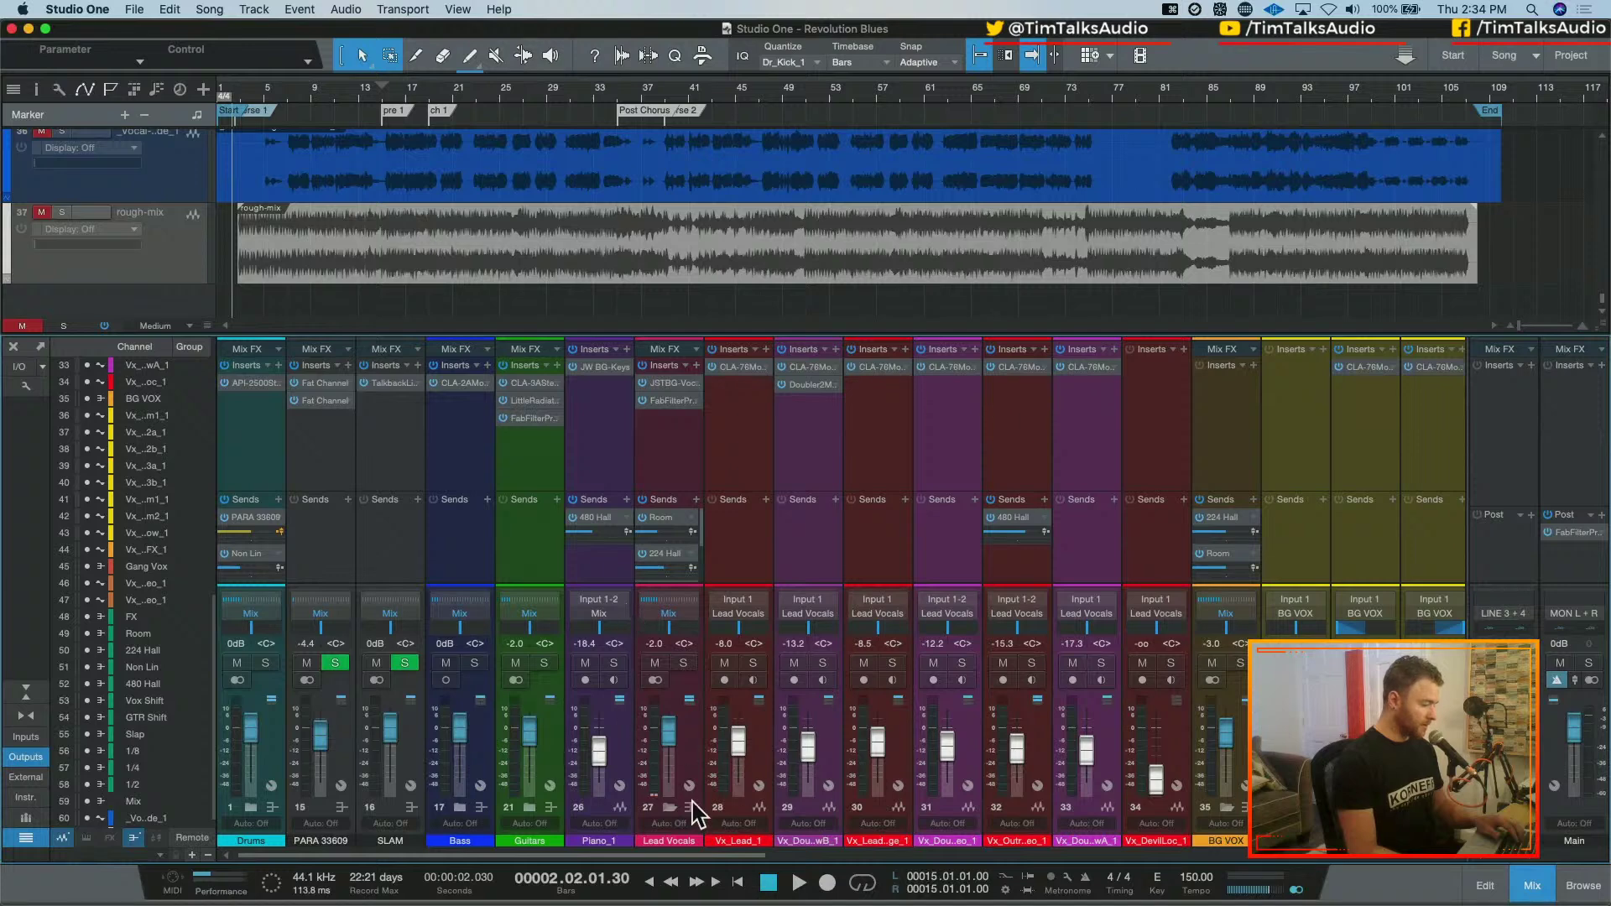
click(752, 808)
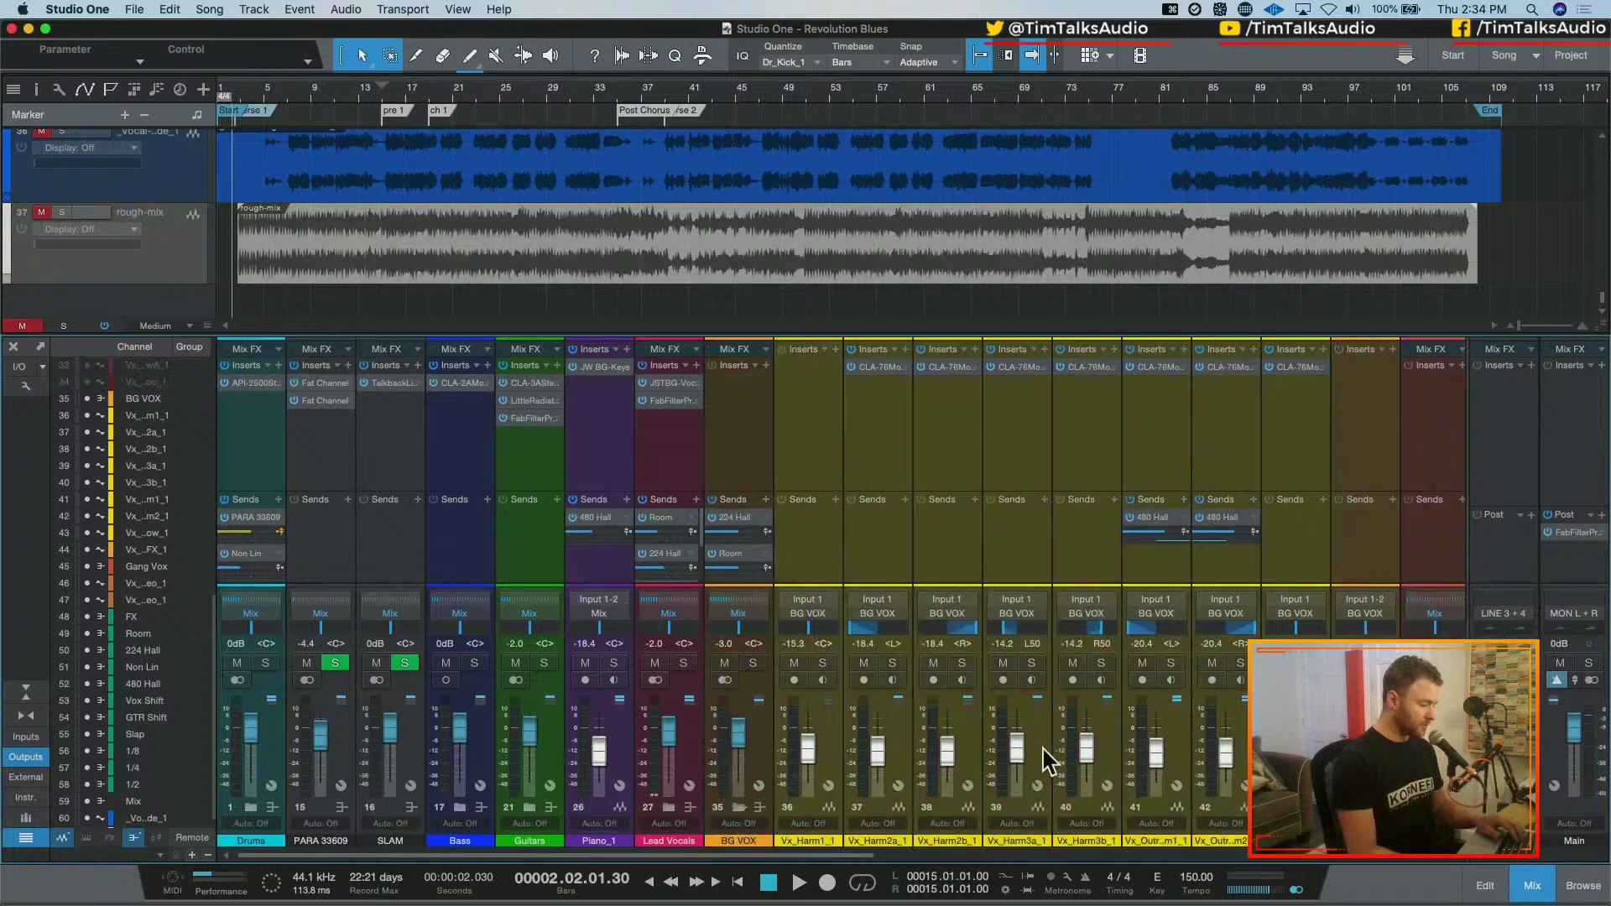
click(740, 807)
click(808, 808)
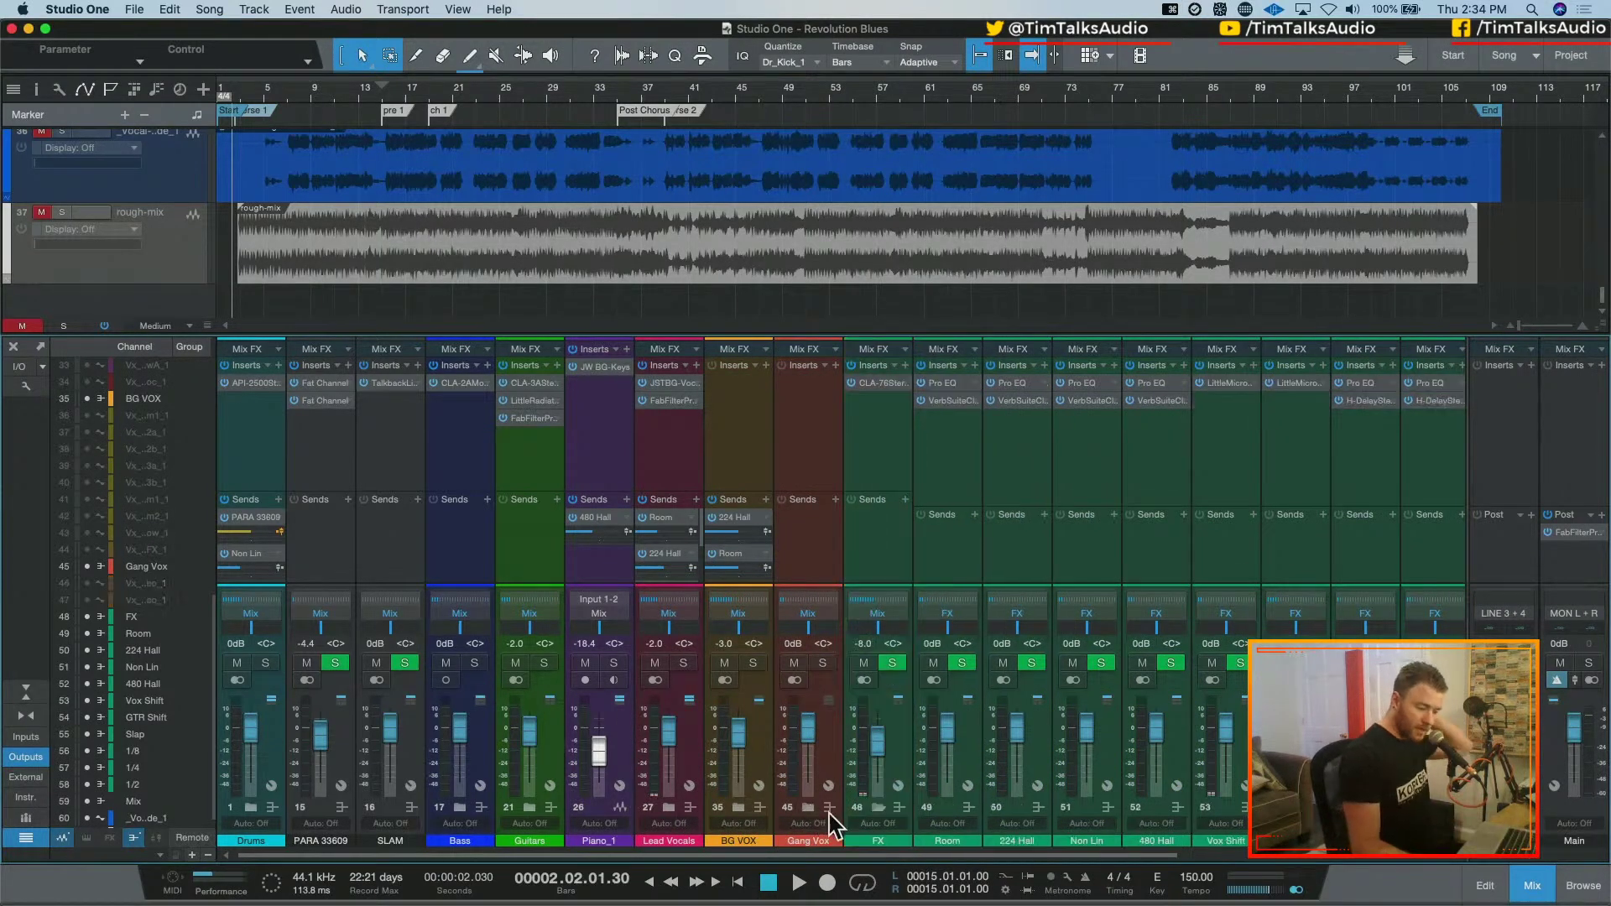
click(879, 807)
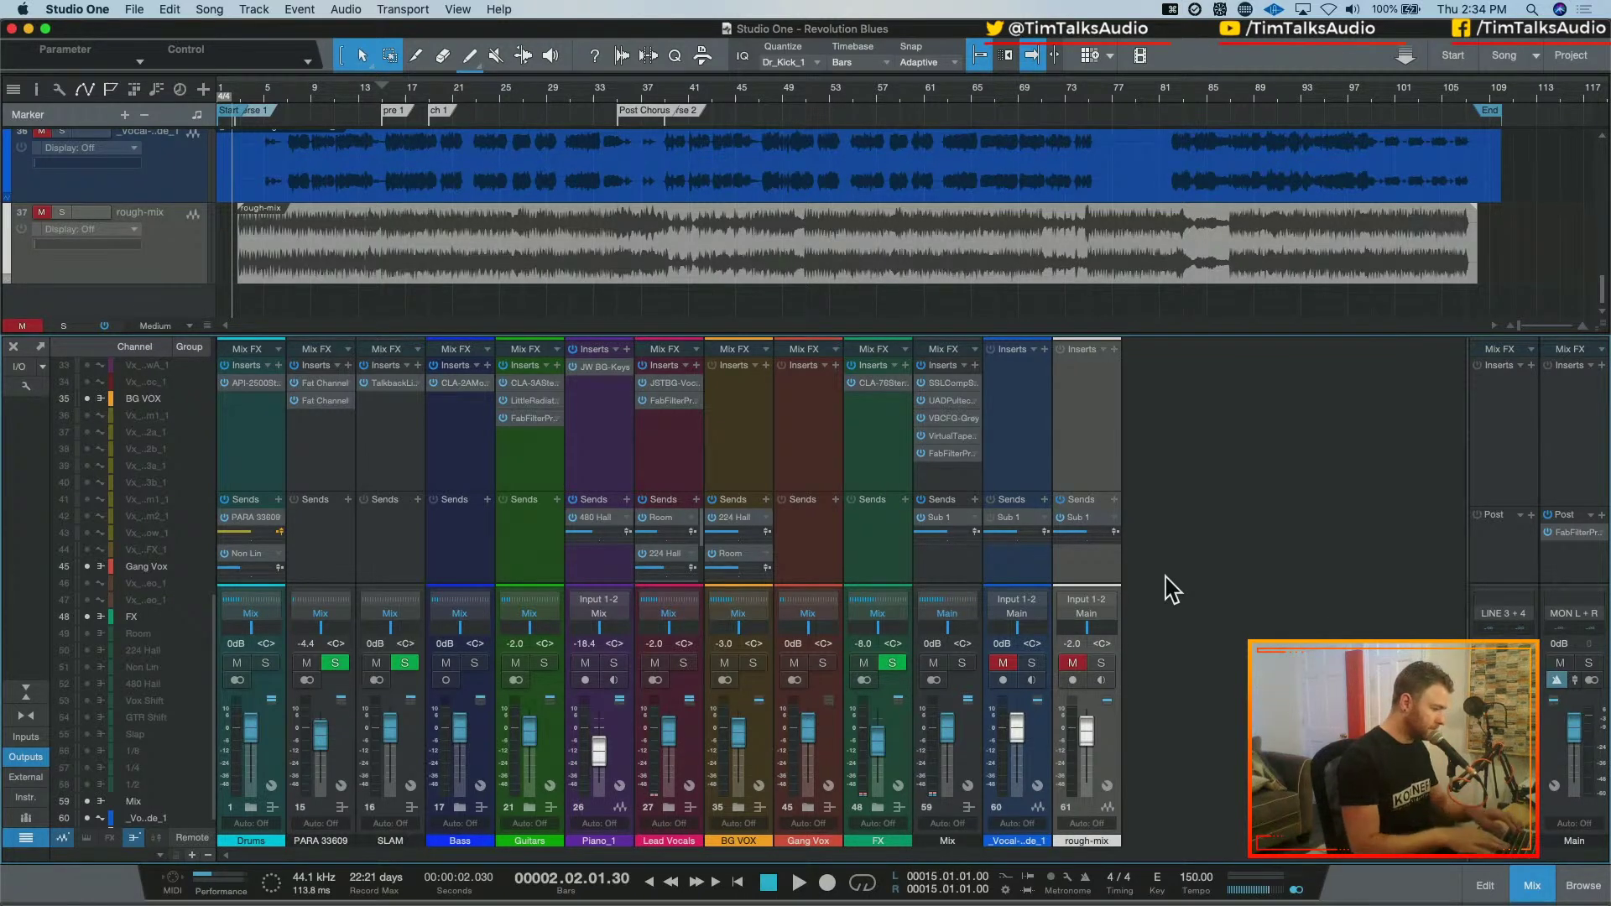
Play the song and check the audio device's block size and latency in the preferences, leaving the settings as they are
key(space)
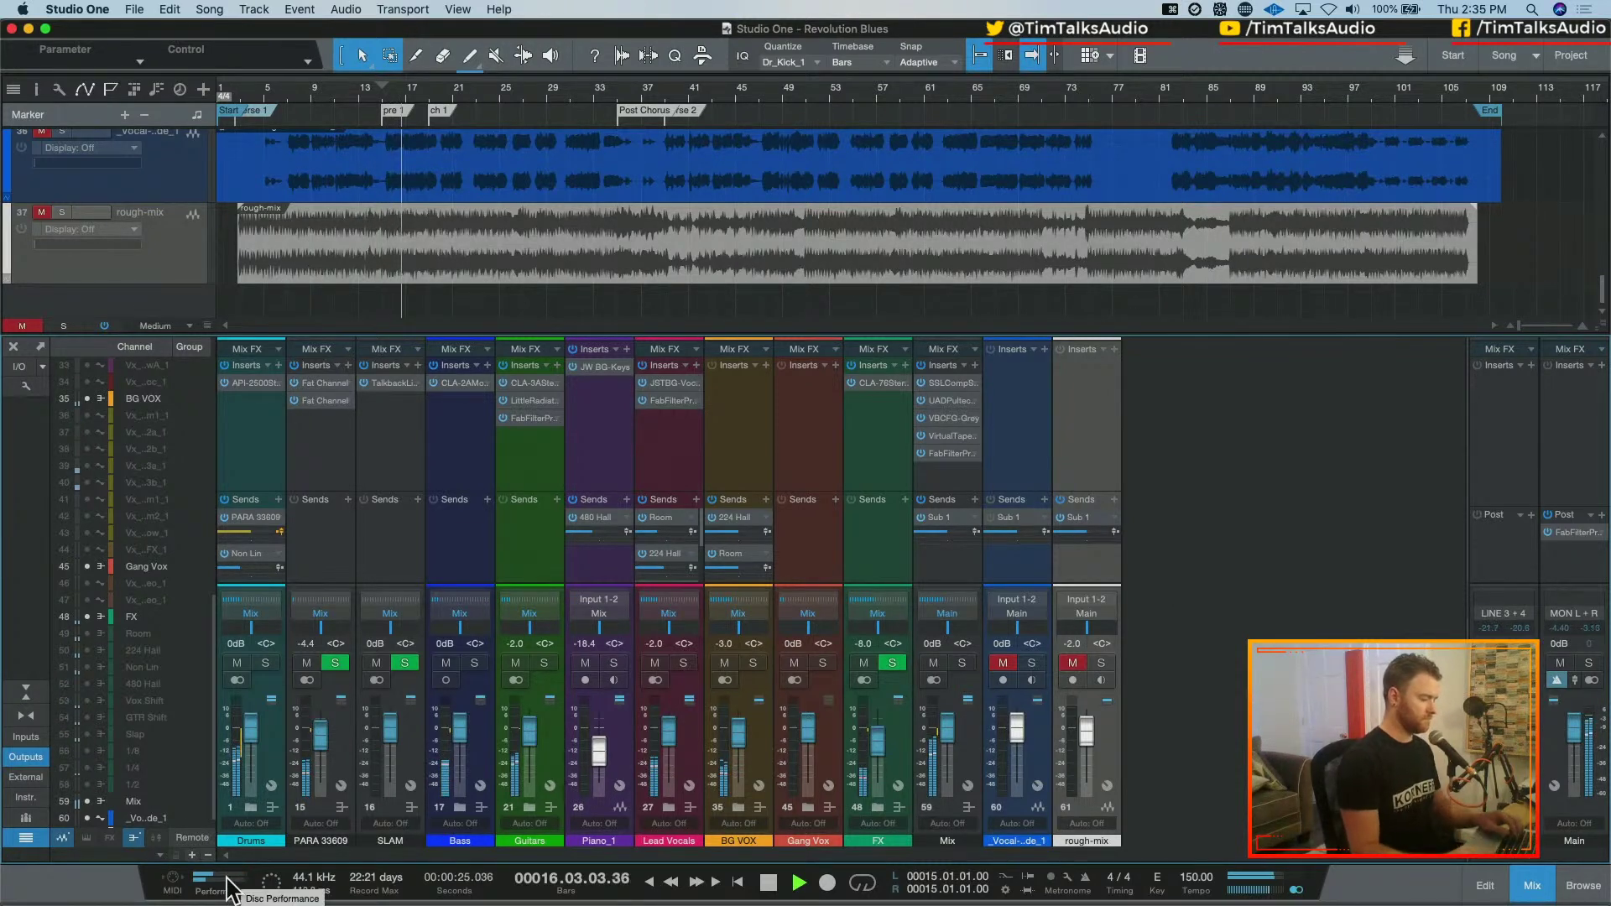
key(super+comma)
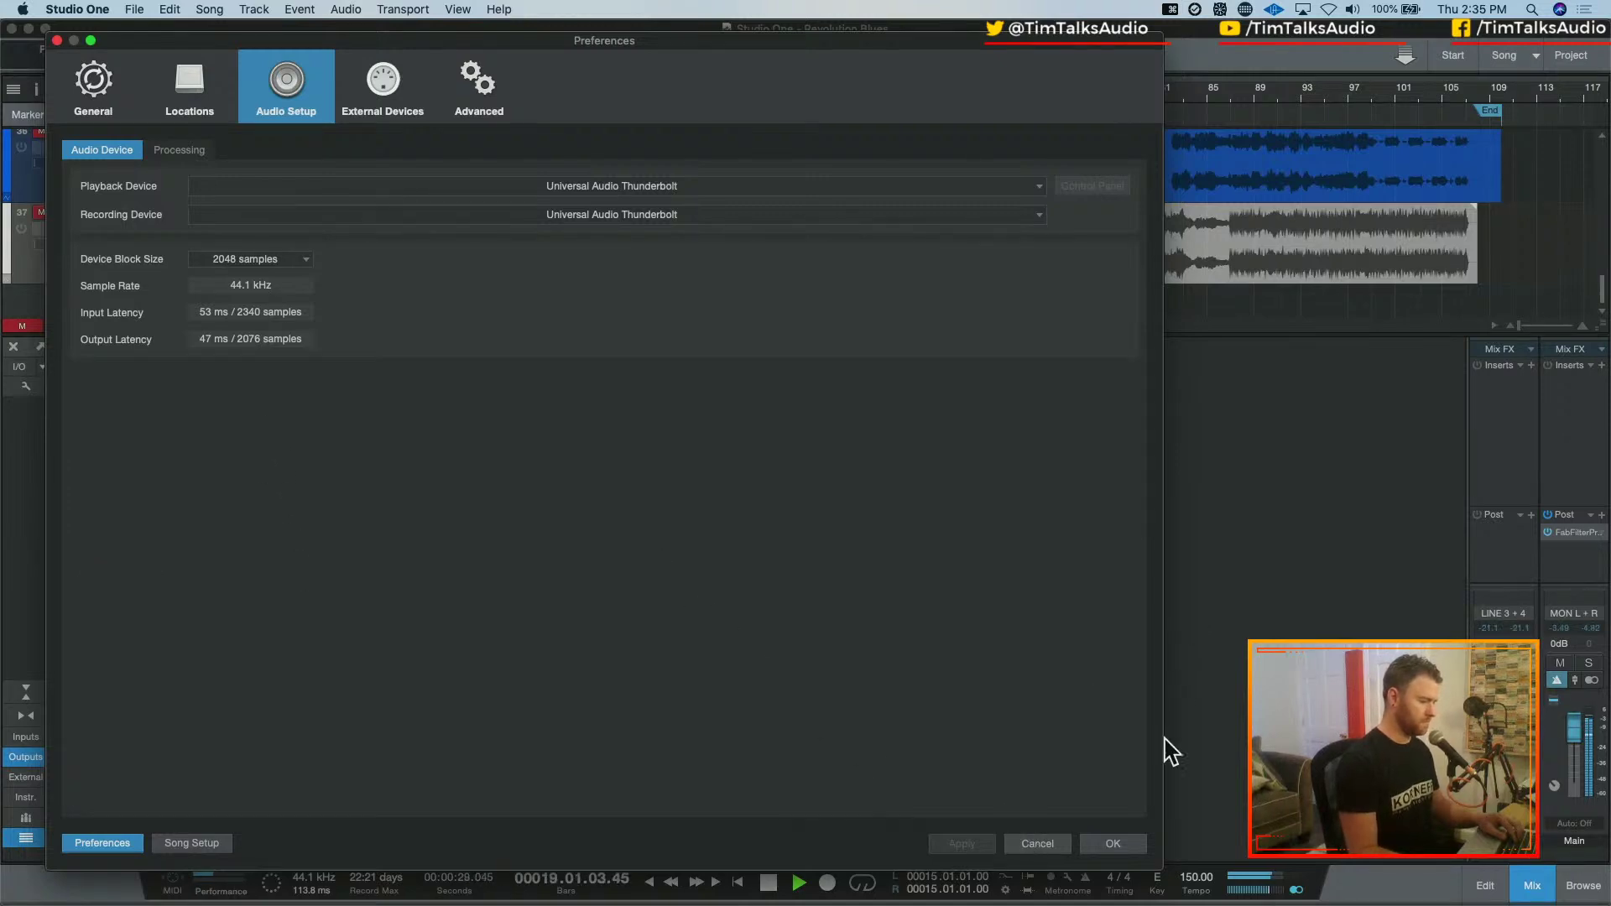
click(1038, 845)
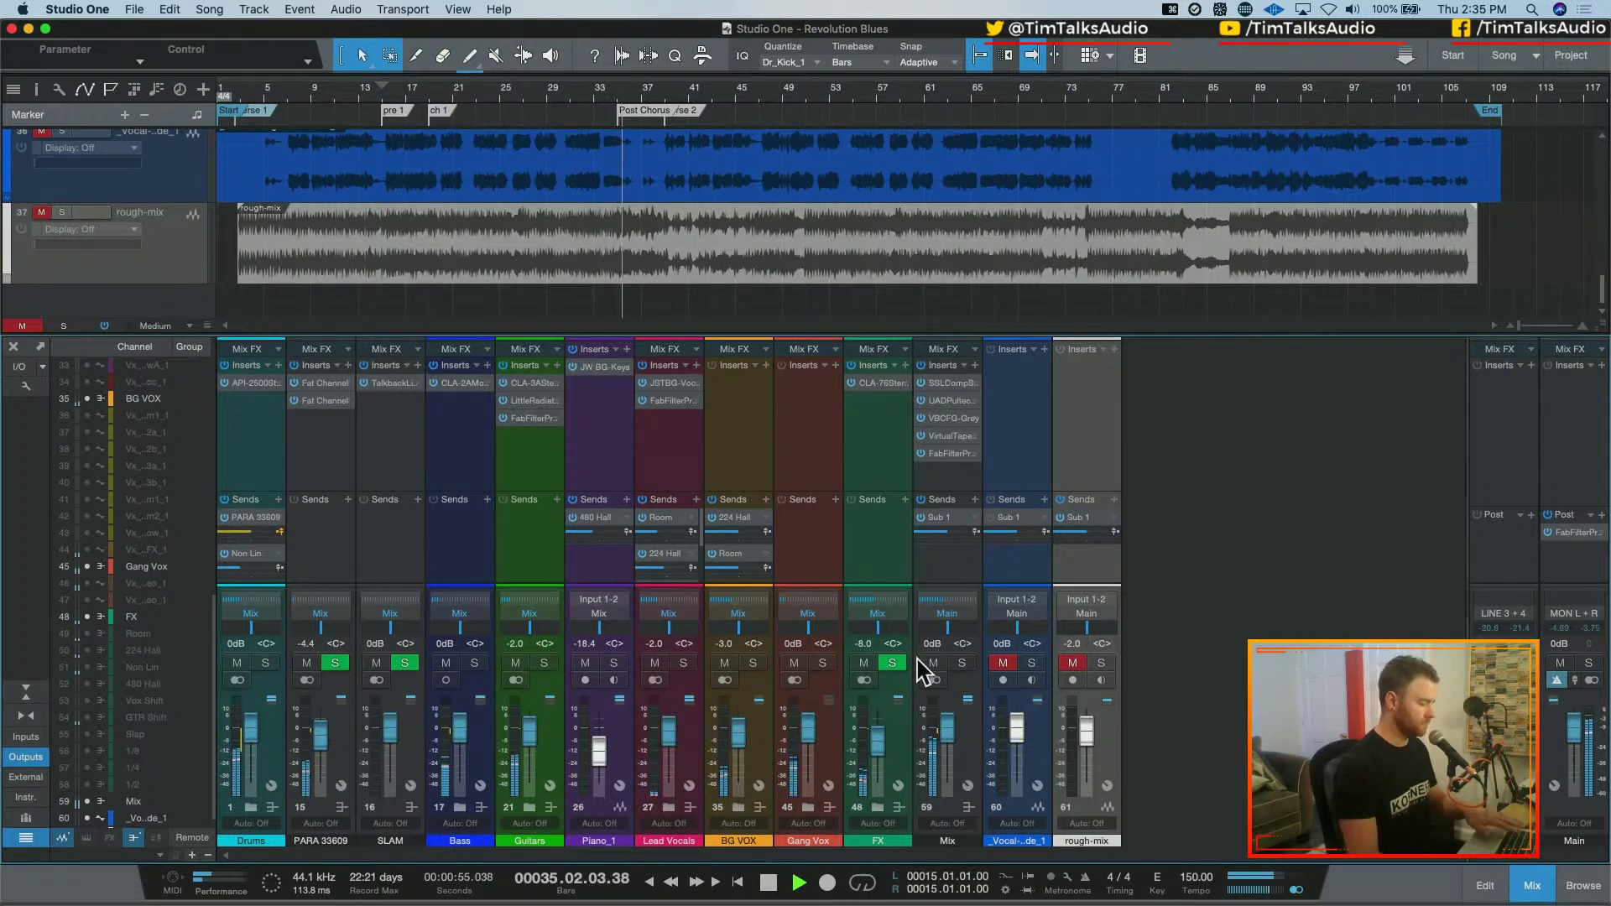
key(F3)
key(F3)
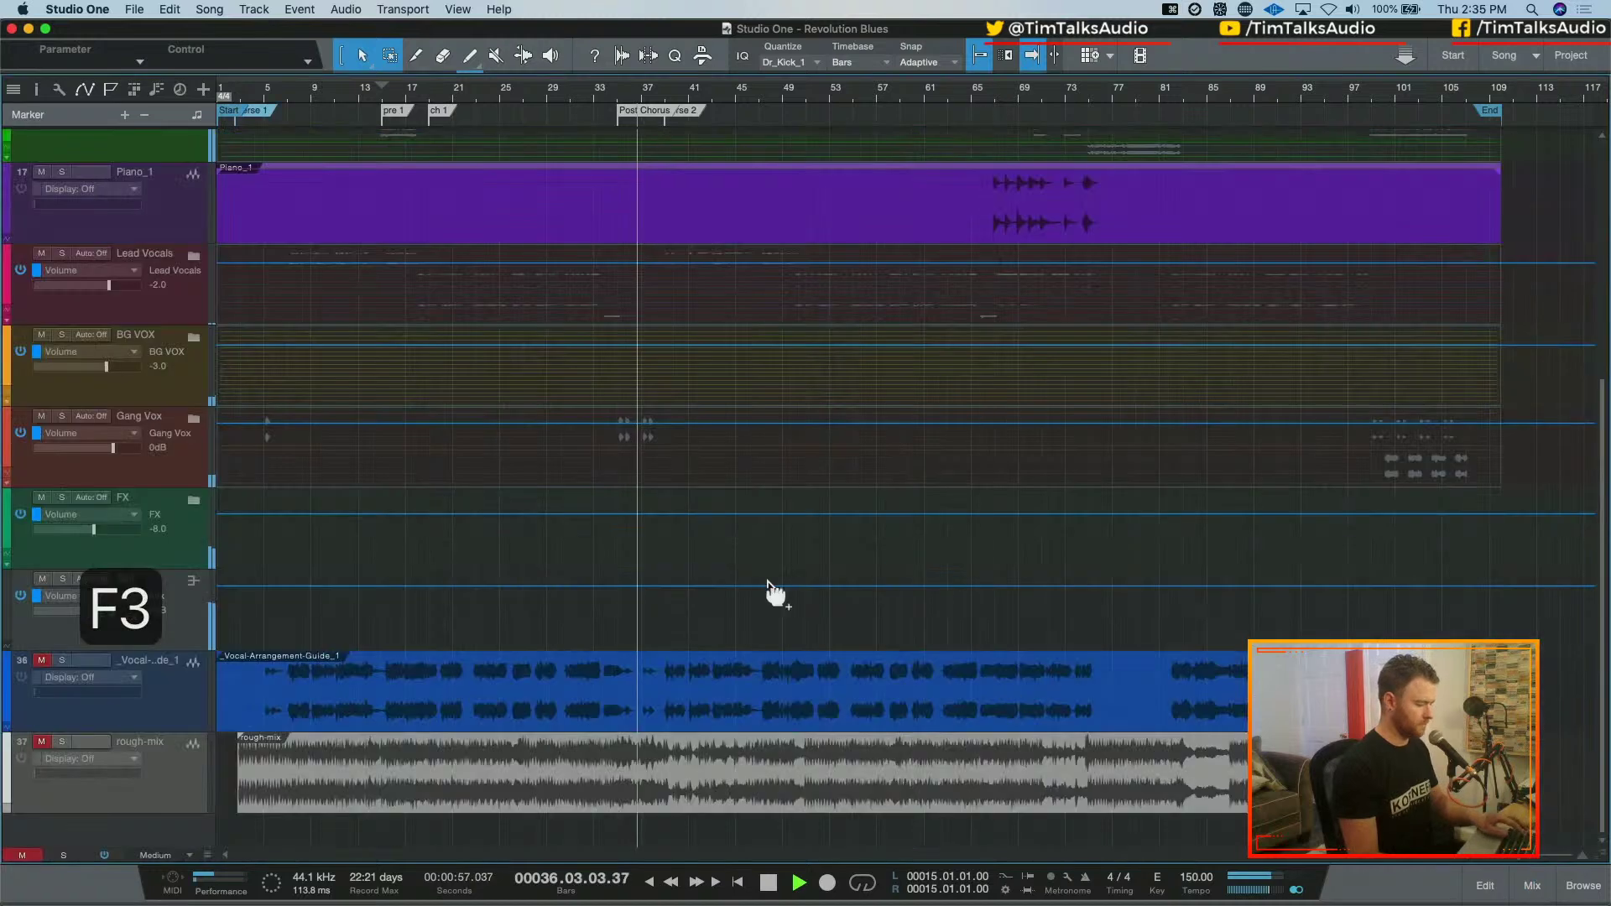
key(F3)
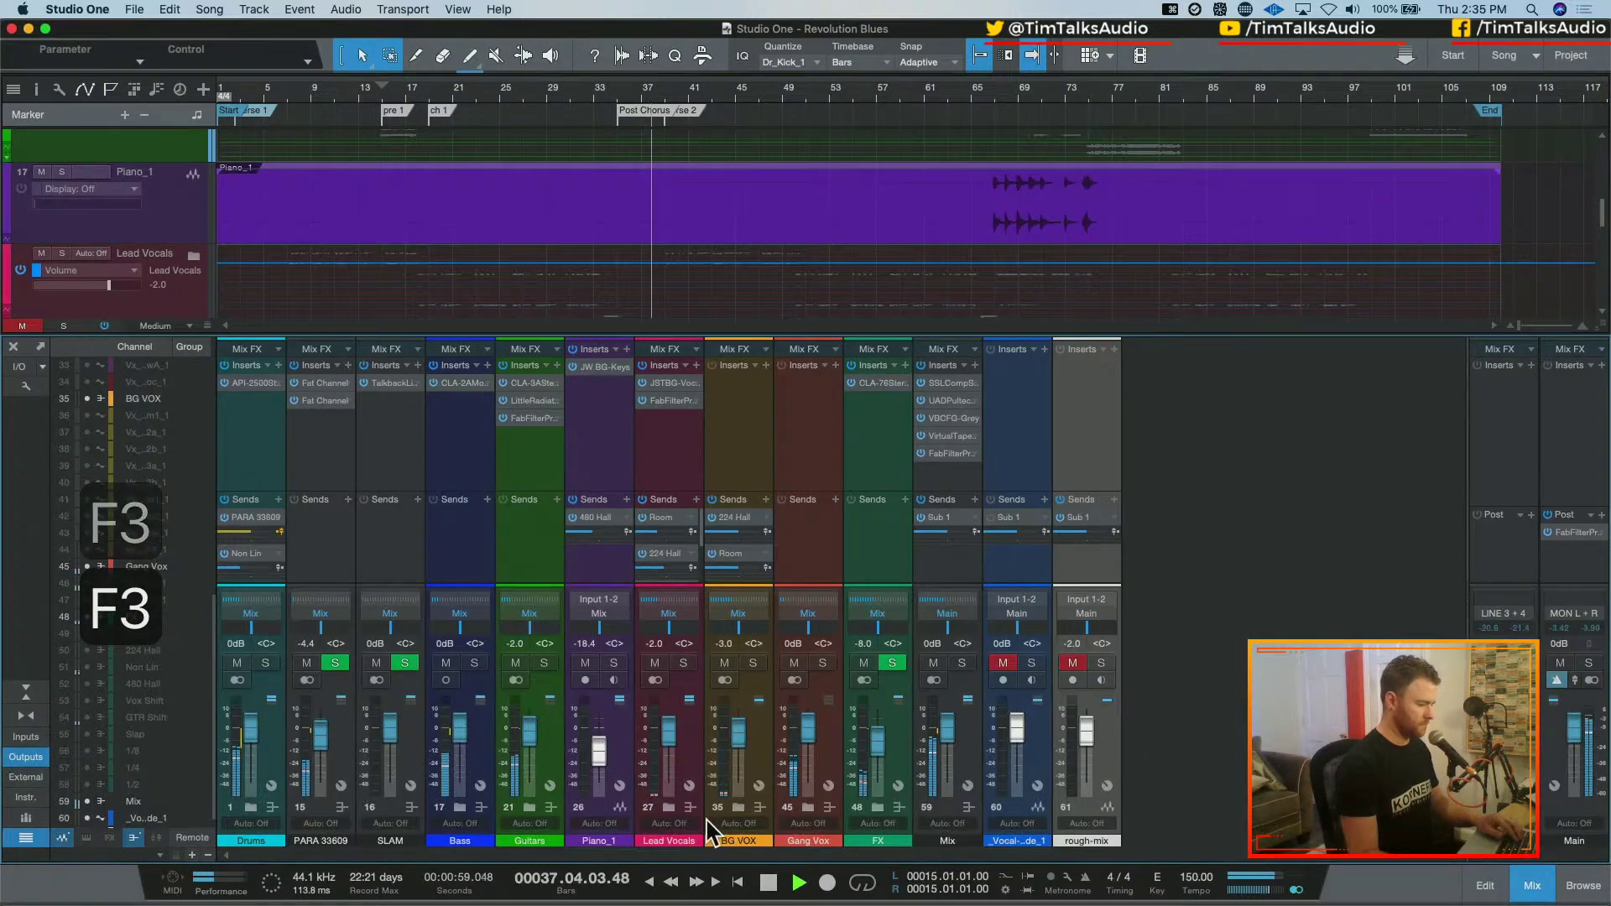
Add a CLA-76 Mono compressor to the Vx_DevilLoc_1 channel among the lead vocals and set the channel volume to -18 dB
drag(1156, 780, 1157, 753)
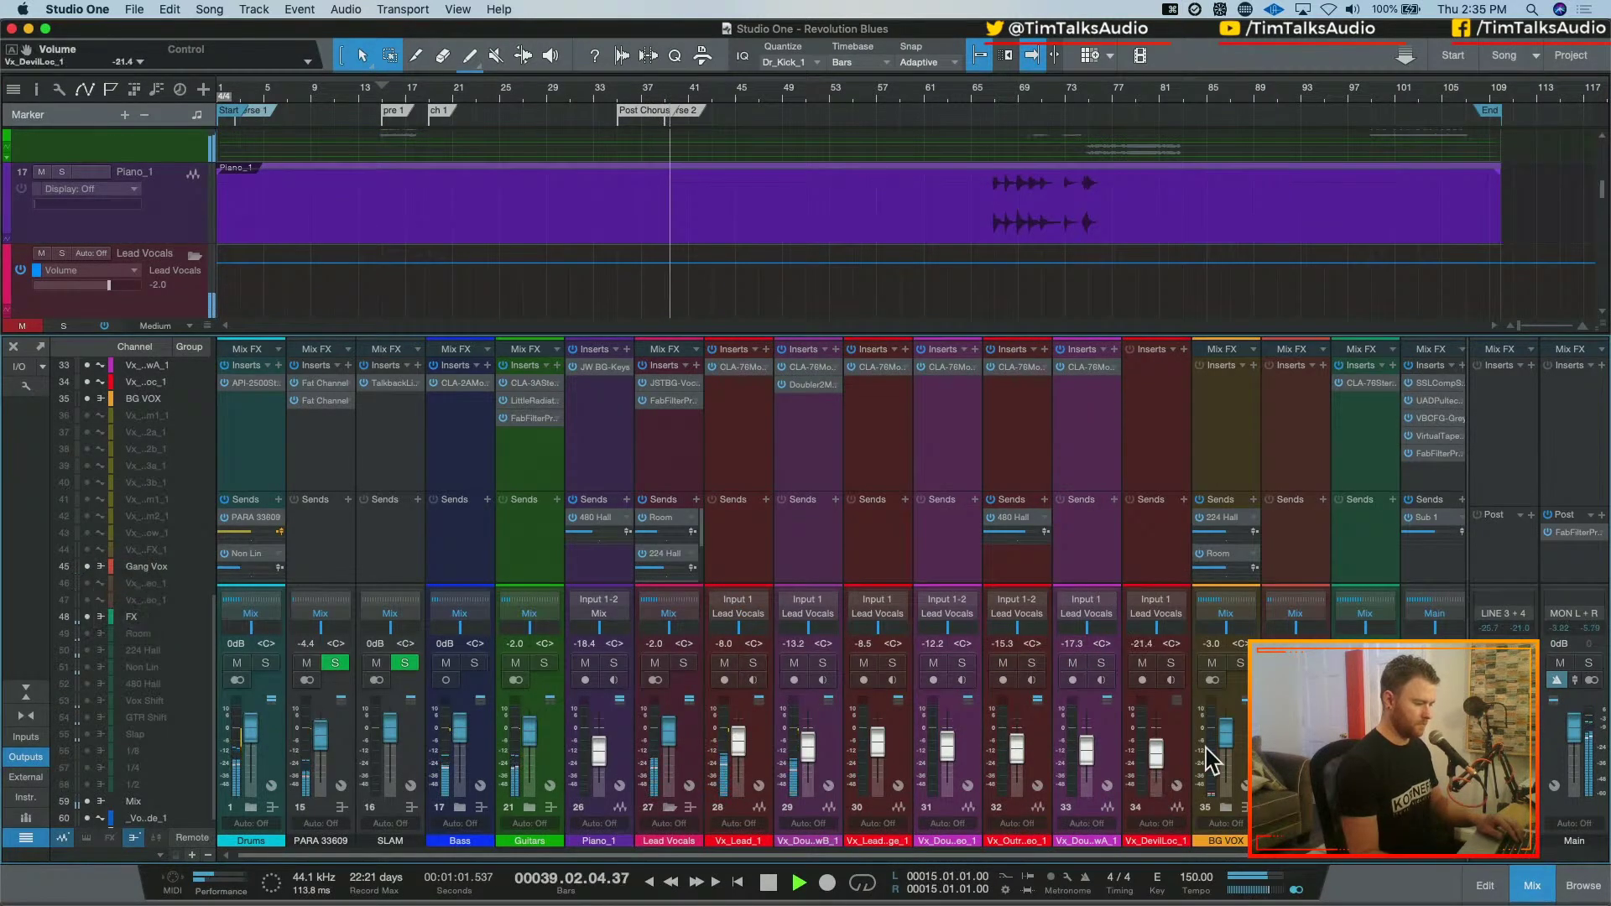
click(1145, 369)
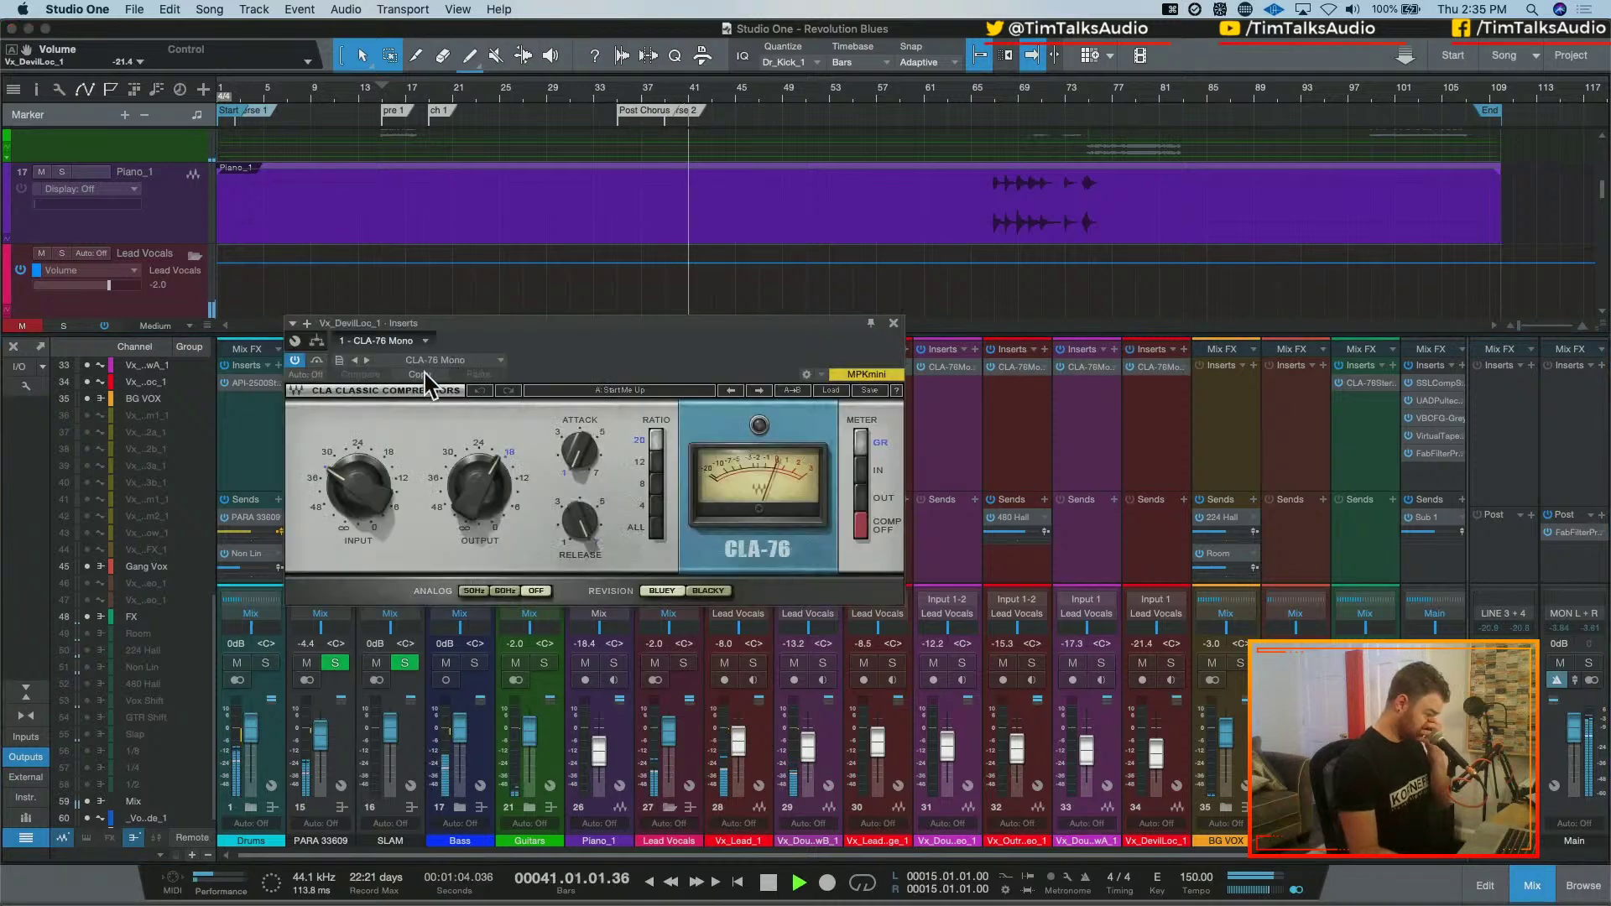
click(893, 323)
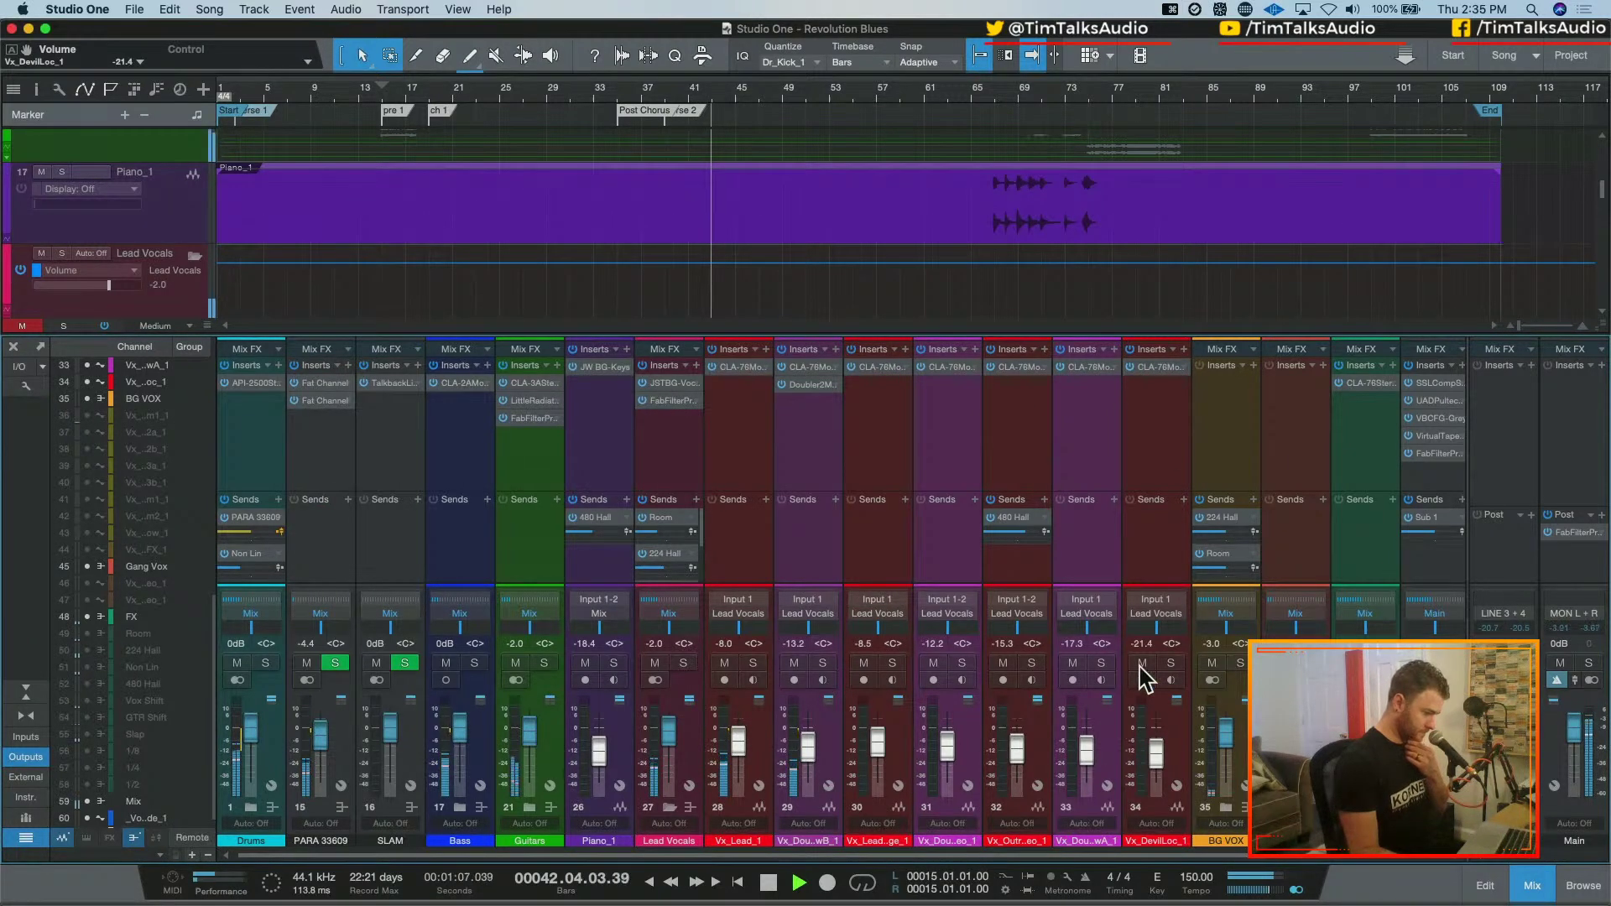
click(1142, 643)
text(-18)
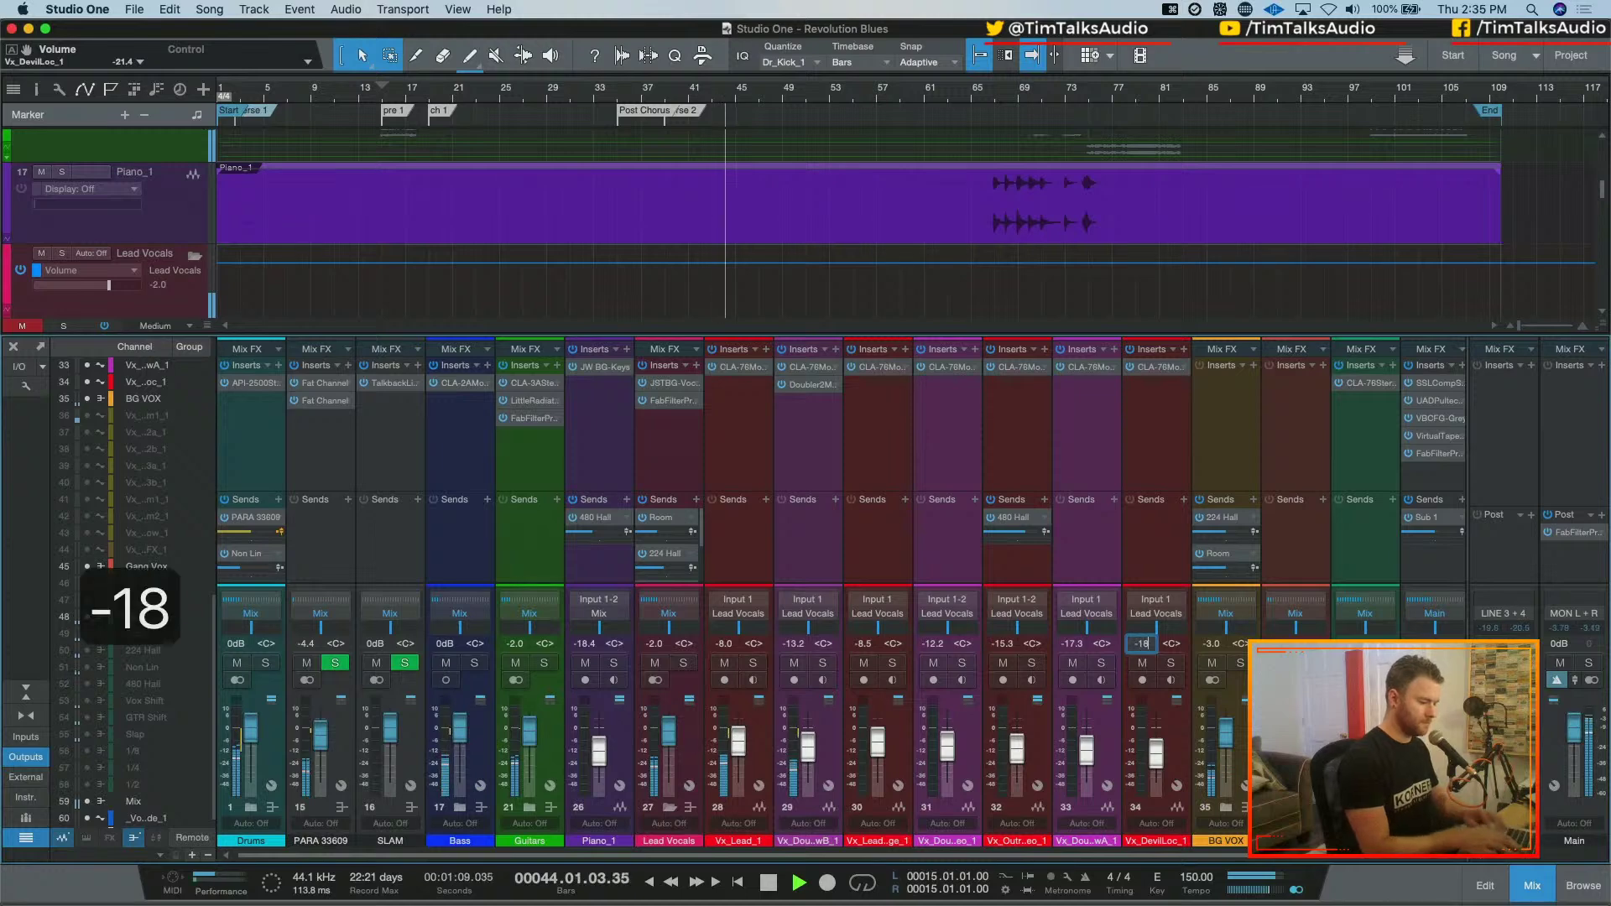
key(Return)
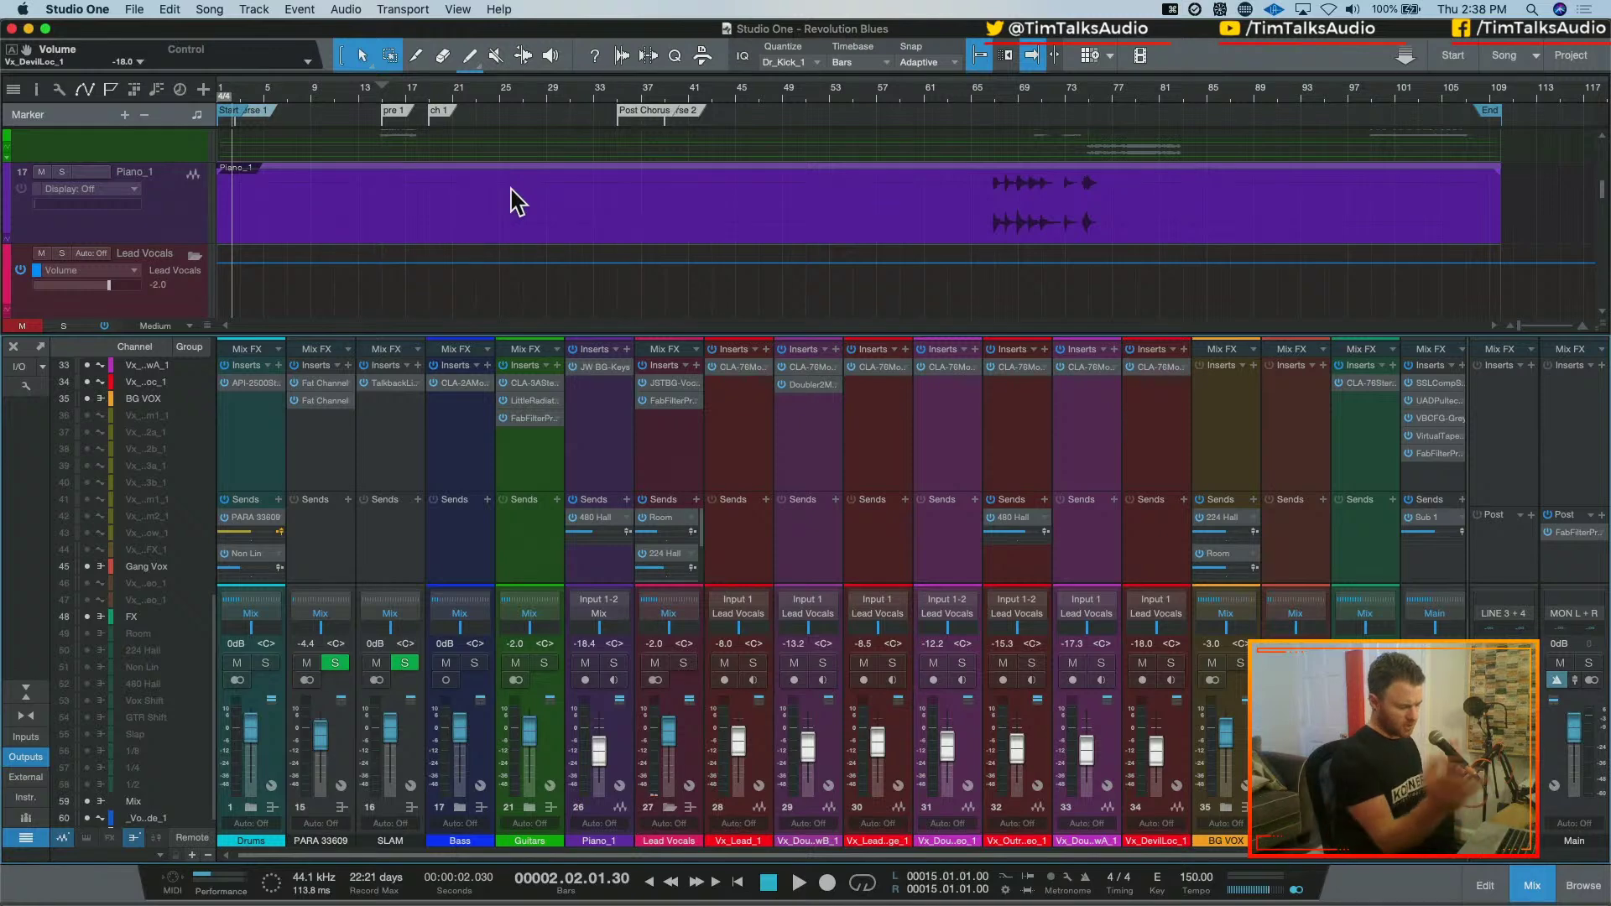
Select the Vx_DevilLoc_1 track and audition its first vocal phrase from bar 34, just before the Post Chorus marker
click(1154, 460)
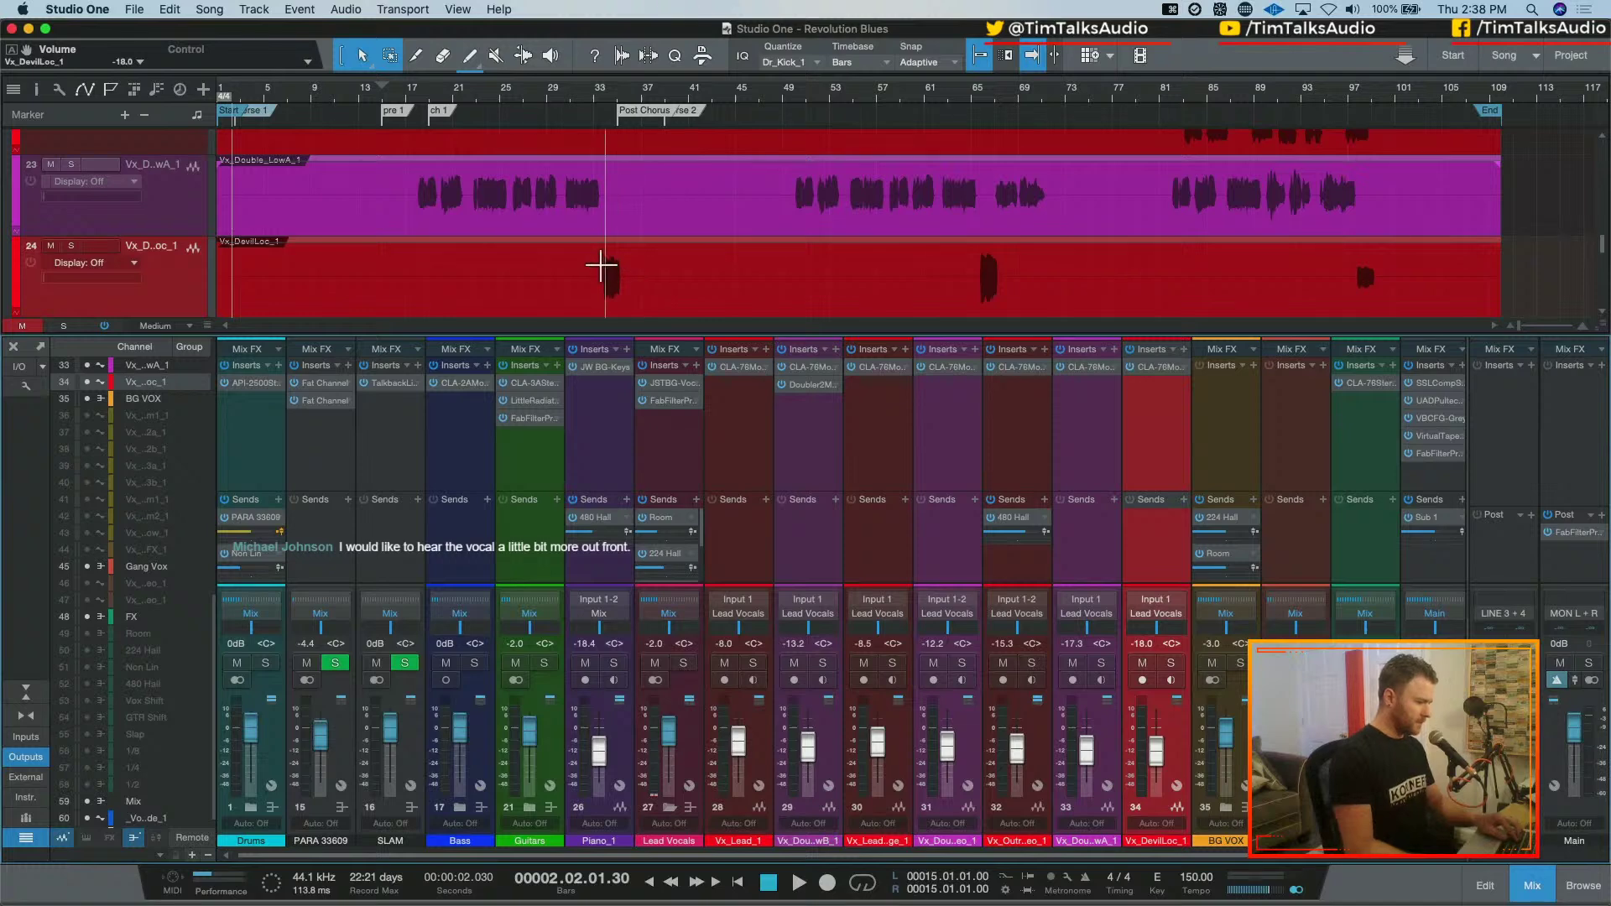
click(599, 92)
key(e)
key(e)
key(e)
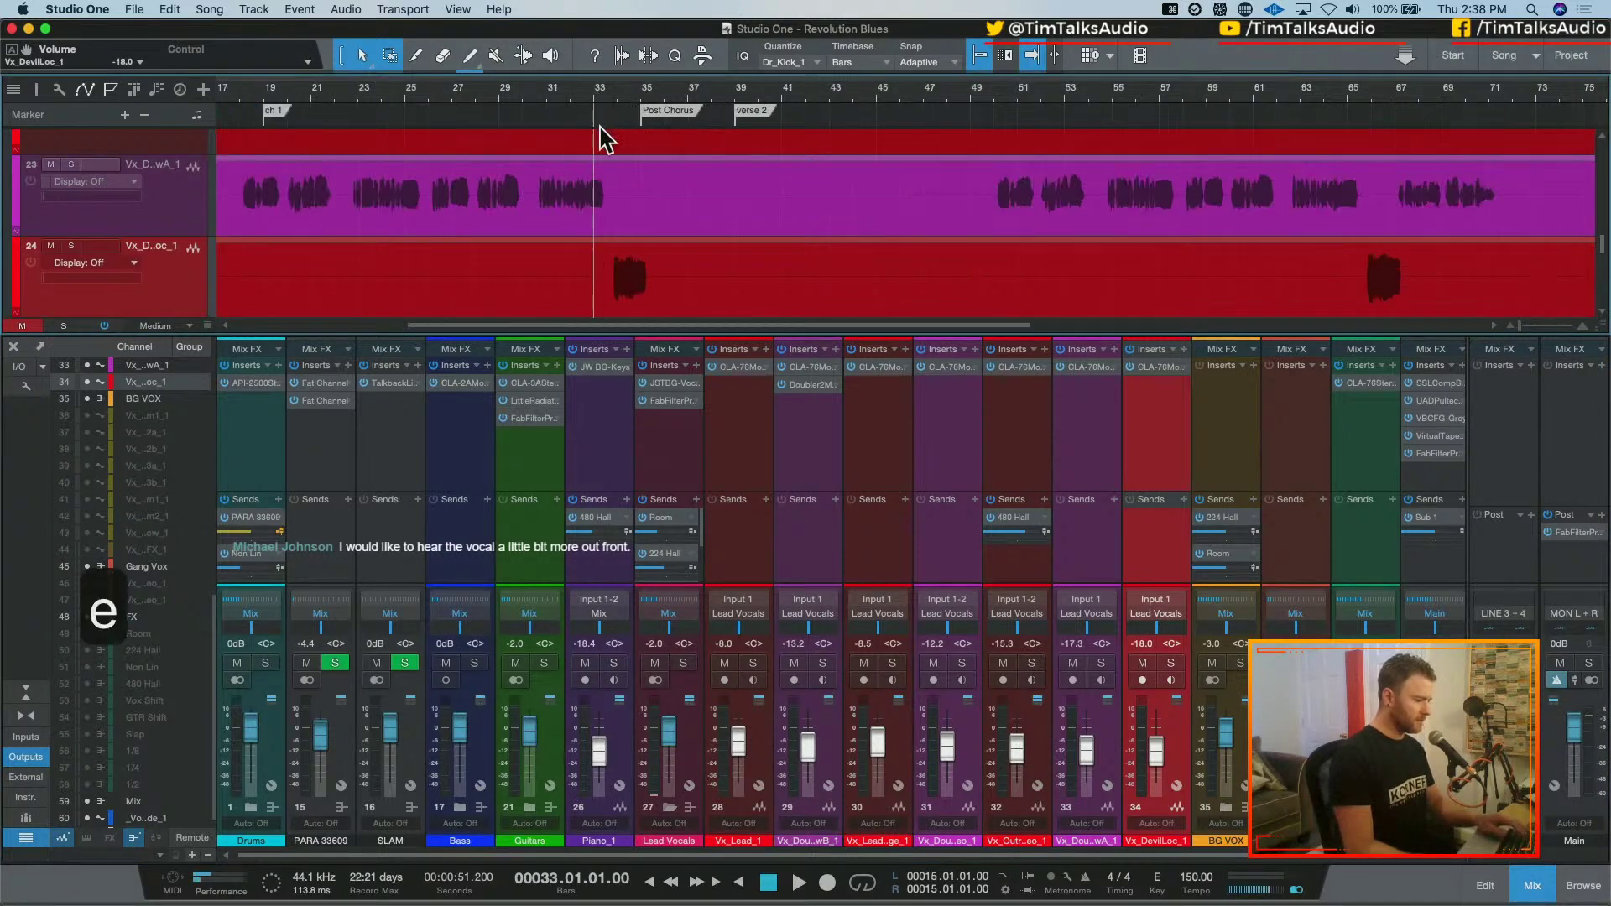
click(678, 102)
key(space)
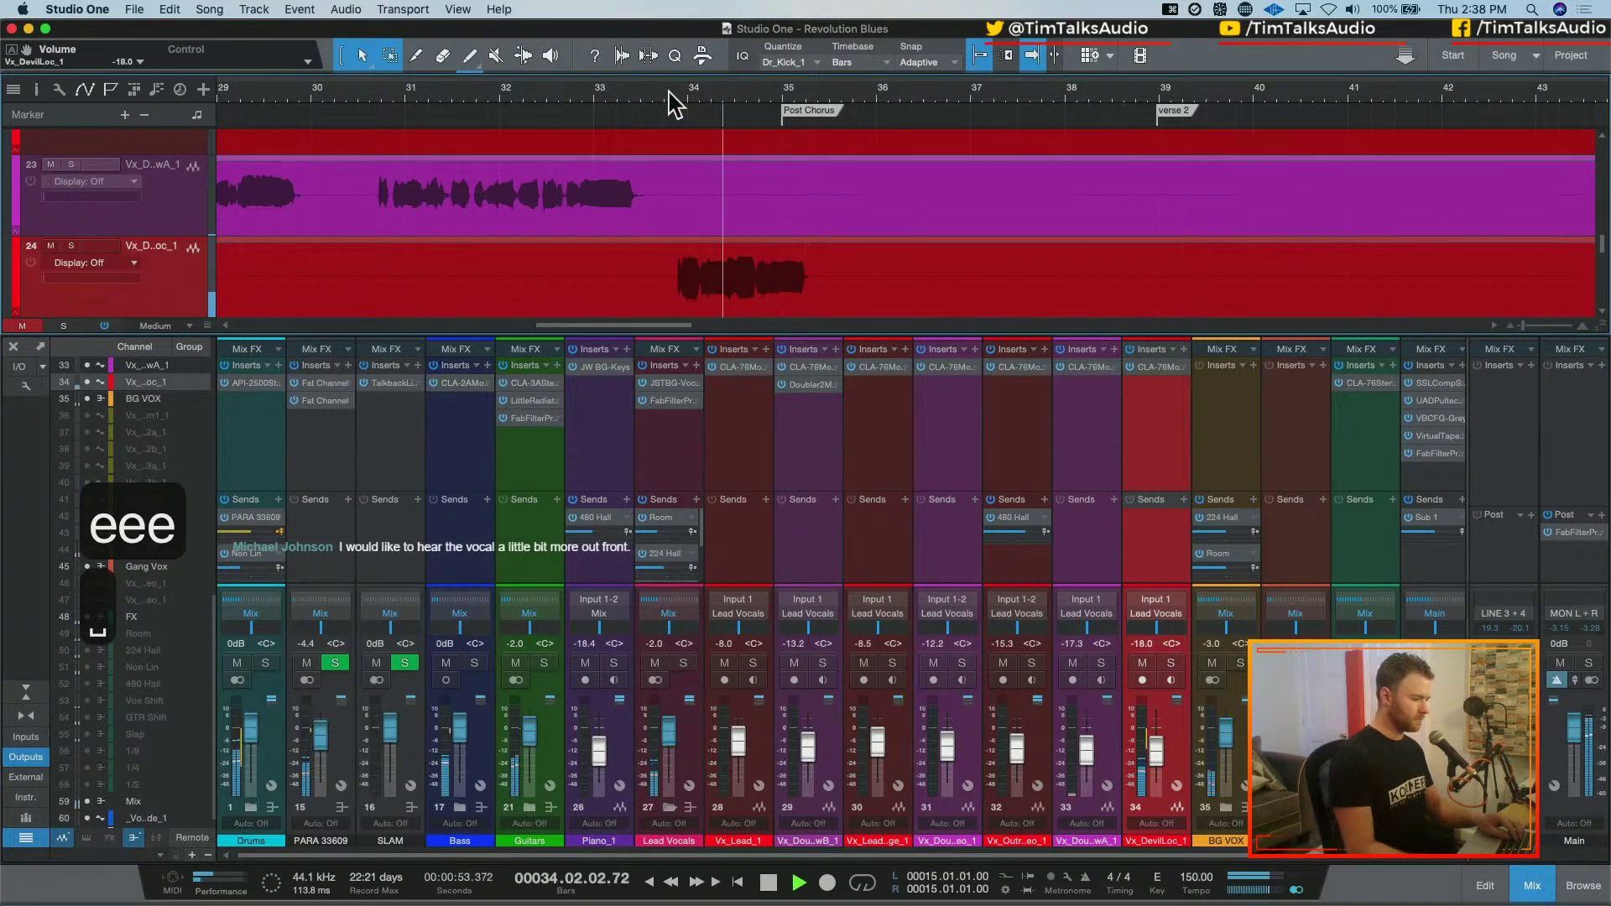
key(space)
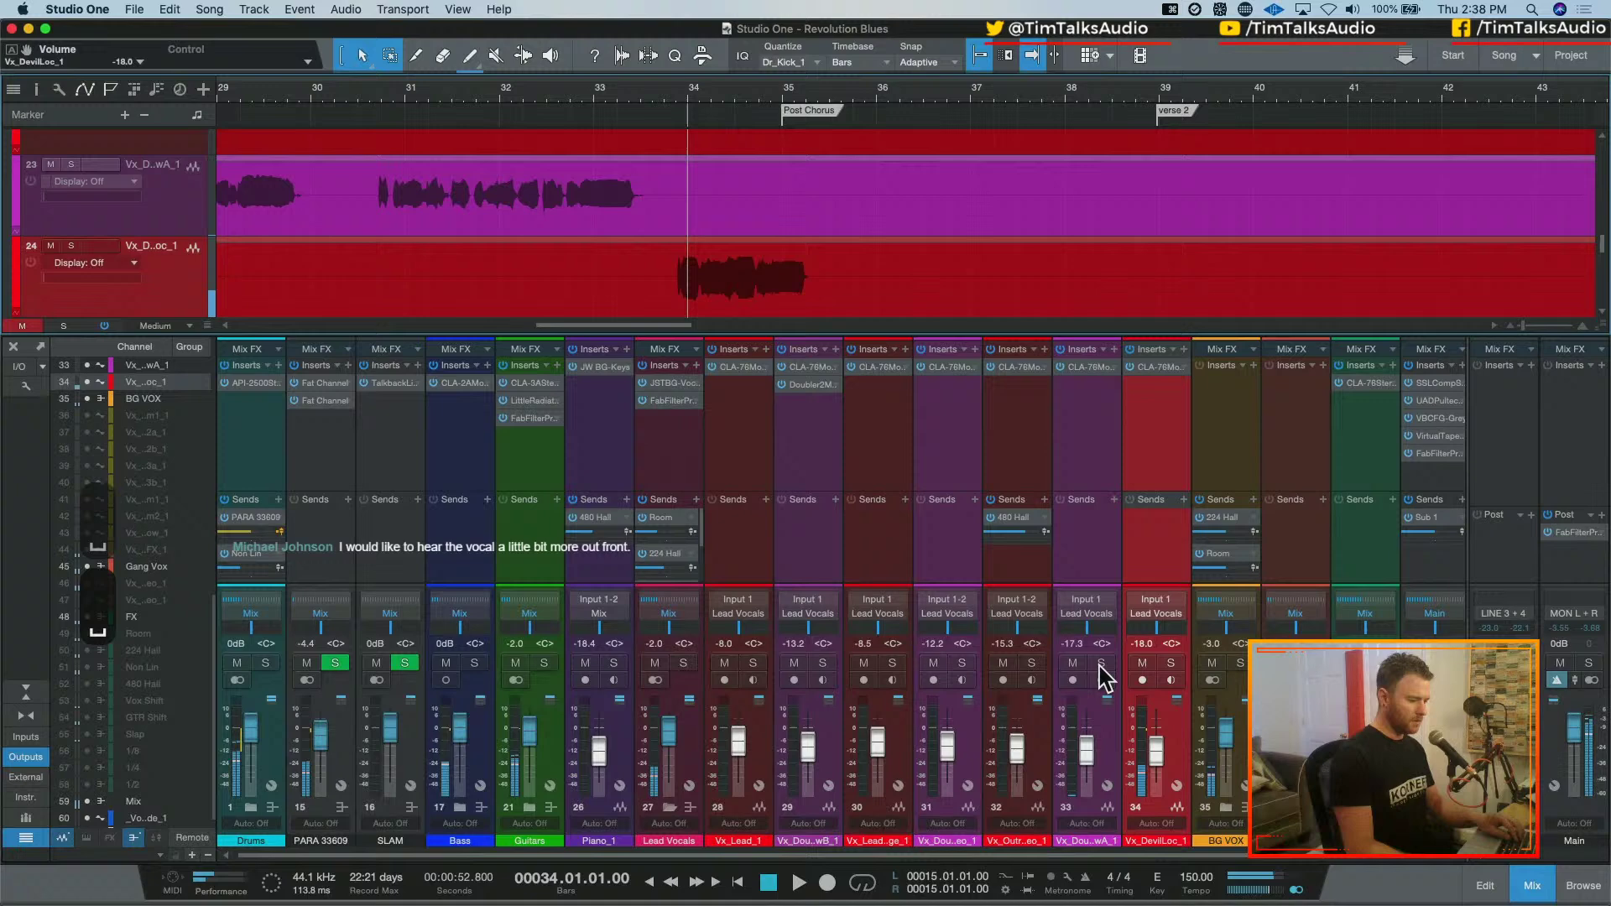
Set the Vx_DevilLoc_1 channel volume to -12 dB and audition the phrase at bar 34
click(1142, 643)
text(-12)
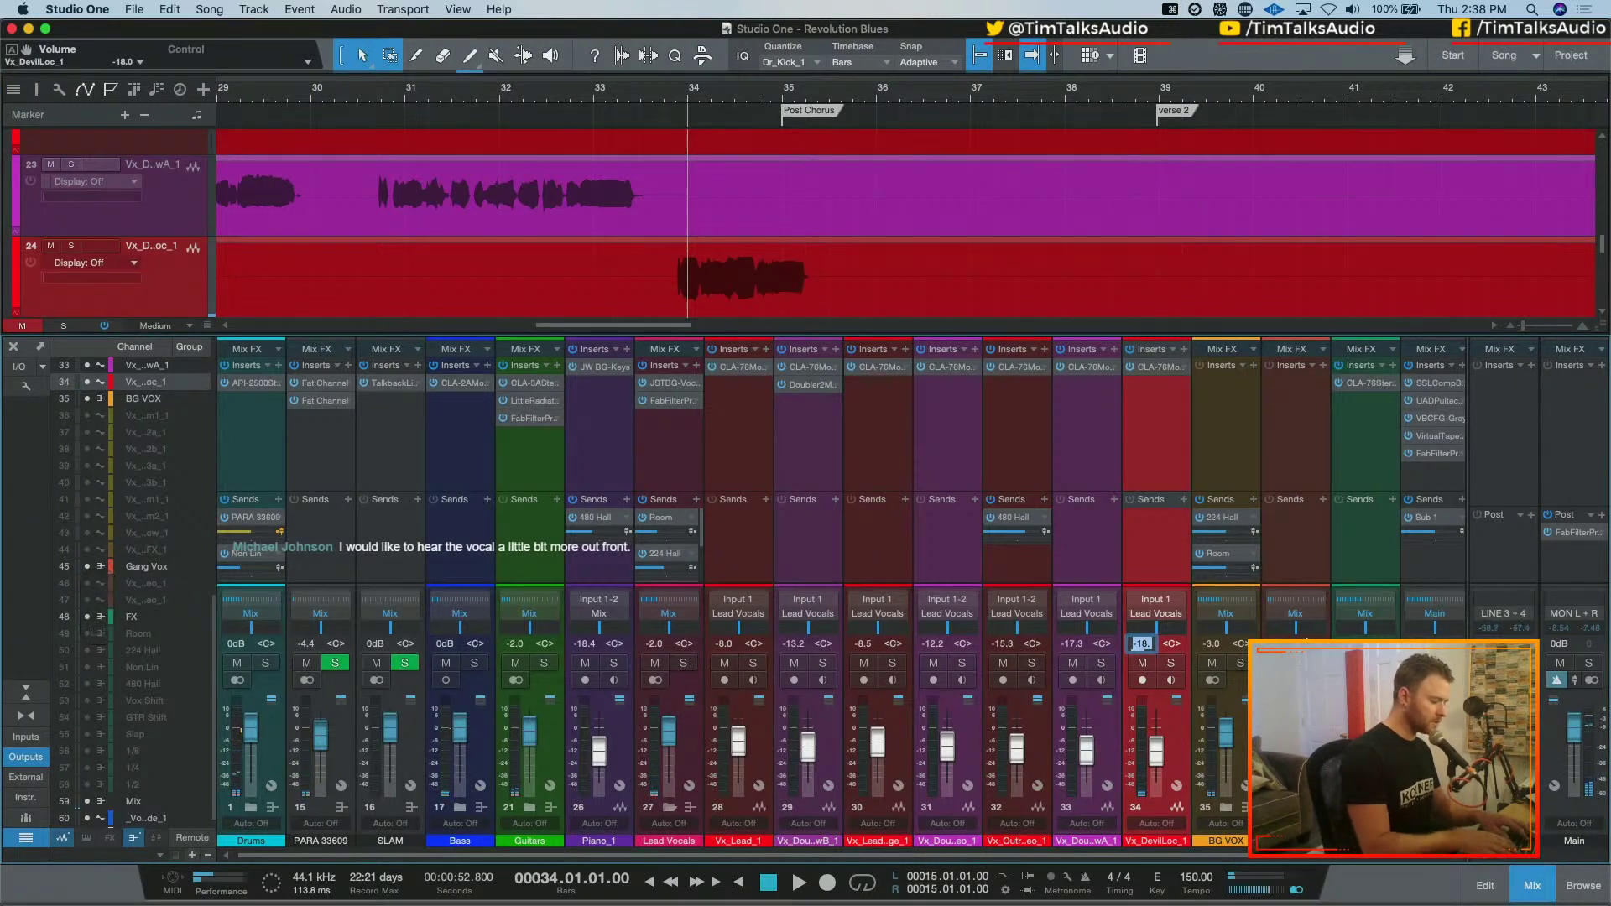
key(Return)
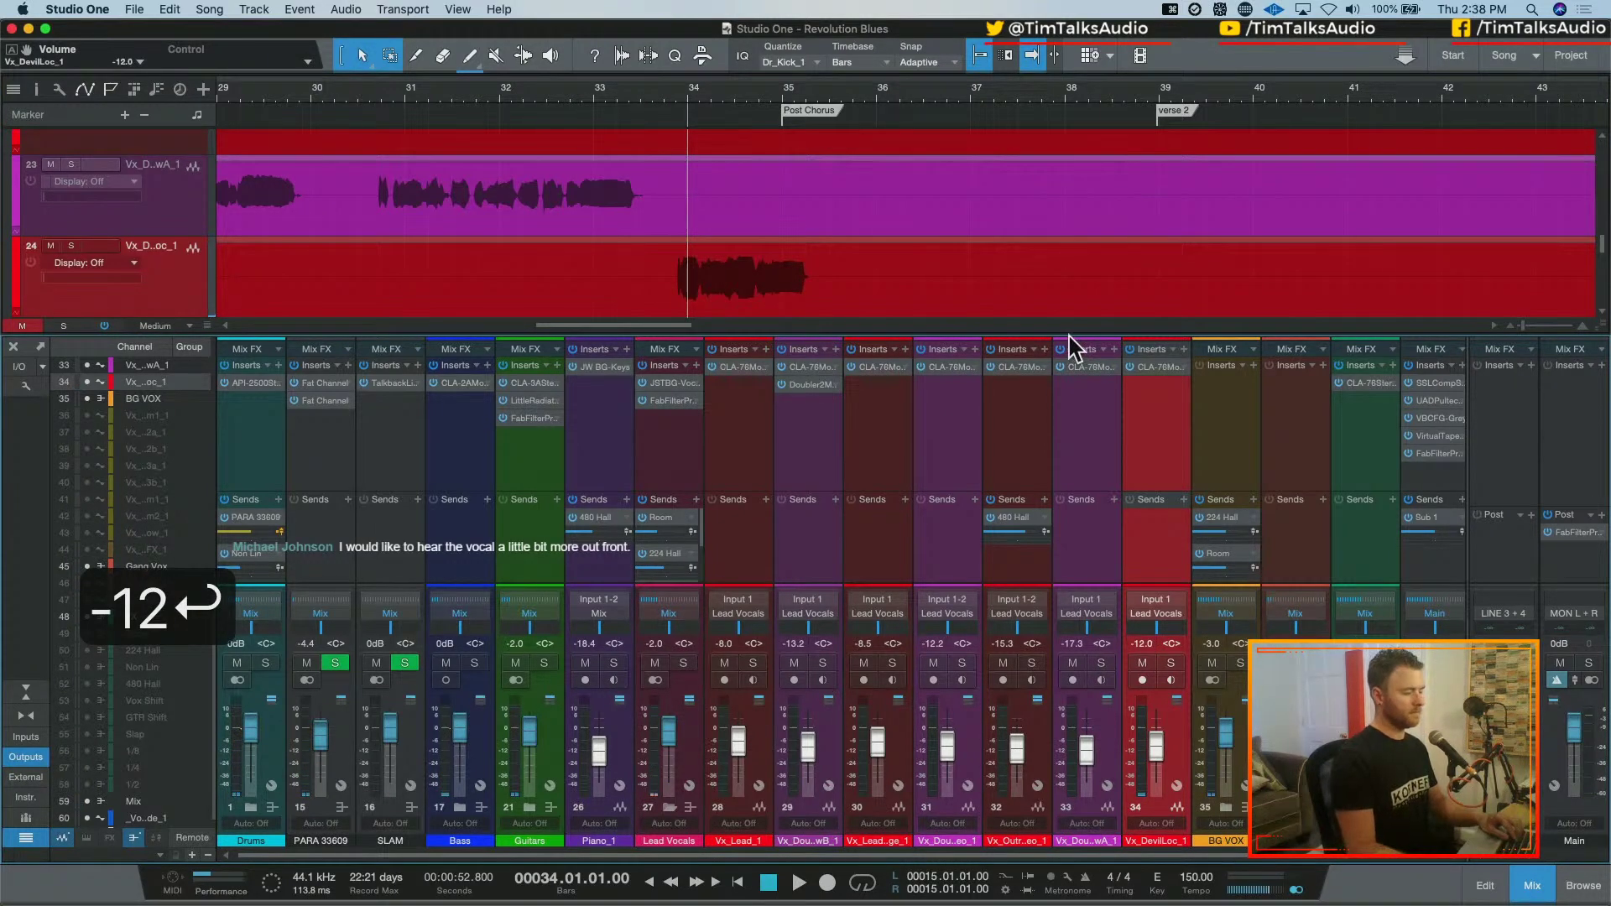
key(space)
key(space)
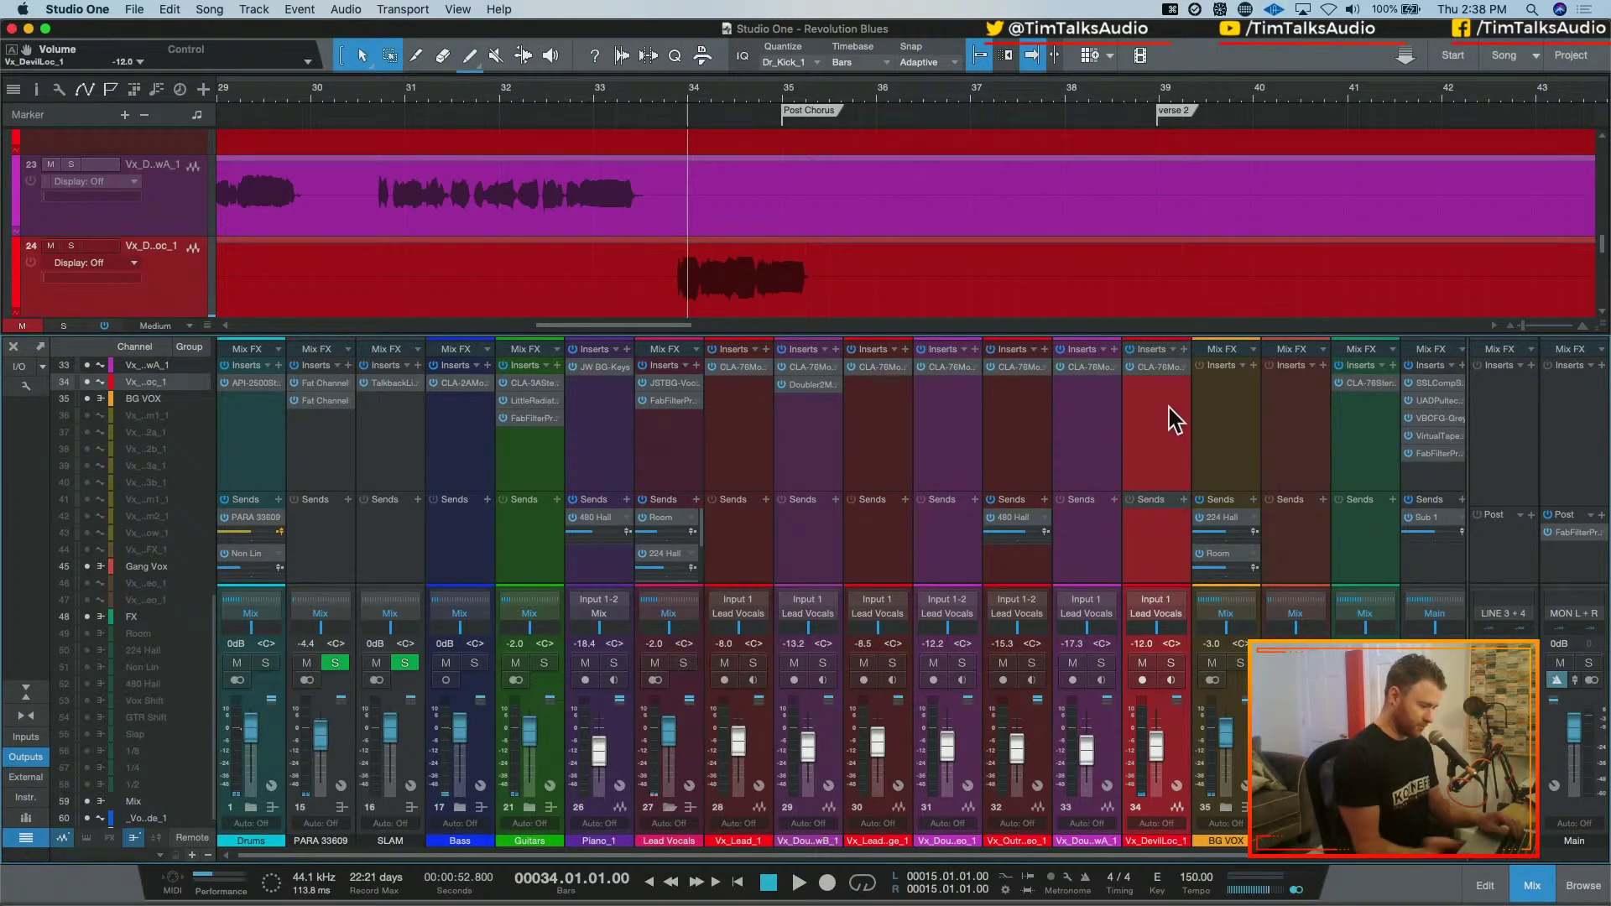
key(w)
key(w)
key(w)
key(w)
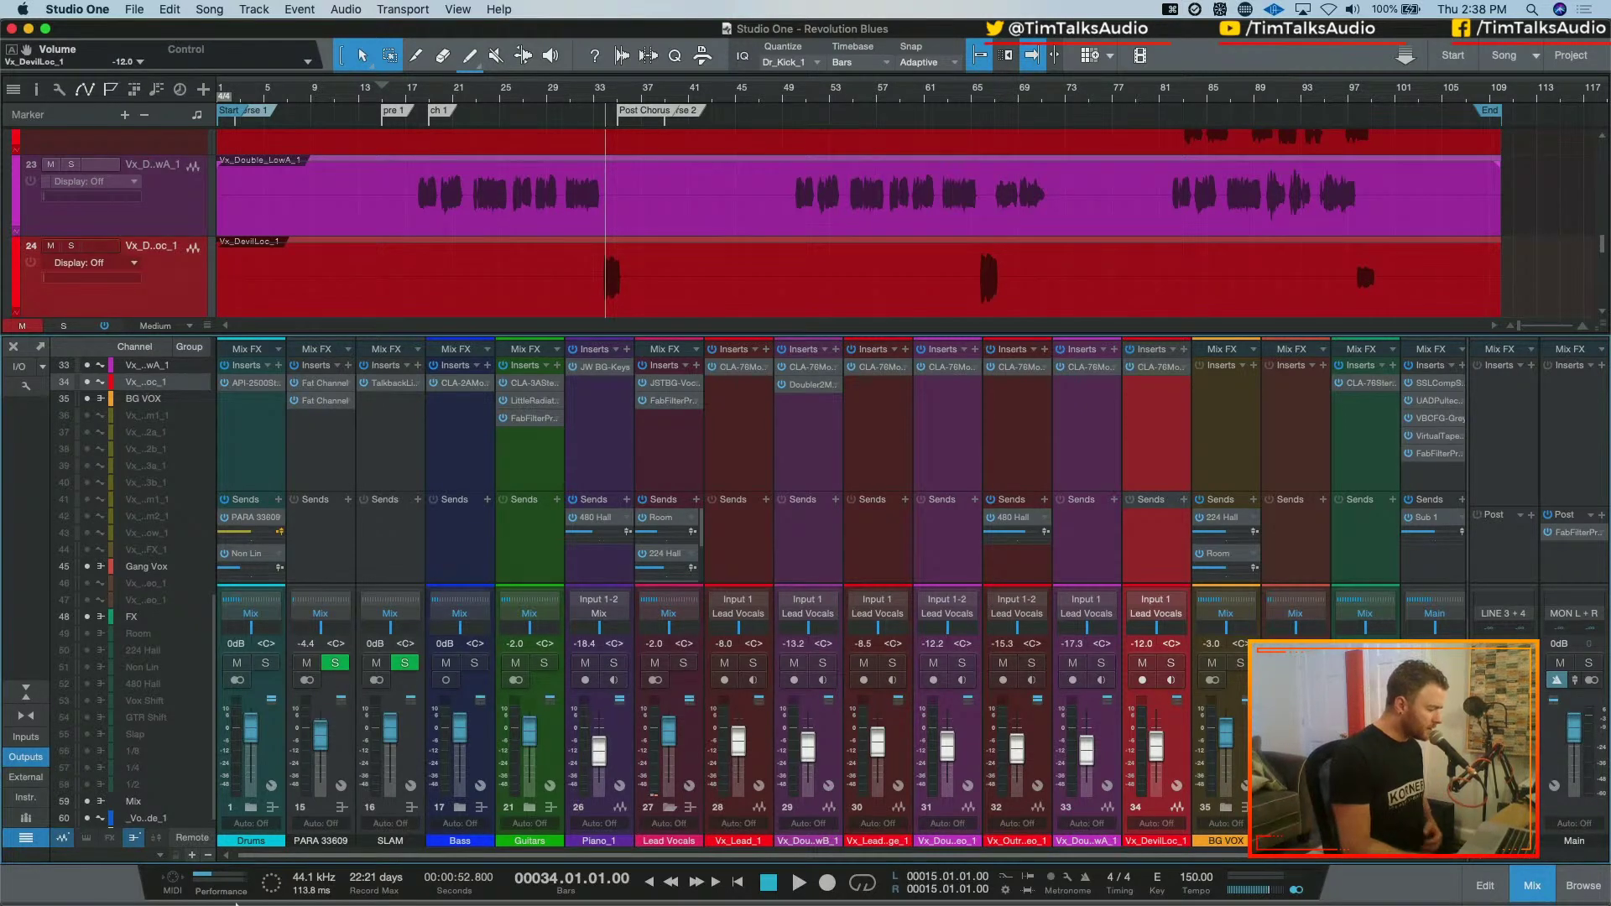
click(250, 807)
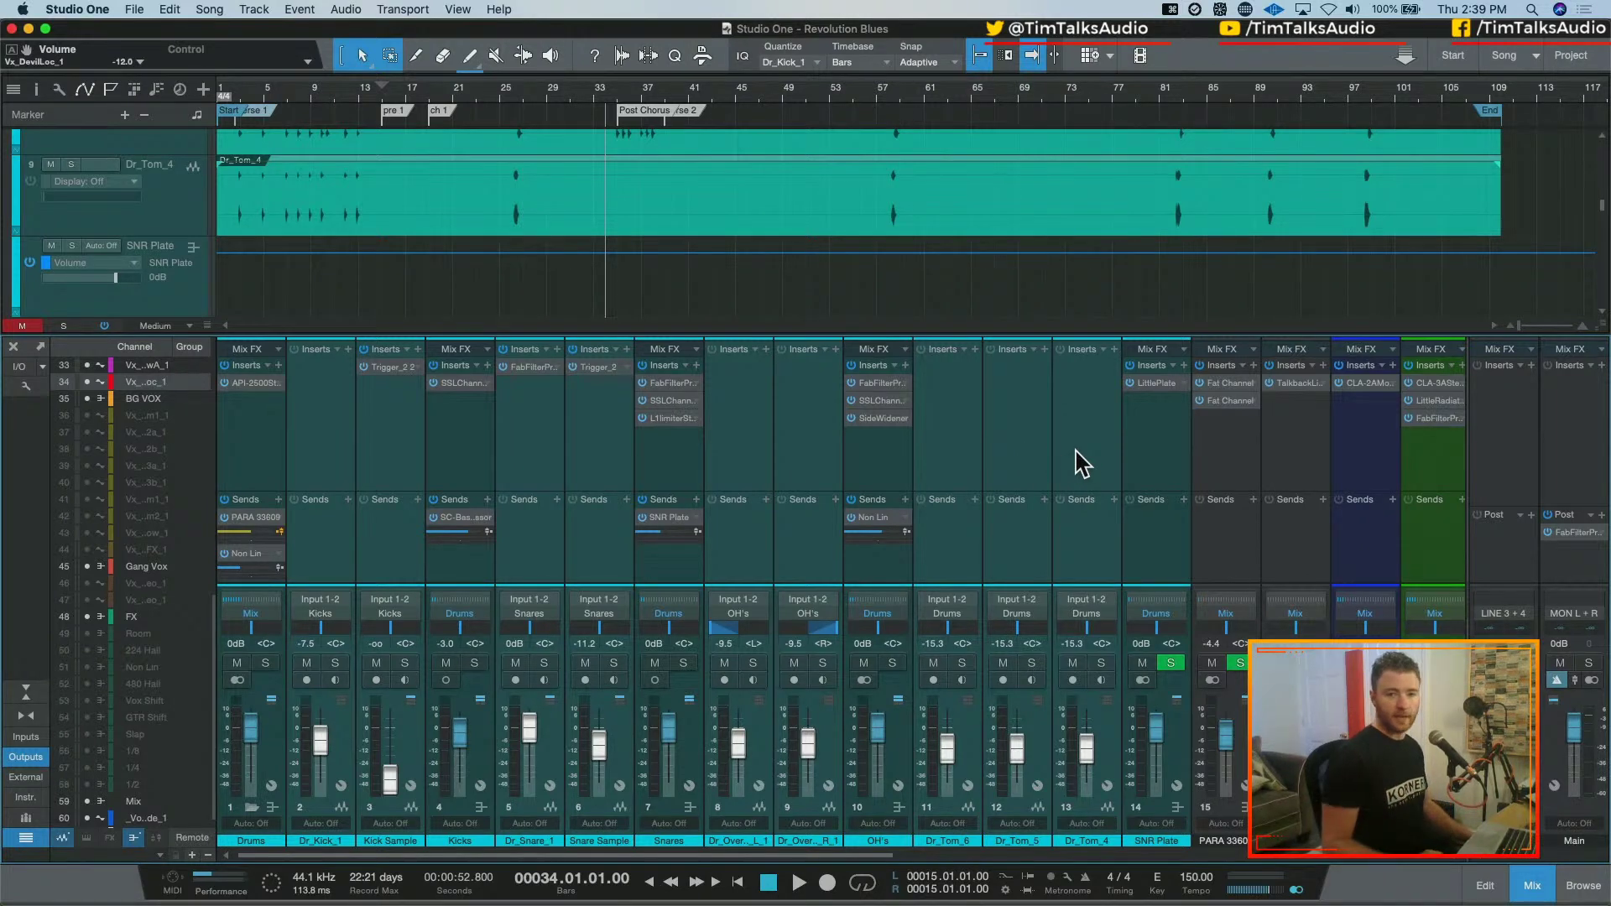
click(251, 808)
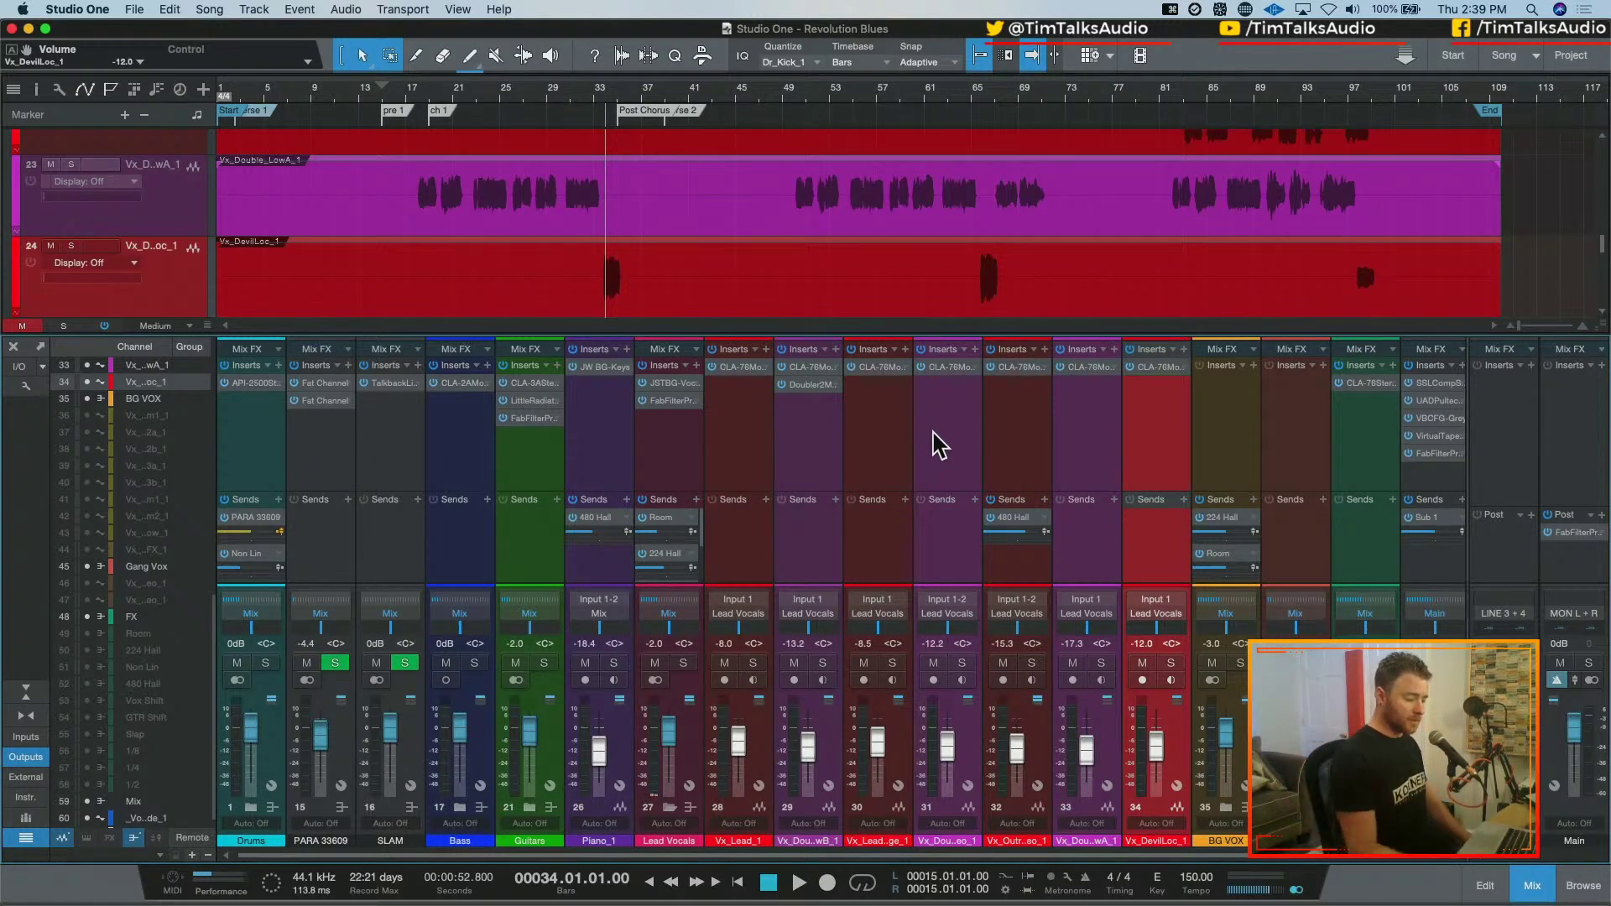
drag(1266, 858, 667, 853)
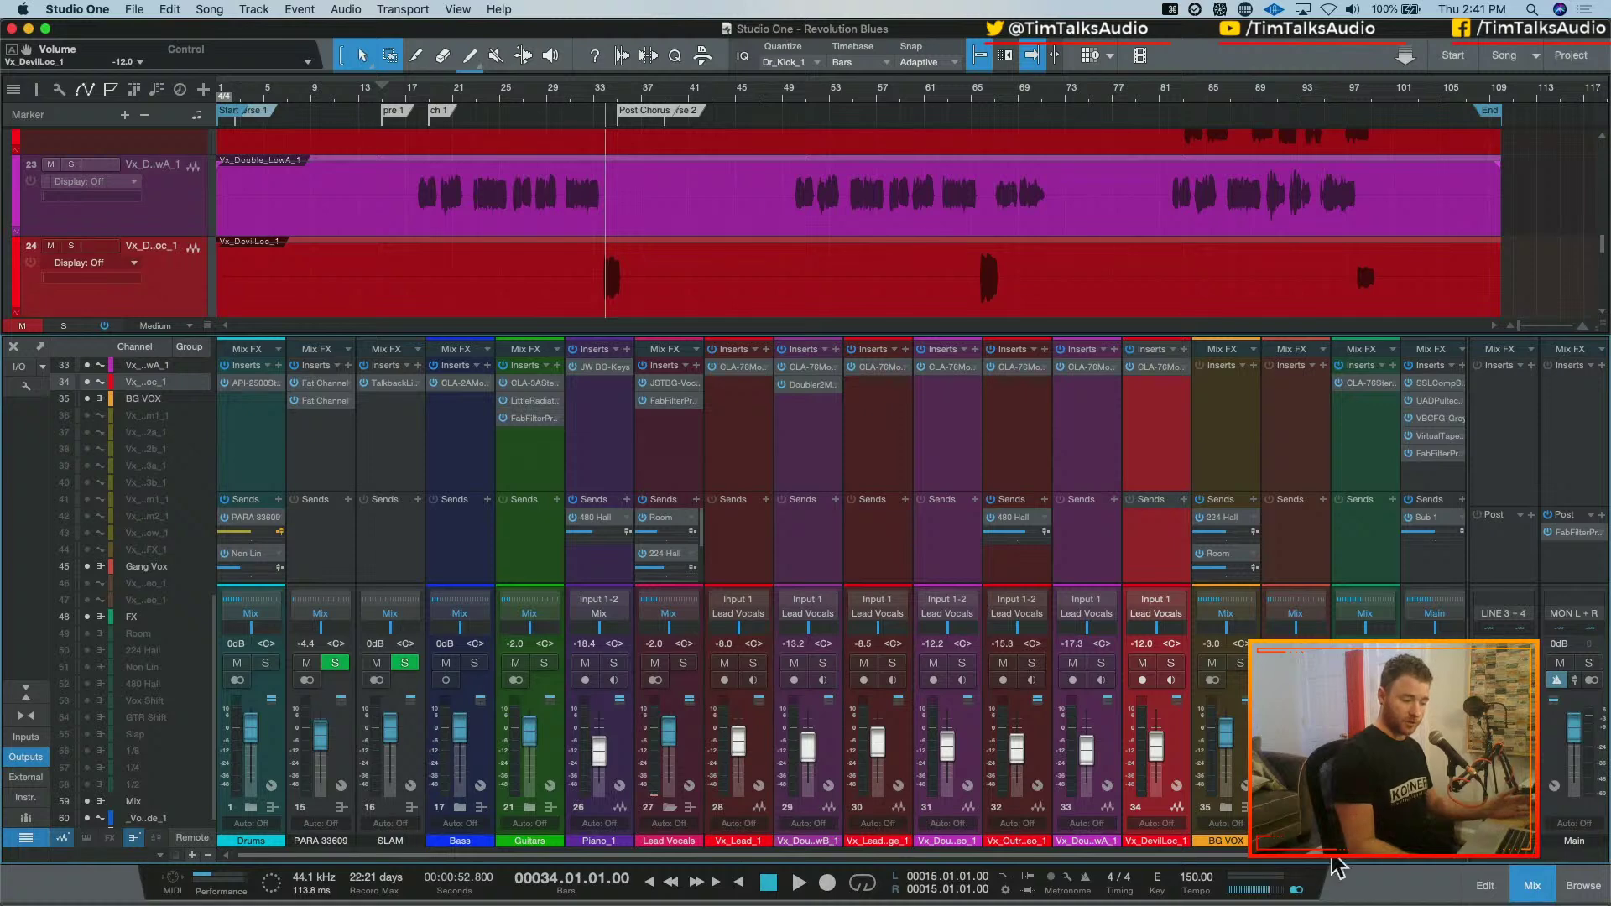
Examine the room-correction bands of the post-fader FabFilter Pro-Q 3 on the Main output, and close the plug-in
click(1568, 577)
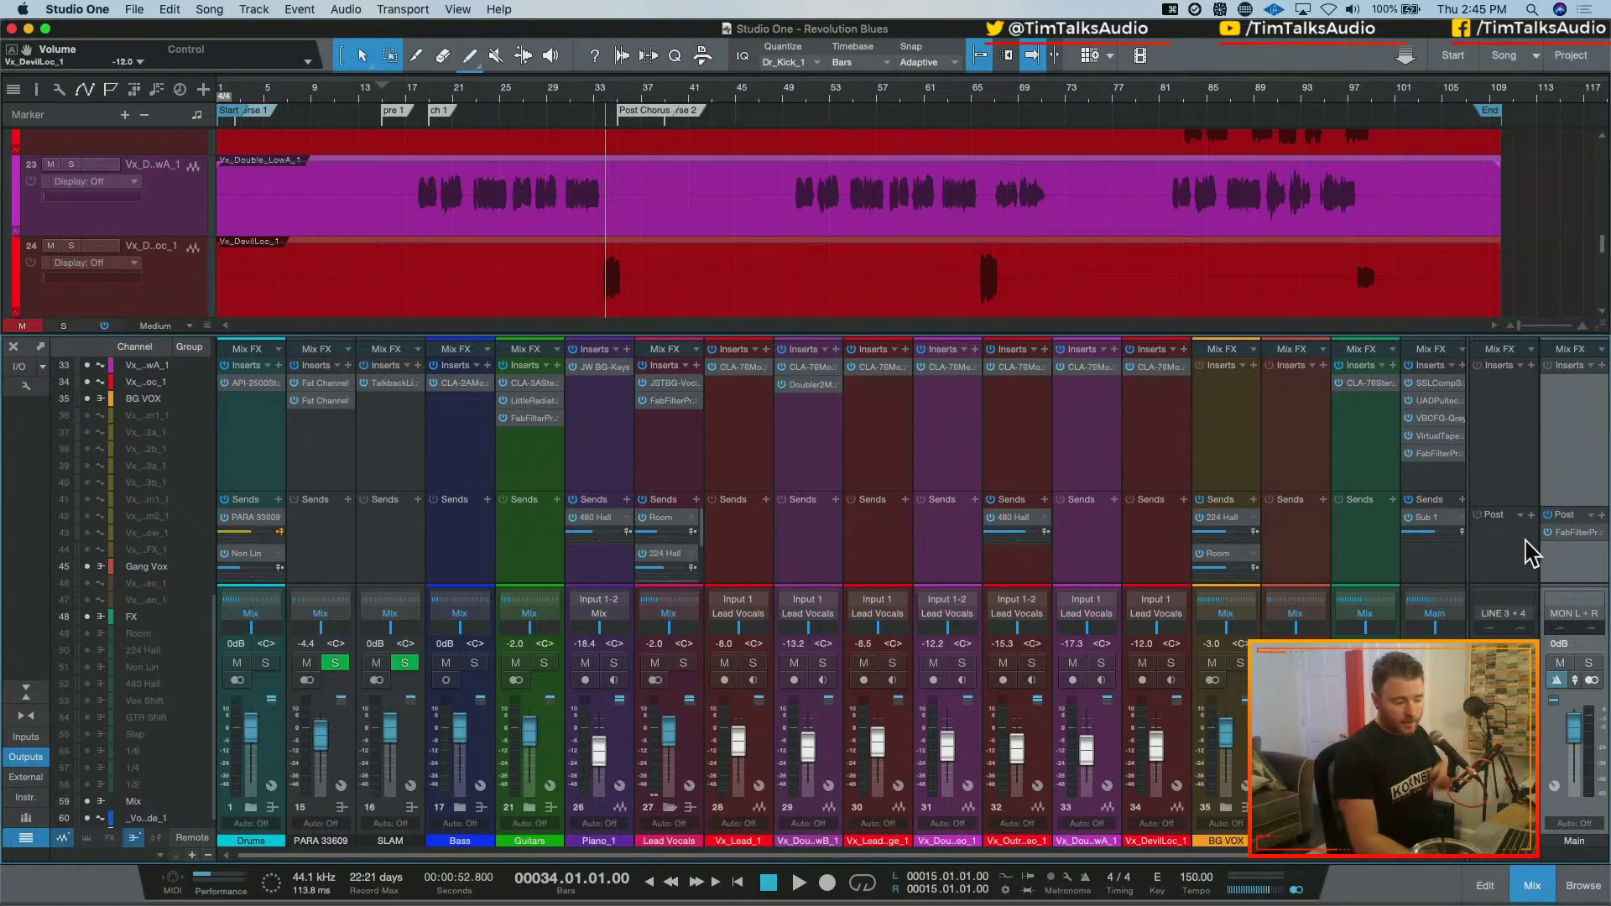
click(1578, 534)
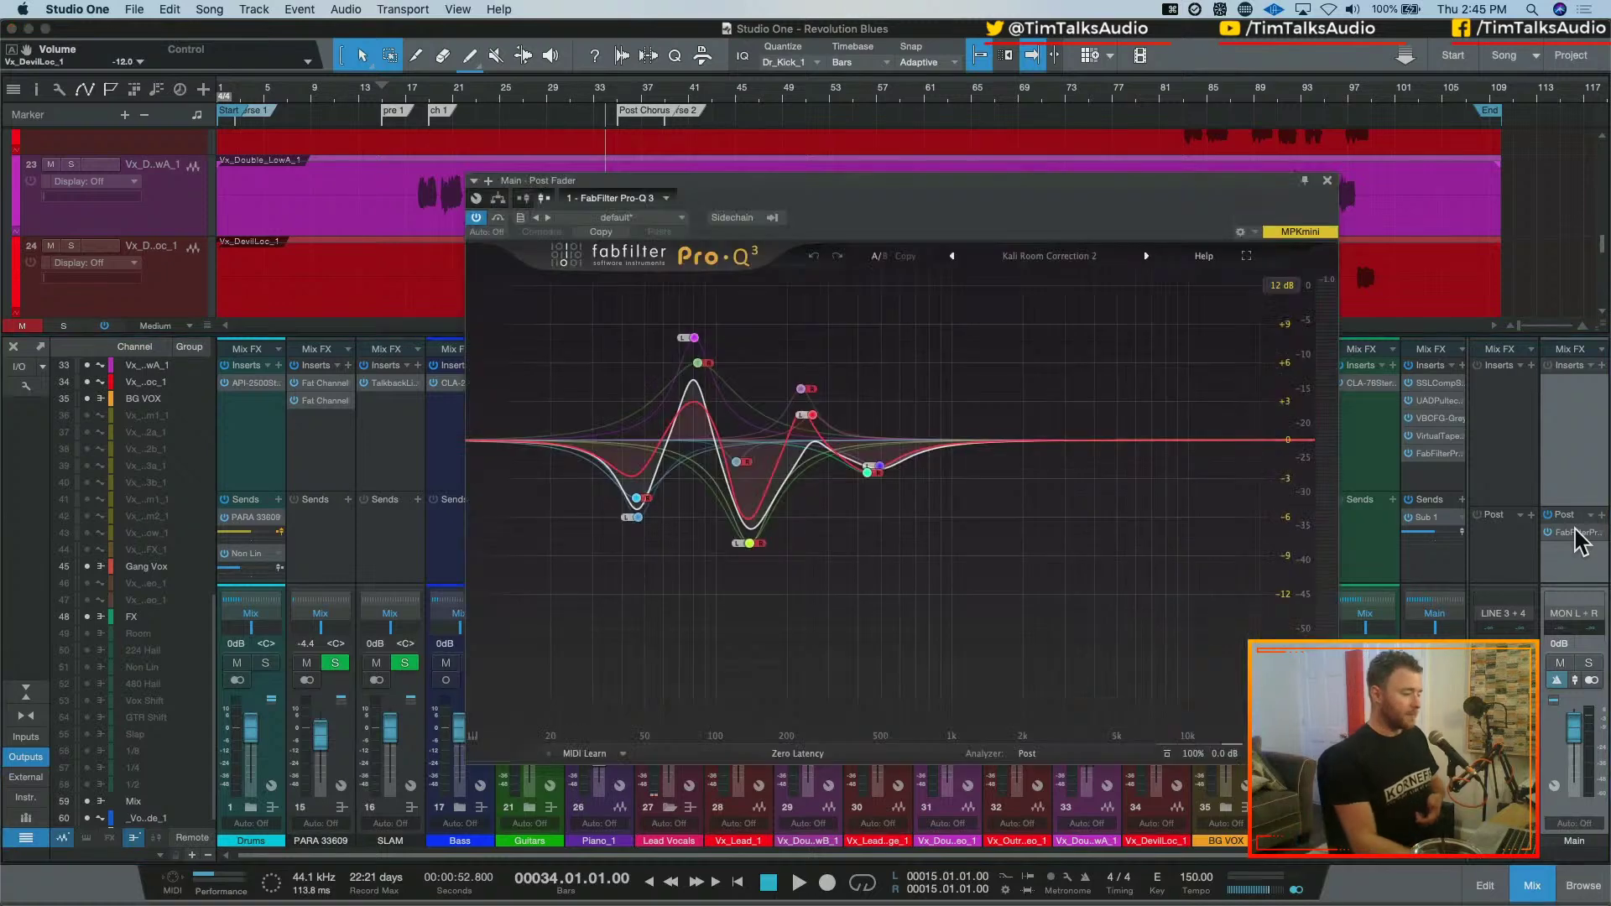
drag(637, 517, 637, 498)
scroll(638, 498, down, 2)
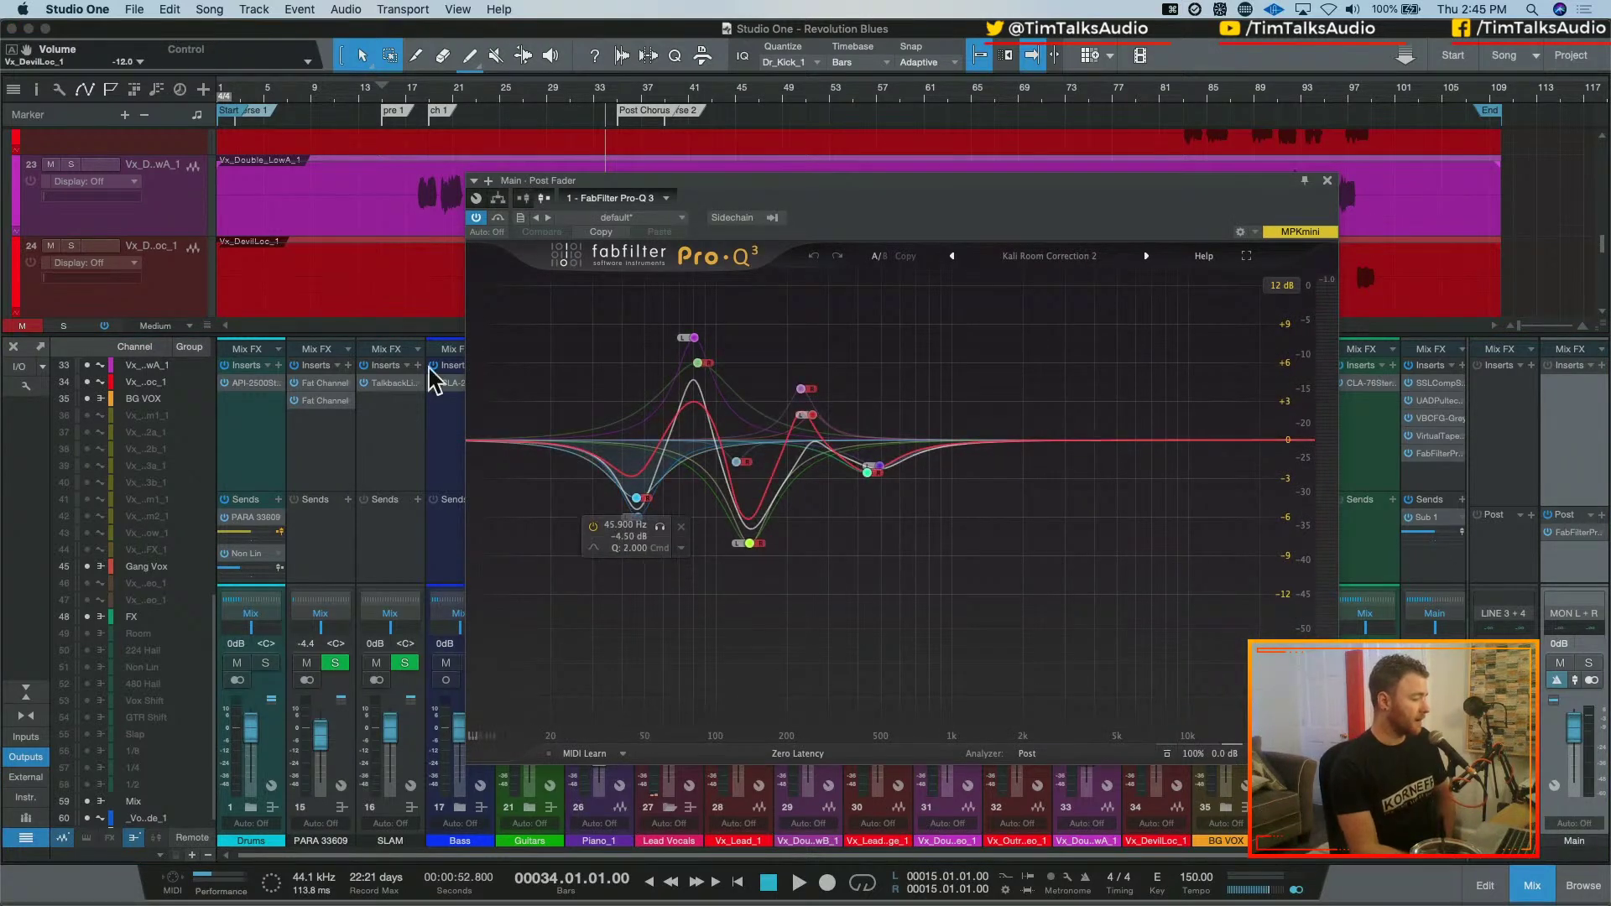
drag(765, 174, 617, 110)
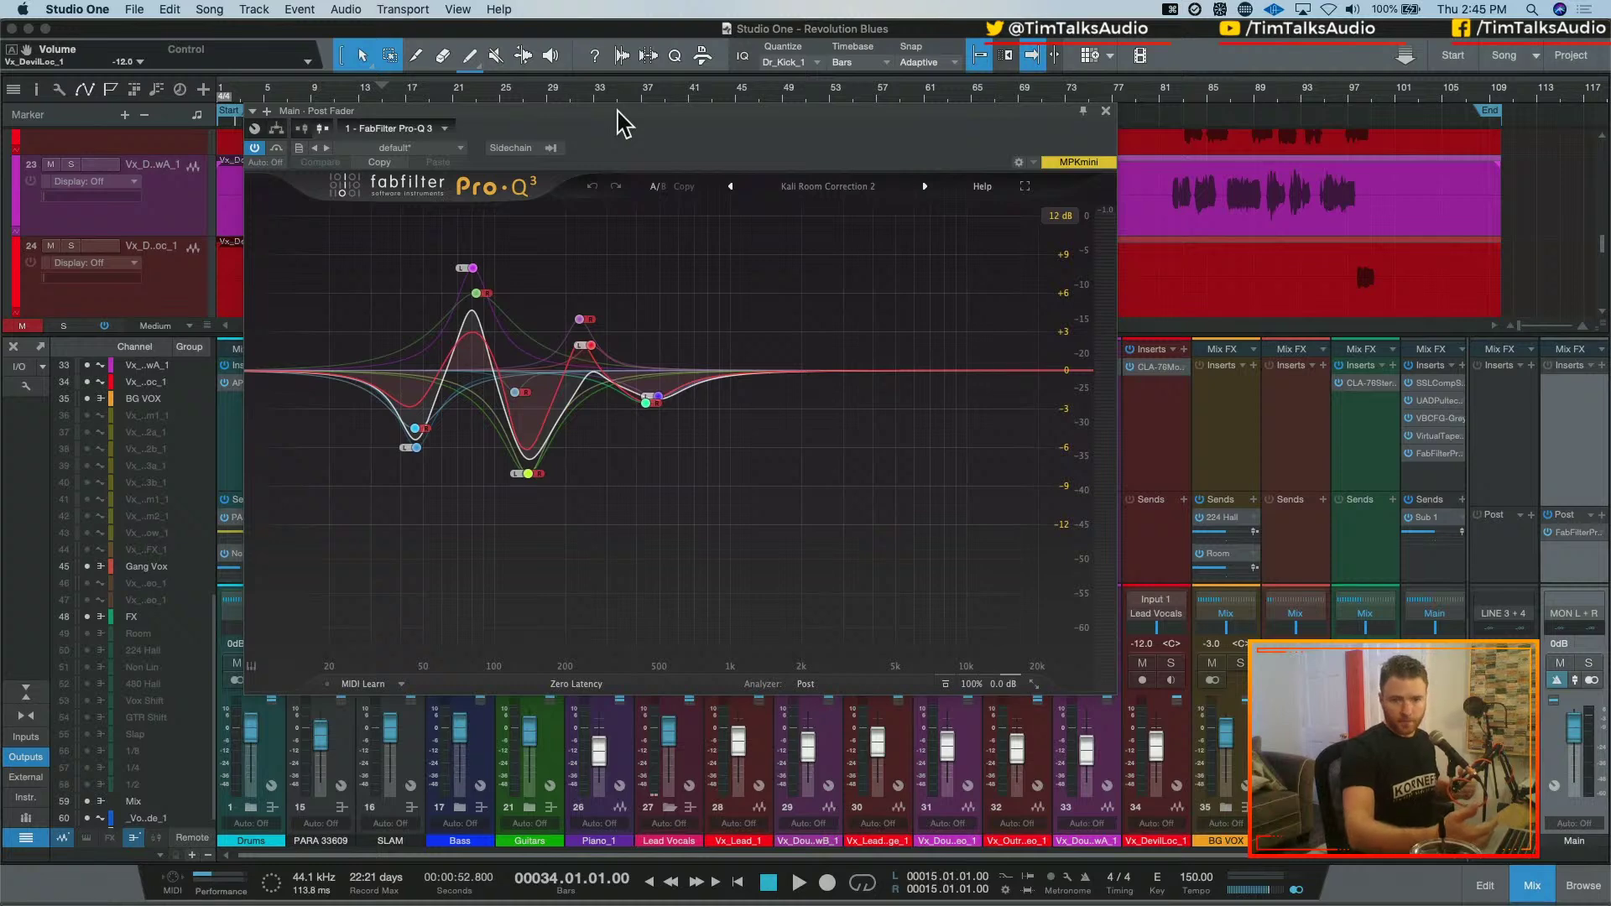
mouse_move(648, 405)
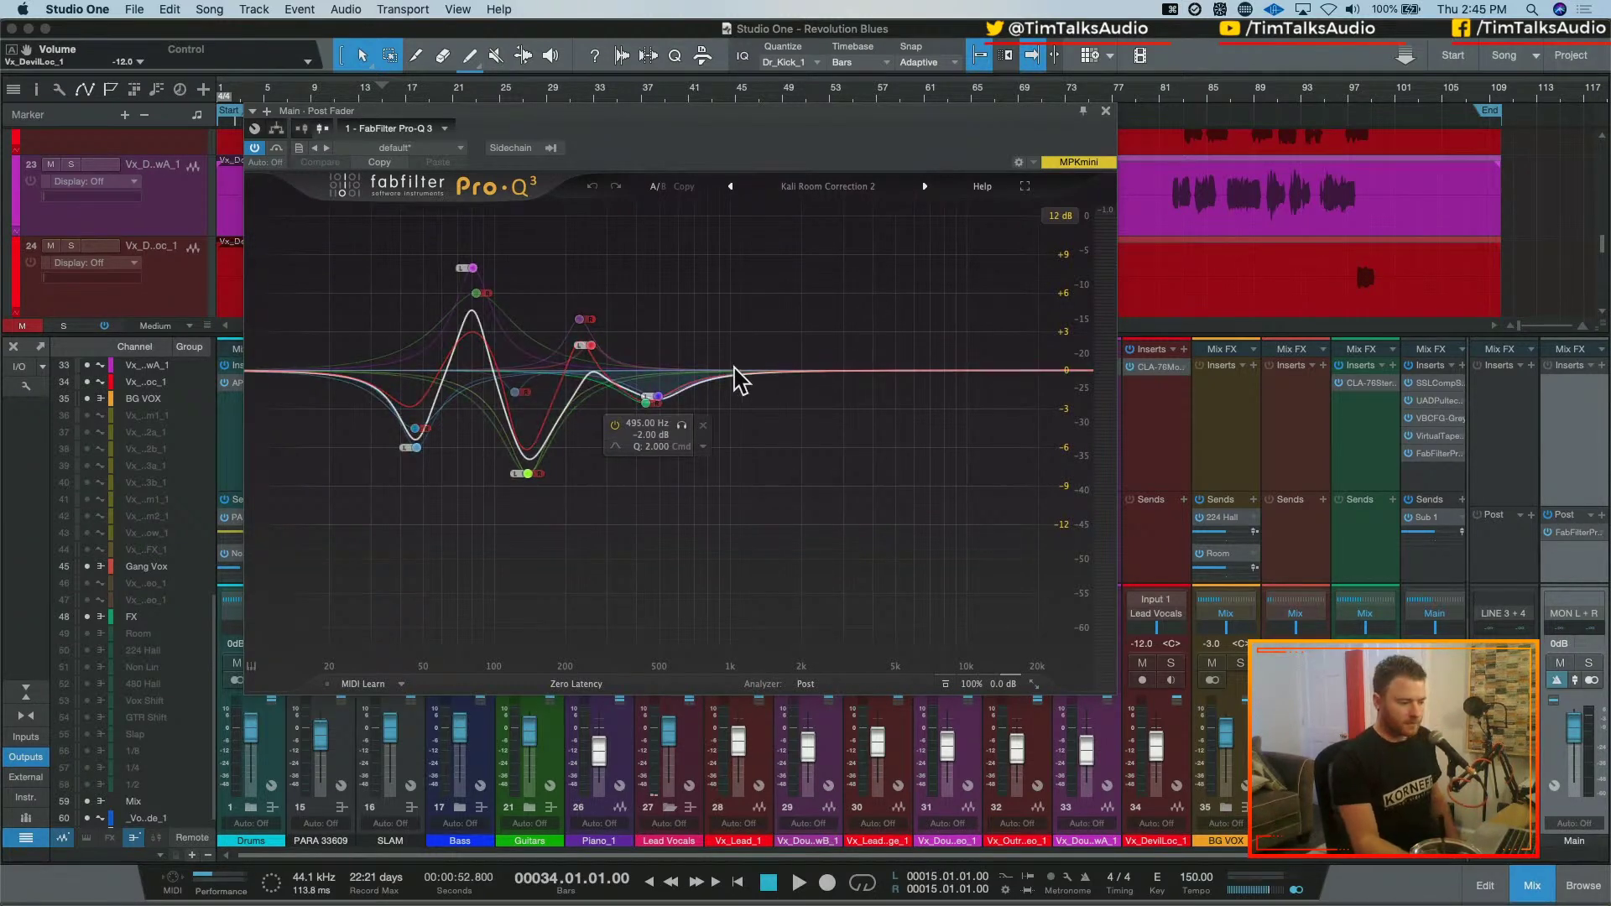
click(1105, 111)
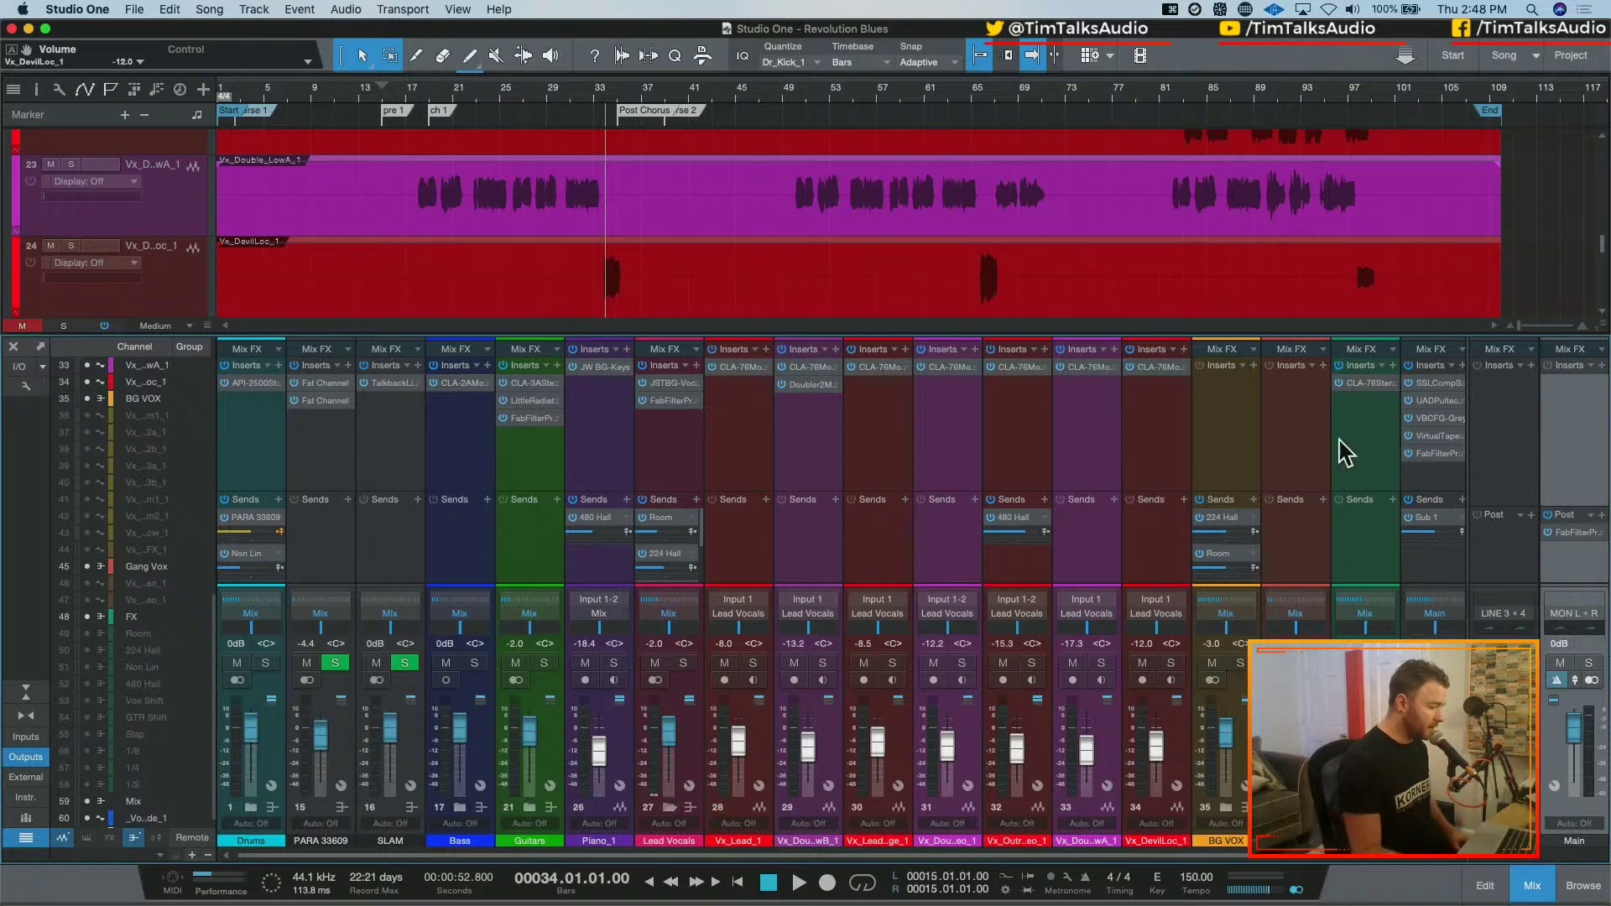
scroll(924, 230, down, 1)
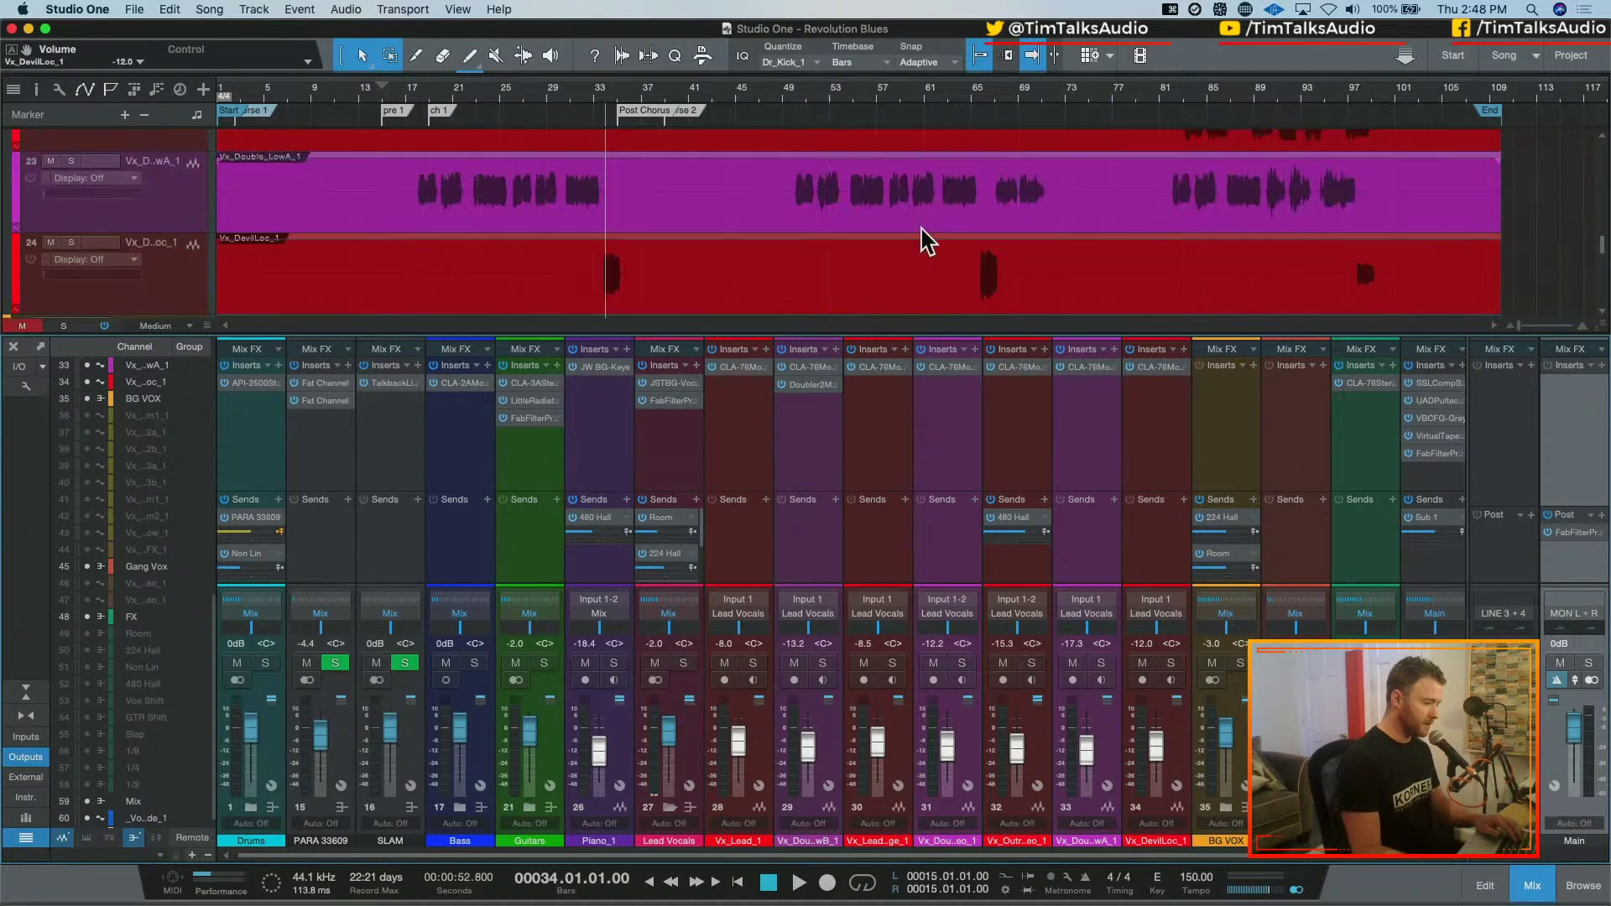
Select the Piano_1 channel and audition the mix from bar 62, just before the piano part comes in
scroll(925, 241, up, 5)
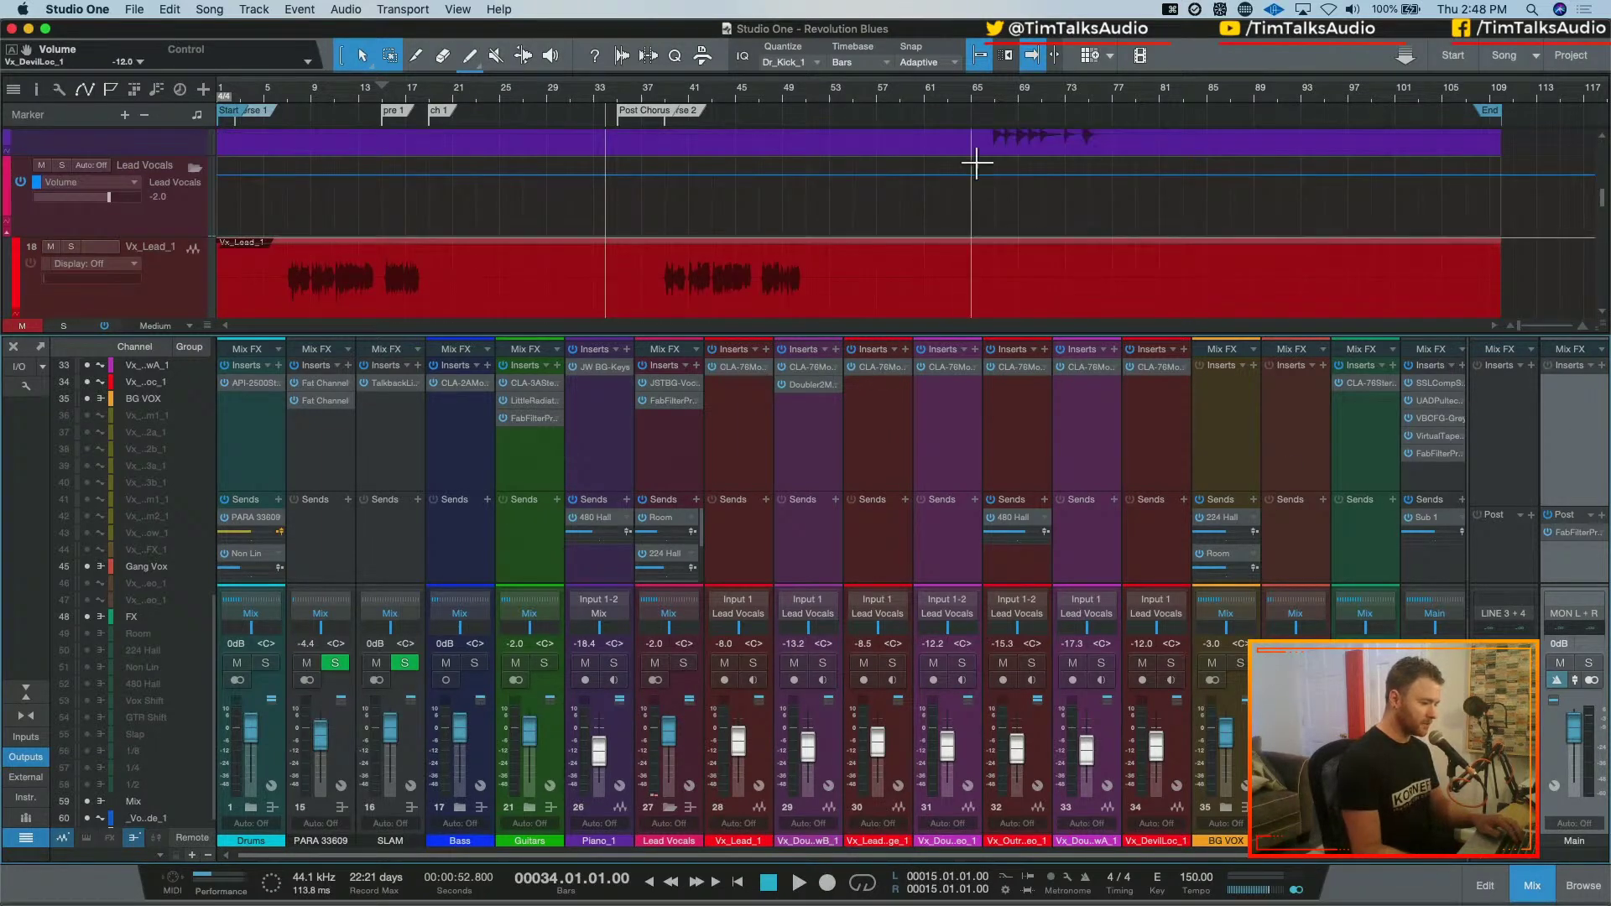
click(981, 94)
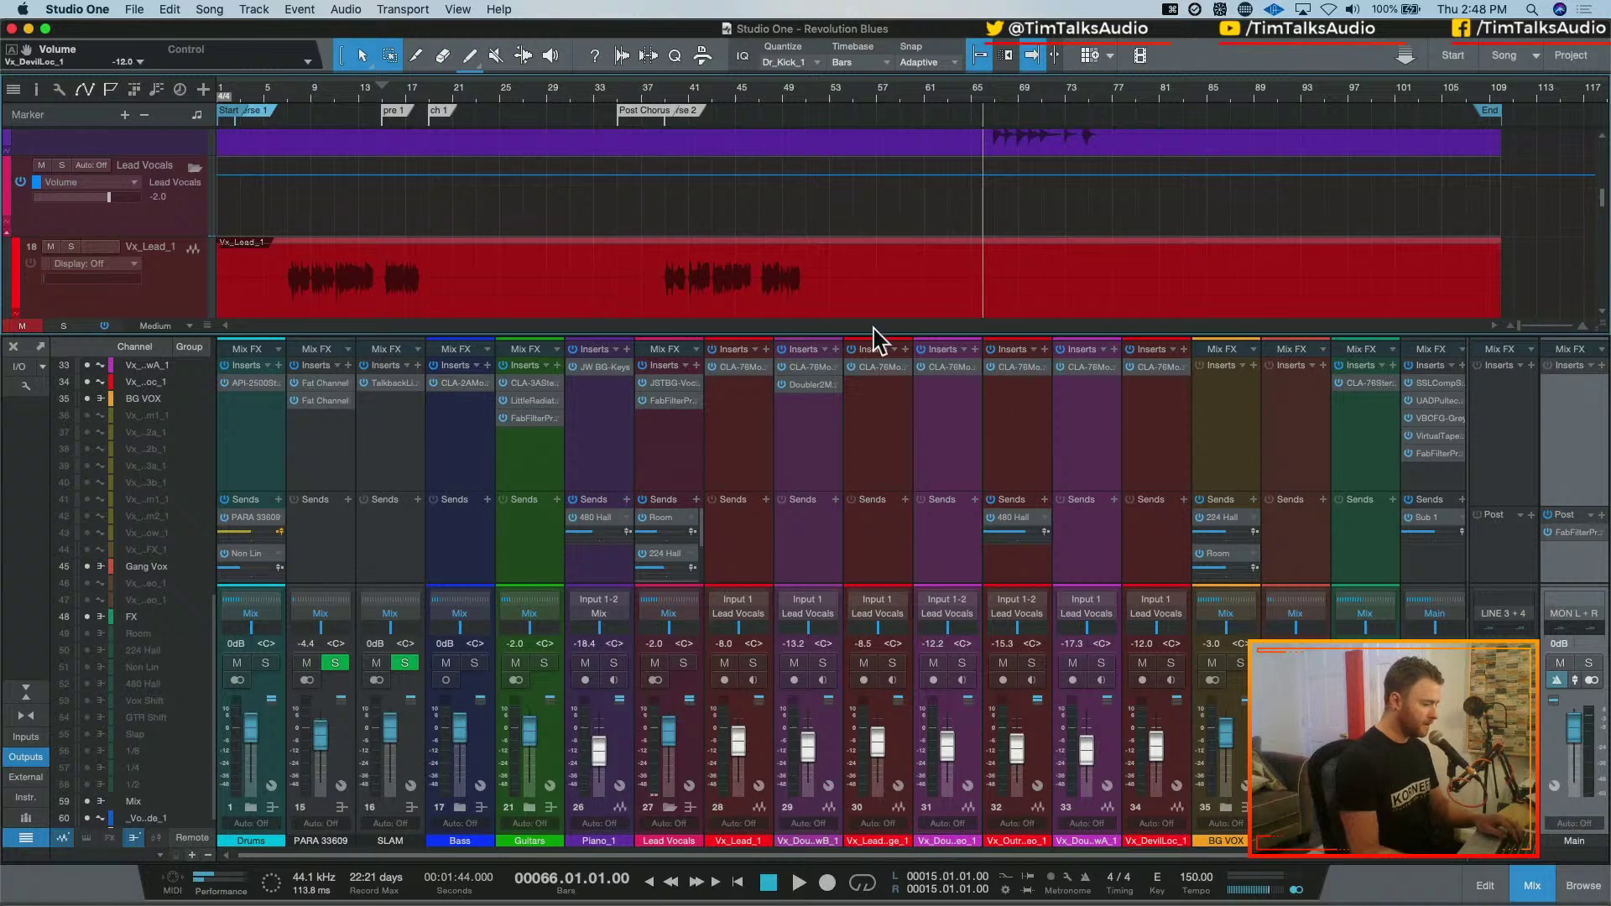
click(953, 96)
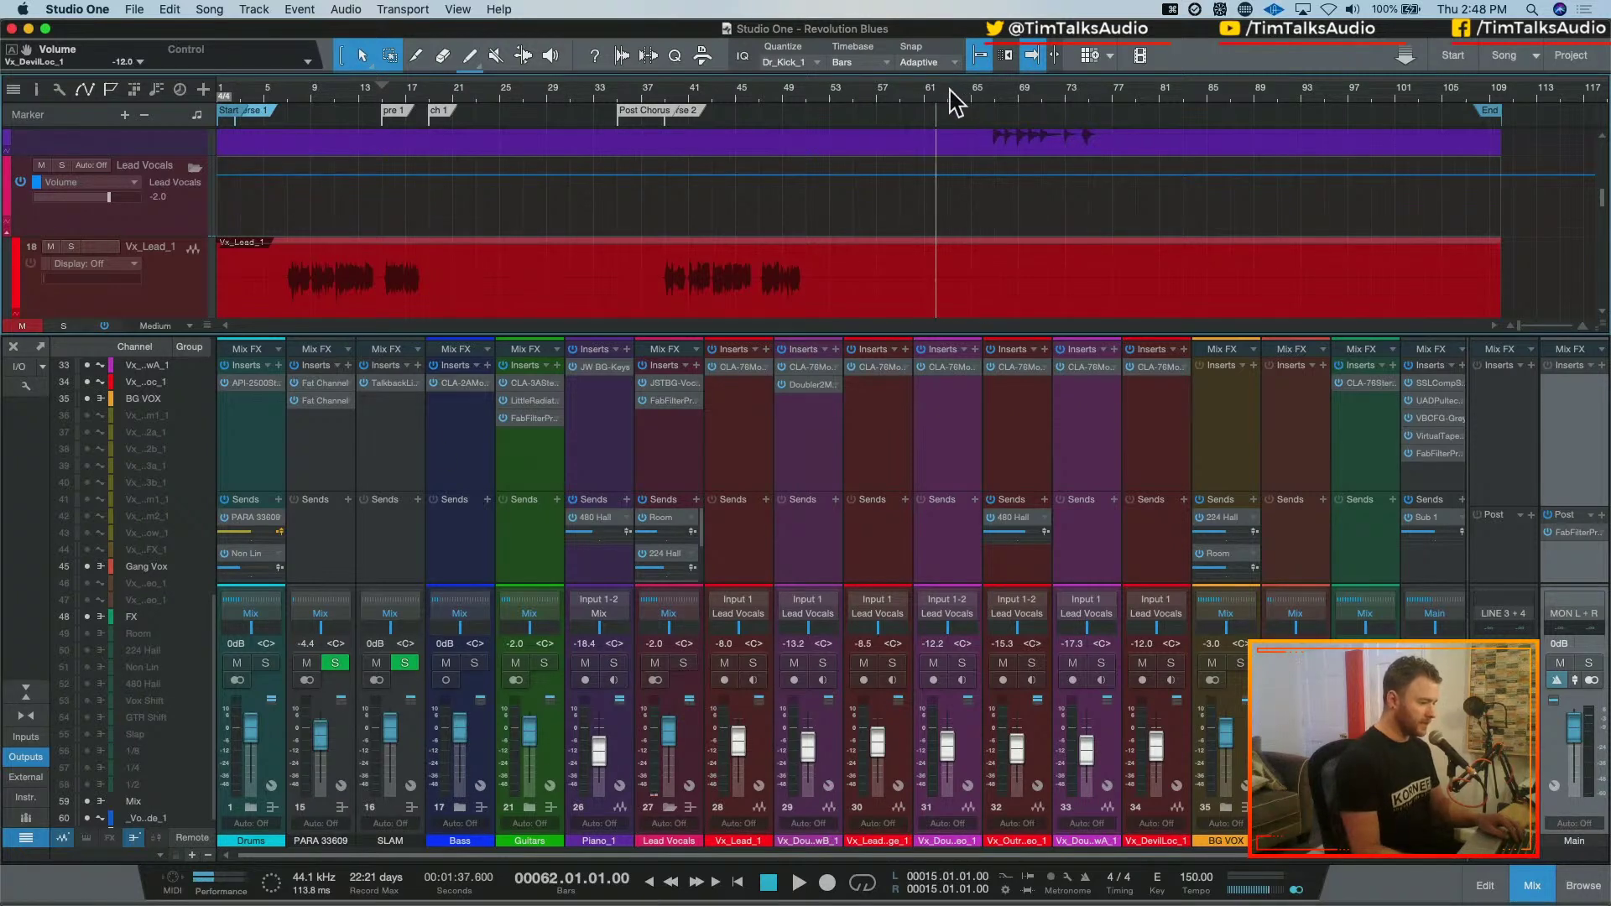
click(612, 436)
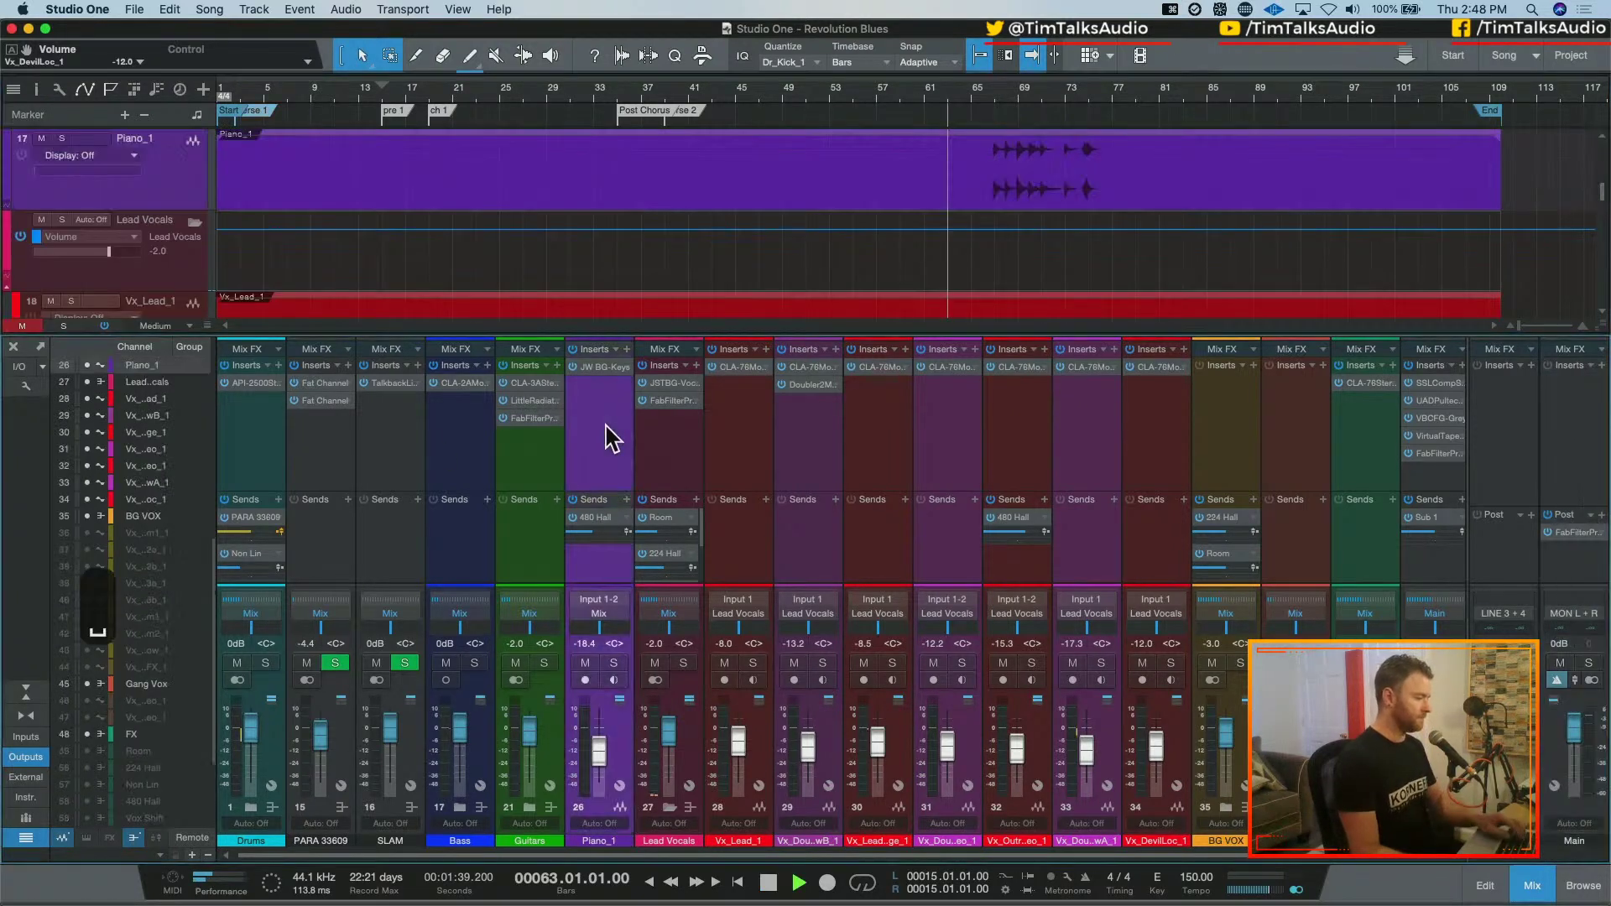
key(space)
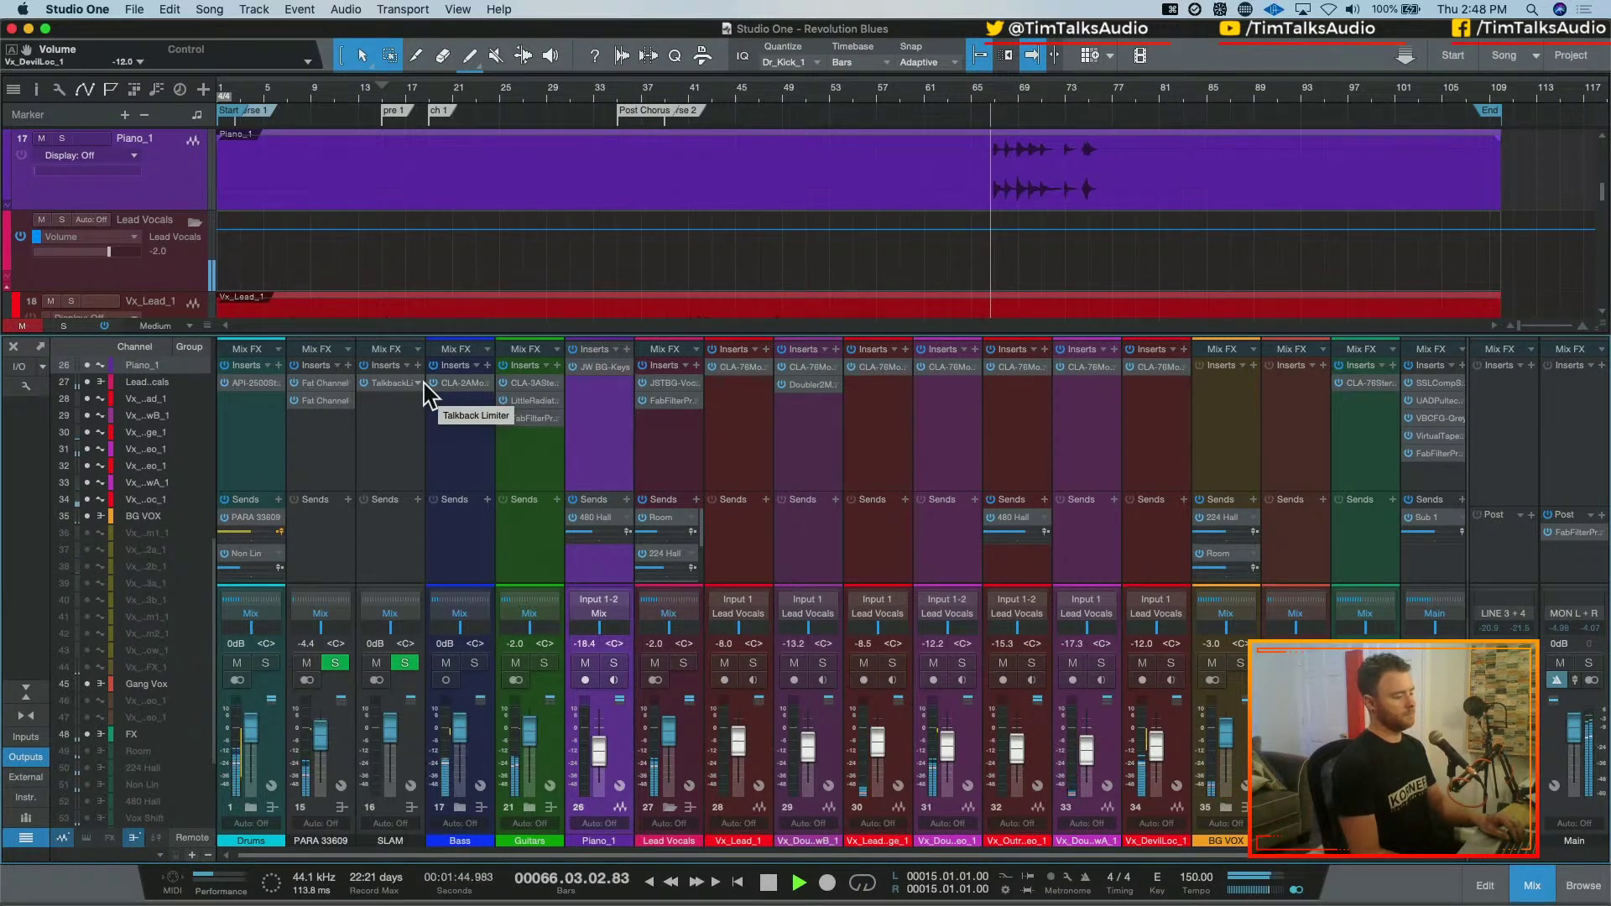
Try lowering the Piano_1 channel volume to -26.6 dB and audition the piano part from bar 65
click(585, 644)
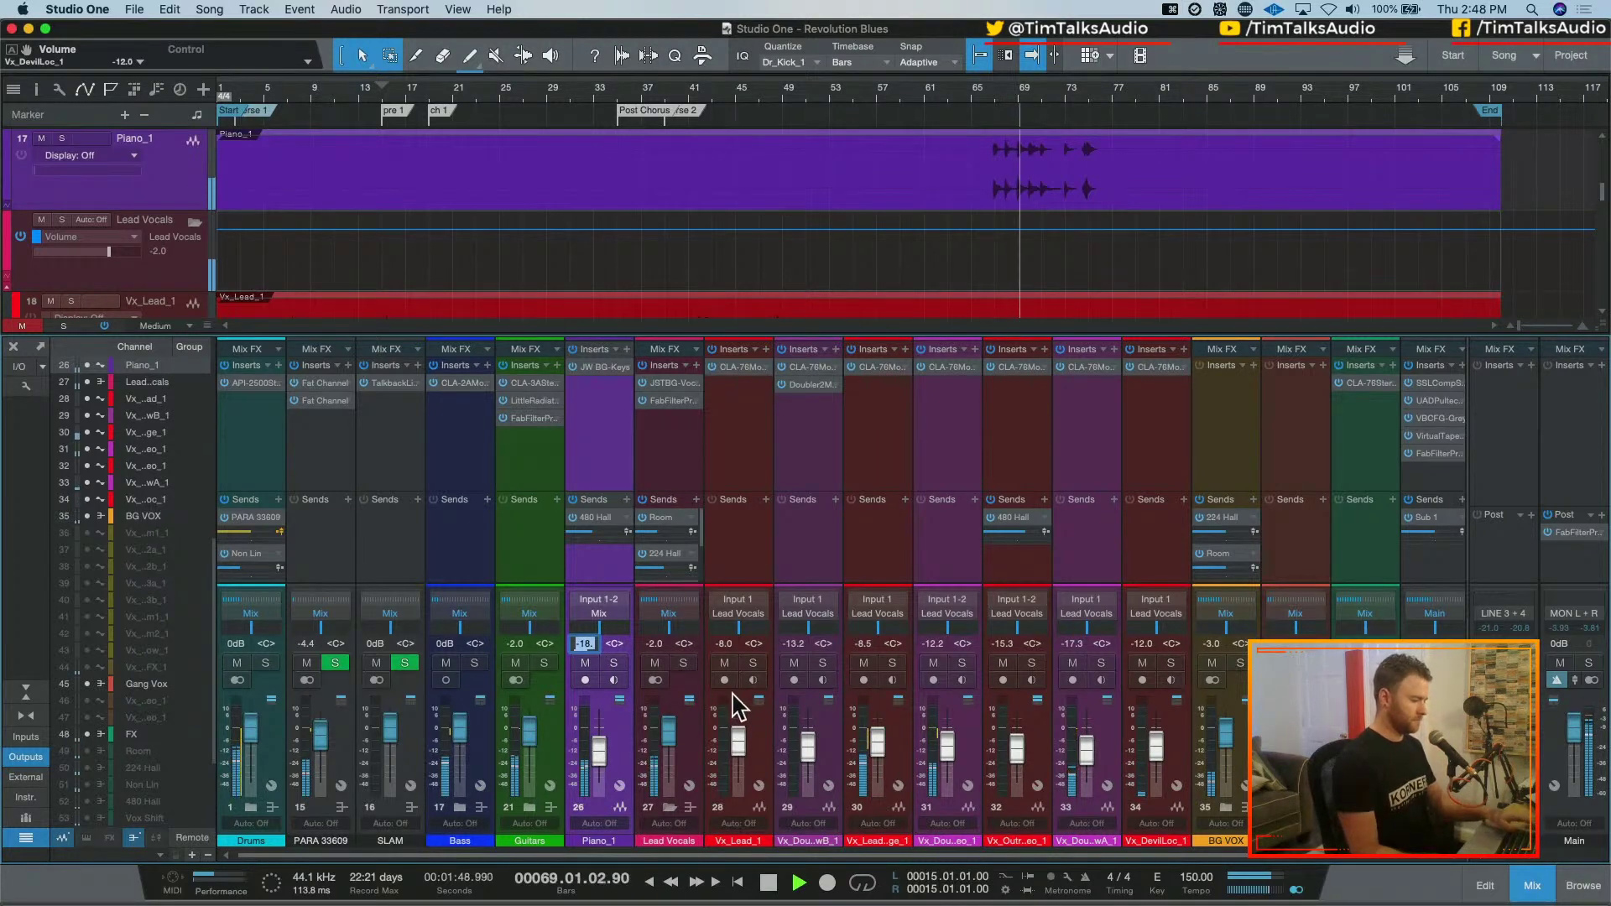
drag(598, 750, 593, 759)
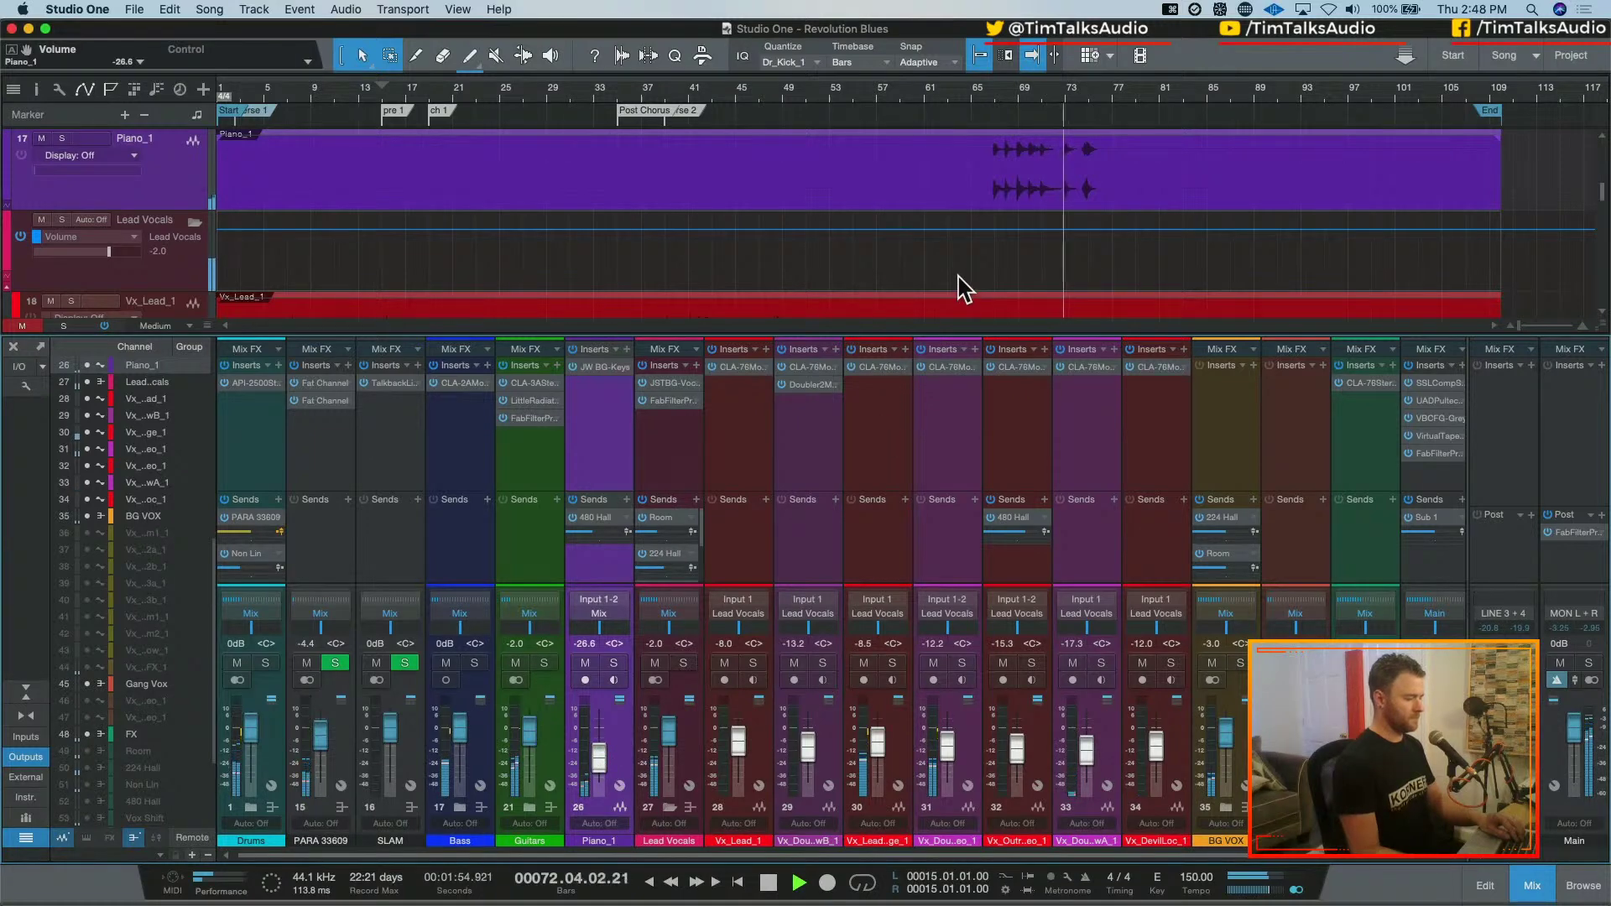
key(space)
click(979, 90)
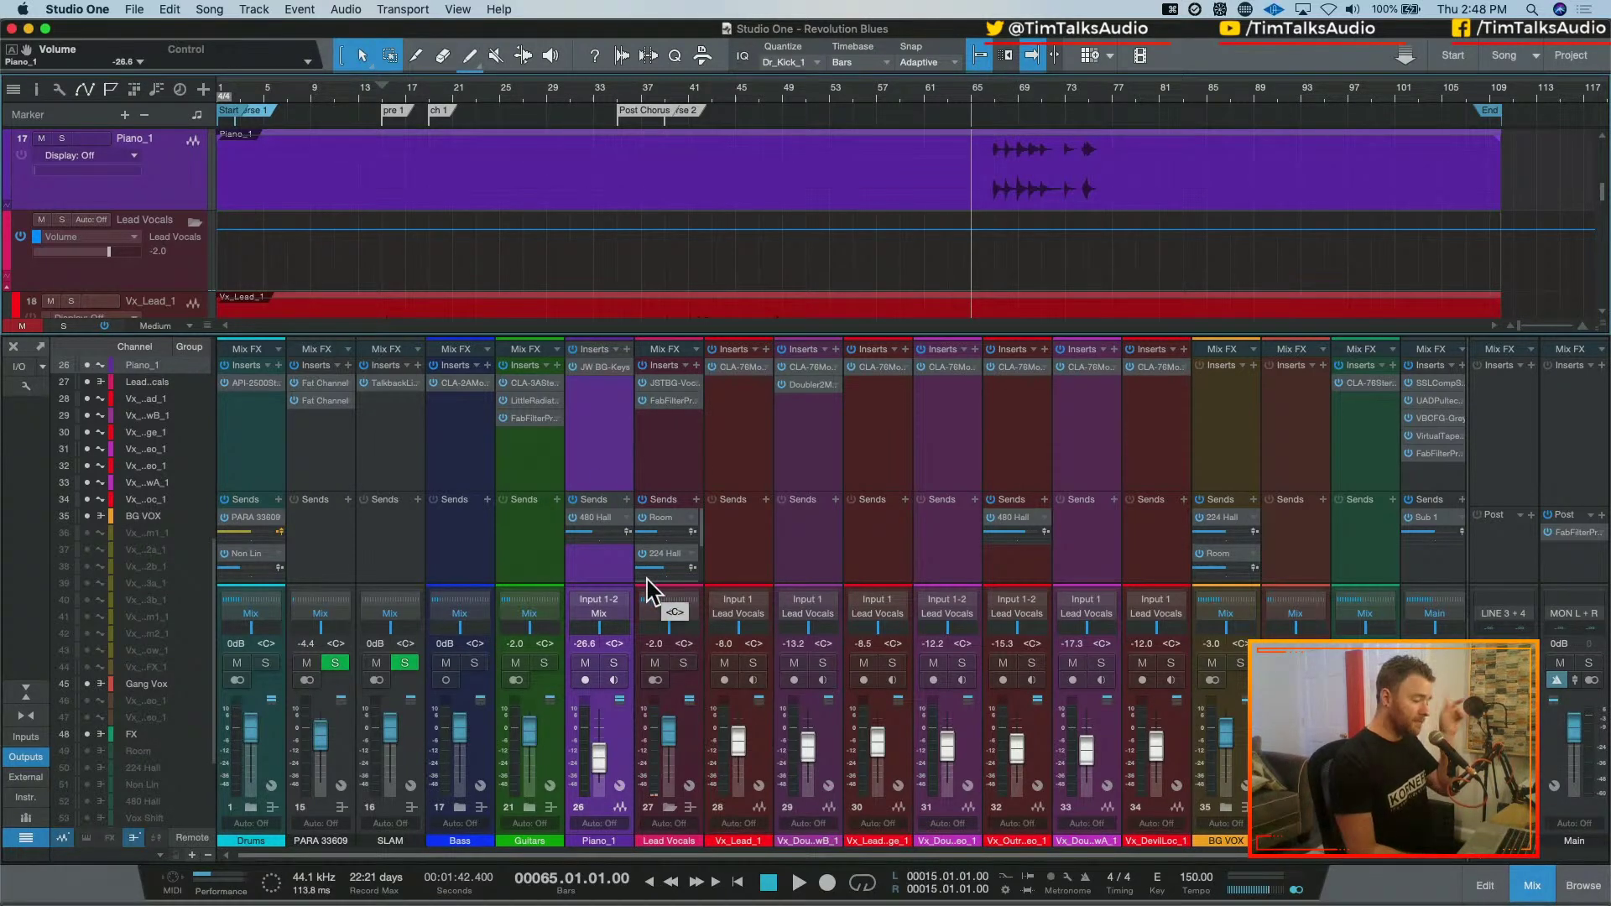
key(space)
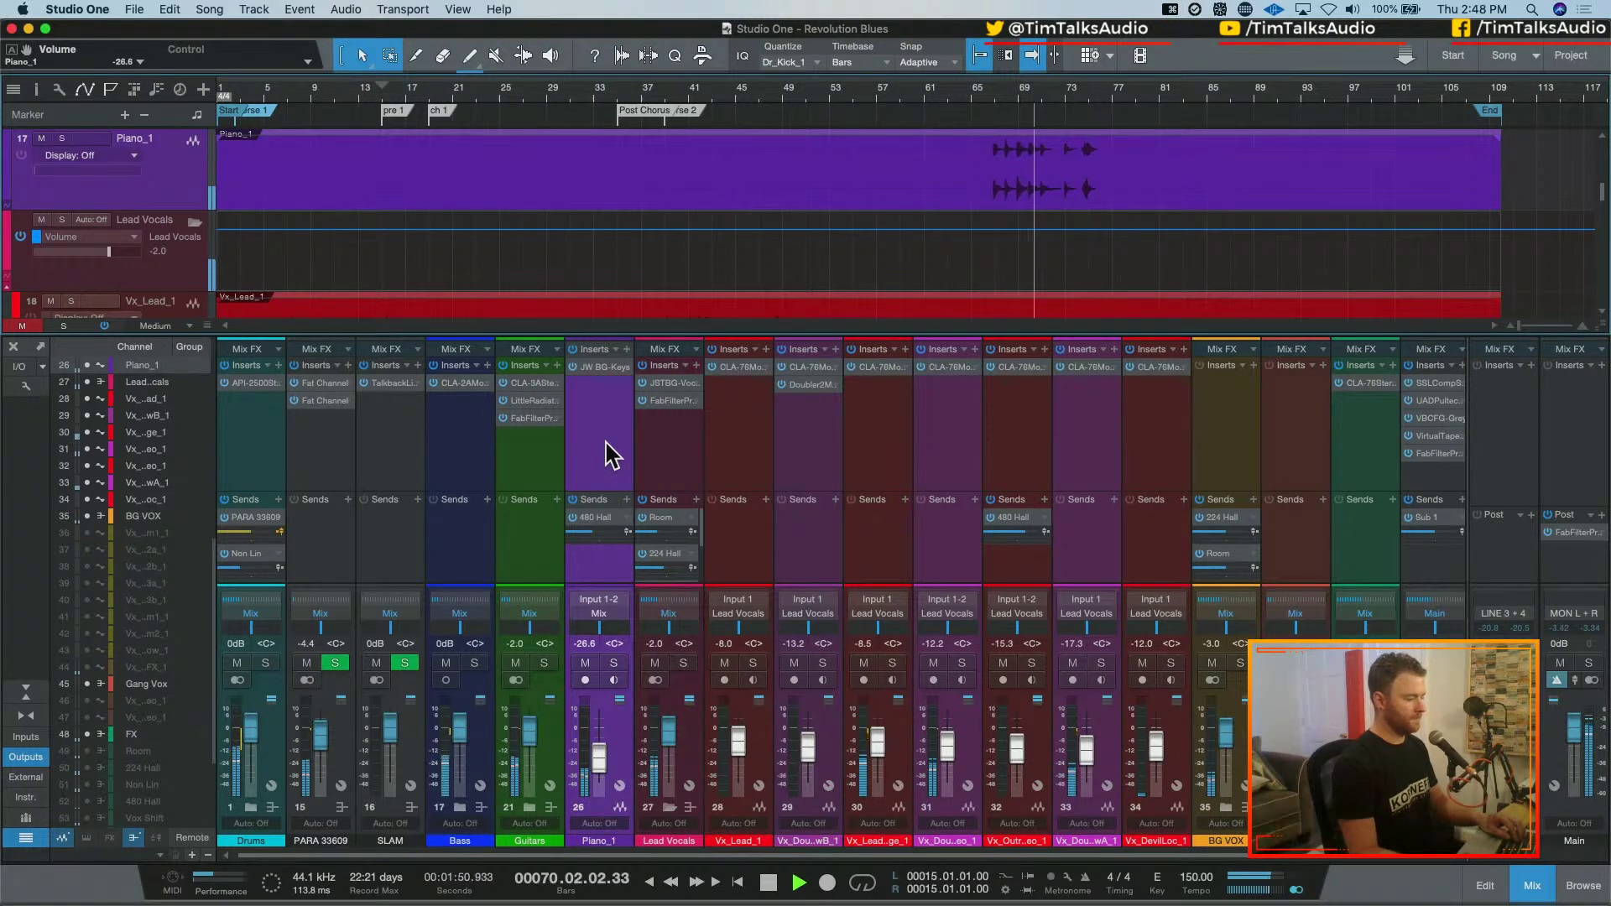
key(space)
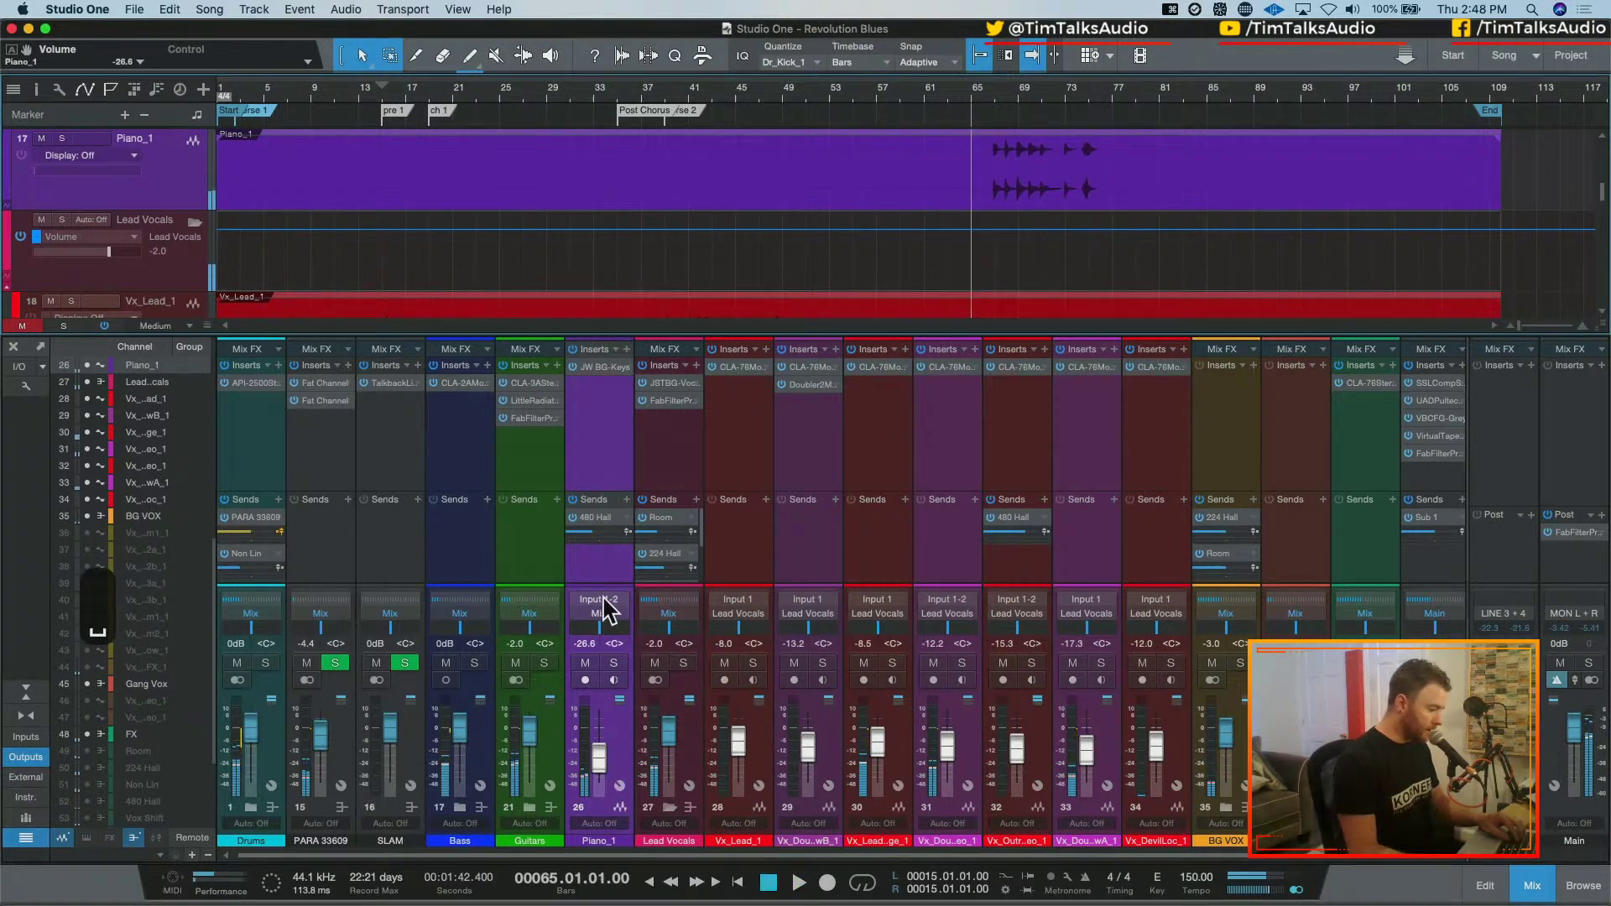
Undo the last Piano_1 volume change
click(585, 645)
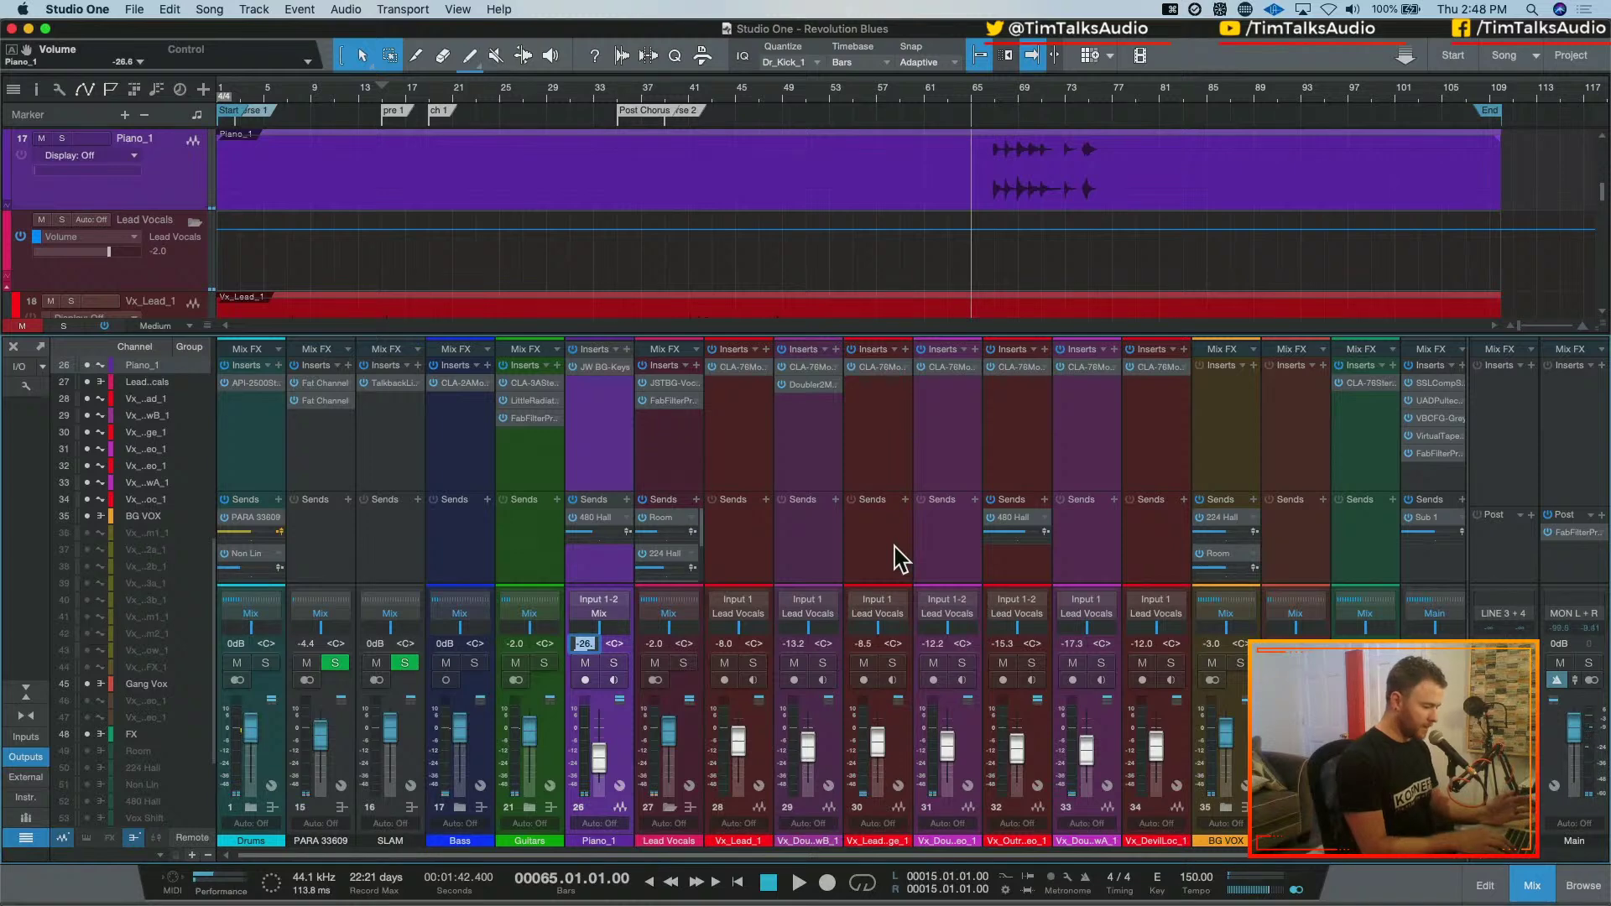
key(Escape)
key(Escape)
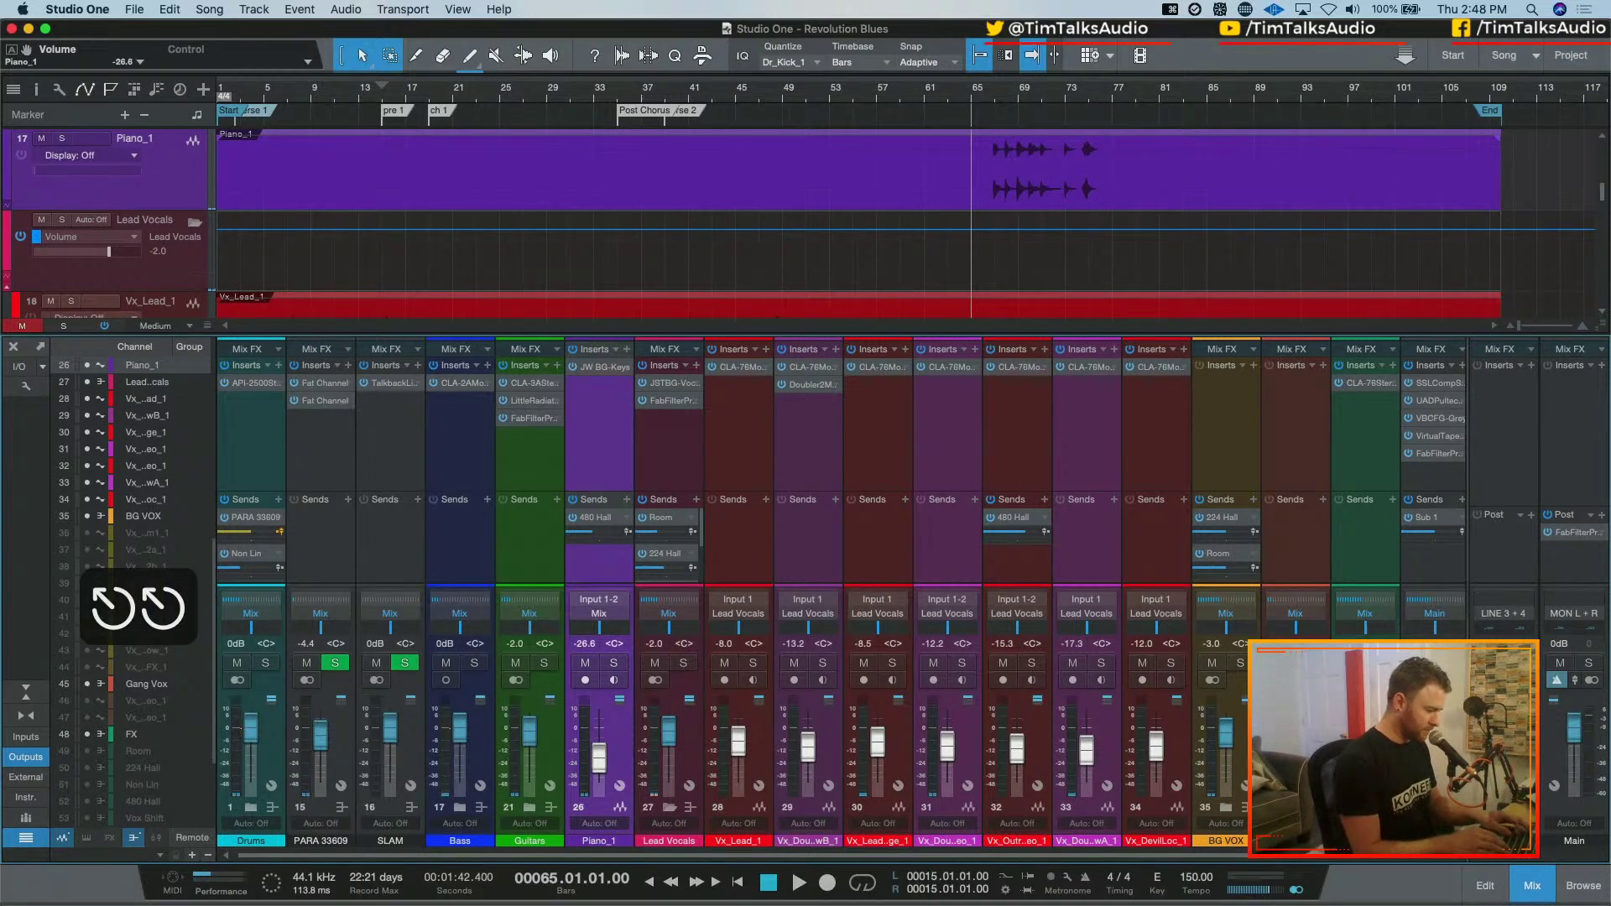
key(super+z)
key(super+z)
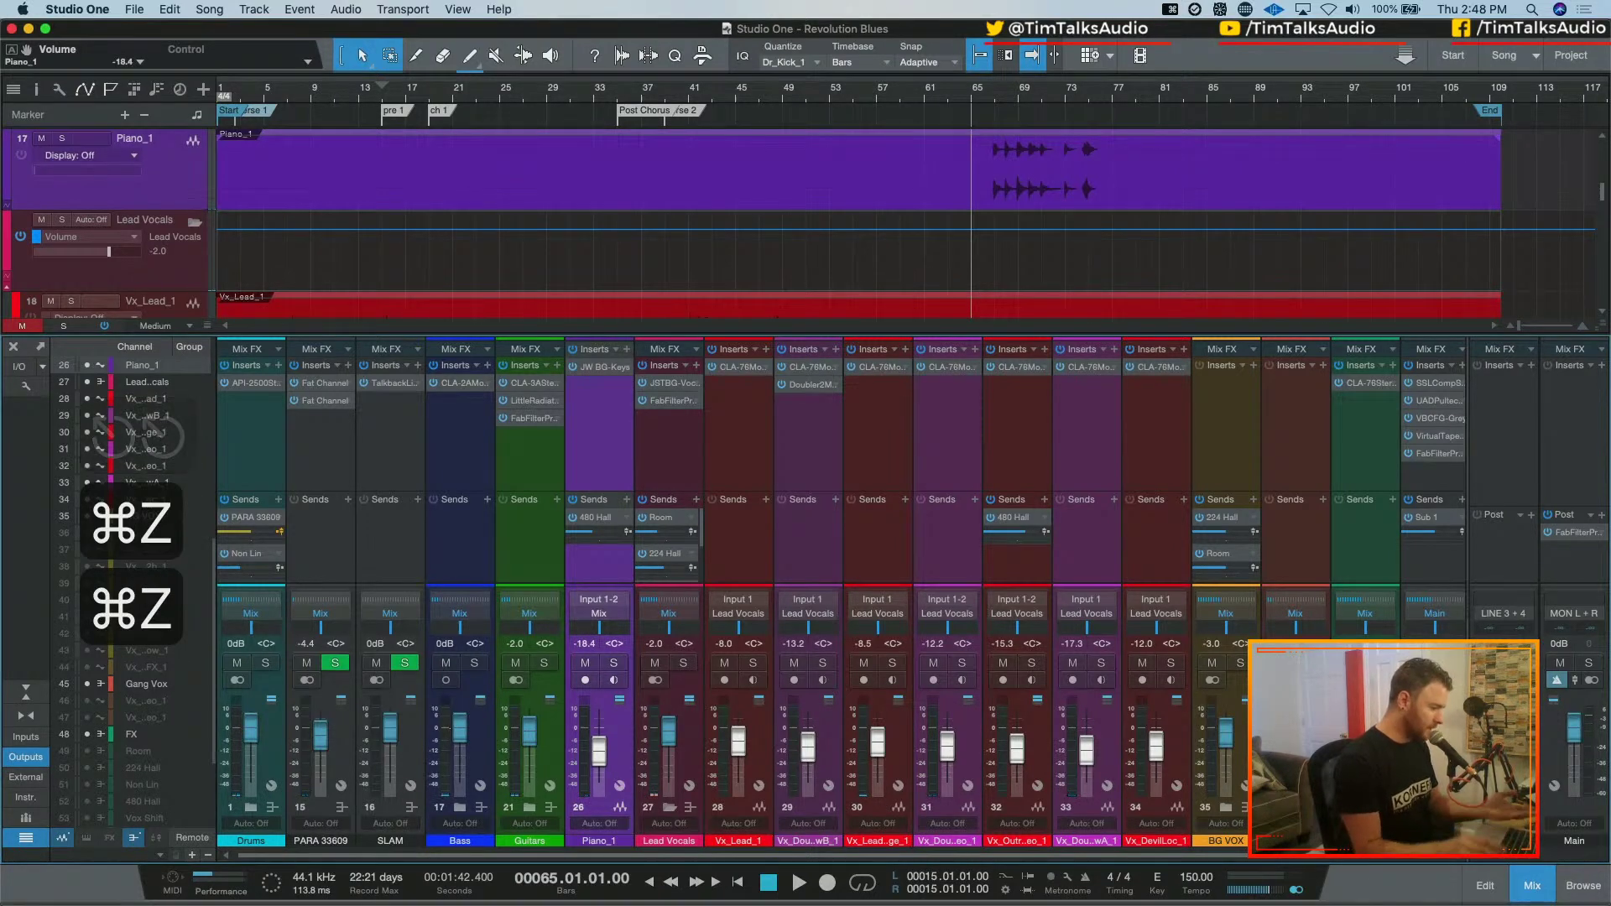
Set the Piano_1 channel volume to -23 dB and insert the SideWidener plug-in on that channel
click(588, 644)
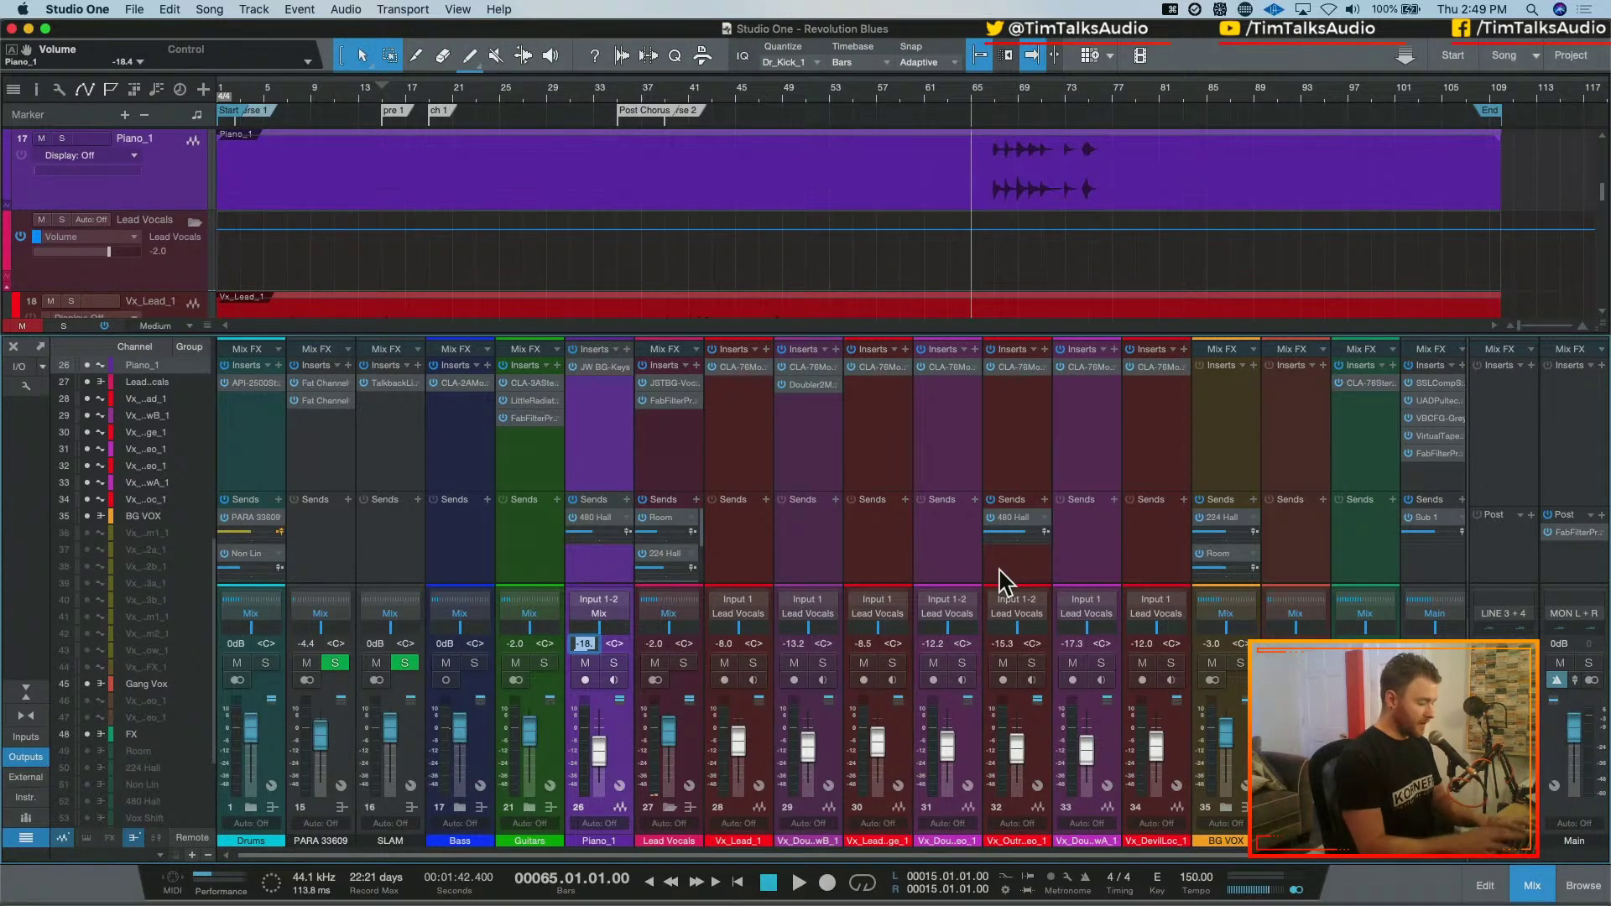
text(-23)
key(Return)
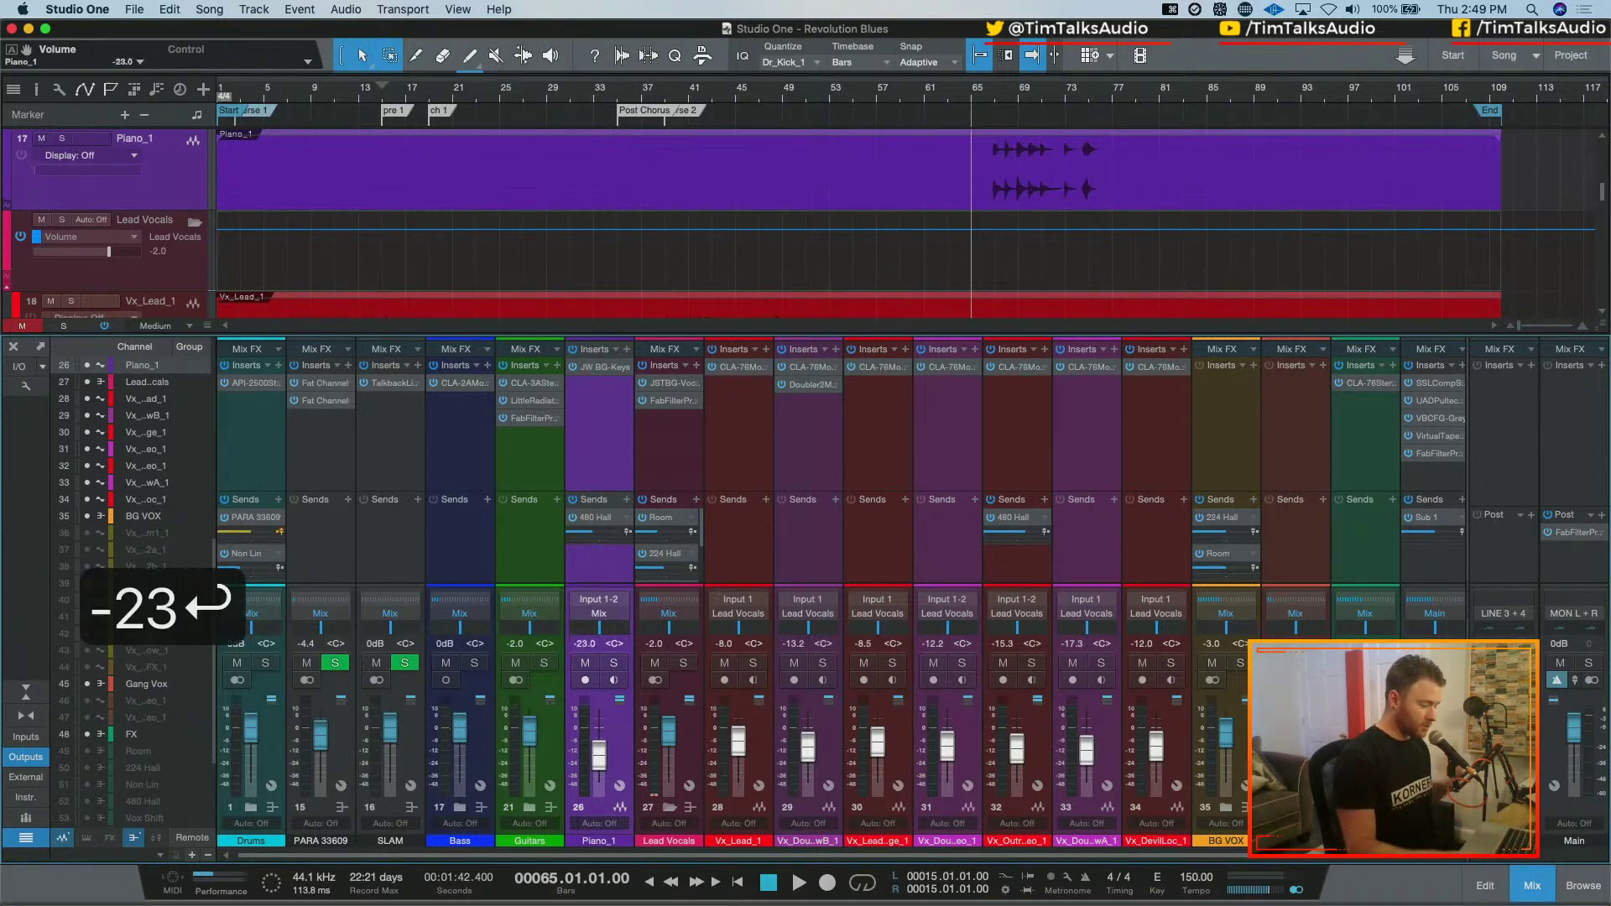
click(625, 350)
text(side)
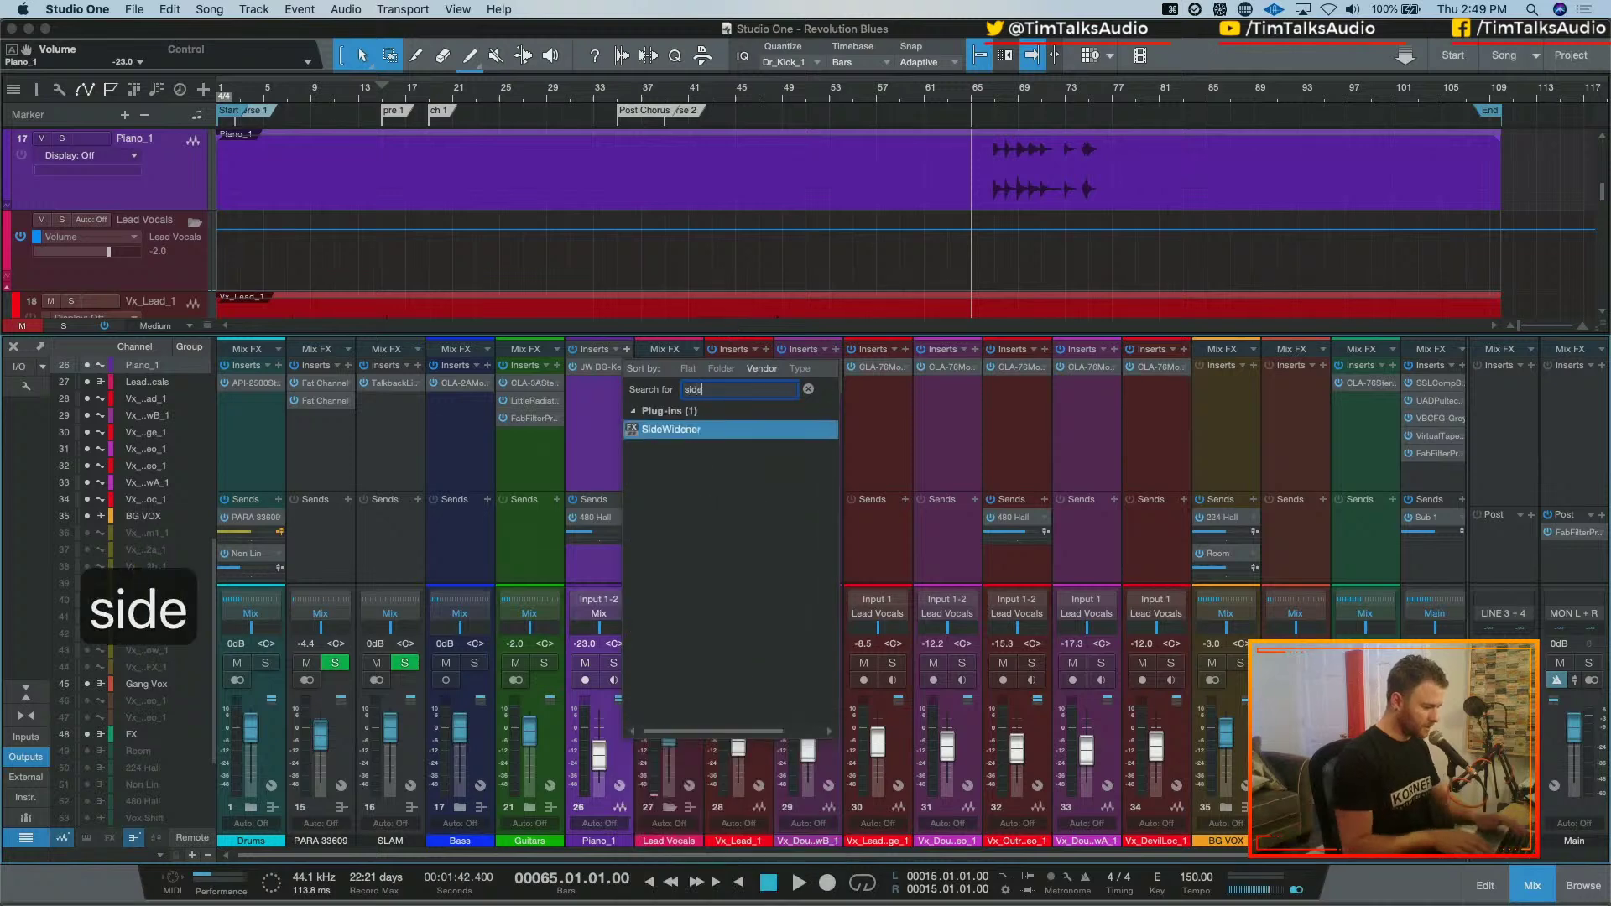
key(Return)
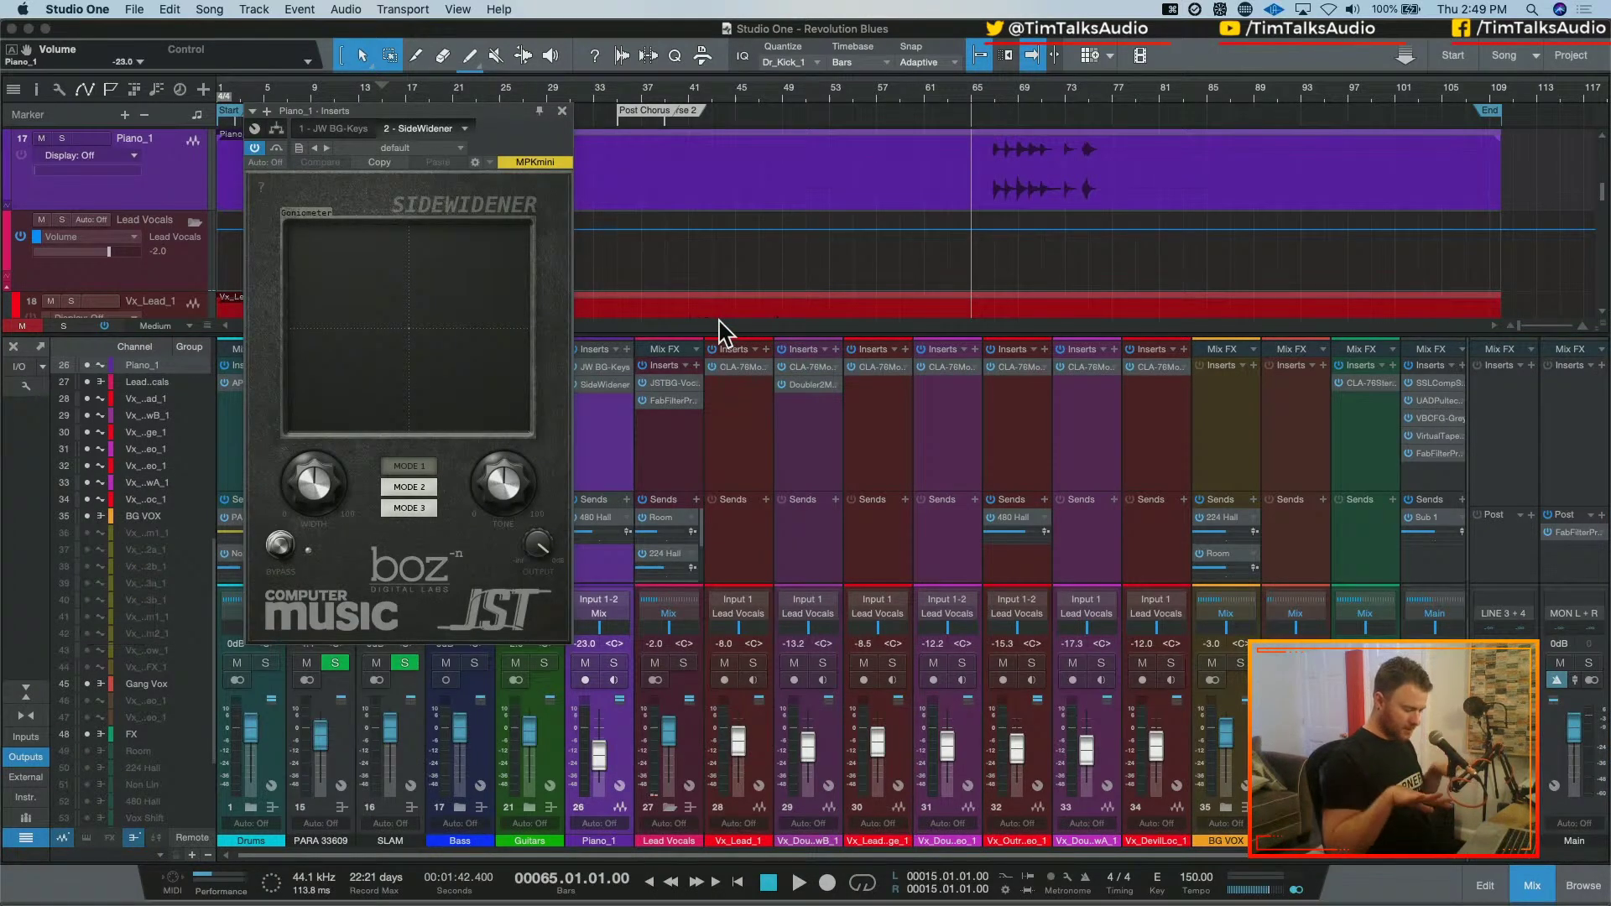
Solo the Piano_1 track and play it from just before its first note near bar 67
key(s)
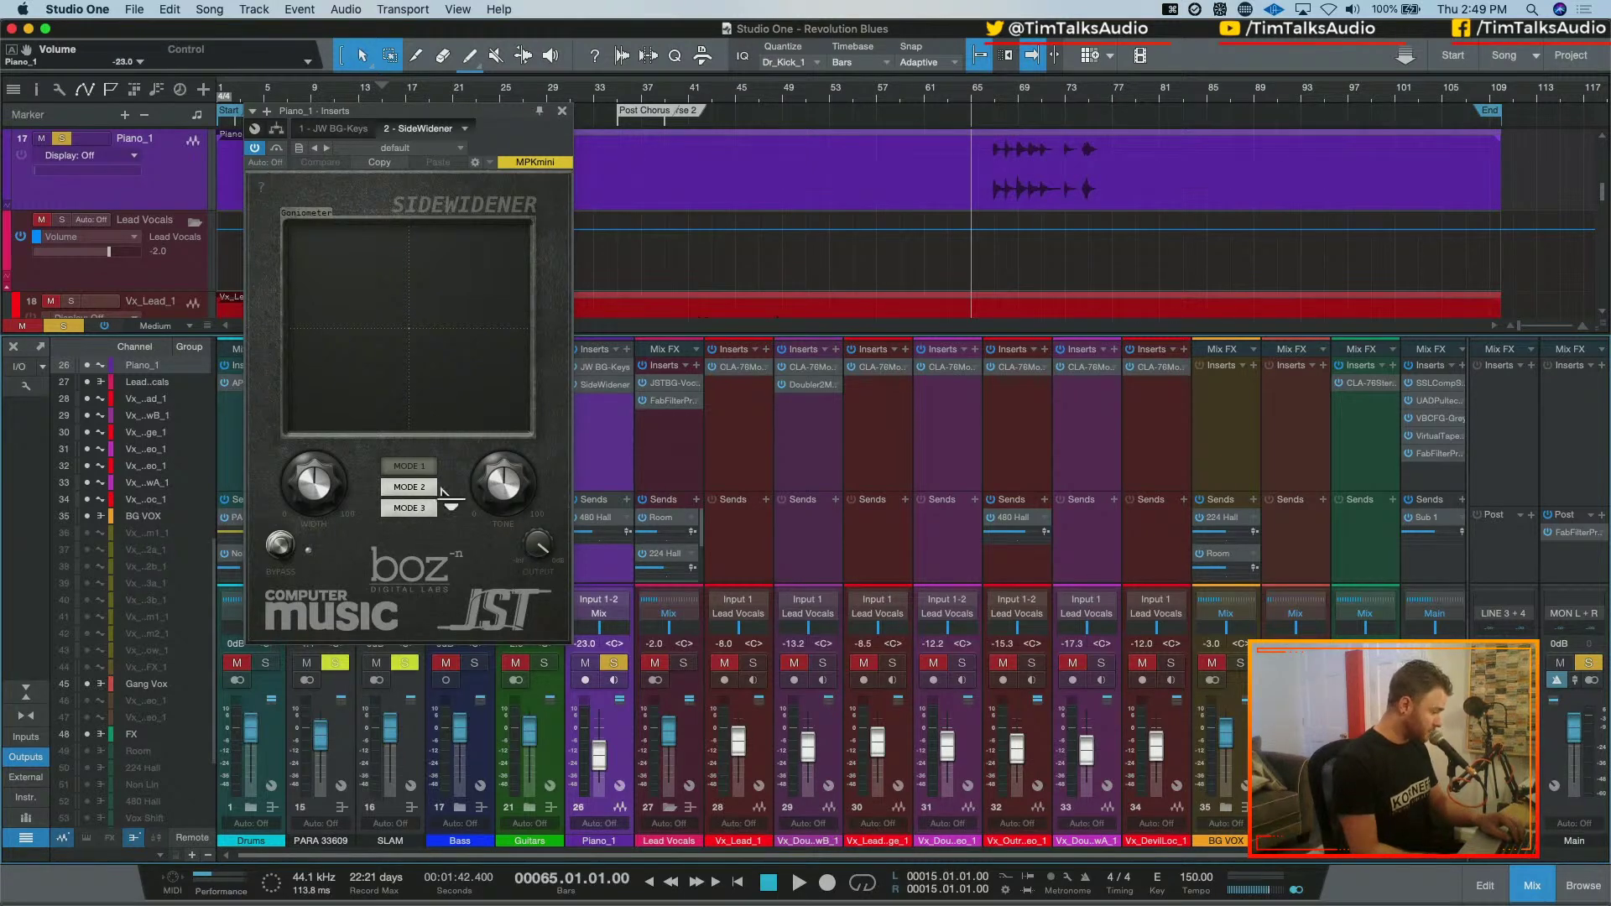
key(e)
key(e)
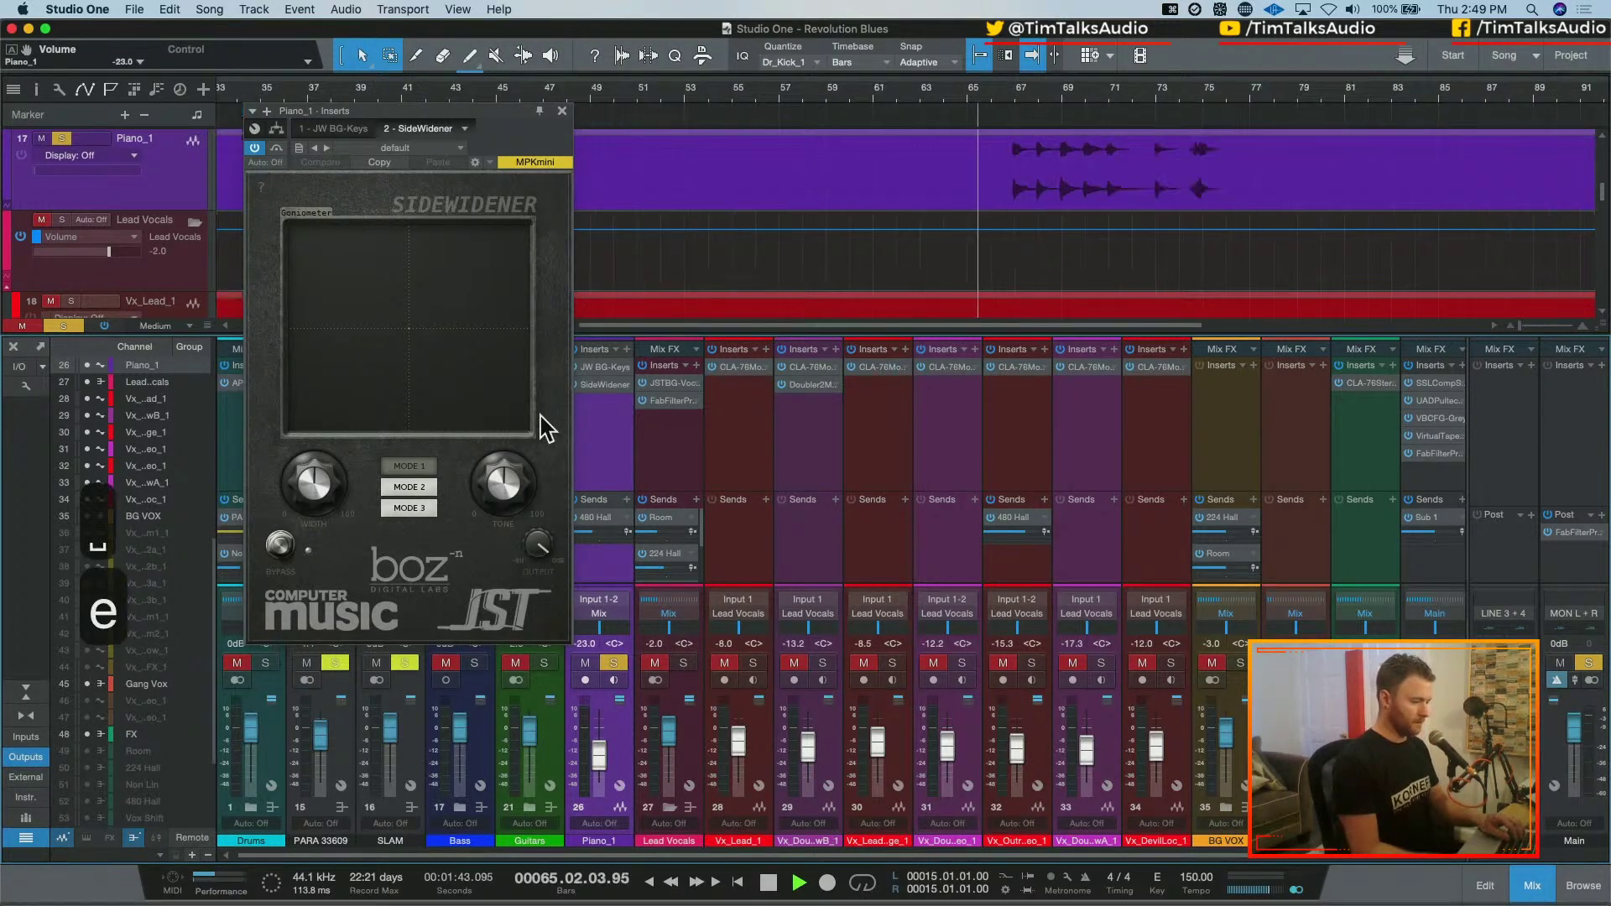
key(e)
key(e)
key(e)
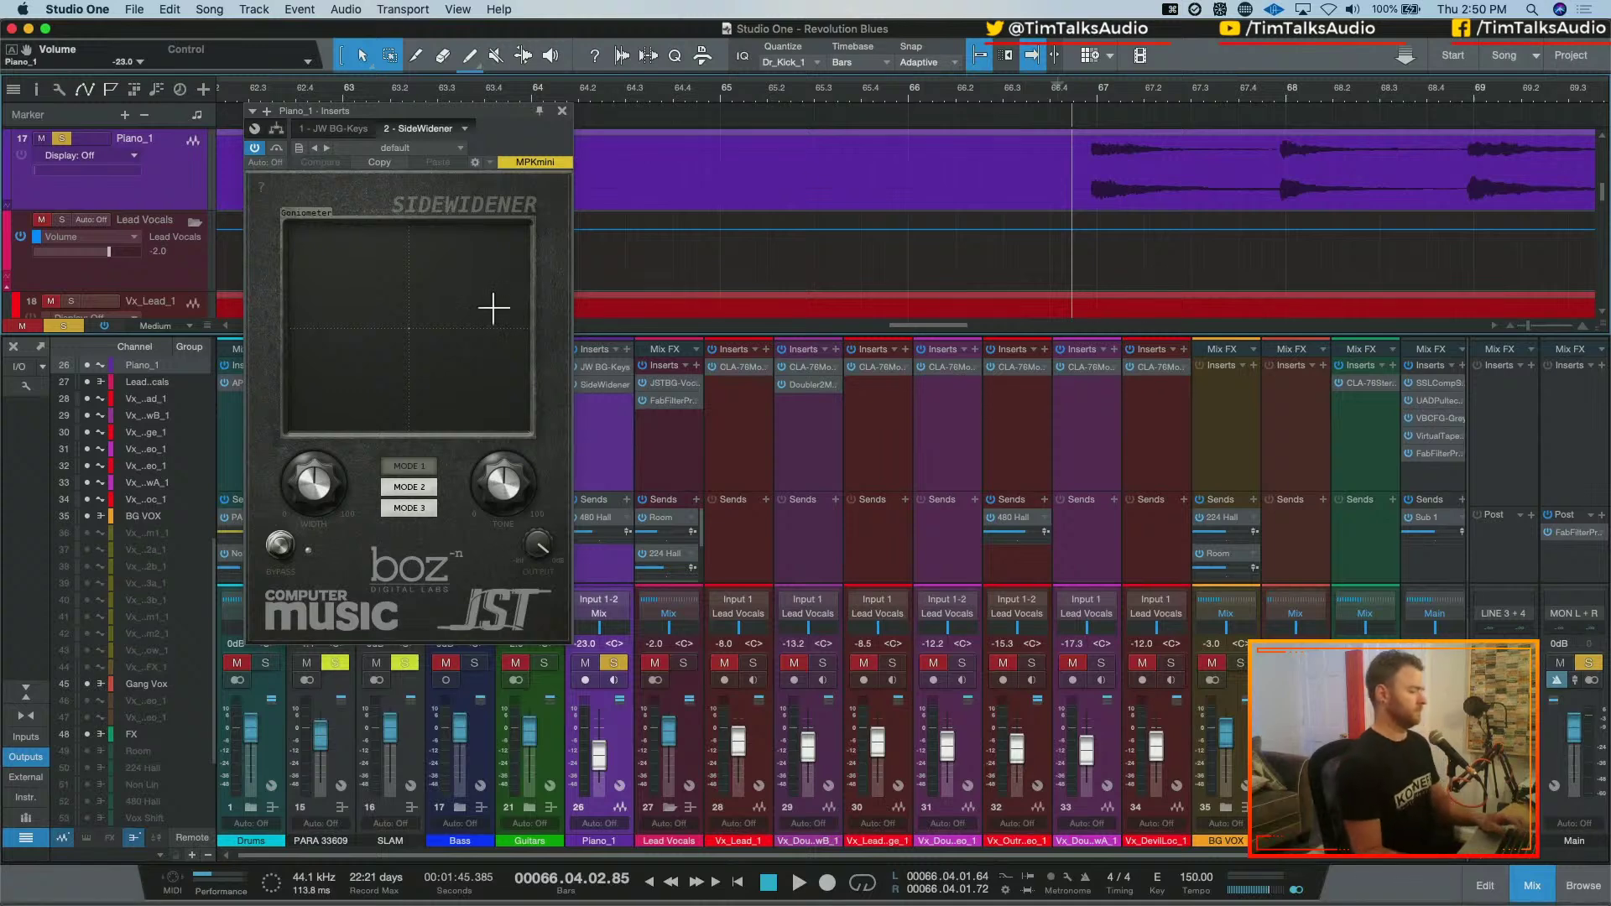
key(space)
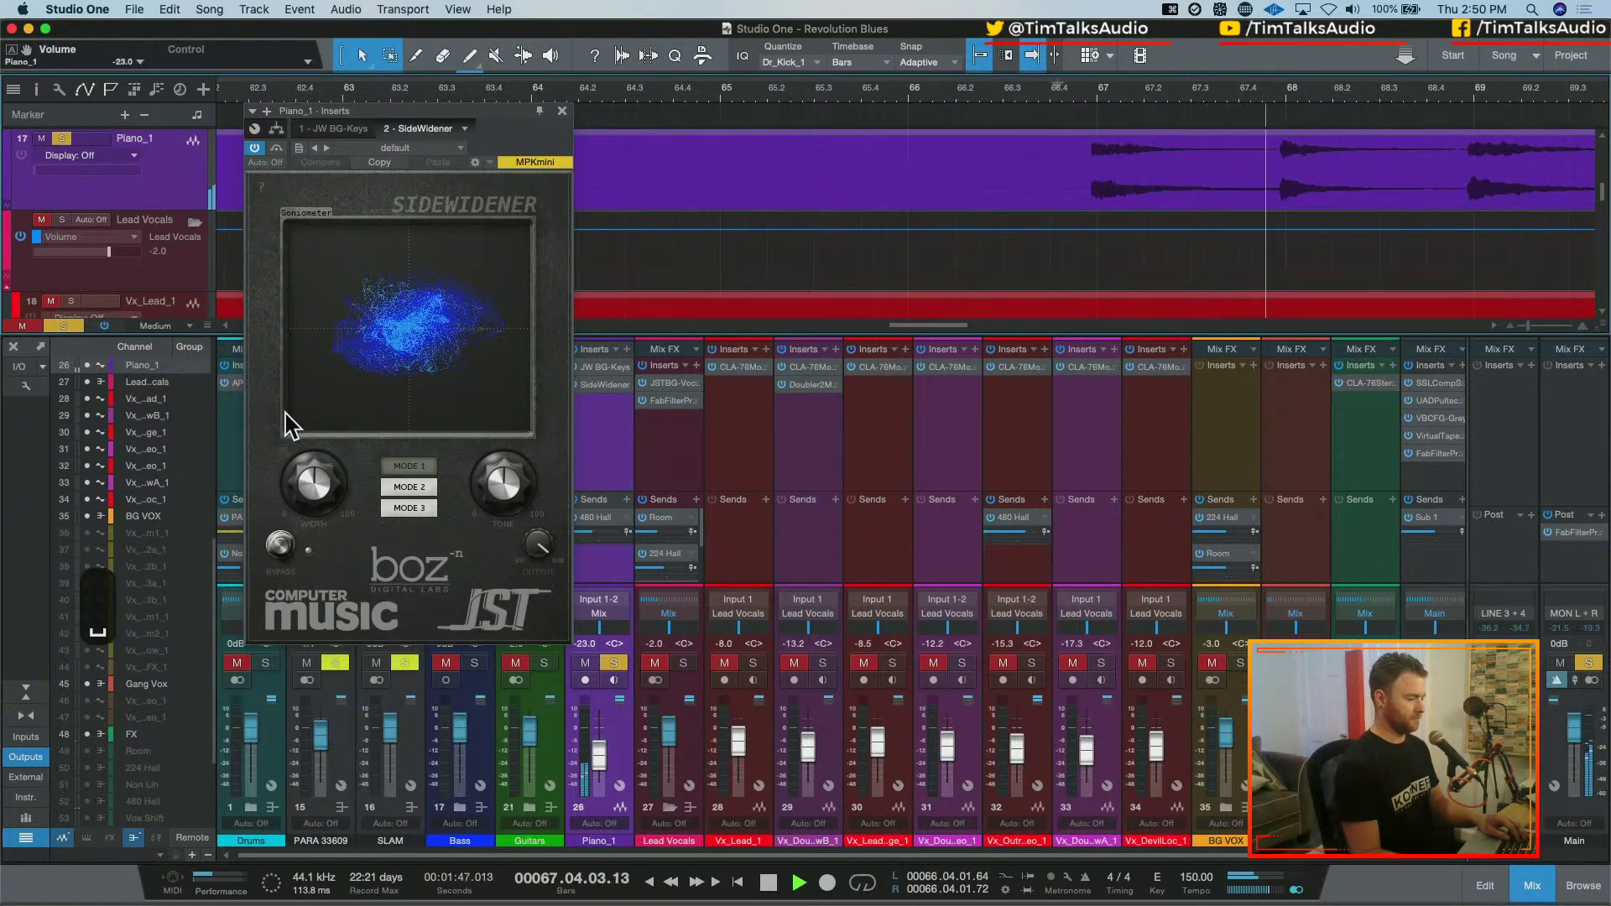
Set the SideWidener's Width to 100% on the soloed piano and stop playback
click(253, 148)
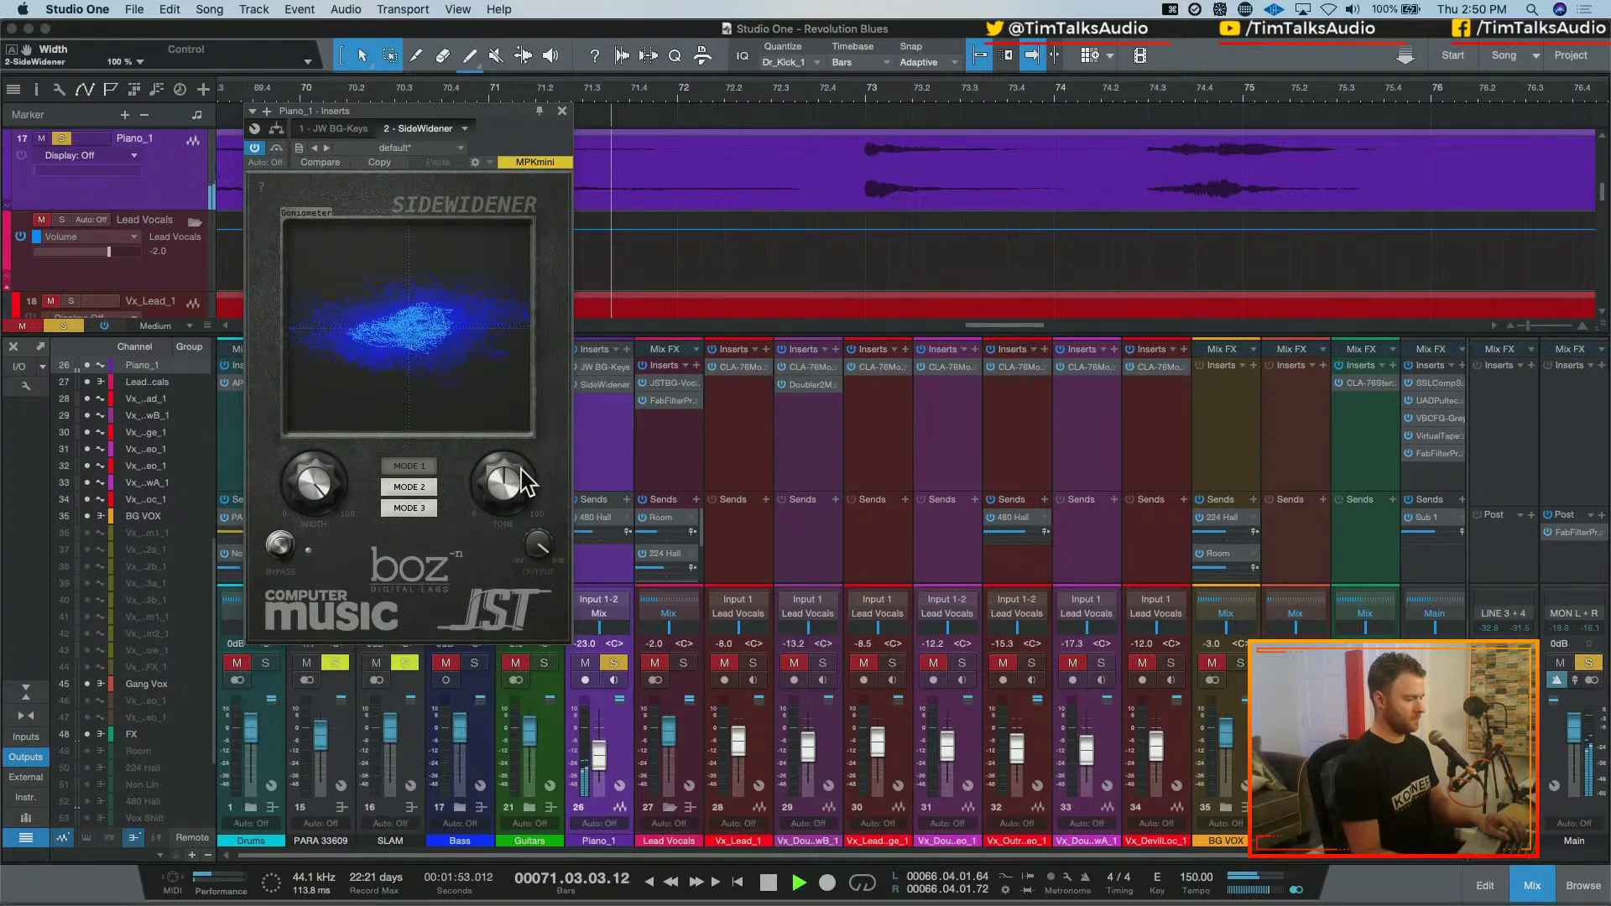
key(space)
key(w)
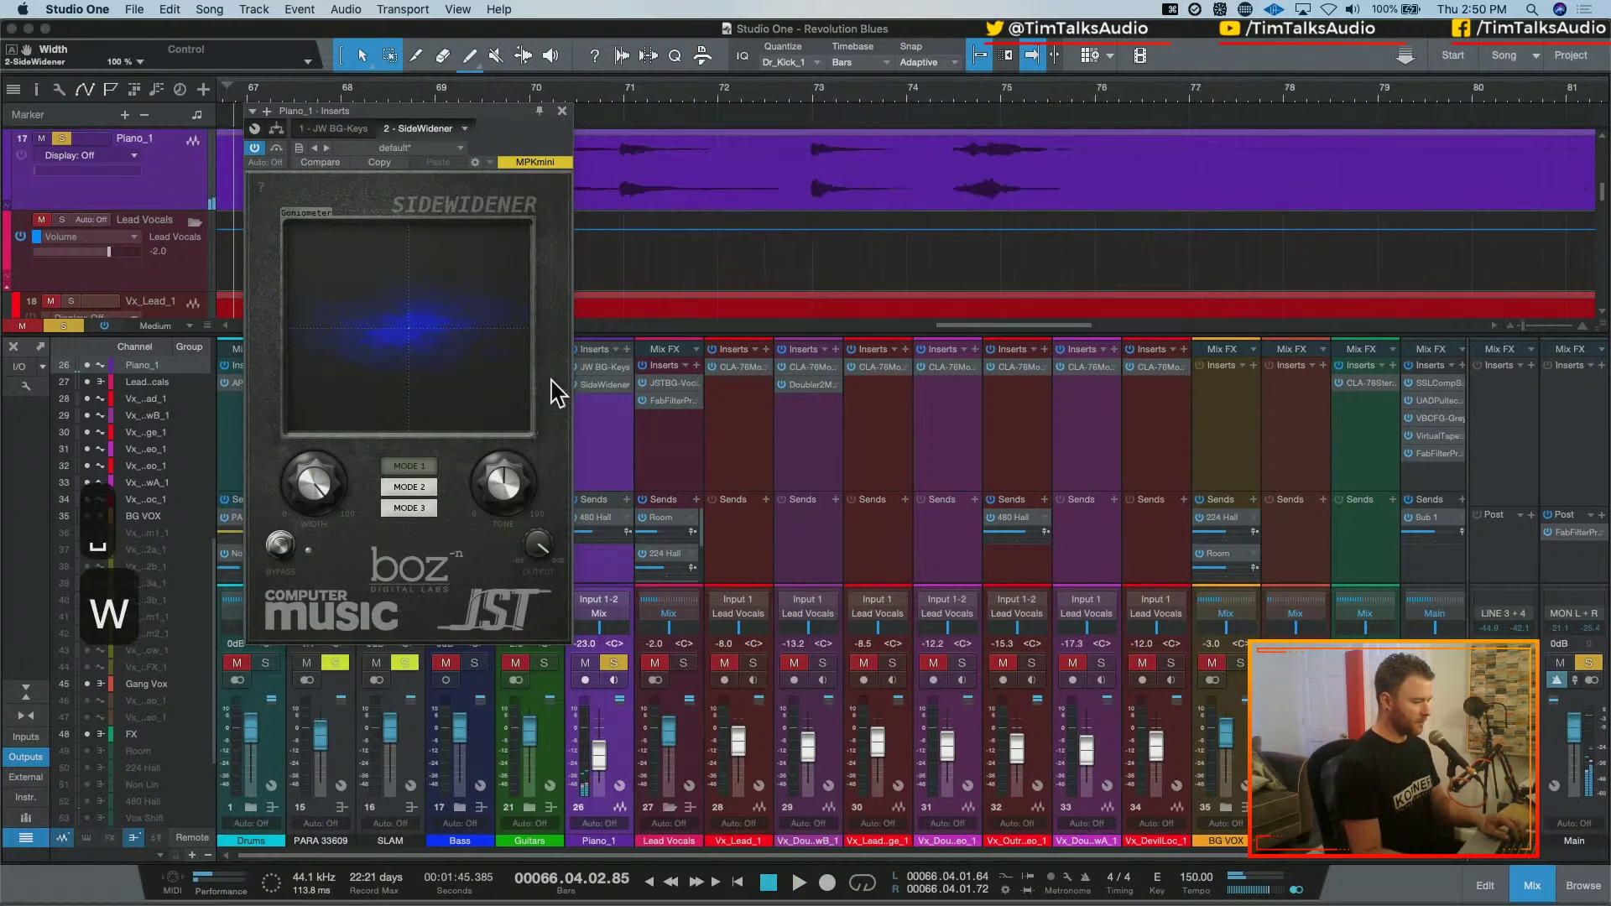
Move the SideWidener window clear of the piano notes and audition Mode 2 and Mode 3
drag(461, 129, 515, 235)
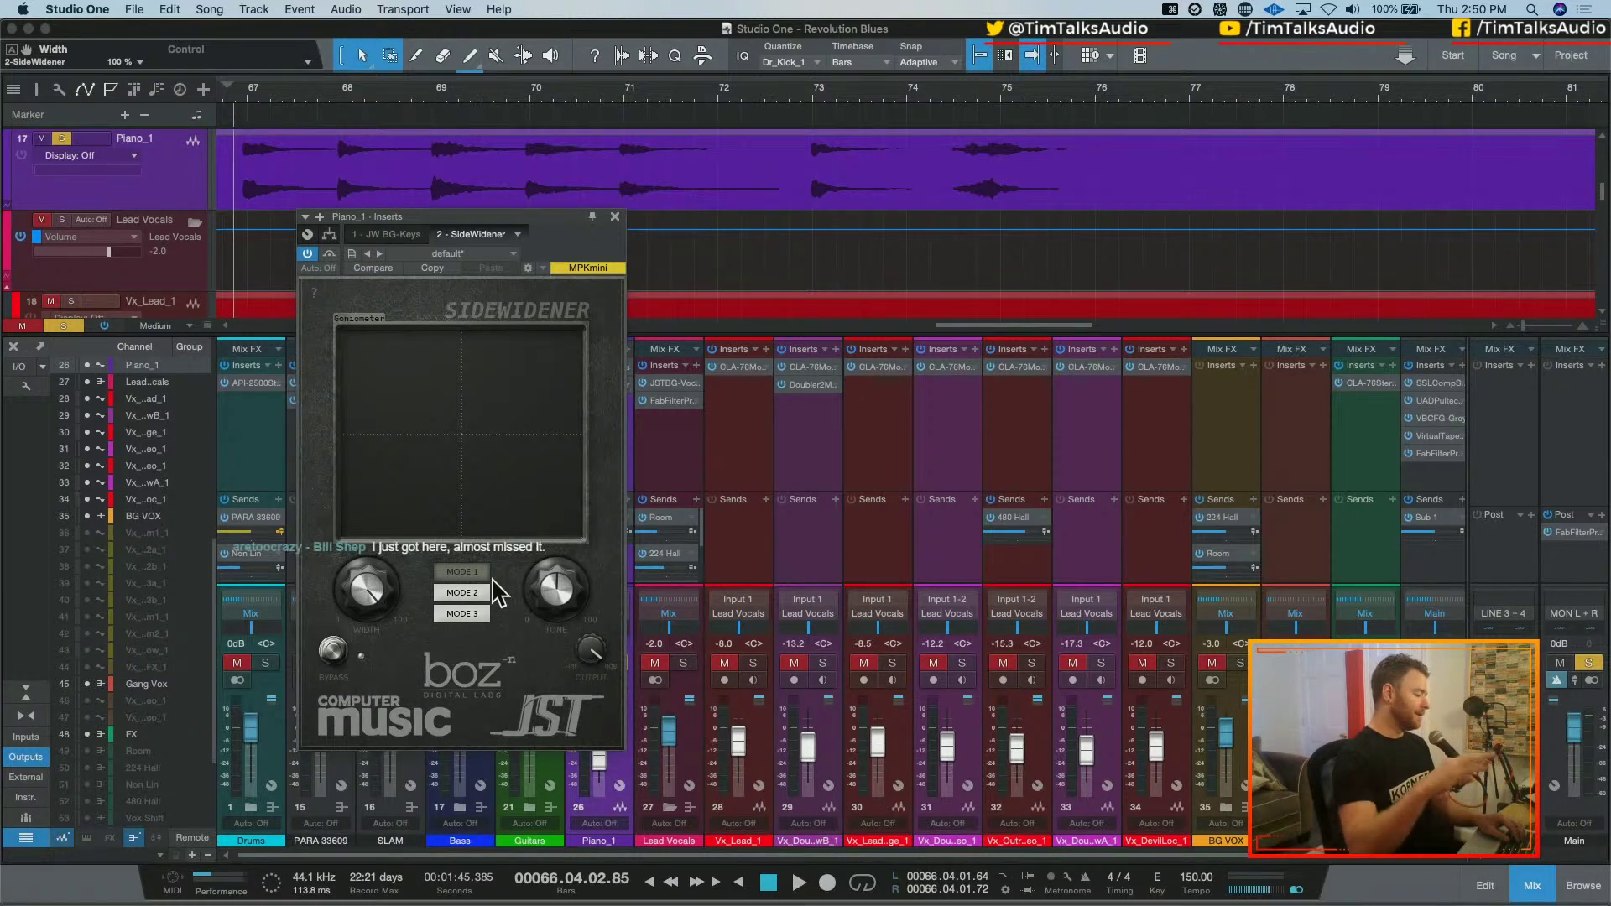
scroll(789, 259, left, 3)
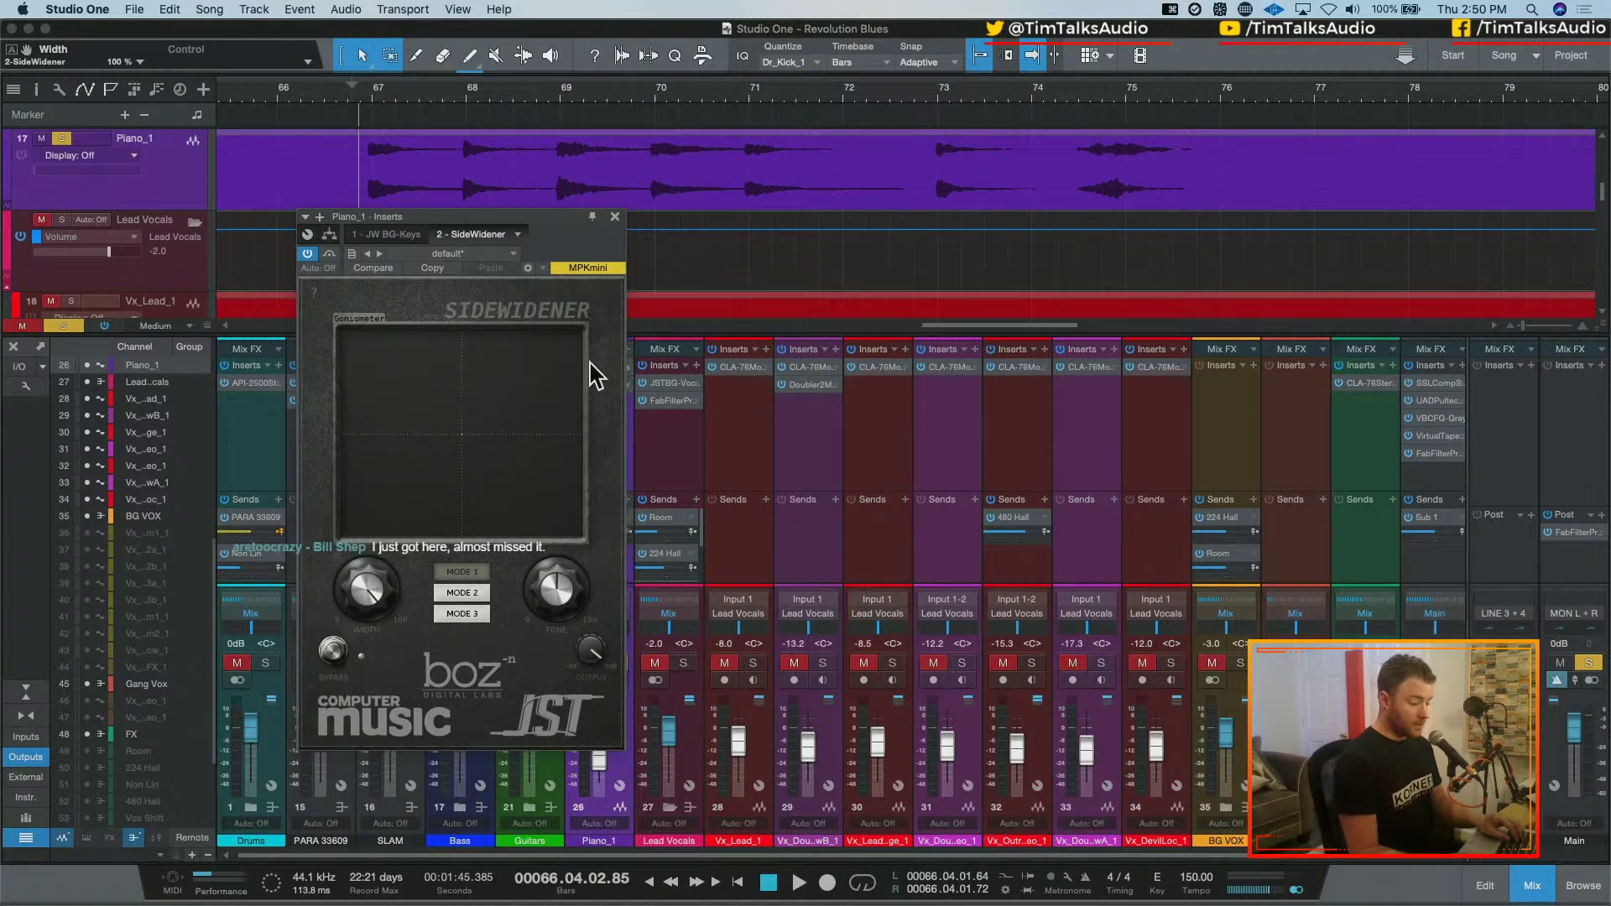
key(space)
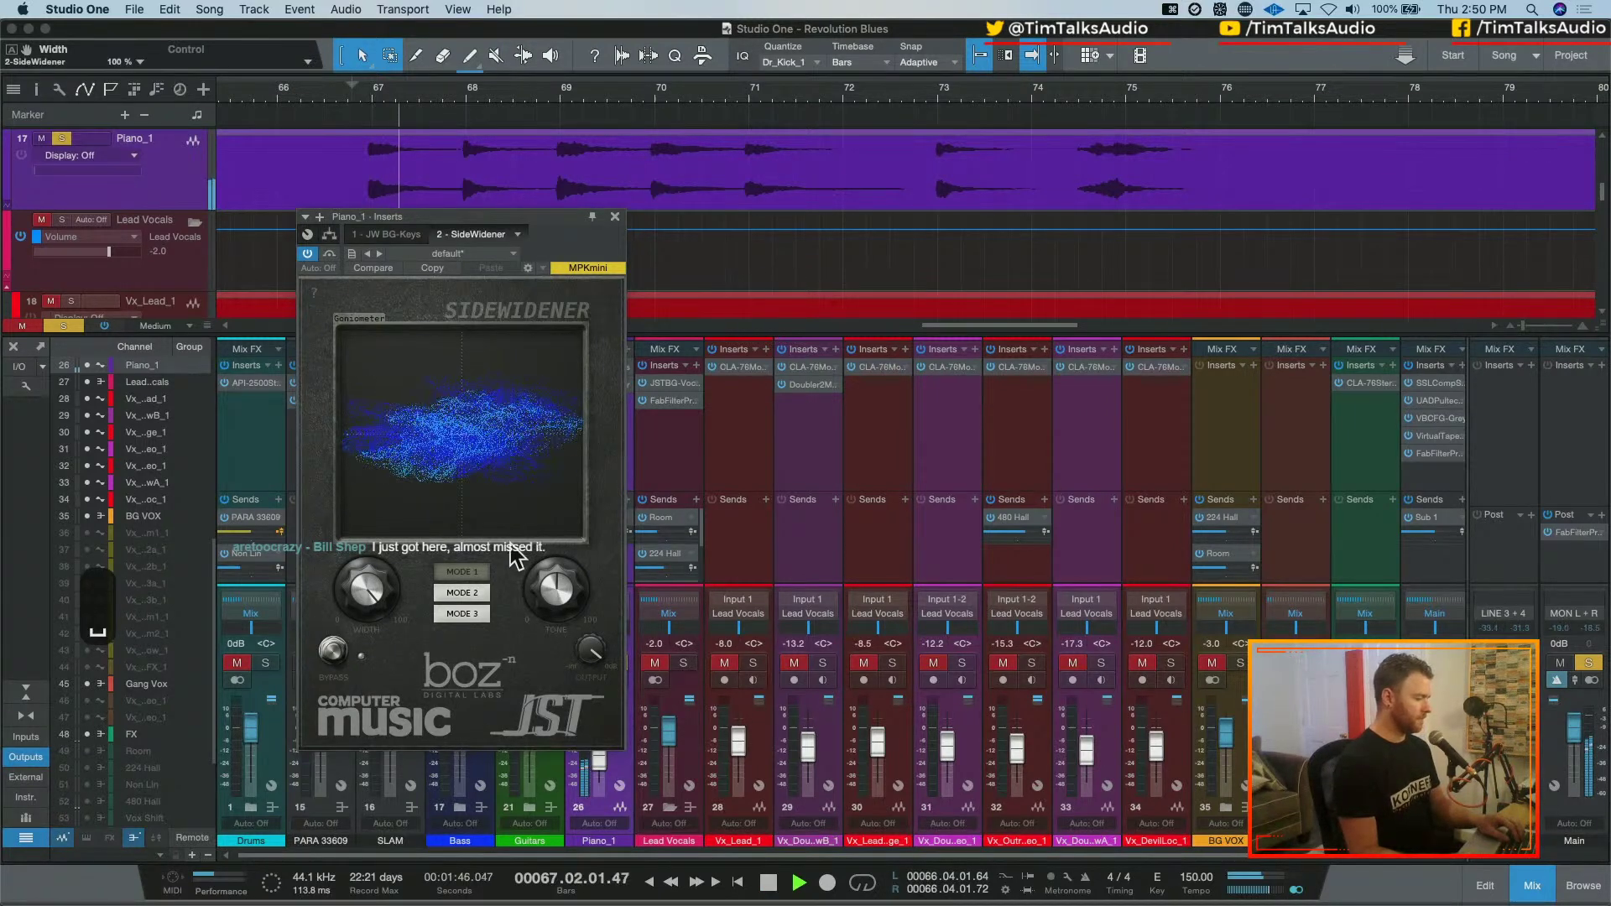
click(479, 595)
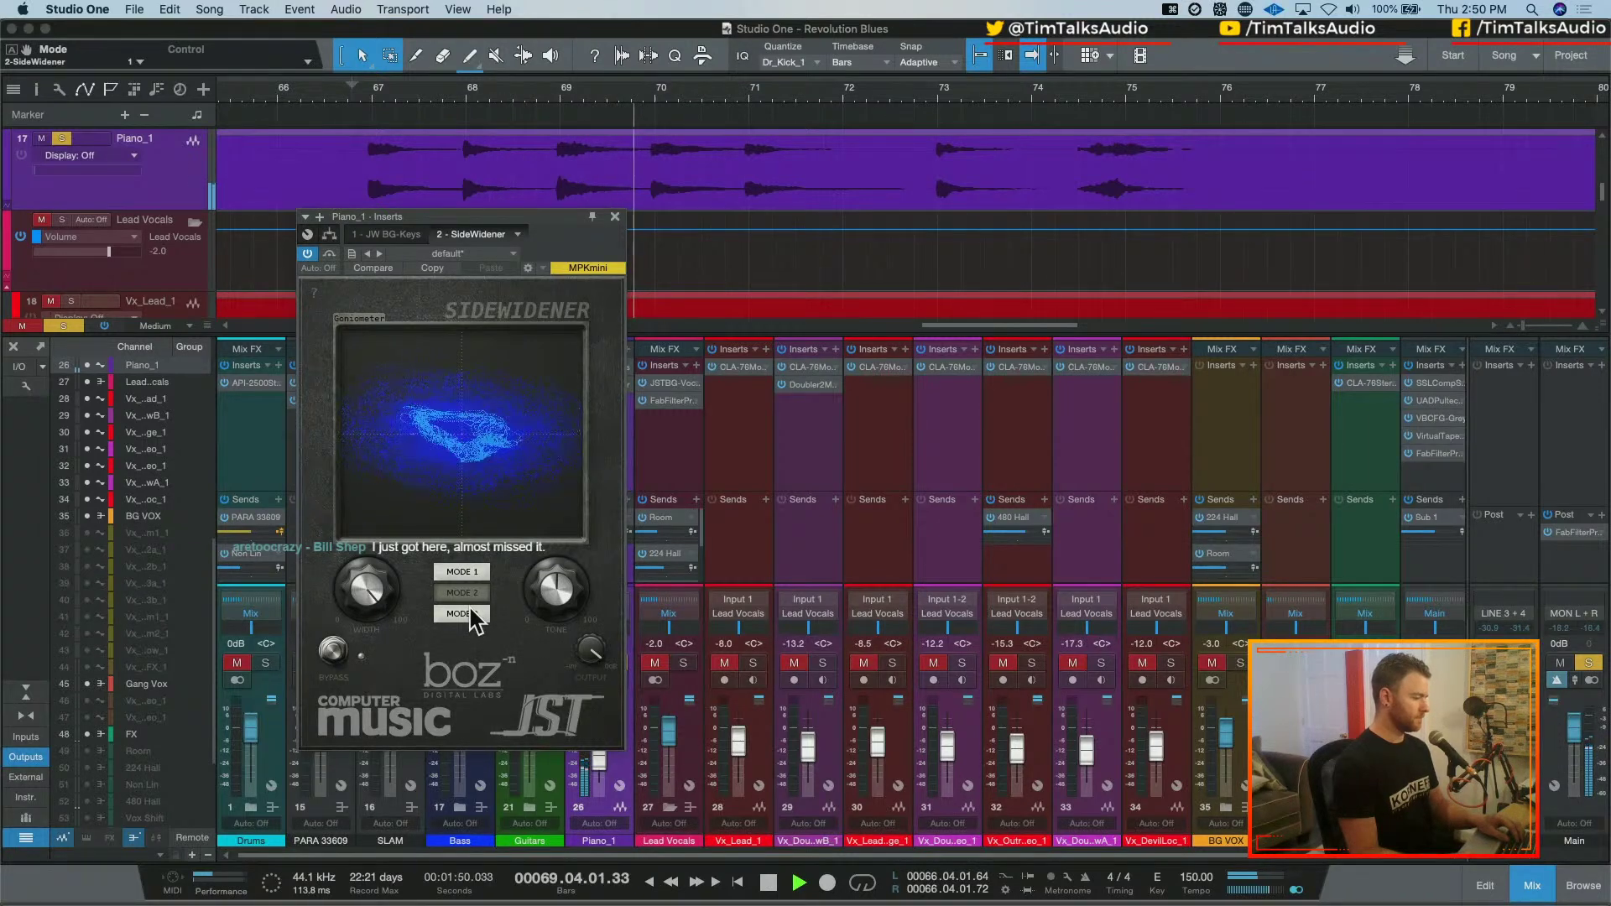
click(471, 611)
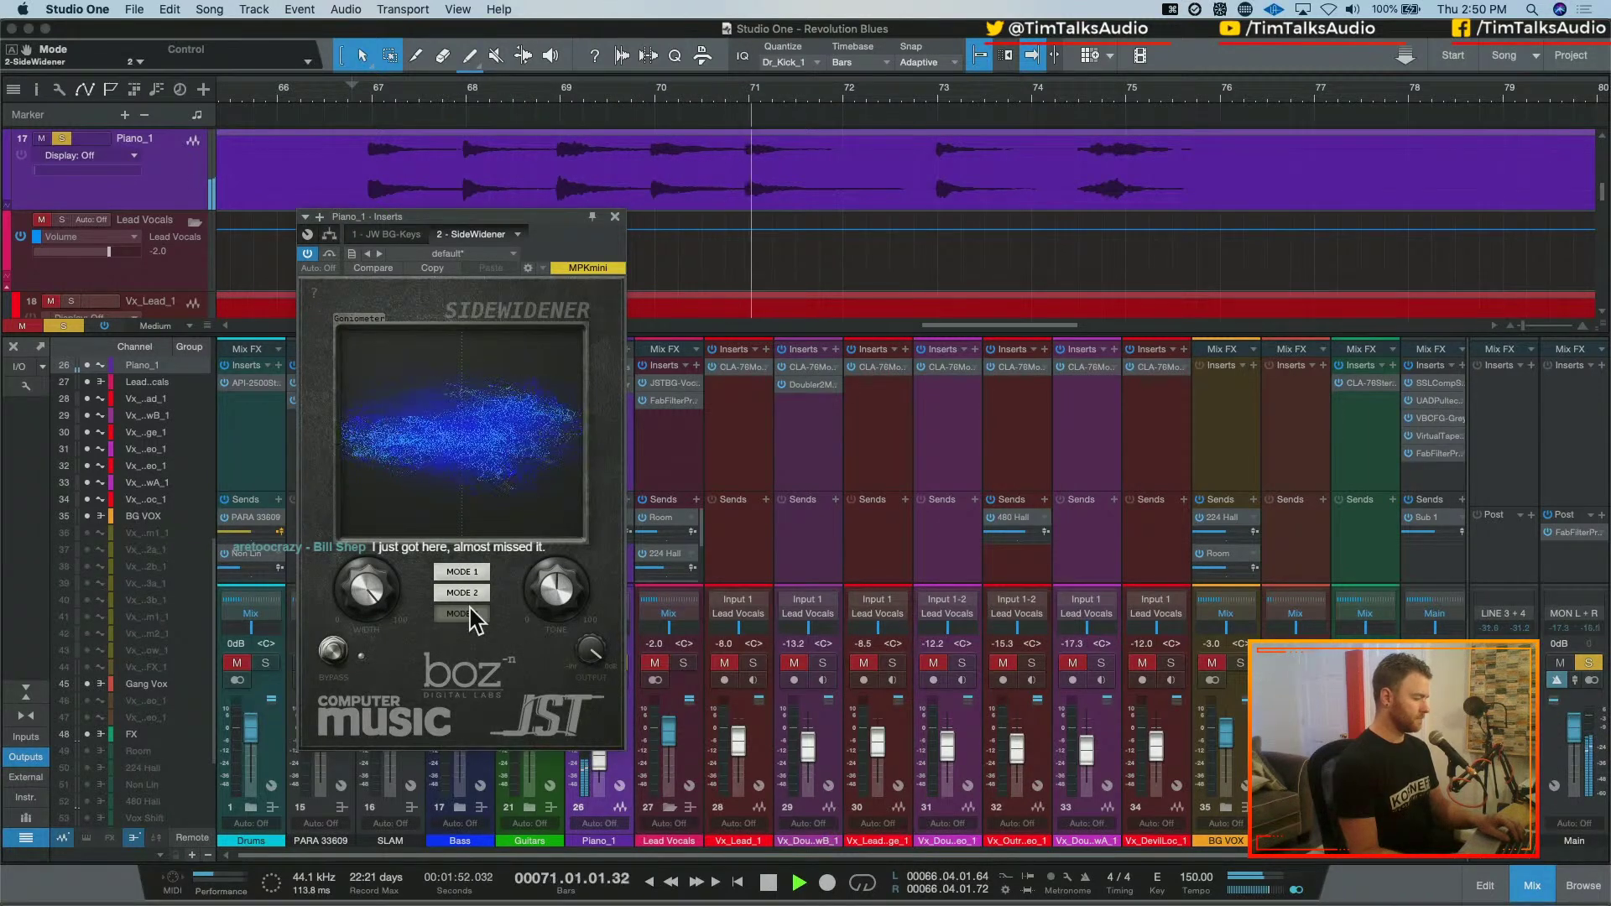
key(space)
Compare the SideWidener's three modes on the soloed piano phrase again and leave it on Mode 3
key(space)
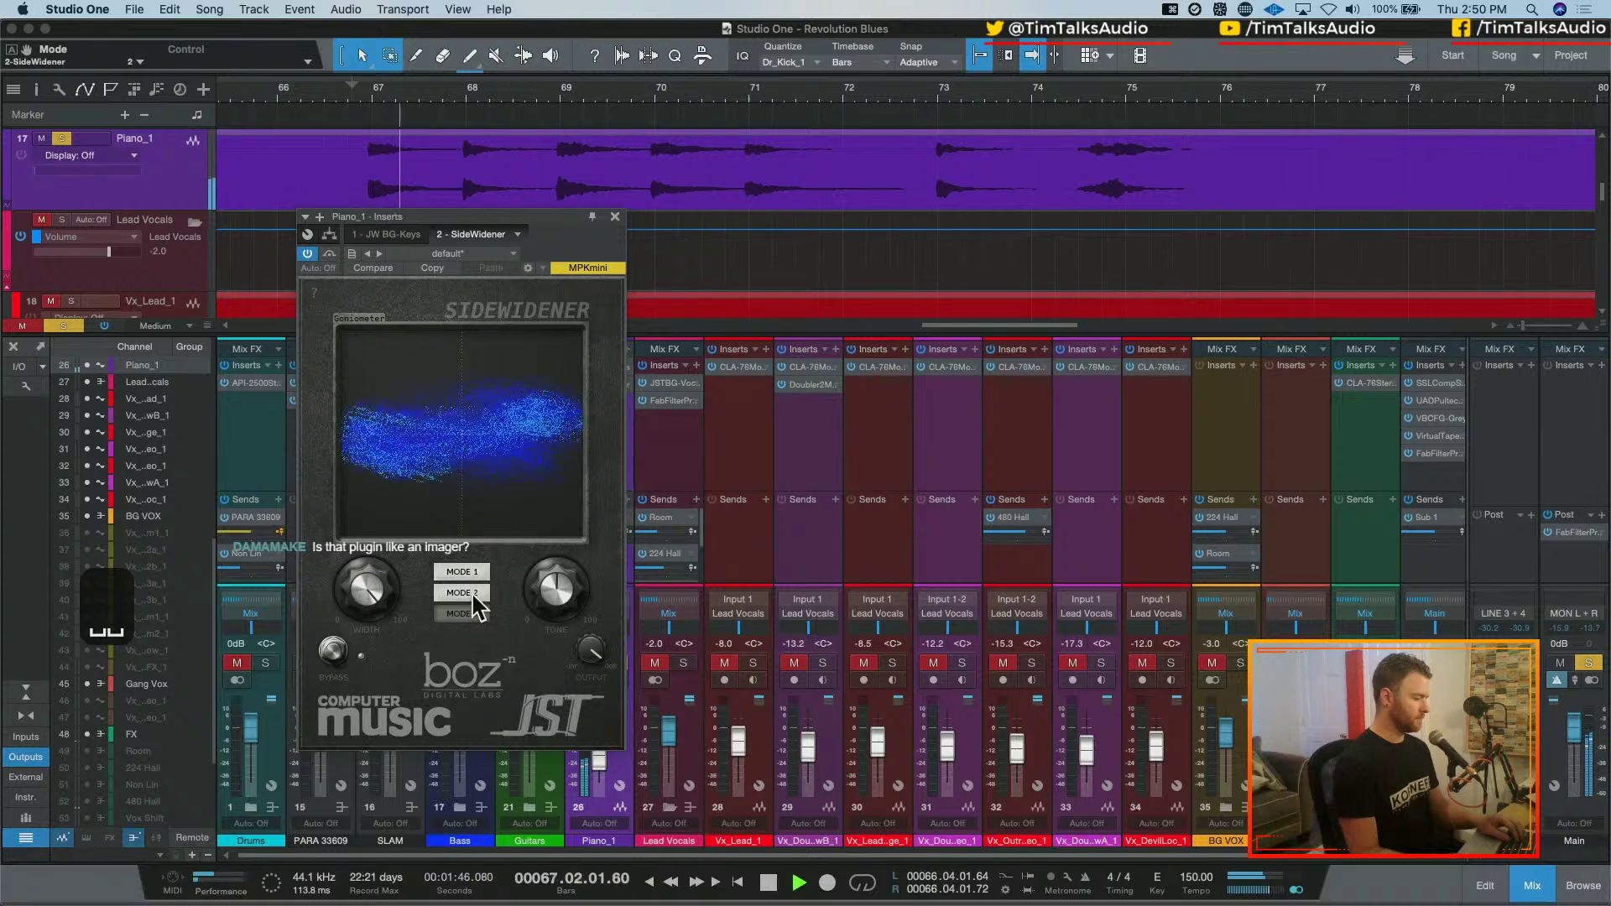
click(476, 595)
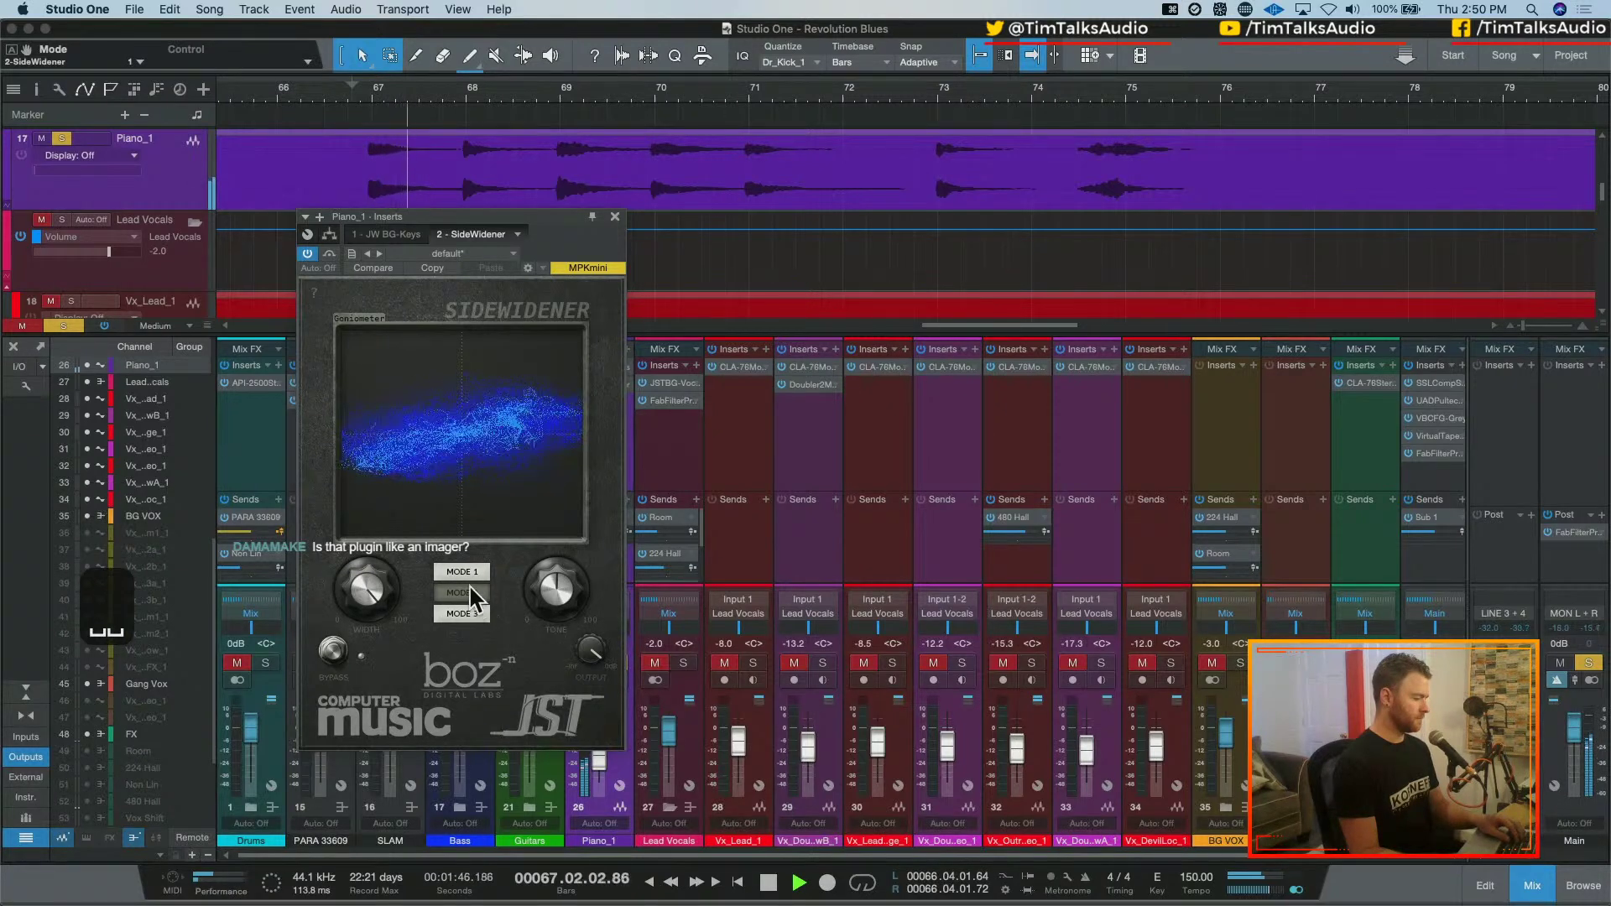
key(space)
key(space)
click(462, 573)
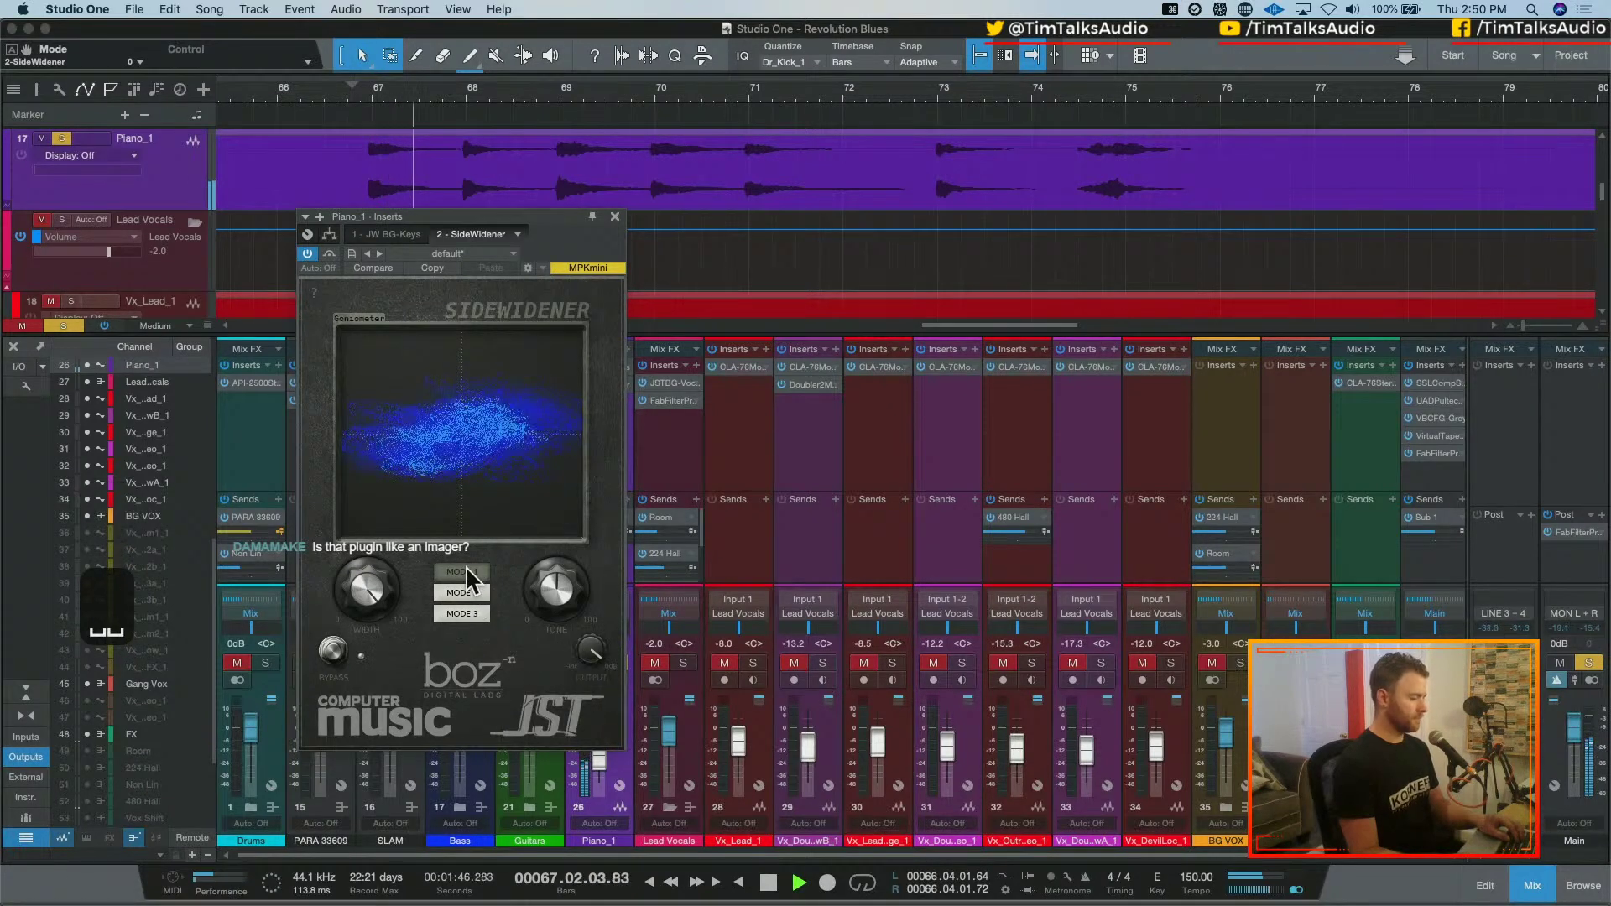
click(462, 593)
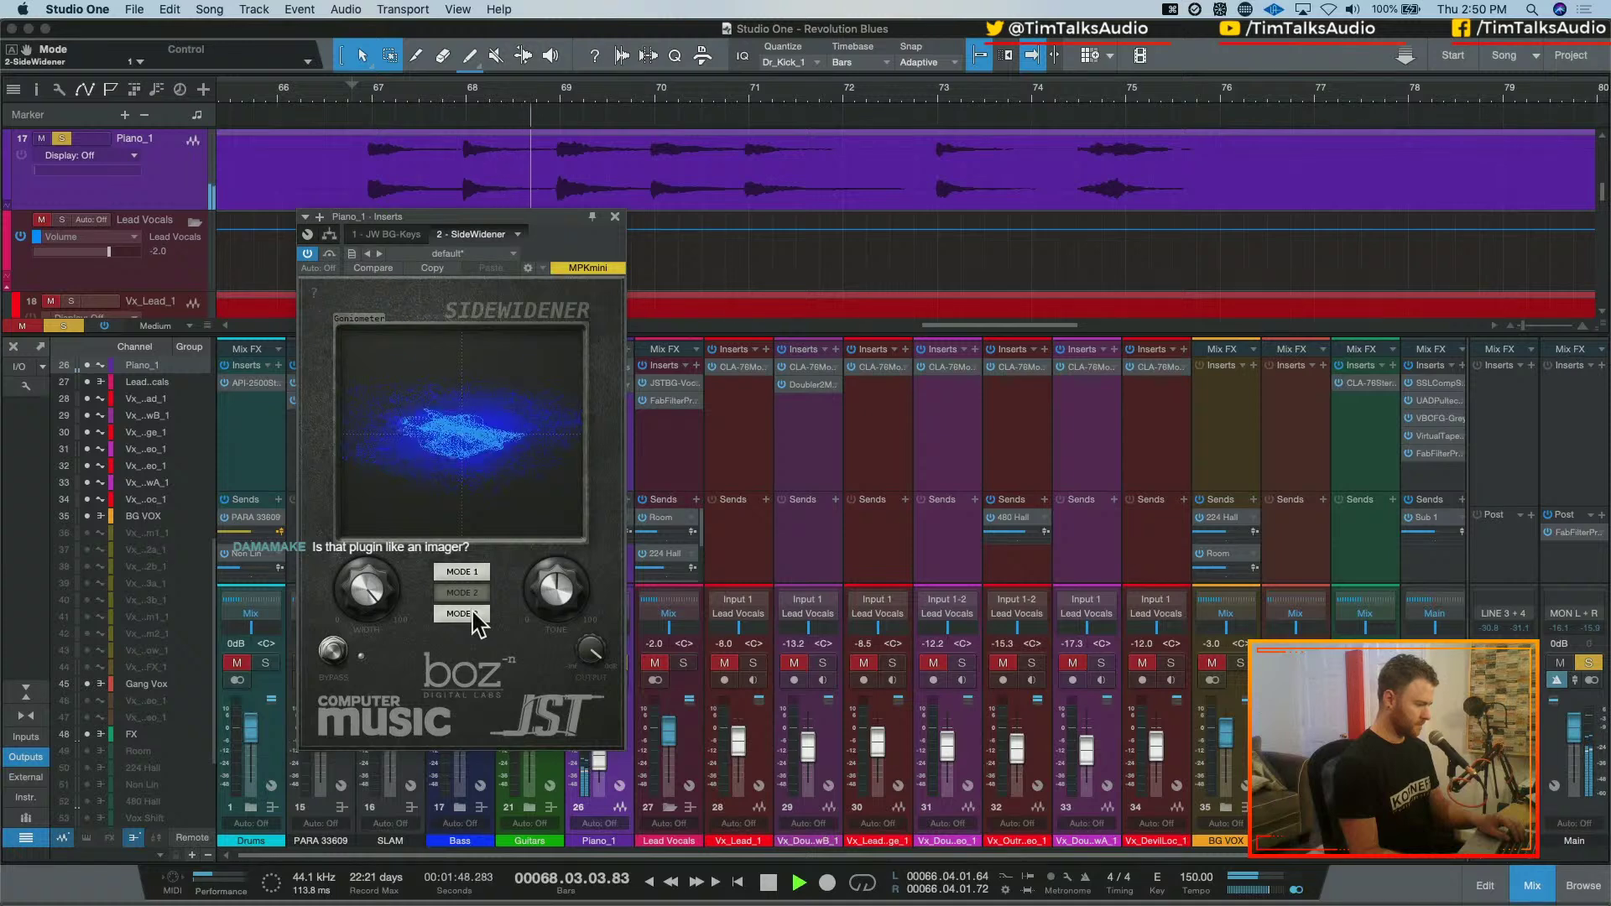
click(475, 617)
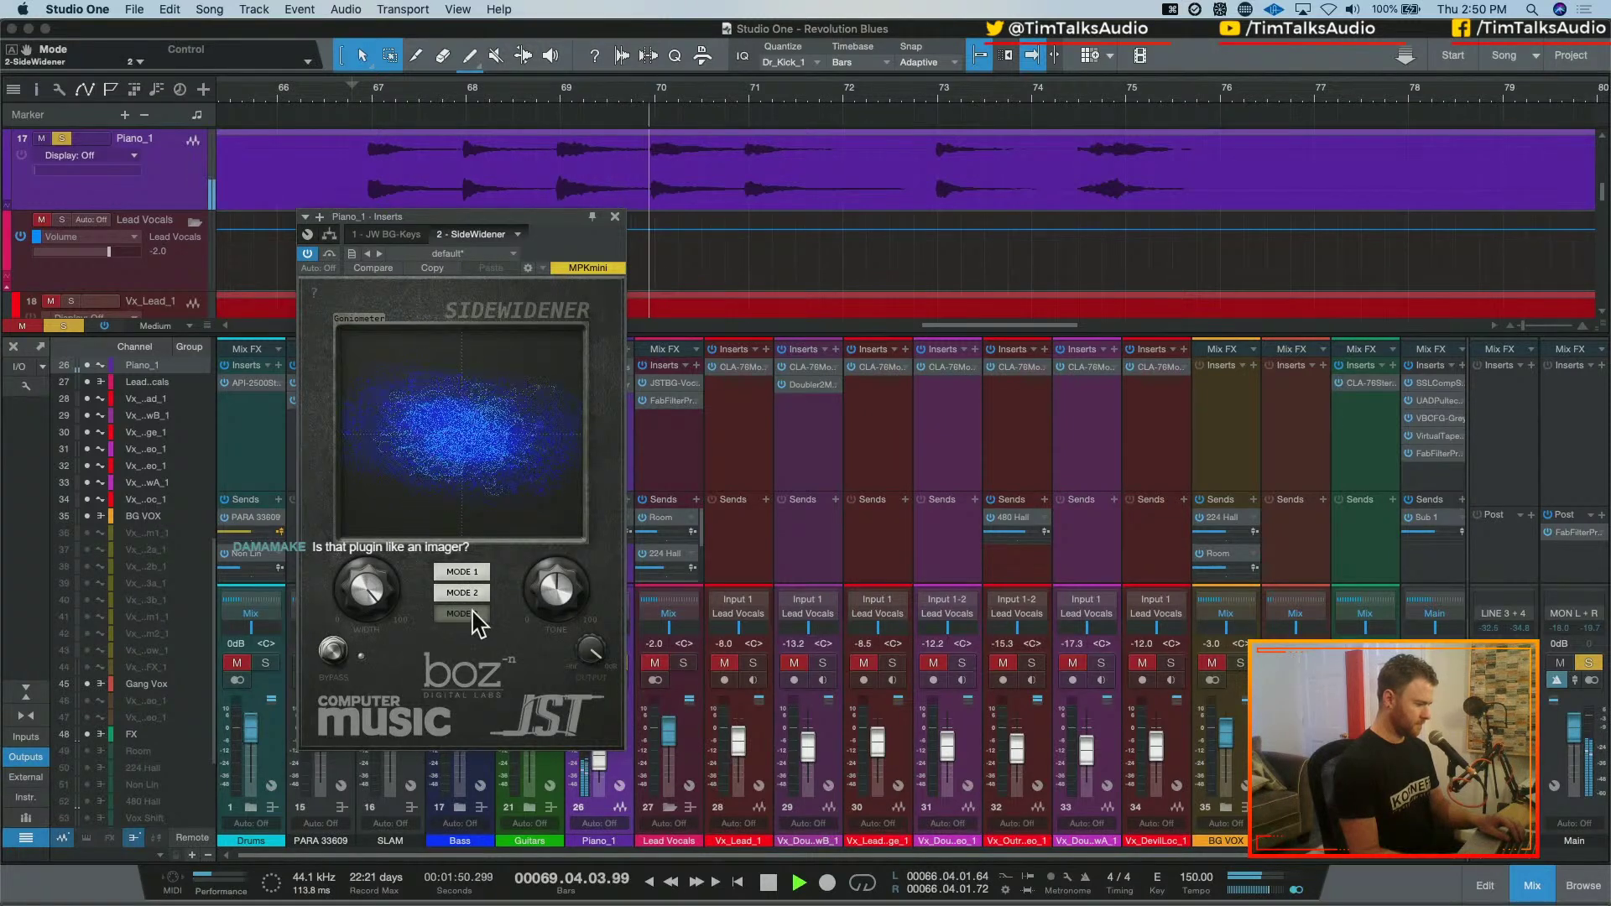
key(space)
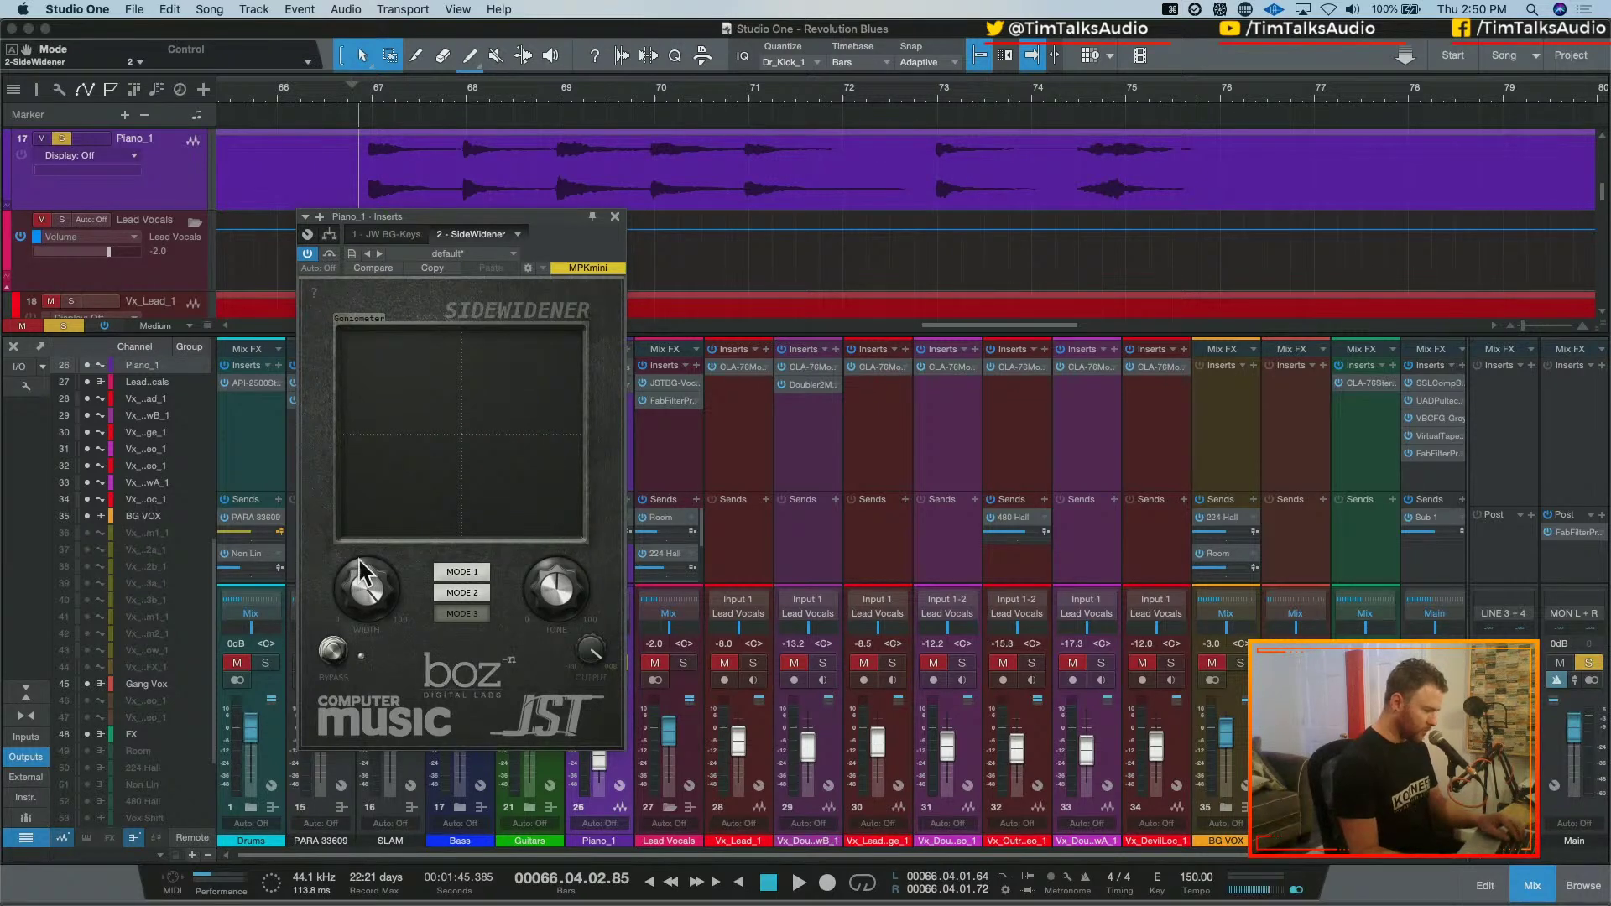
Compare the soloed piano with the SideWidener bypassed and active while playing its phrase near bar 67
click(334, 653)
click(334, 653)
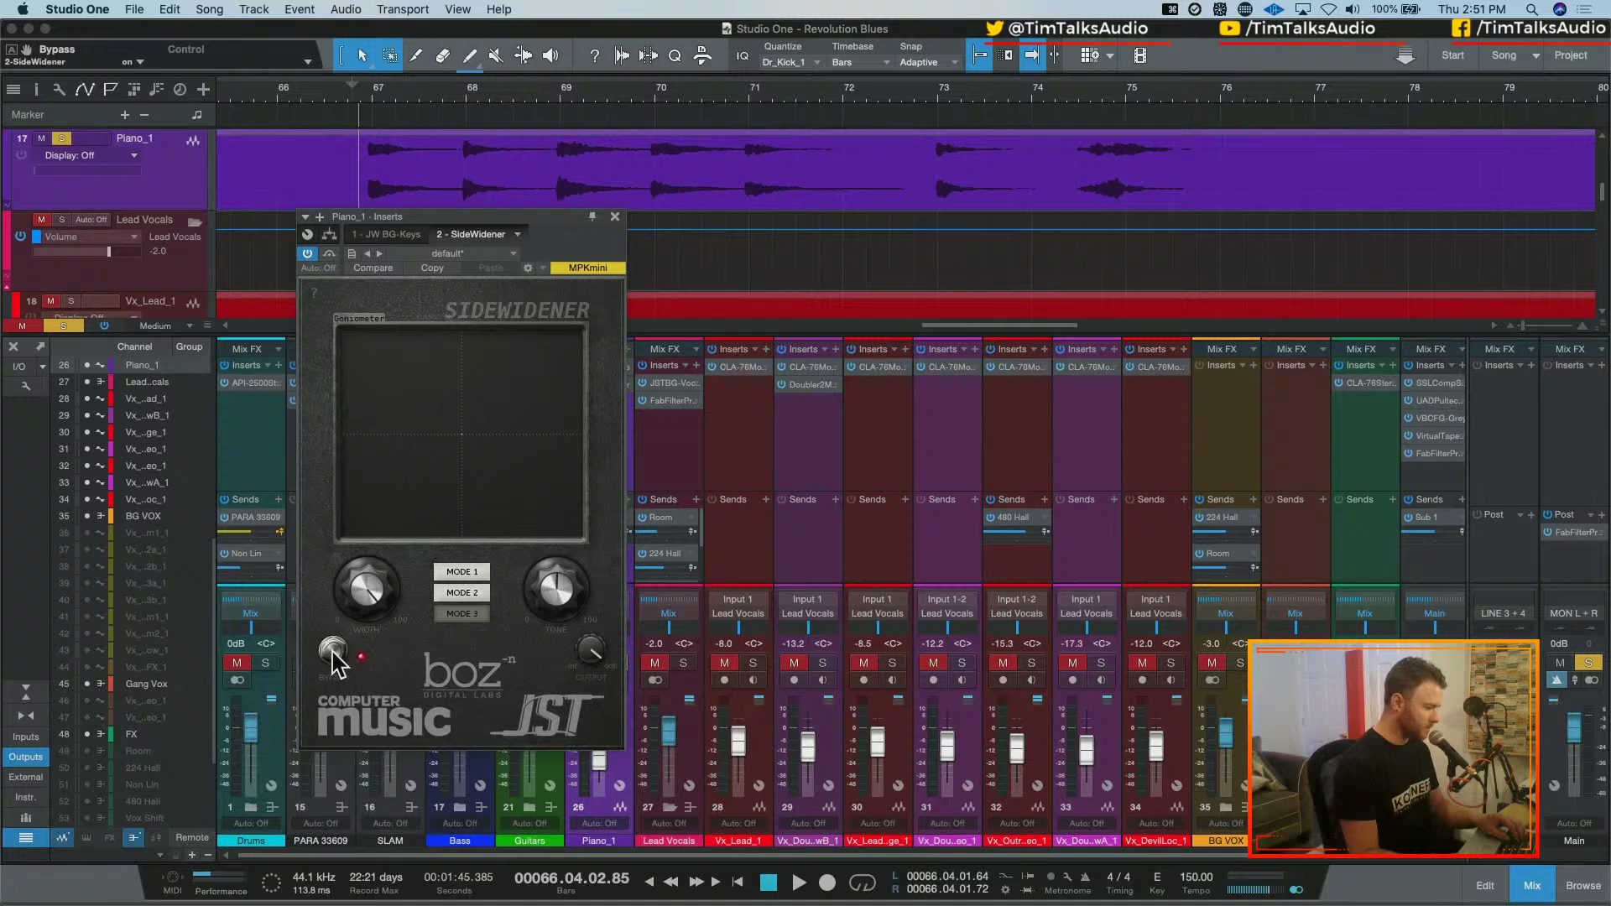
click(334, 653)
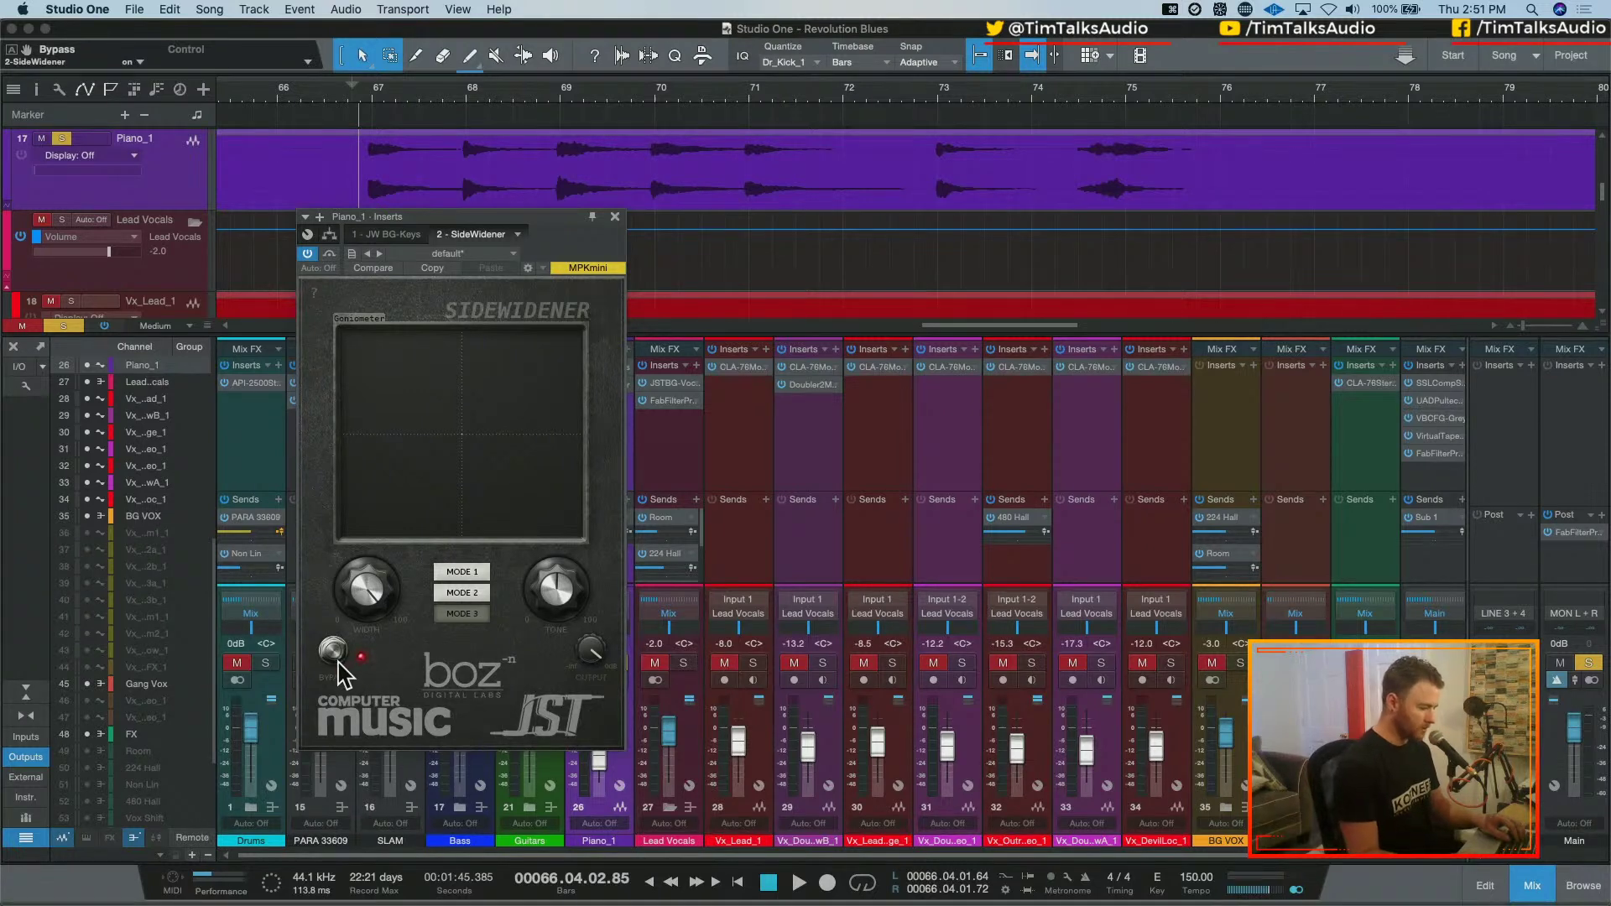
key(space)
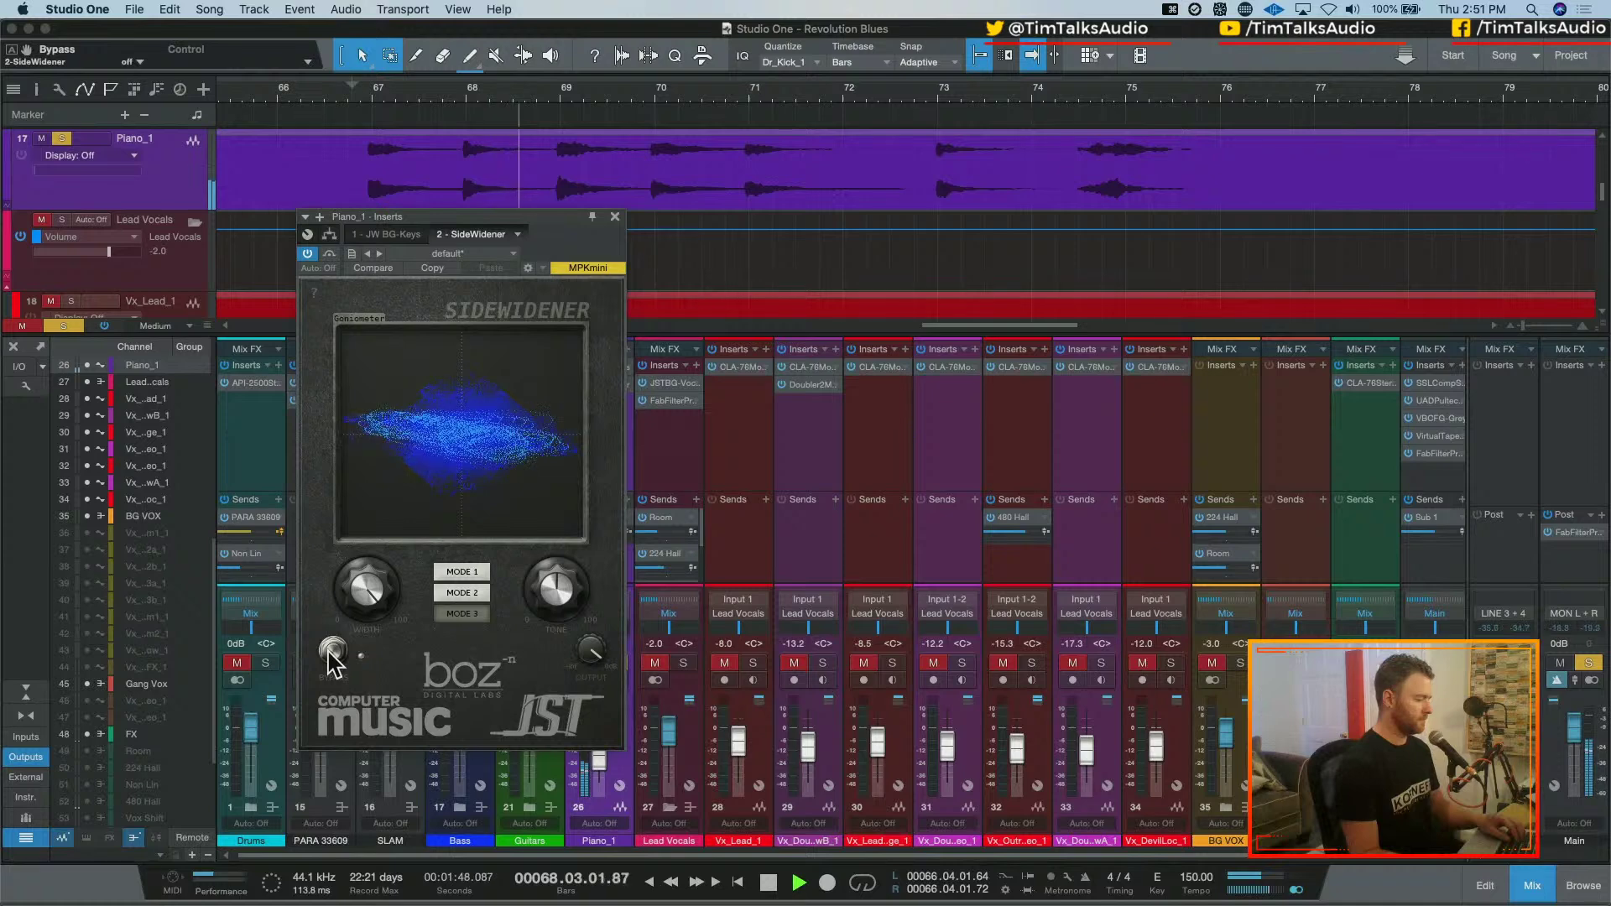
click(334, 653)
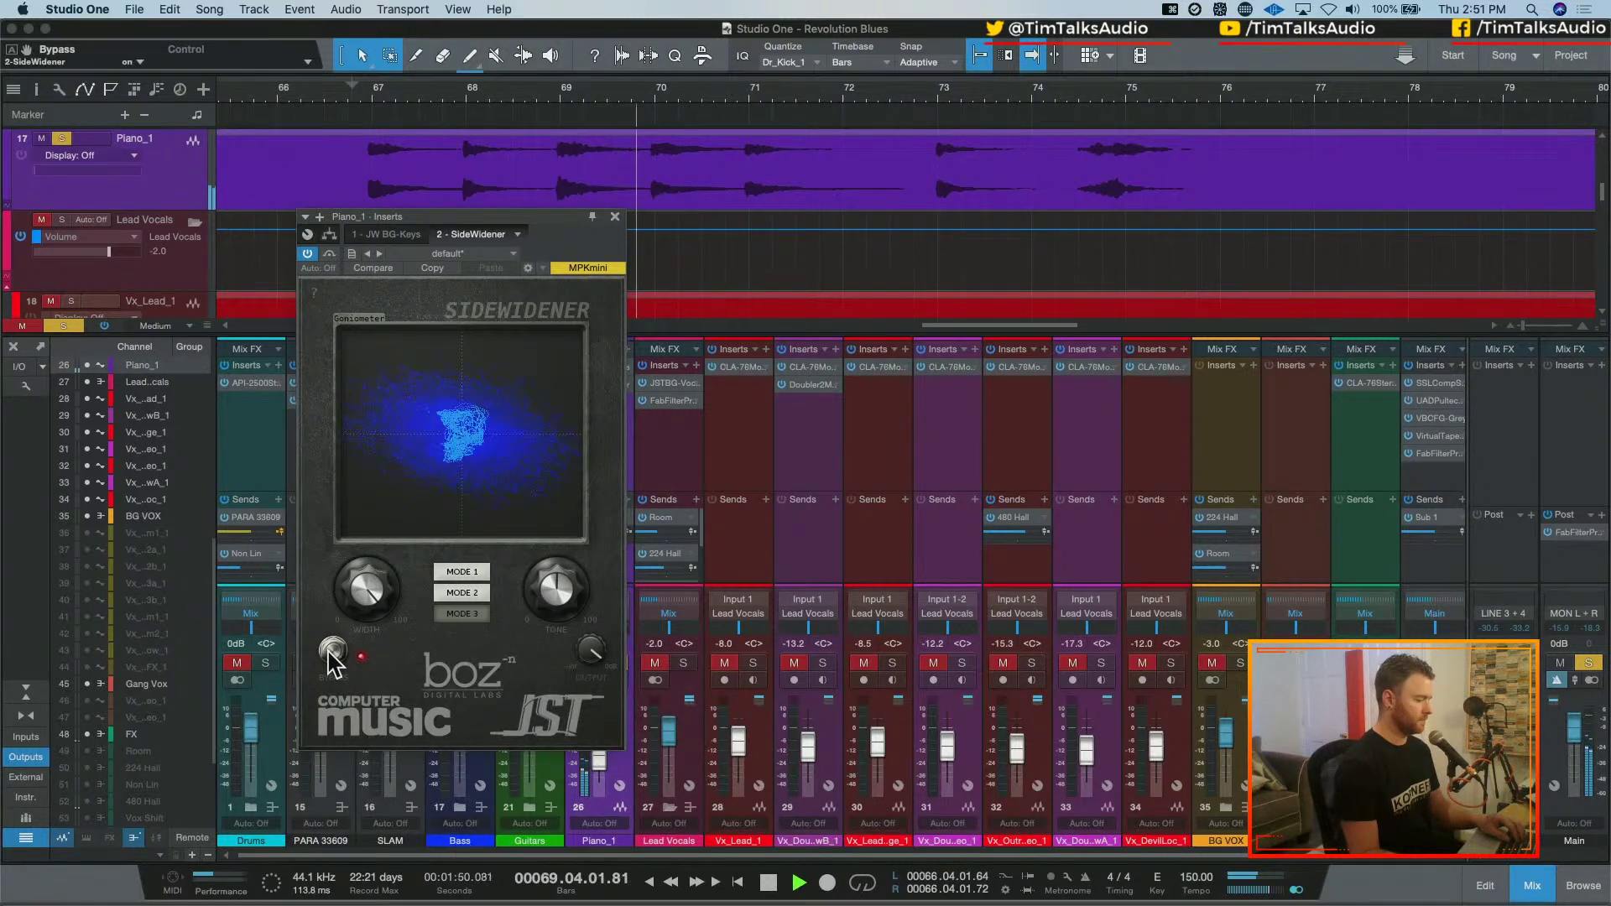
key(space)
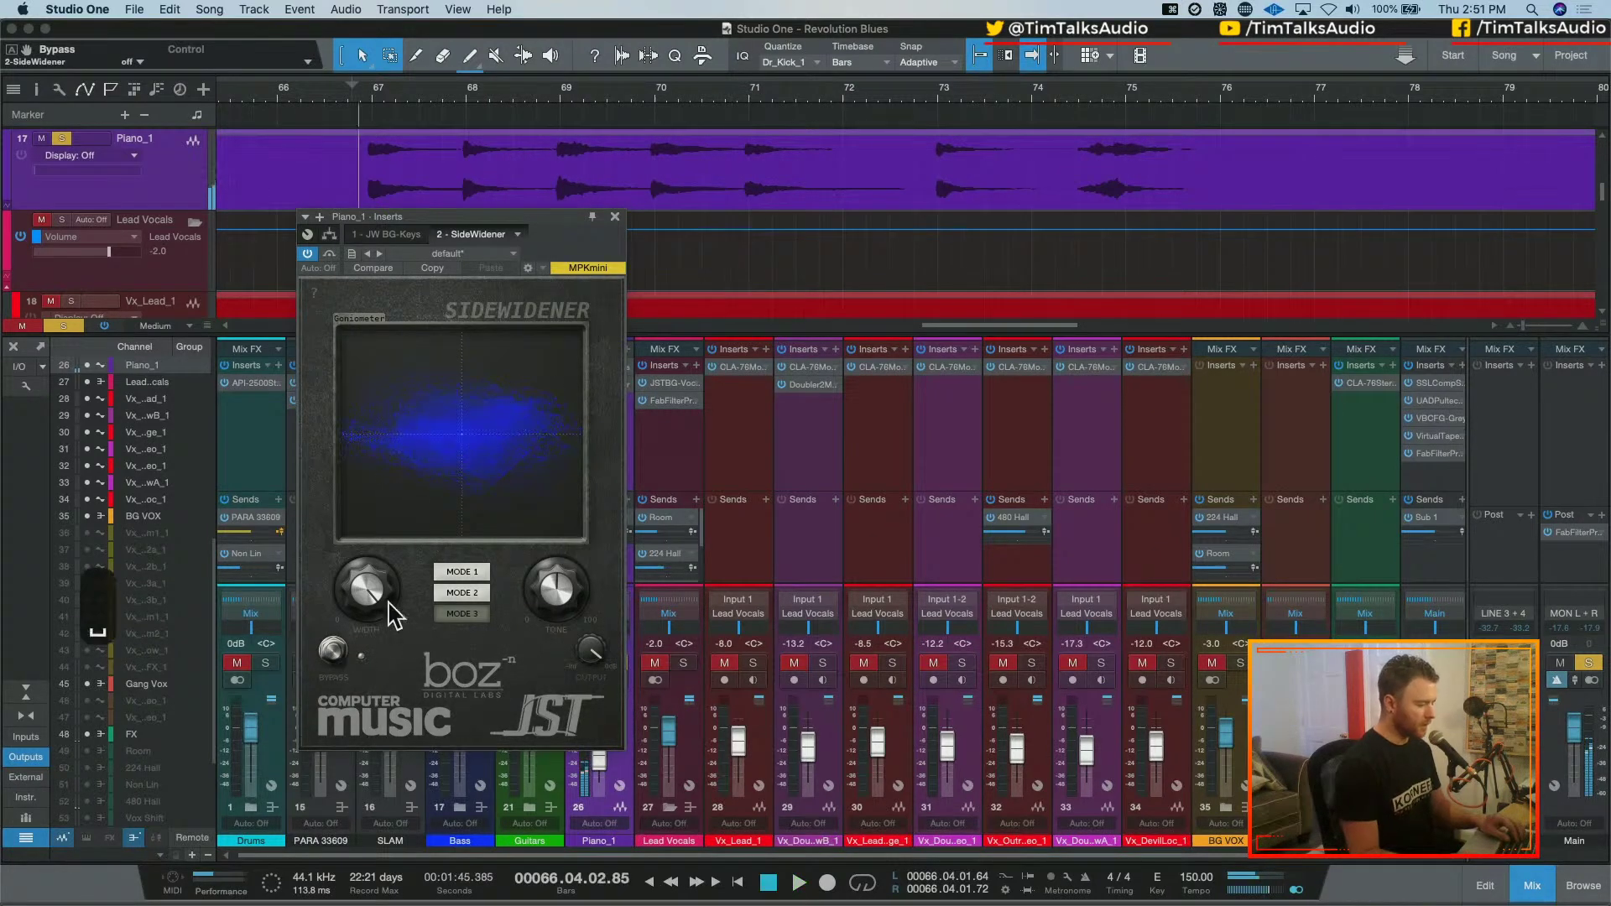
Unsolo Piano_1 and reduce the SideWidener's Width to 64% and Tone to 32% while playing the full mix
drag(370, 621, 363, 652)
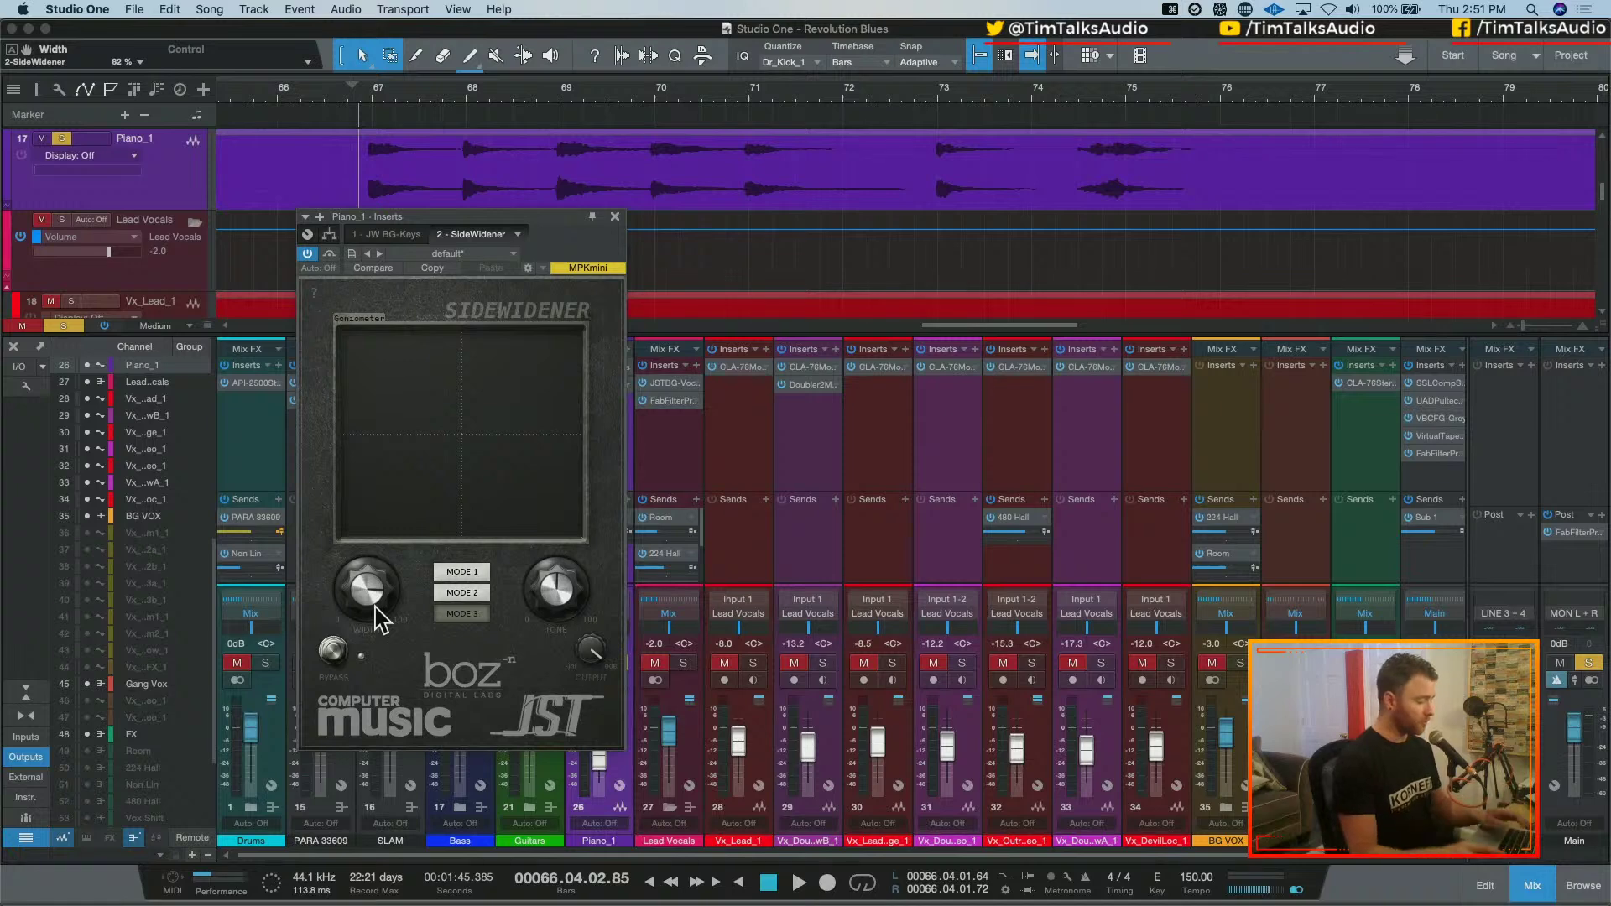
drag(370, 611, 366, 647)
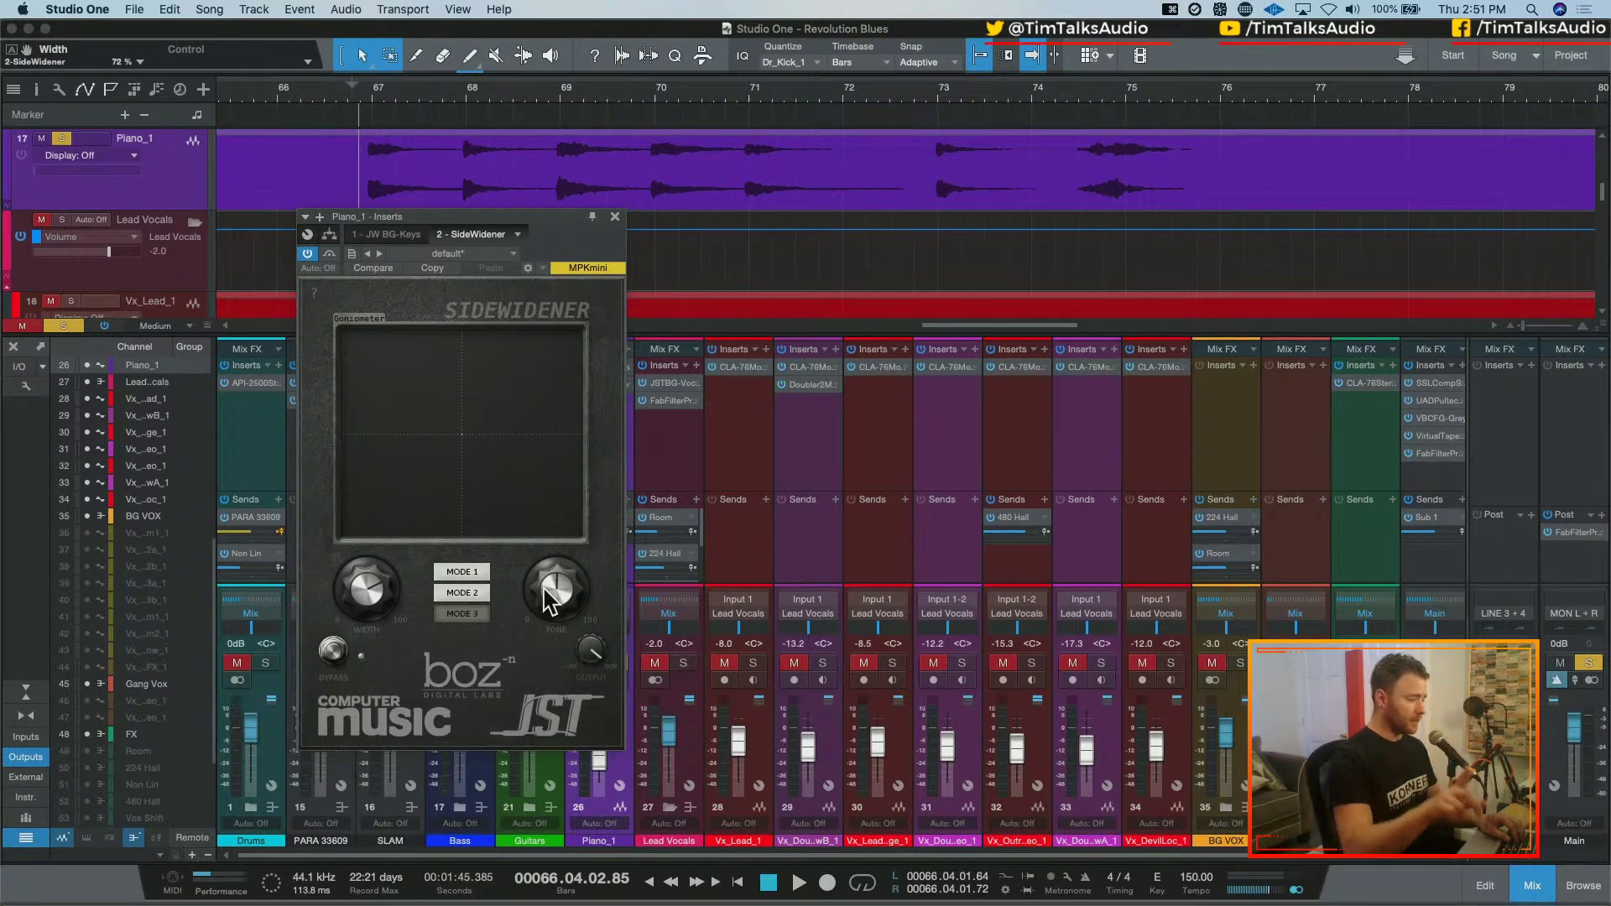
key(s)
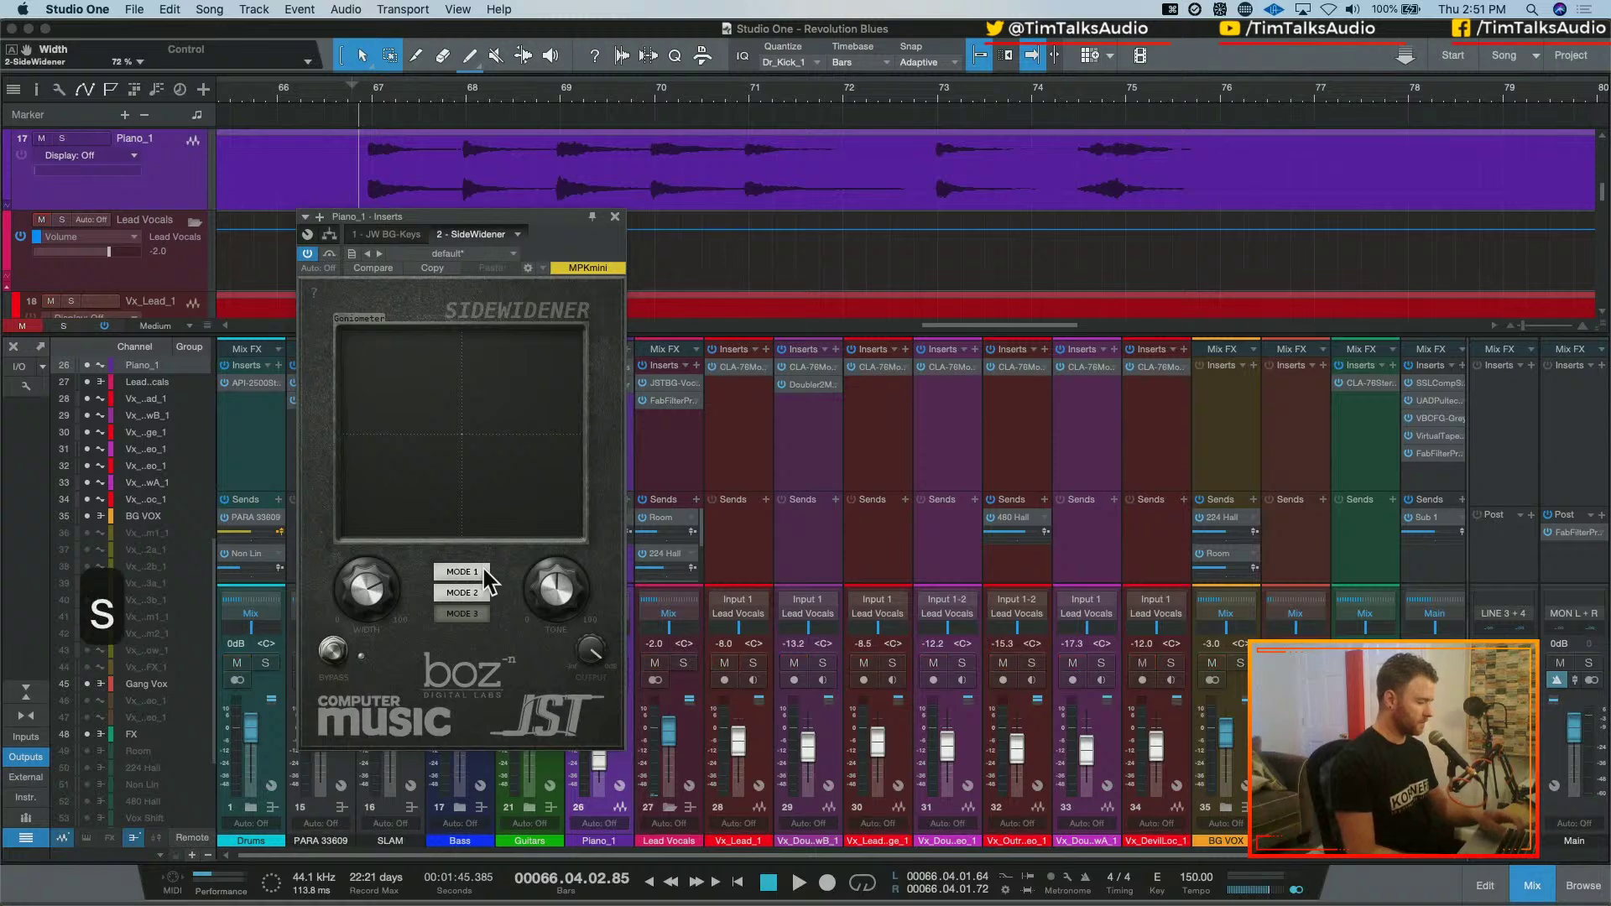
key(space)
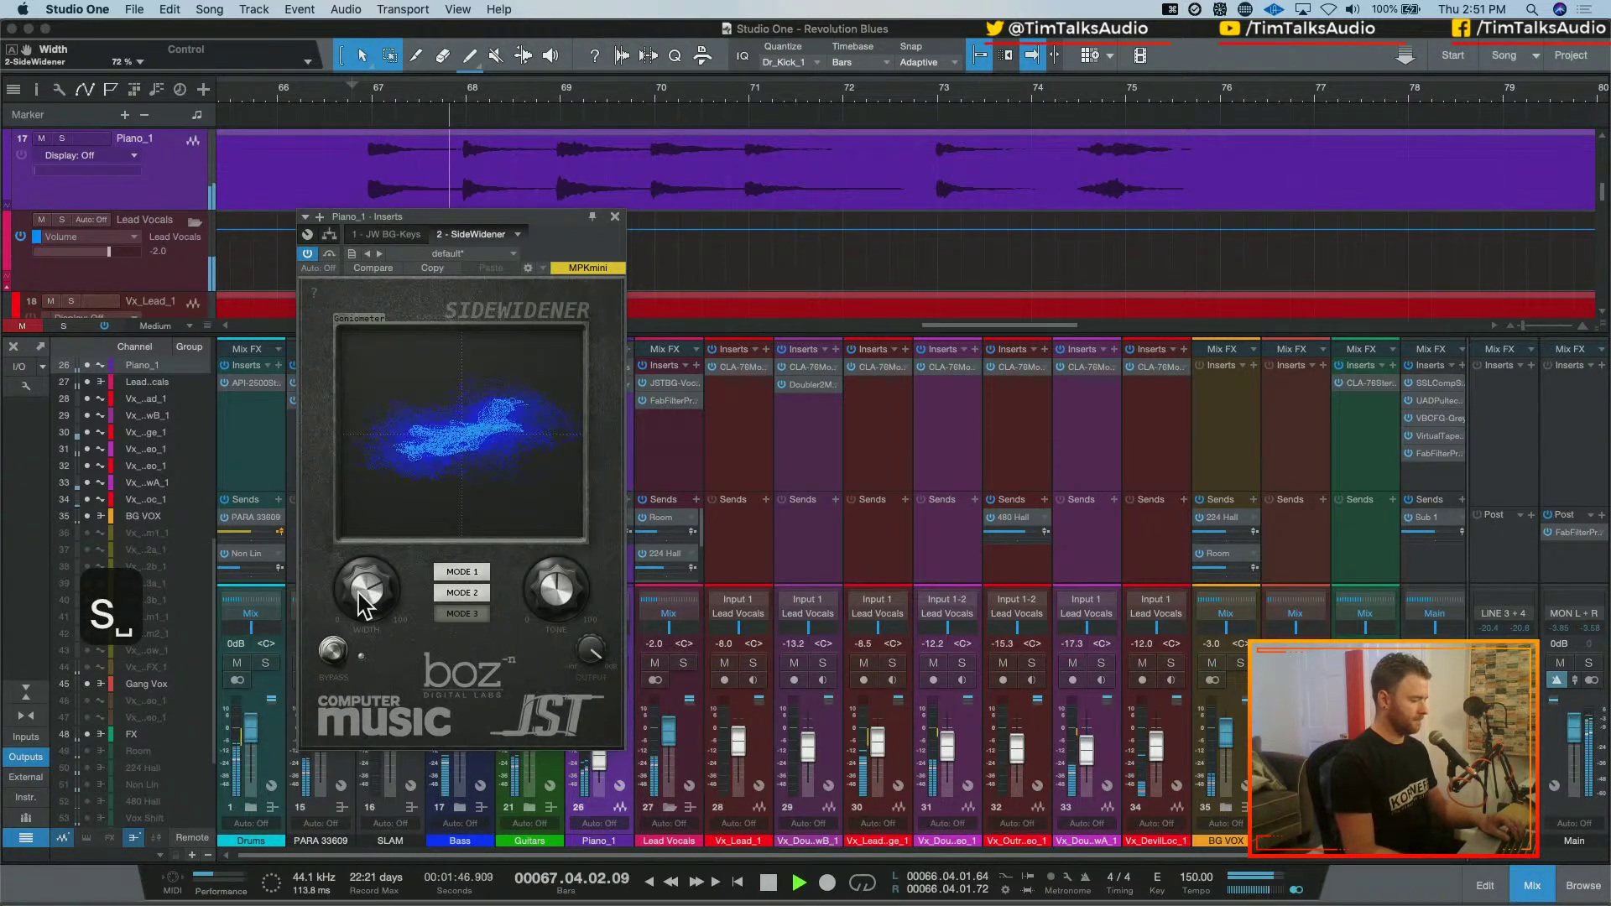
drag(361, 600, 356, 626)
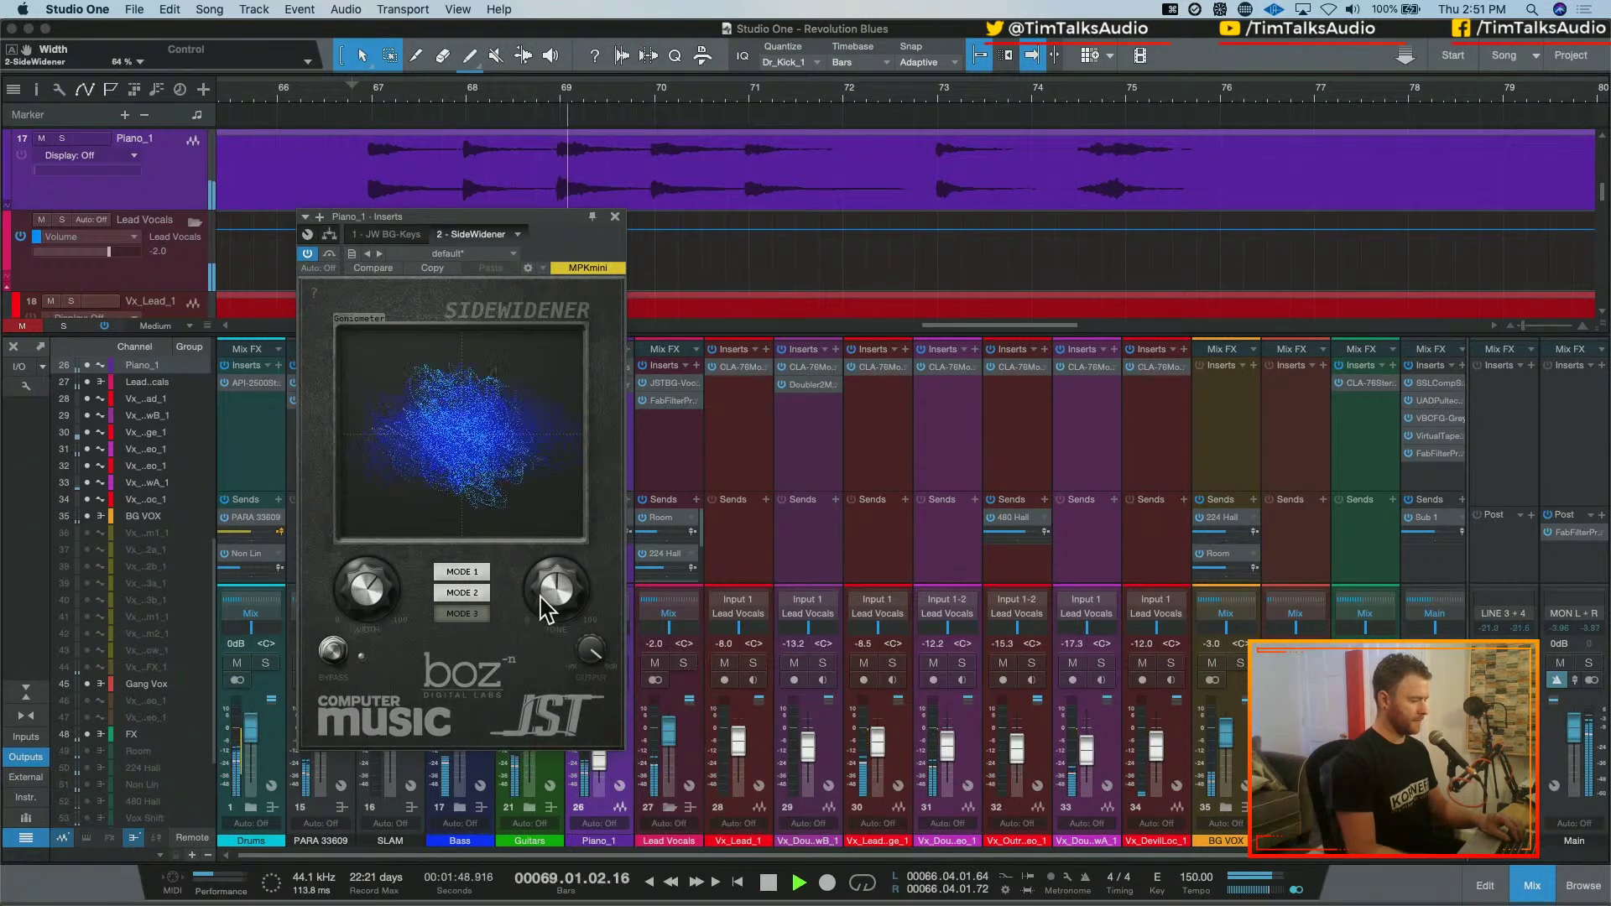
drag(543, 604, 532, 723)
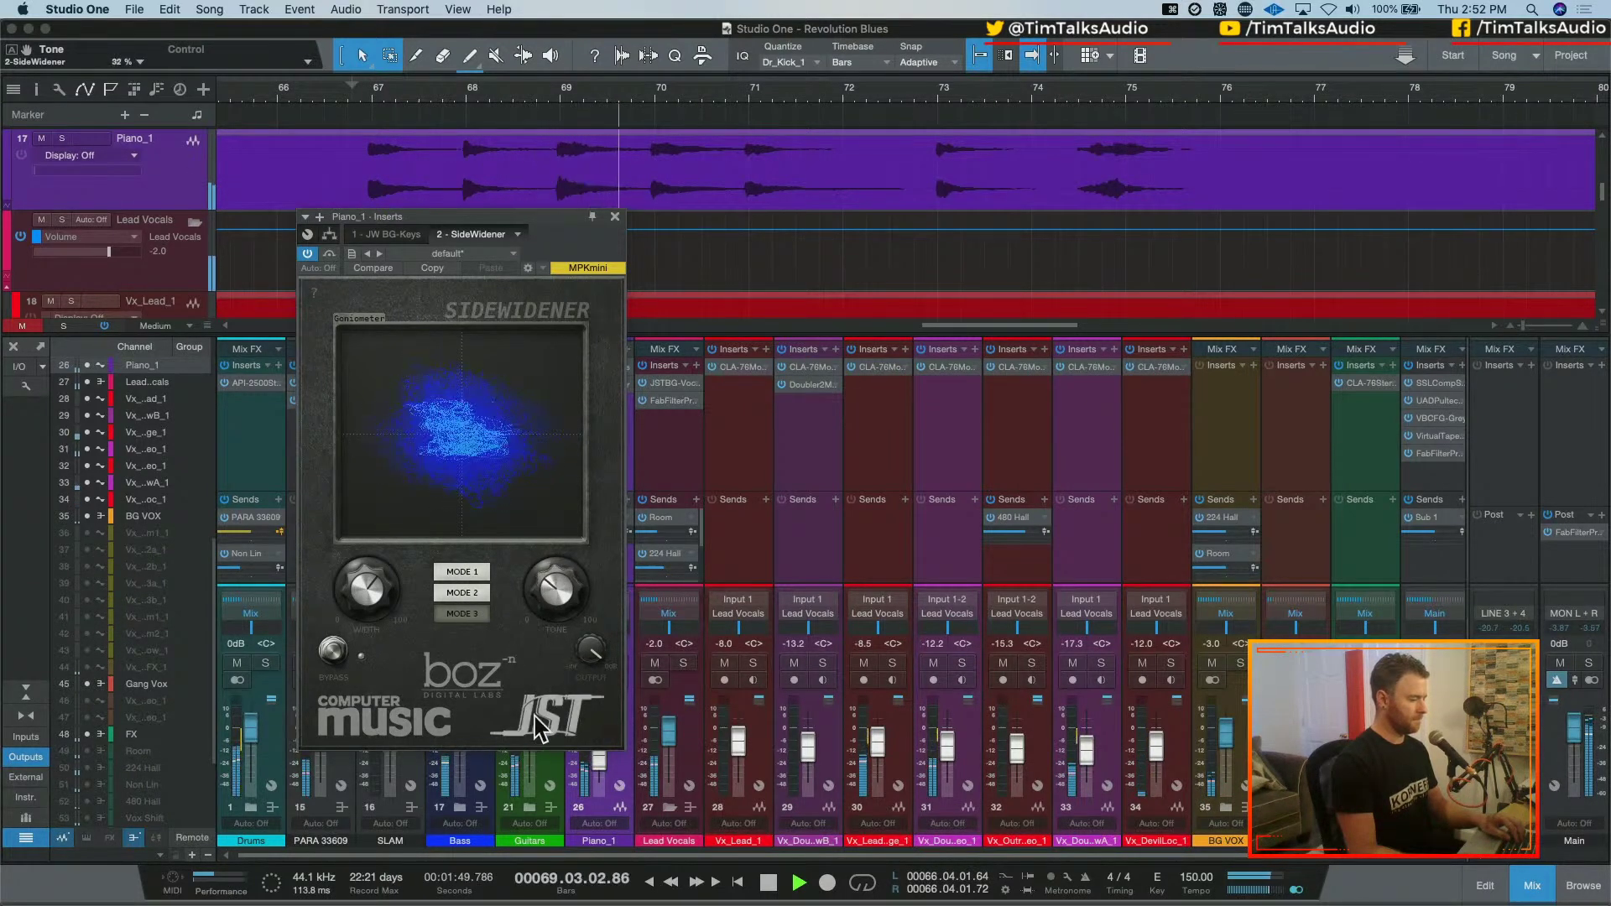
Compare the SideWidener bypassed and active within the full mix, then stop playback and close the plug-in window
click(360, 658)
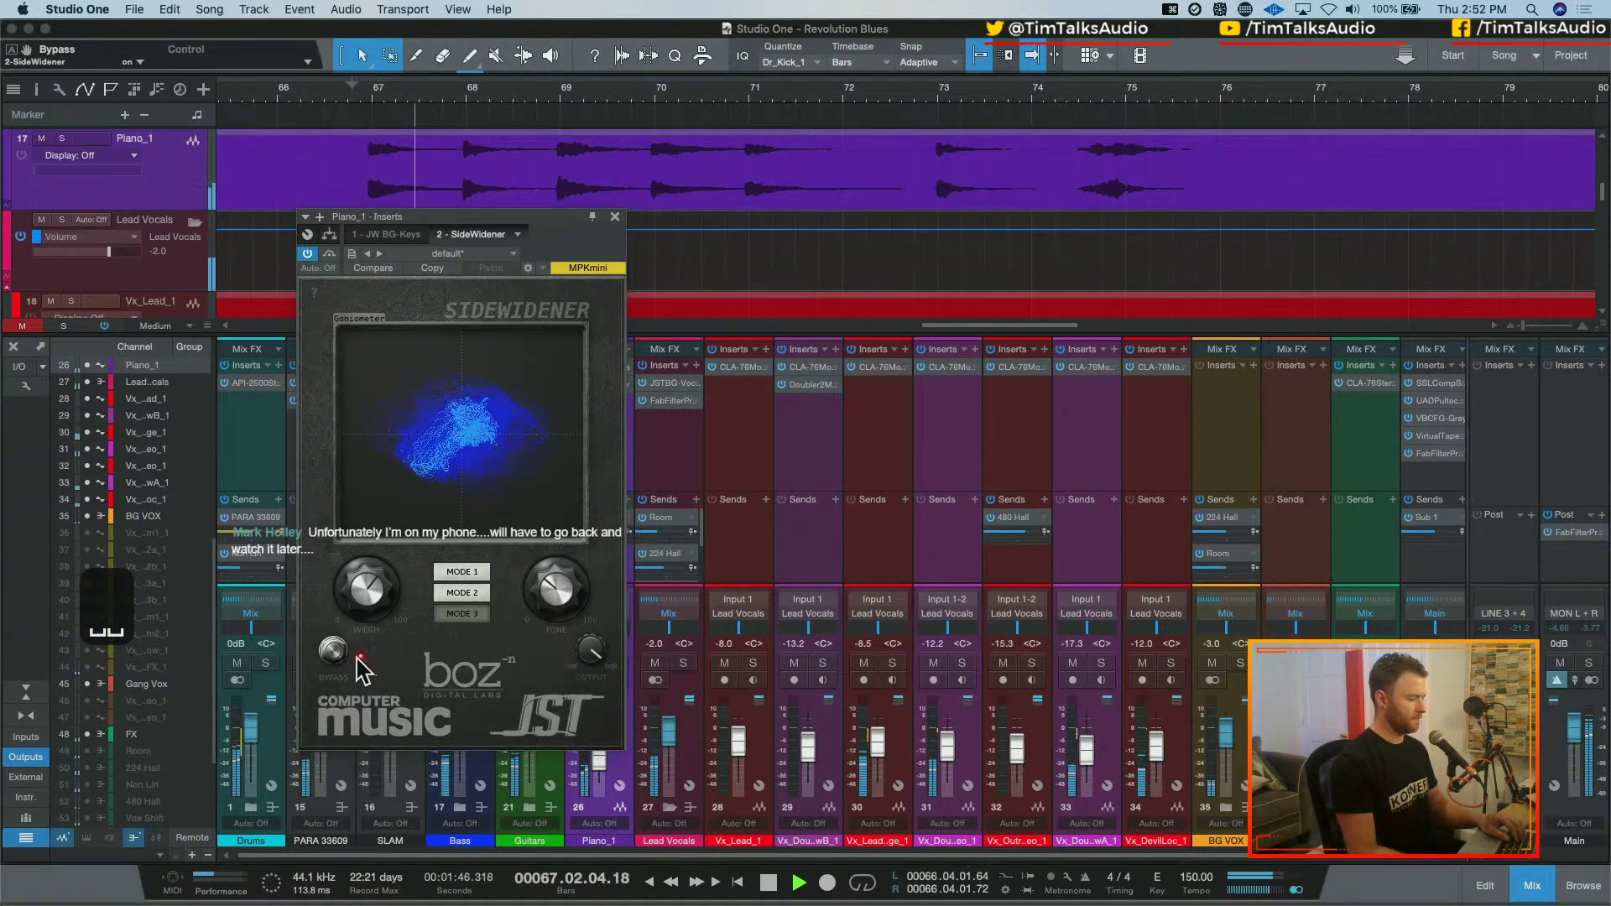
click(333, 655)
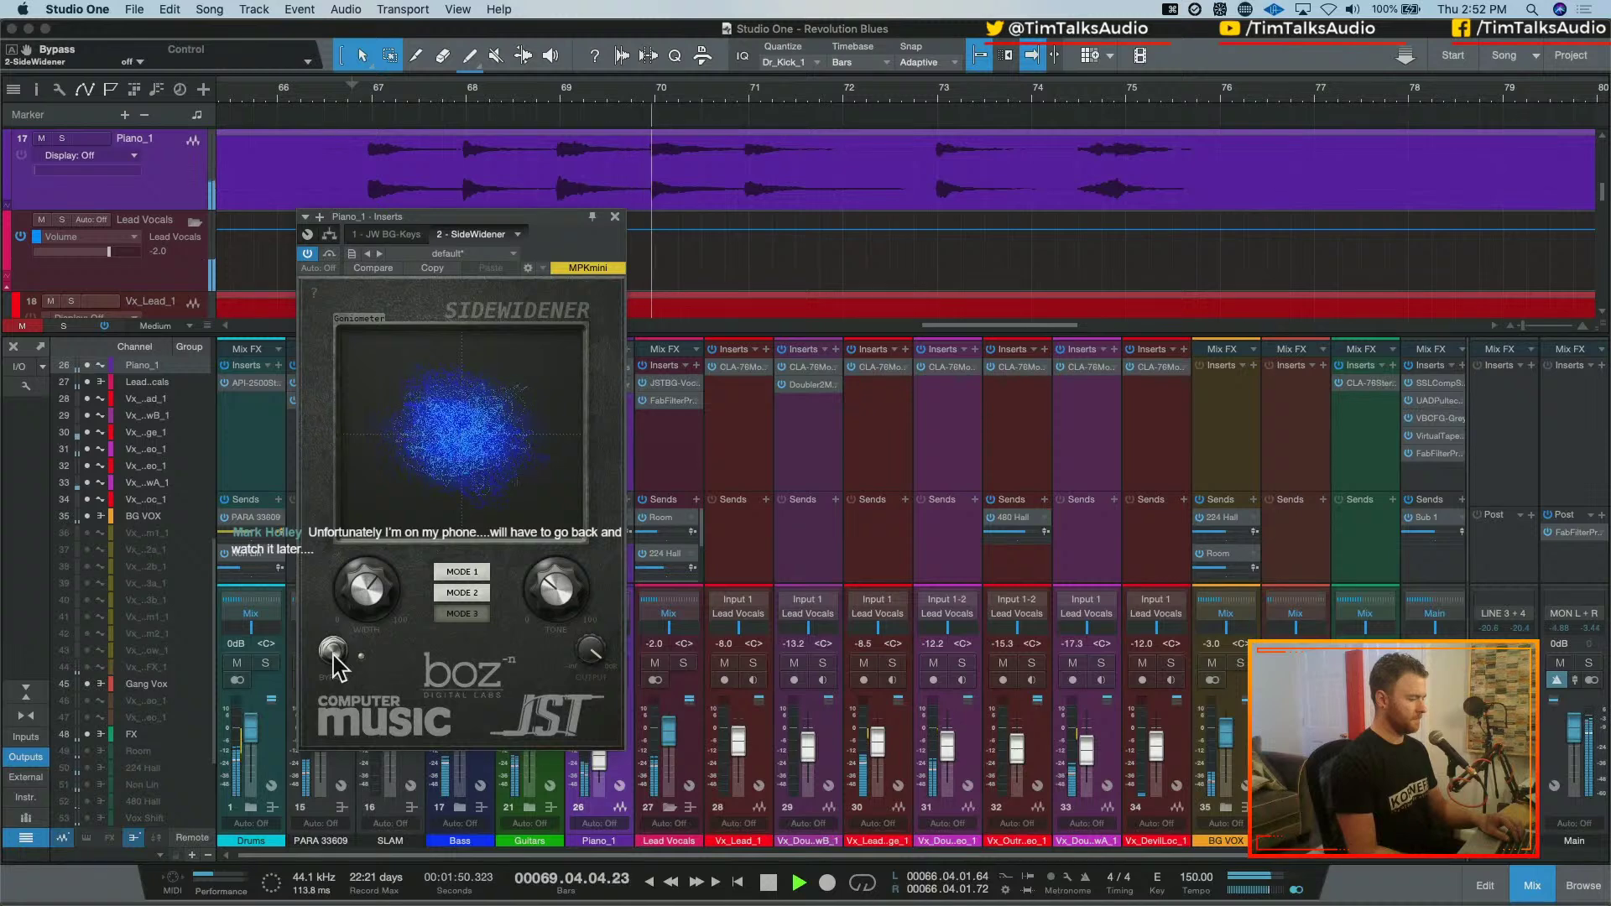
key(space)
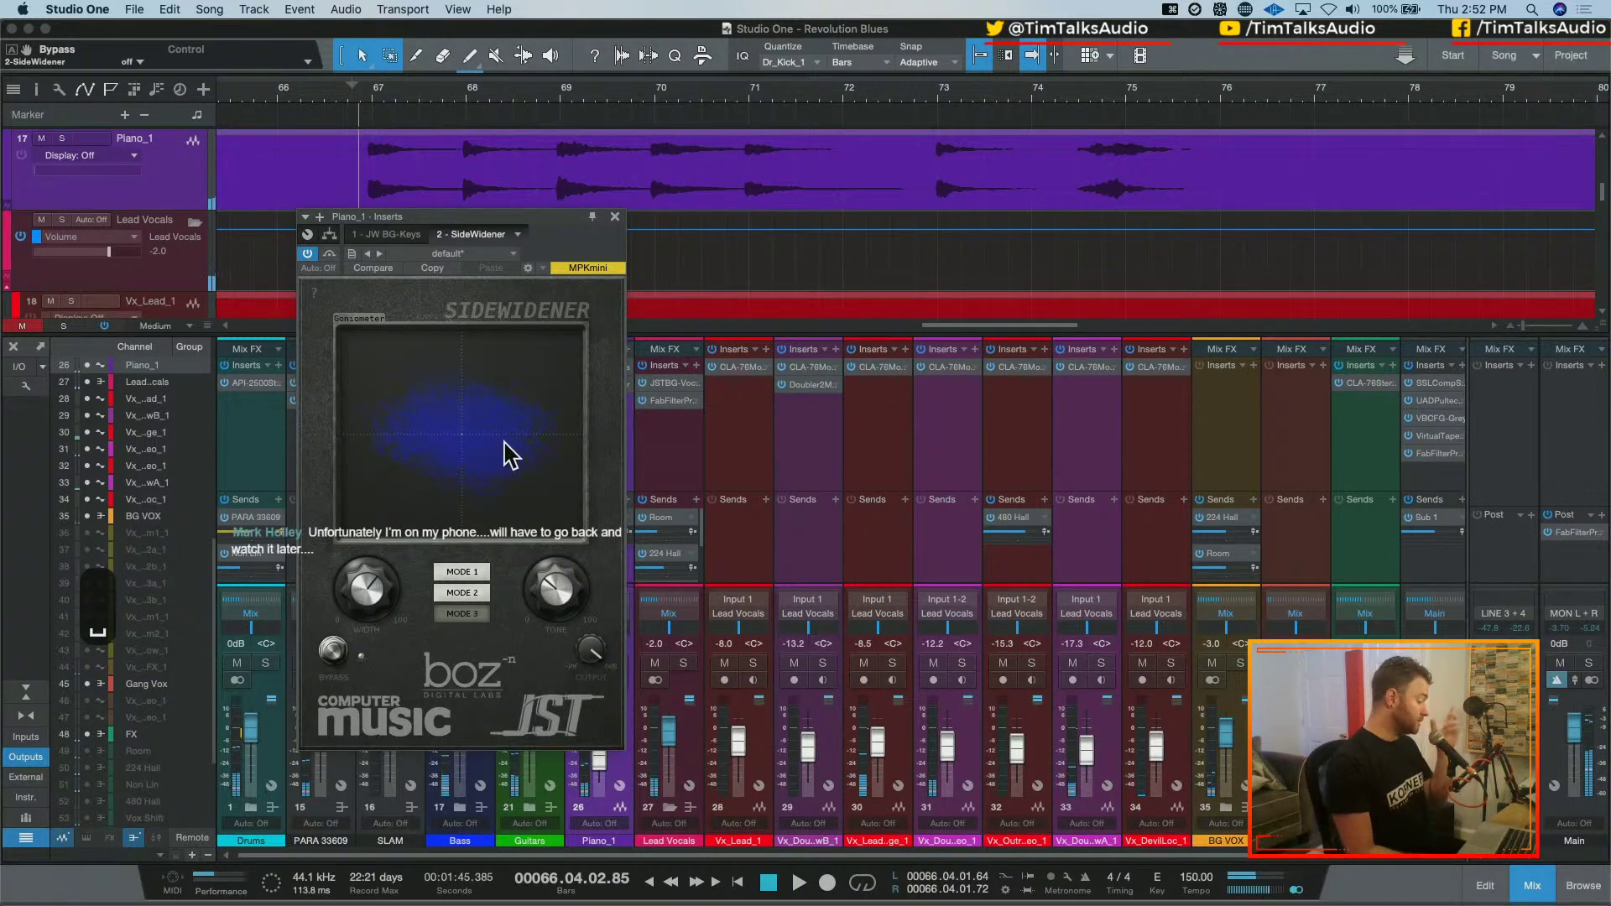
click(615, 217)
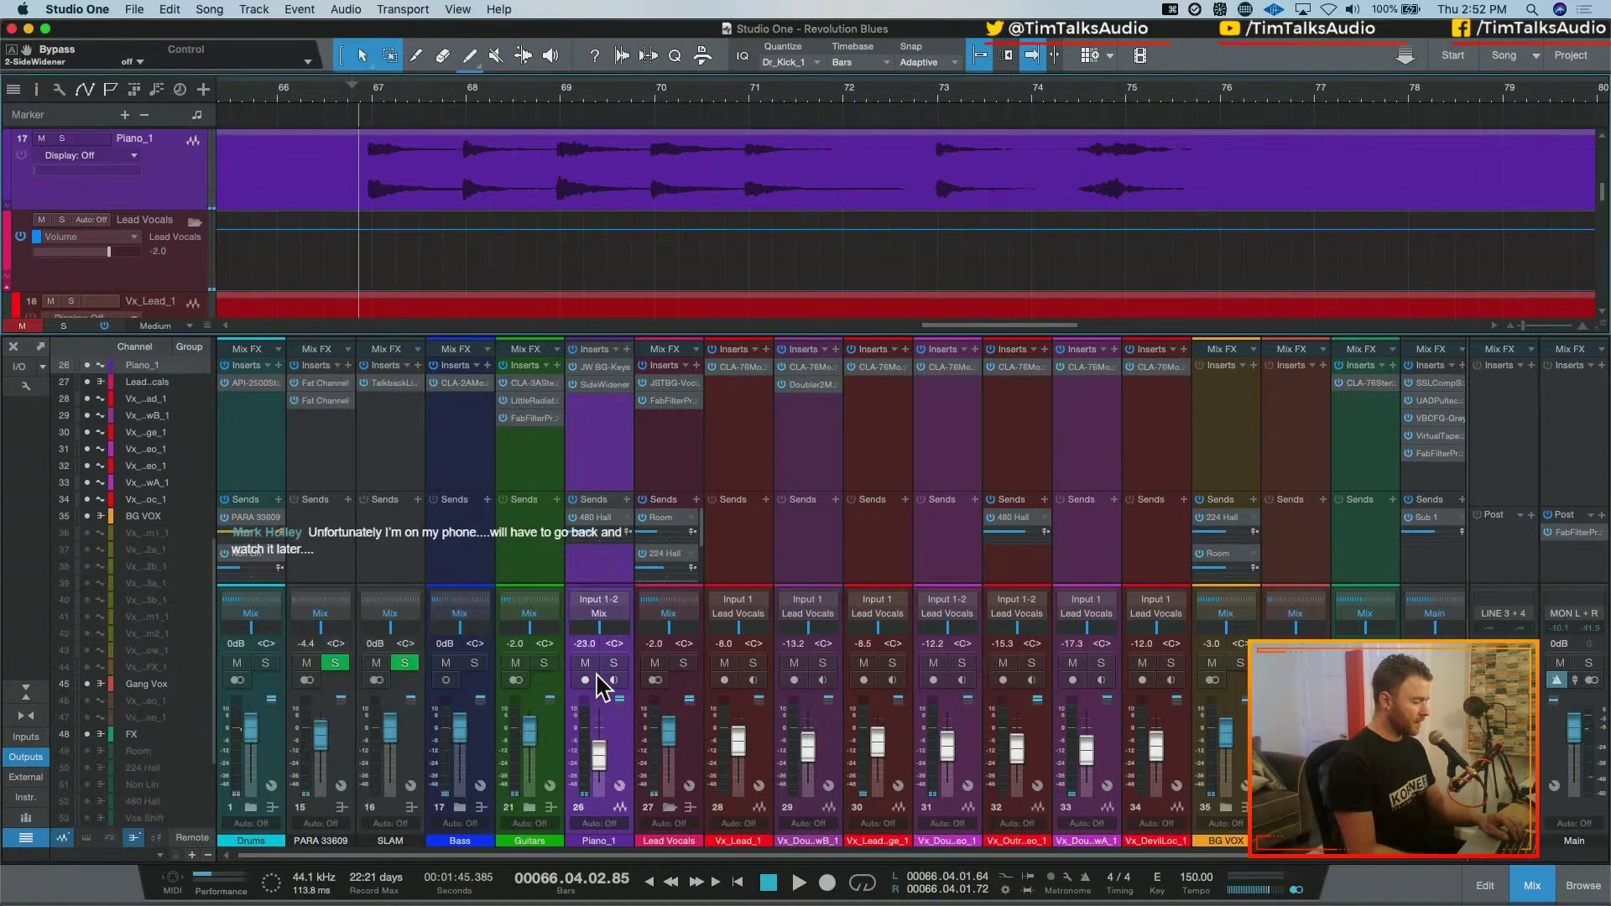
Set the Piano_1 channel volume to -20 dB
click(584, 643)
text(-20)
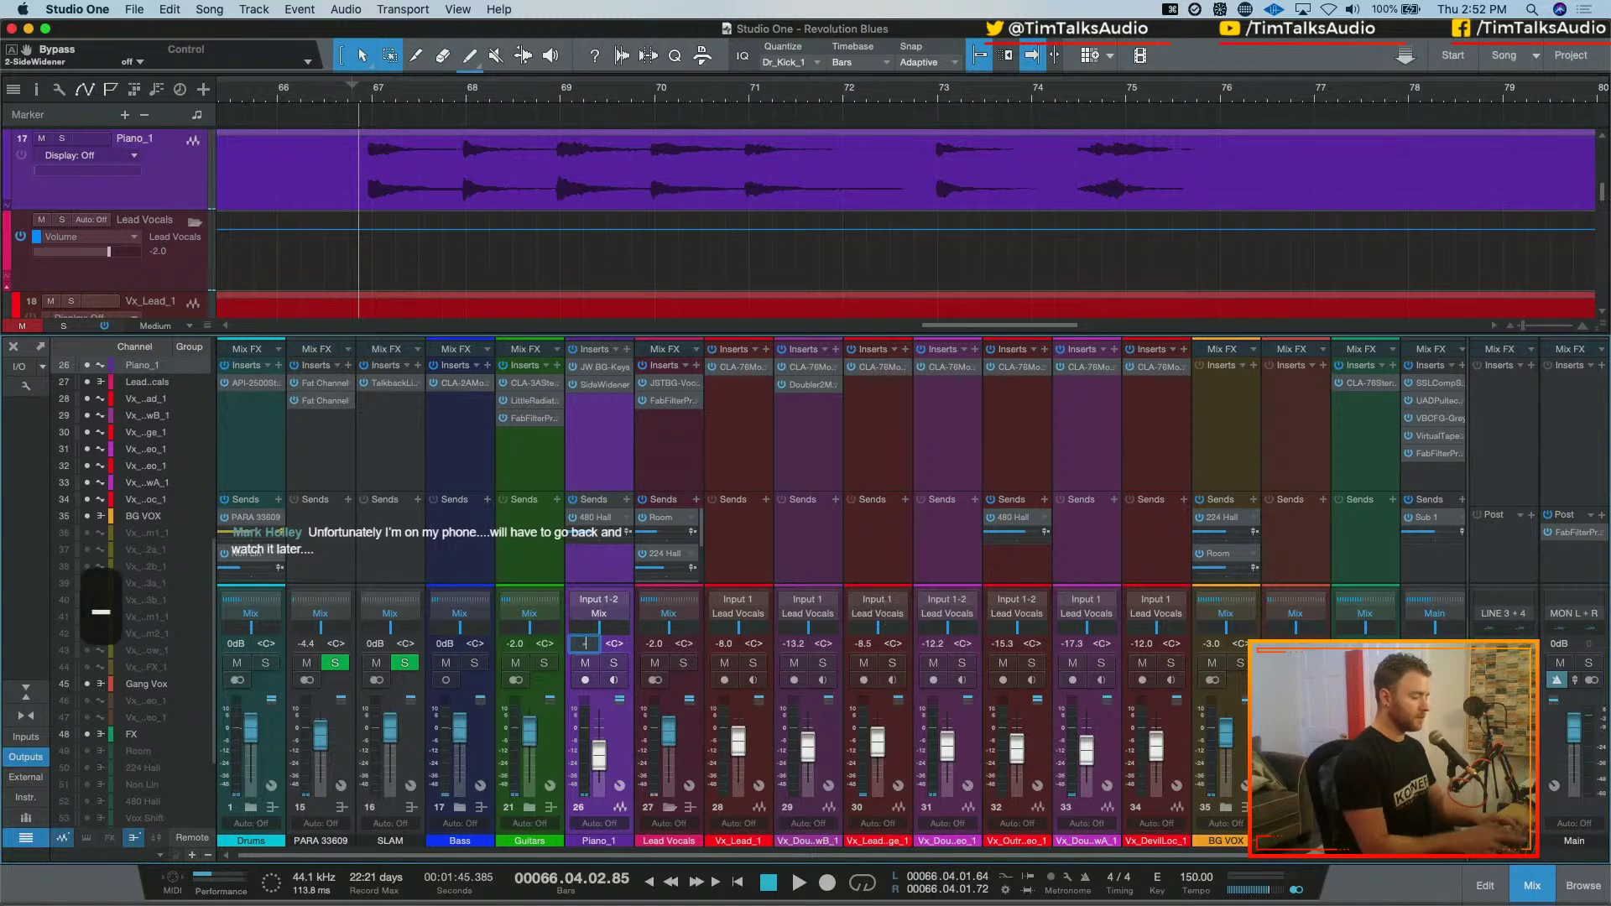
key(Return)
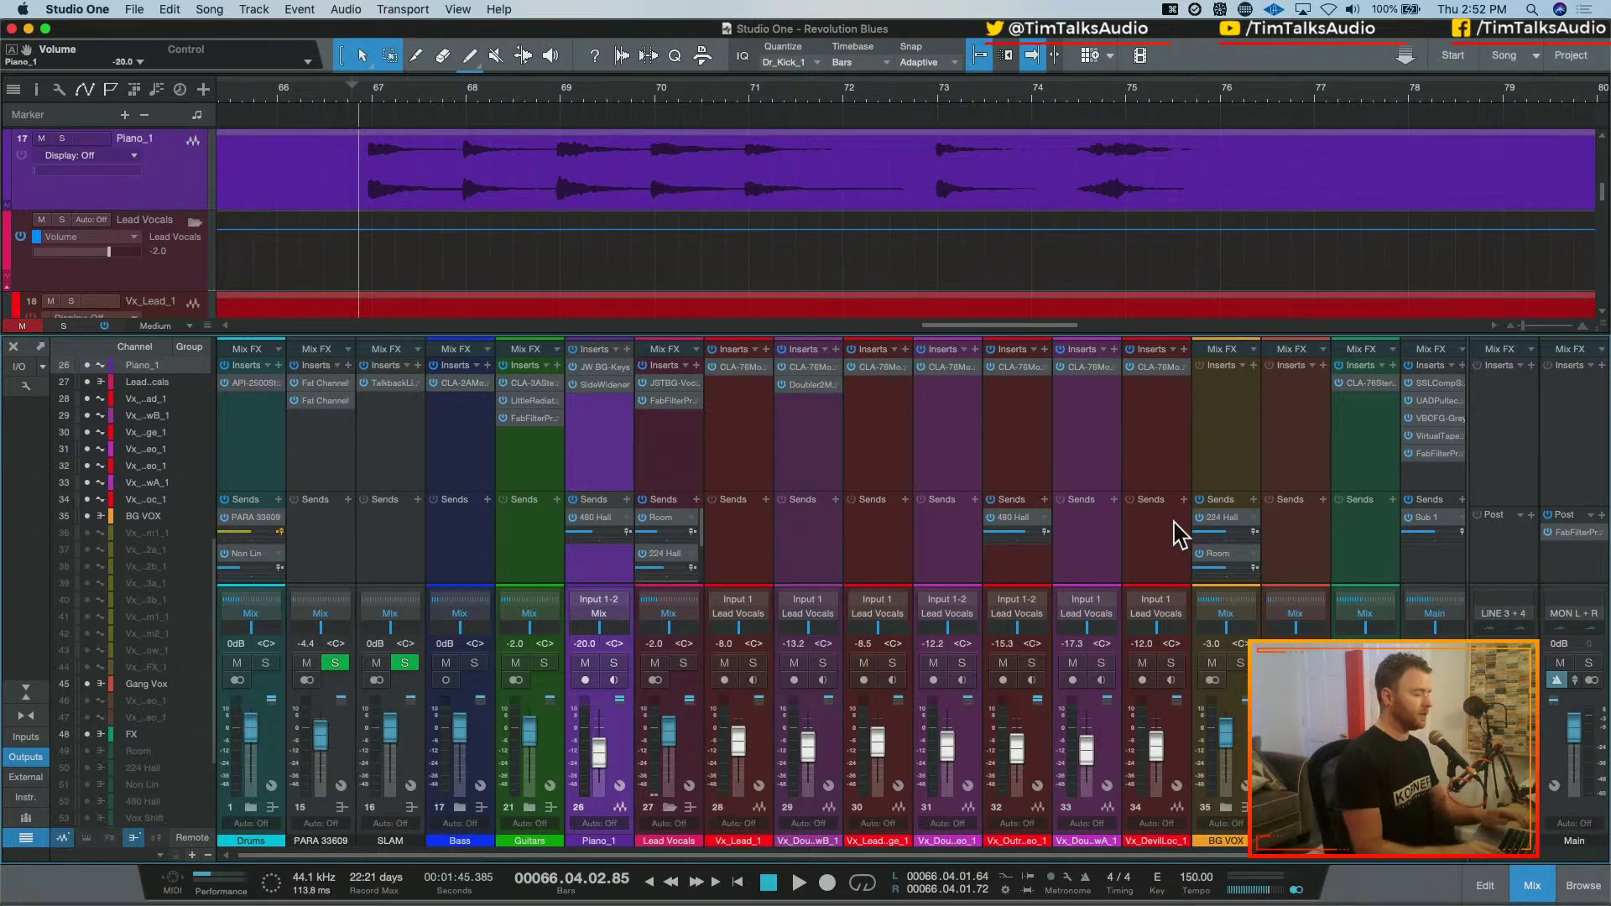
Add Binaural Pan as the third insert on Piano_1 and raise its Width to 200%
click(626, 349)
text(binu)
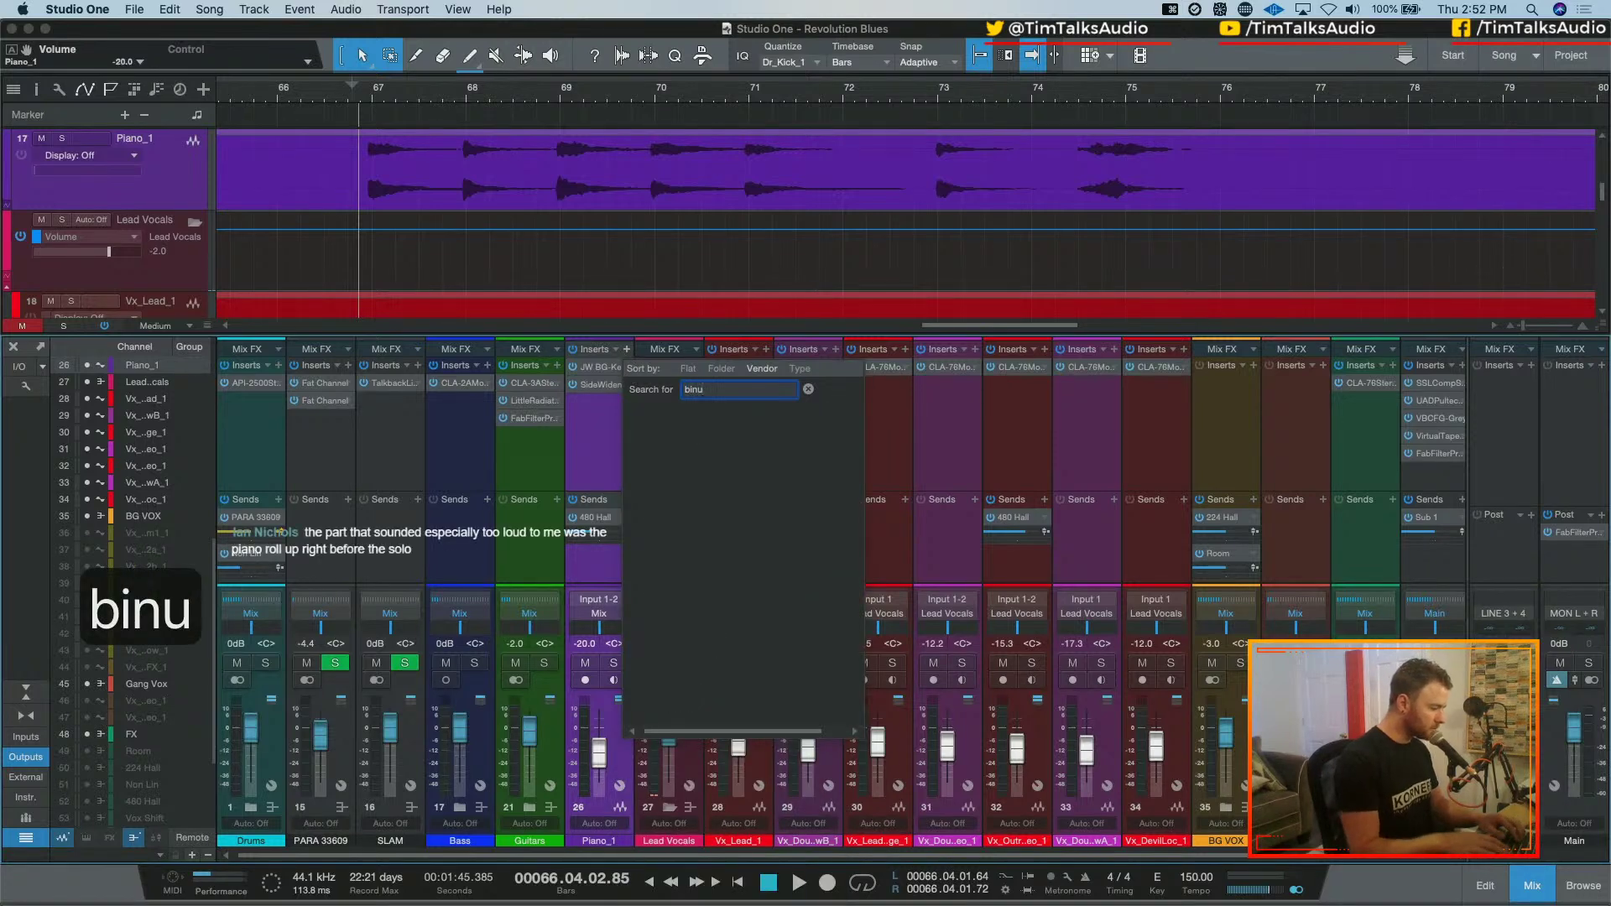
key(BackSpace)
key(Return)
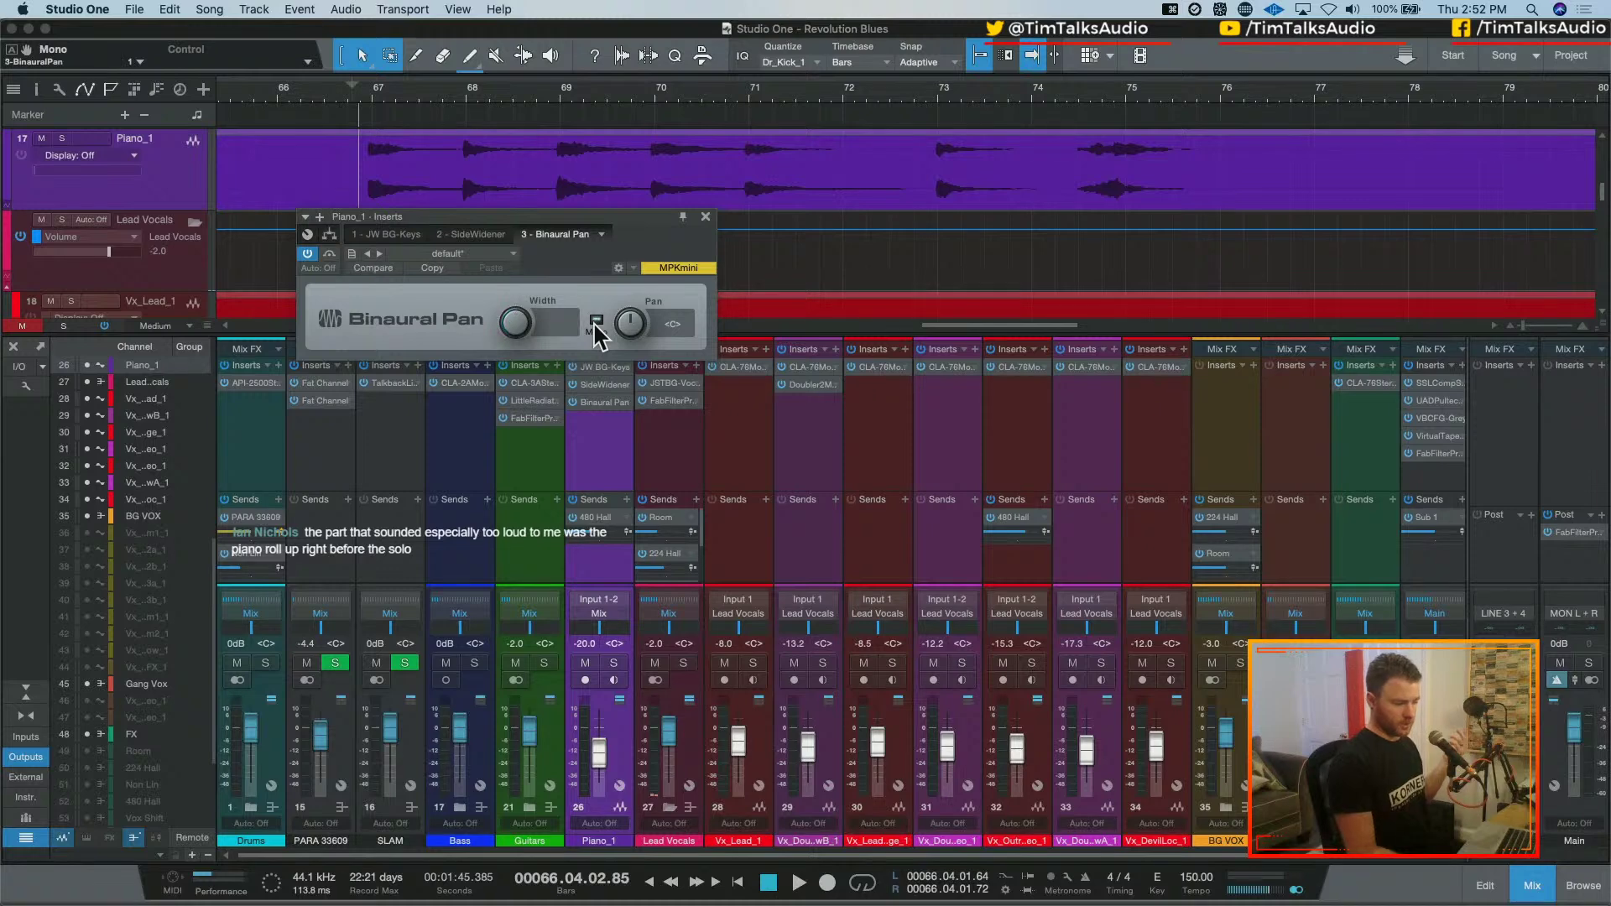
drag(515, 323, 514, 191)
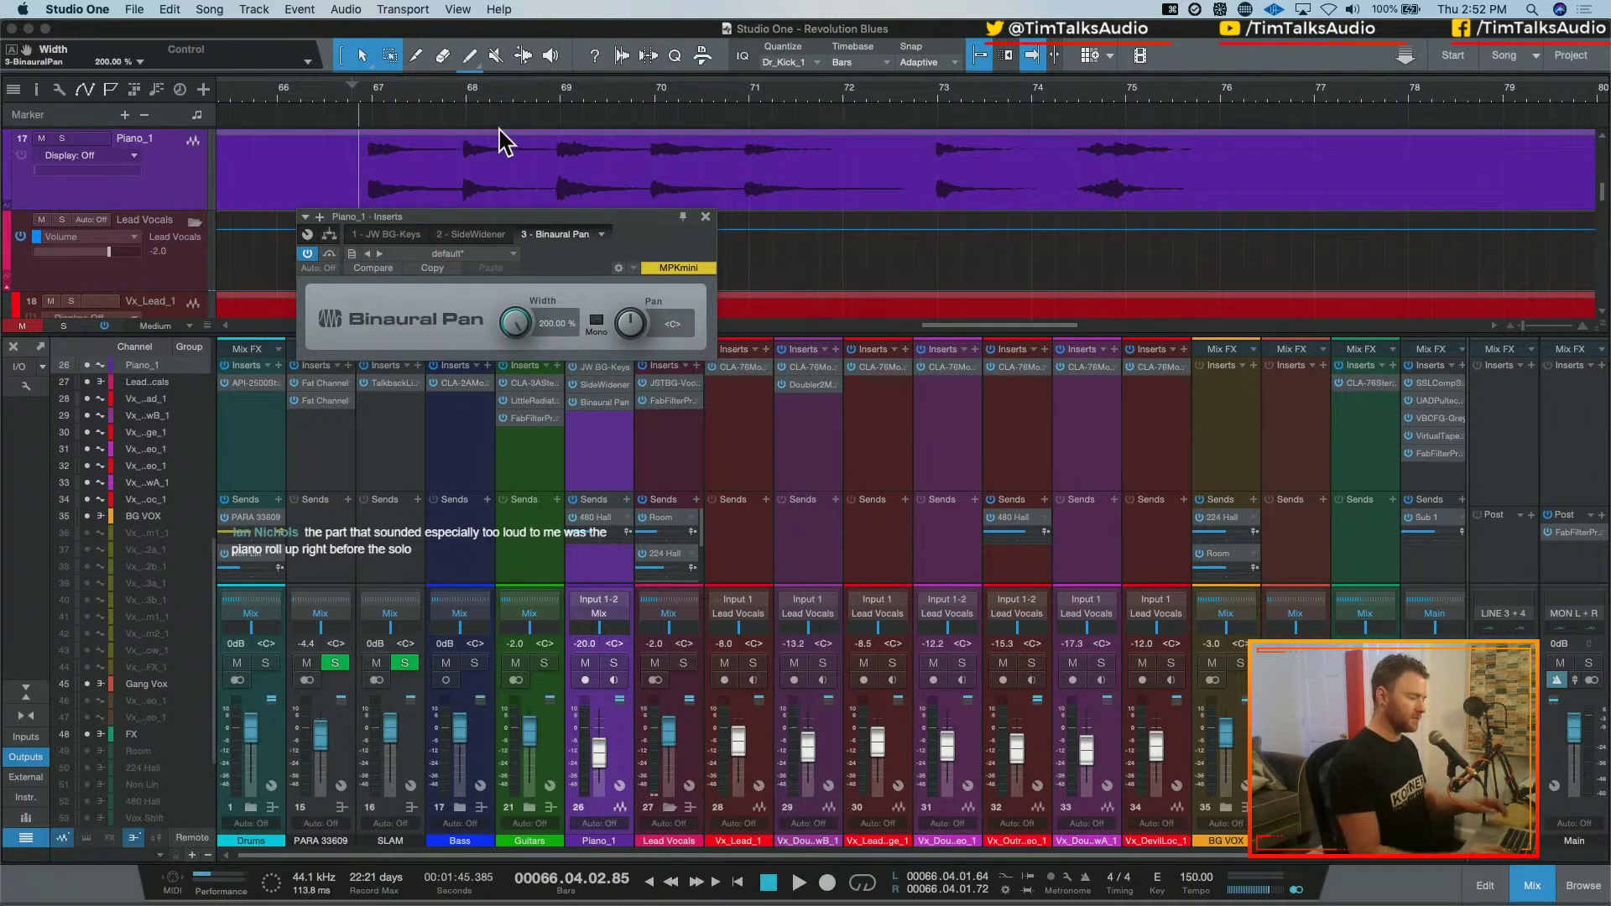
Reset Binaural Pan's Width to 100%, remove the effect from Piano_1 and close the insert window
double_click(519, 326)
click(603, 236)
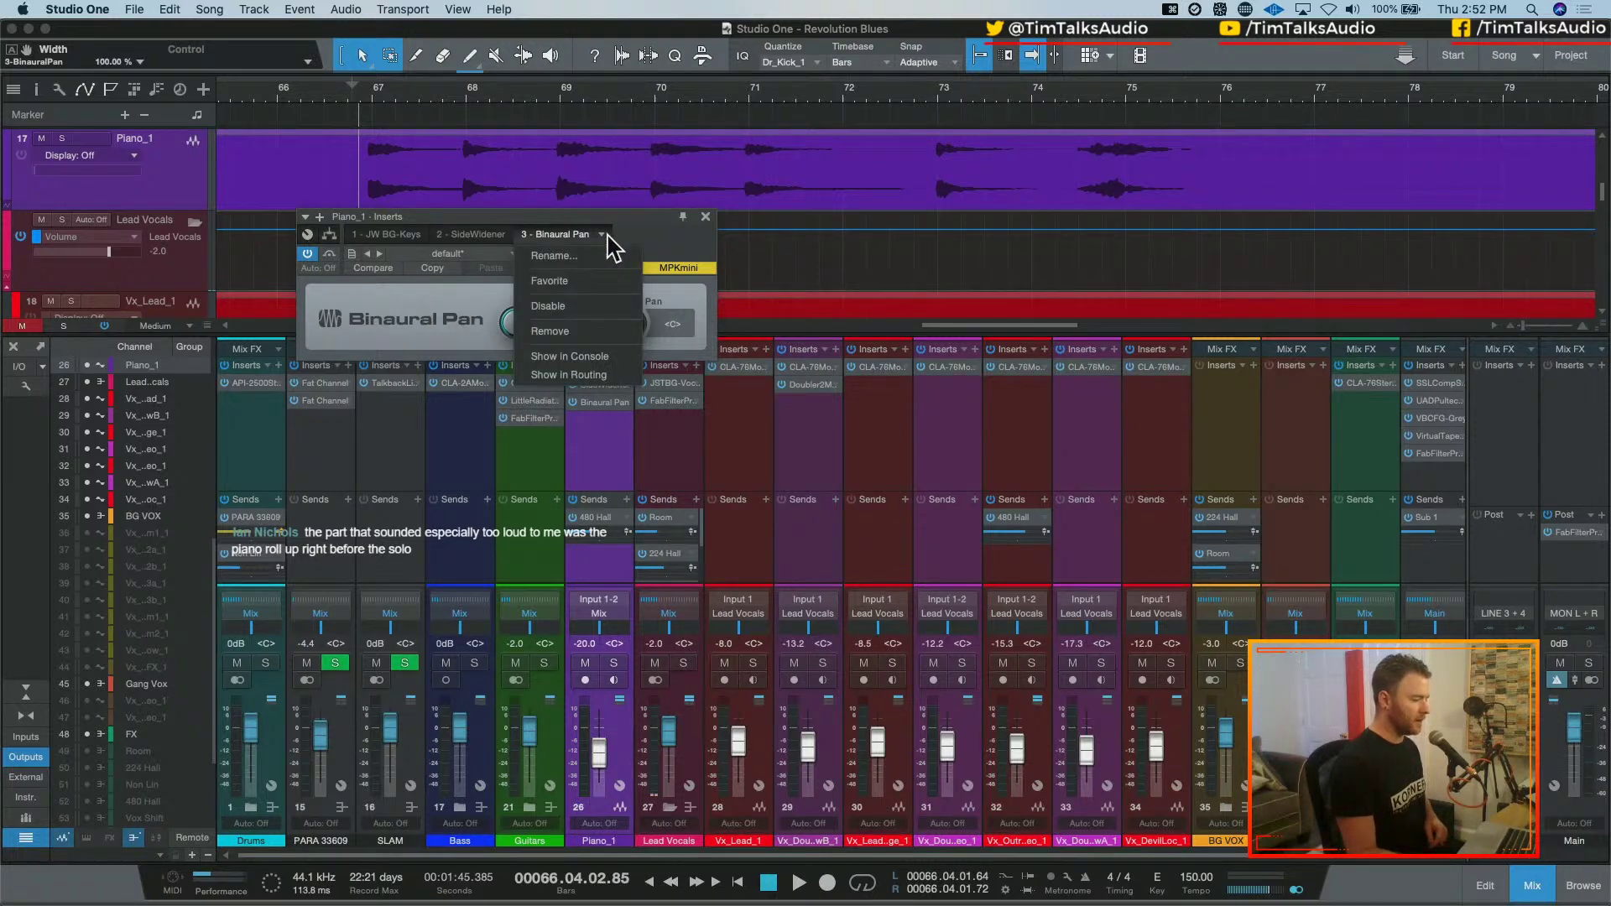
click(560, 331)
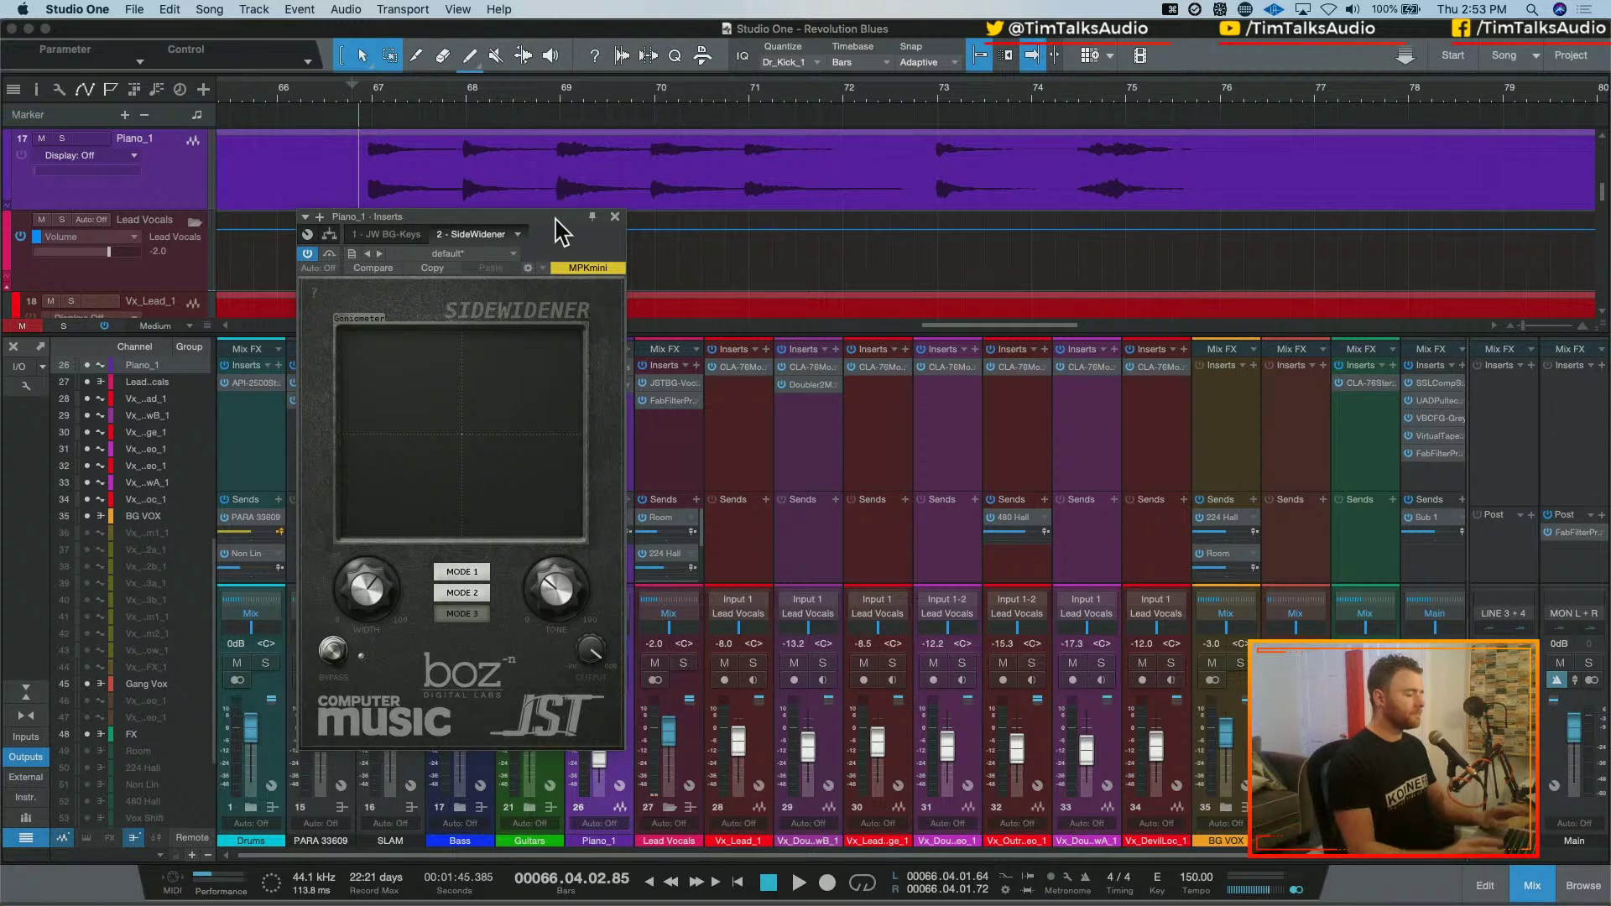
click(615, 216)
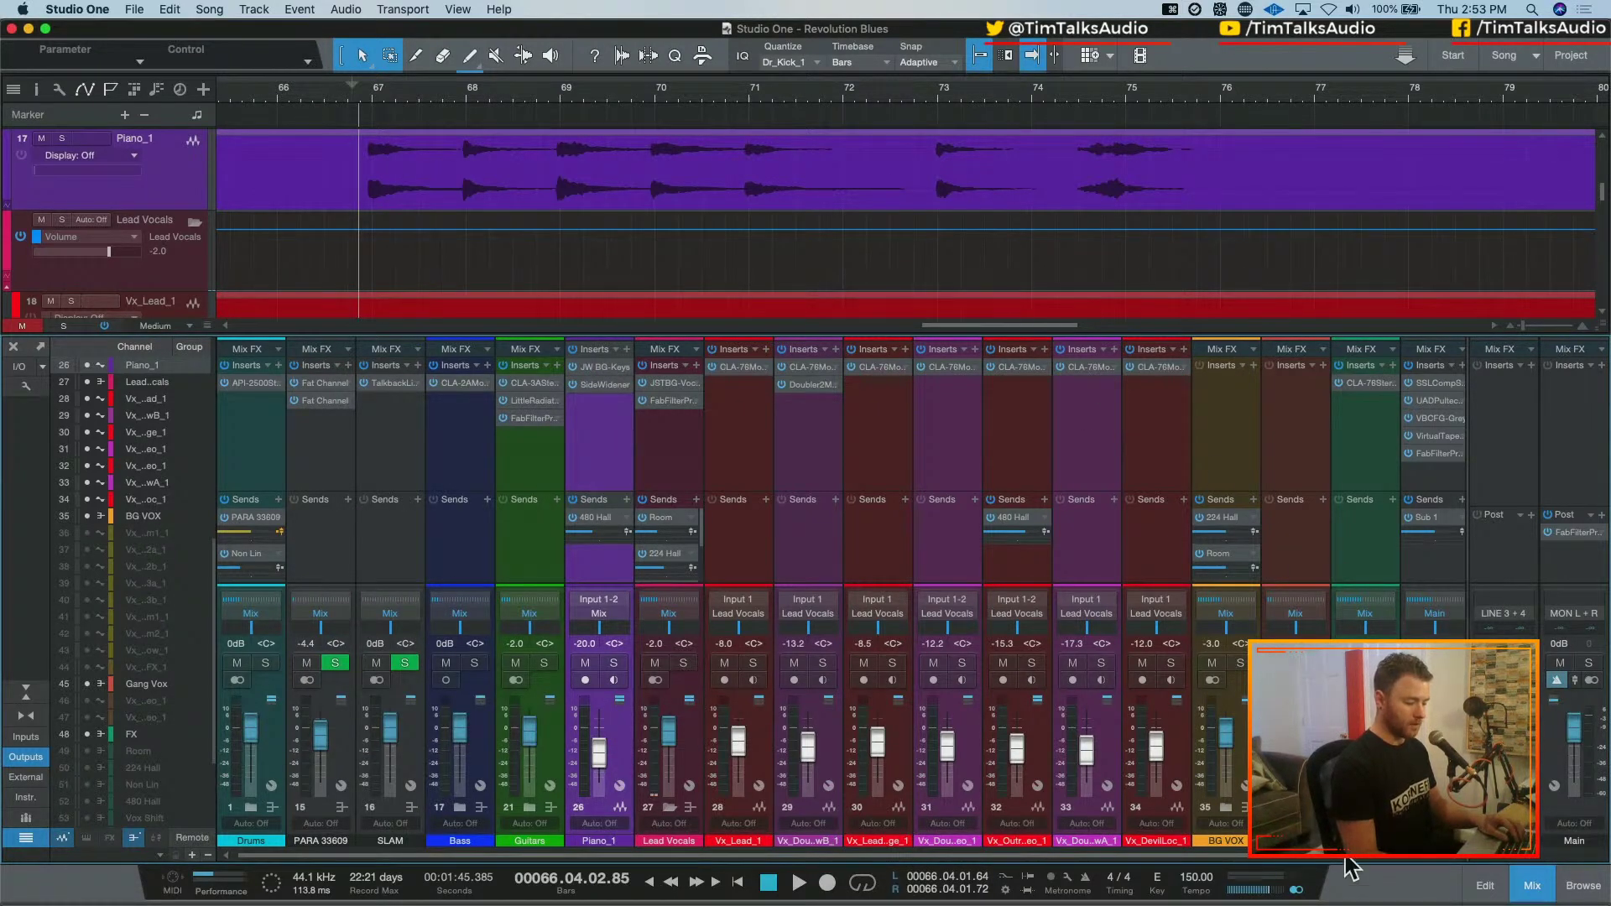
Check the full mix in mono through the piano phrase near bar 67, then return the main output to stereo
click(1297, 889)
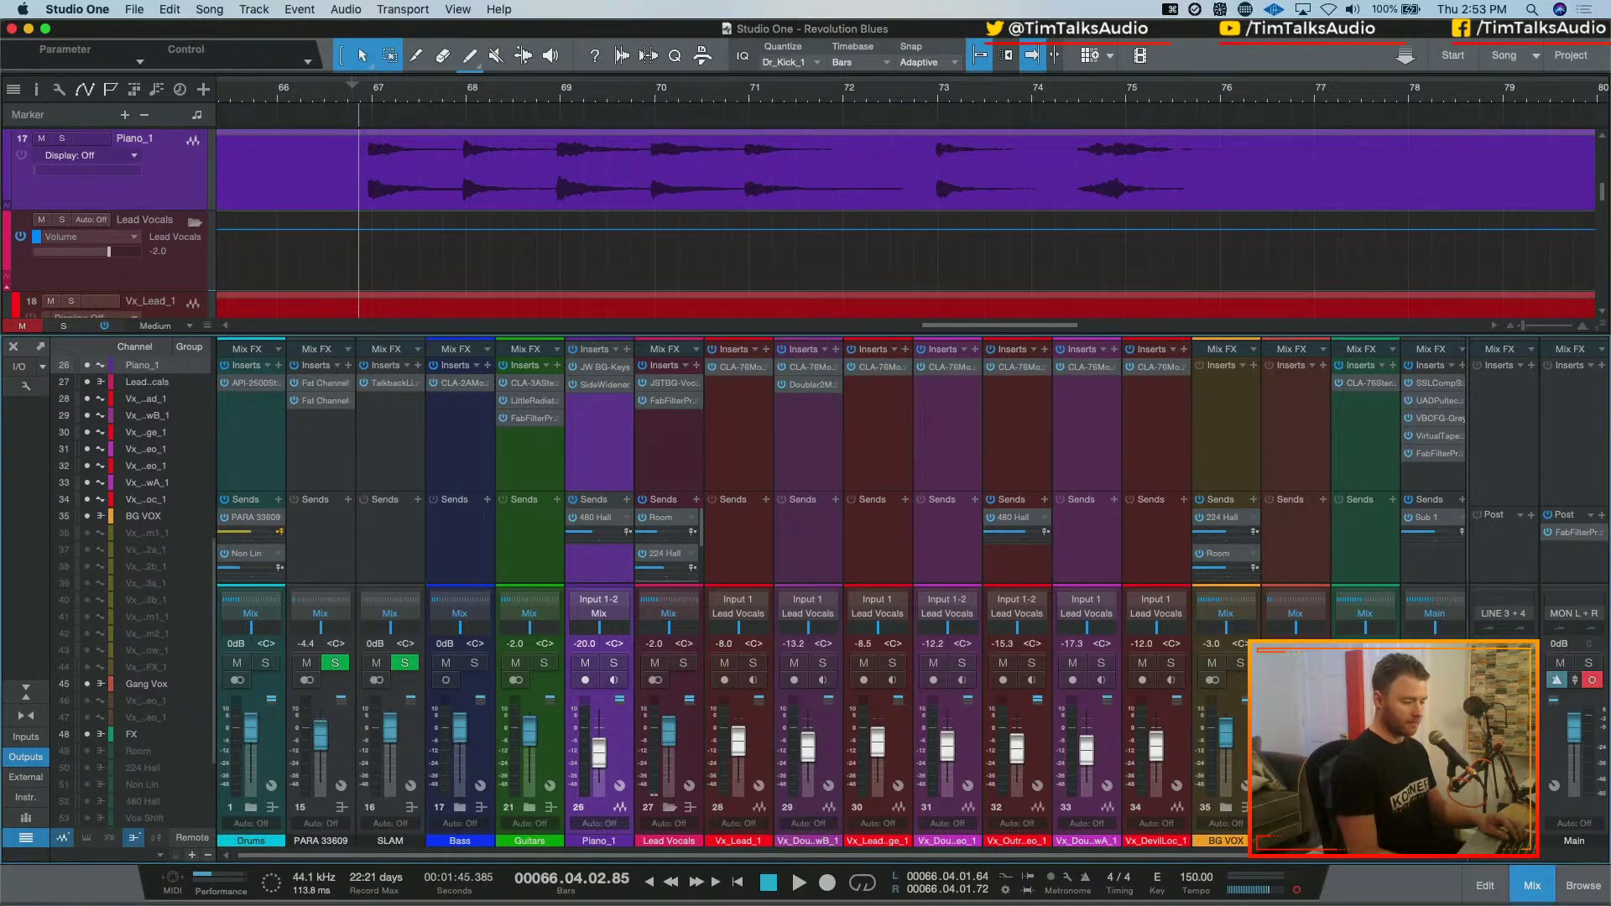
key(space)
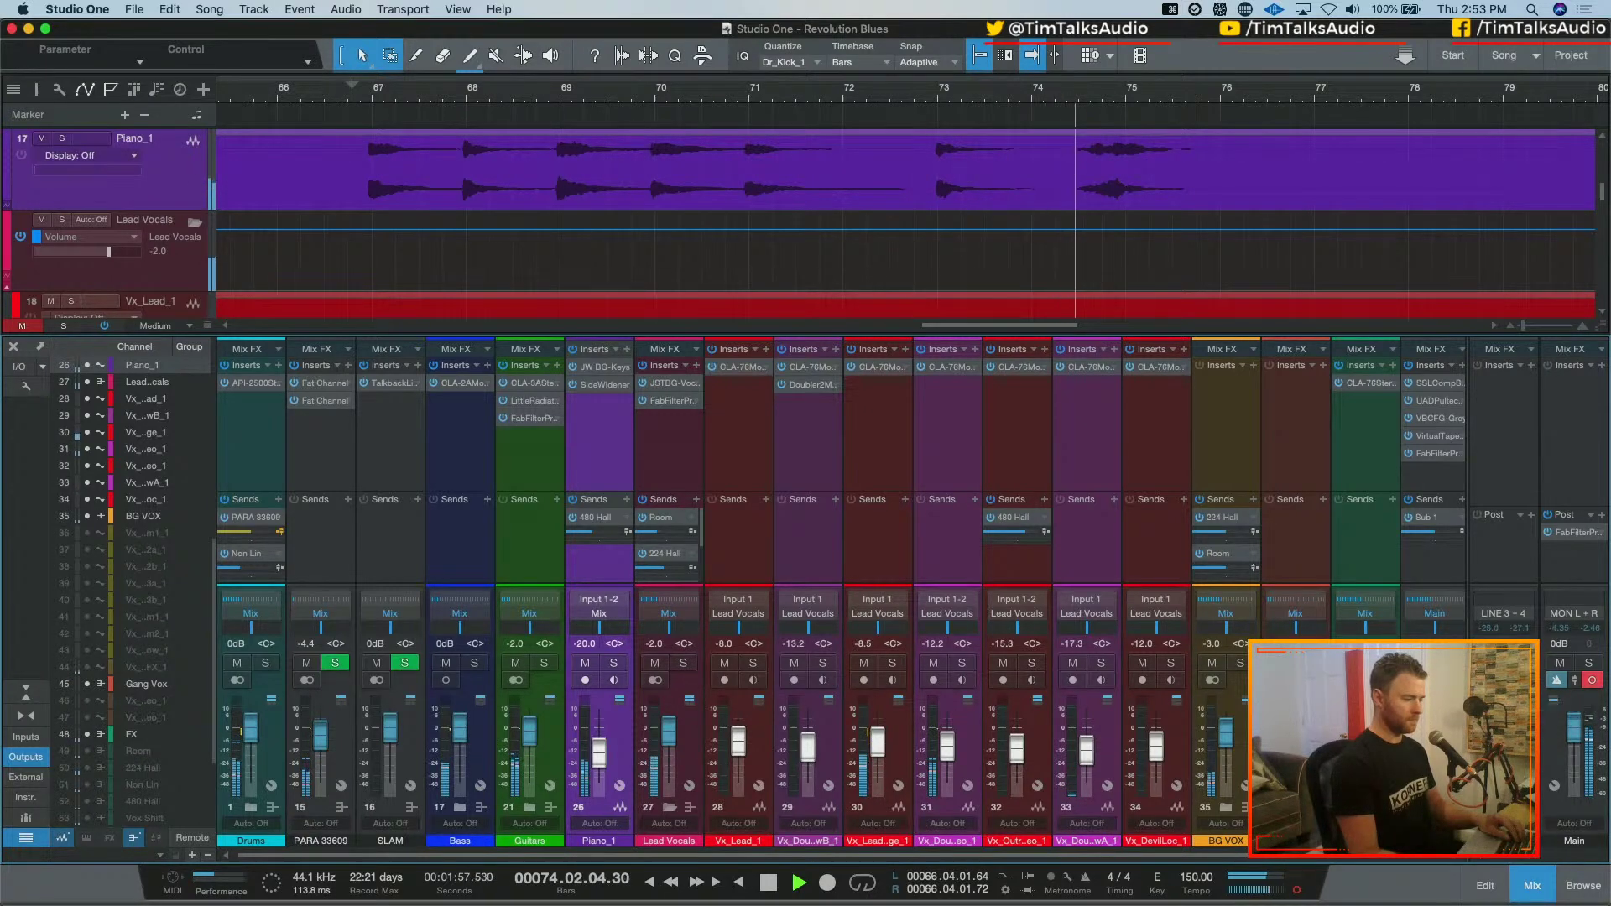
key(space)
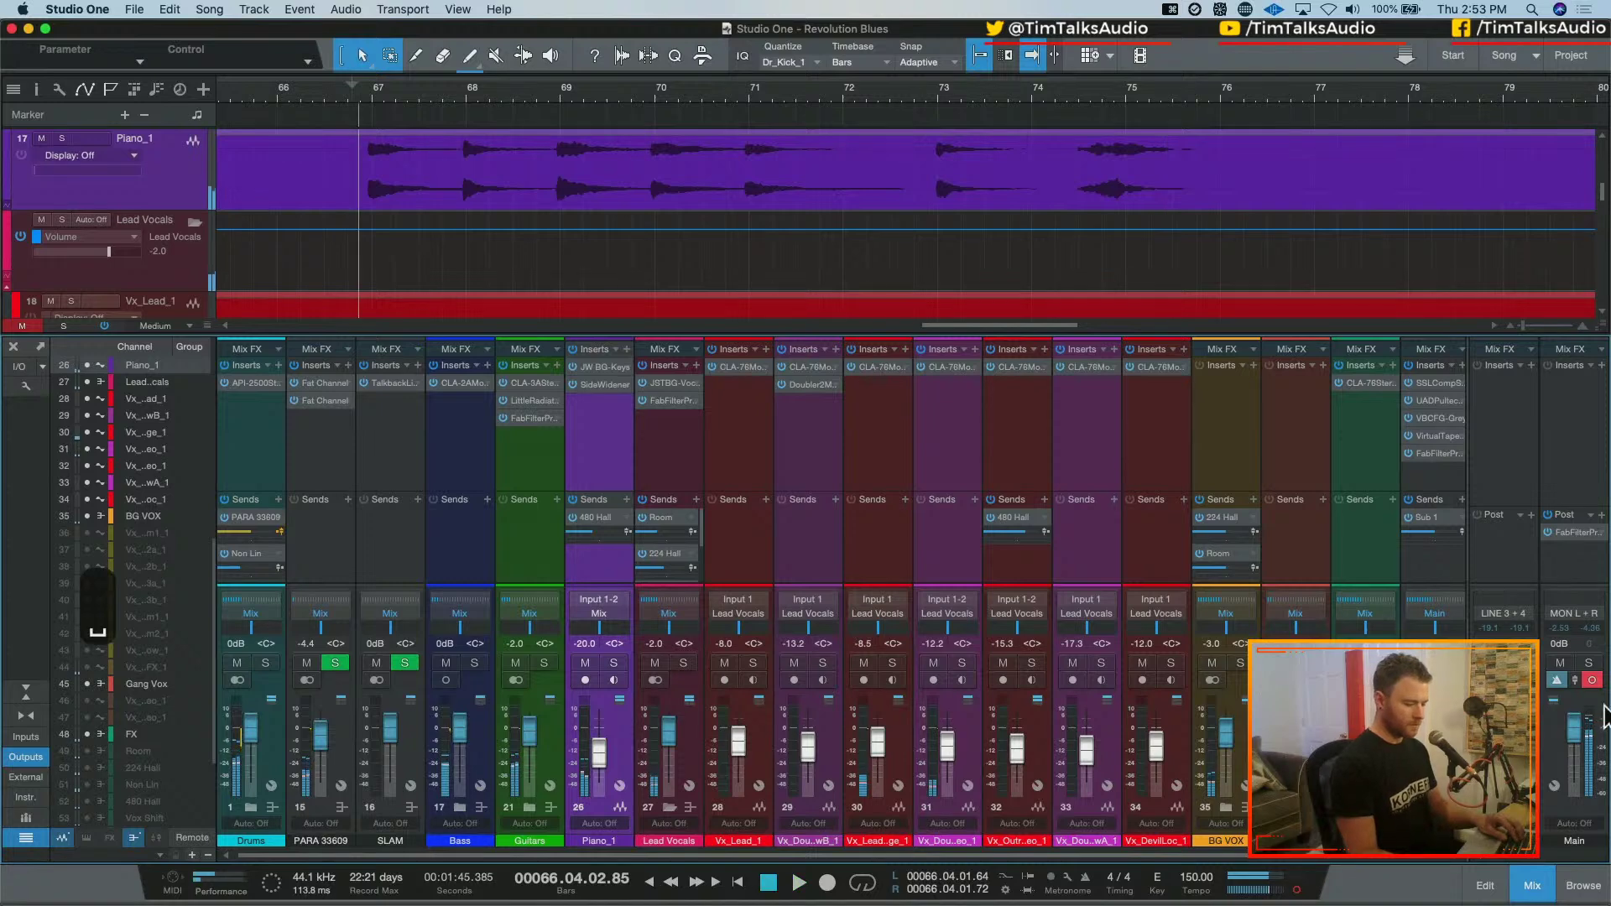
click(1297, 889)
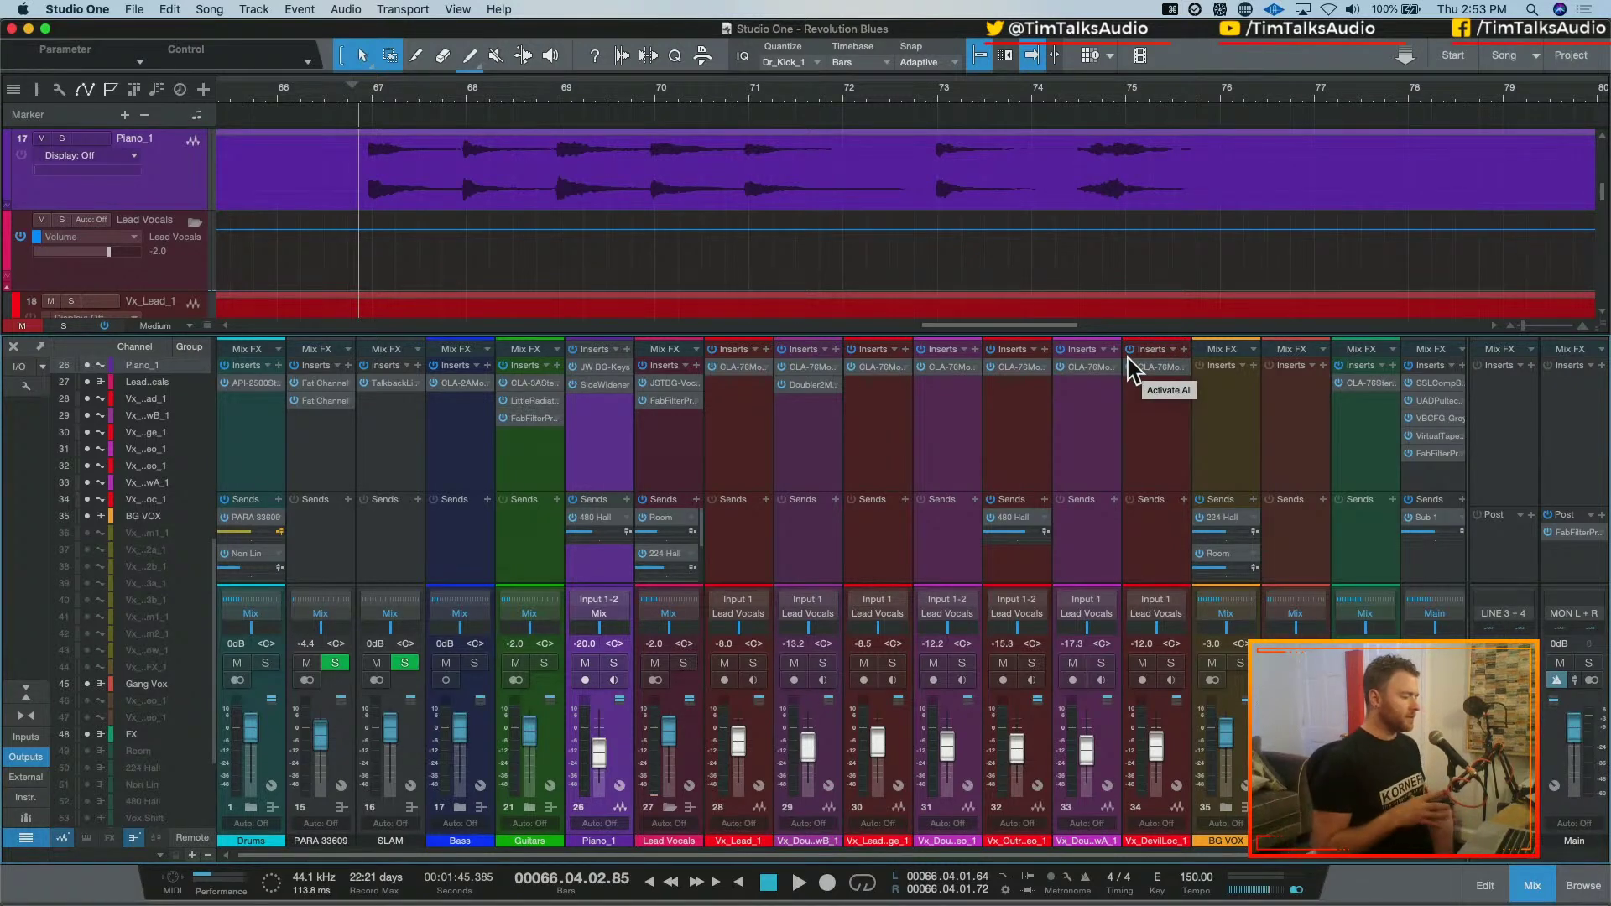
Review the SideWidener insert on Piano_1 and examine the Push setting of its JW BG-Keys insert
click(605, 385)
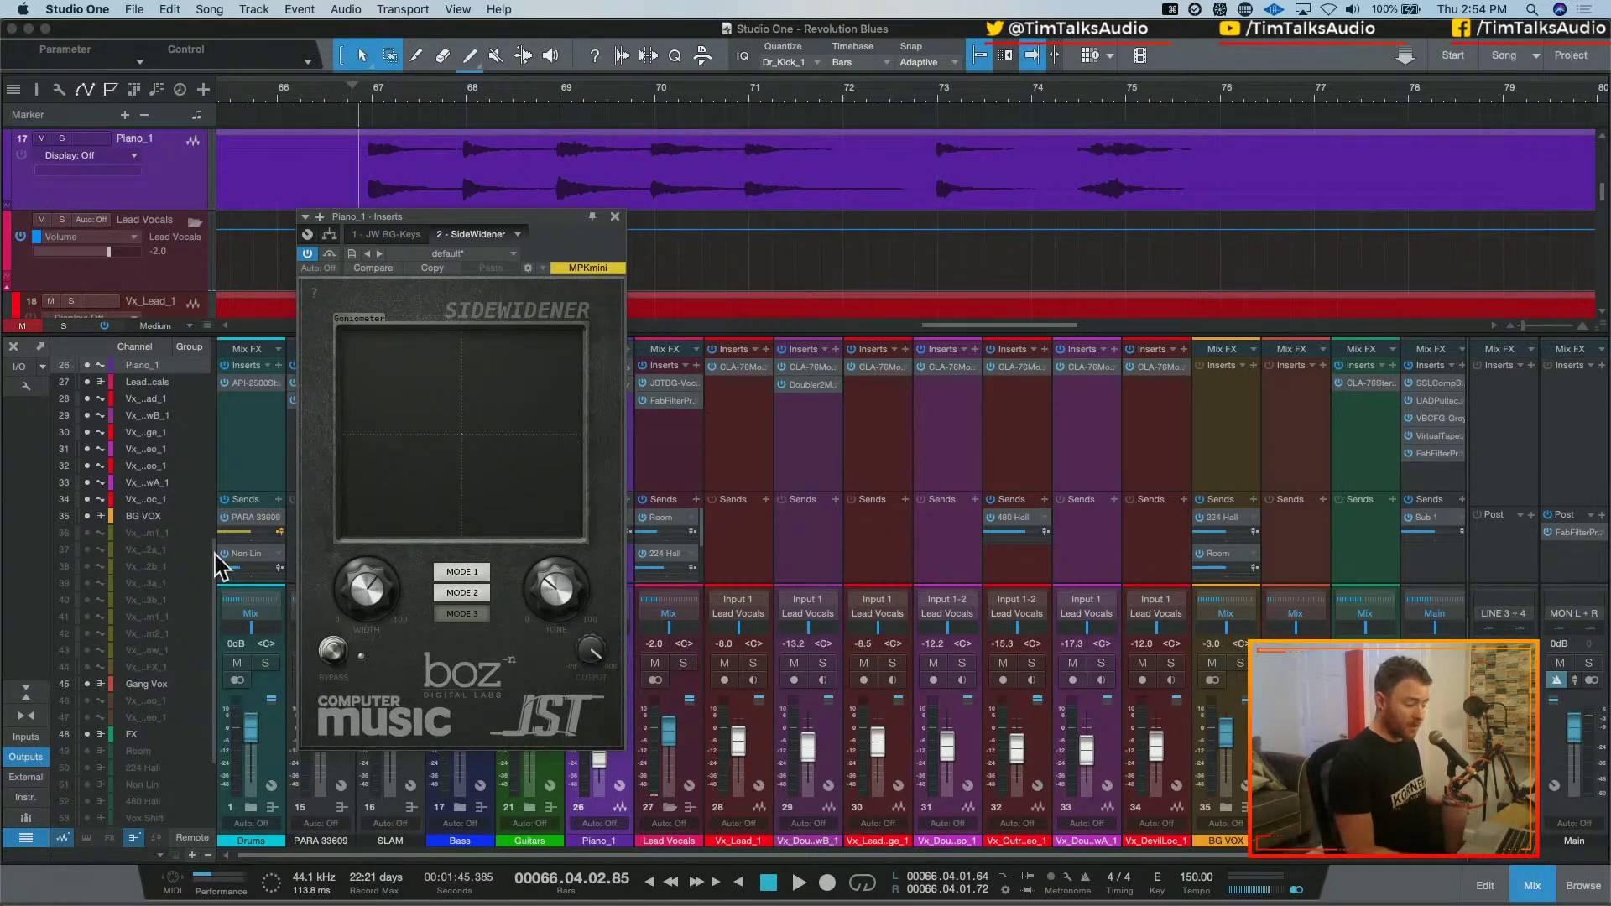
click(617, 220)
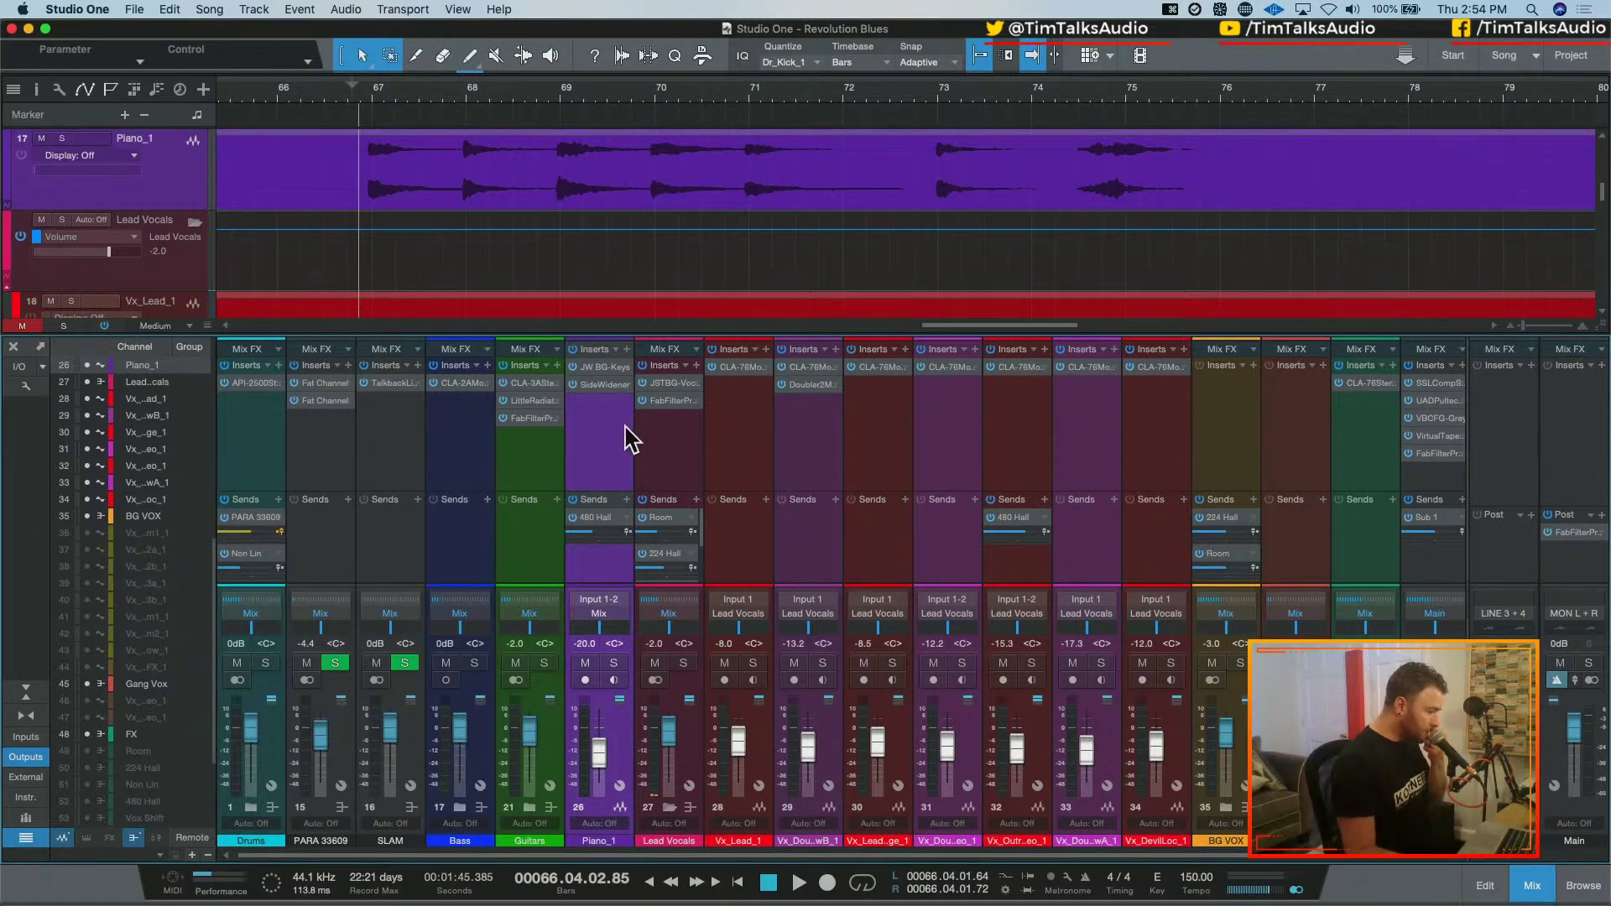
click(605, 368)
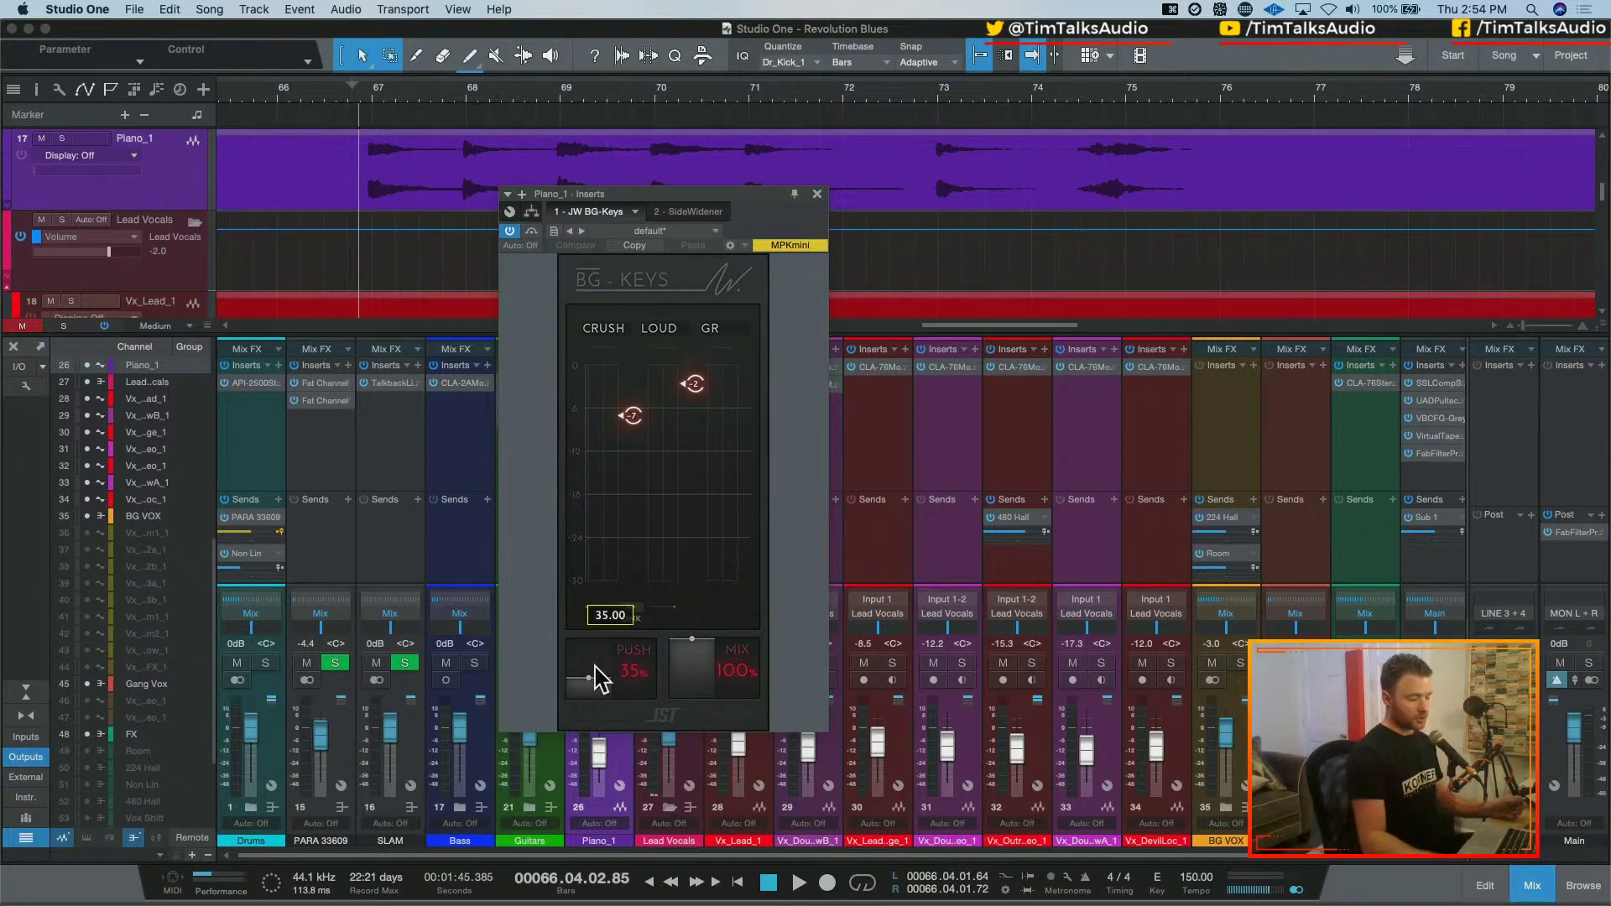
mouse_move(592, 683)
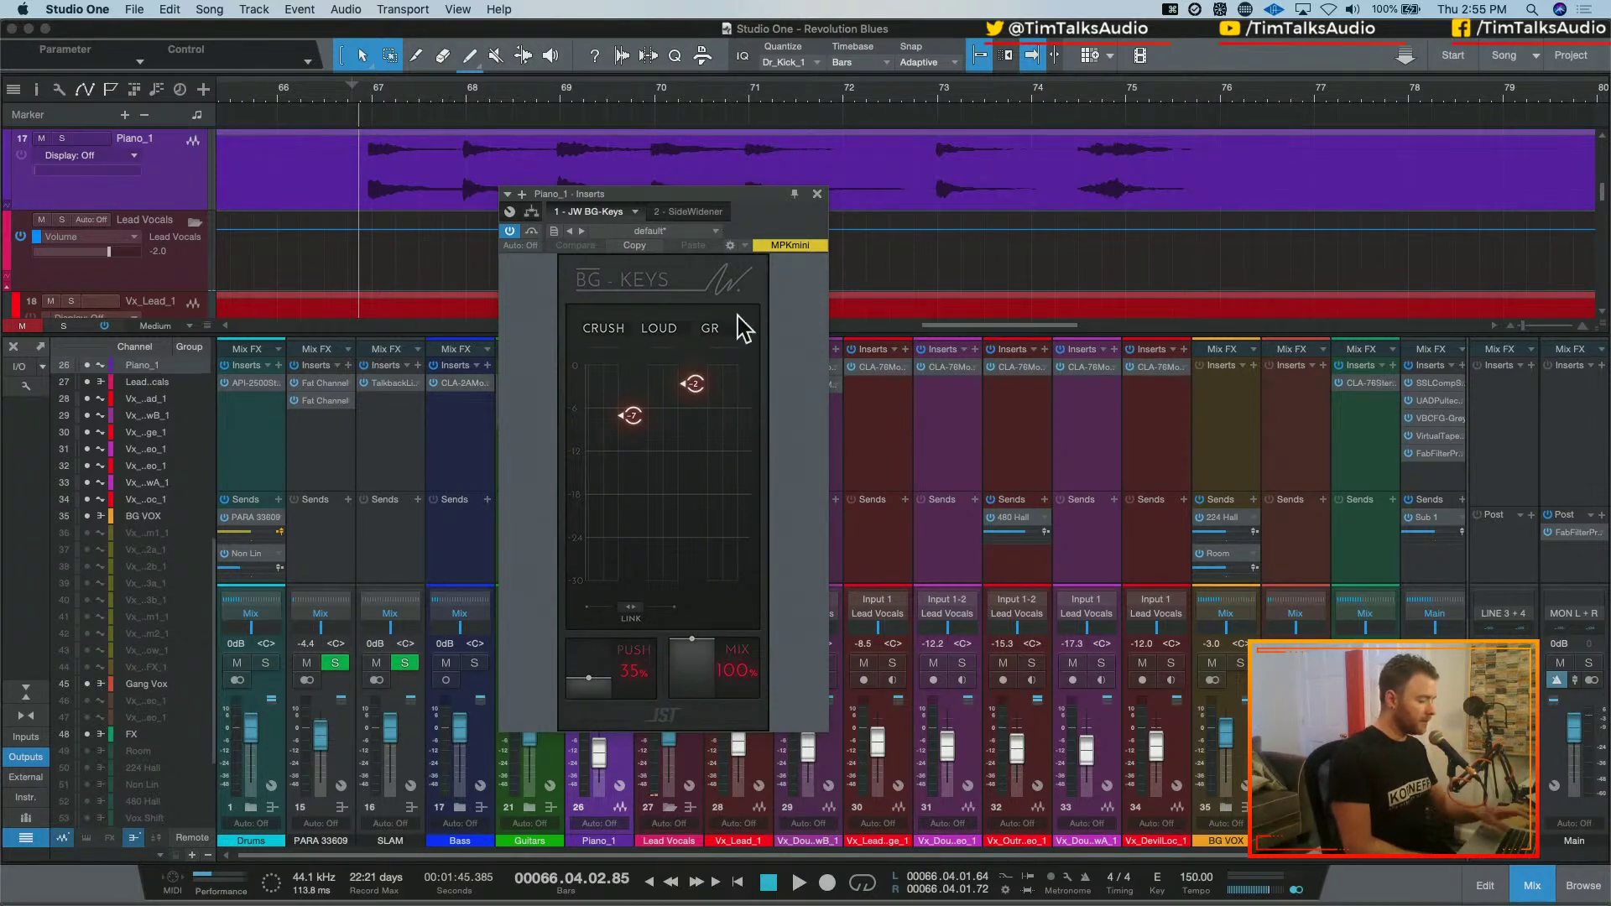
Audition the piano phrase through BG-Keys in the full mix, then solo Piano_1 and replay it from near bar 67
key(space)
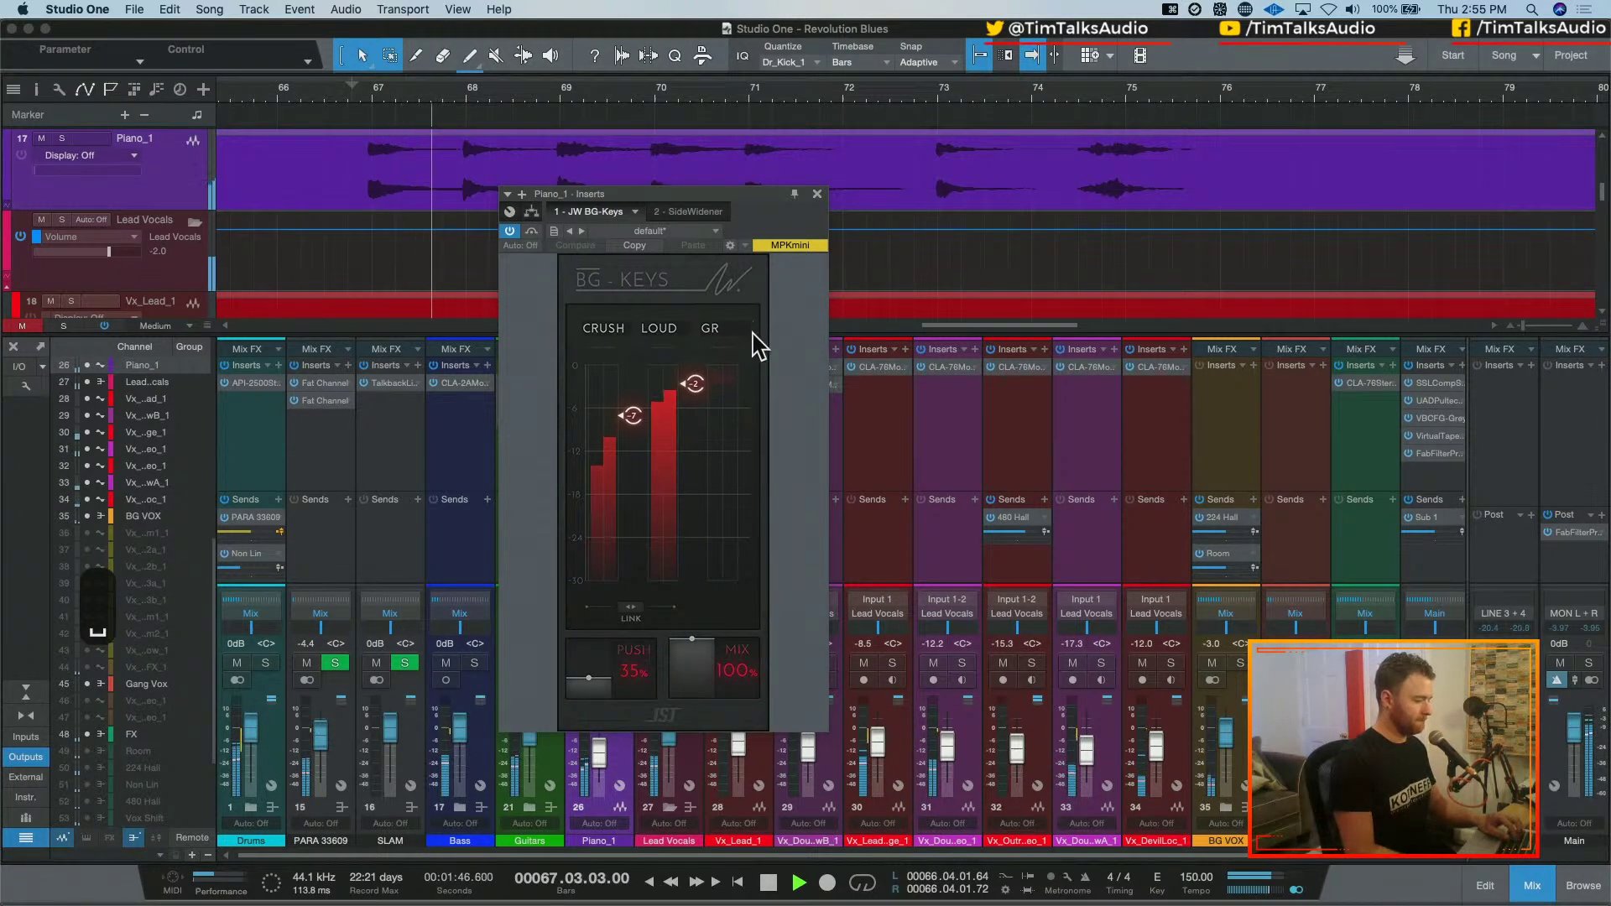
key(s)
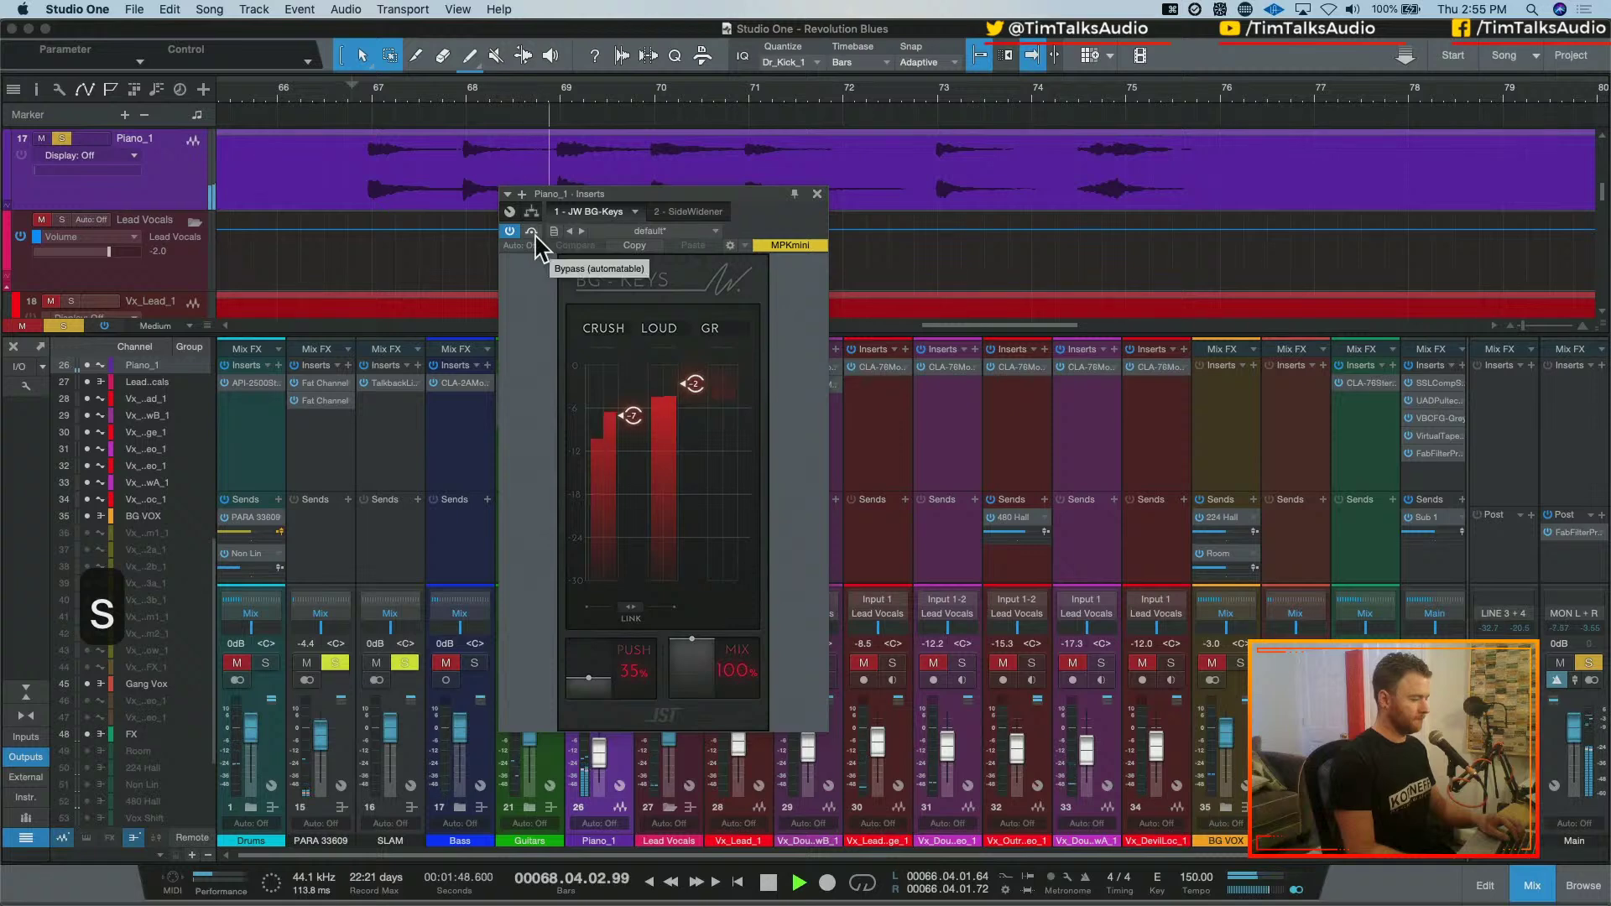
key(space)
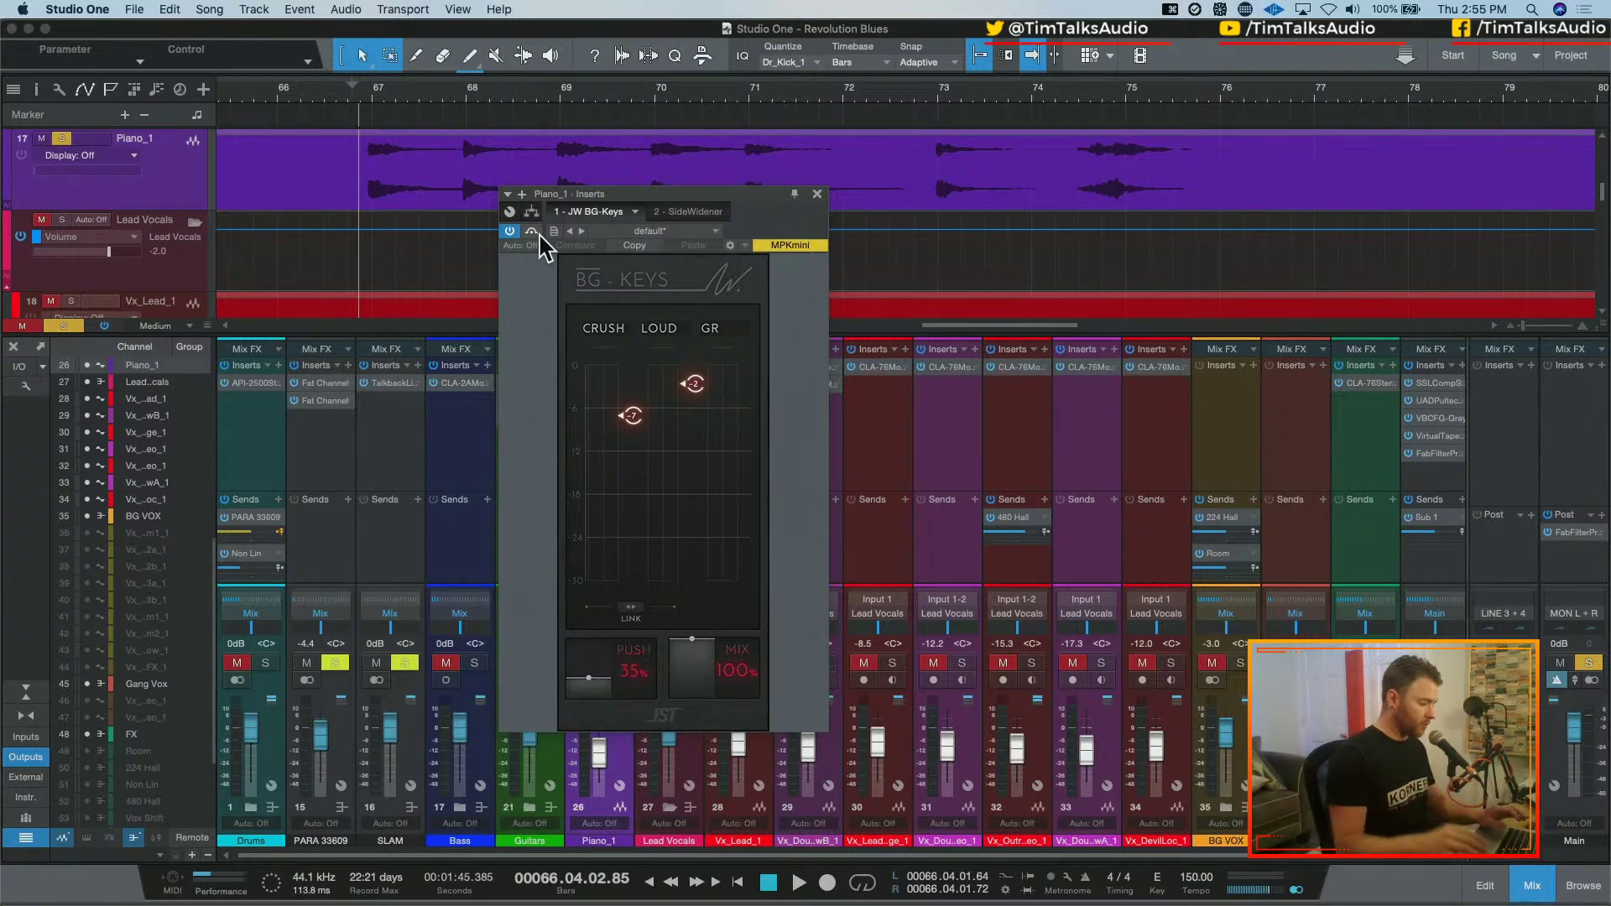
key(space)
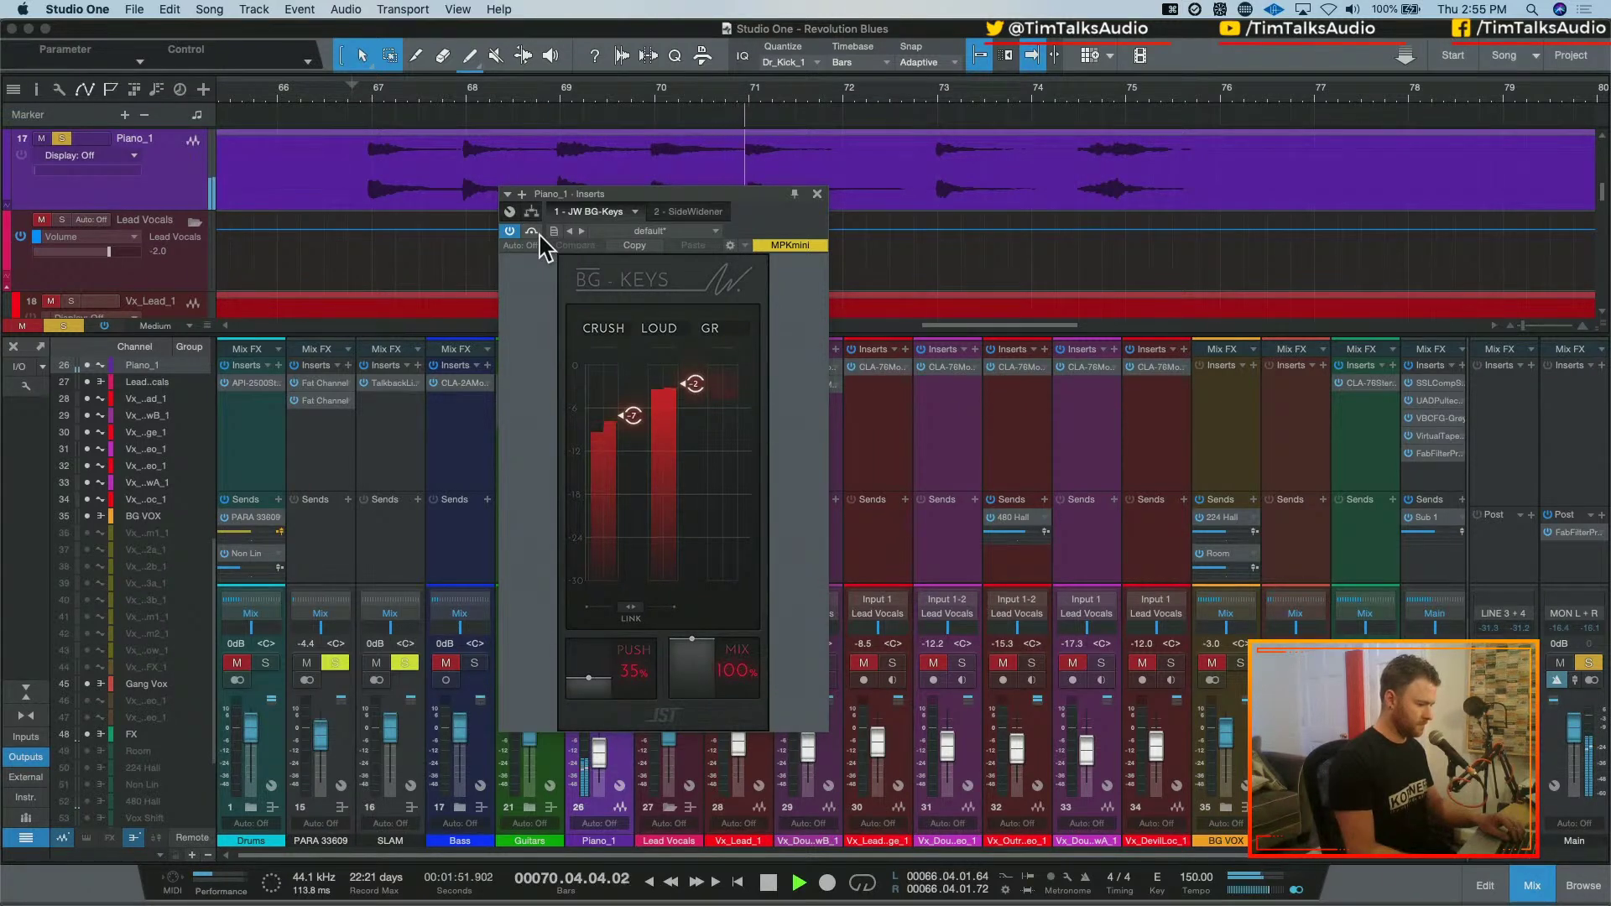
Compare the soloed piano phrase with JW BG-Keys bypassed and active, replaying it from near bar 67
key(space)
click(533, 232)
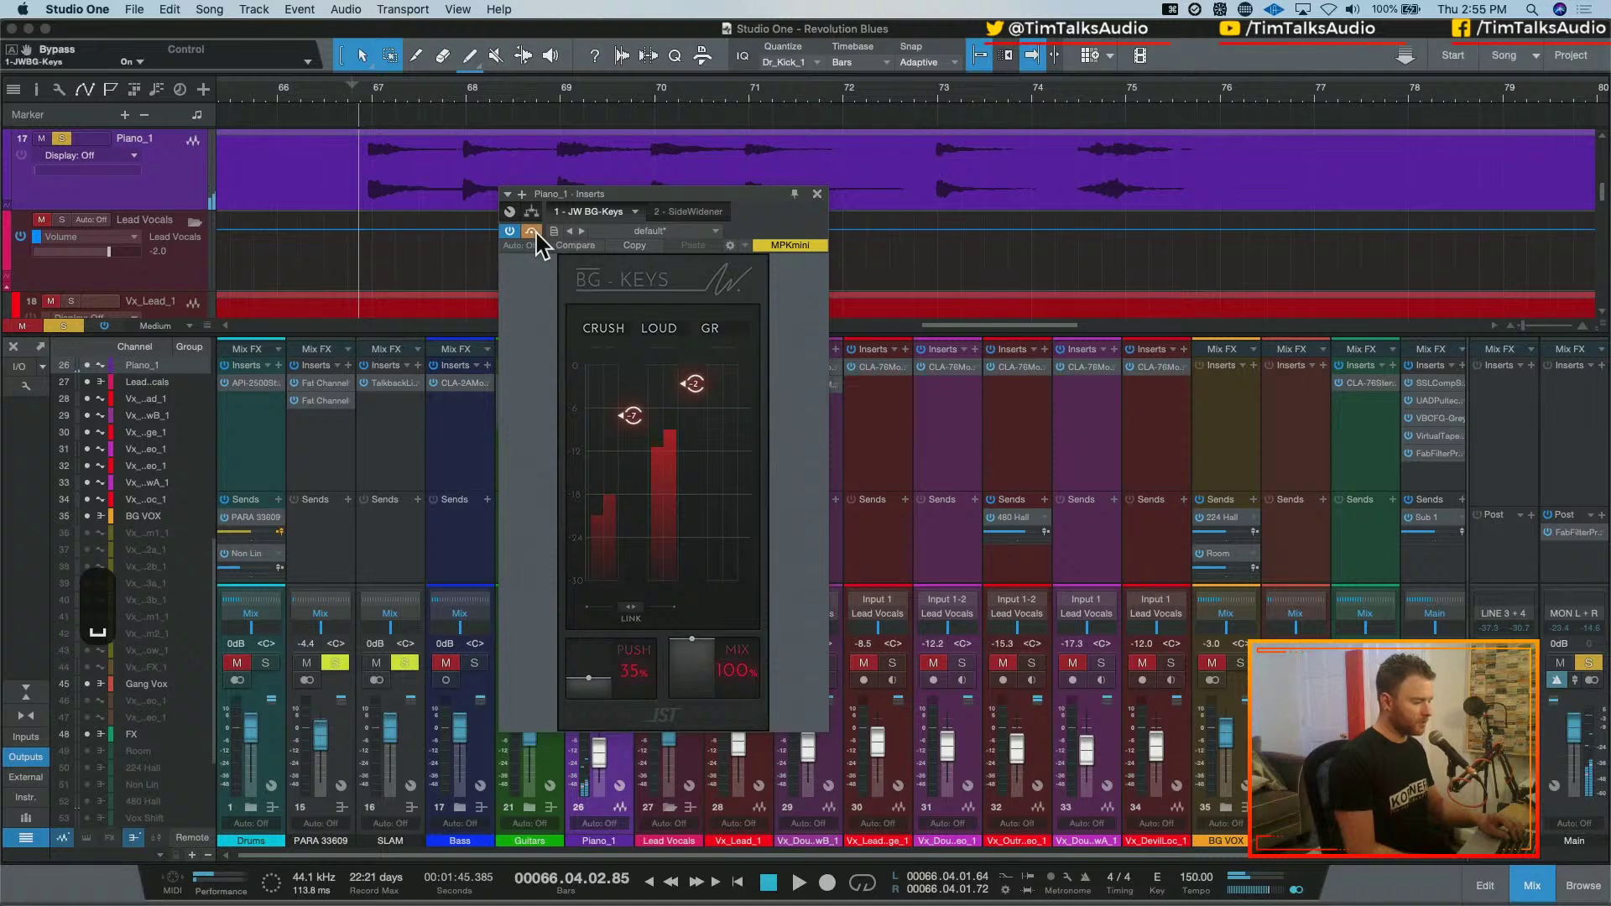
key(space)
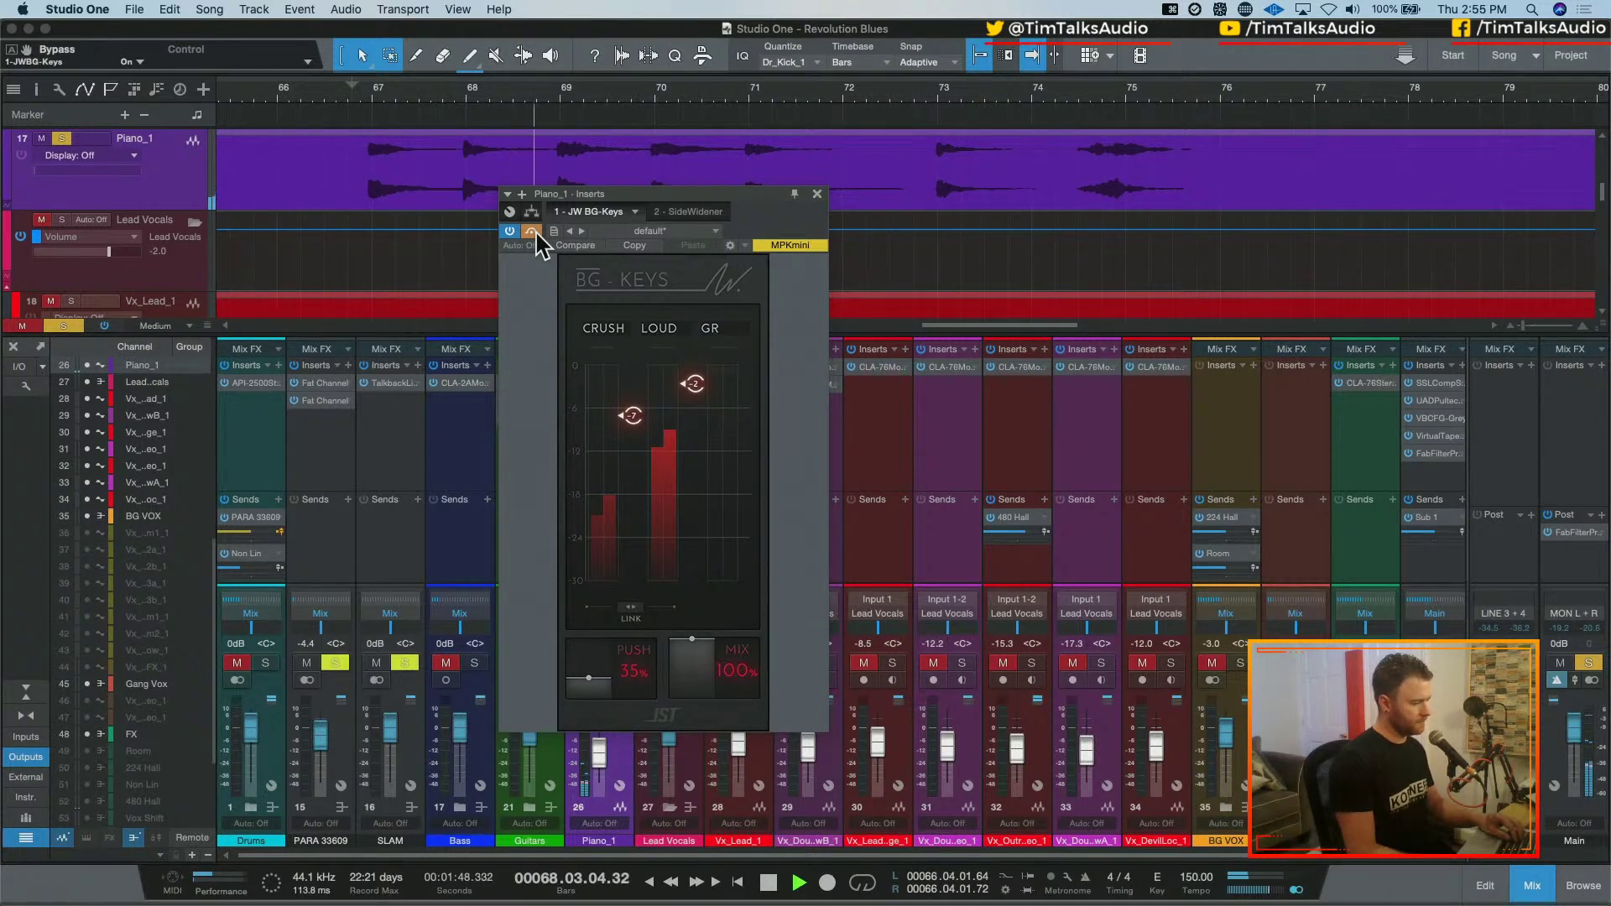
click(534, 232)
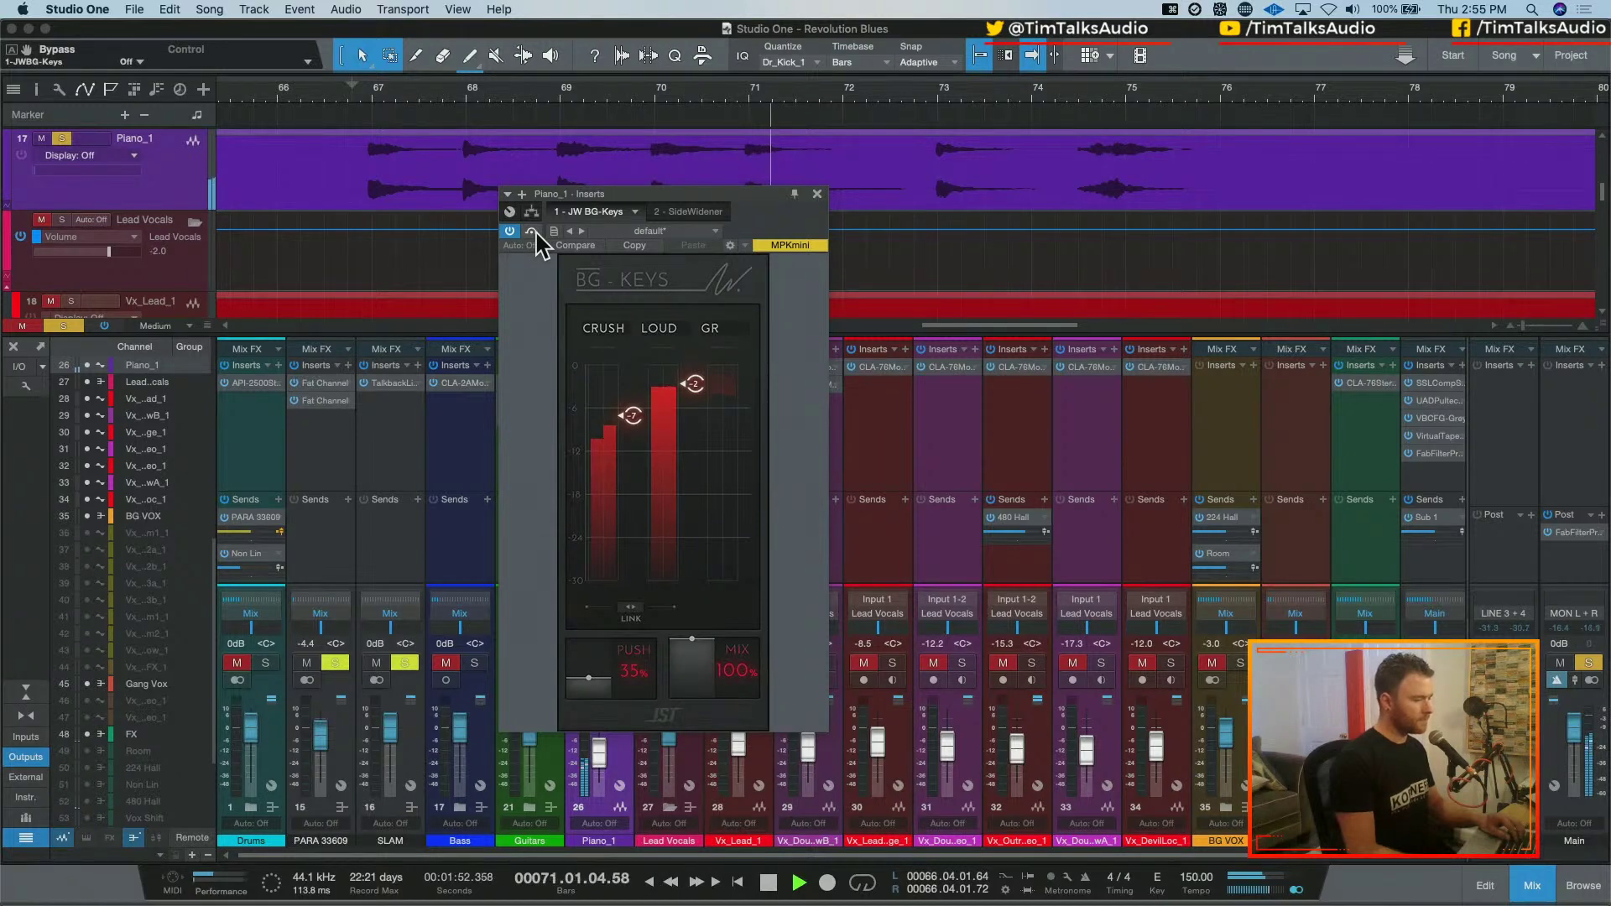
key(space)
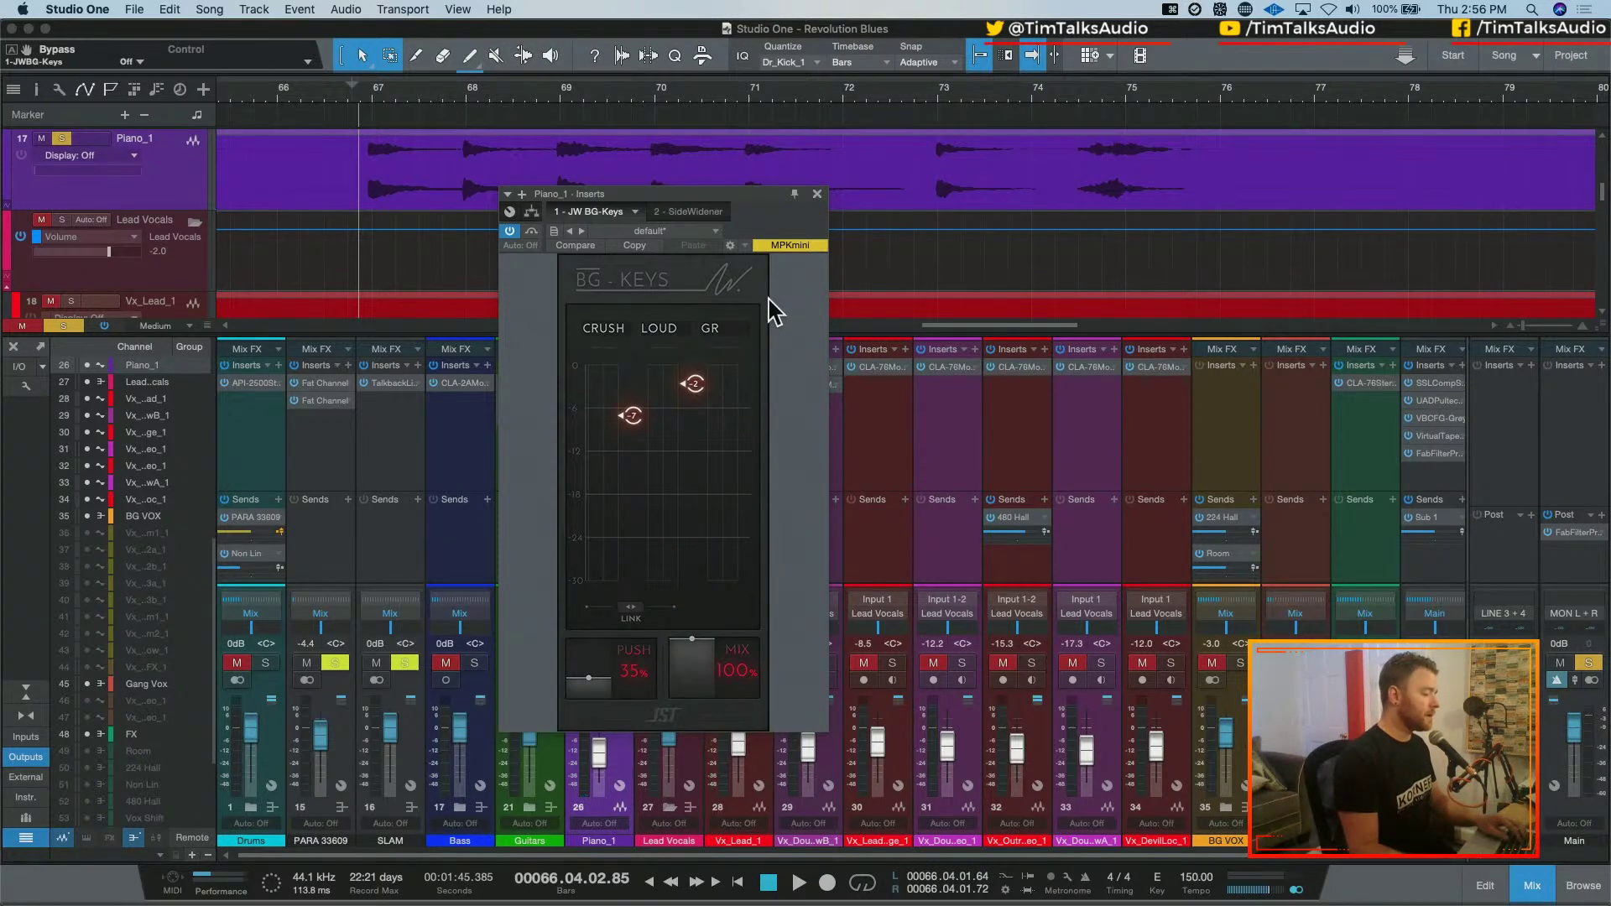
Review the SideWidener insert on Piano_1 and close the insert window
mouse_move(647, 391)
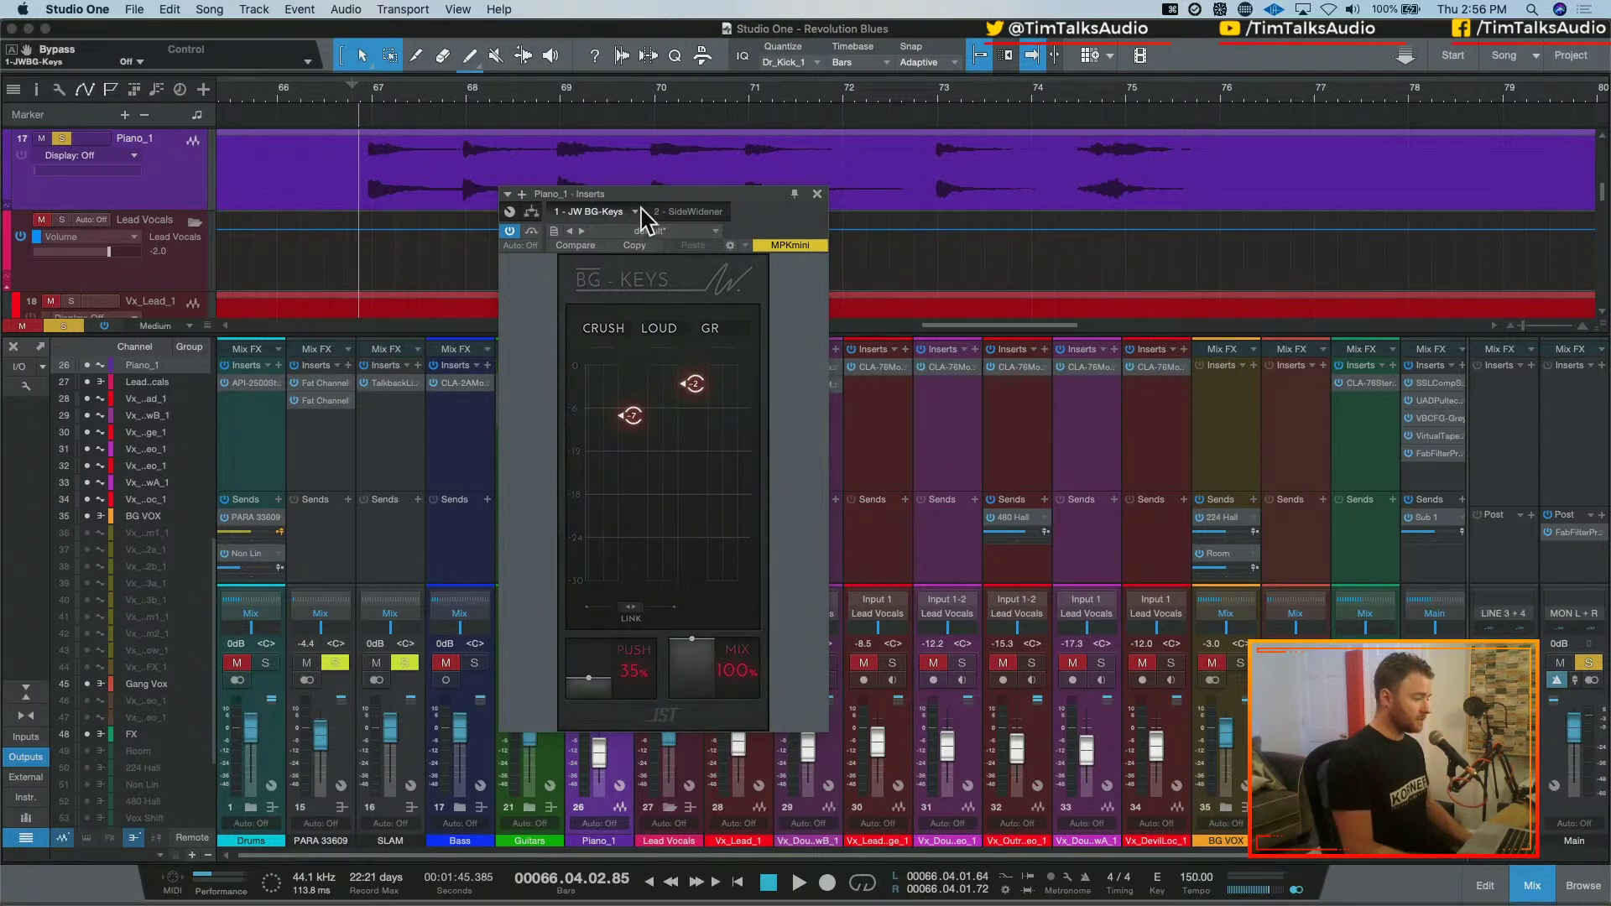
click(684, 212)
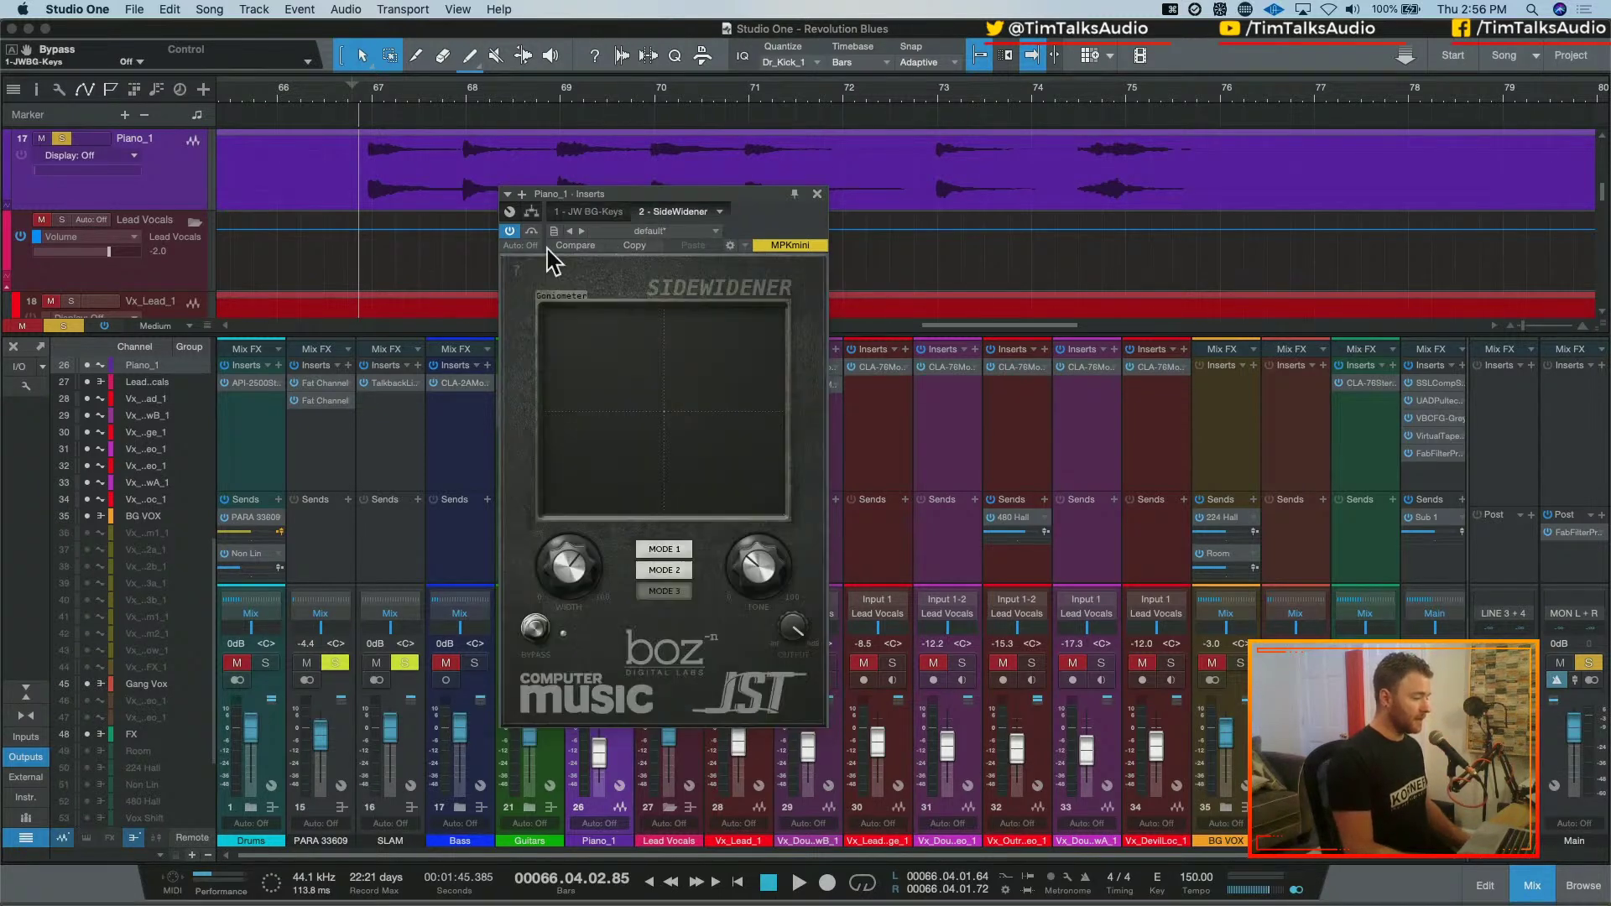
click(817, 194)
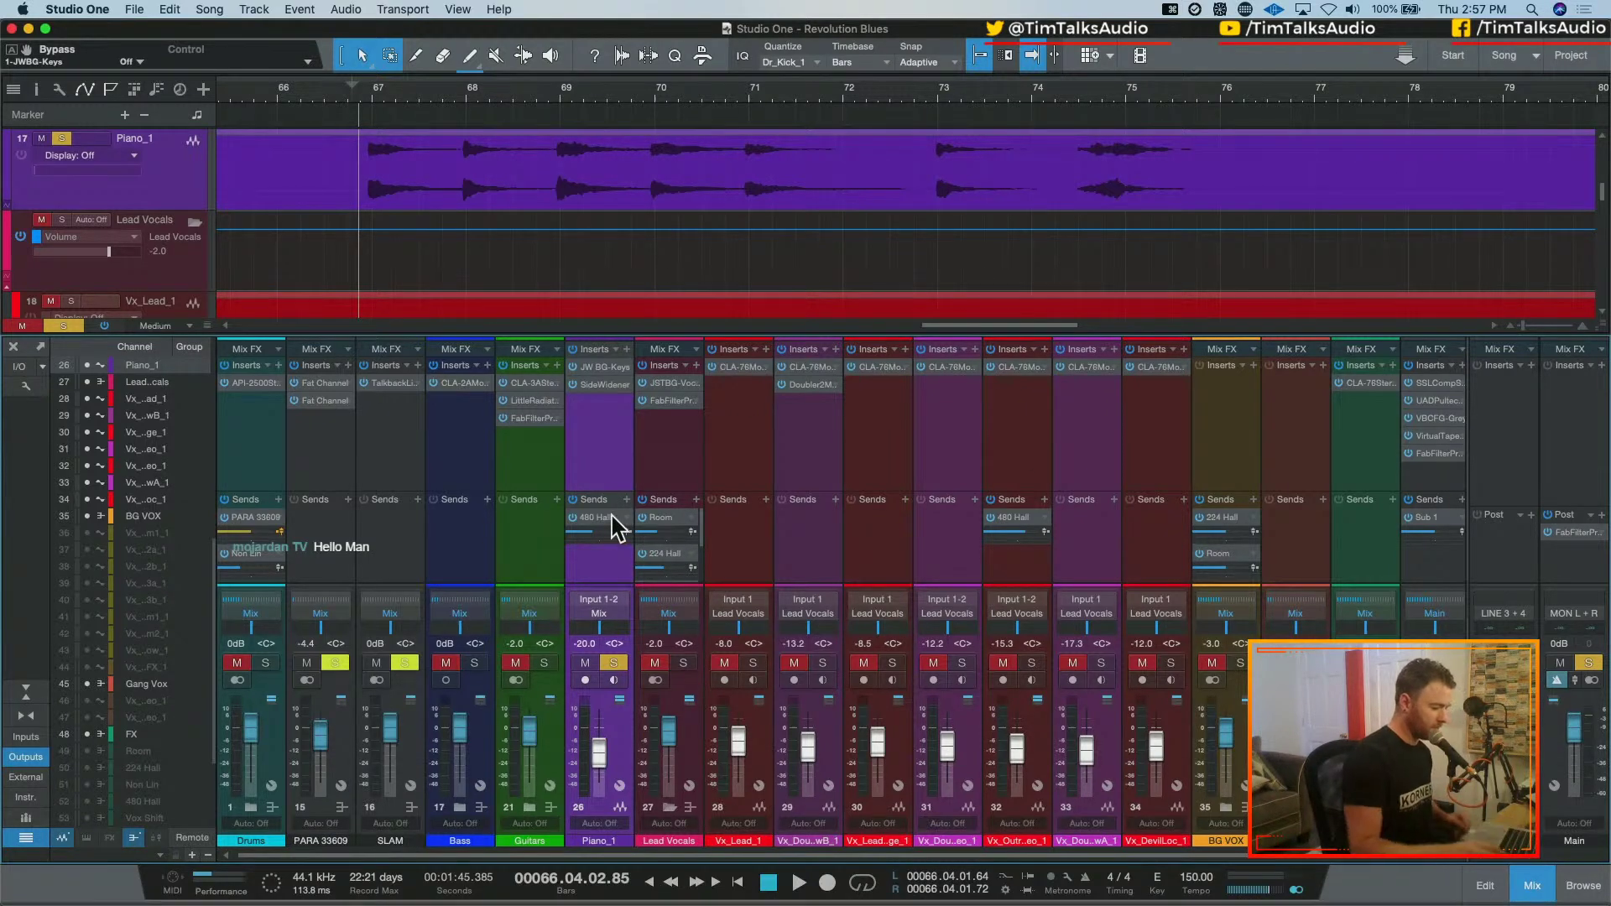
Compare the soloed piano phrase with Piano_1's 480 Hall send muted and active
key(s)
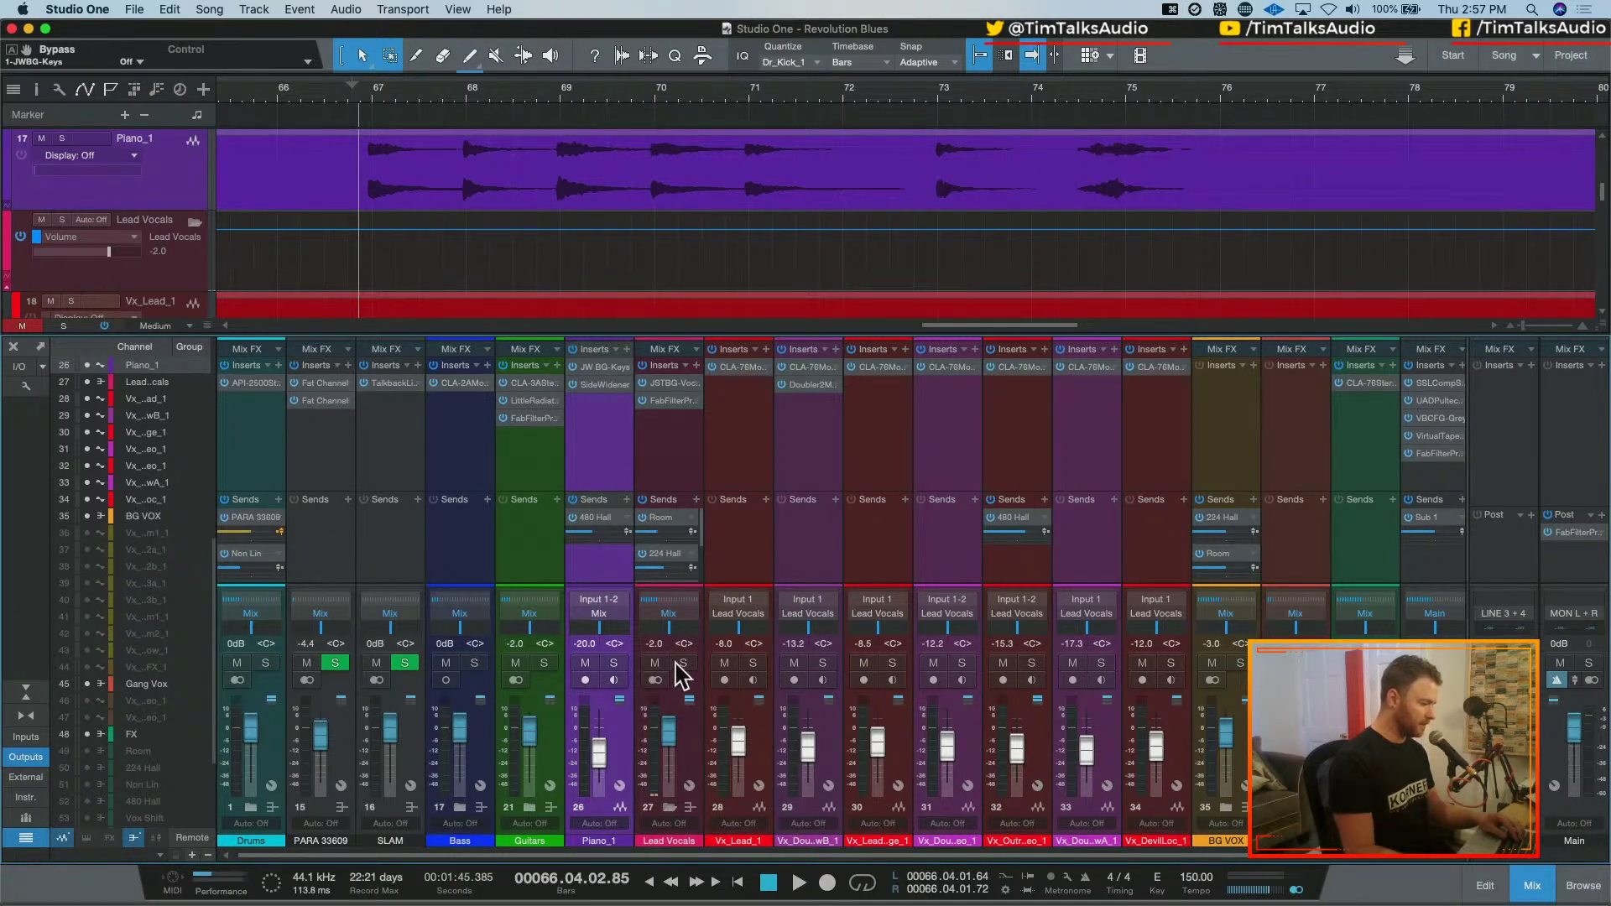
click(573, 518)
key(s)
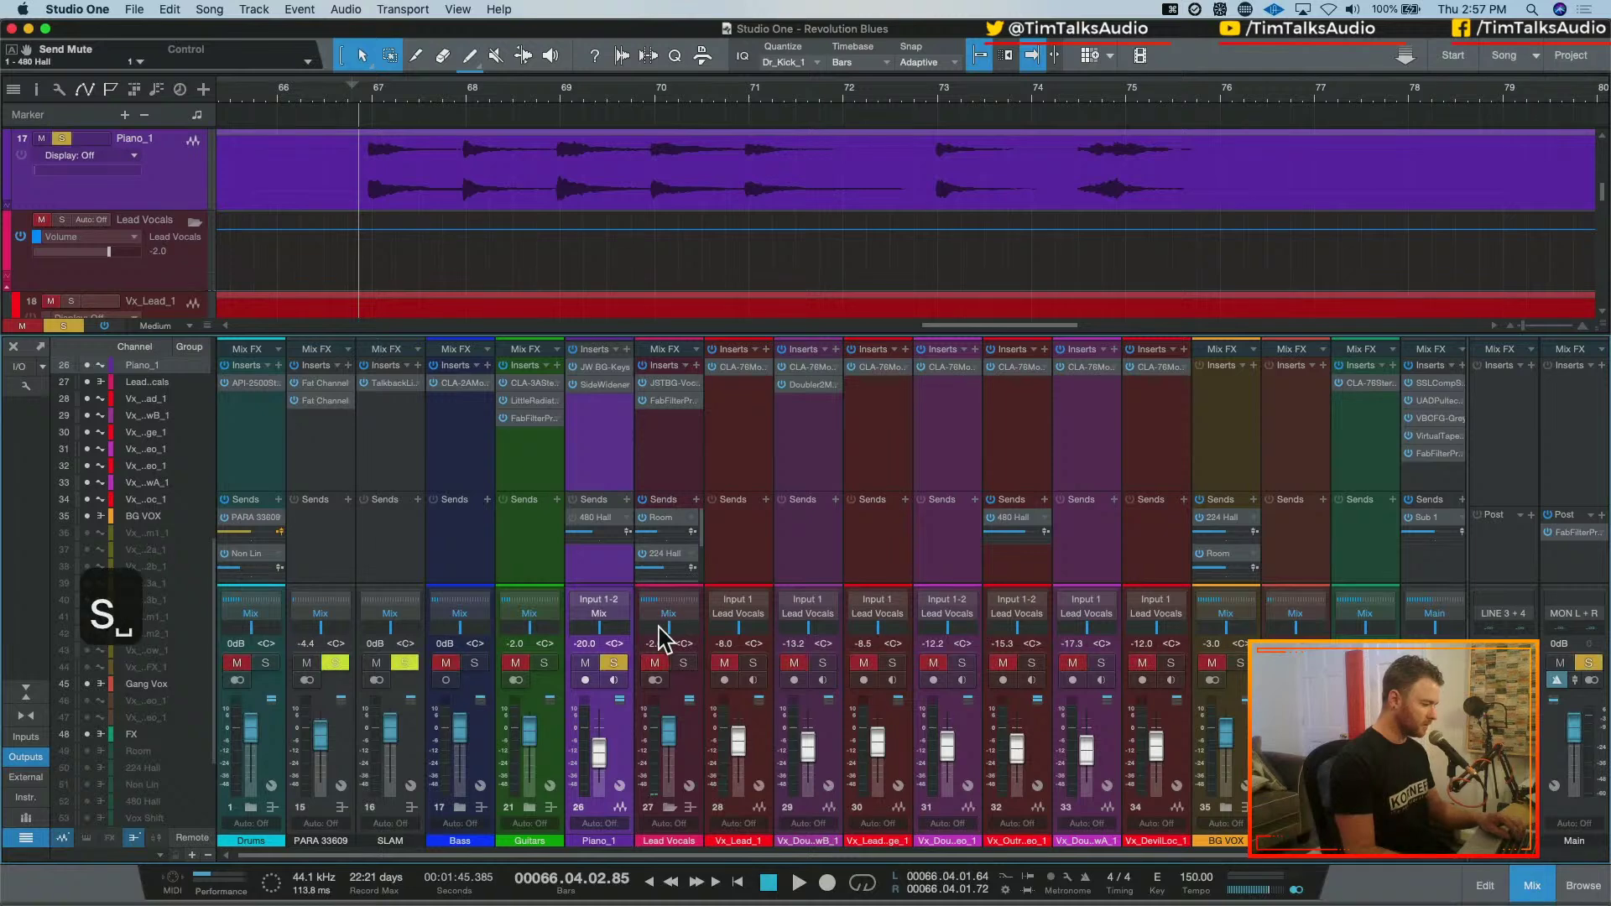
key(space)
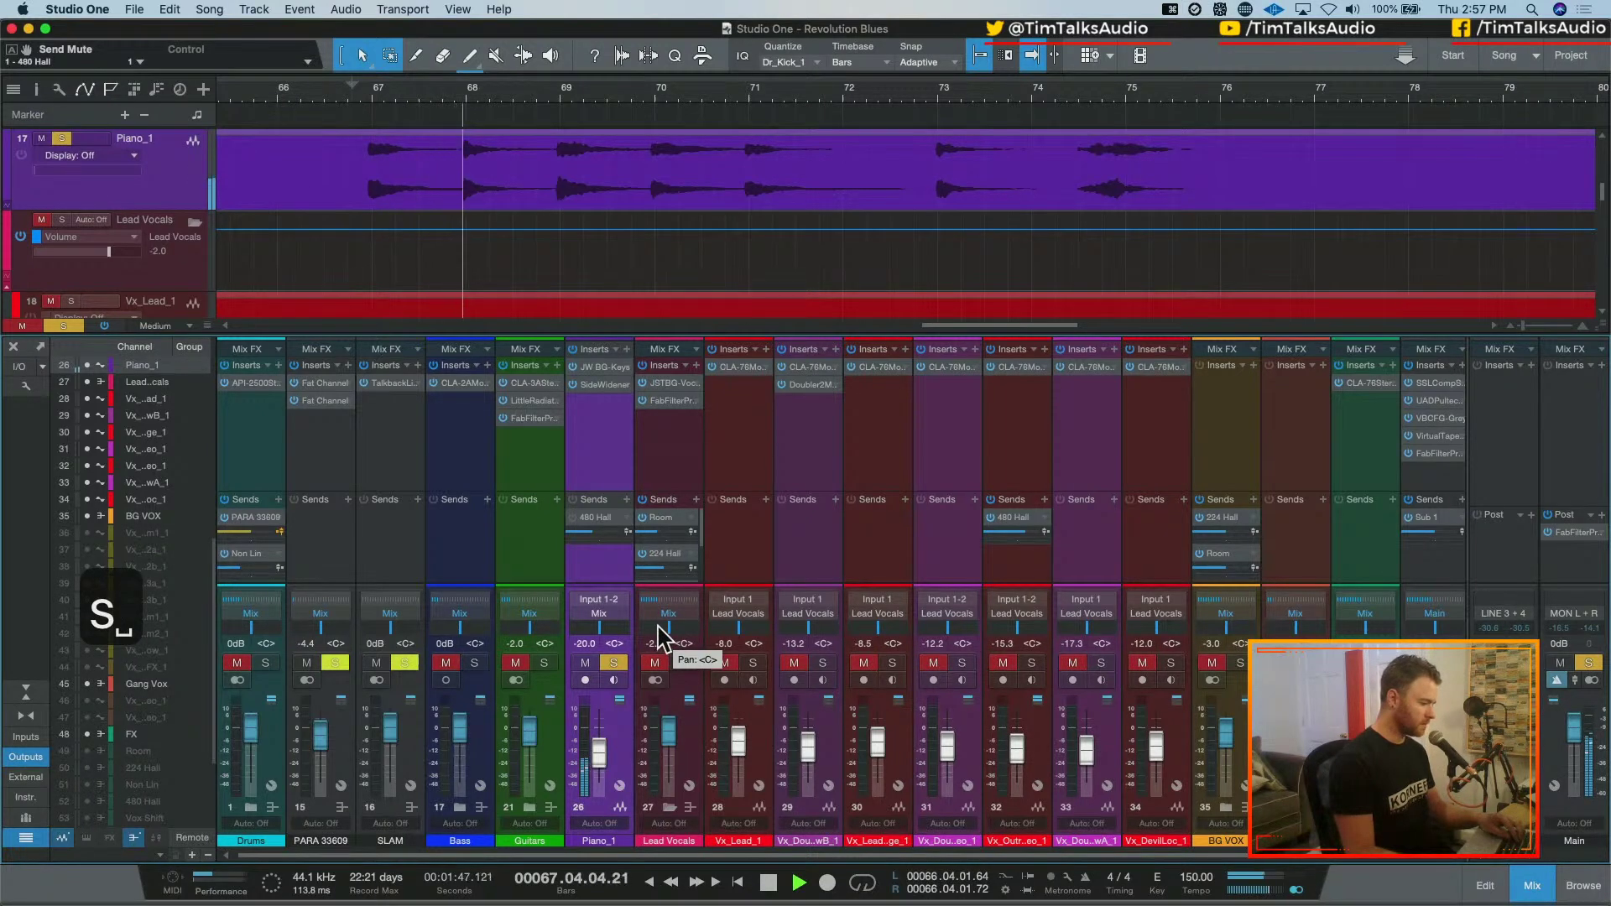
click(574, 518)
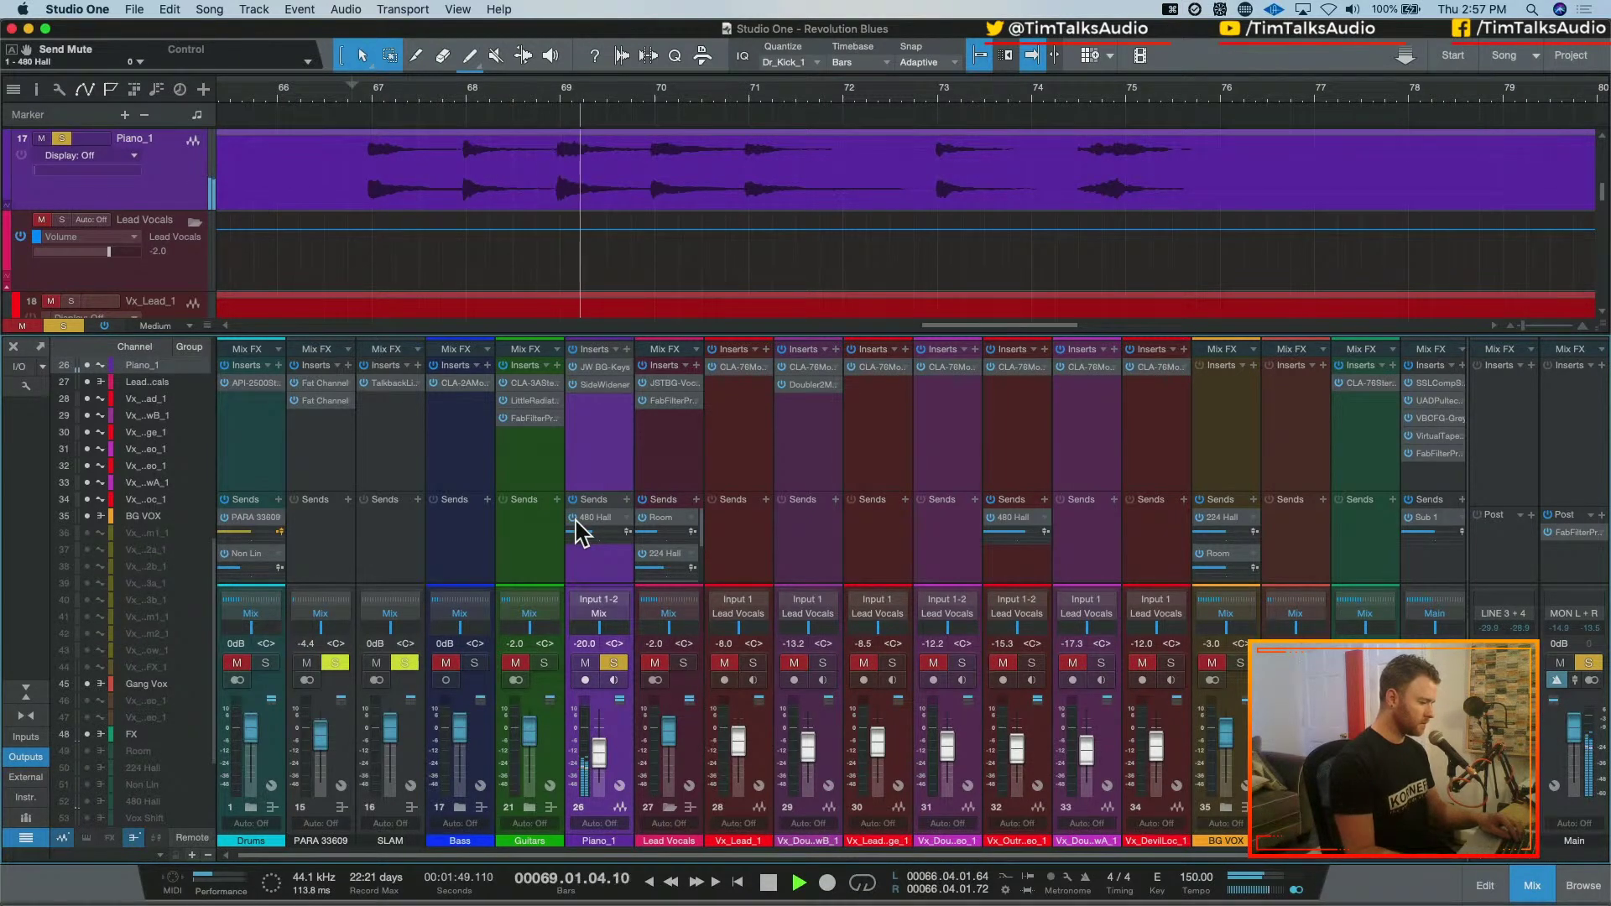
key(space)
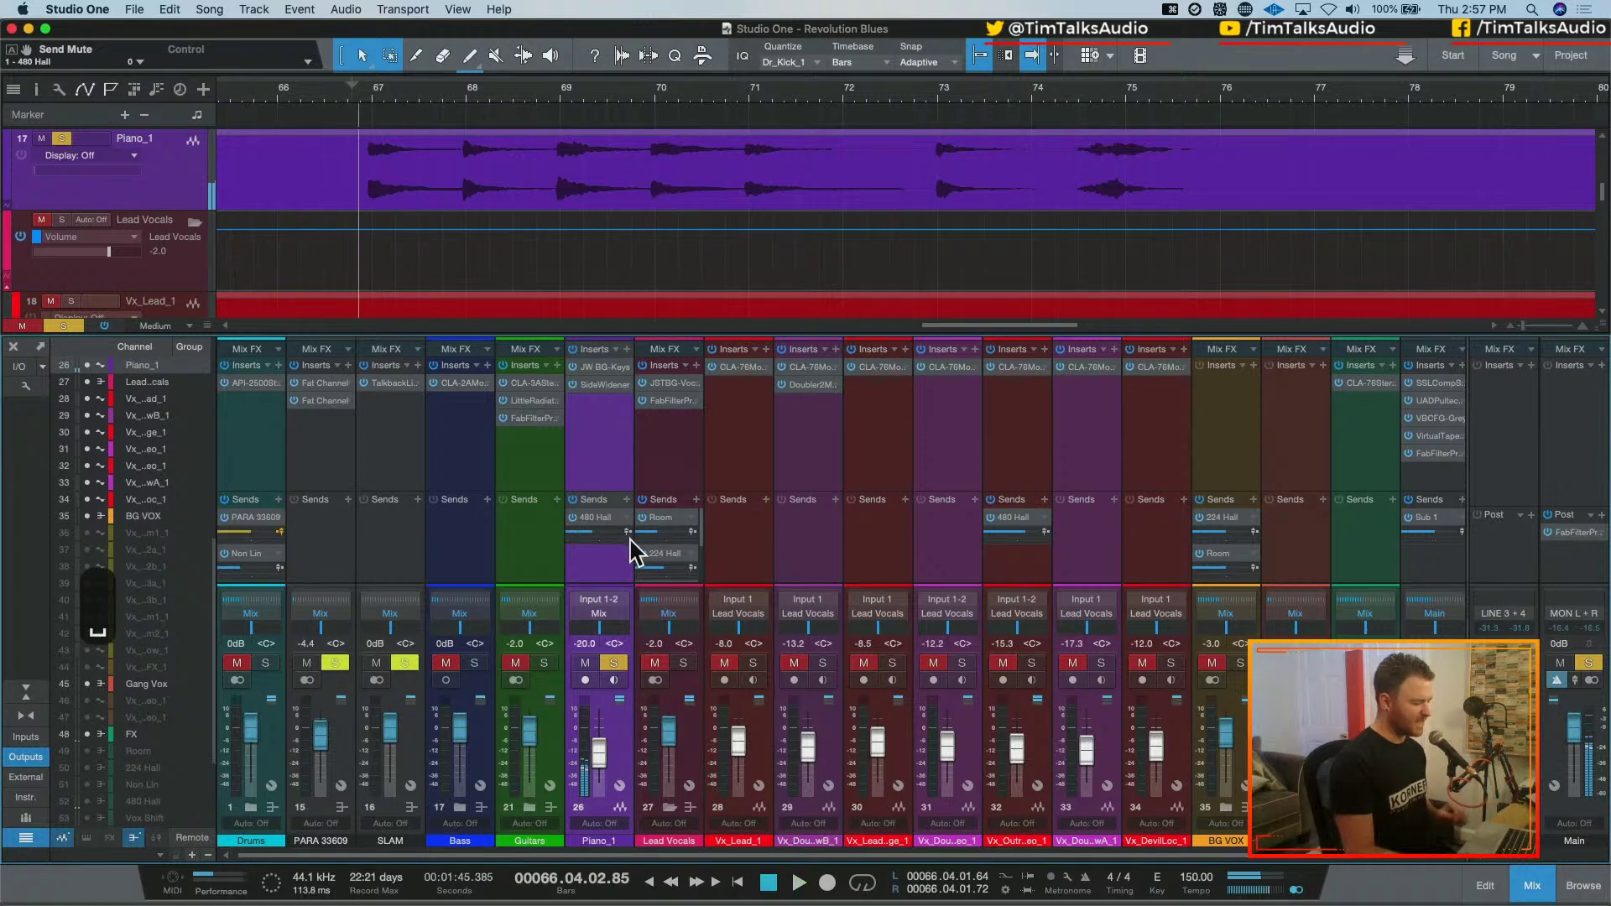
Unsolo Piano_1 and audition the end of the piano phrase in the full mix from between bars 70 and 71
click(615, 665)
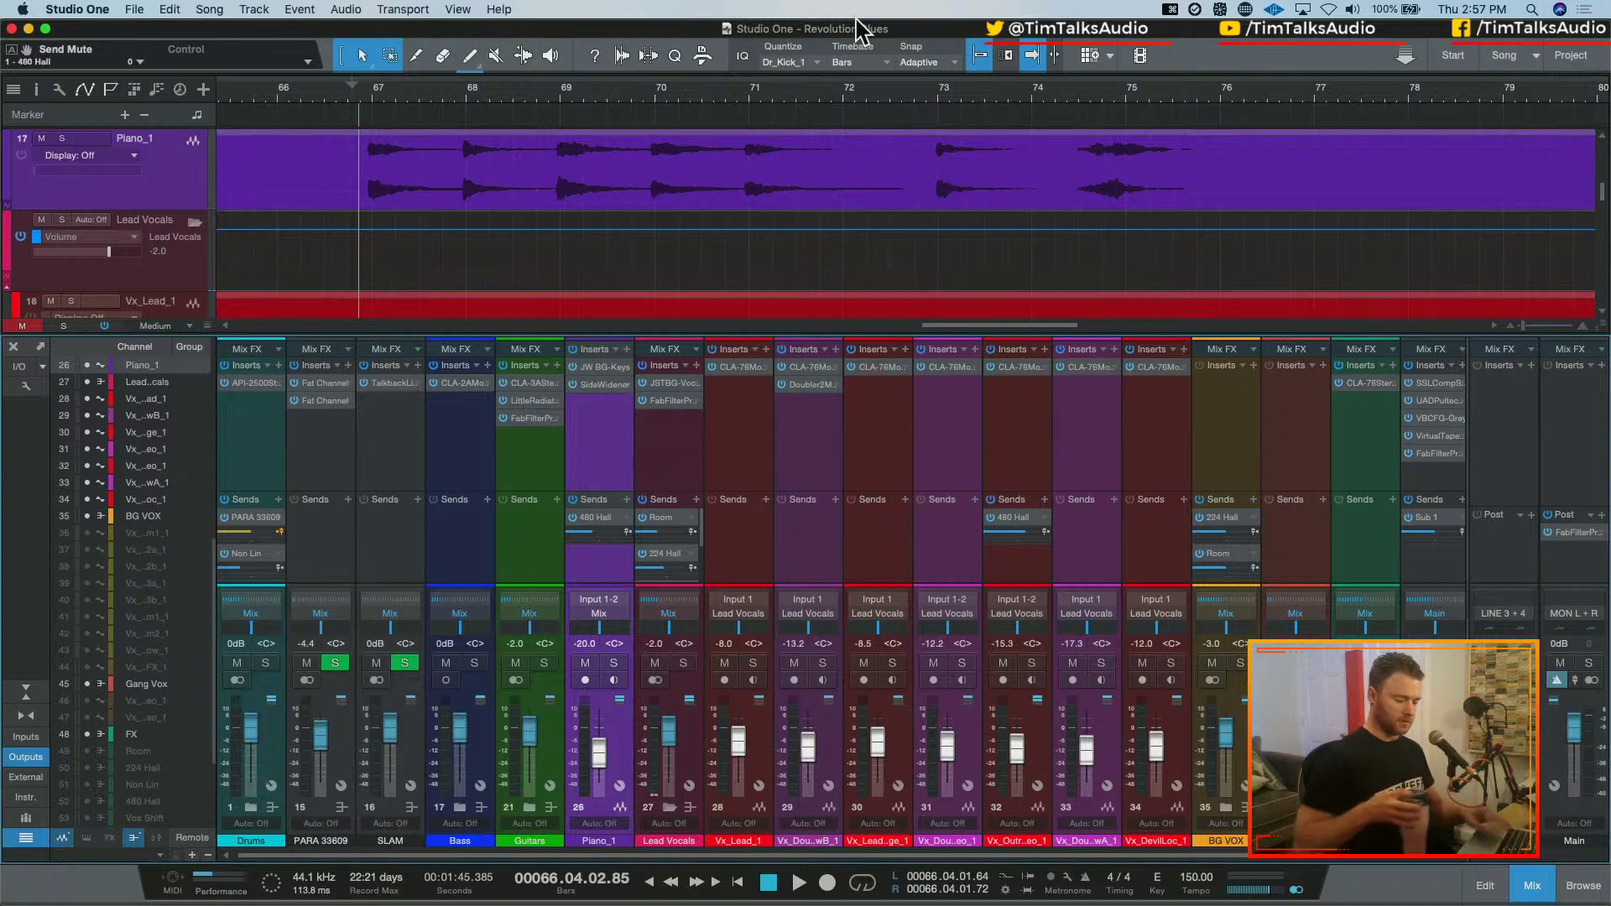
click(720, 92)
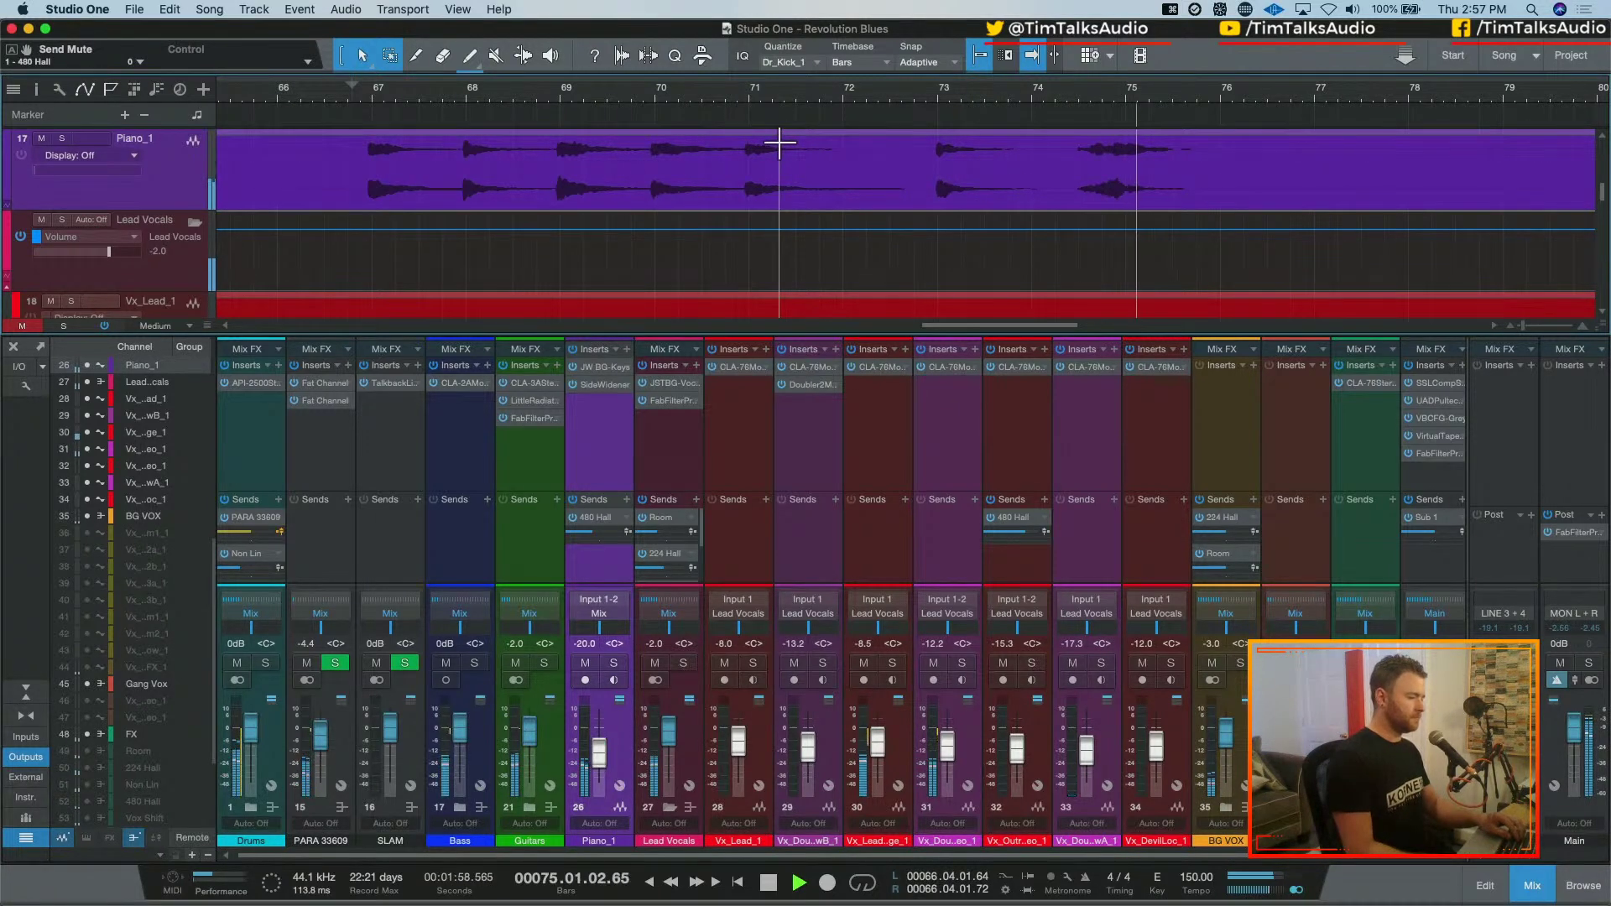
key(space)
Show Piano_1's volume automation, add points before and after the last piano hit, and lower the level between them to -22.0 dB at bar 75
key(a)
key(a)
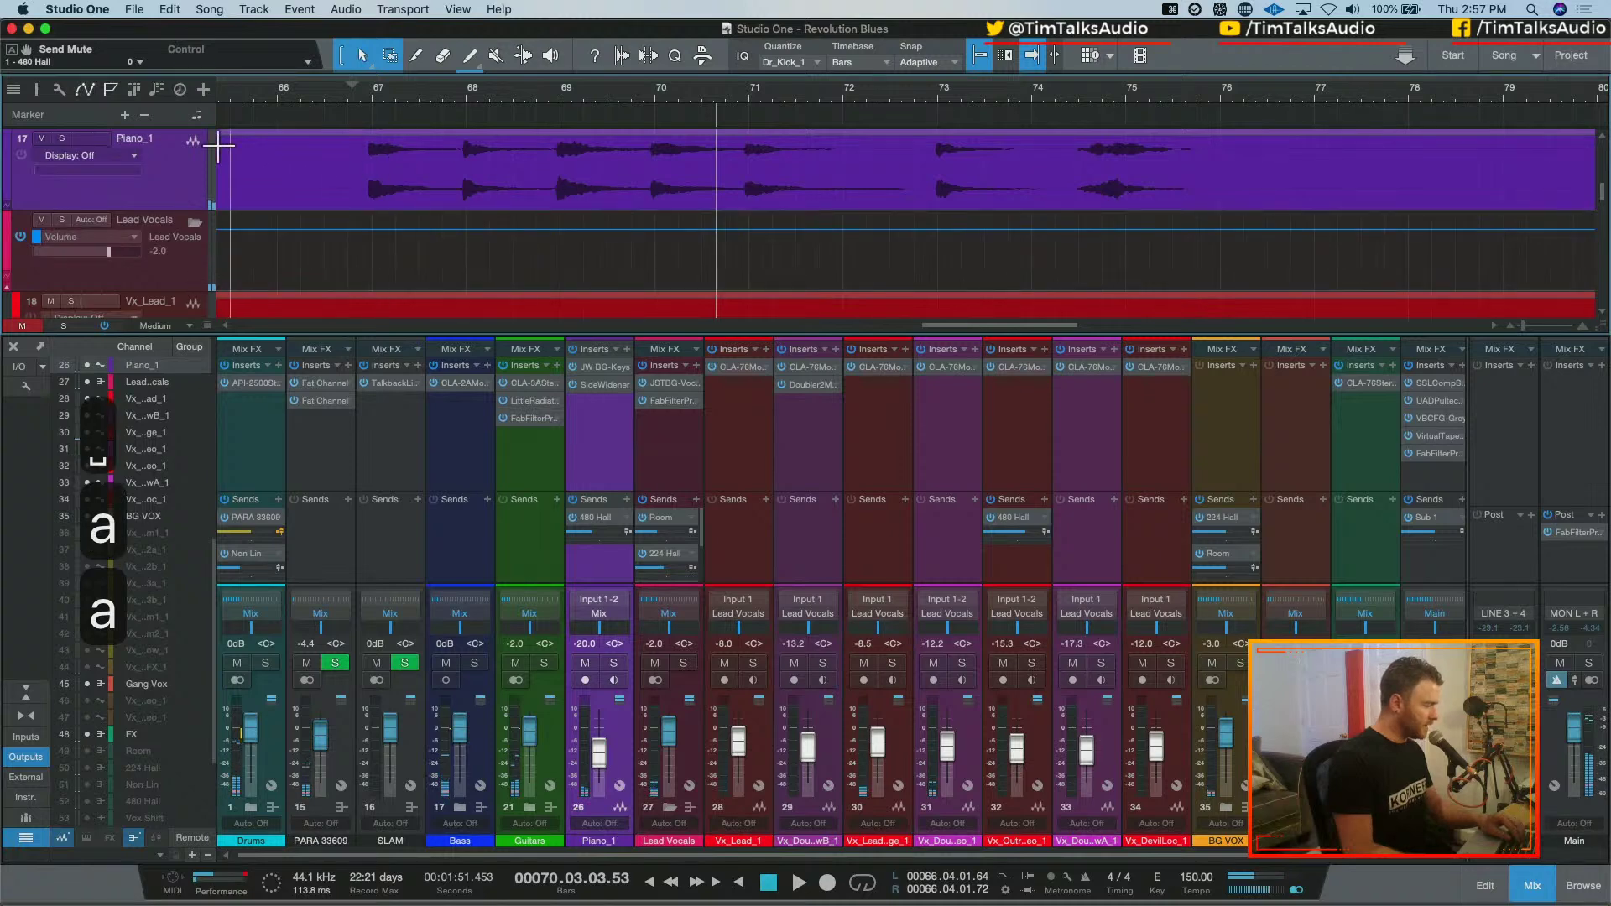
click(130, 156)
click(130, 192)
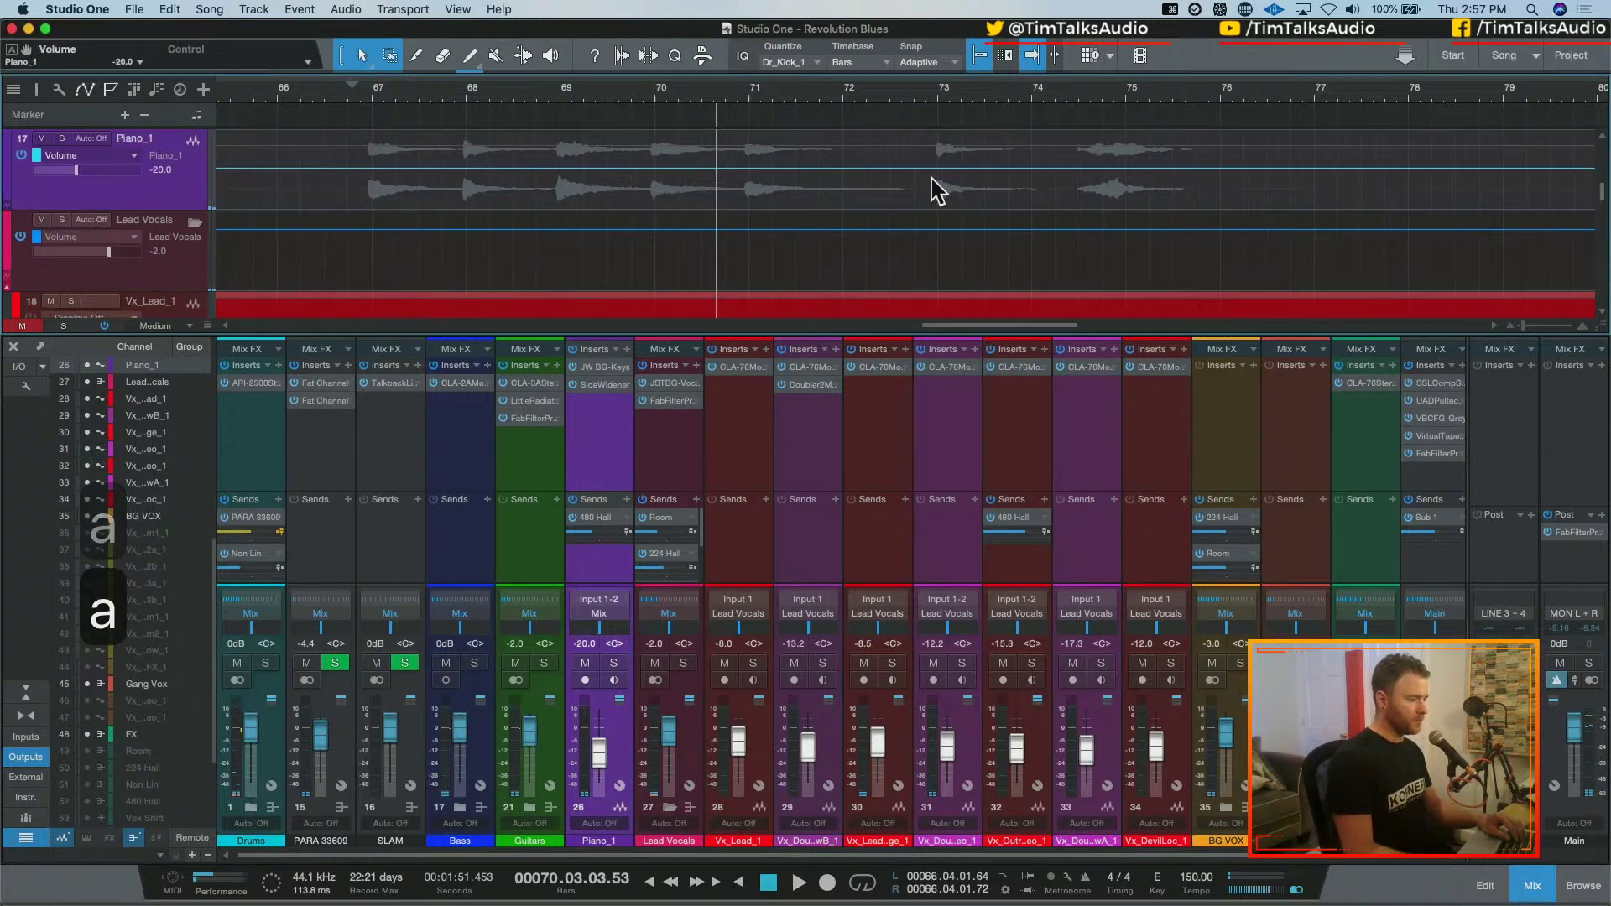
click(1066, 169)
click(1208, 168)
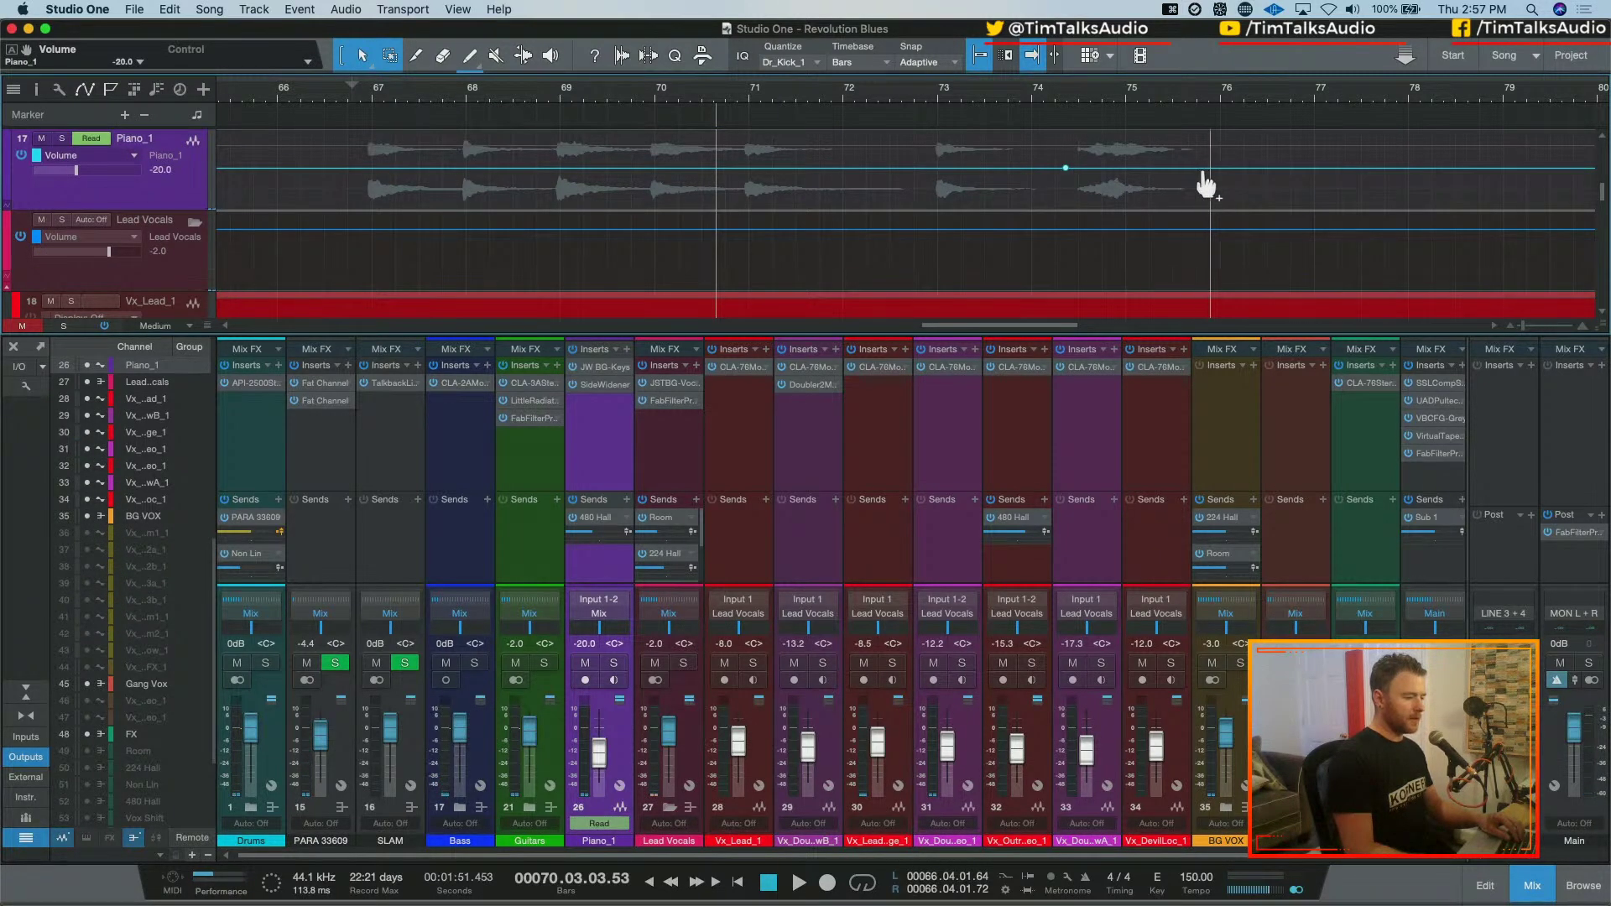
drag(1141, 143, 1143, 155)
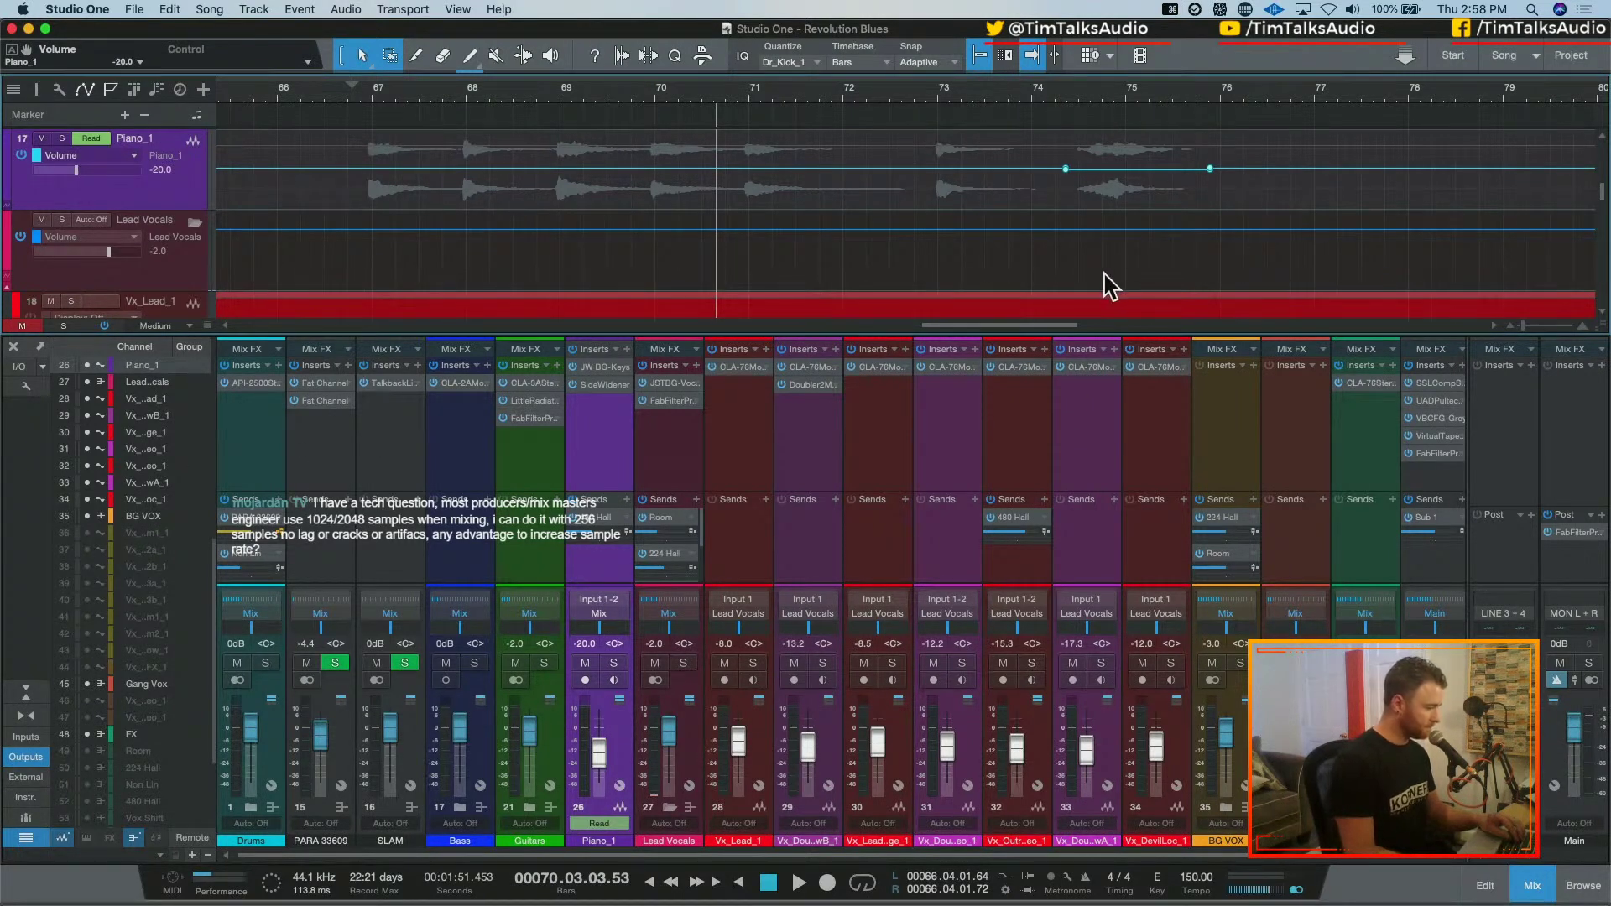
Audition the volume dip in the full mix, then lower its middle point further and shift it slightly before bar 75
key(space)
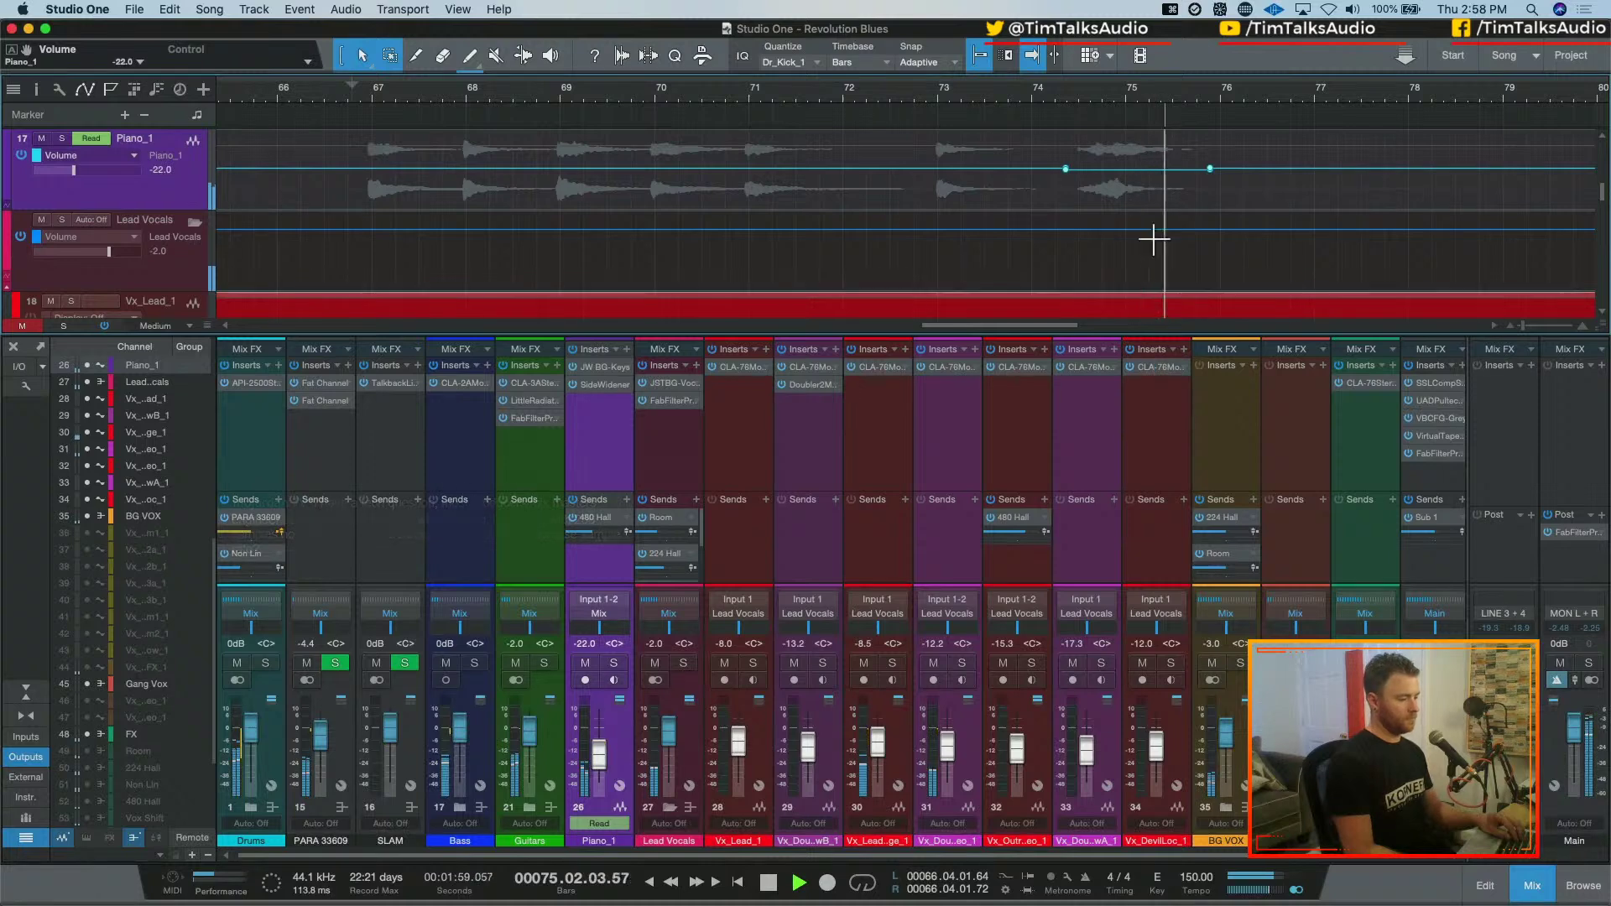
key(space)
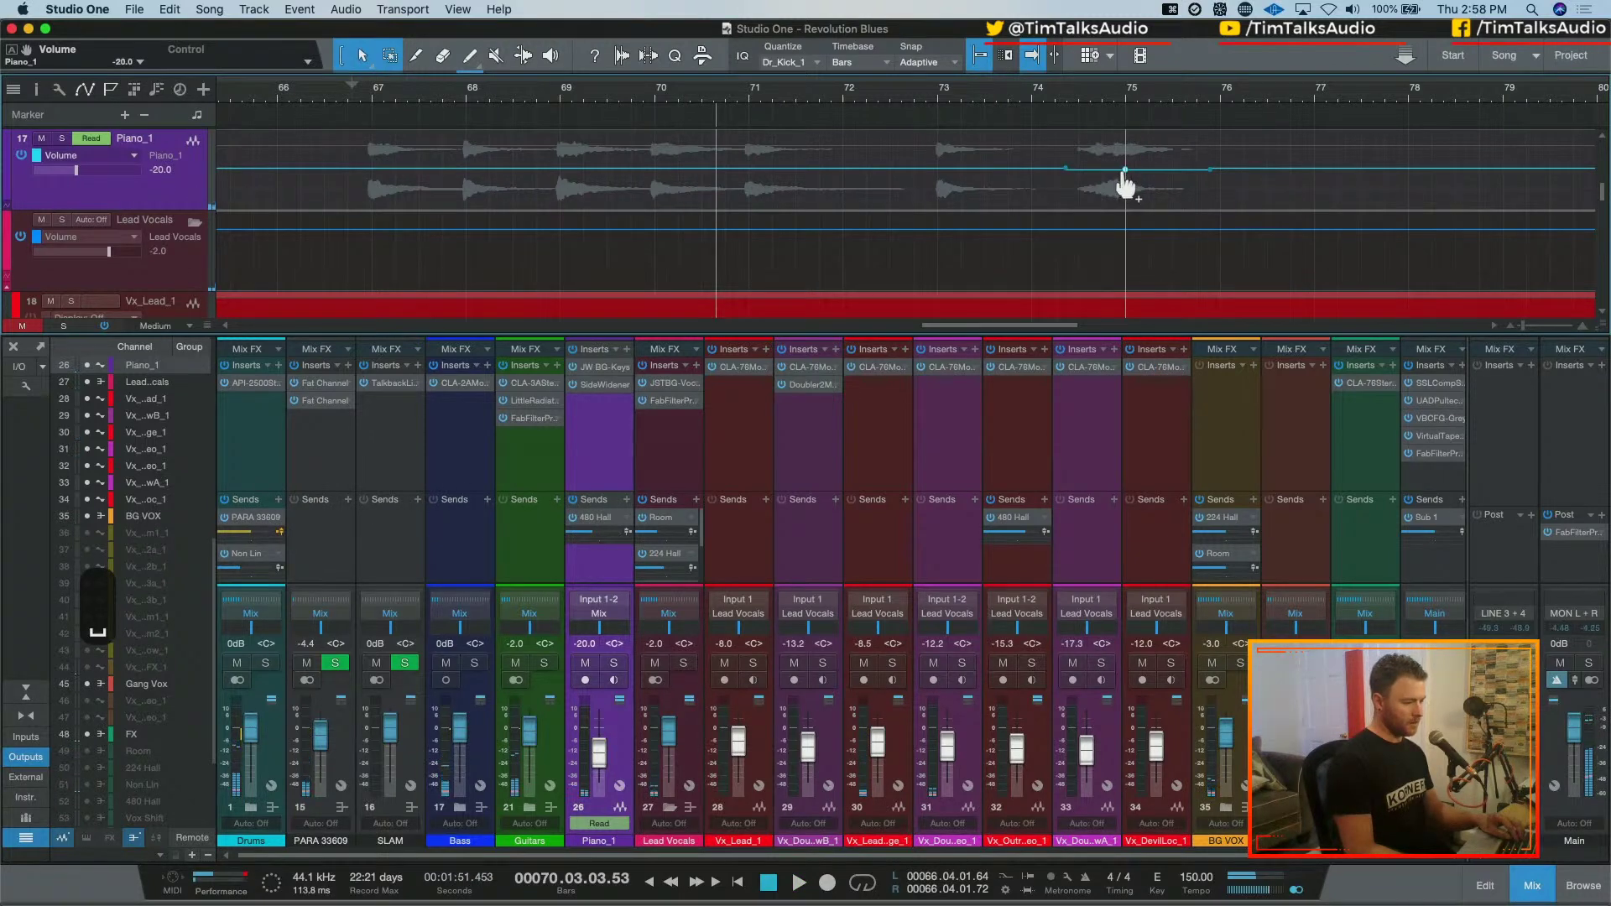
click(1125, 170)
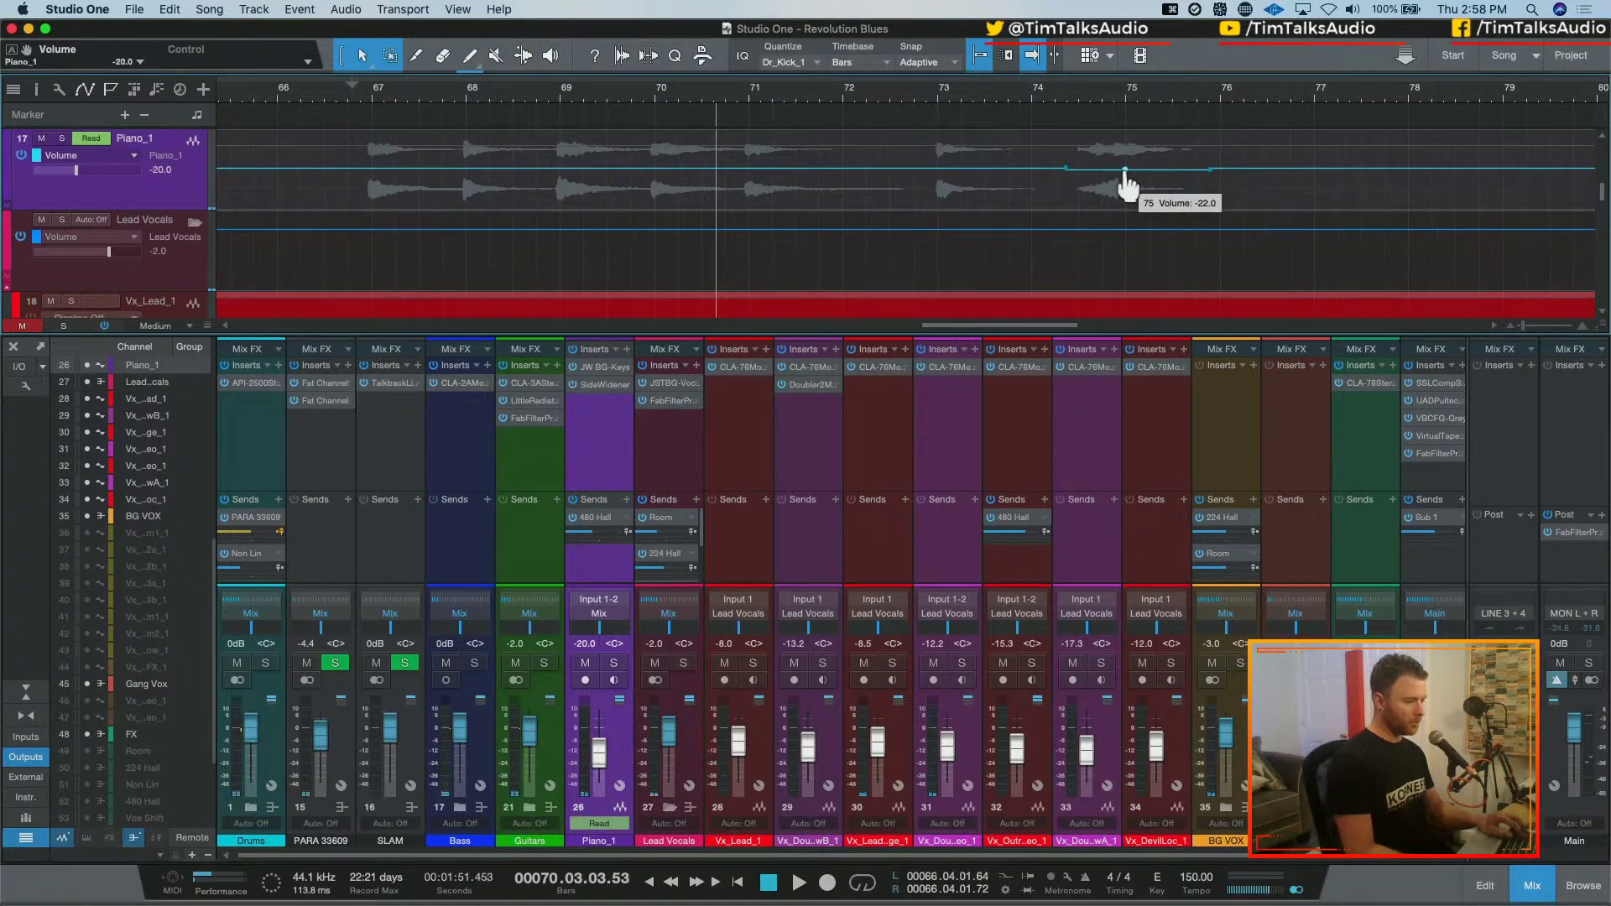
drag(1125, 170, 1119, 208)
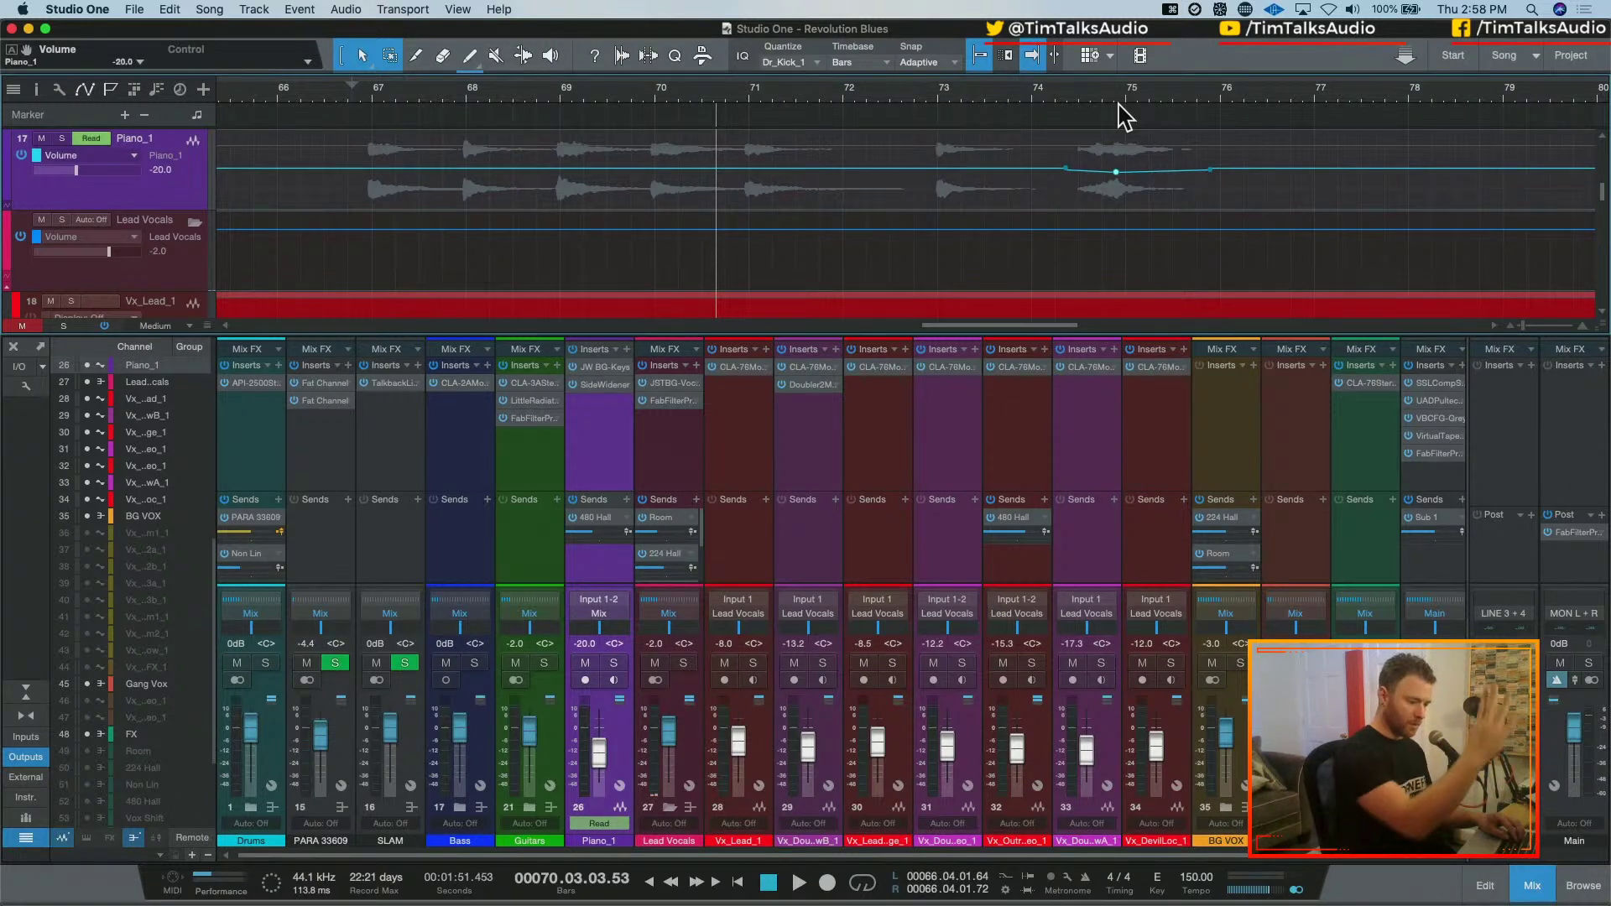
Audition the deepened piano volume dip in the full mix, first from between bars 70 and 71, then from just after bar 74
key(space)
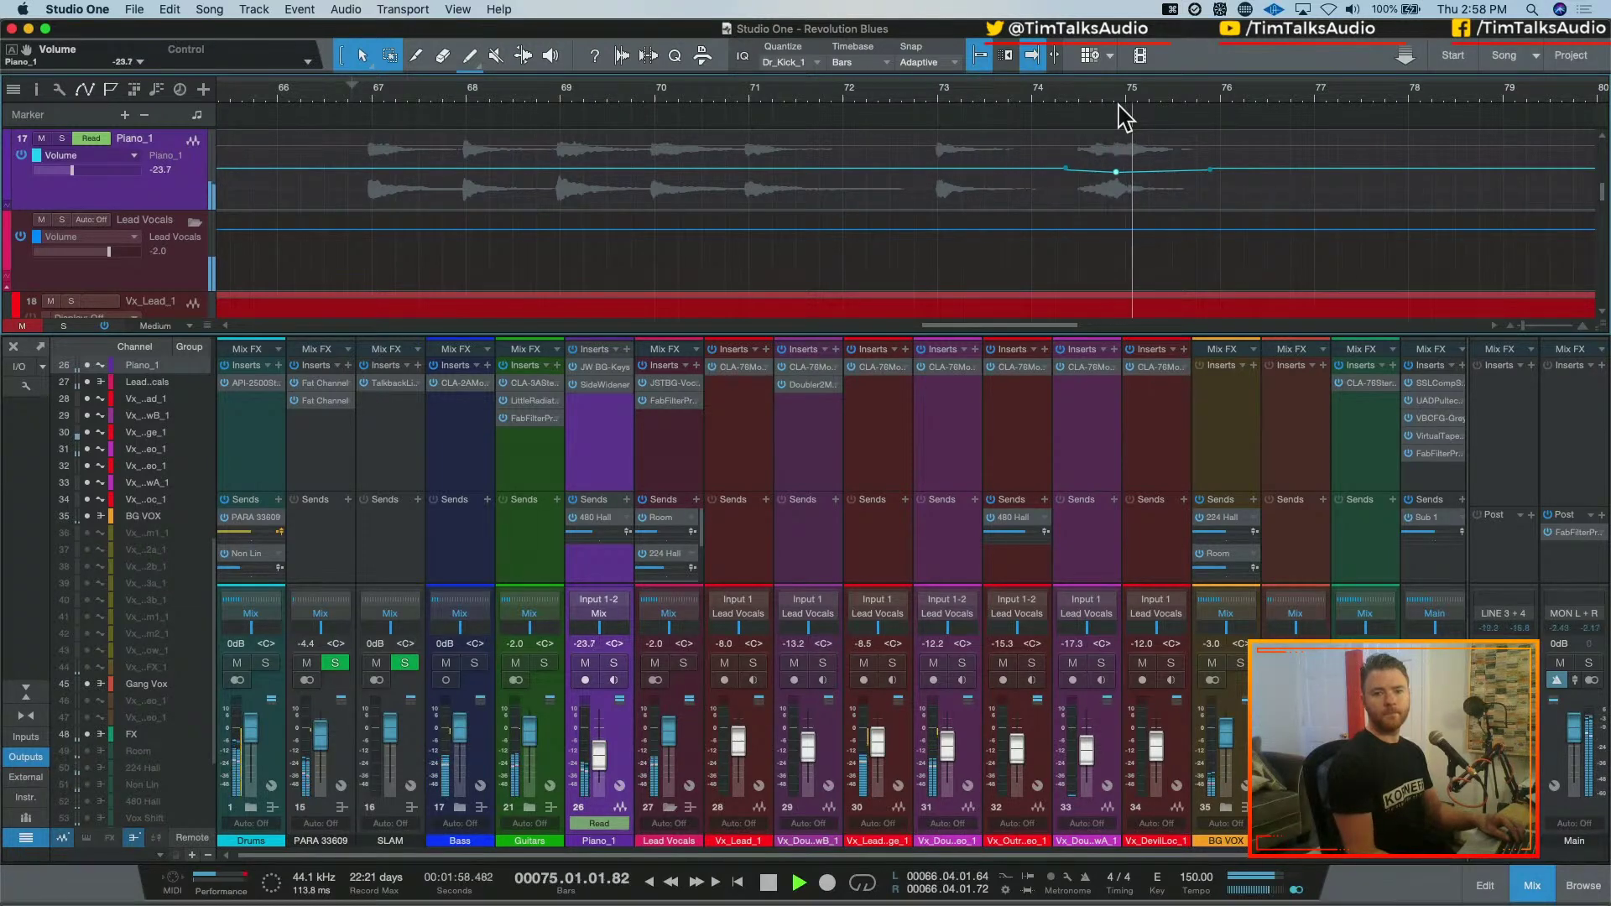
key(space)
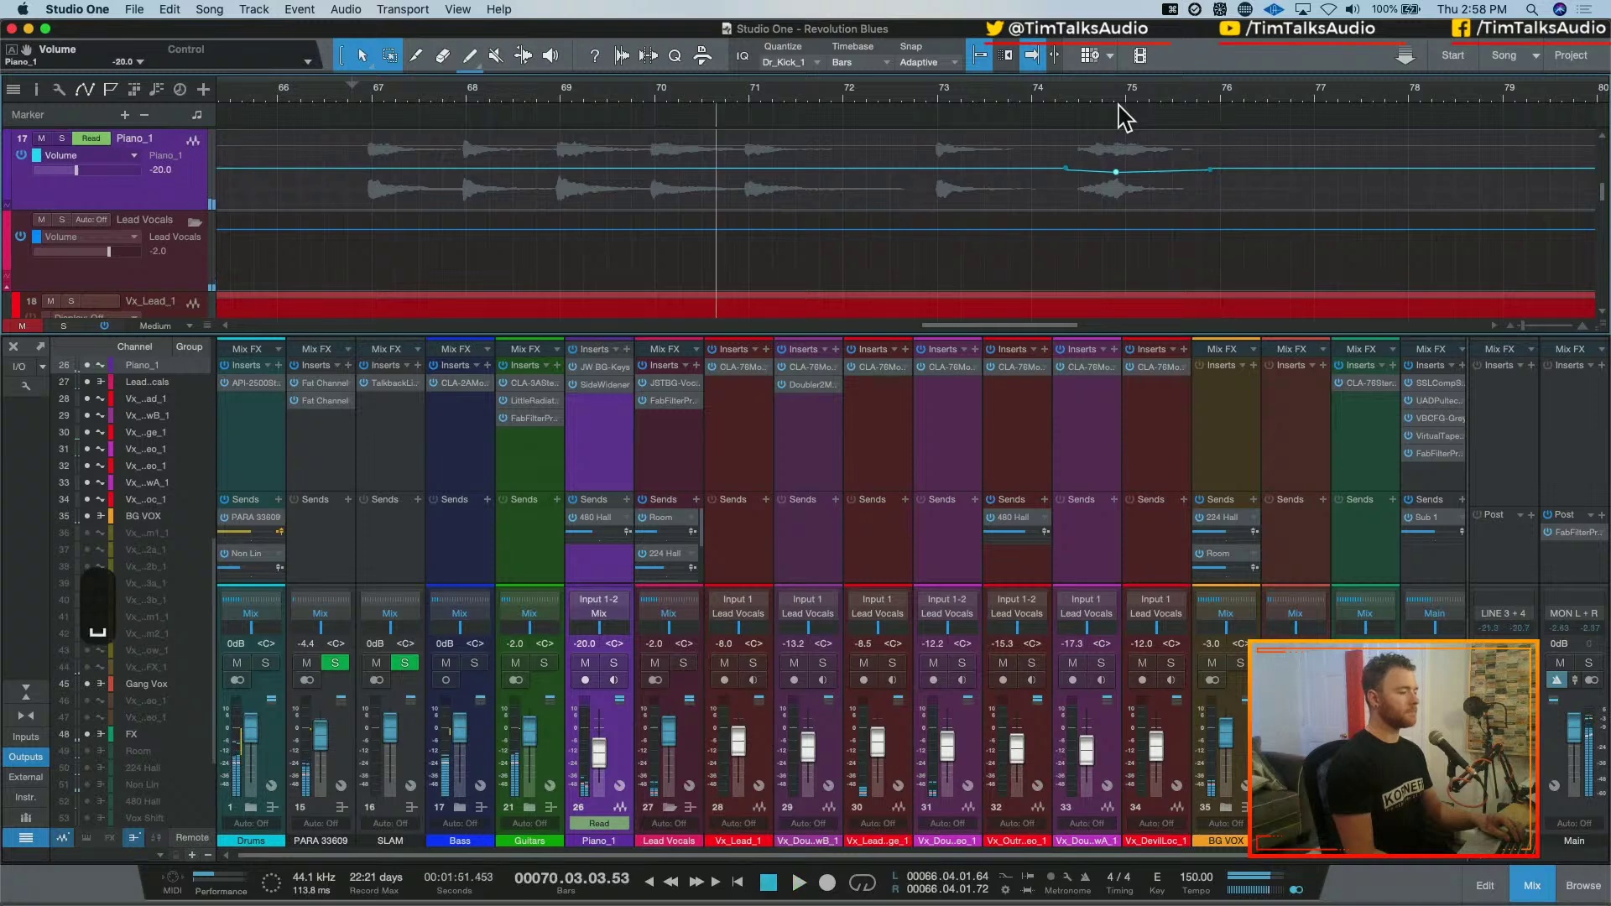
click(1069, 93)
key(space)
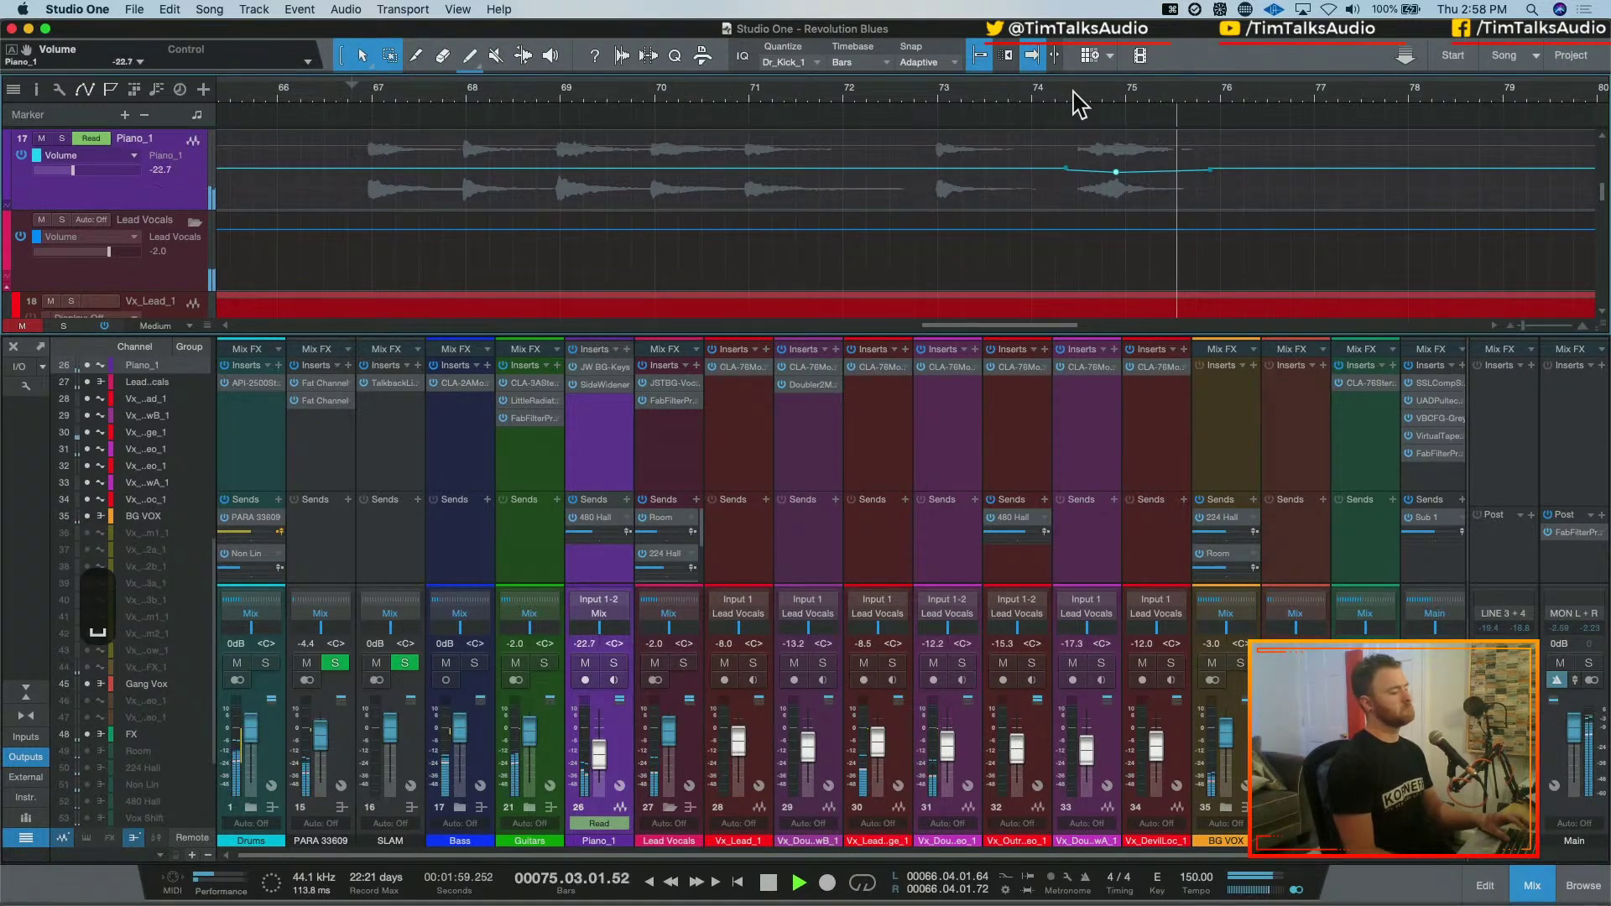
key(space)
Save the song and hide the track automation
key(cmd+s)
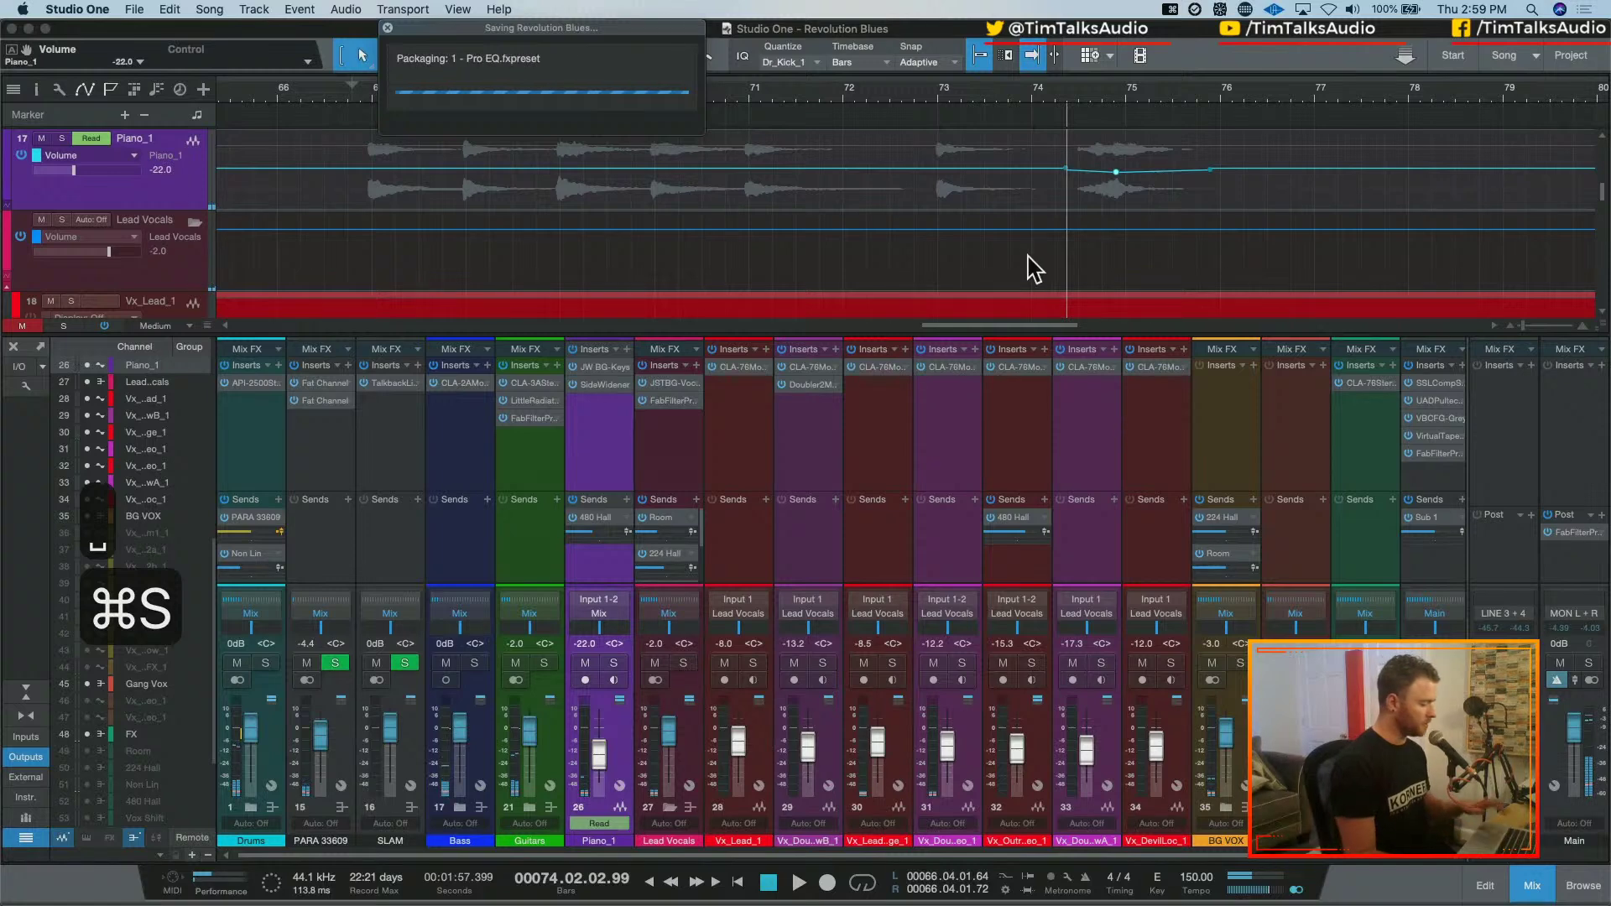
key(a)
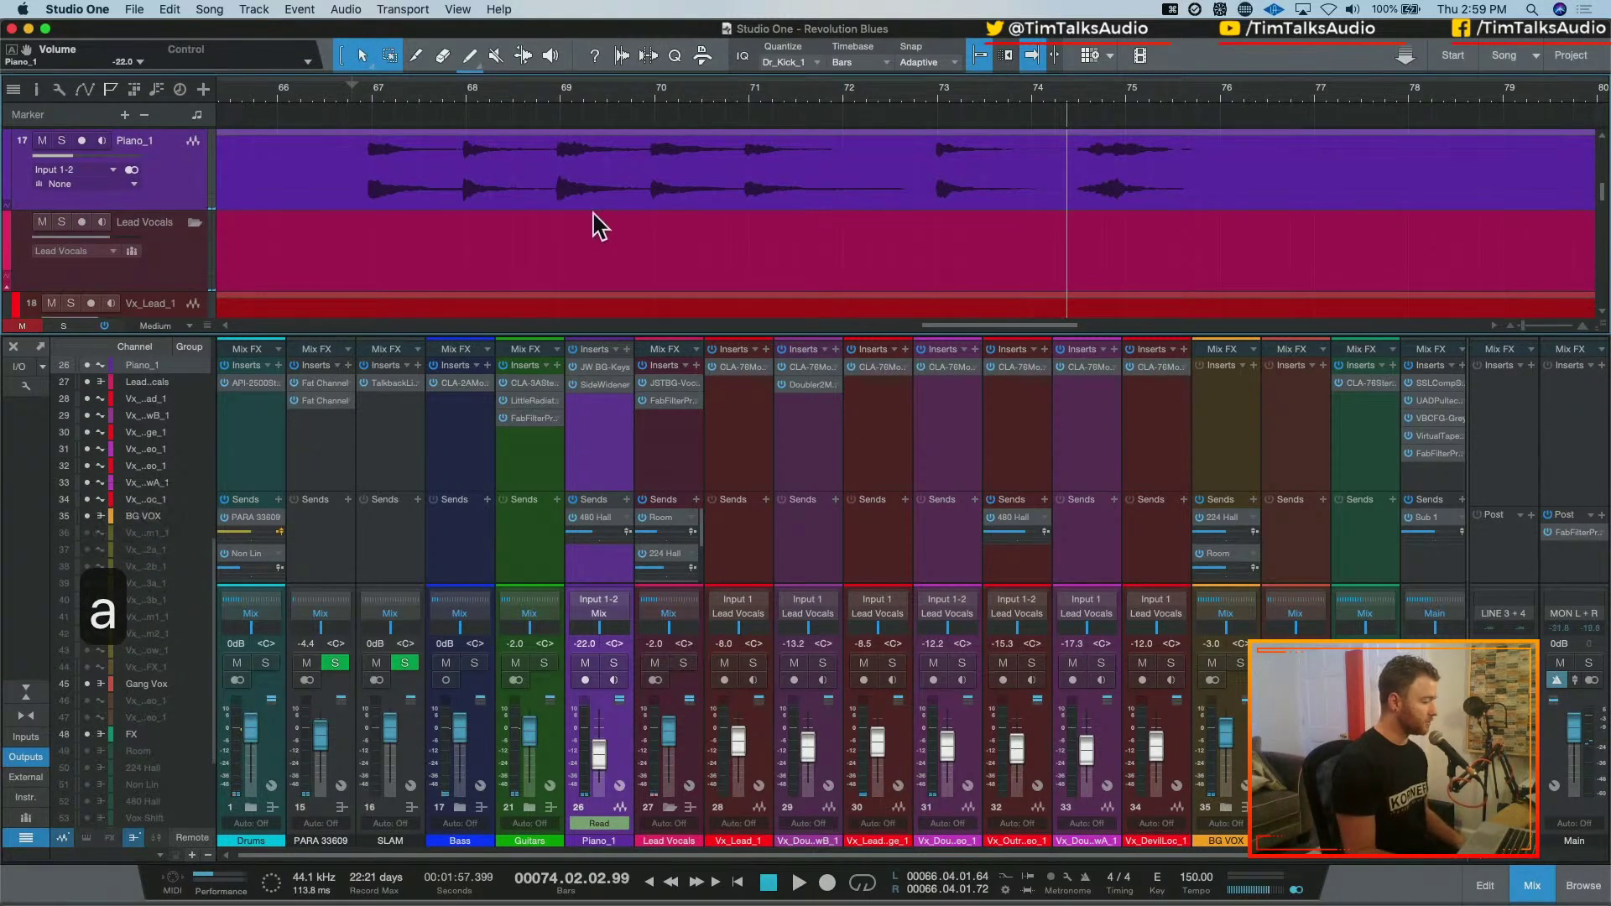
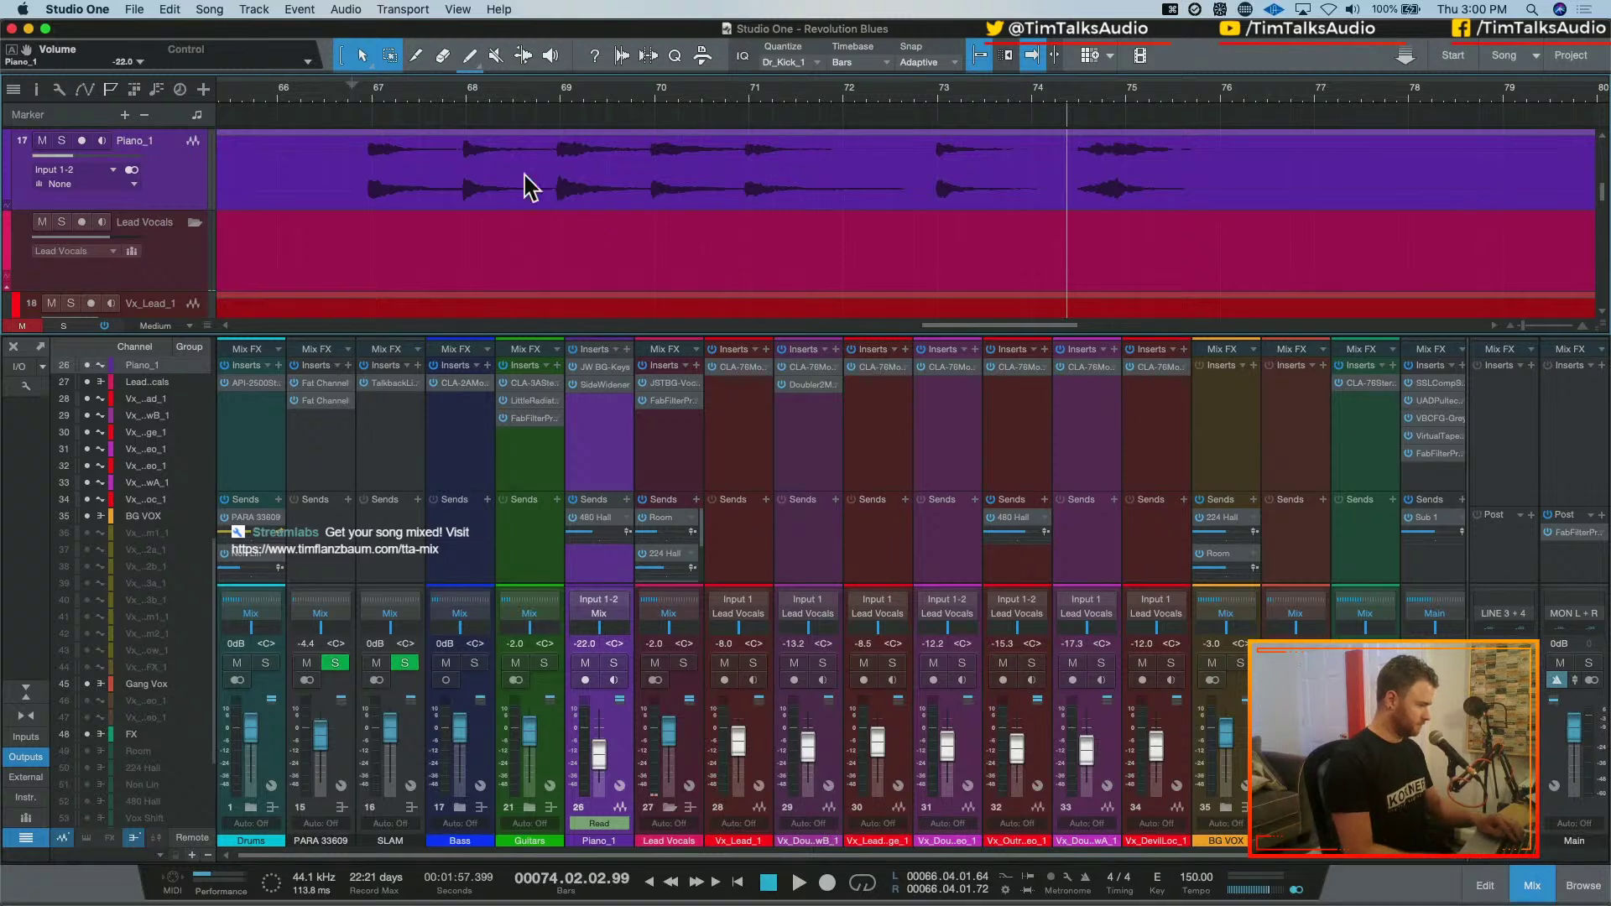
Examine the Mac's processor and memory specifications in About This Mac, then close its window
click(31, 5)
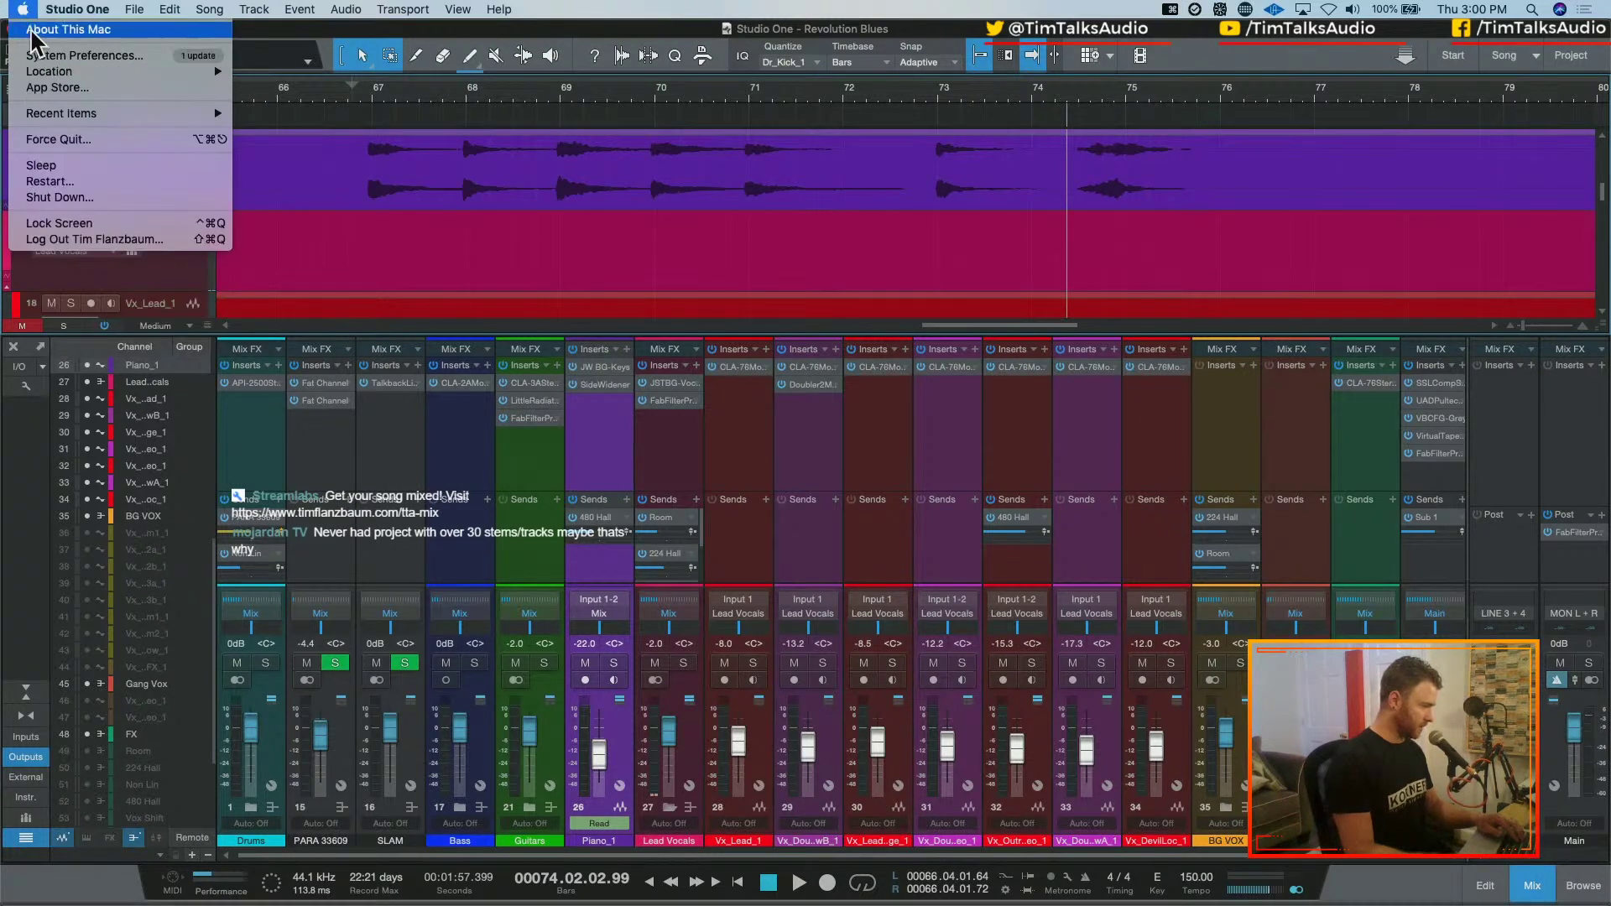
click(48, 32)
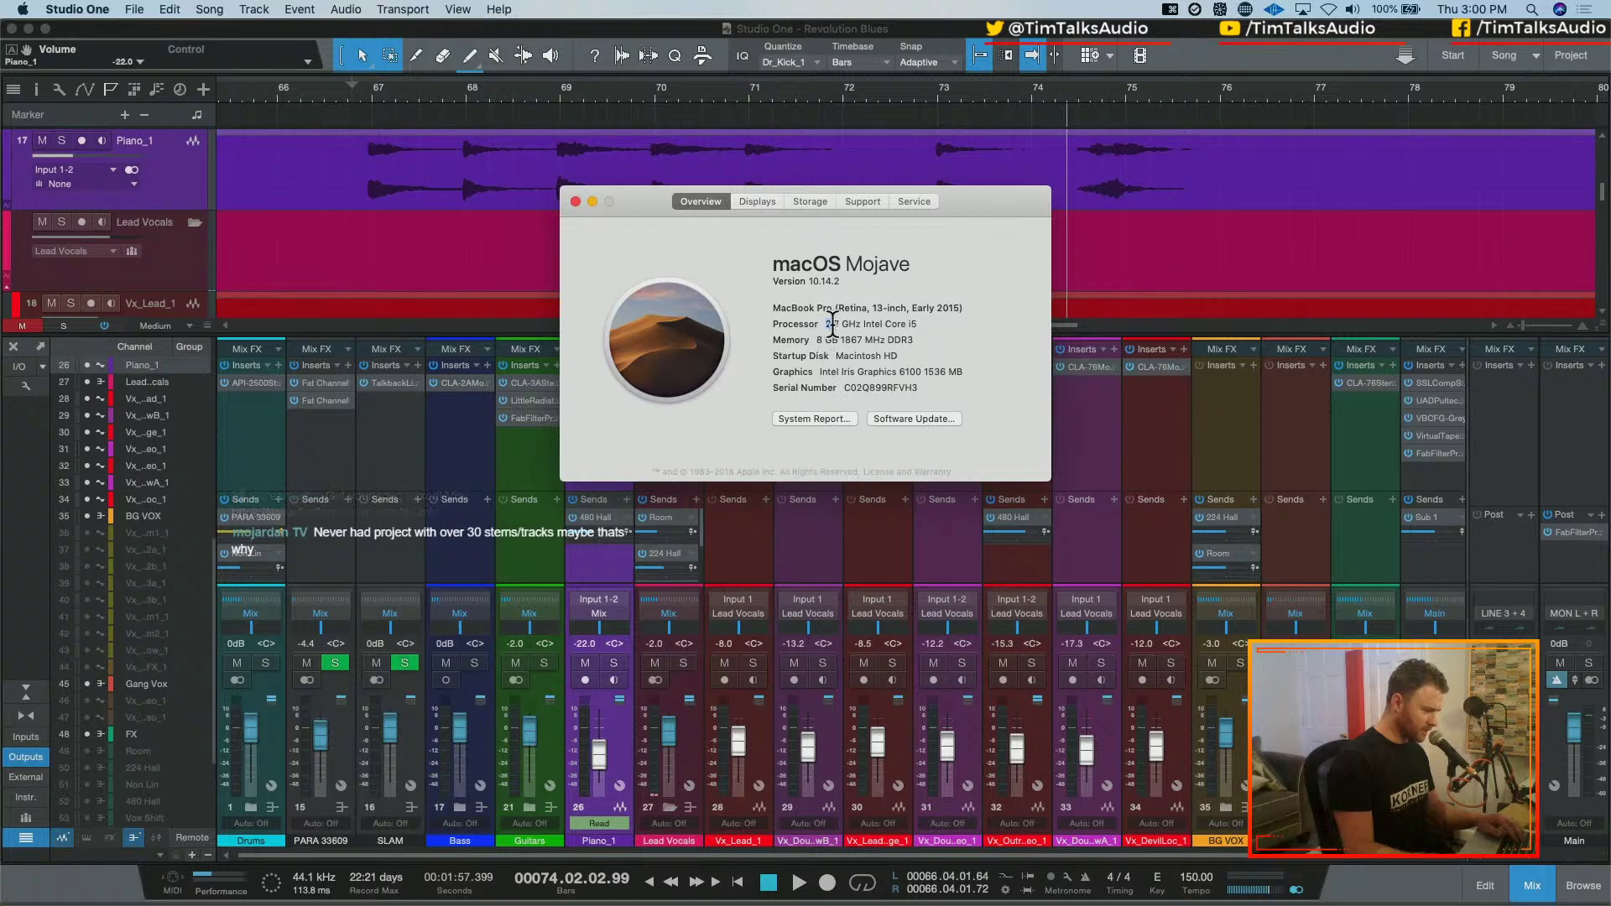
mouse_move(825, 324)
mouse_down()
mouse_move(884, 323)
mouse_move(817, 340)
mouse_up()
click(576, 201)
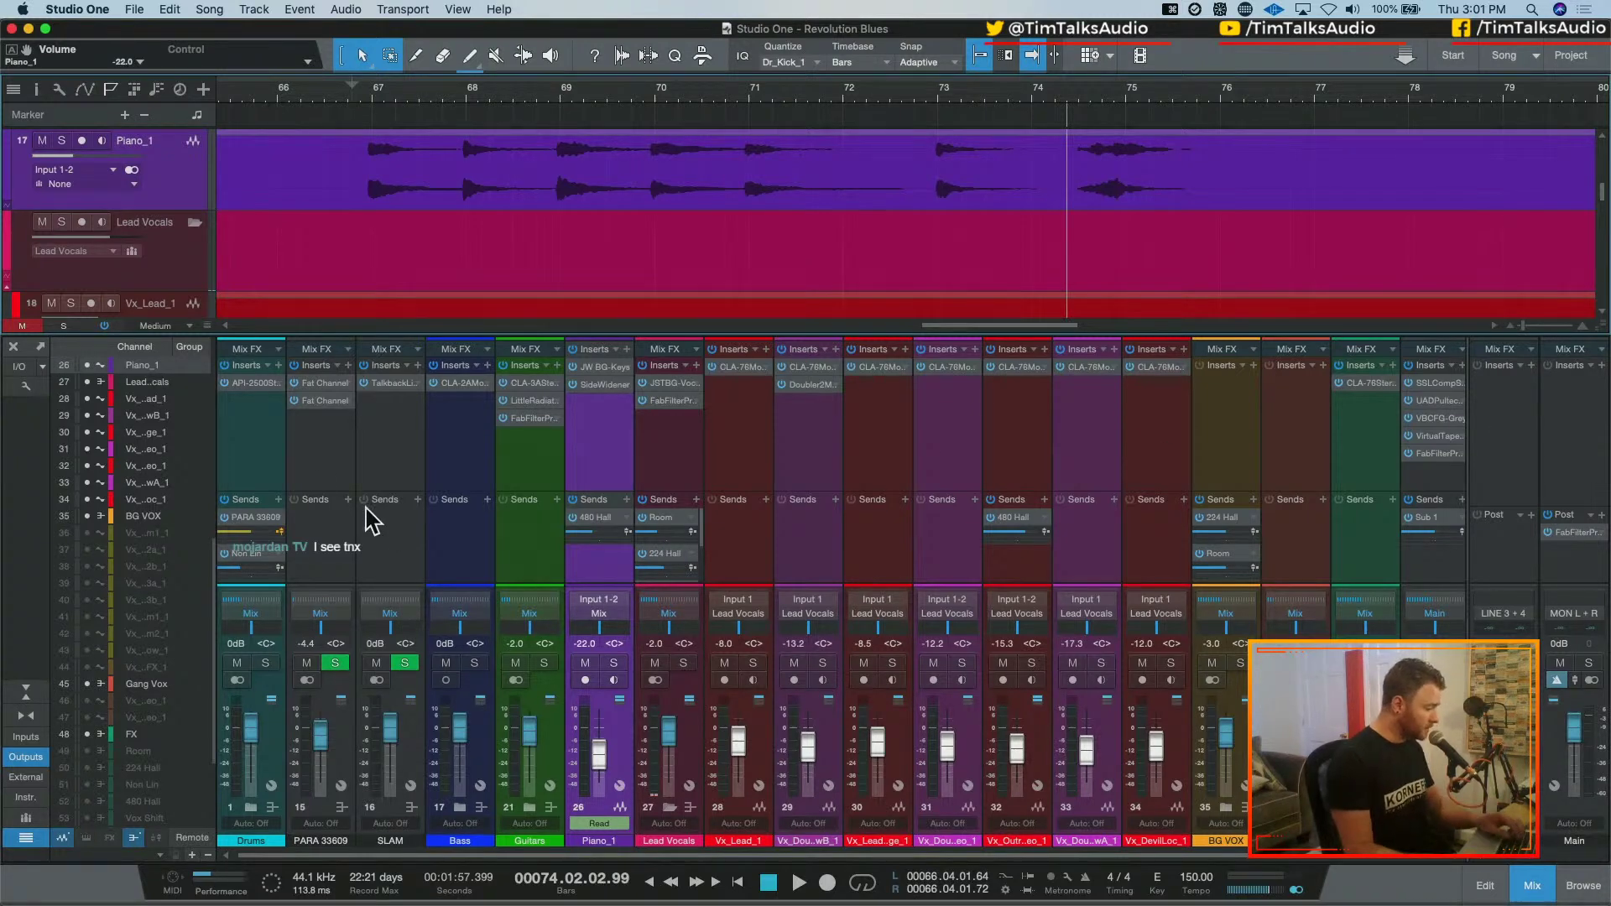
Expand the Drums bus to show its channels, zoom out the timeline and move the playhead back to the ch 1 marker
click(251, 808)
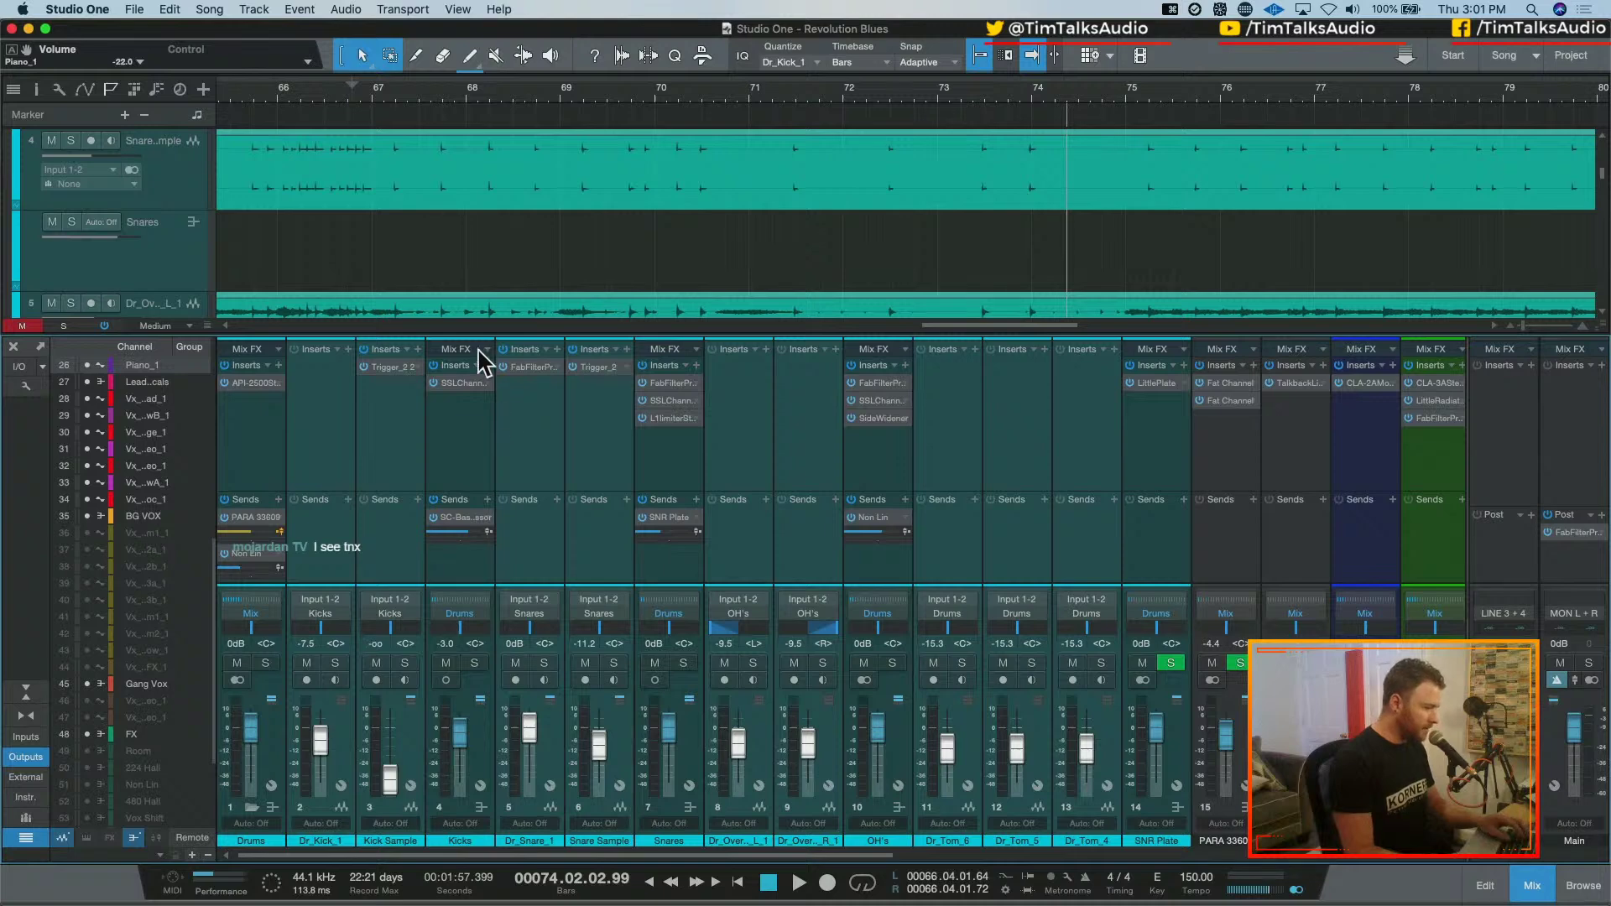
key(w)
key(w)
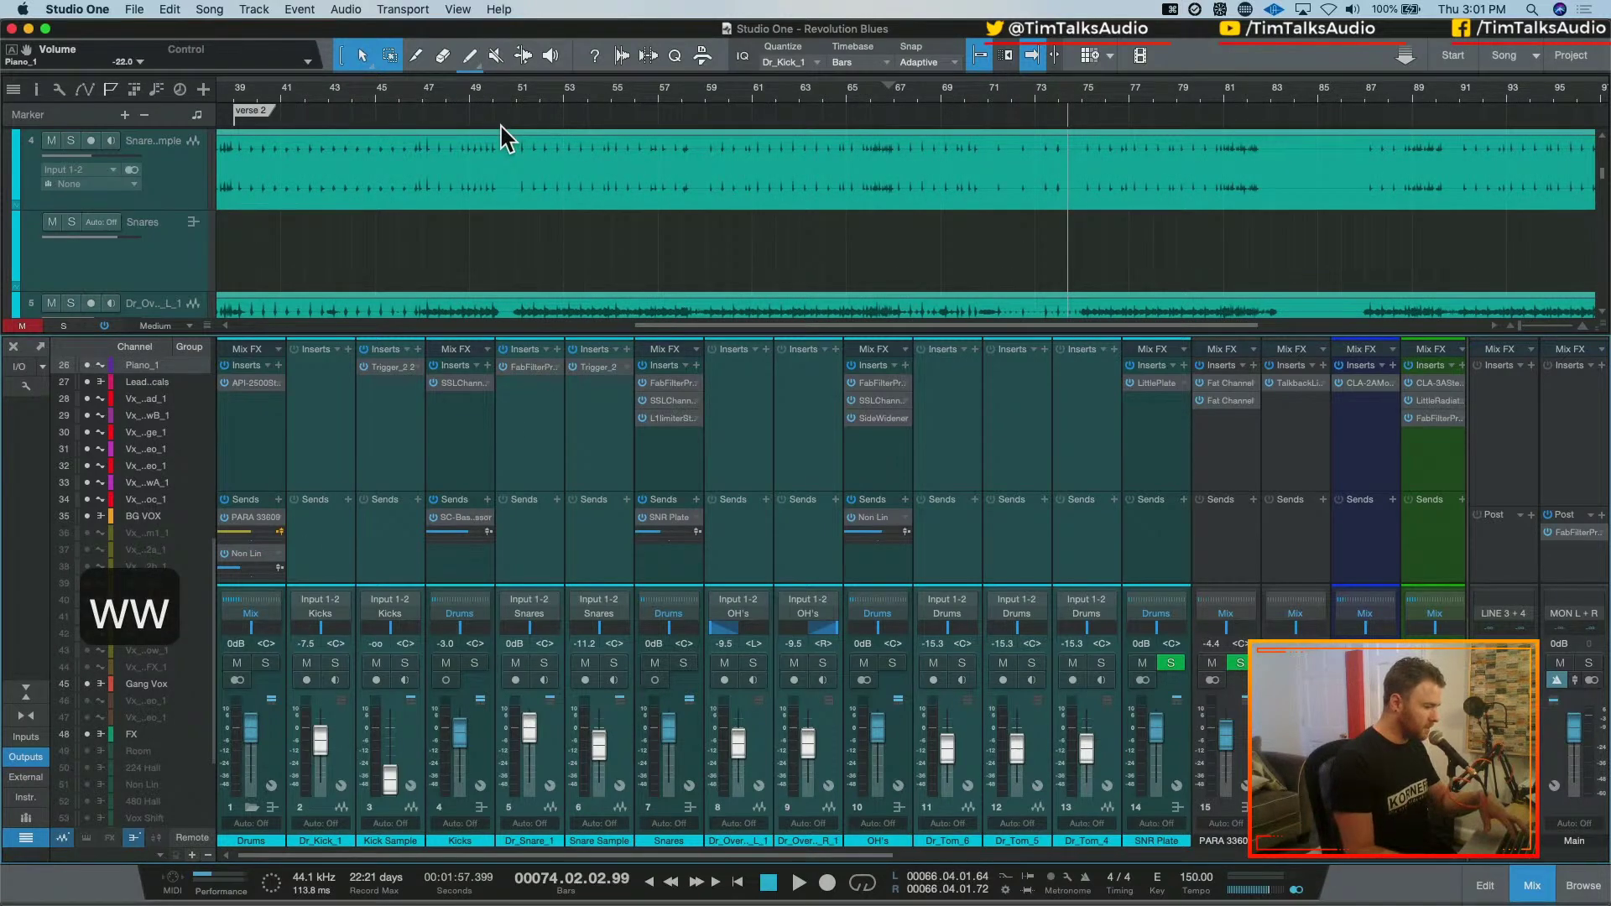
key(b)
key(b)
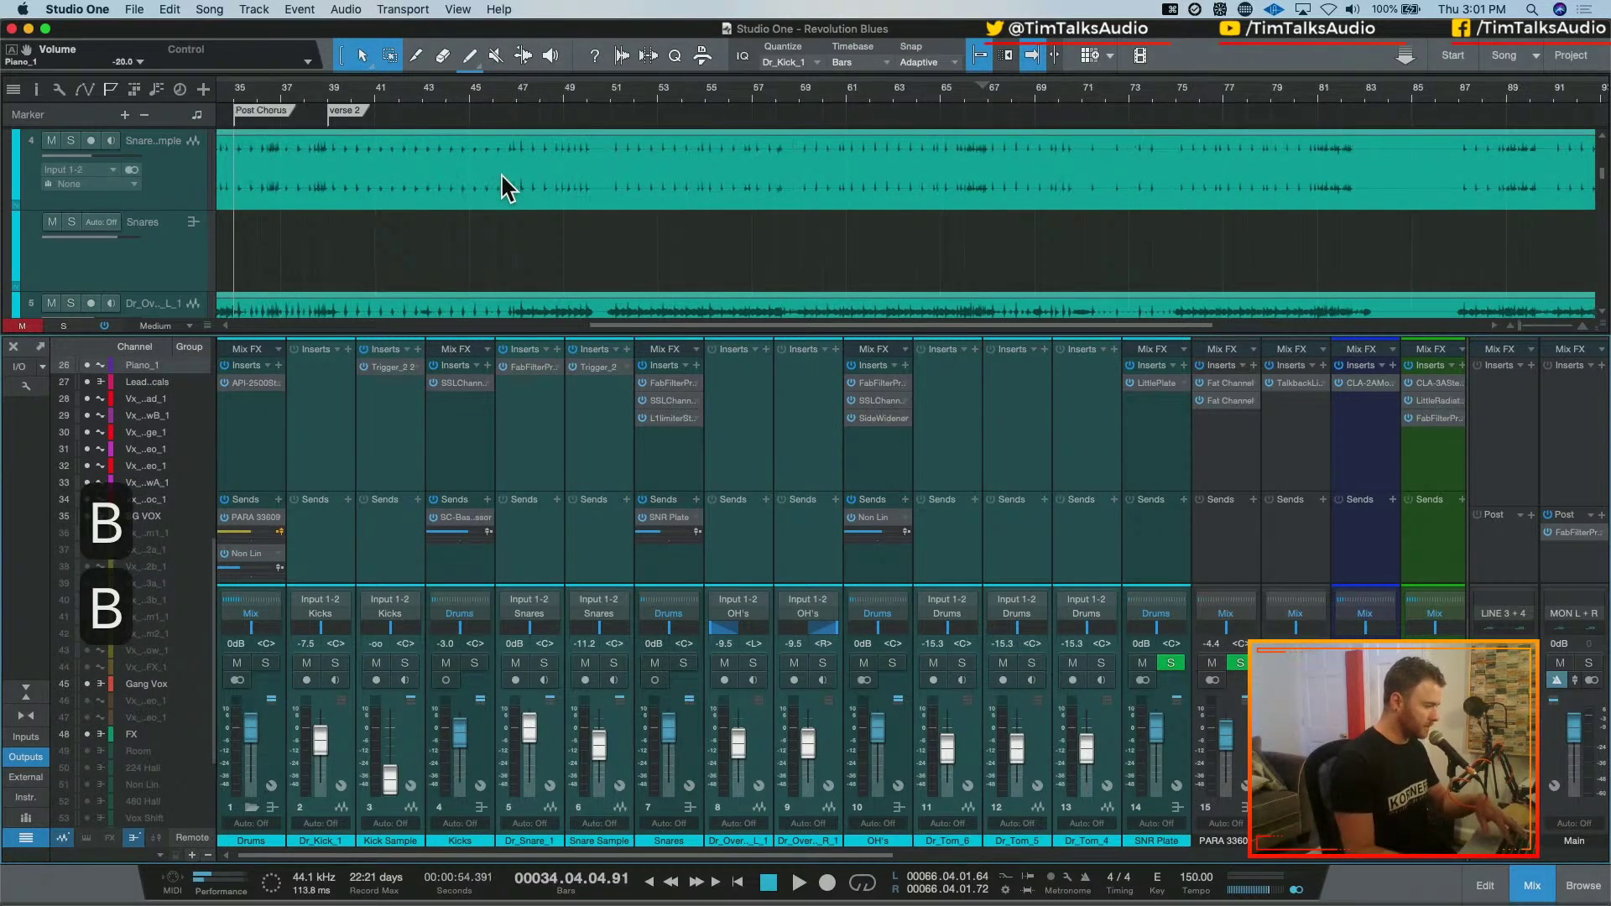
key(b)
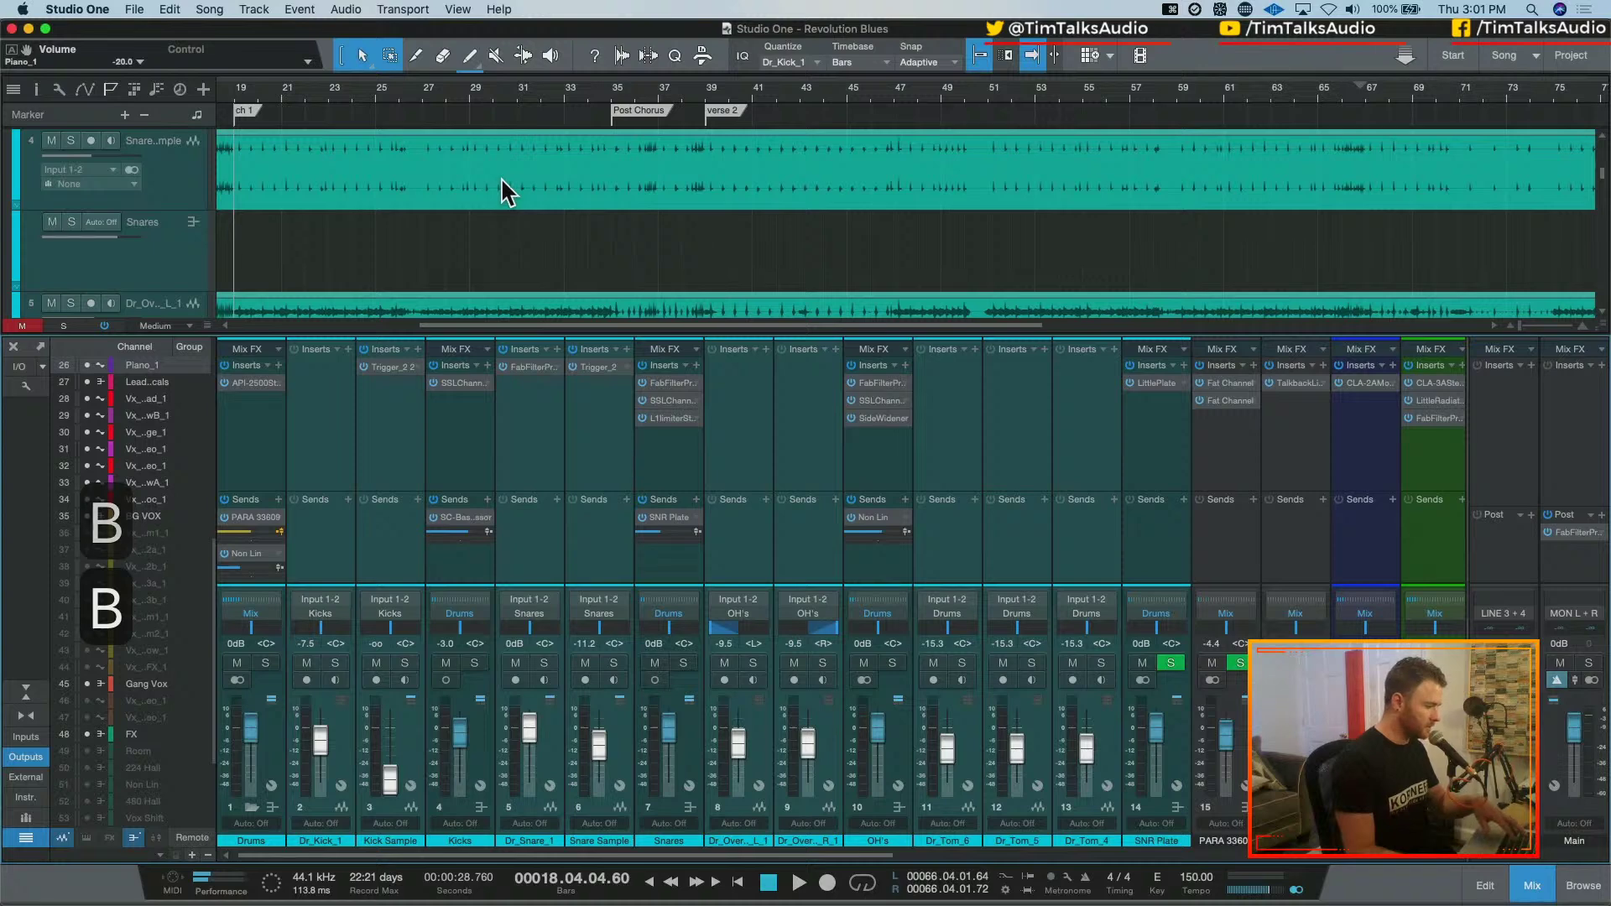
Move the playhead back two markers, from ch 1 to the Verse 1 marker
key(b)
key(b)
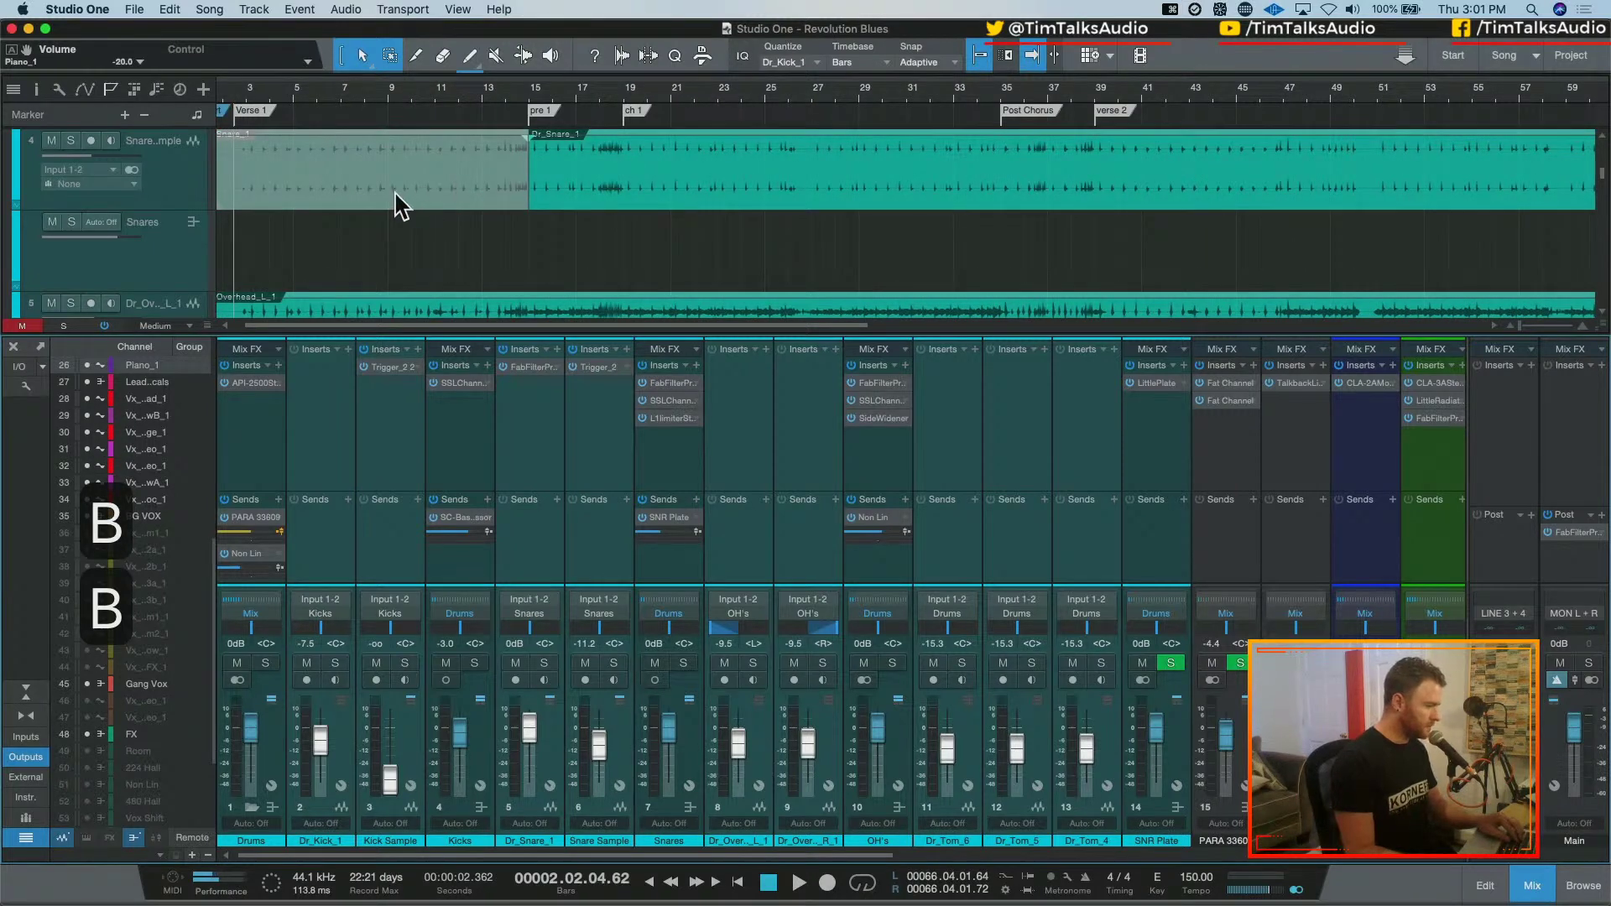
scroll(396, 205, up, 3)
scroll(398, 207, up, 2)
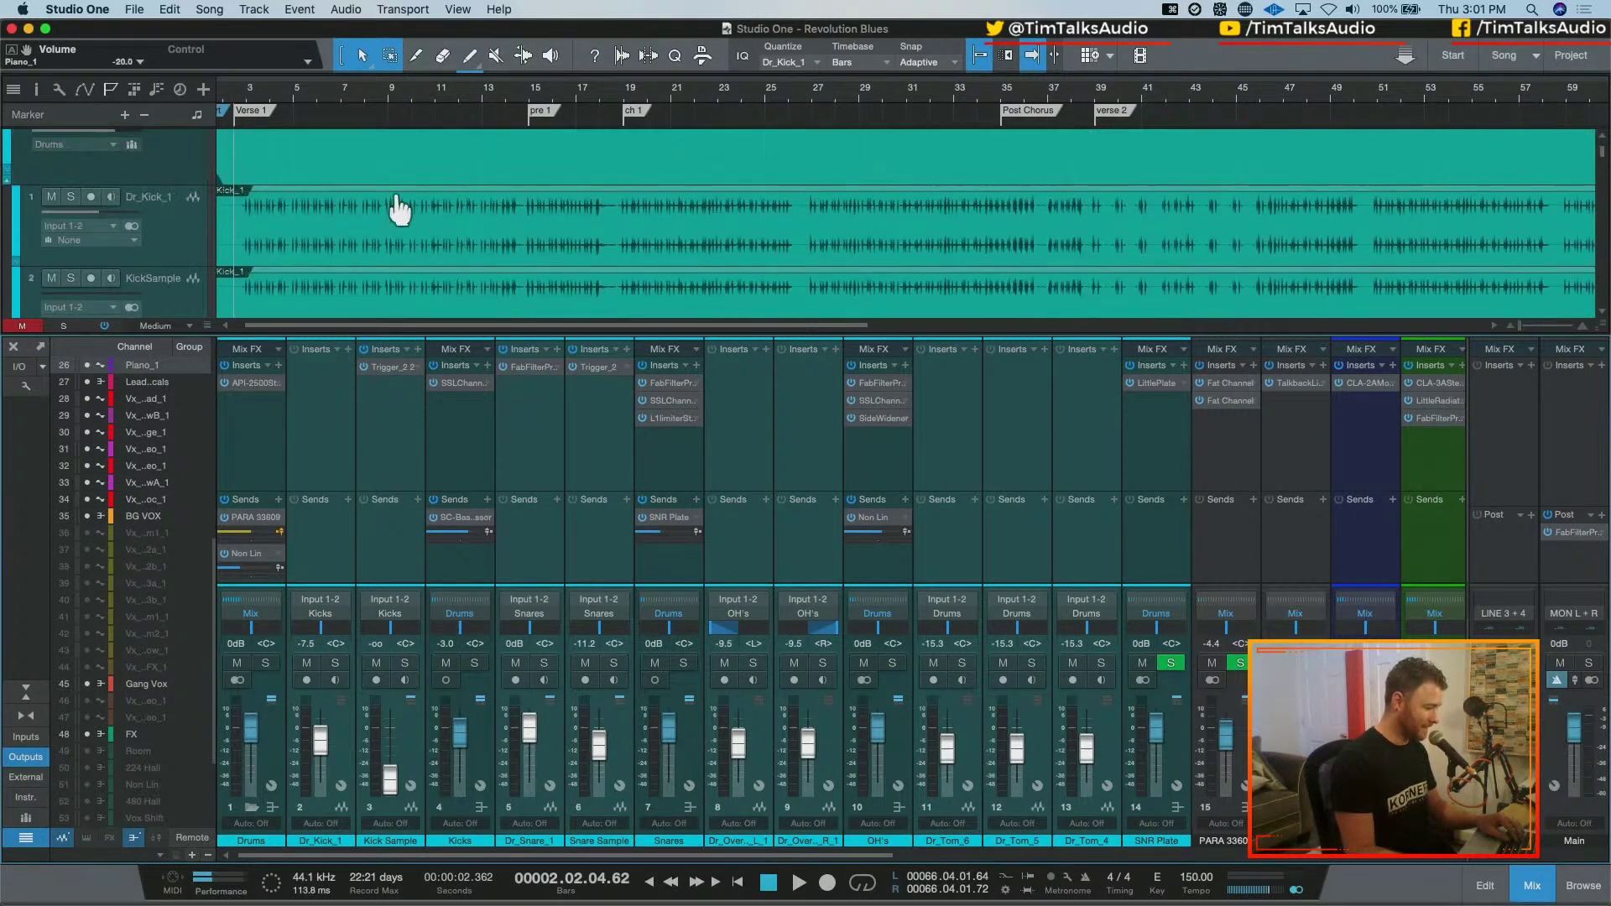
scroll(433, 206, up, 3)
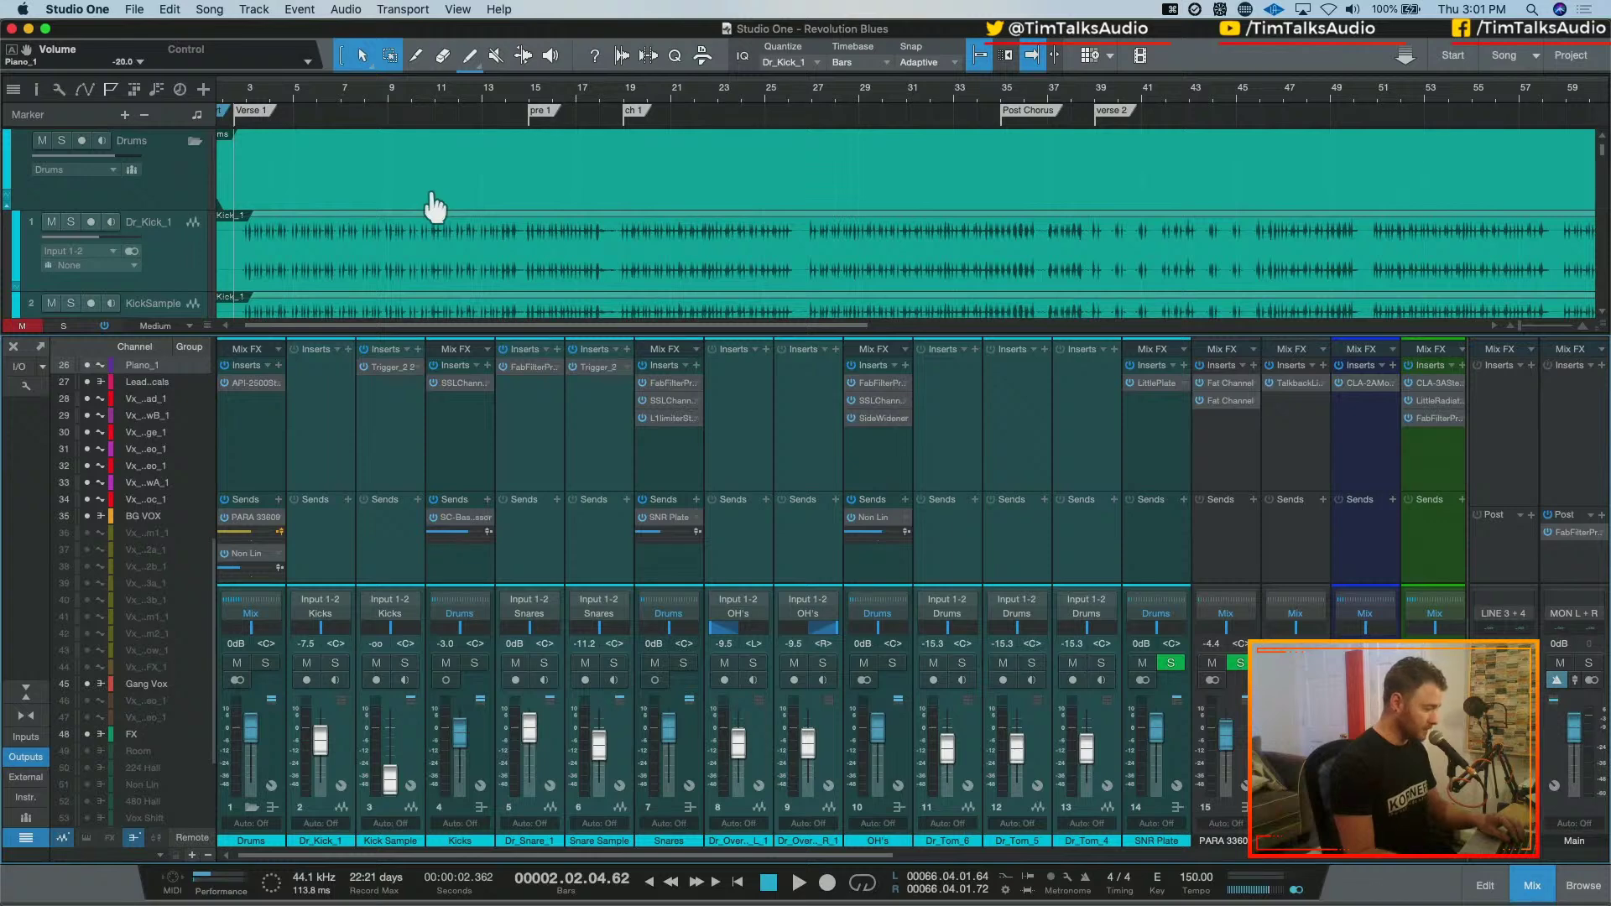
scroll(432, 201, down, 2)
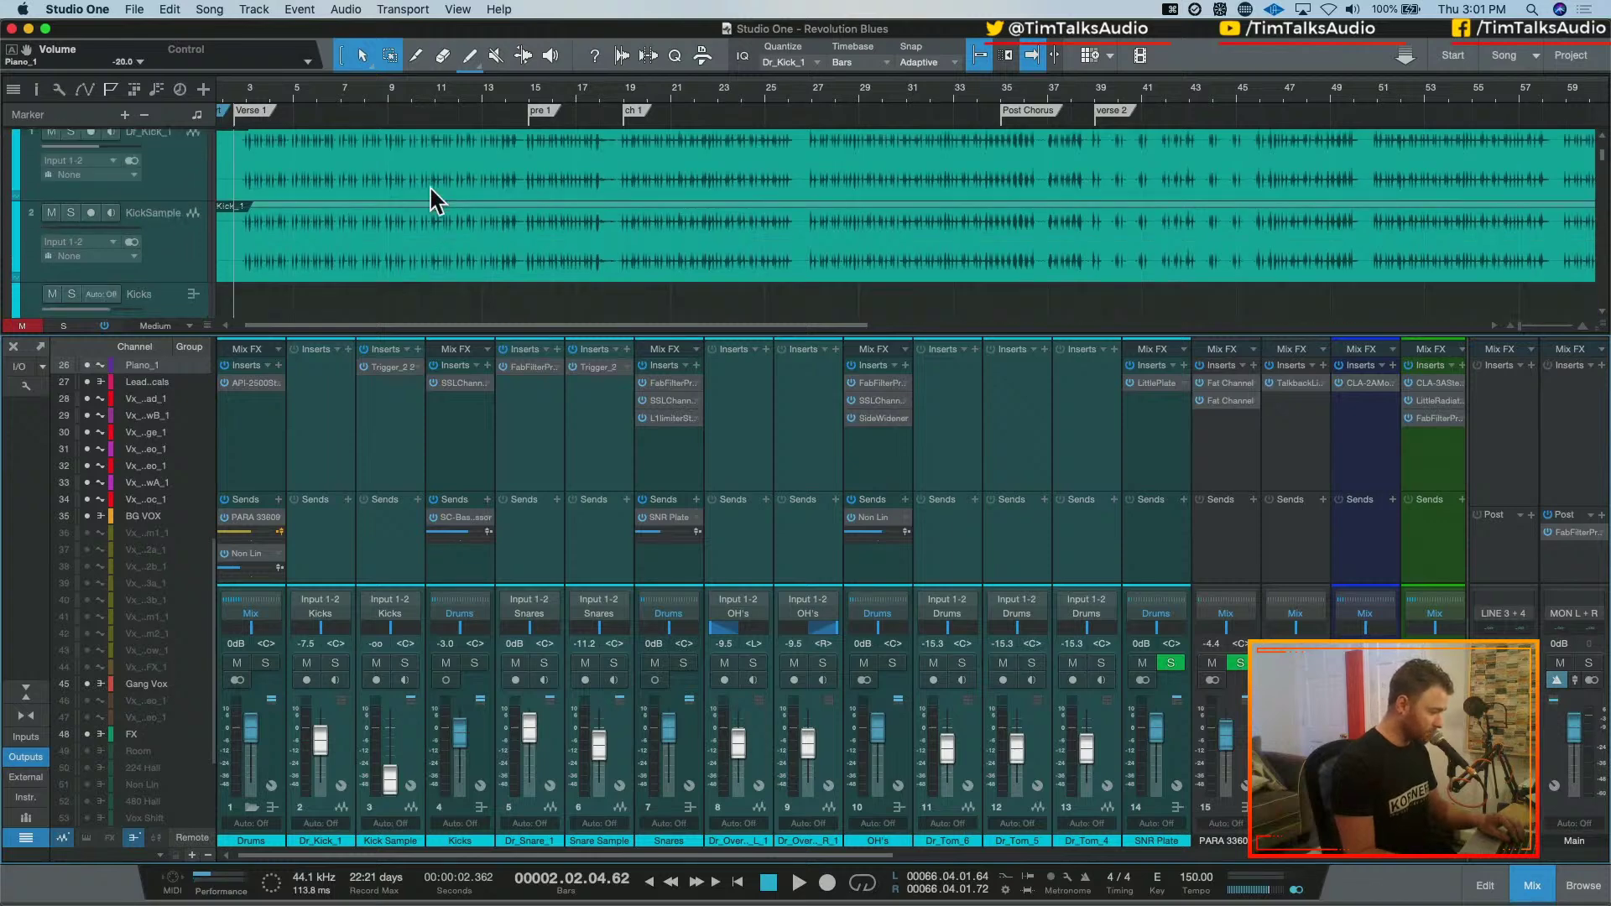
Insert the SPL Transient Designer on the Kicks bus after its SSL channel strip and move the plug-in window upward
click(489, 366)
text(spl)
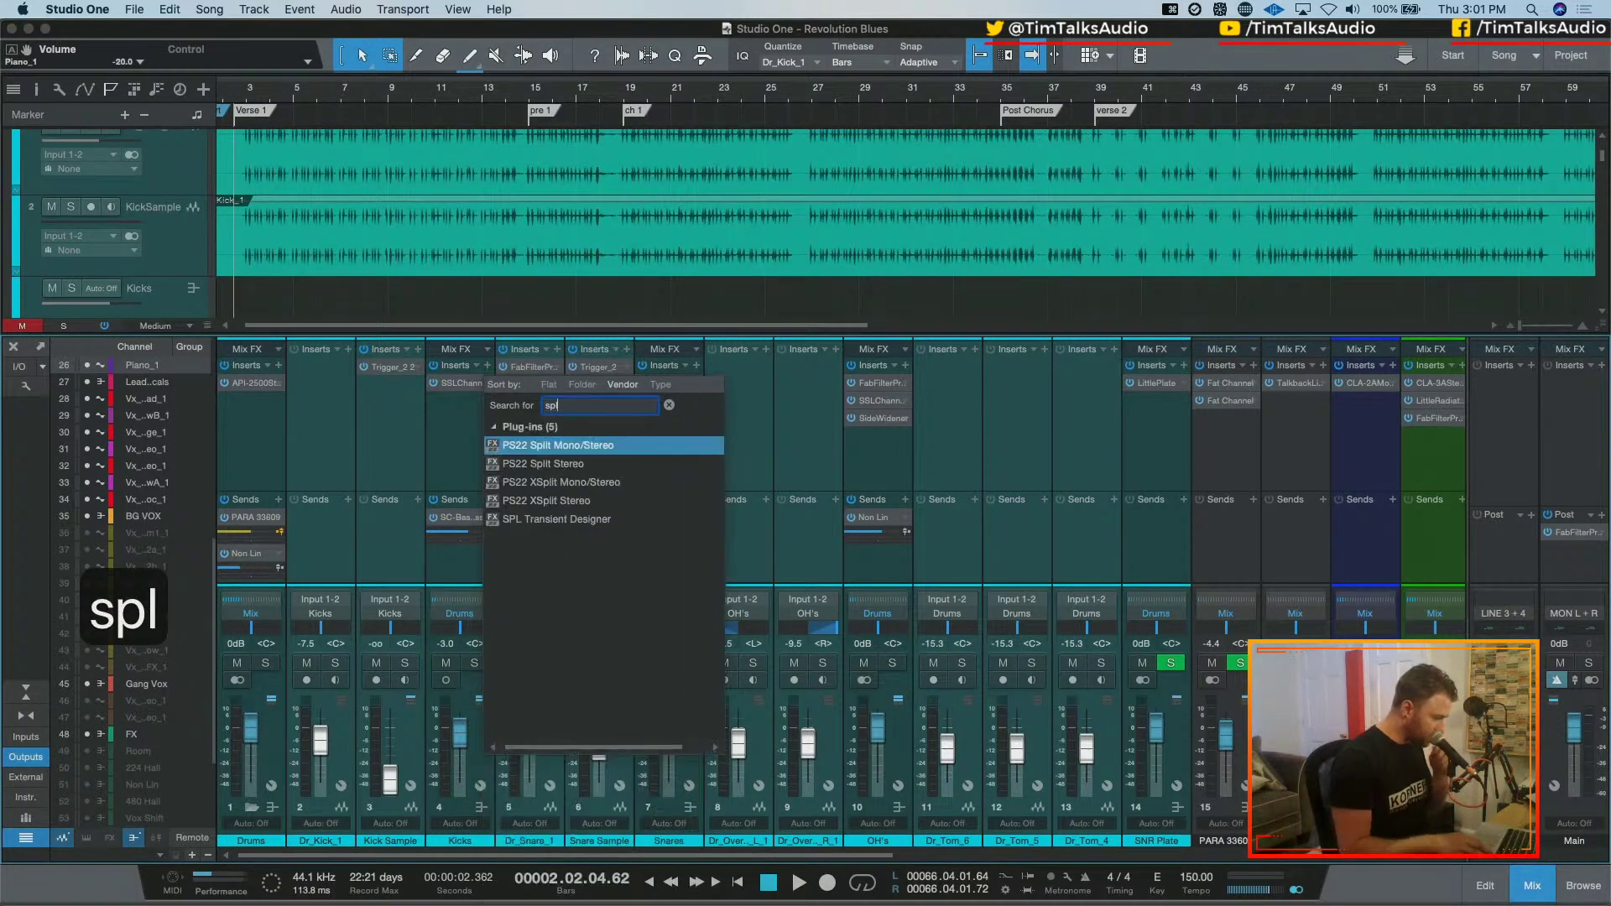
key(Down)
key(Down)
key(Down)
key(Down)
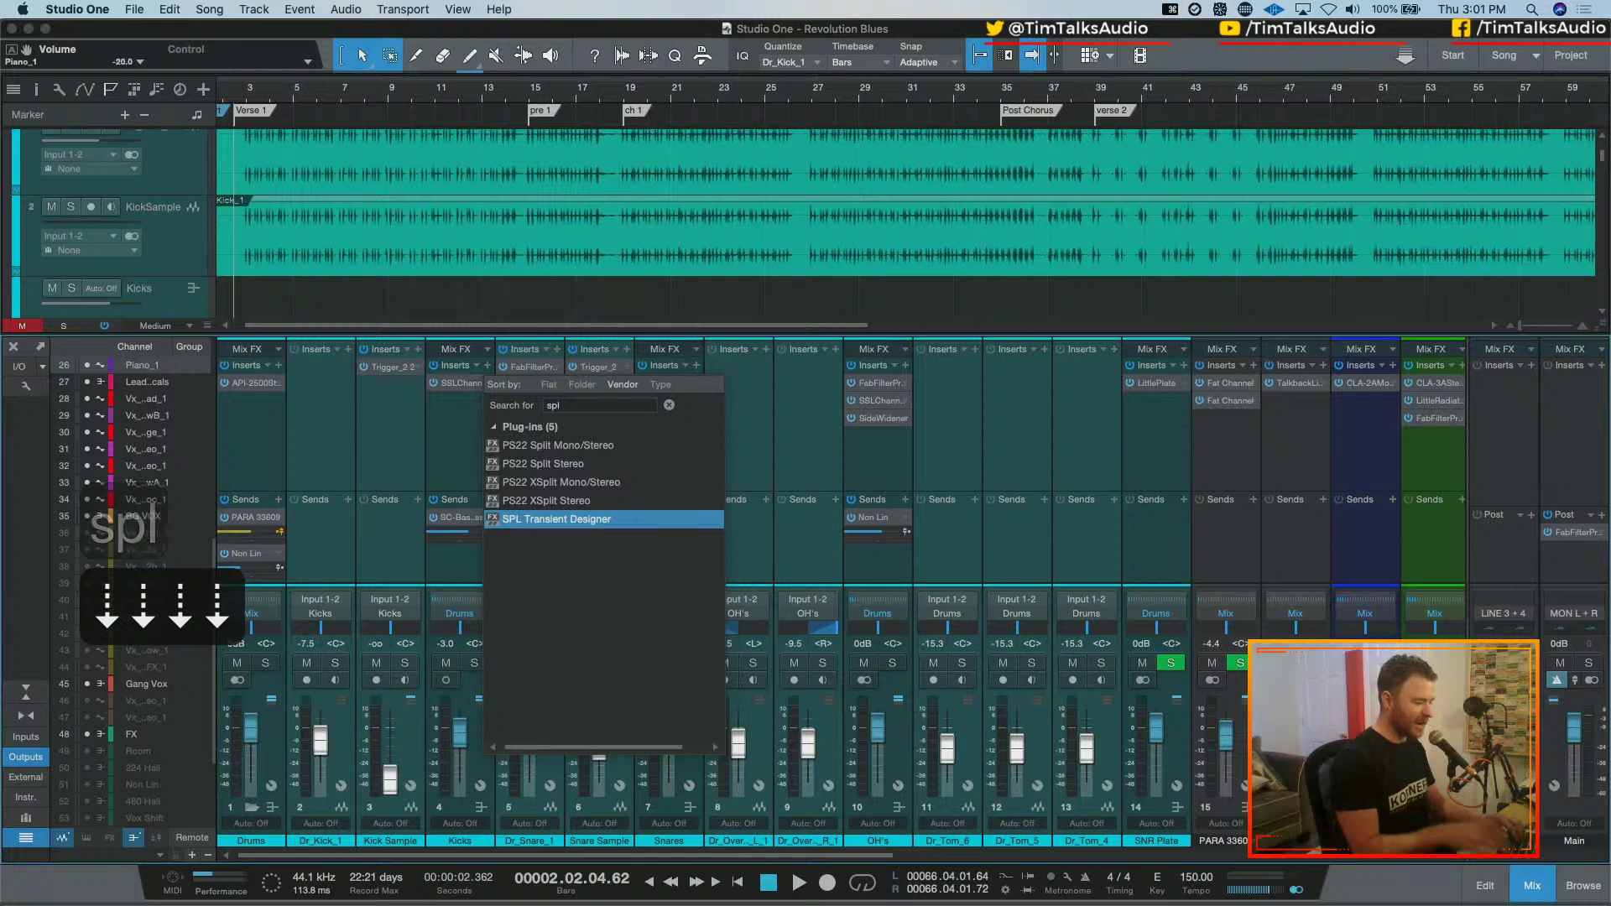
key(Return)
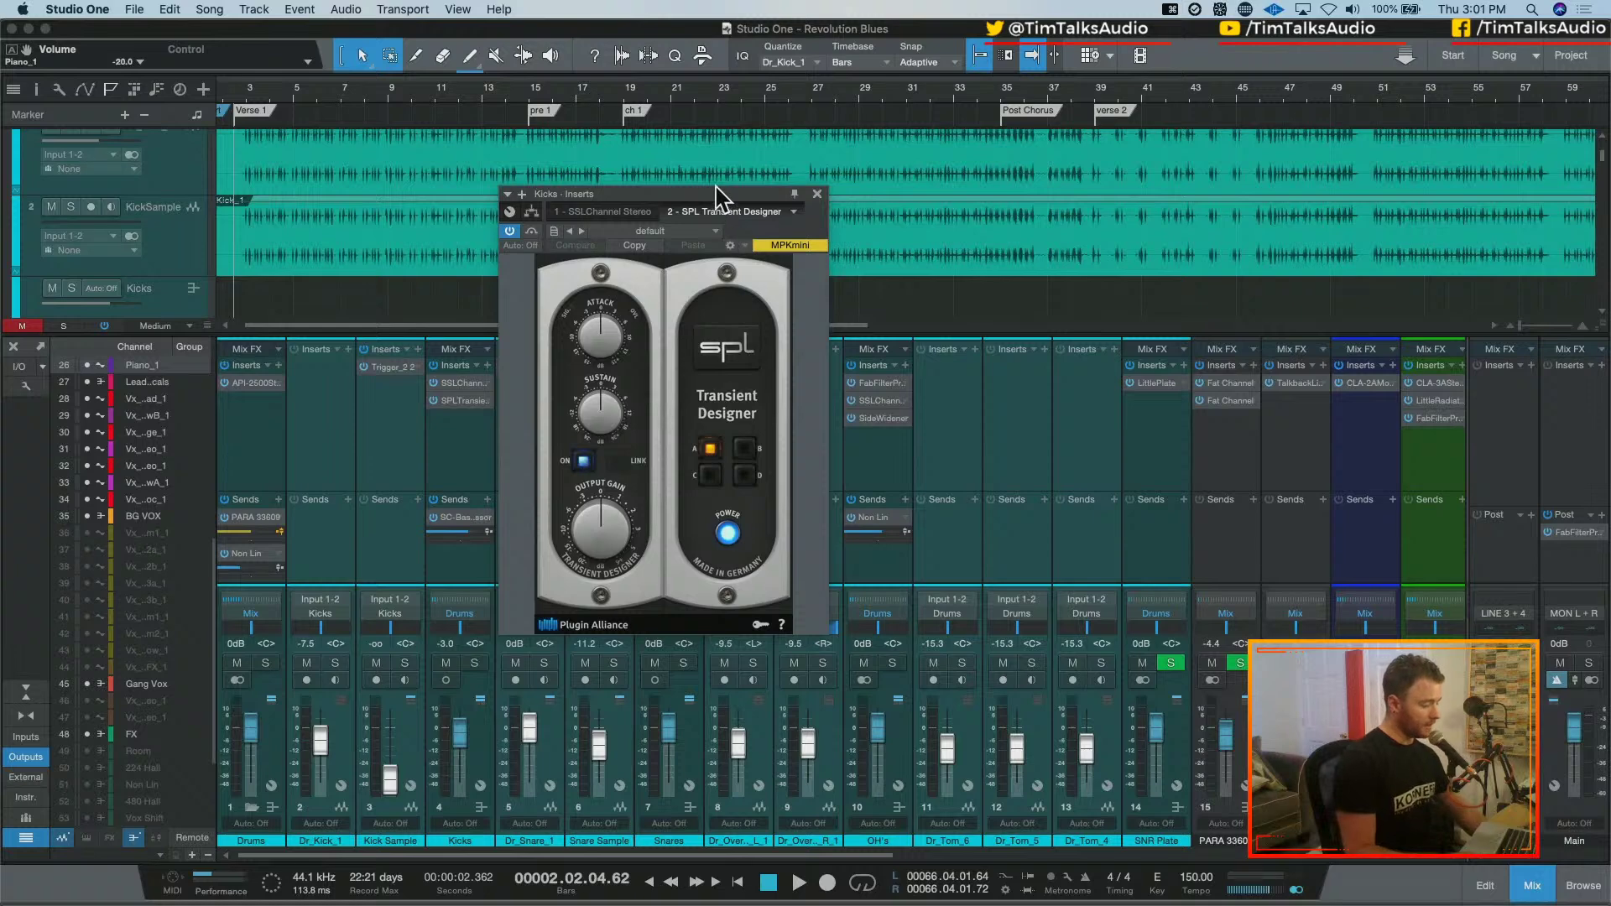
drag(715, 195, 604, 153)
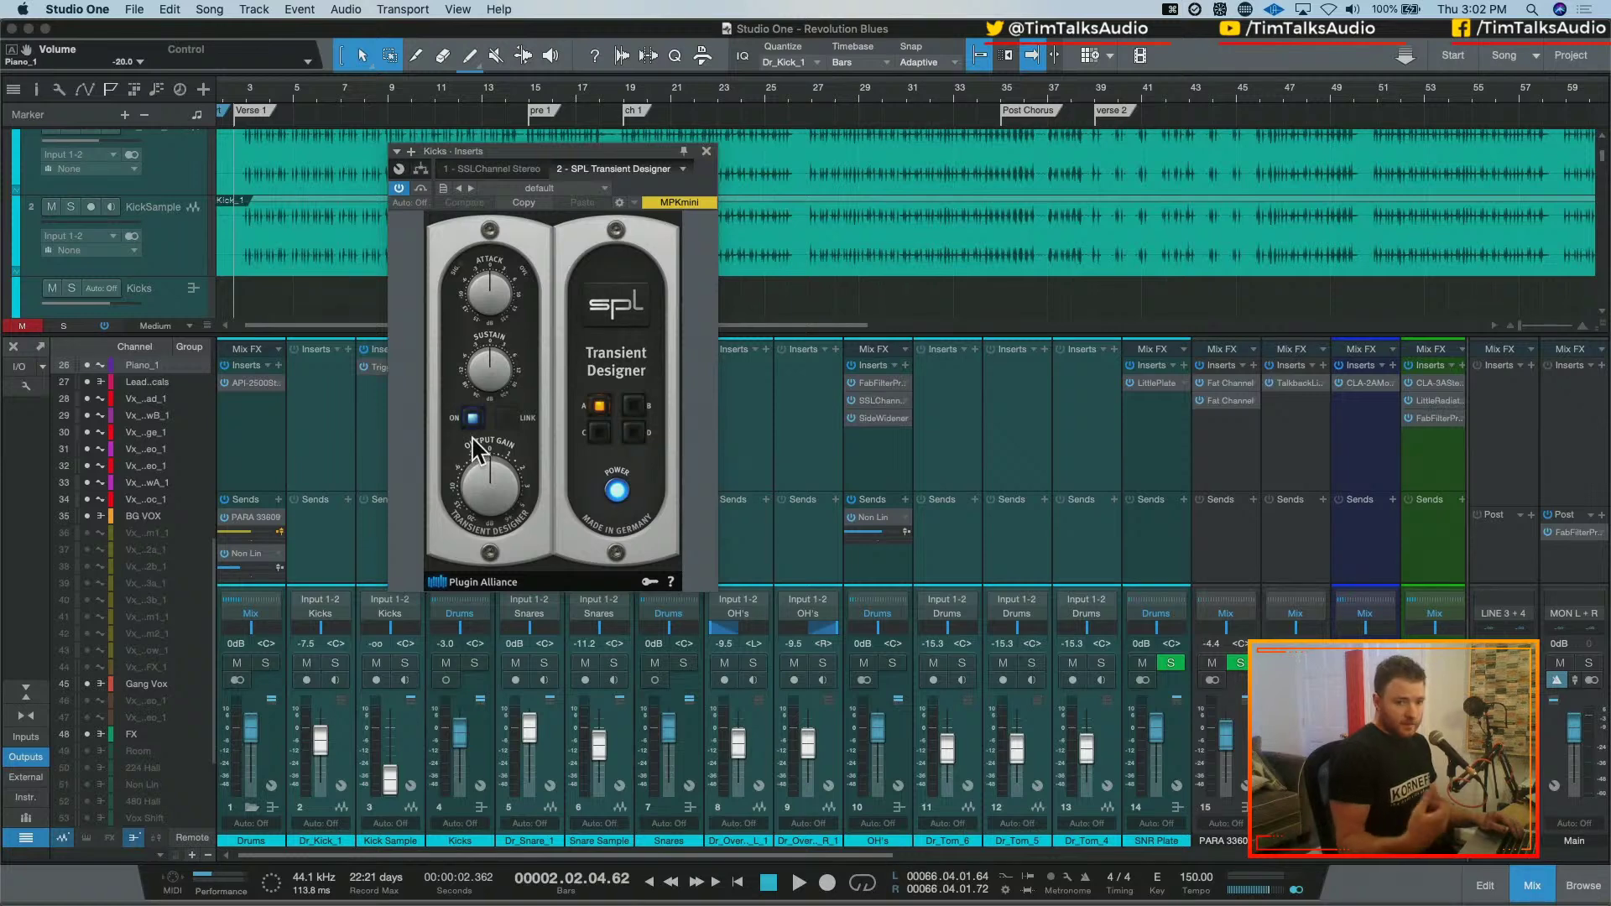
Try a raised attack on the Kicks bus's Transient Designer and return it to 0 dB
scroll(489, 294, up, 5)
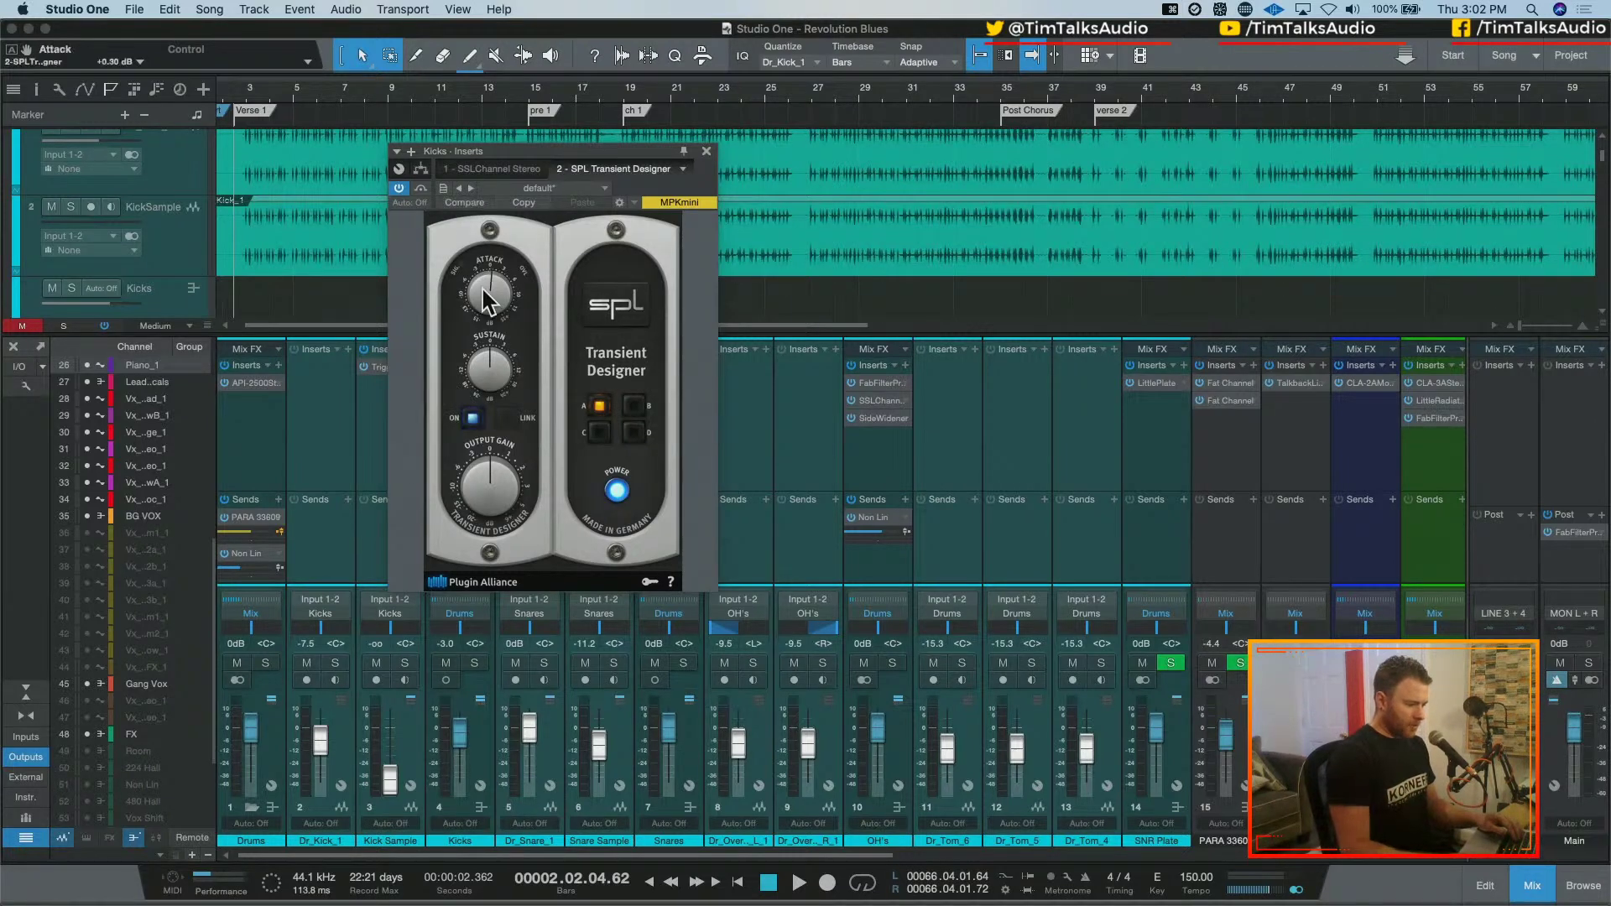
drag(489, 294, 499, 322)
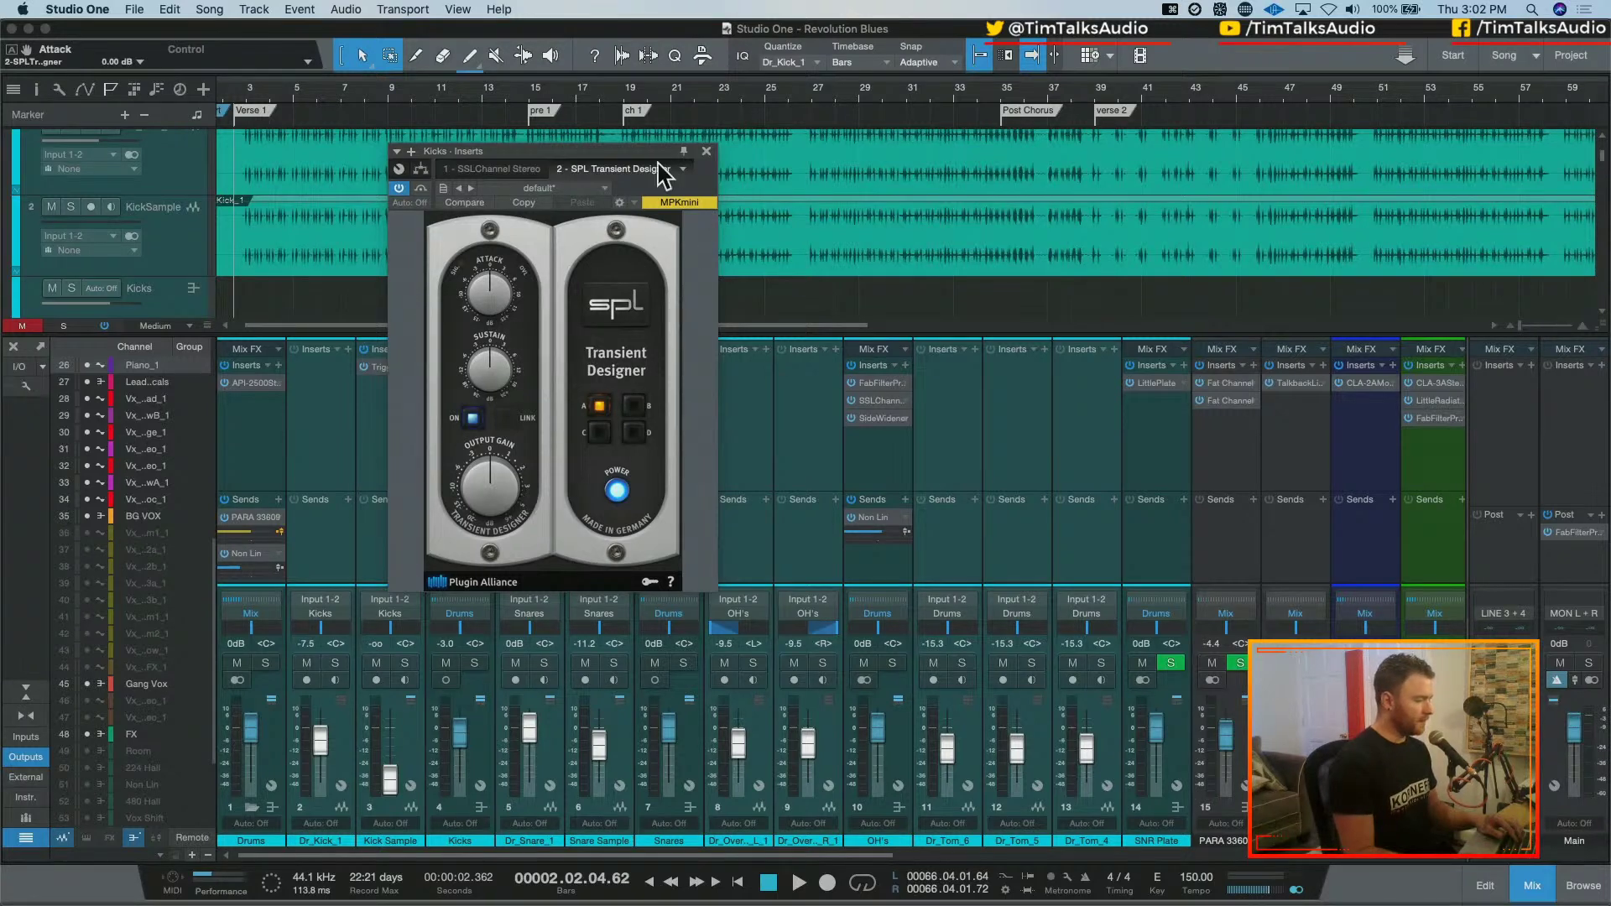
drag(592, 151, 789, 136)
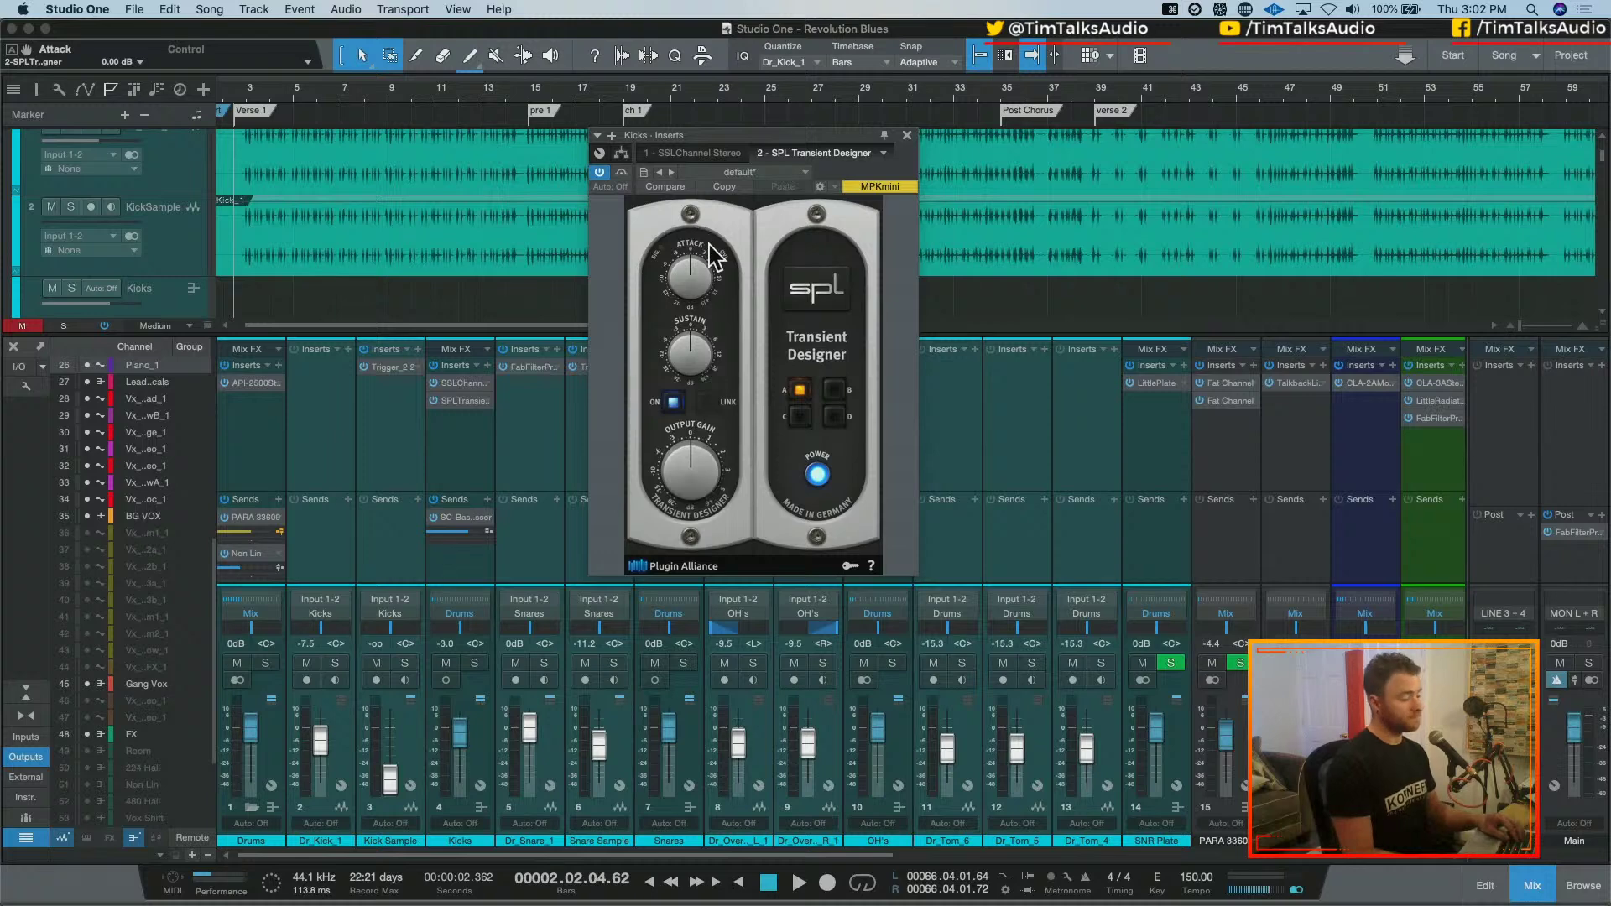
During playback from Verse 1, set the kick transient attack to about +2.5 dB, reduce its sustain, and compare against the bypassed sound
key(space)
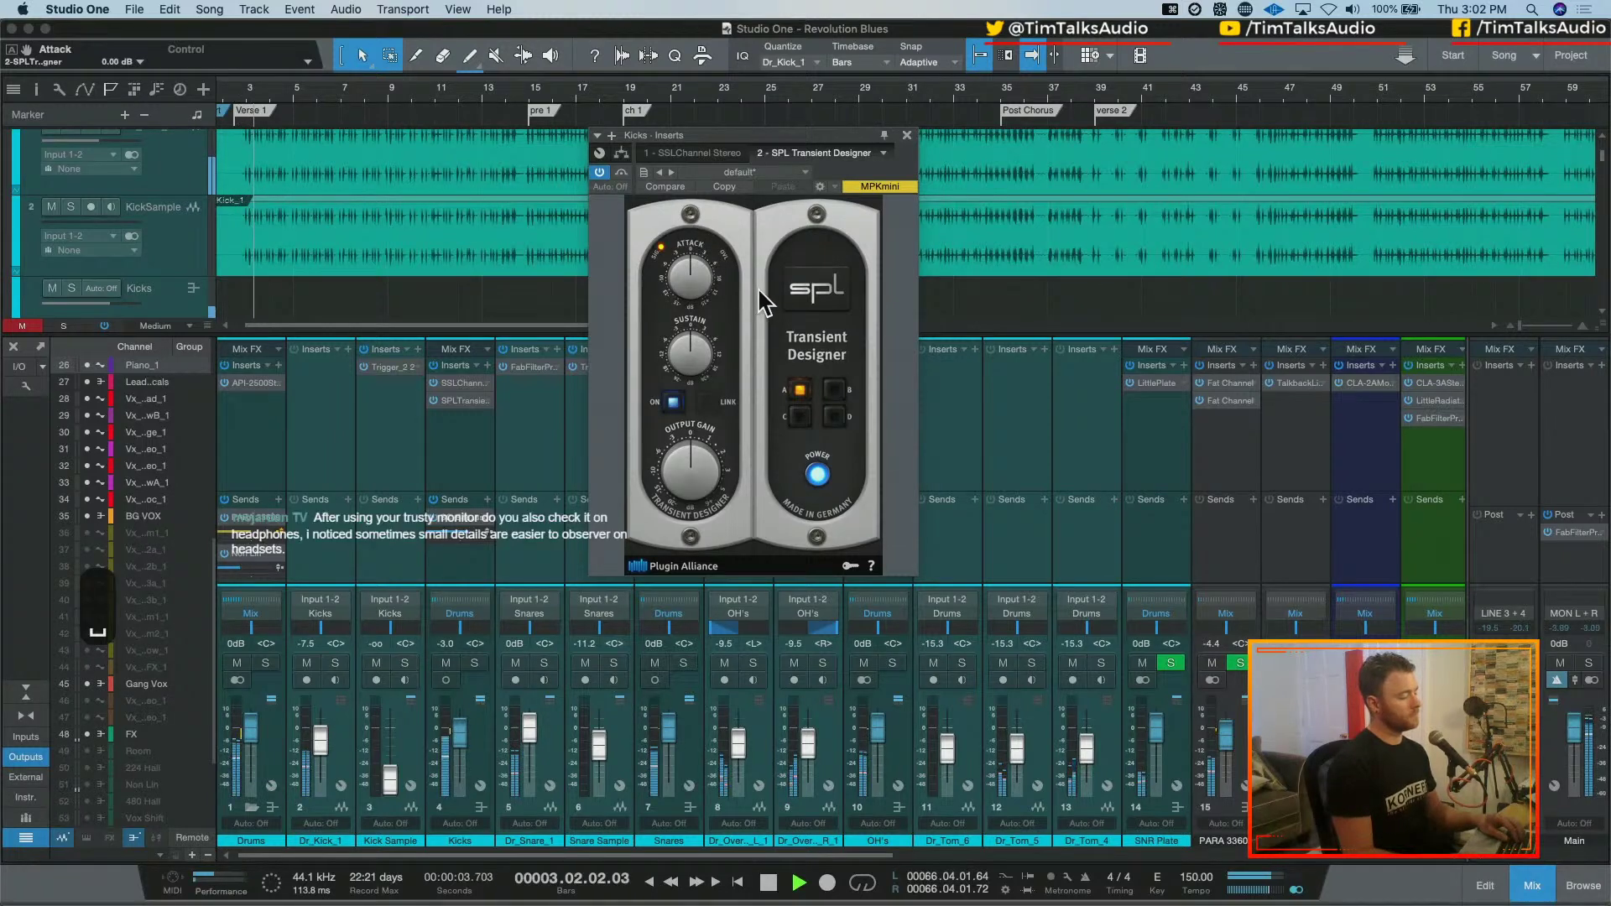
drag(704, 295, 696, 277)
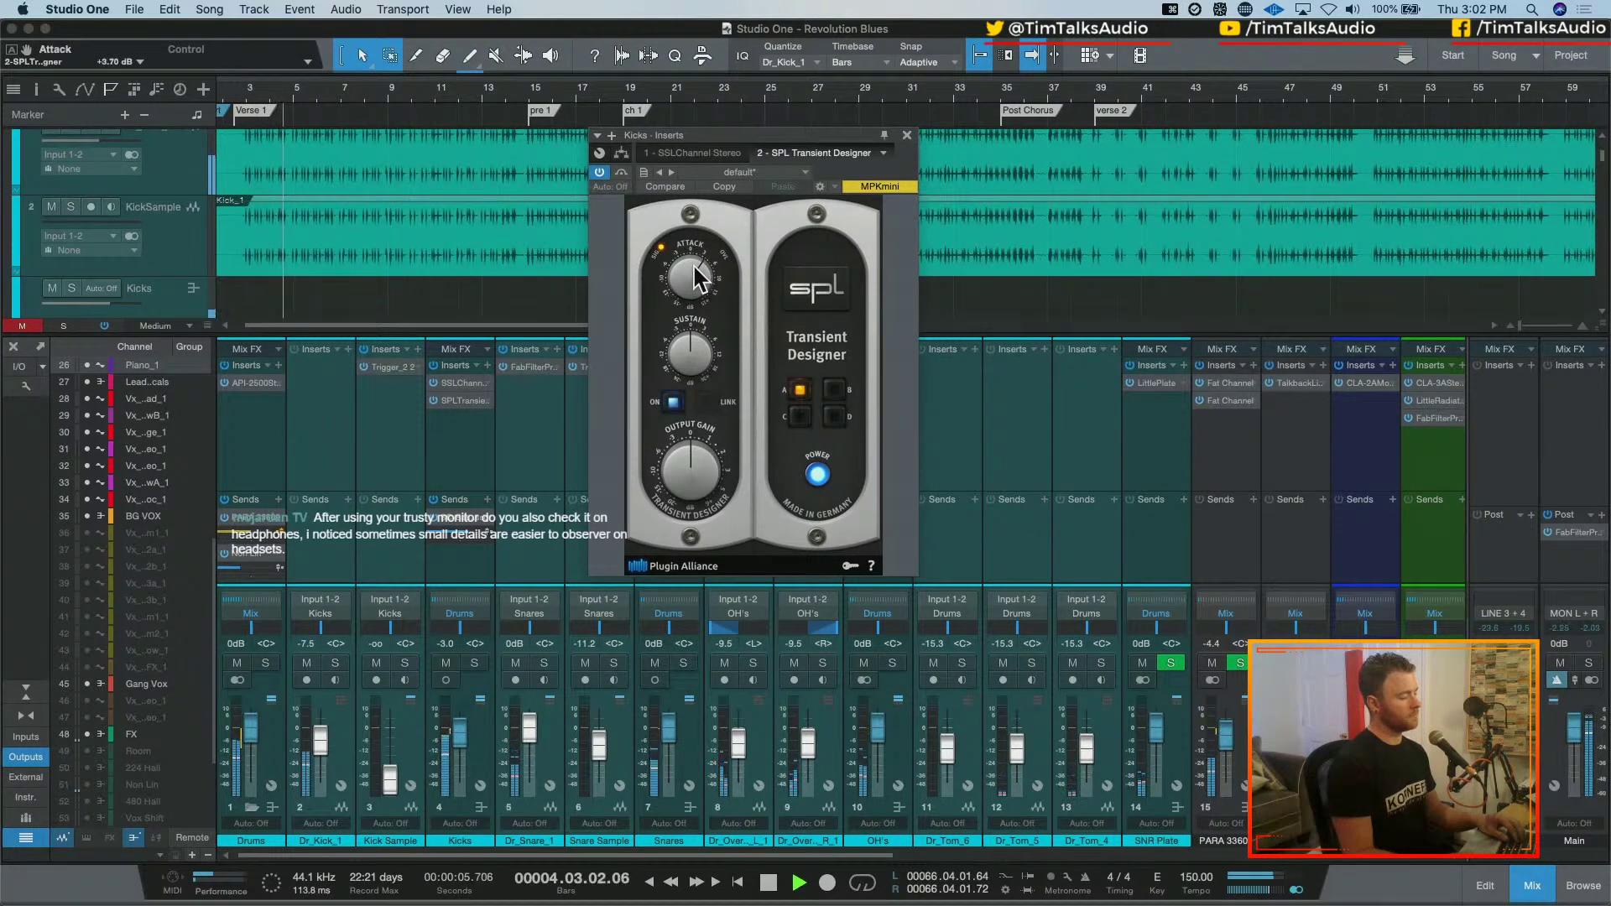
drag(696, 347, 691, 363)
drag(694, 301, 694, 310)
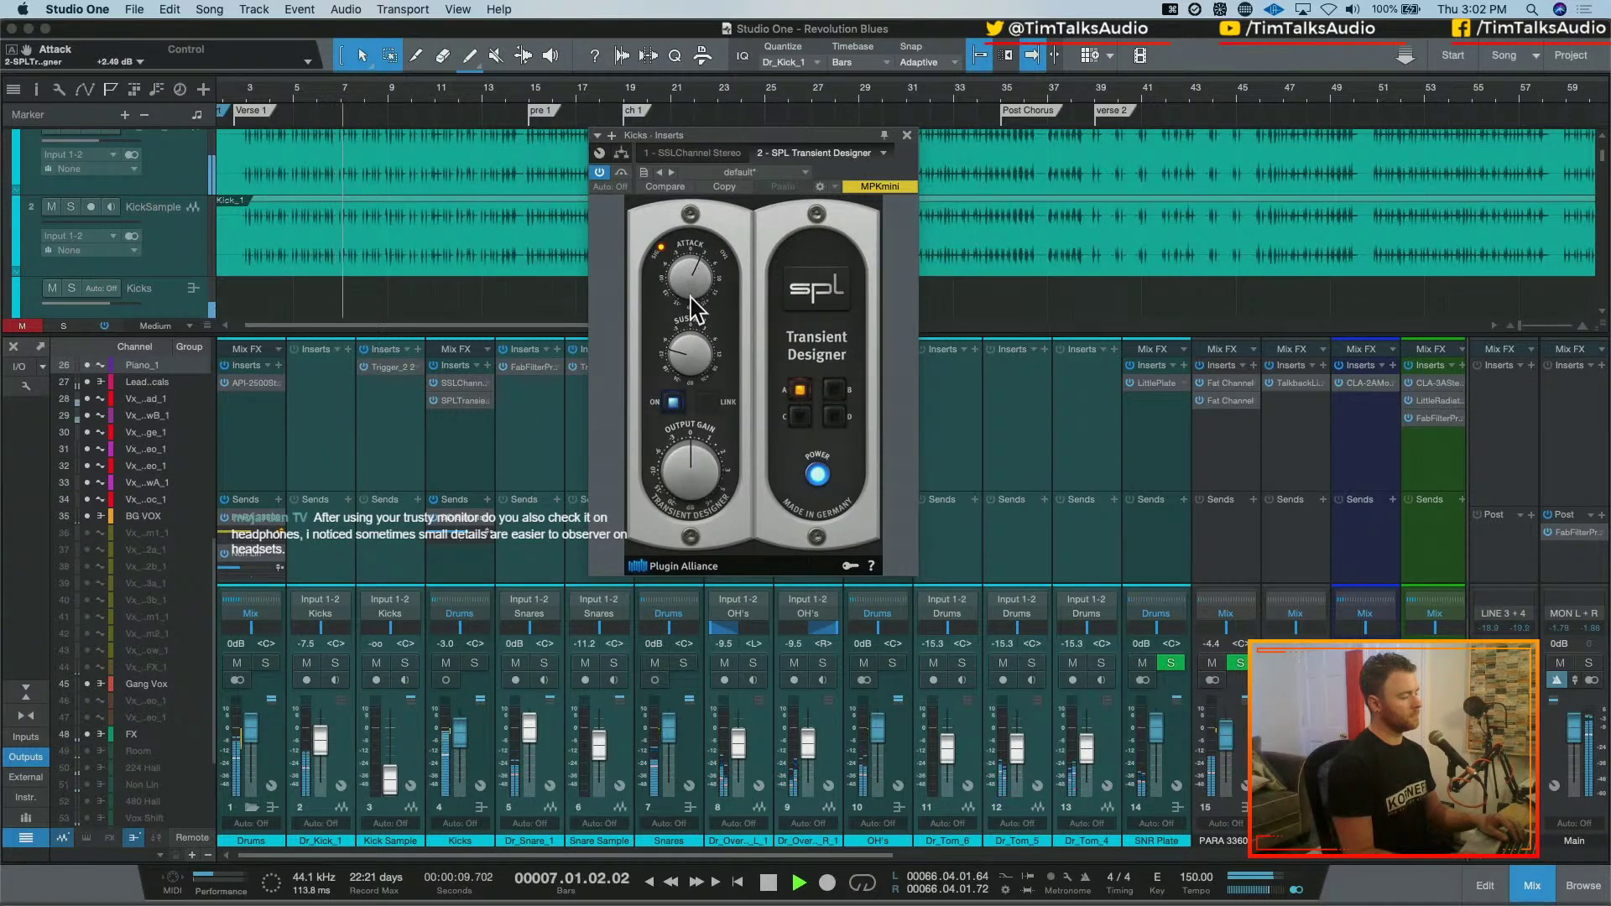
click(621, 173)
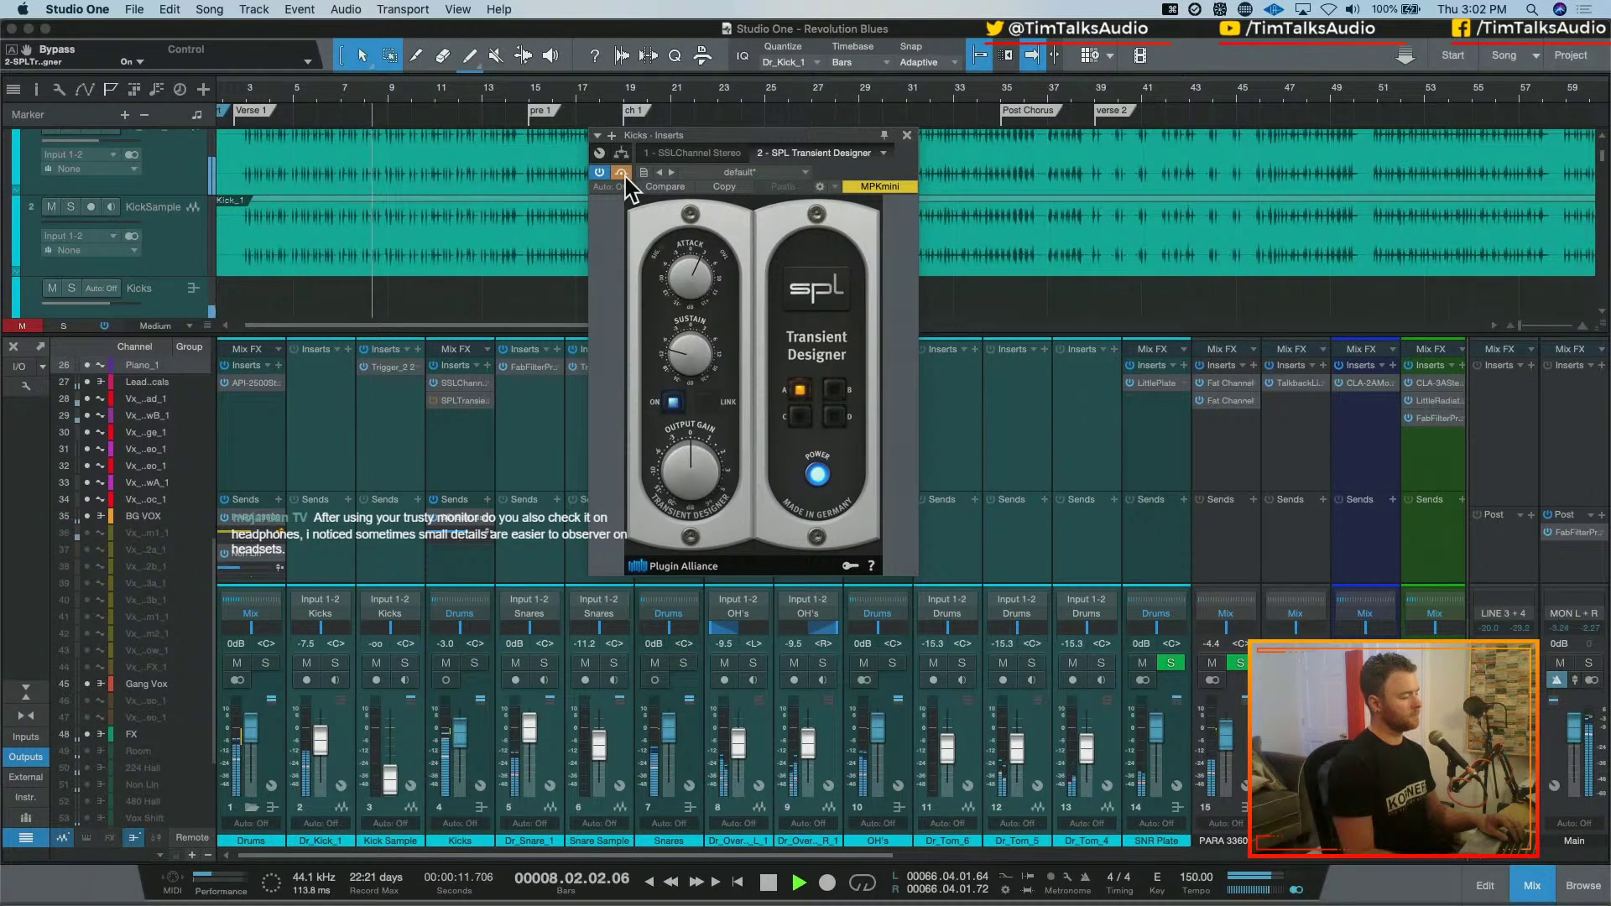
click(621, 174)
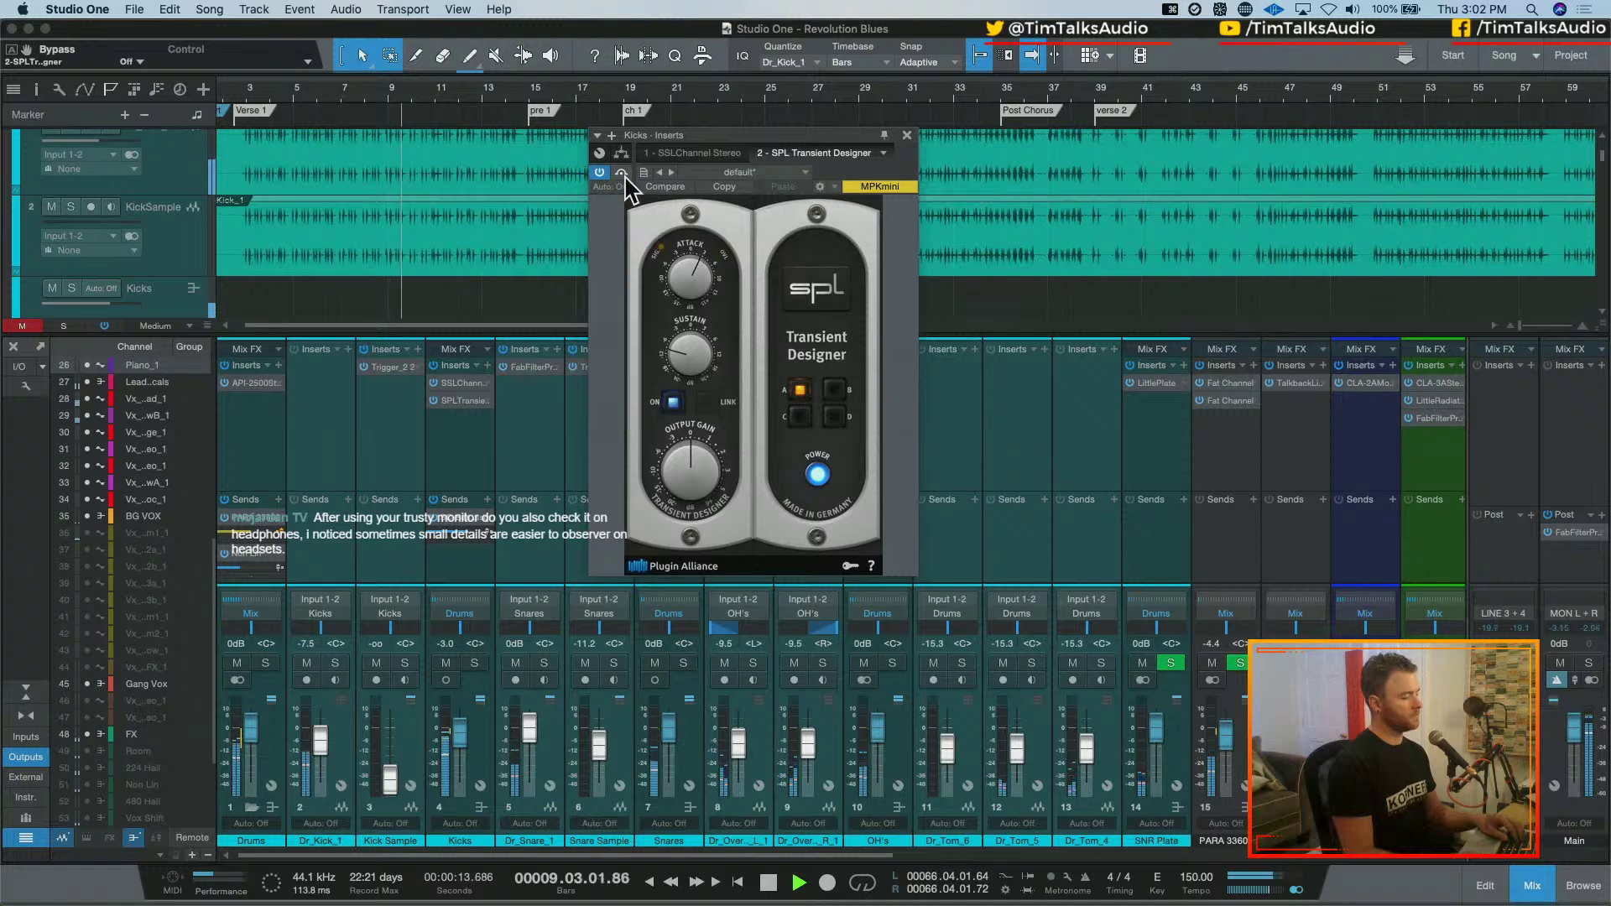
Set the Transient Designer's attack to about +5.2 dB and its output gain to about -0.85 dB, comparing with bypass
drag(686, 470, 688, 477)
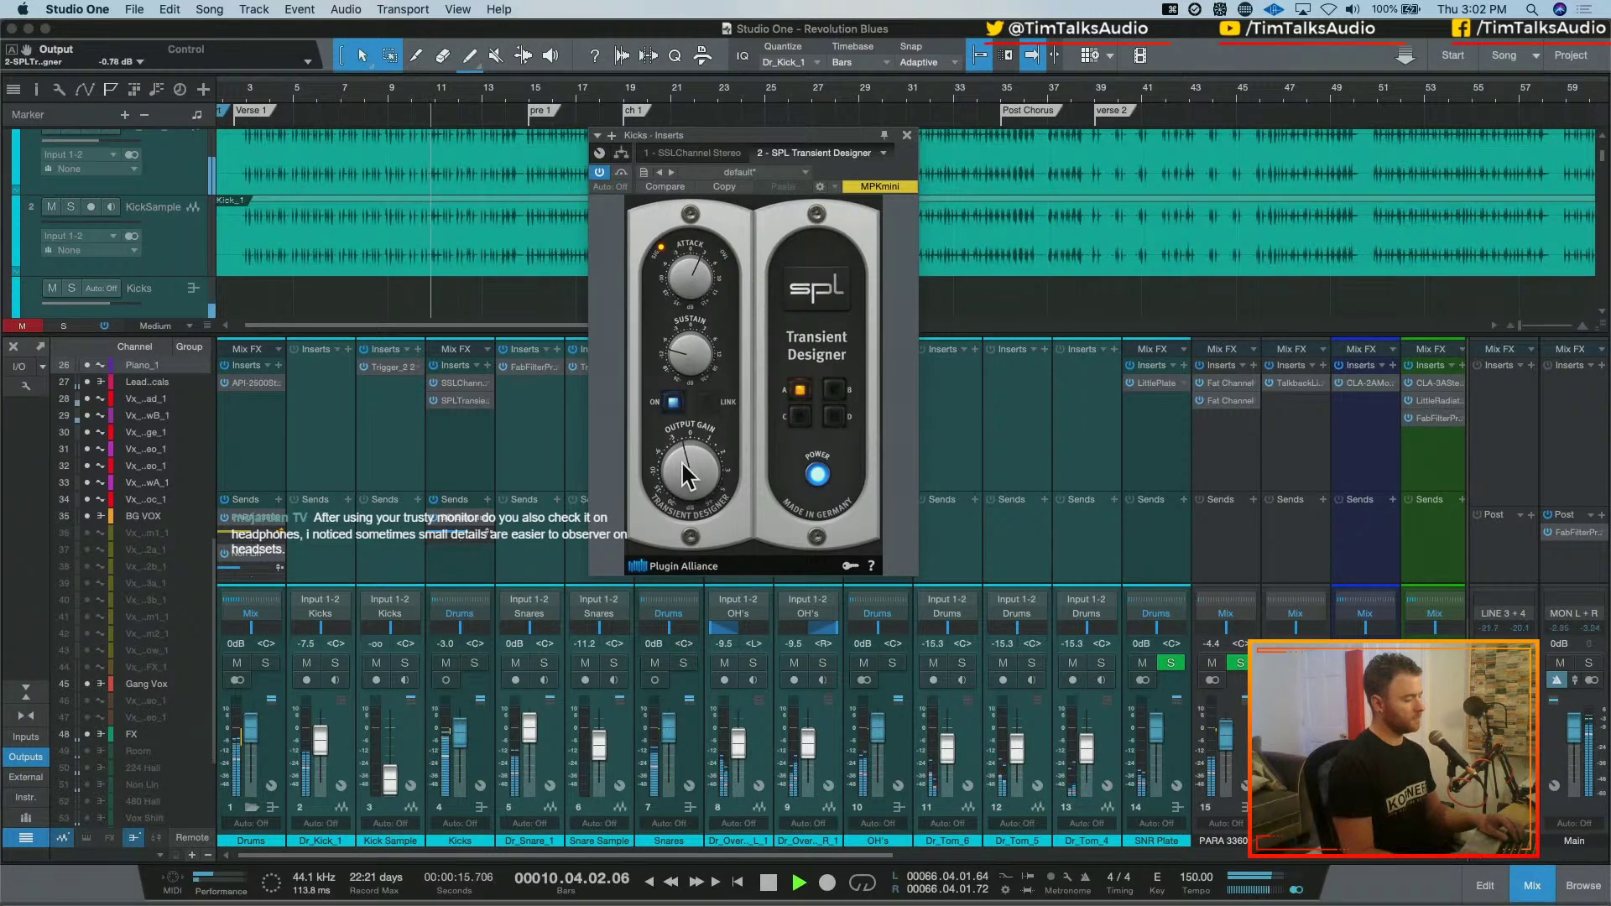
mouse_move(691, 273)
mouse_down()
mouse_move(686, 227)
mouse_move(688, 262)
mouse_up()
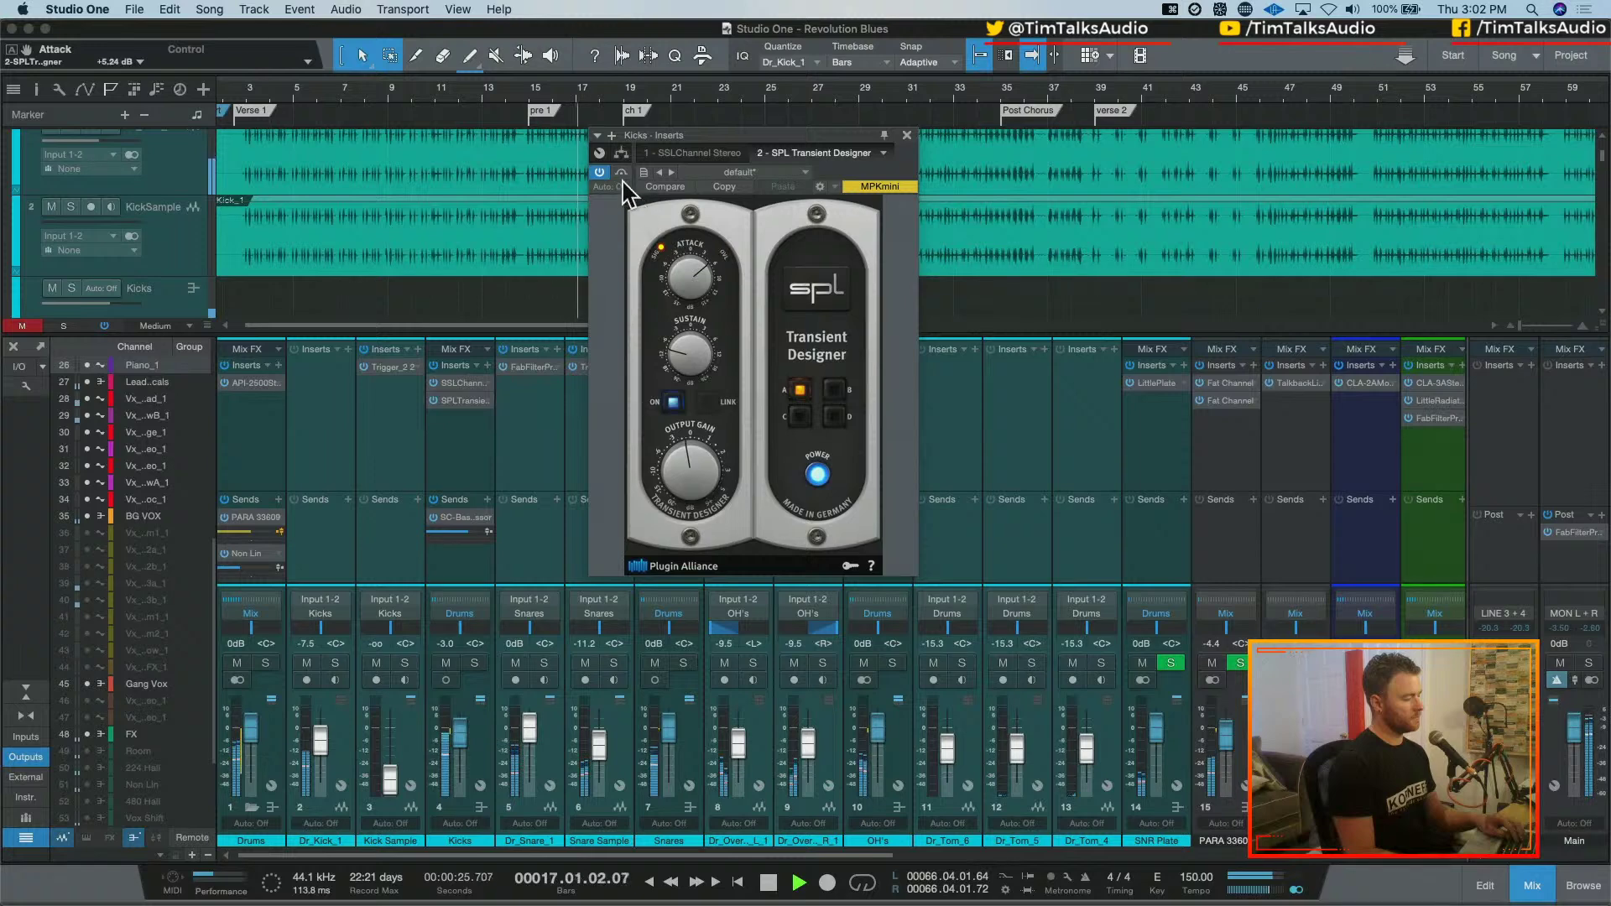
click(621, 173)
drag(686, 274, 689, 280)
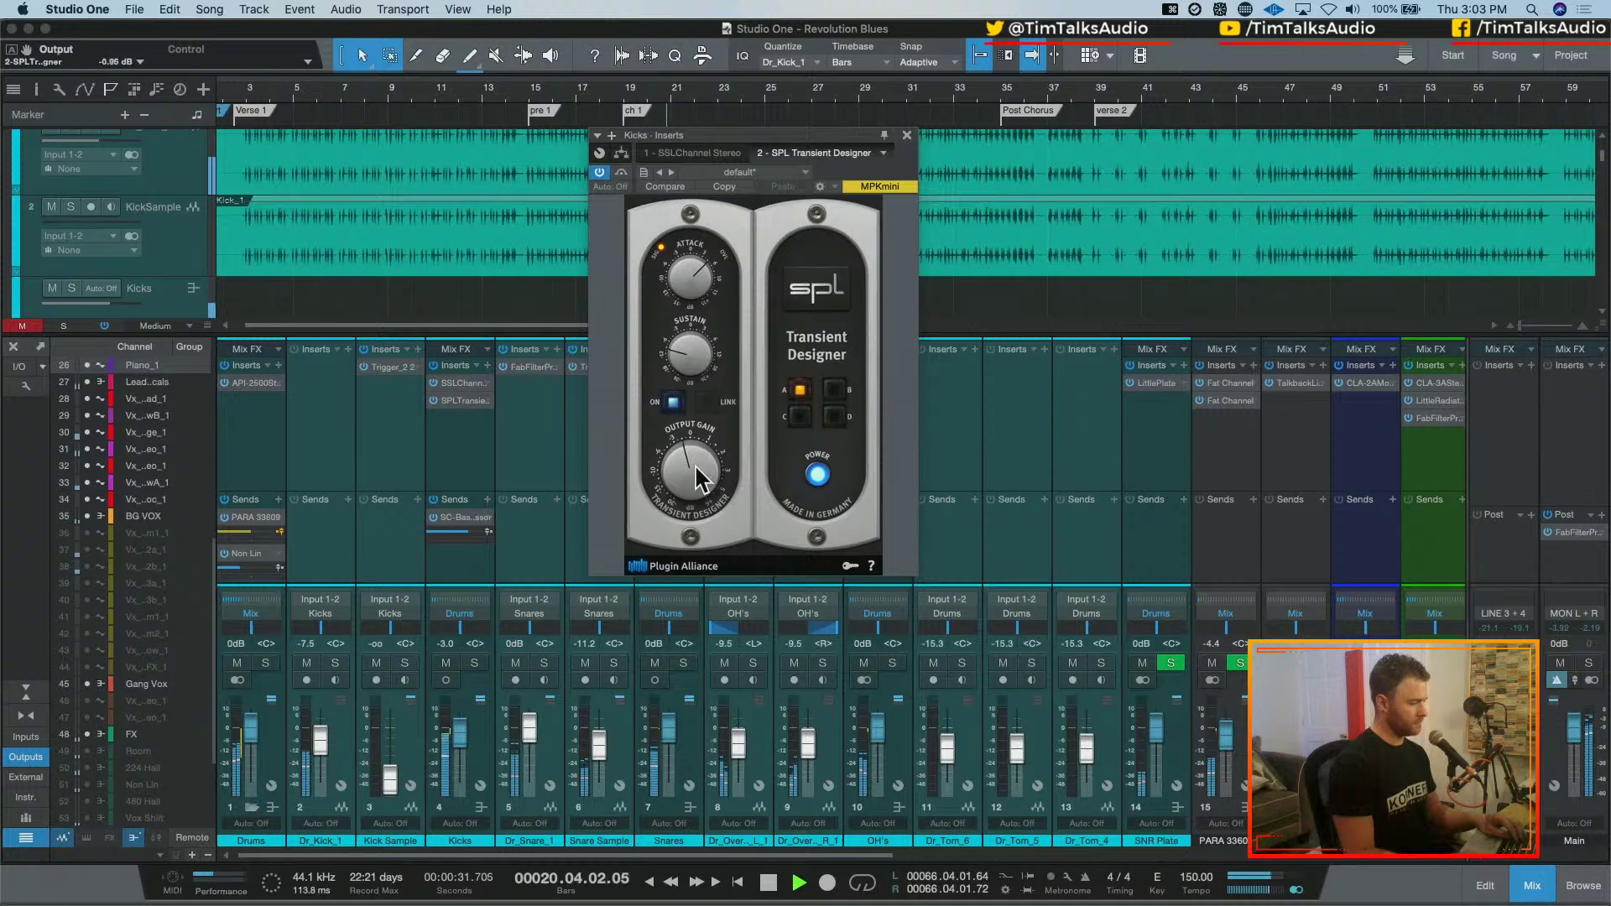
click(621, 173)
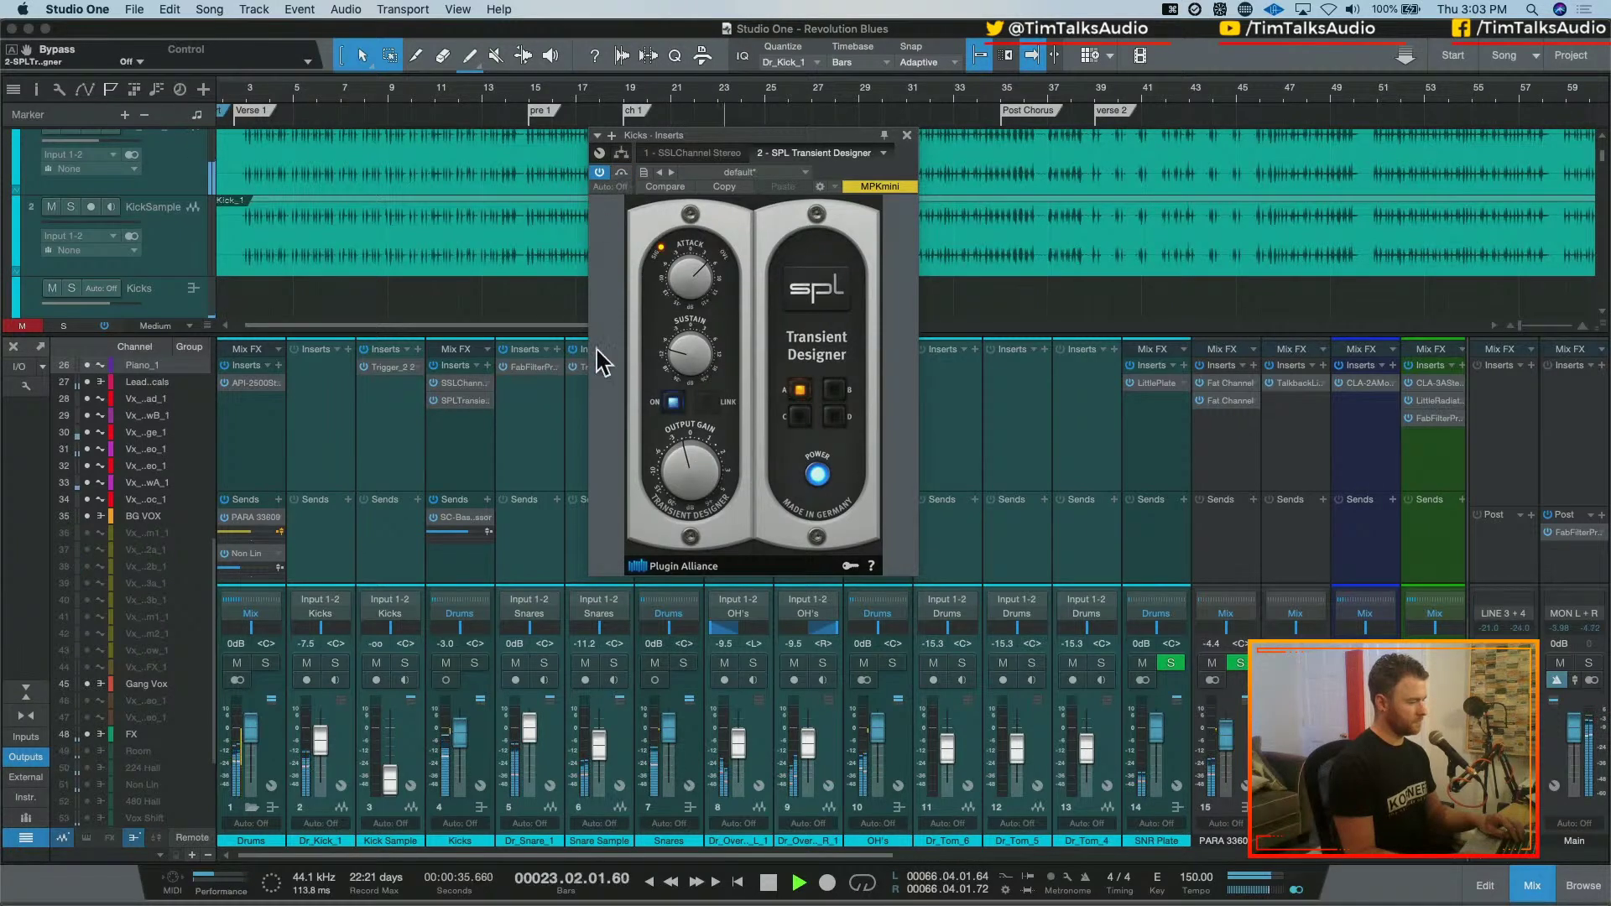
Set the HF gain to 4.3 dB in the Kicks bus's SSL channel strip, close the plug-in and stop playback
click(682, 154)
drag(644, 362, 650, 375)
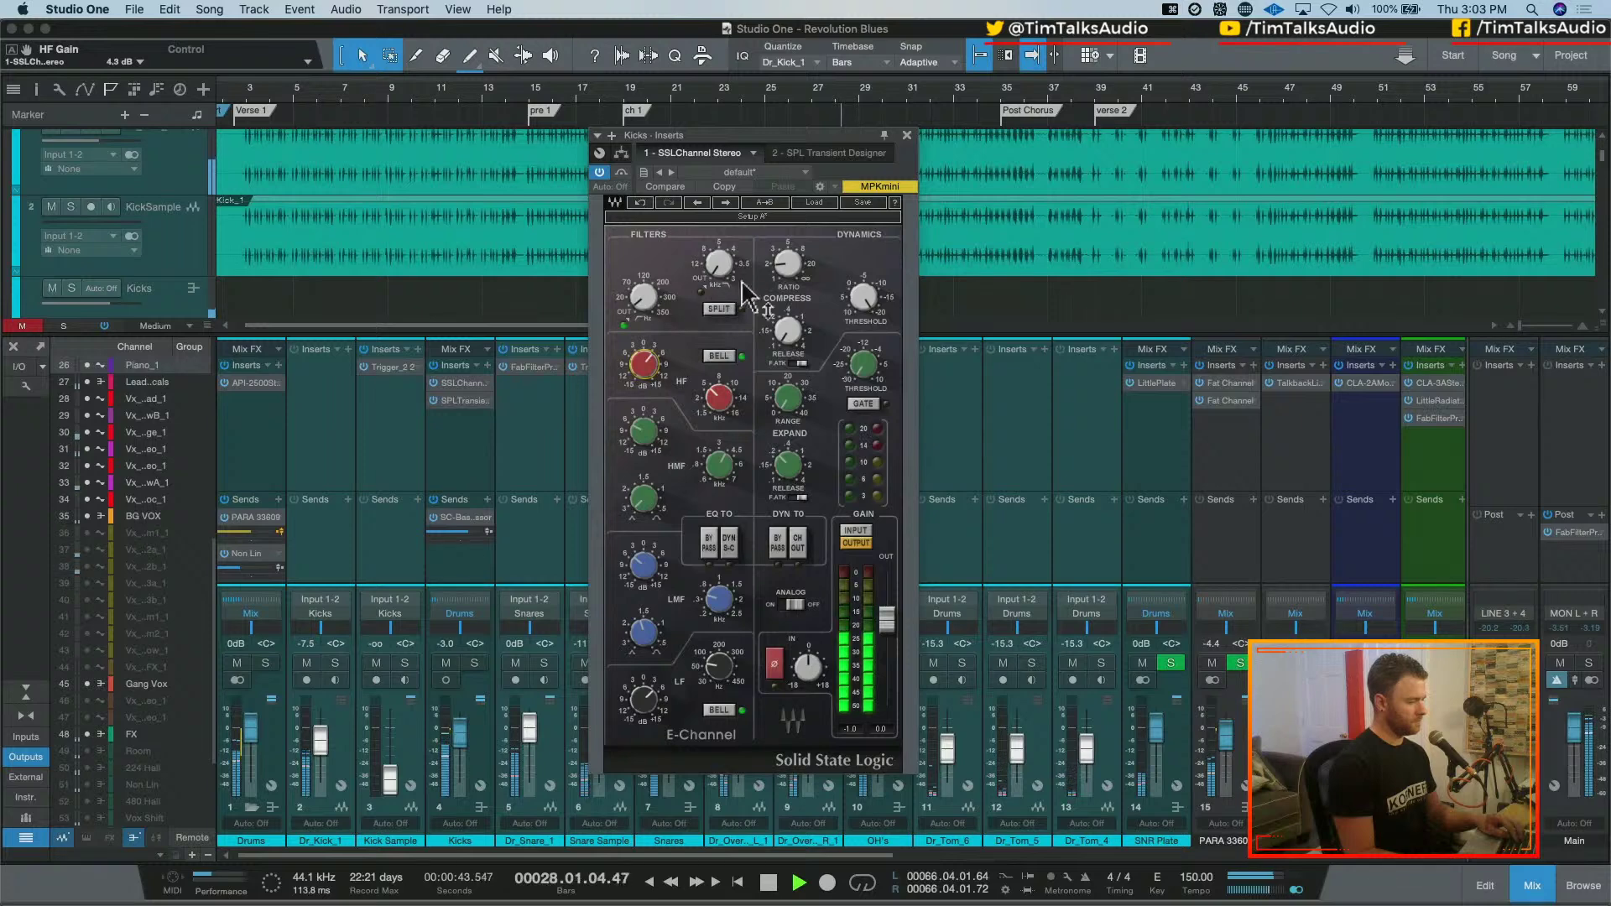
click(905, 136)
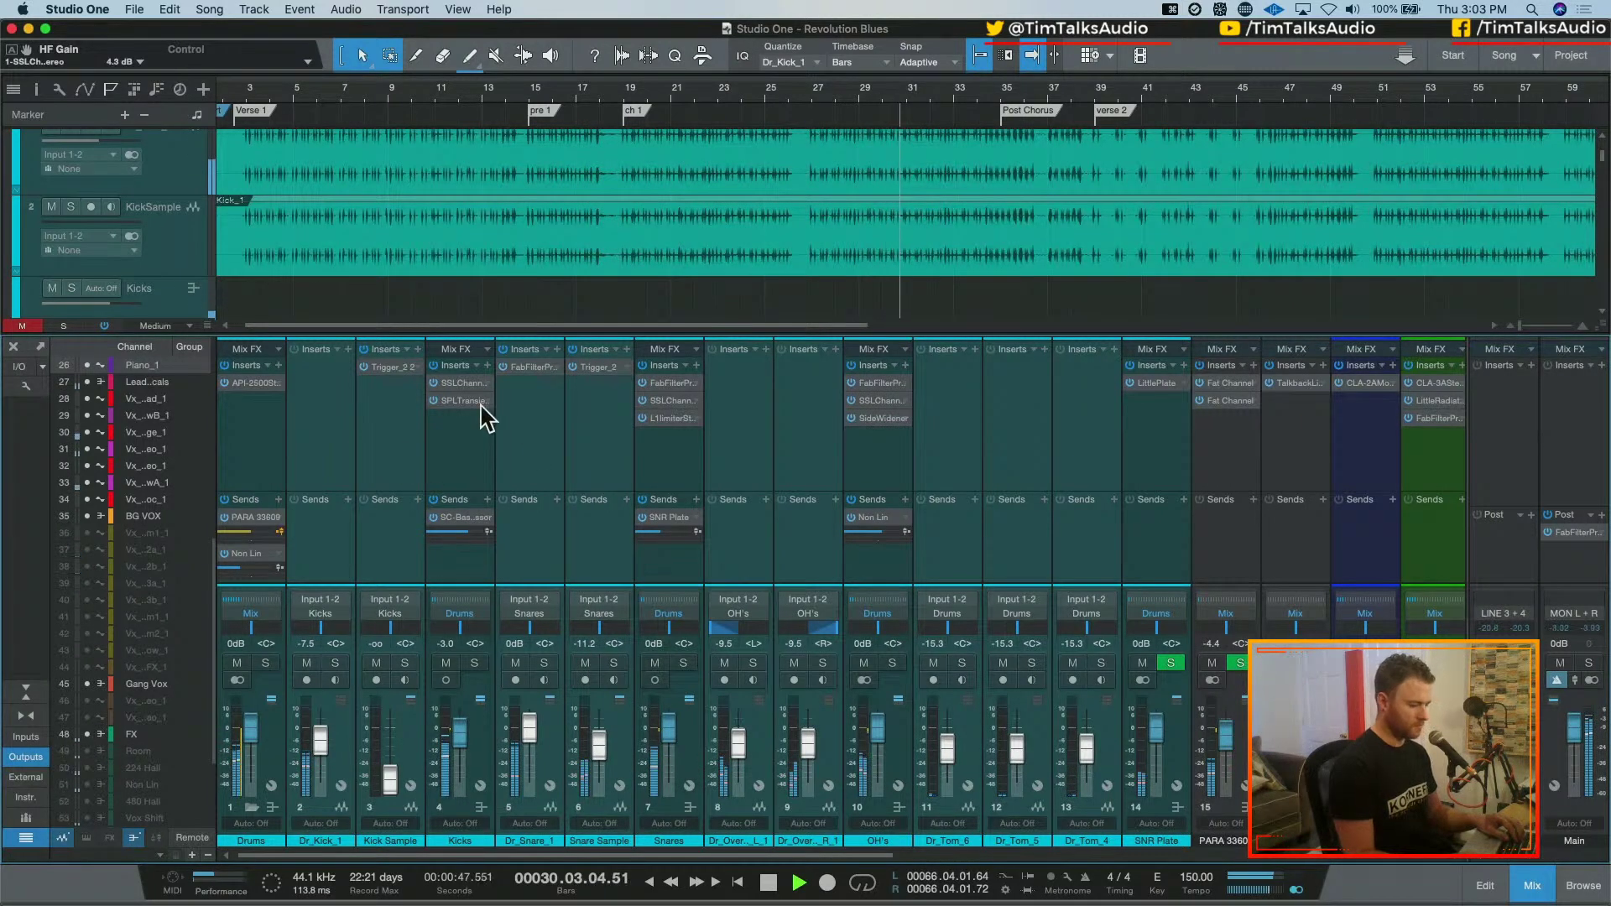
key(space)
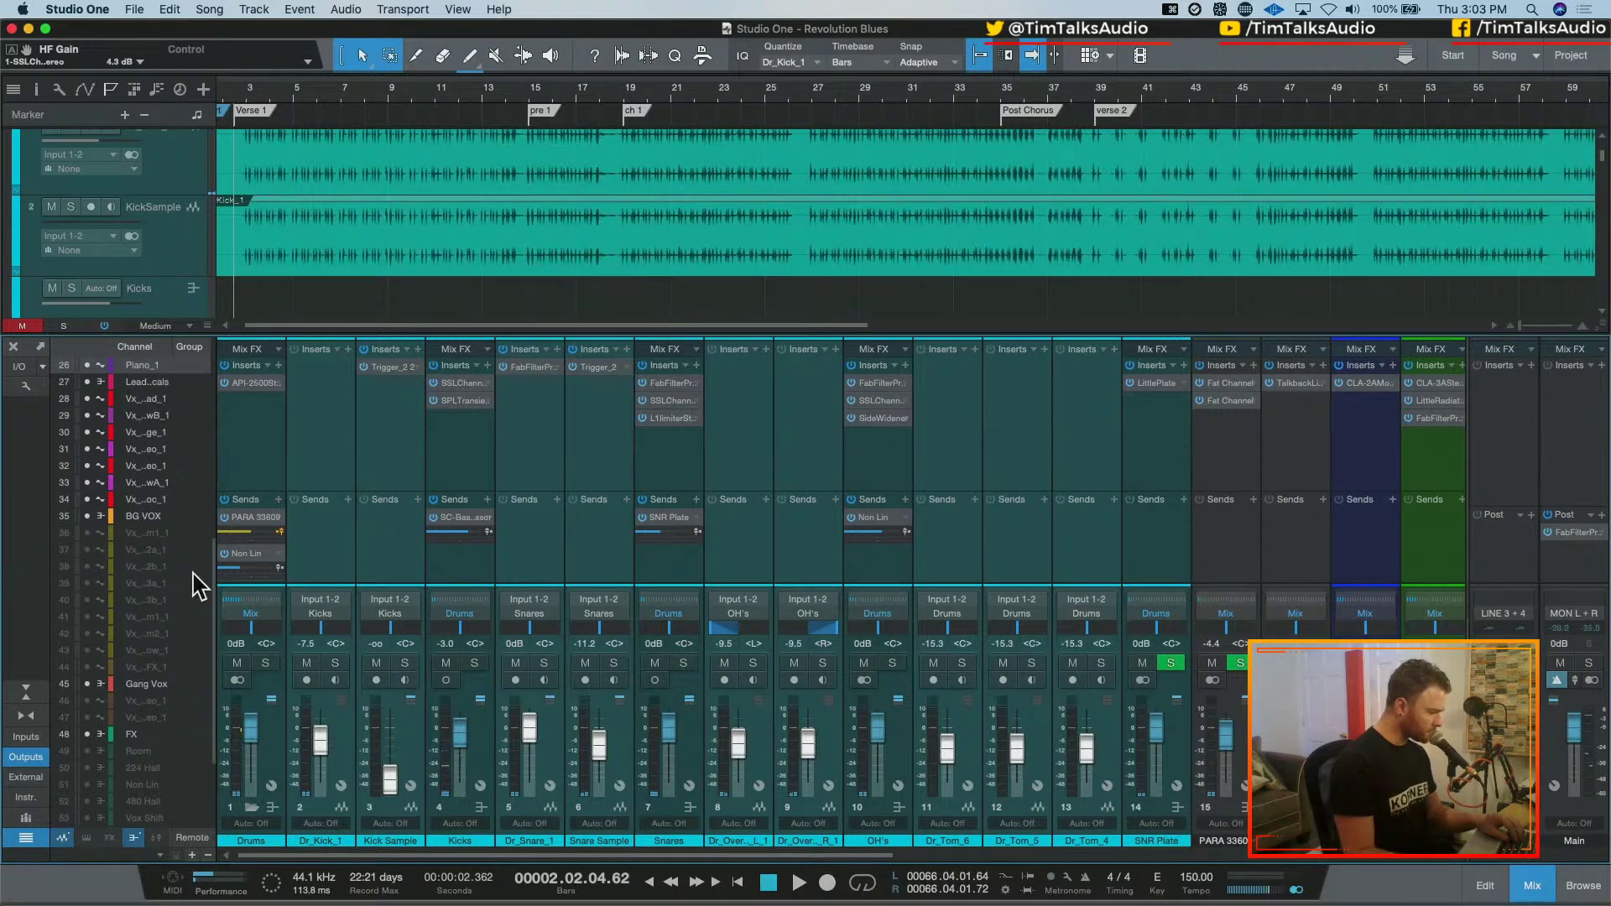
Examine the SLAM bus's Talkback Limiter and the PARA 33609 bus's Fat Channel compressor with its splitter routing
click(1292, 384)
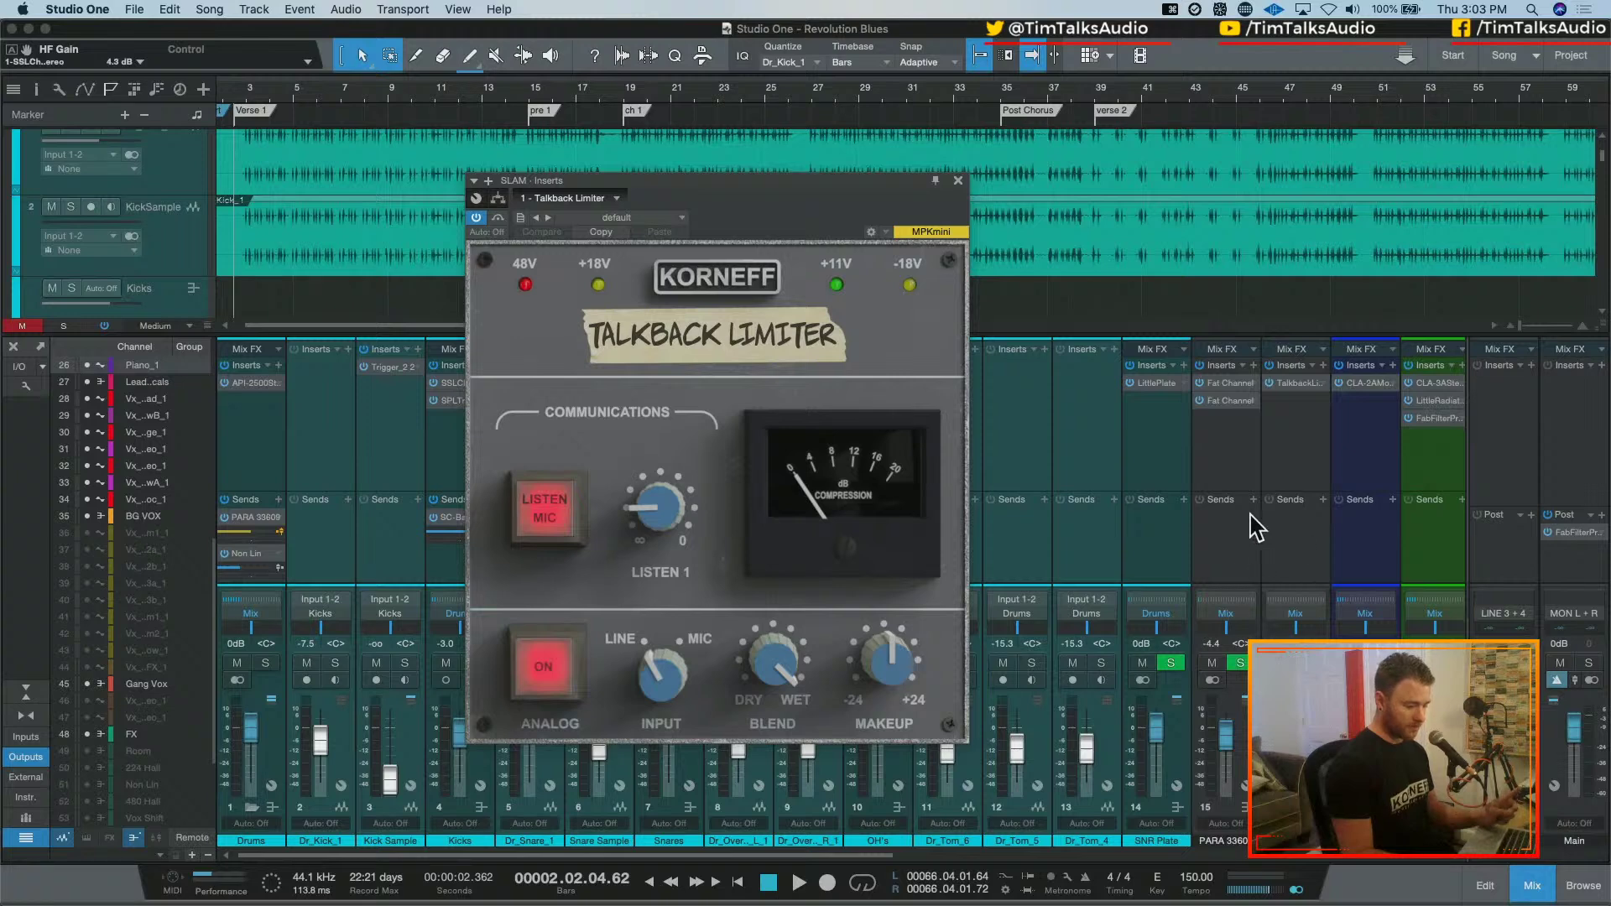
click(1236, 470)
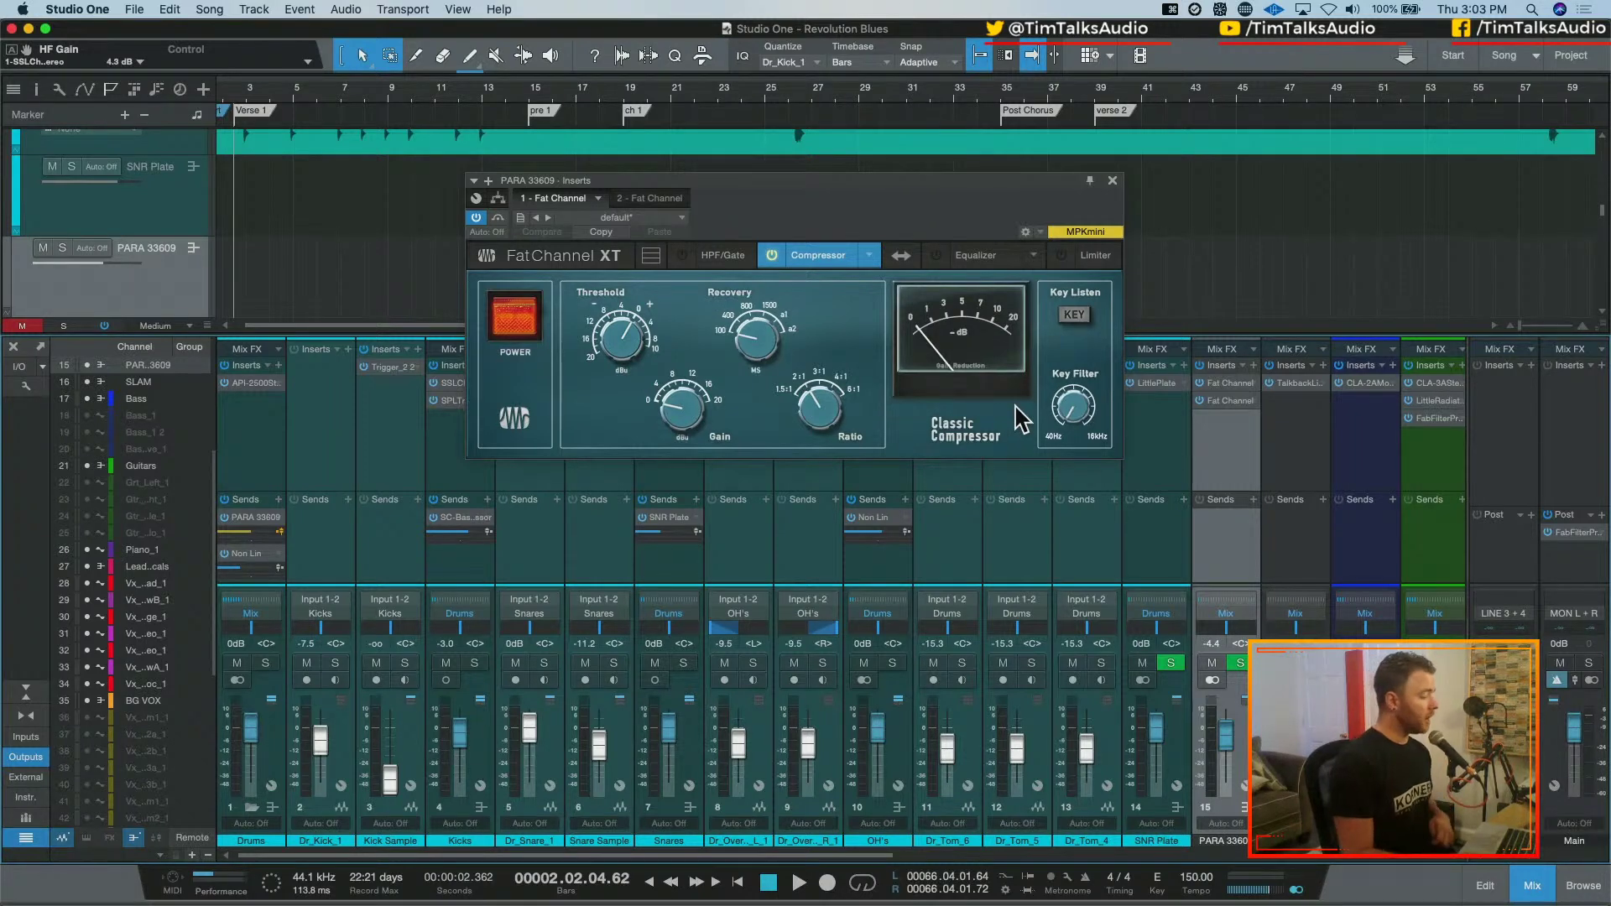
click(499, 198)
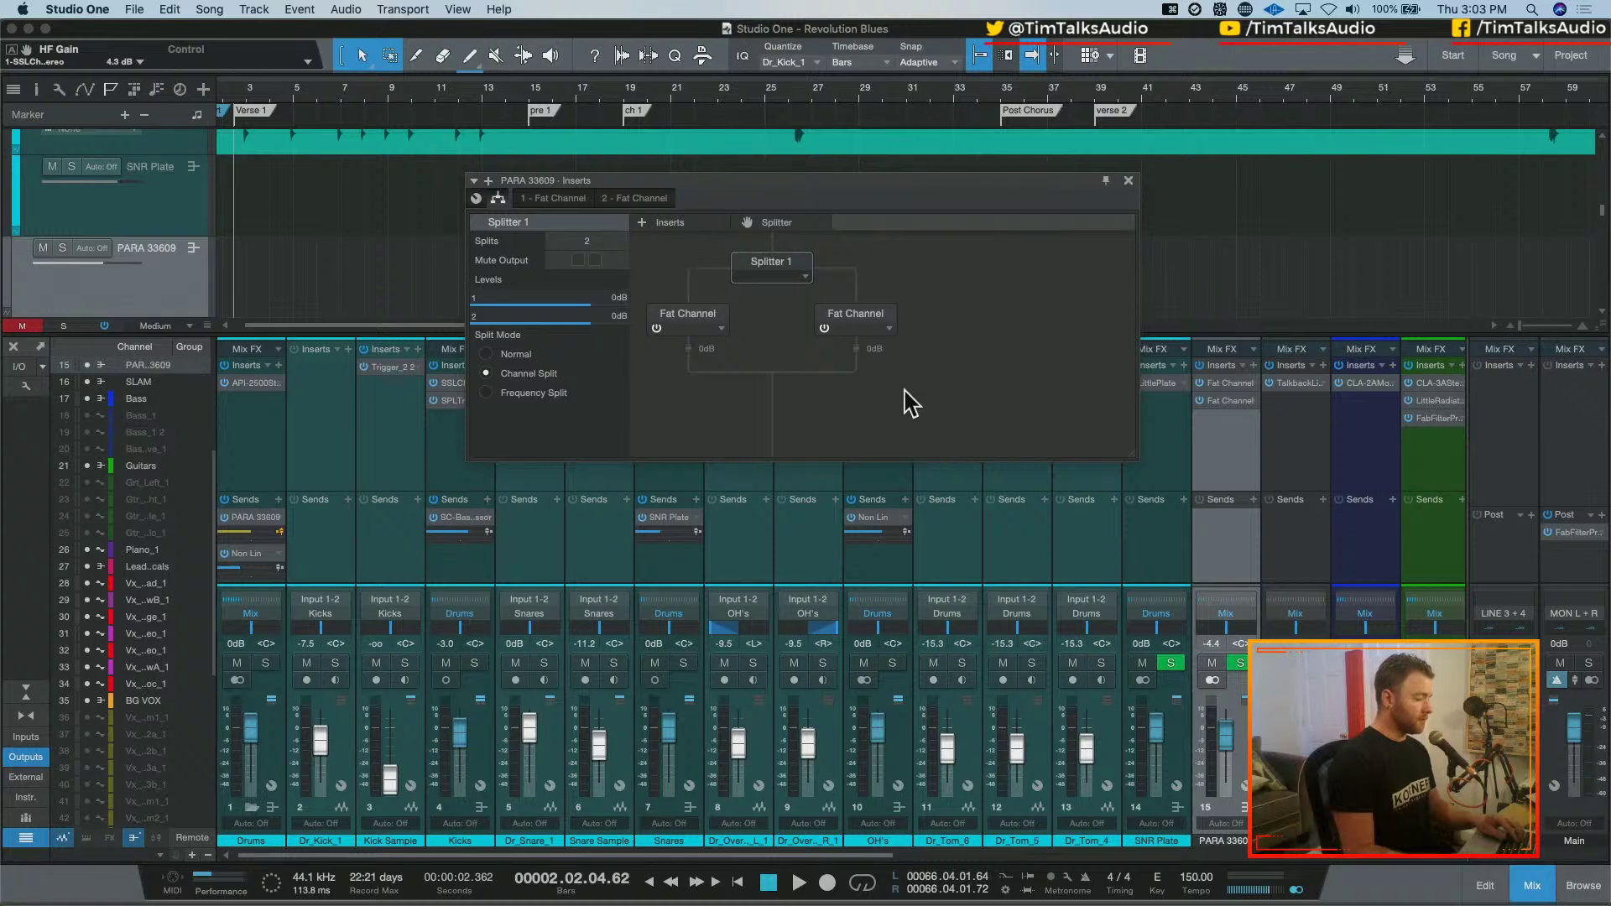
click(556, 199)
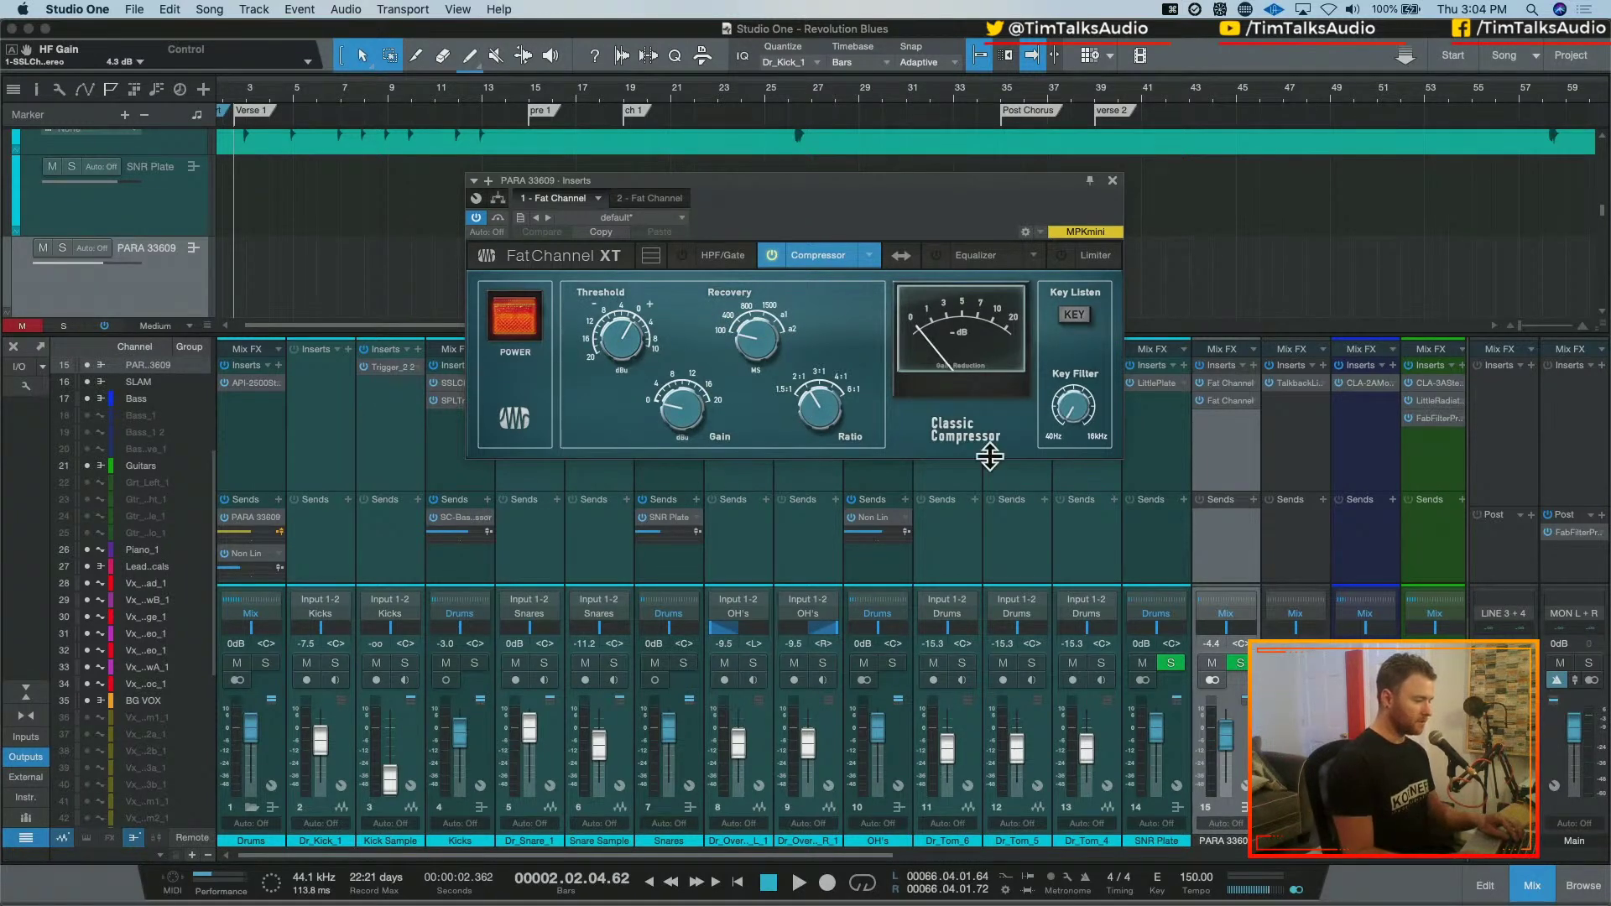
Play the song briefly to check the gain reduction on the PARA 33609 bus's first Fat Channel compressor, and close its window
key(space)
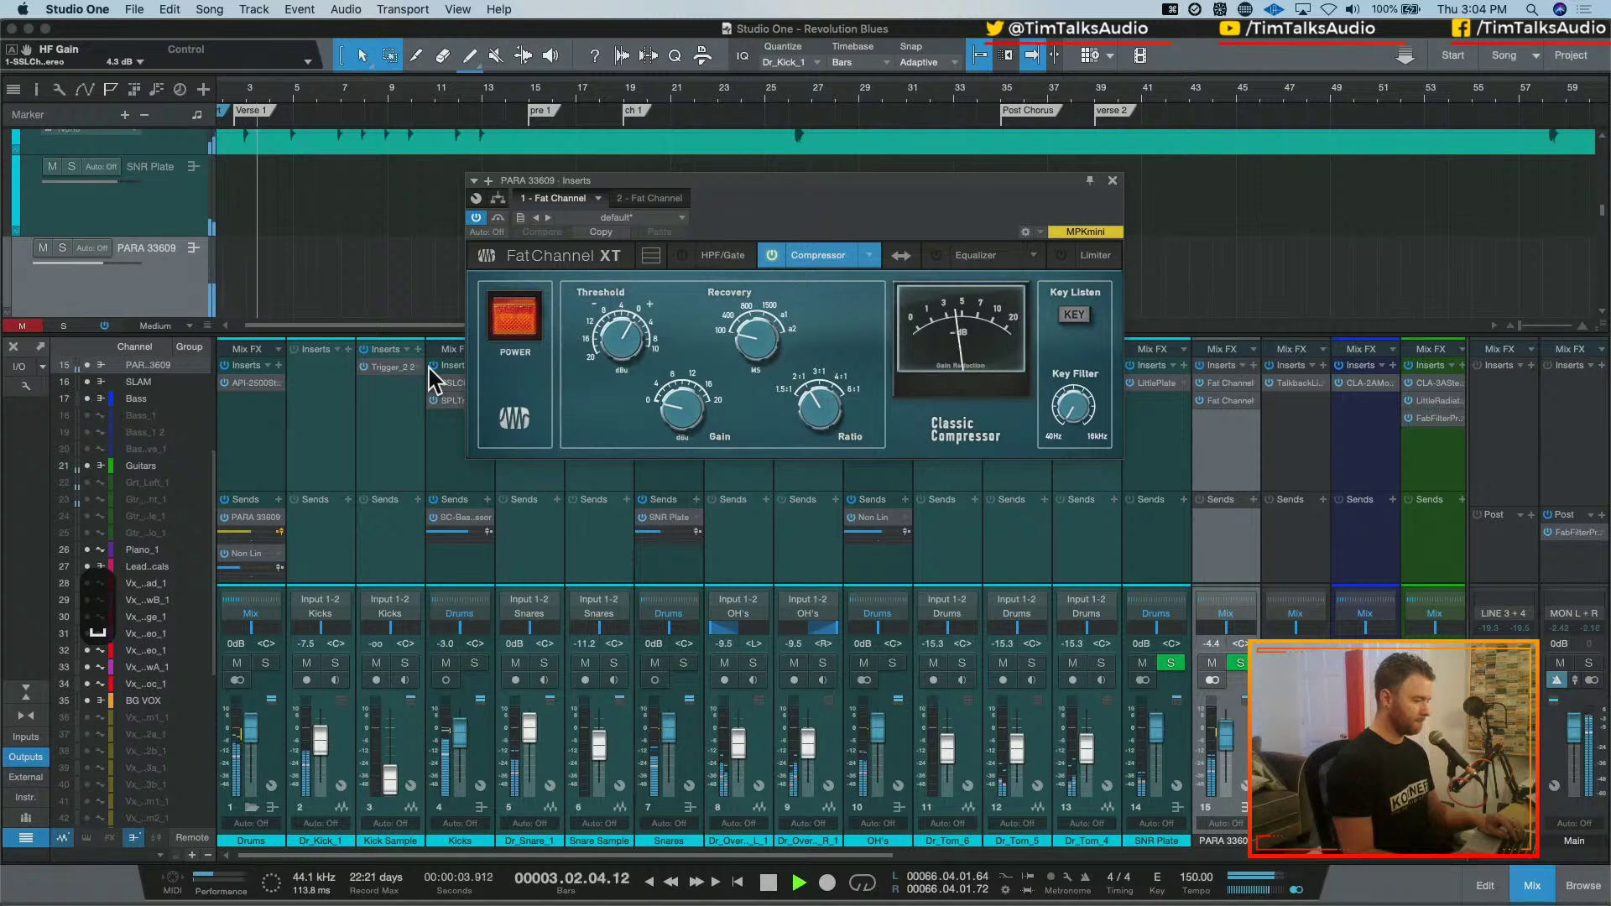
key(space)
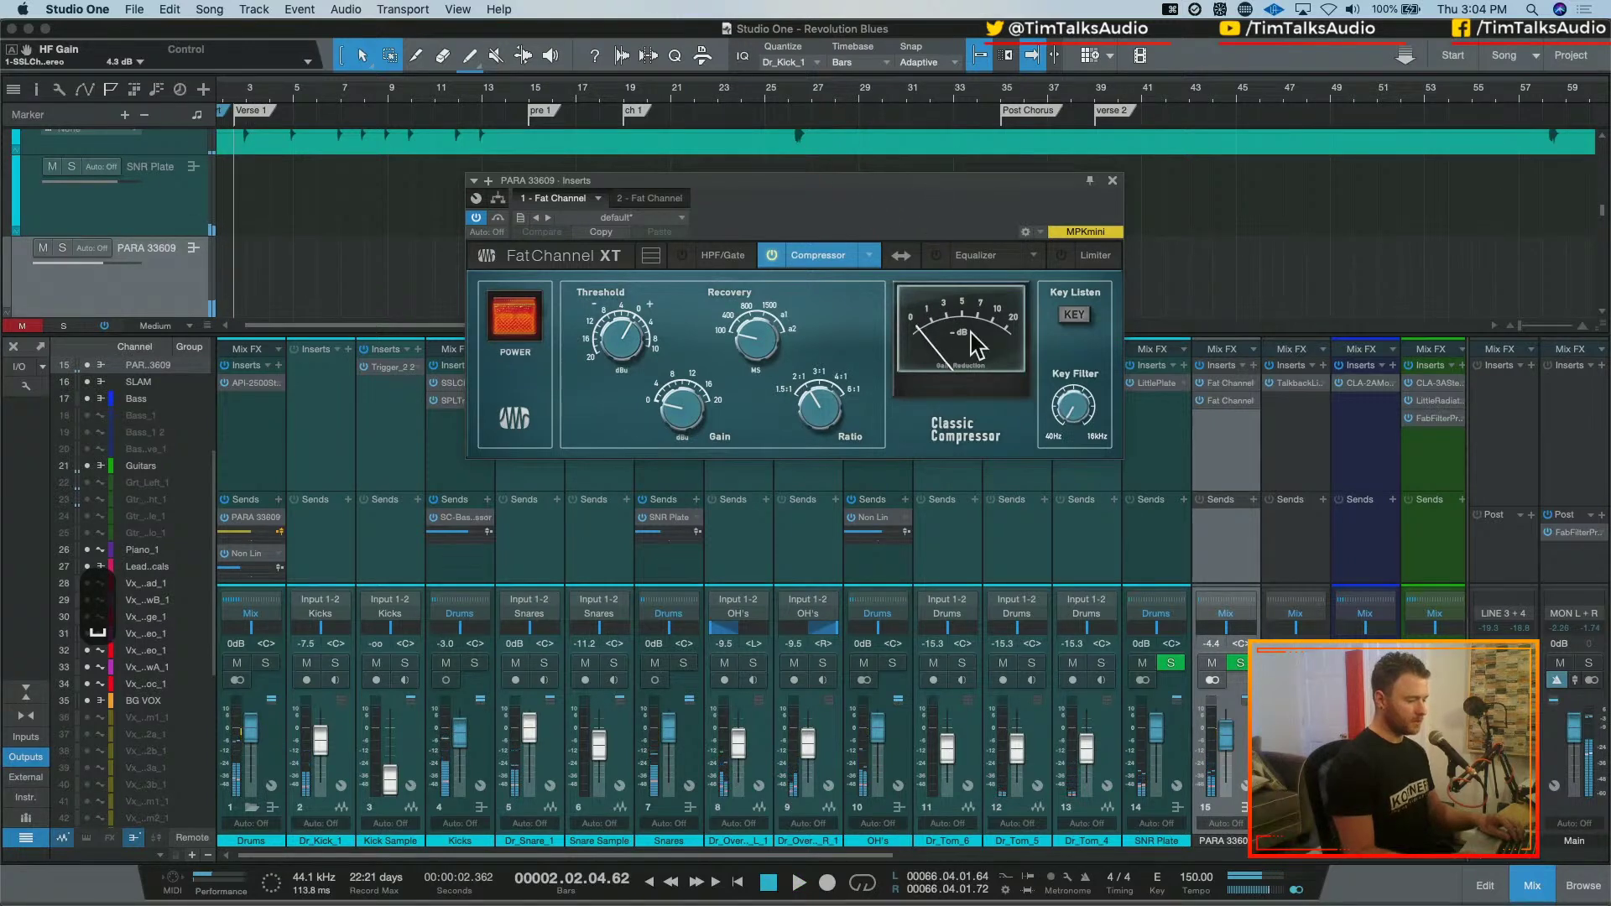
click(1112, 180)
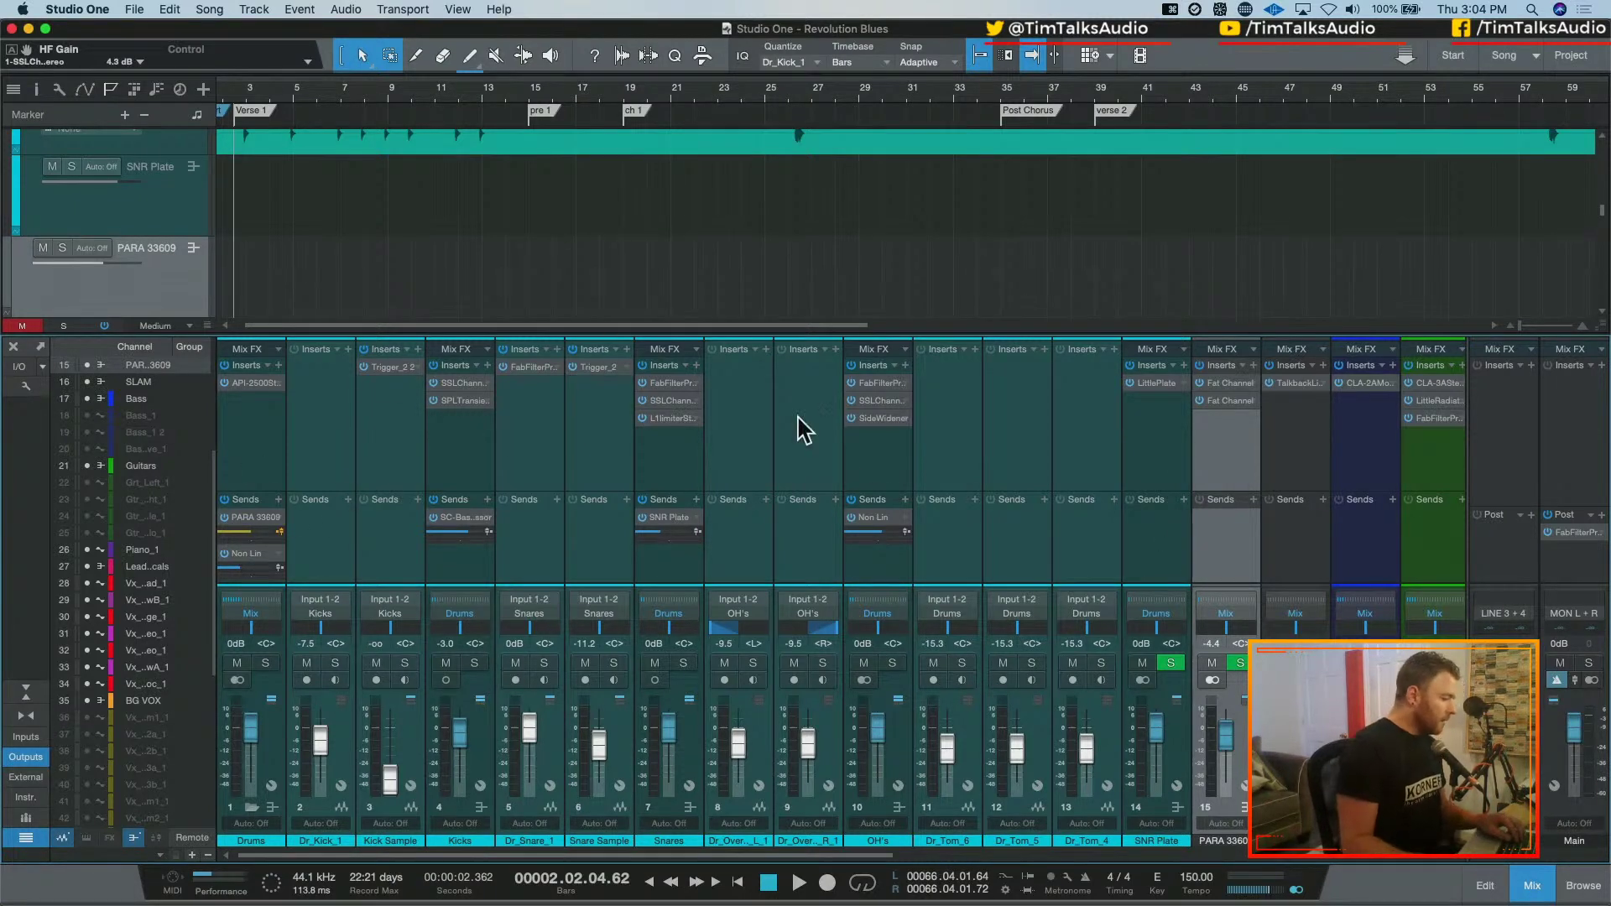
Select the SLAM bus, open its Talkback Limiter and position the plug-in window clear of the first drum channels
click(1287, 415)
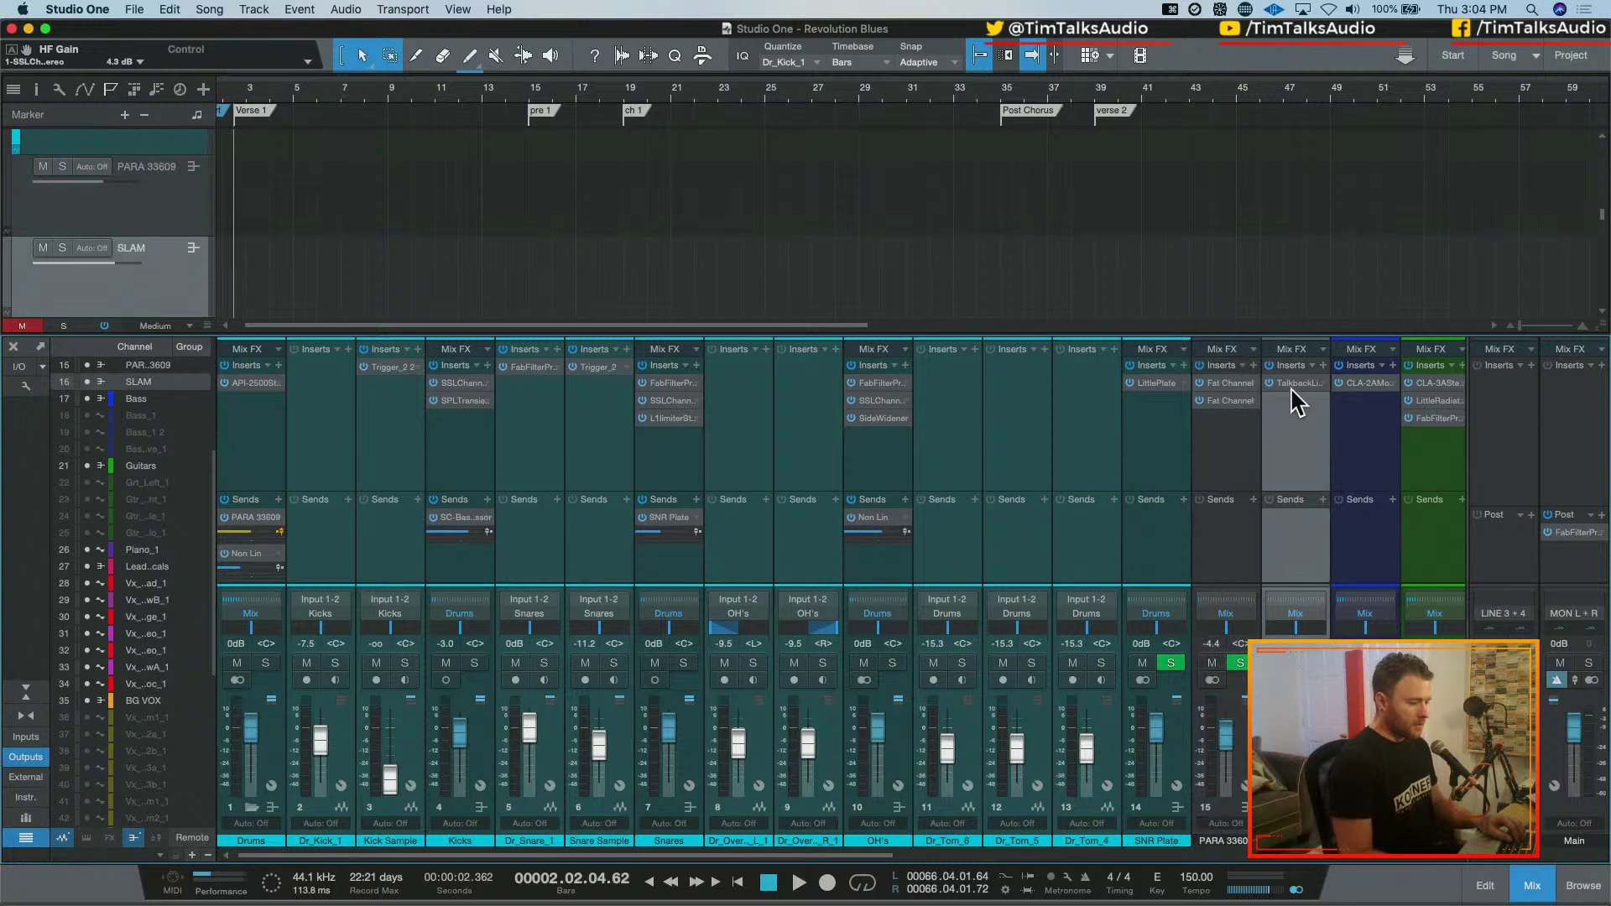
click(1296, 386)
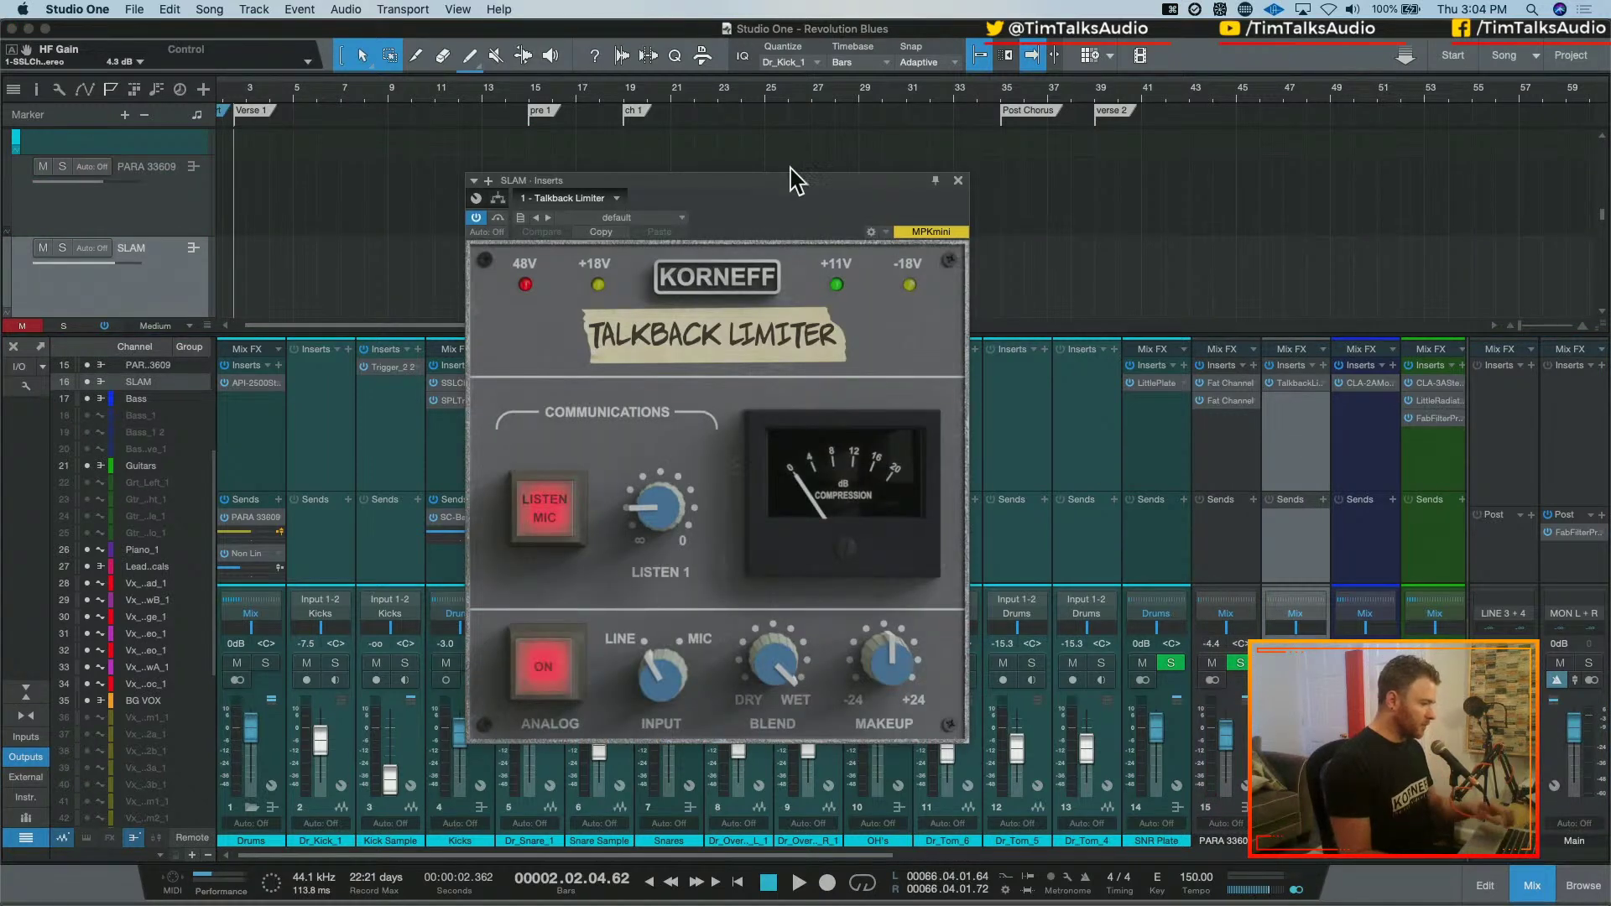
drag(797, 184, 1160, 66)
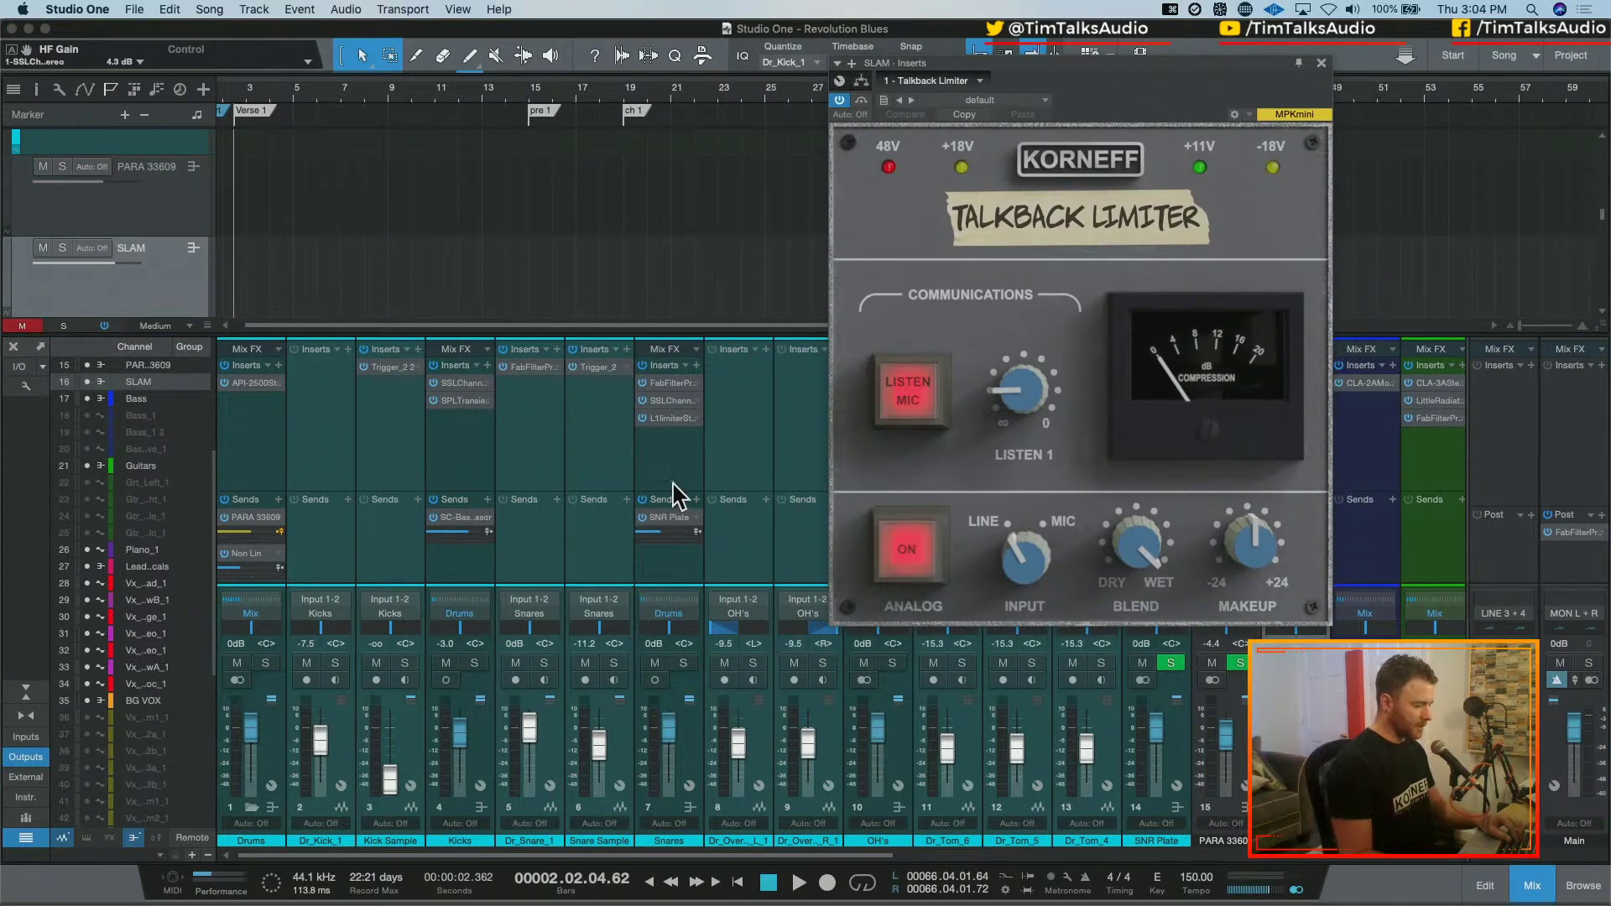
drag(1051, 70, 598, 146)
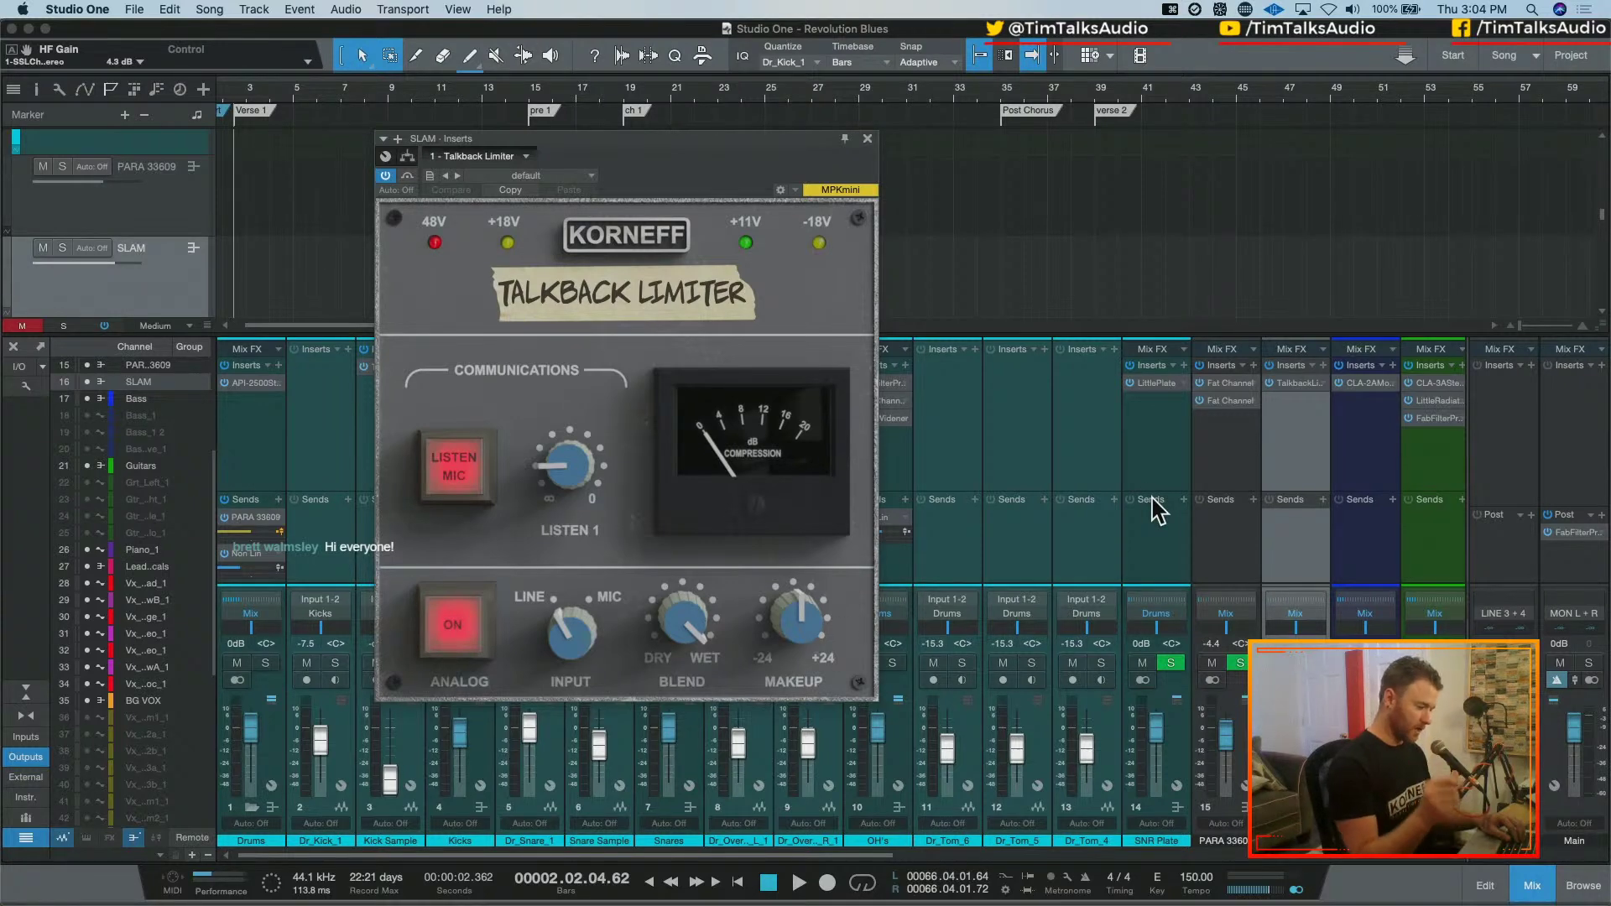
drag(681, 139, 1039, 85)
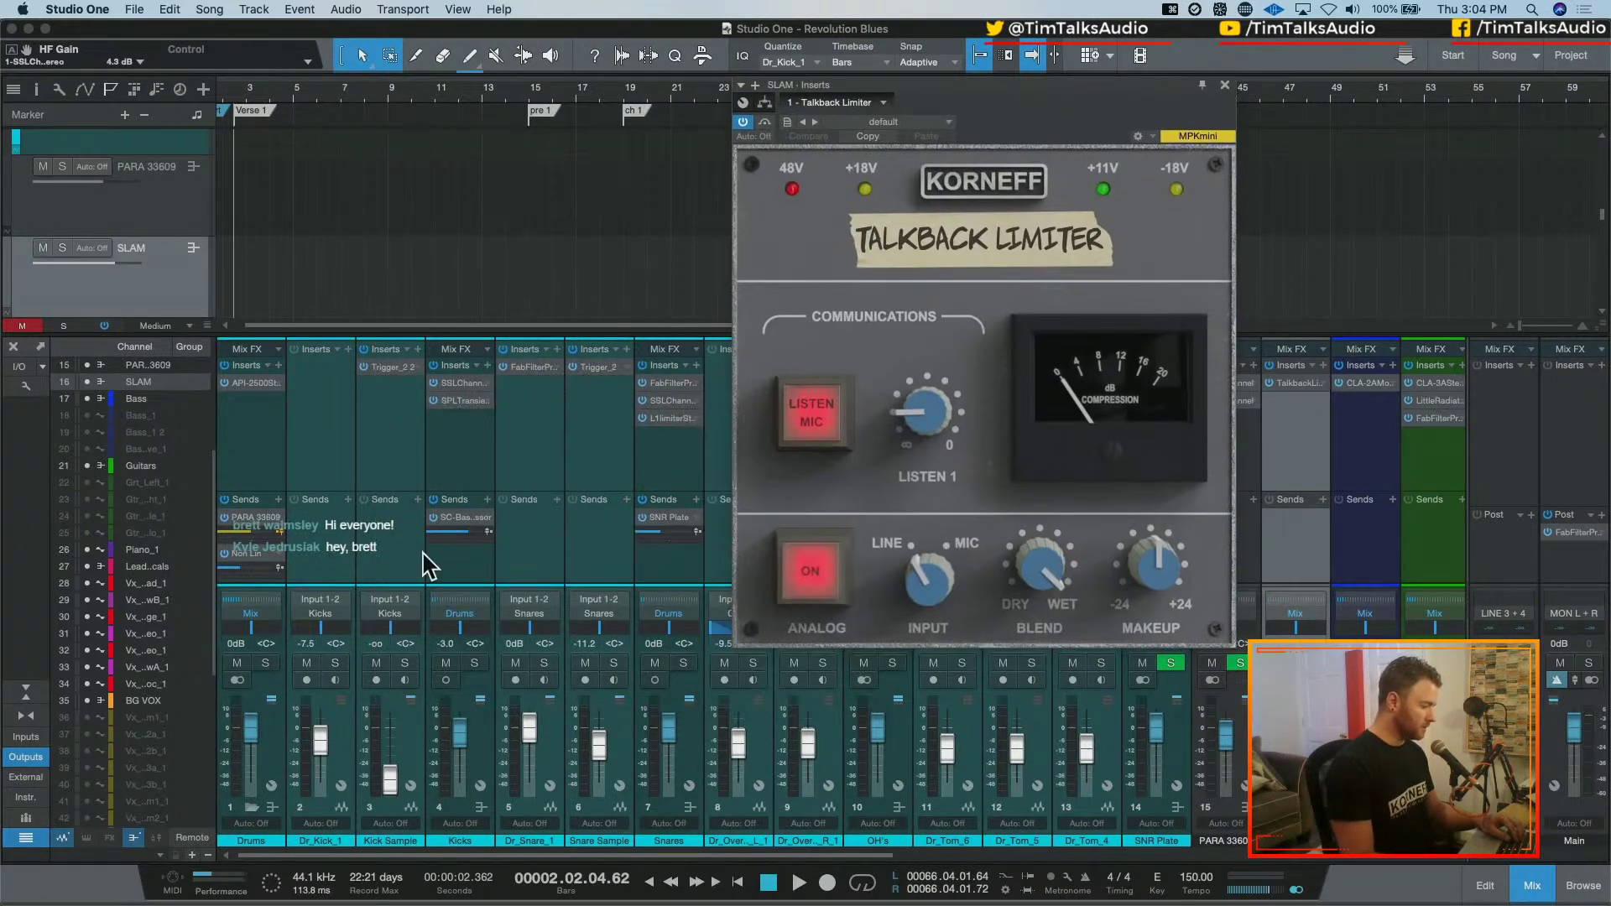
Add a send from the Kicks bus to the SLAM bus
click(490, 515)
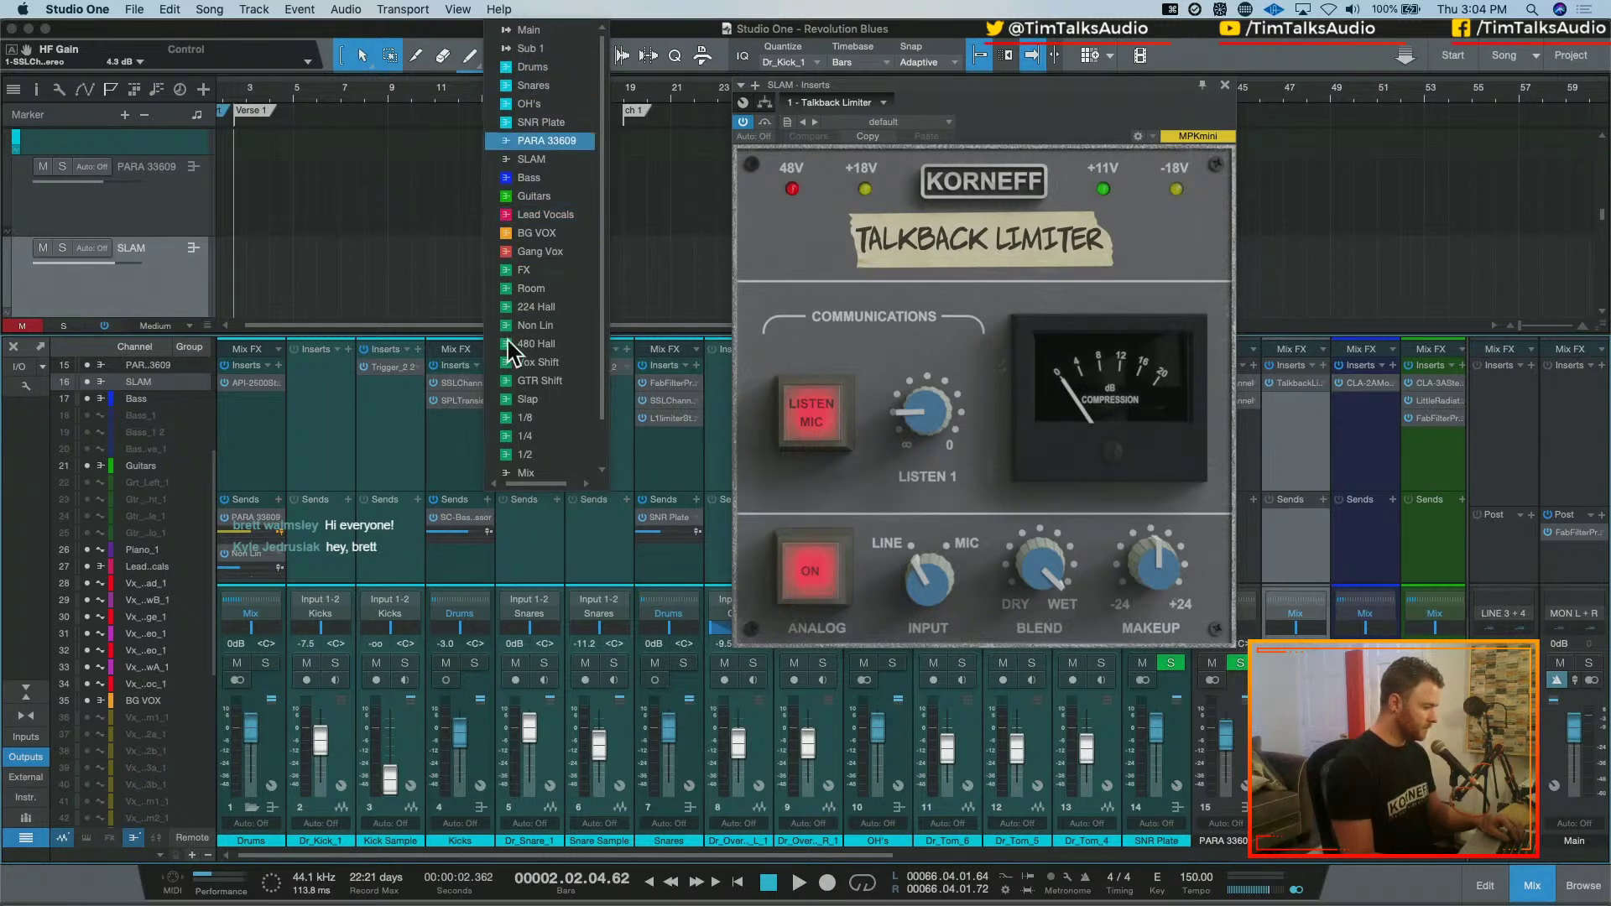
scroll(560, 285, down, 2)
scroll(529, 277, up, 2)
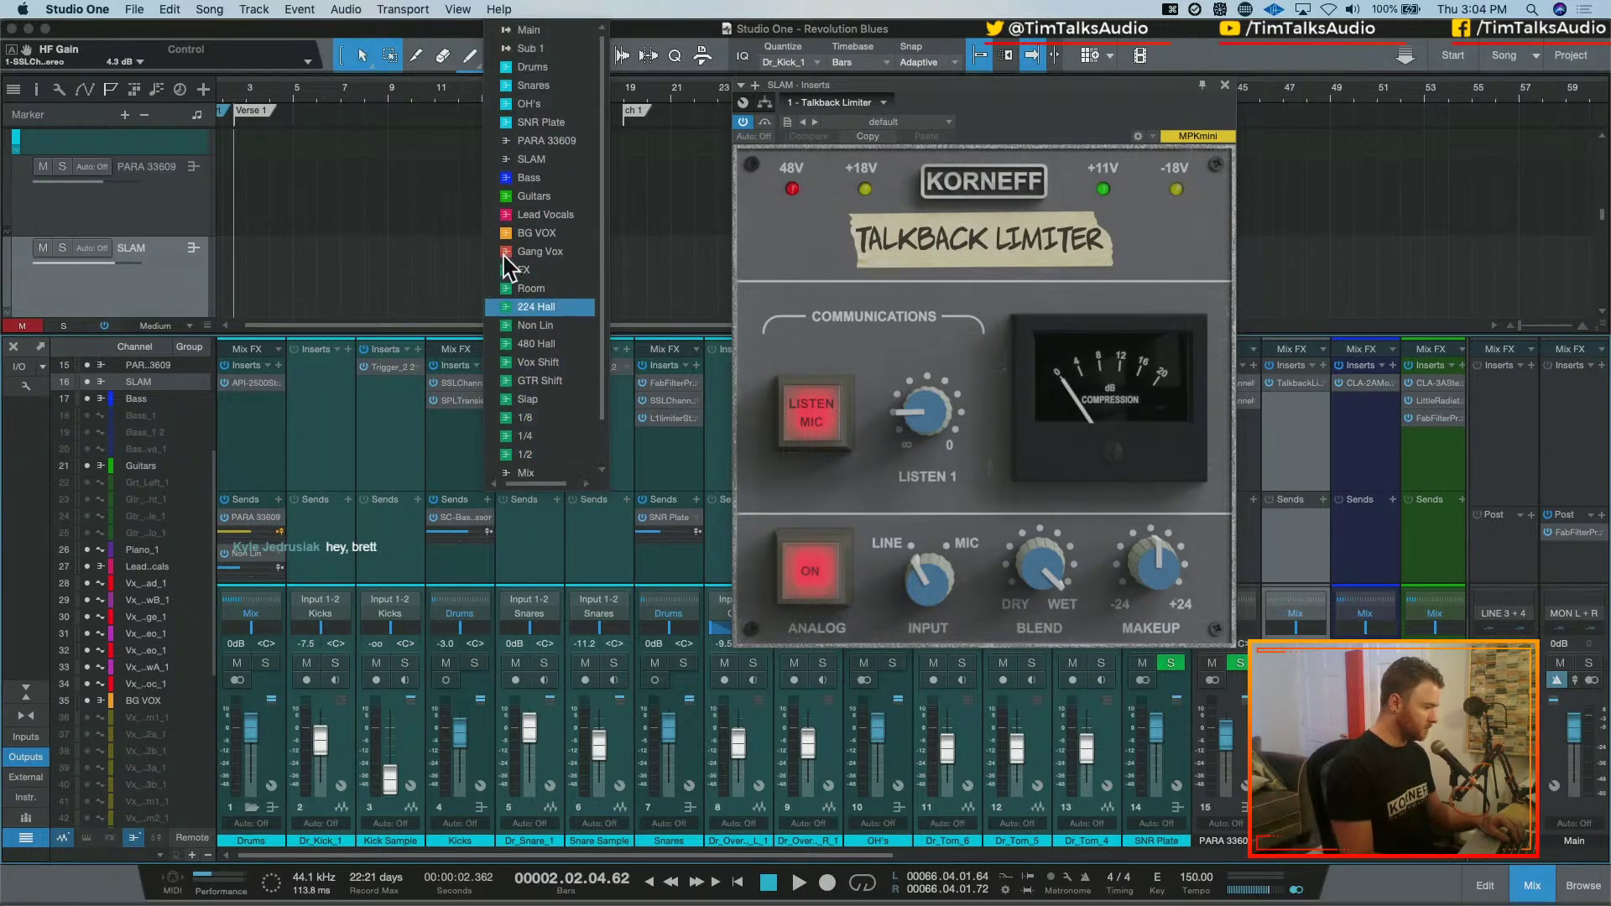
click(532, 160)
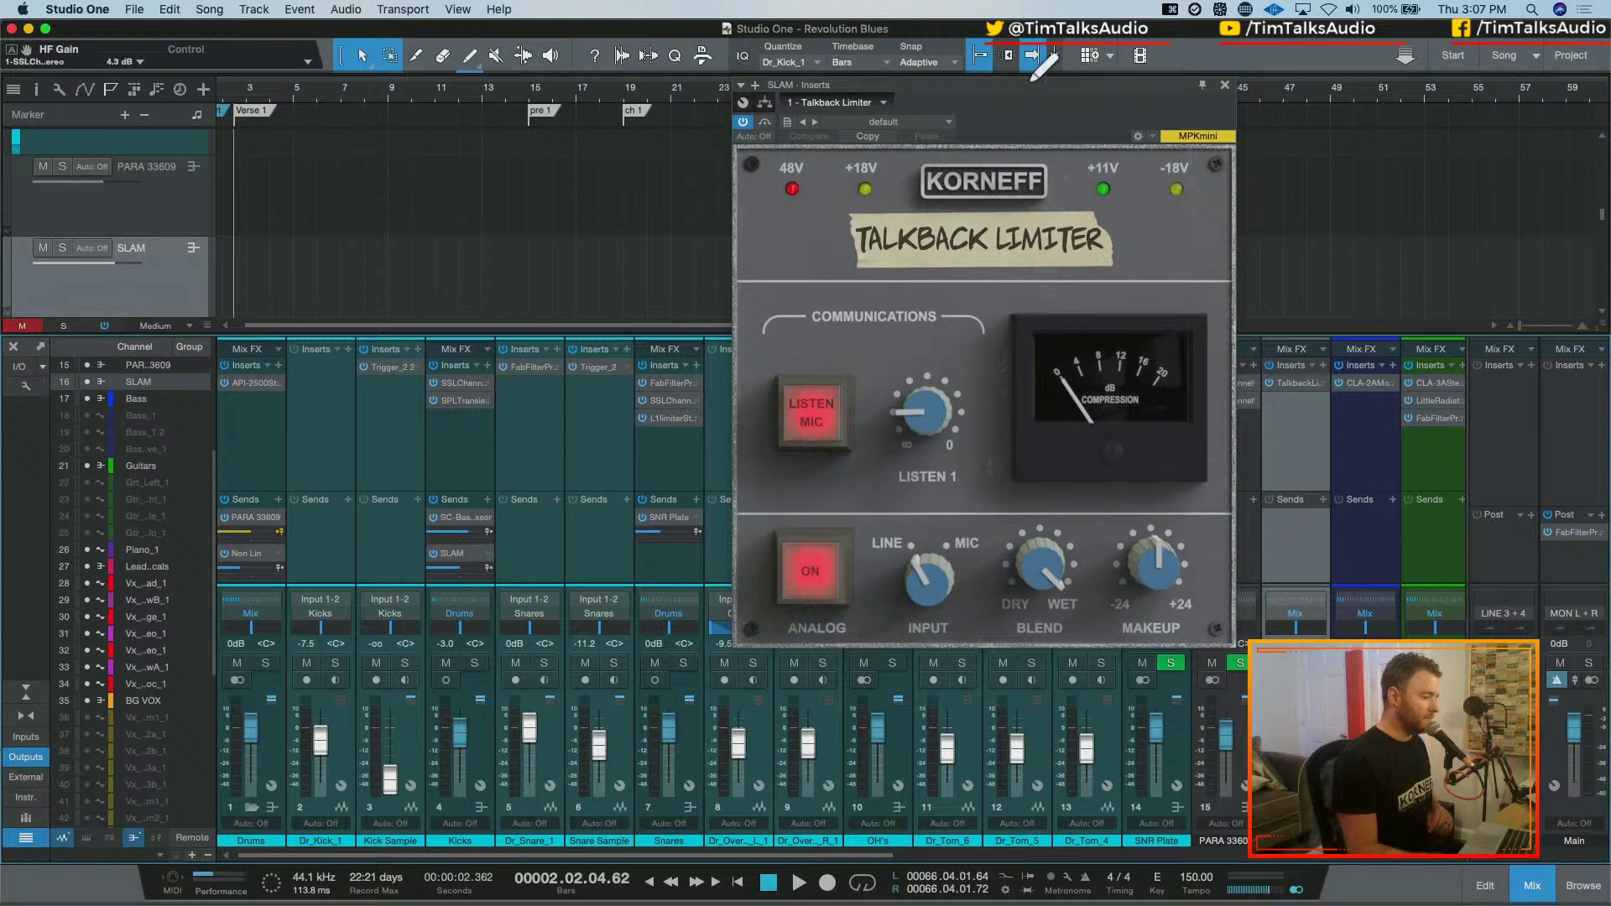
Move the Talkback Limiter window clear of the buses, play the song and set the Kicks bus's SLAM send to 0 dB
drag(1028, 86, 640, 65)
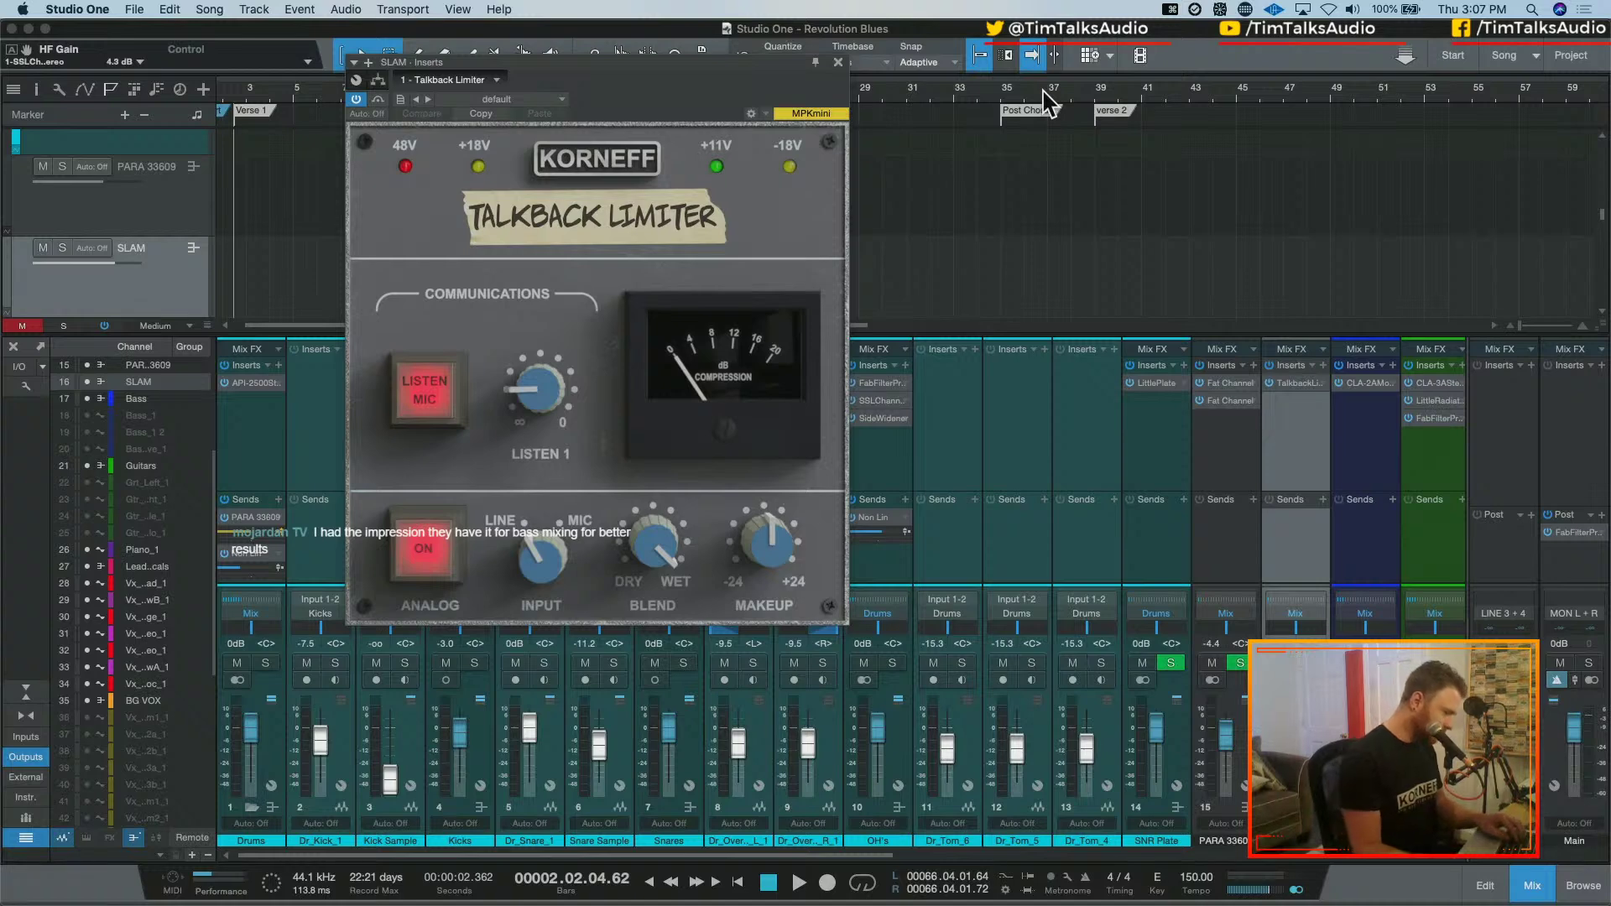
drag(680, 97, 835, 71)
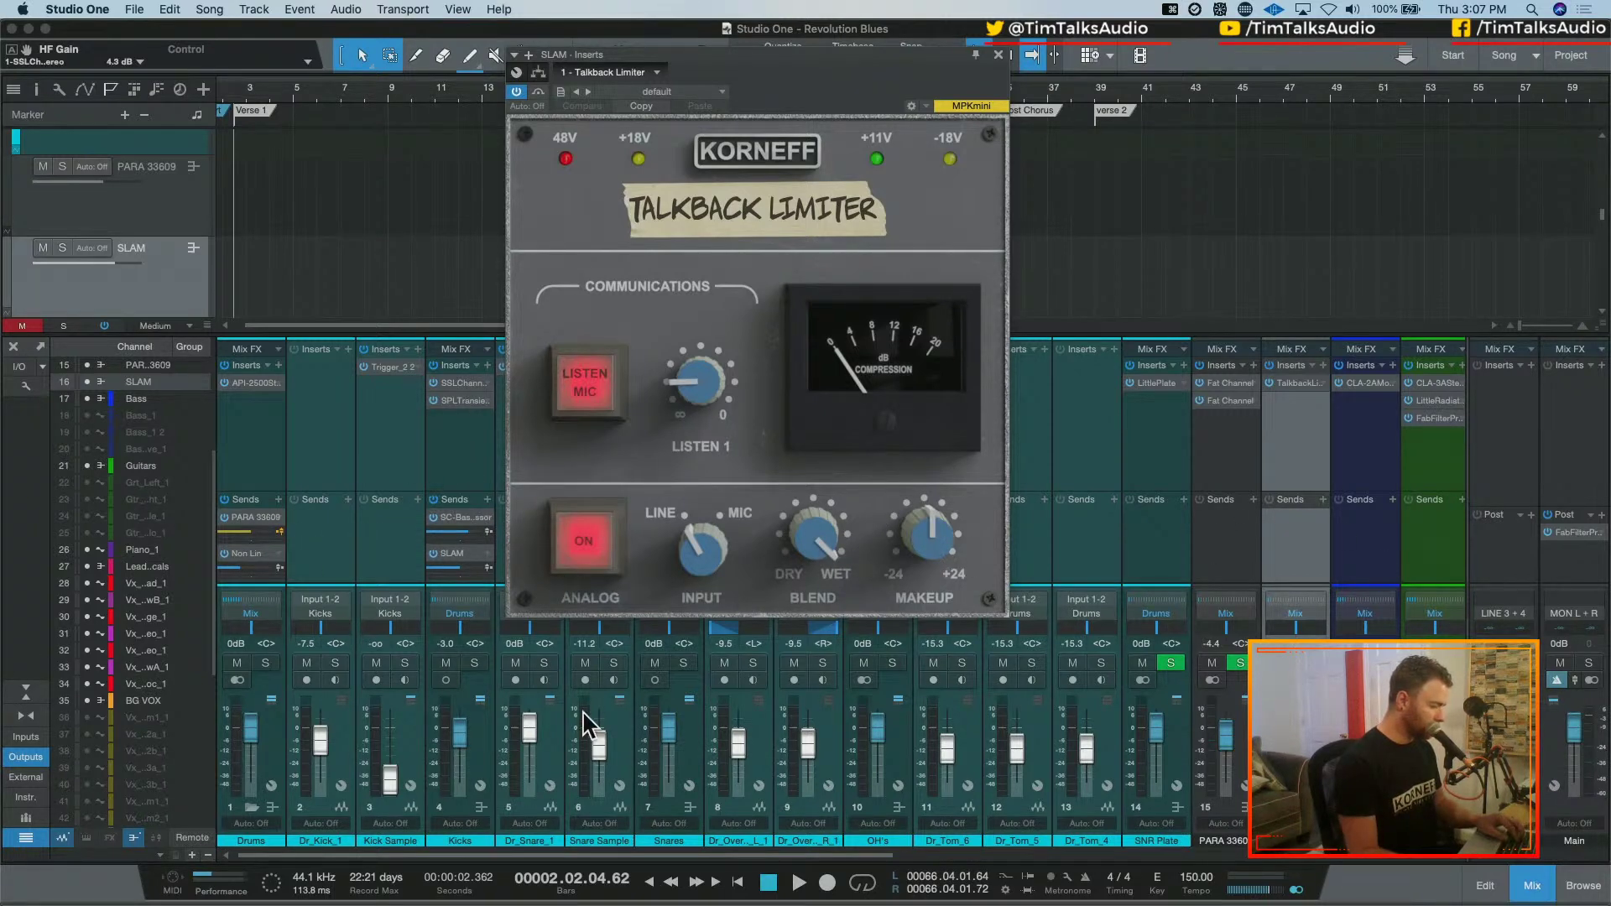
scroll(585, 723, right, 4)
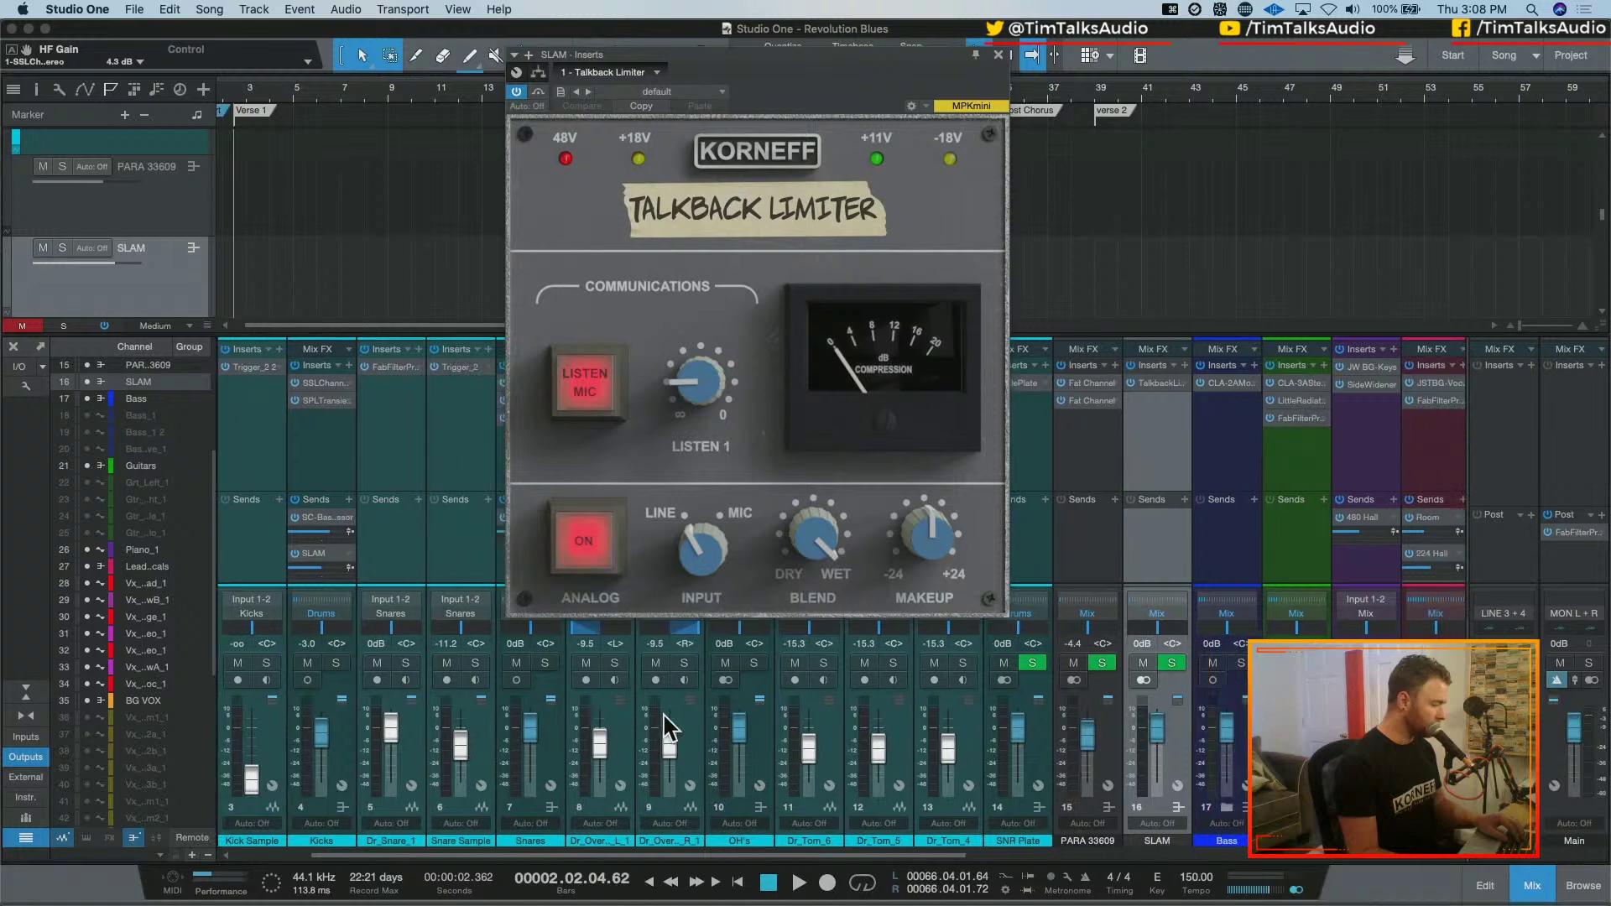
scroll(667, 724, right, 2)
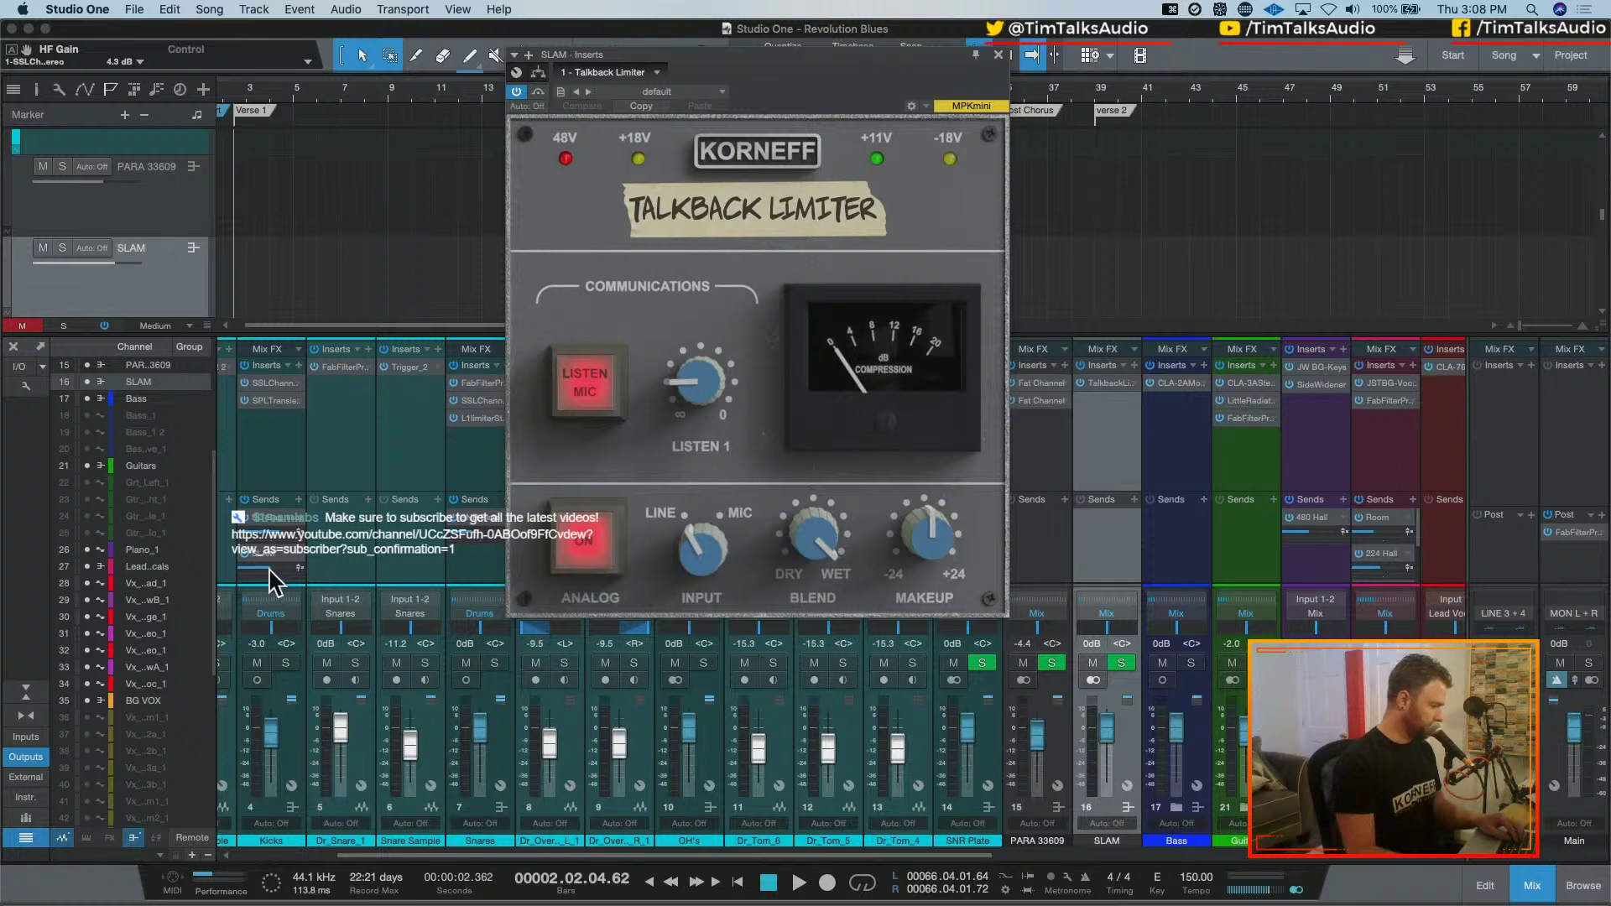
key(space)
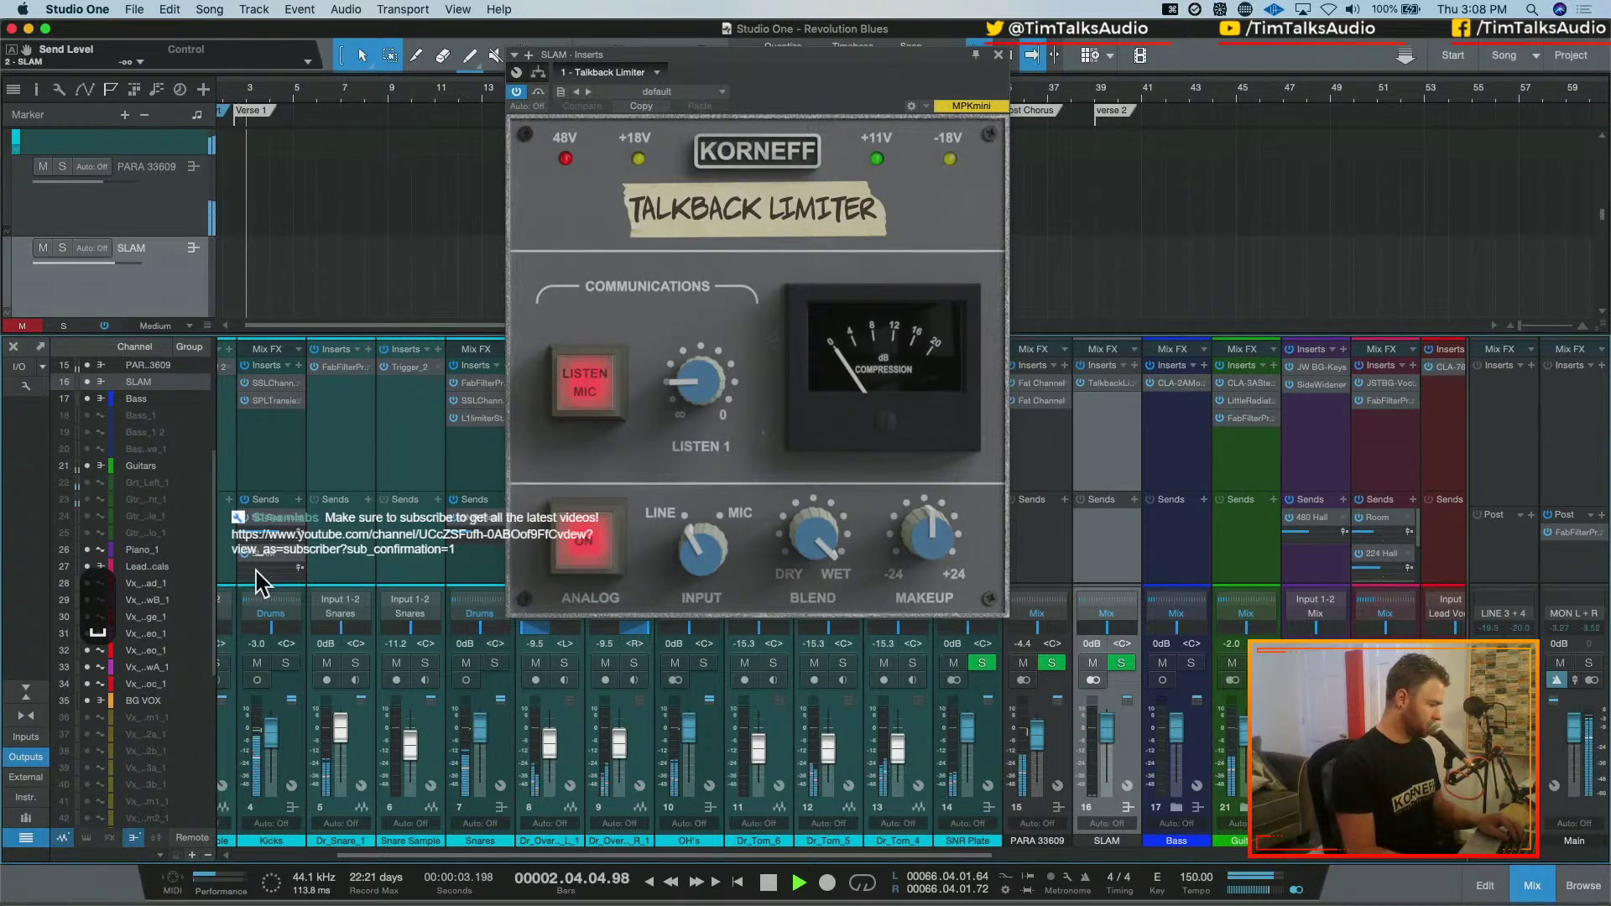
drag(256, 573, 293, 574)
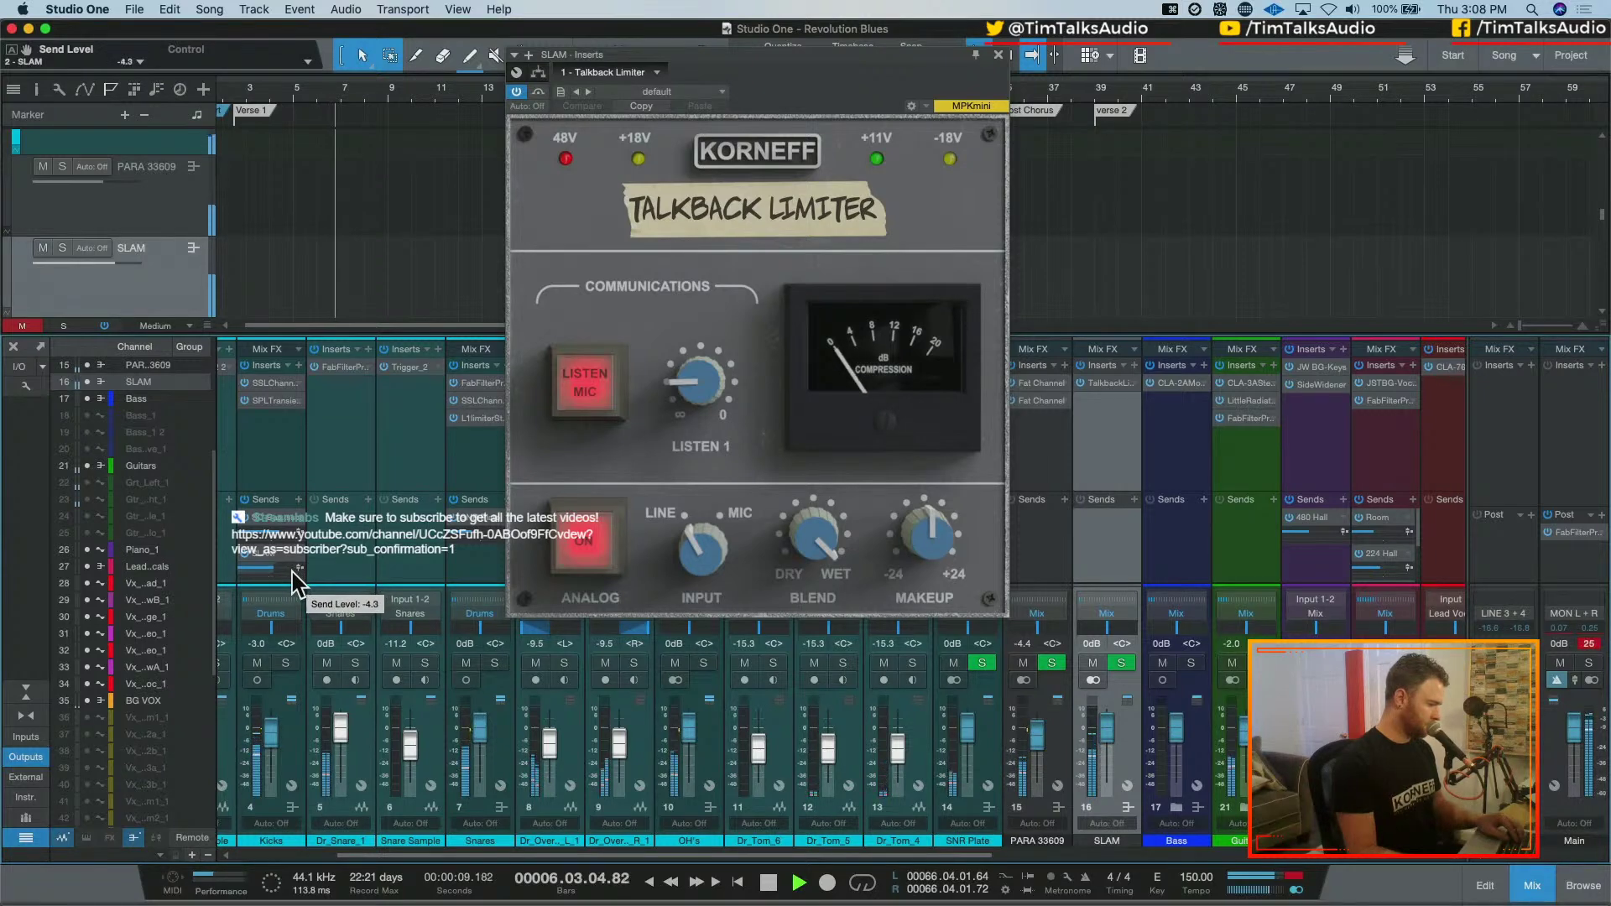
alt+click(284, 571)
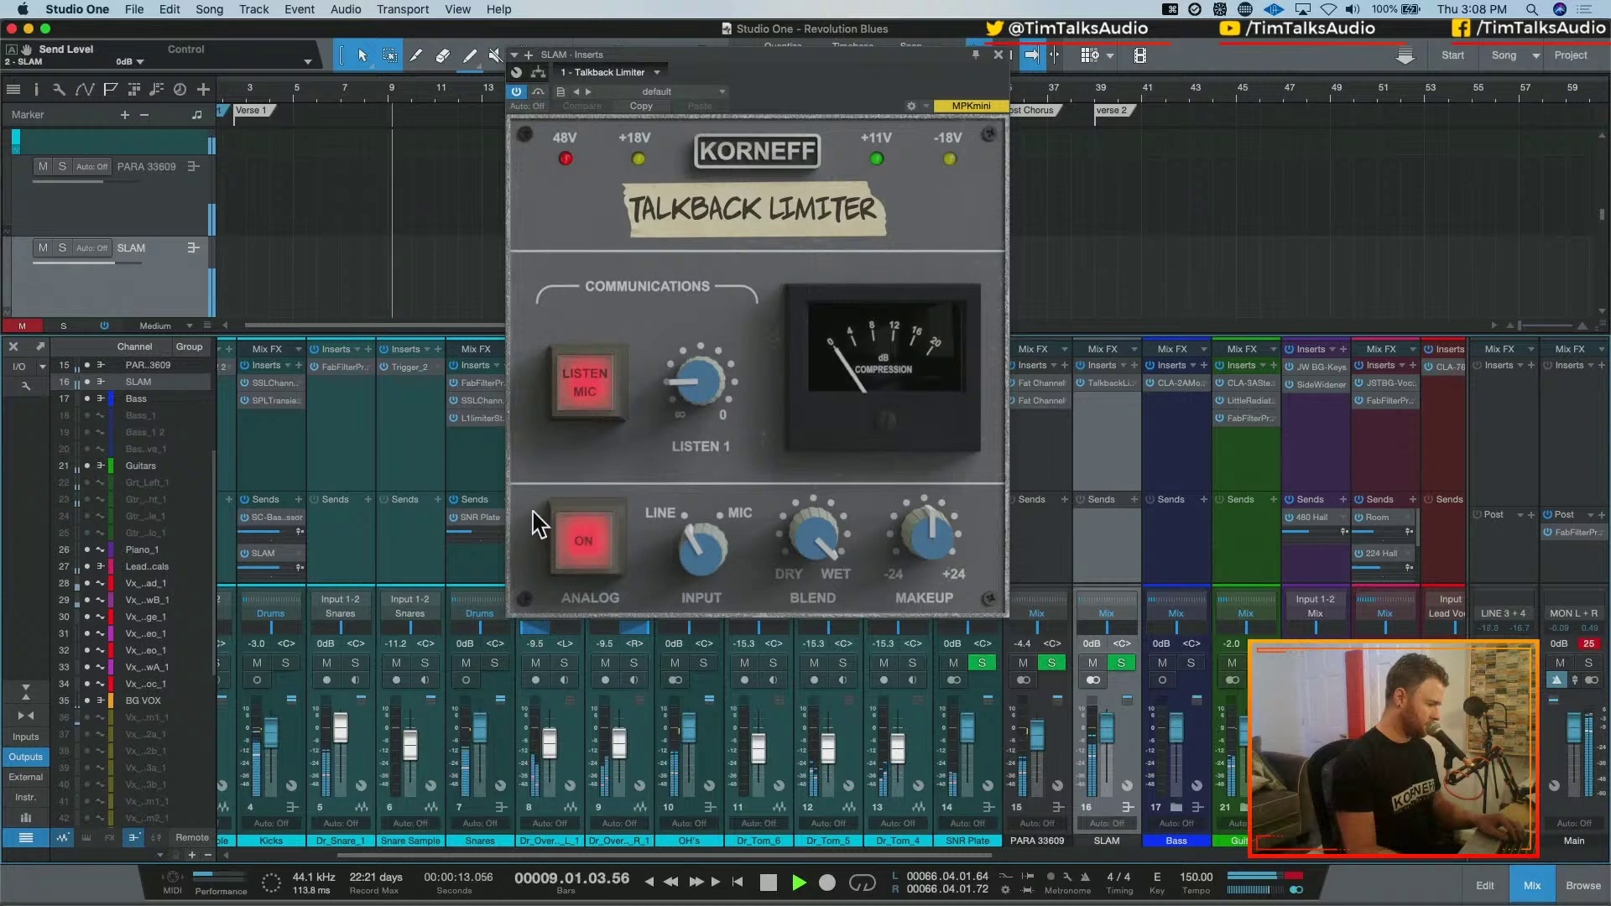
Copy the Kicks bus's SLAM send to the Snares bus, close the Talkback Limiter and switch the sends to prefader
drag(701, 68, 747, 69)
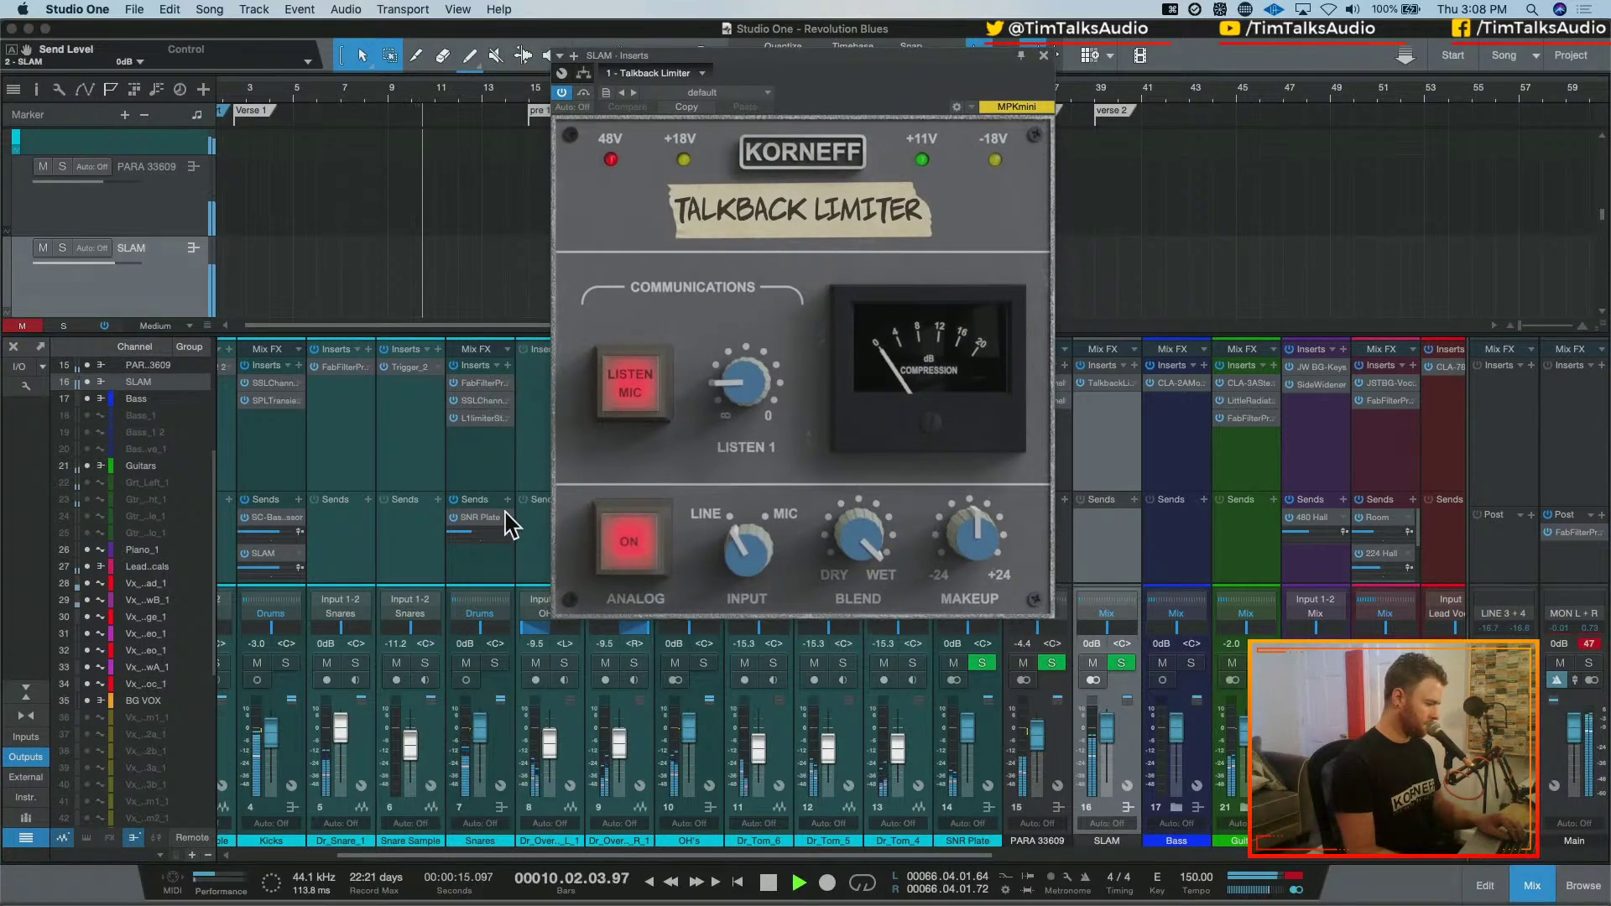
drag(269, 554, 507, 563)
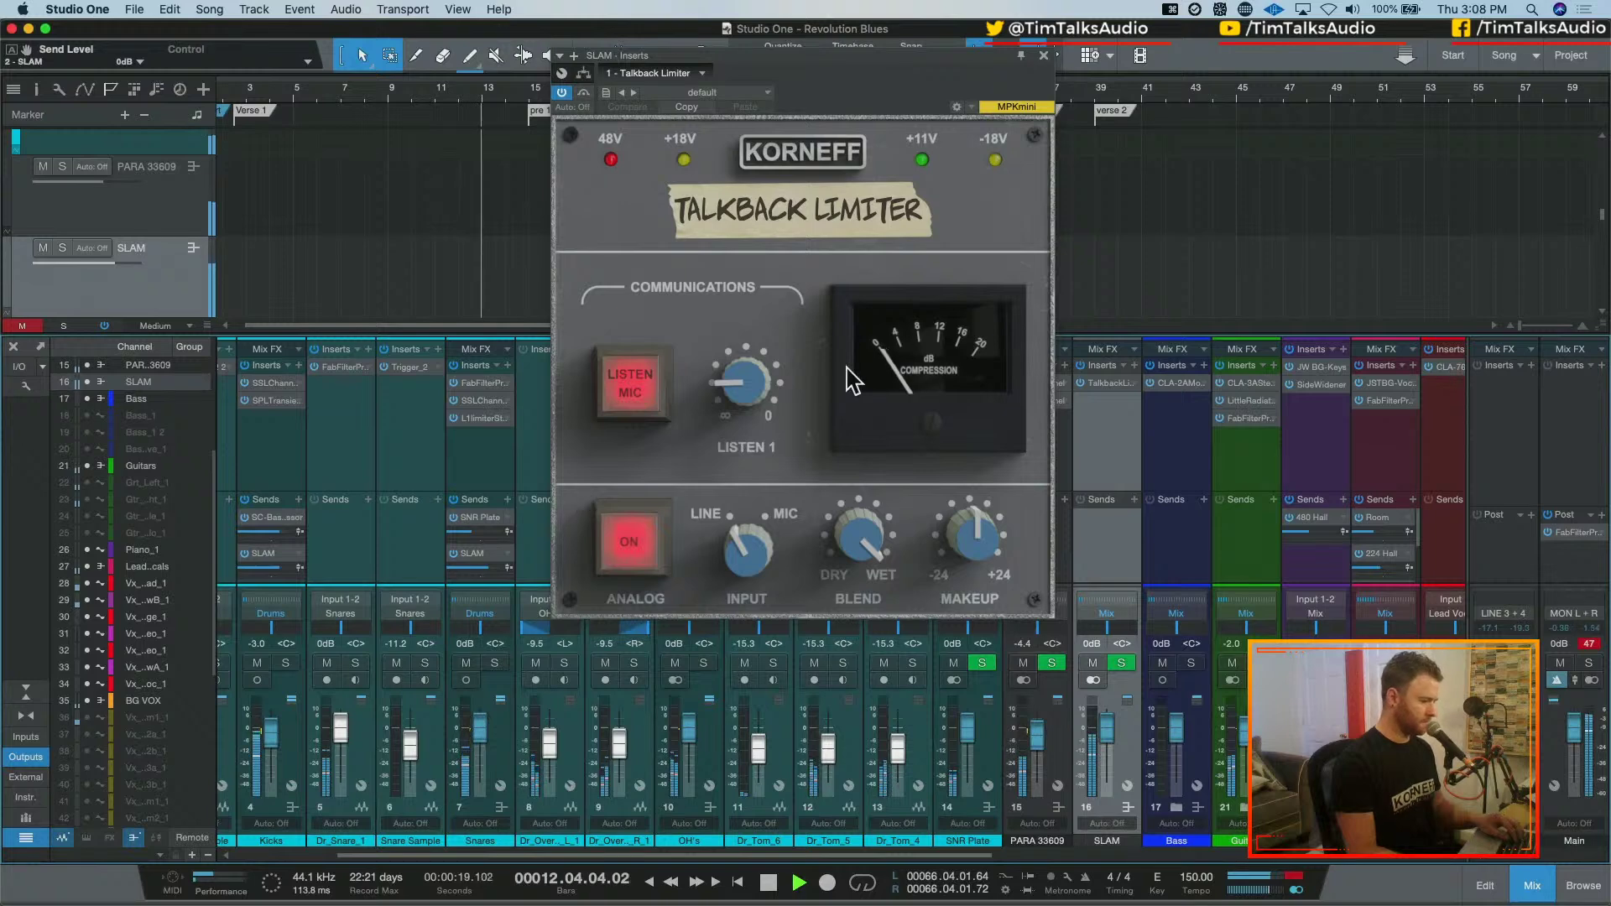
click(1044, 57)
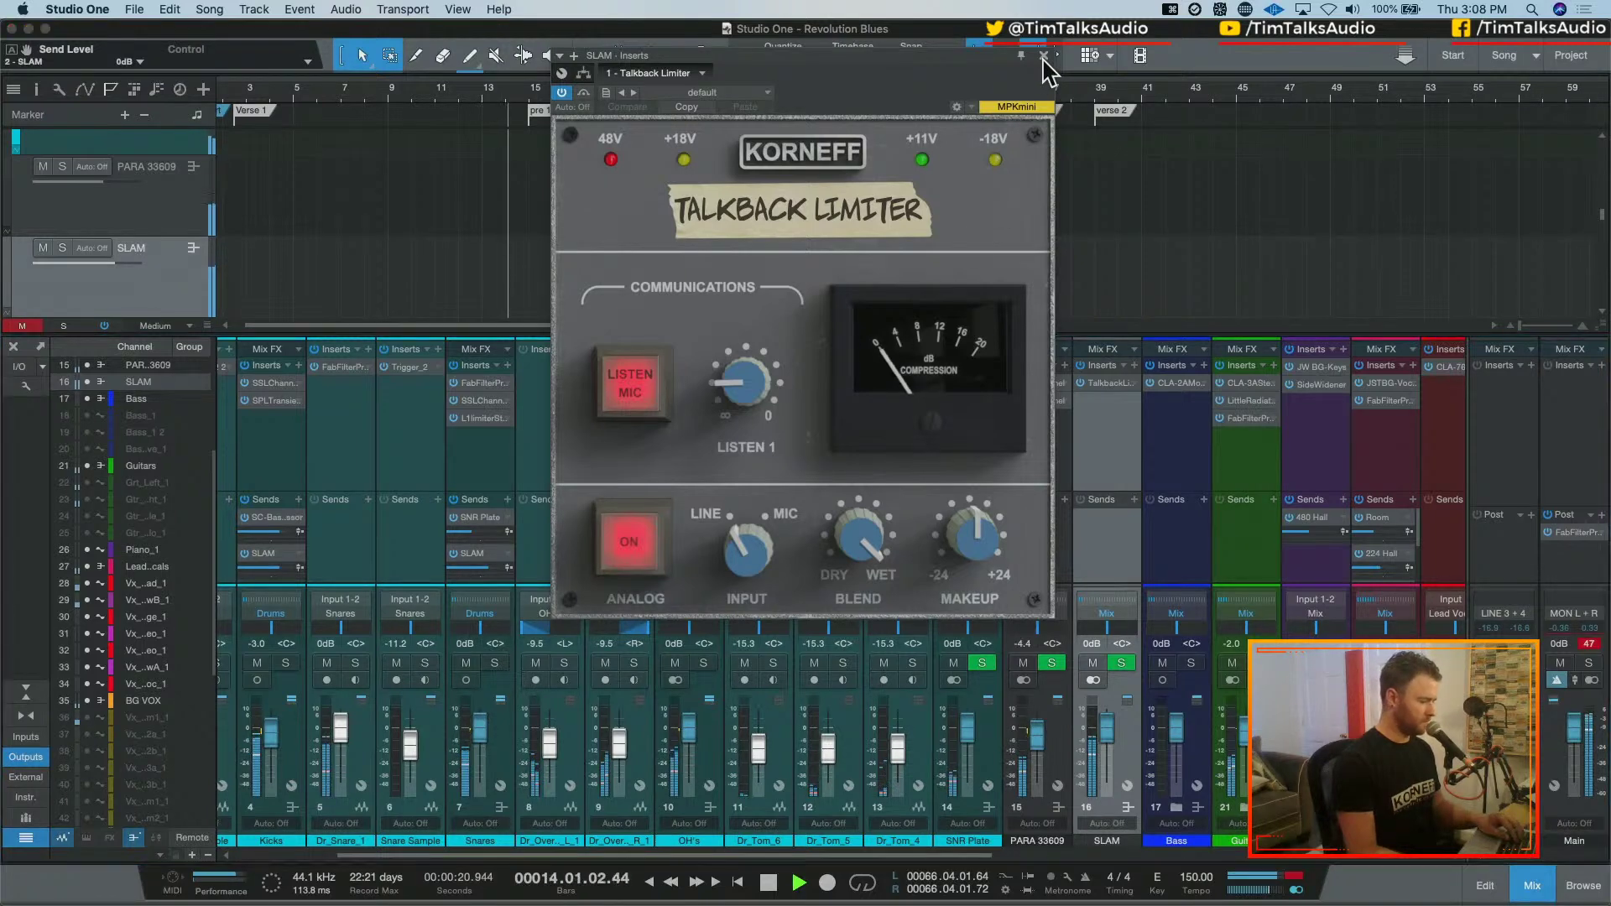
click(509, 568)
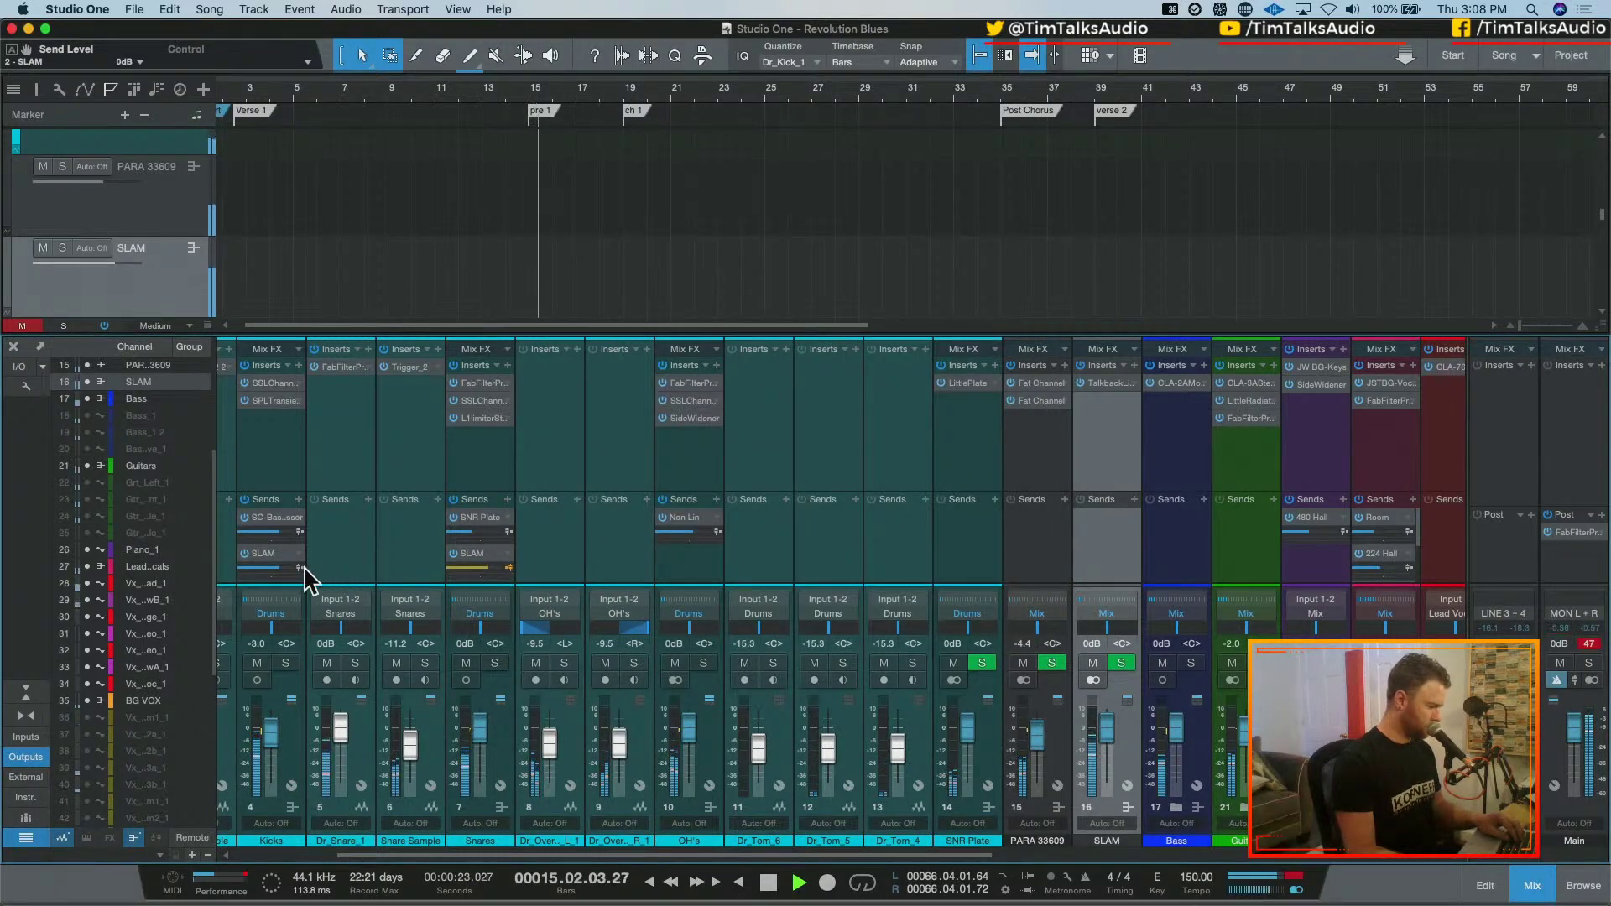
Lower the SLAM bus's fader to -10.1 dB, compare the mix with the bus muted, and clear the main output's clip indicator
drag(1107, 728, 1108, 760)
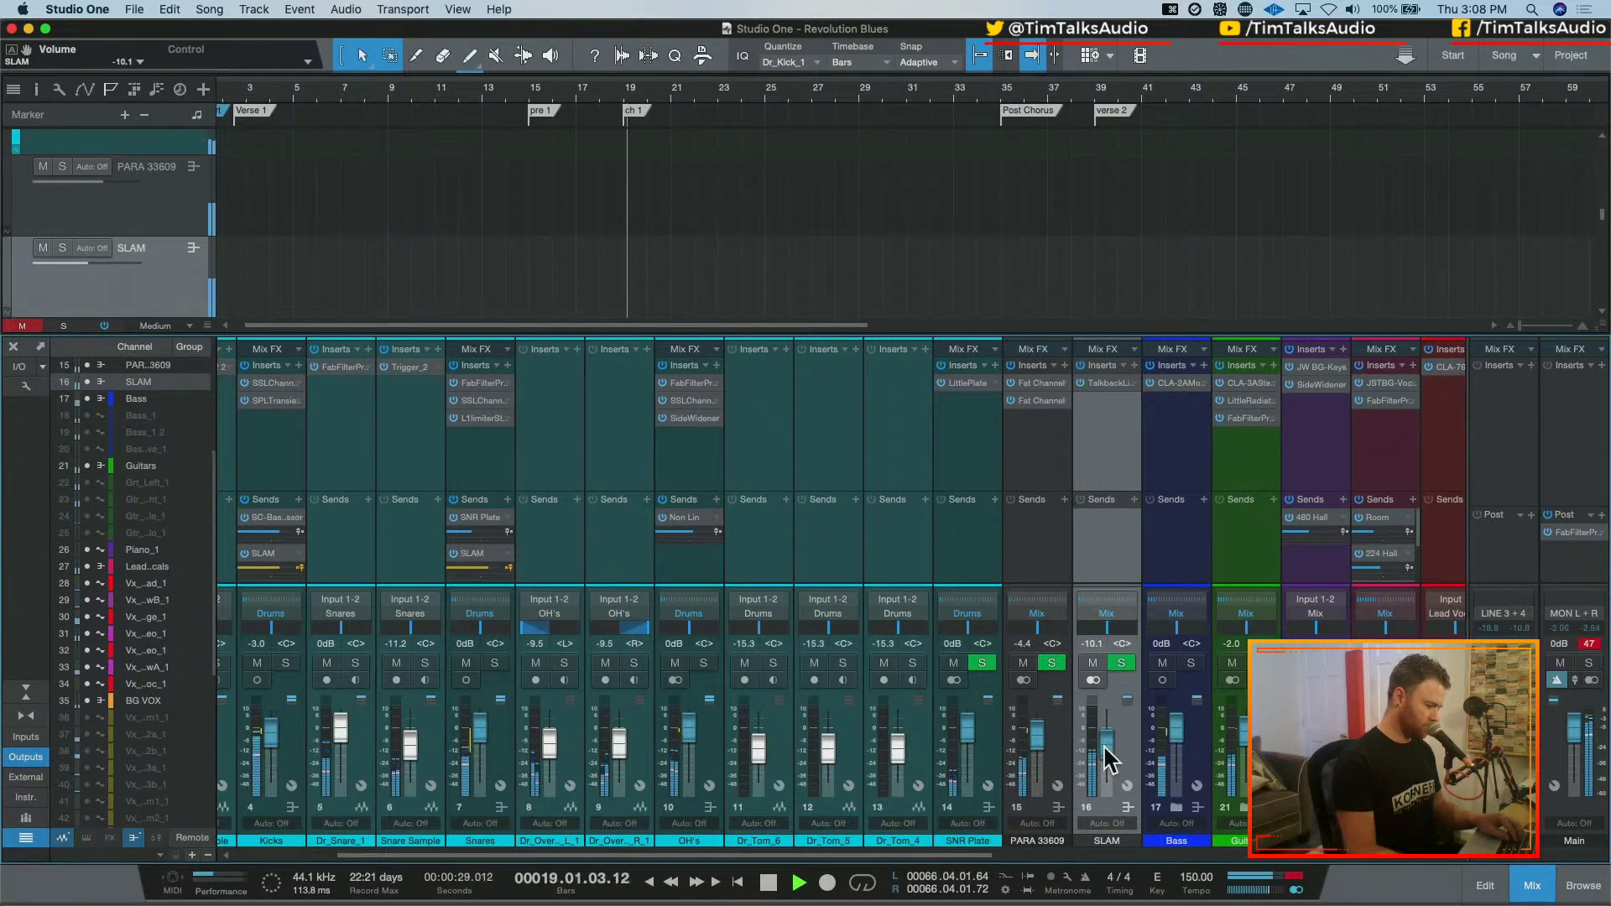
click(1093, 664)
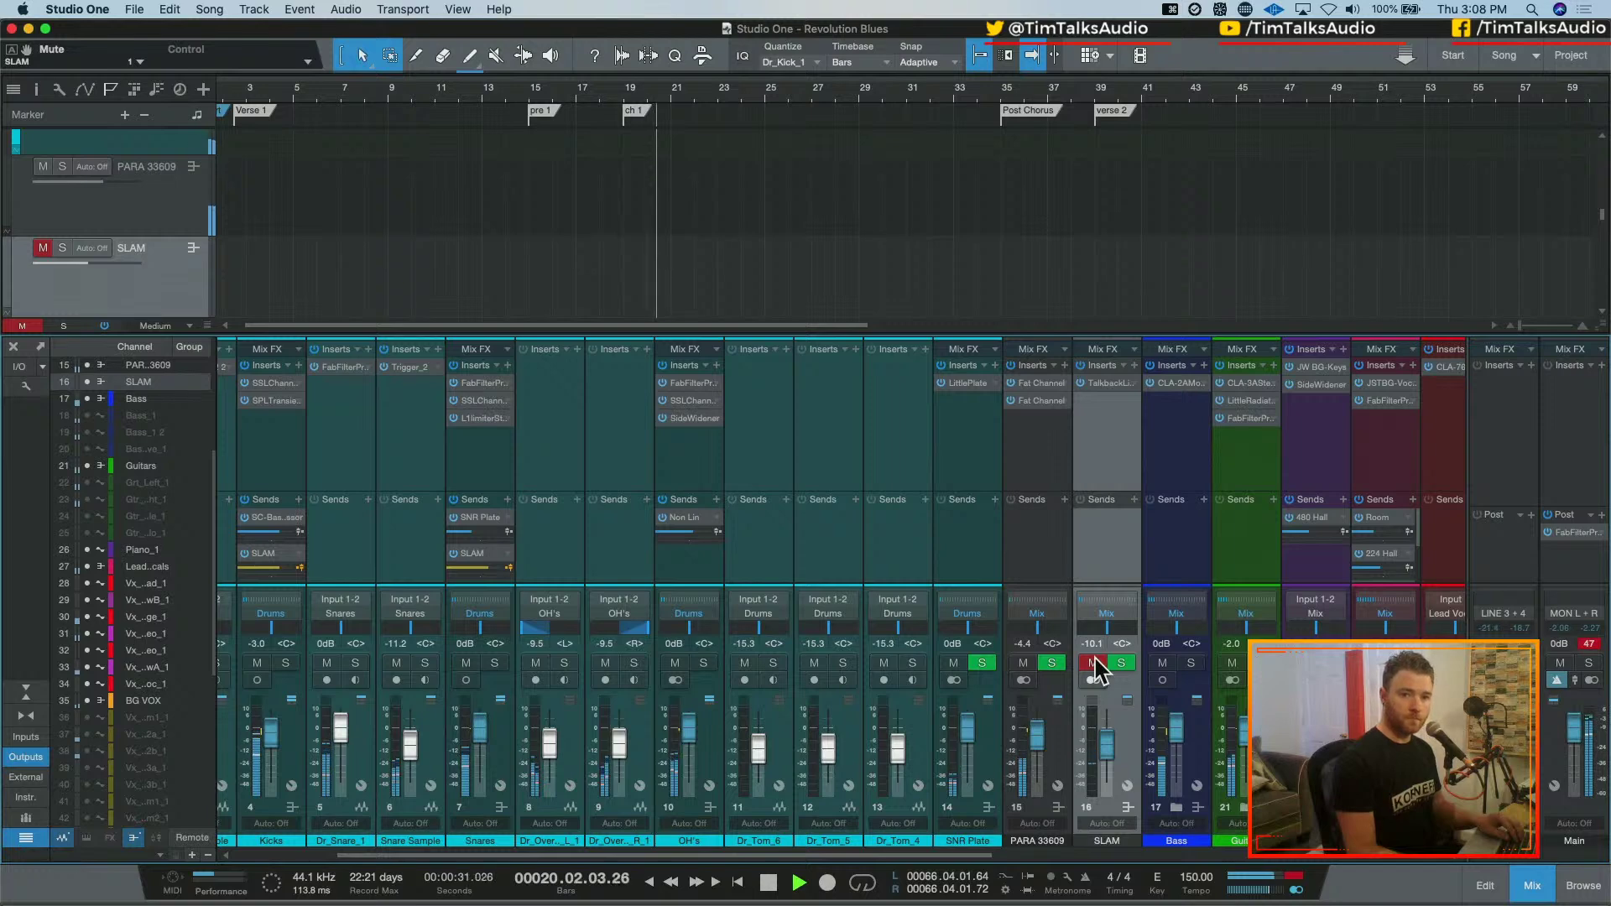
click(1094, 663)
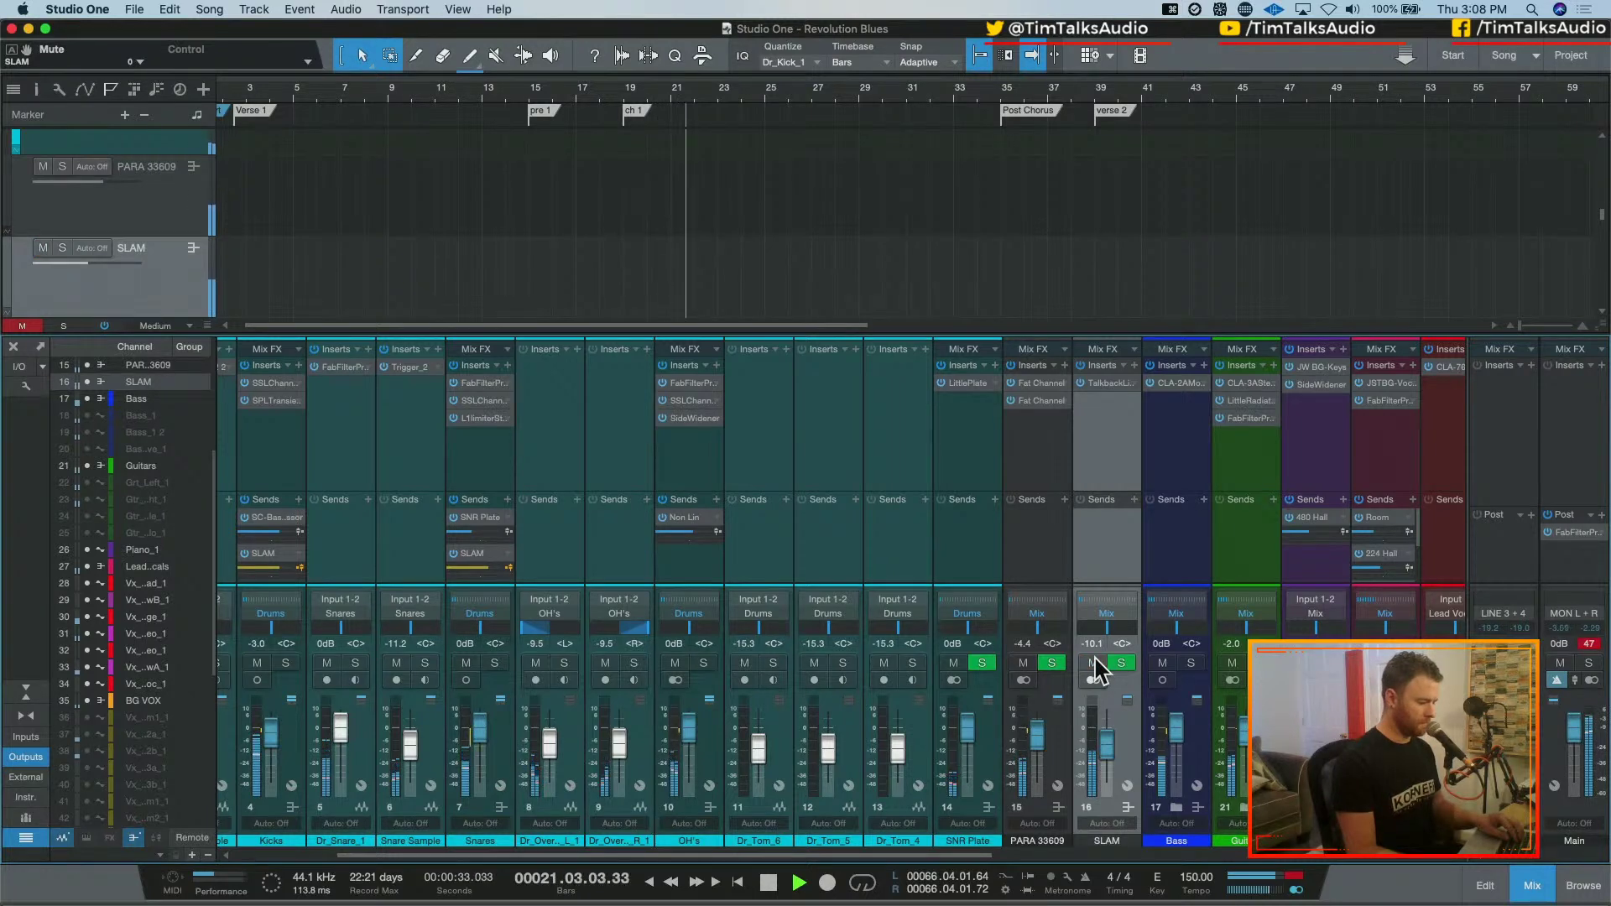
click(1586, 644)
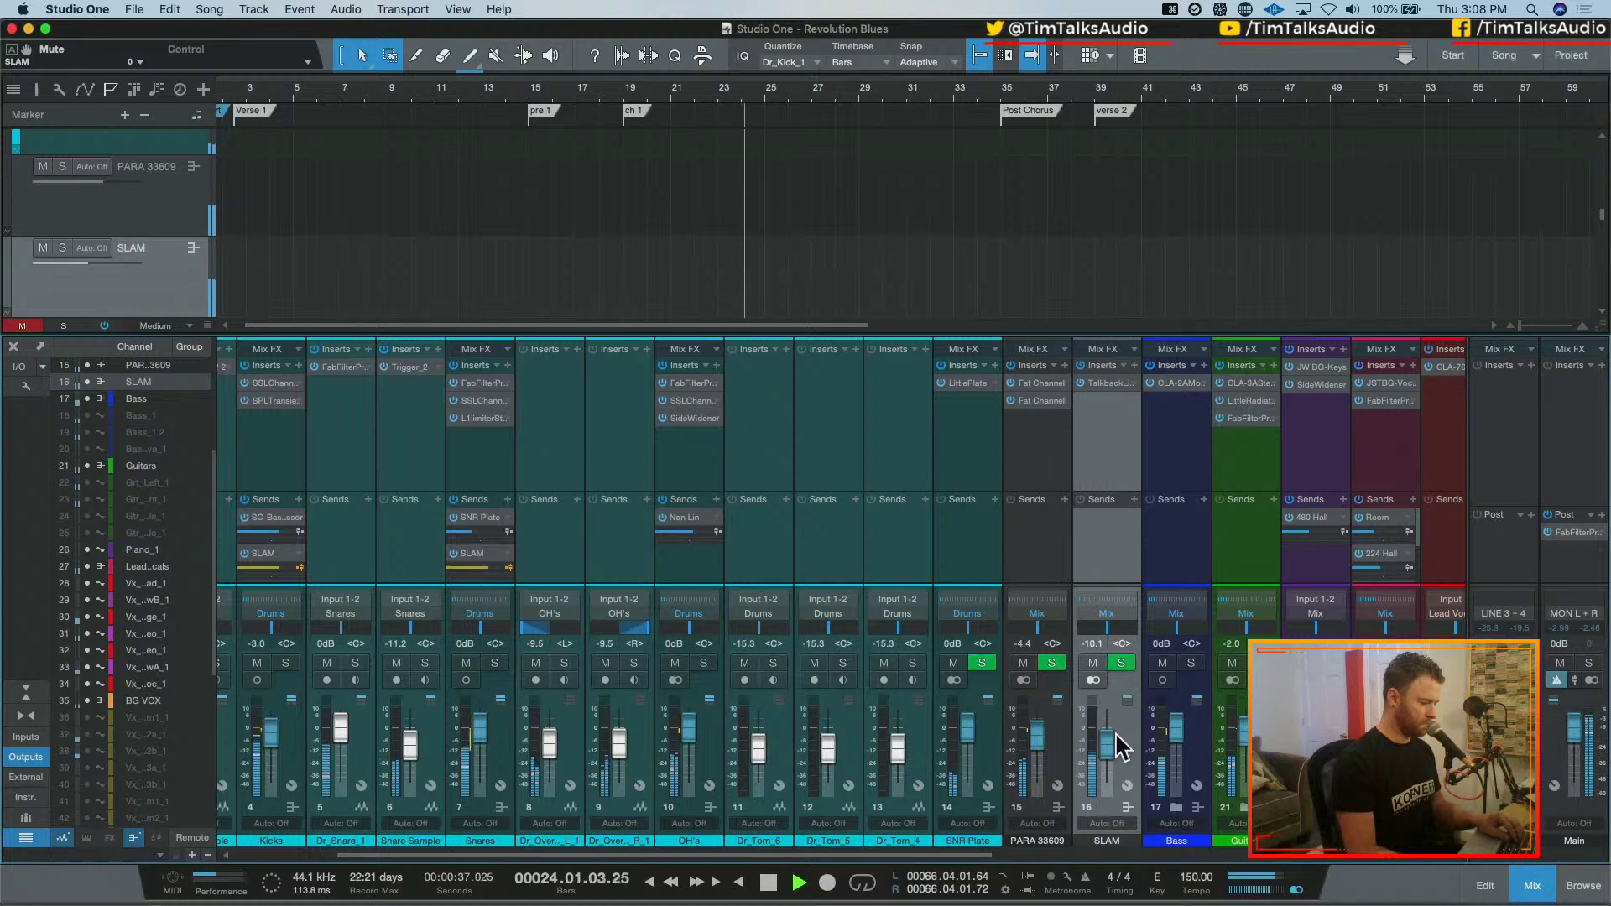
Set the Kicks bus's prefader SLAM send to -3.3 dB, compare the mix with SLAM muted and unmuted, and stop playback
mouse_move(273, 571)
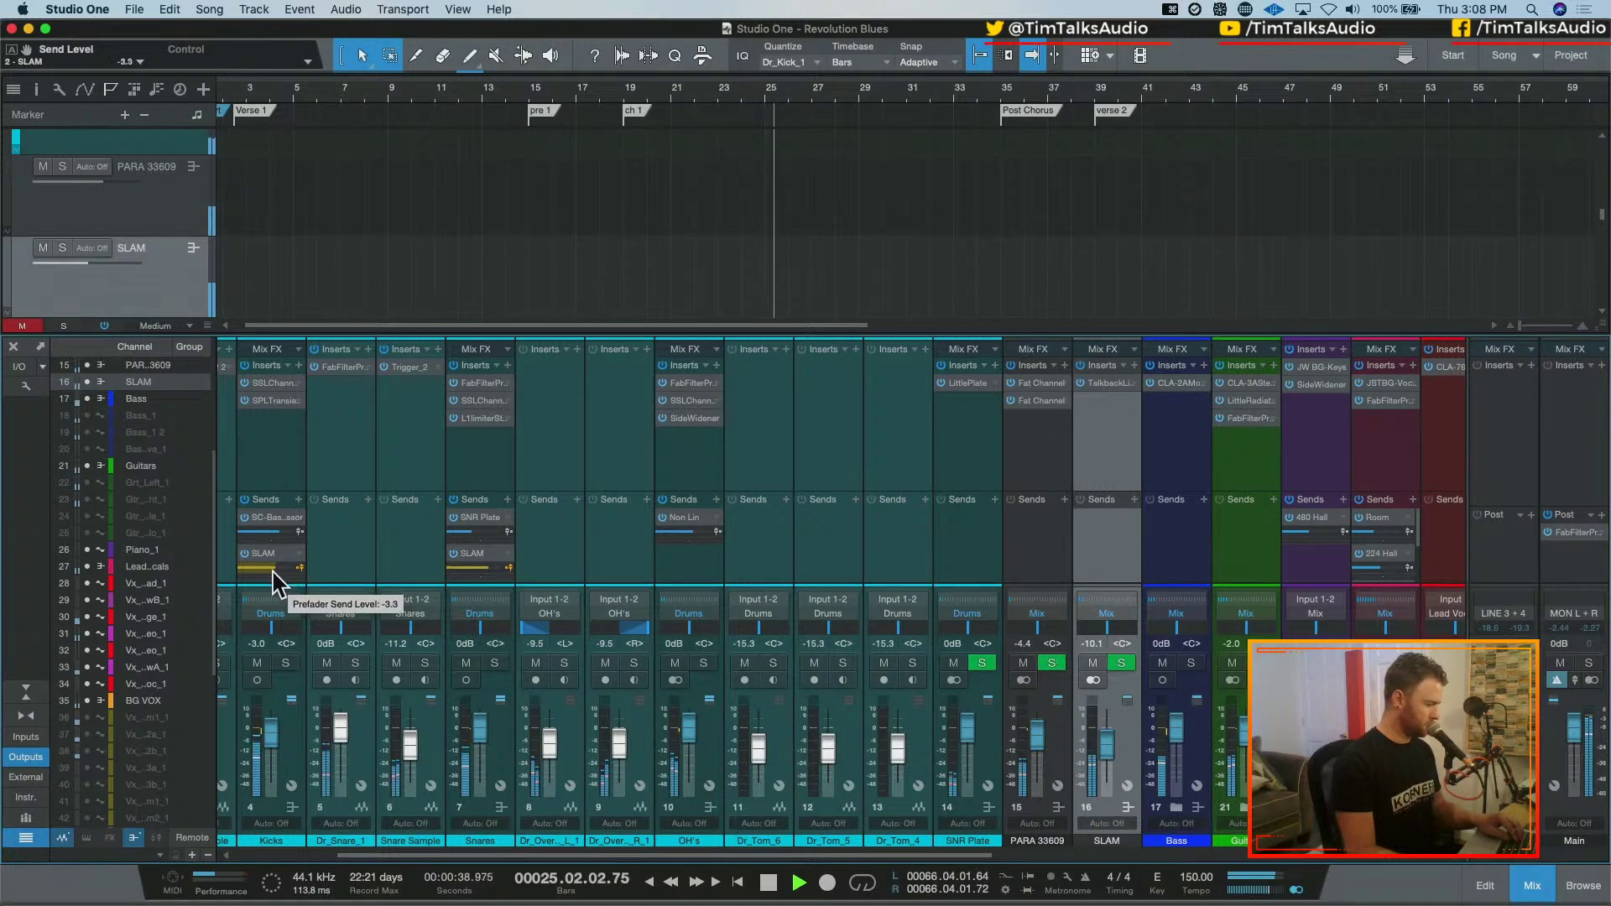
click(1093, 663)
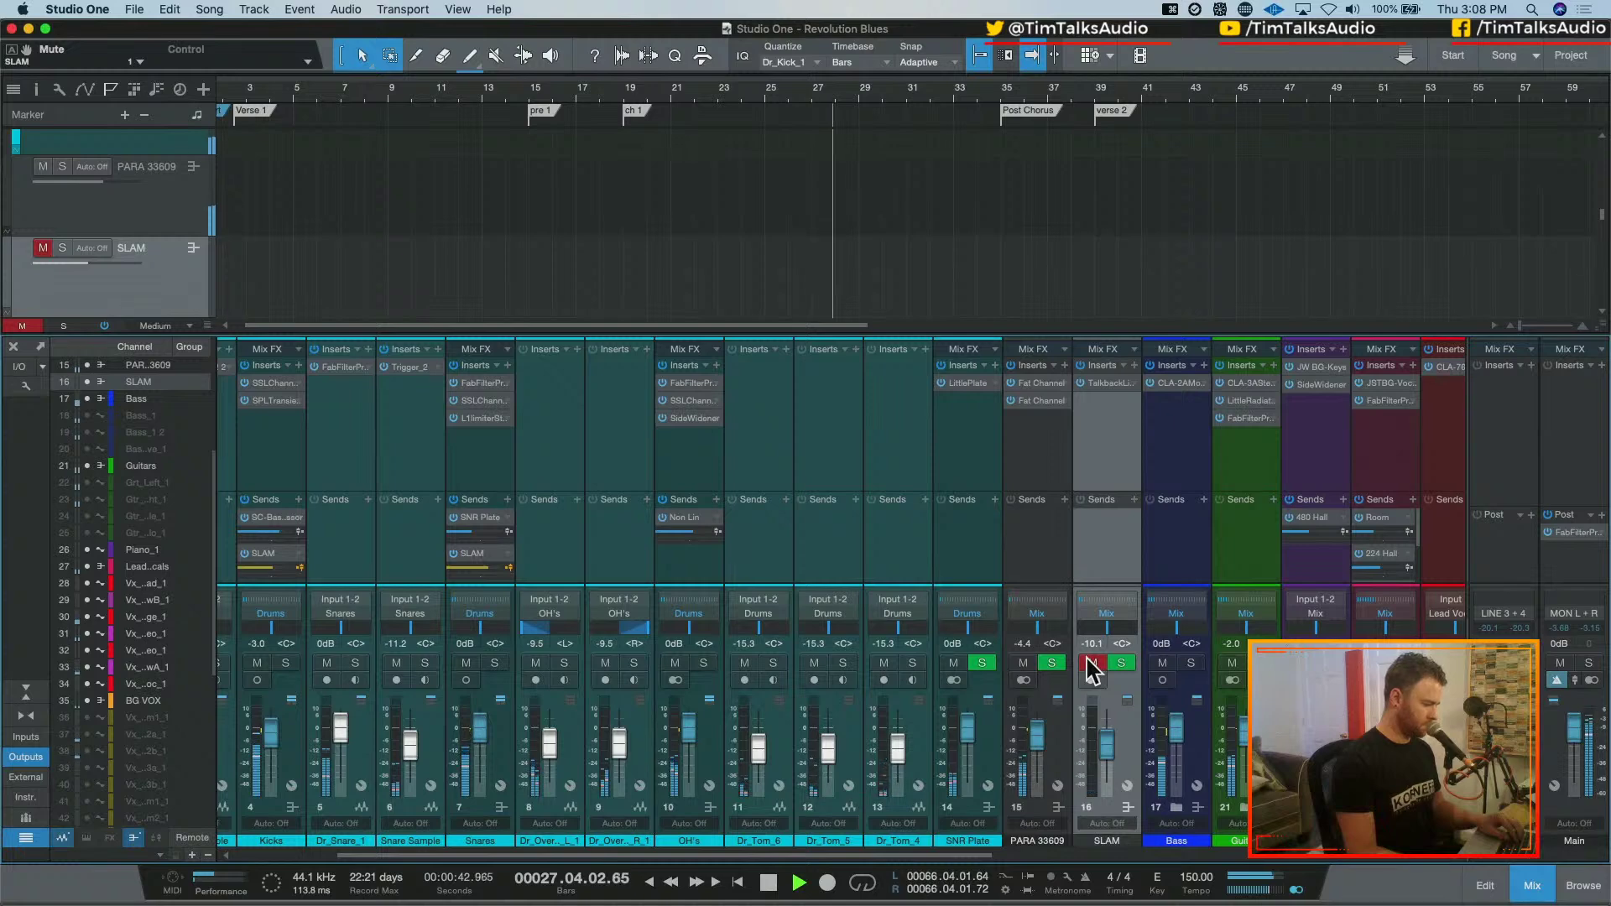
click(1092, 663)
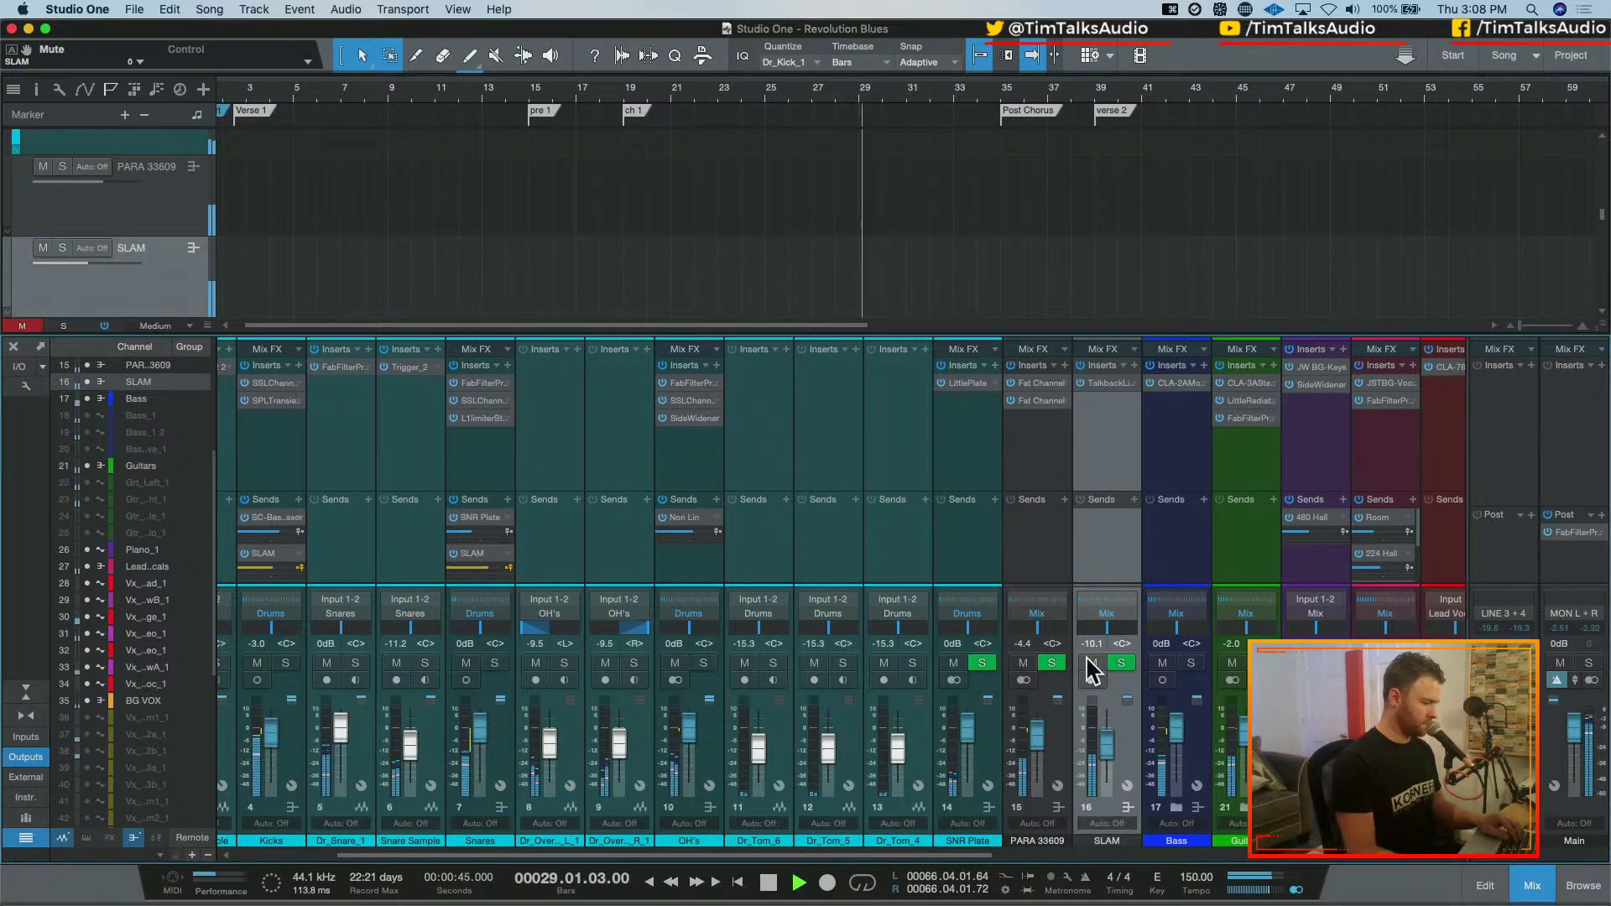
key(space)
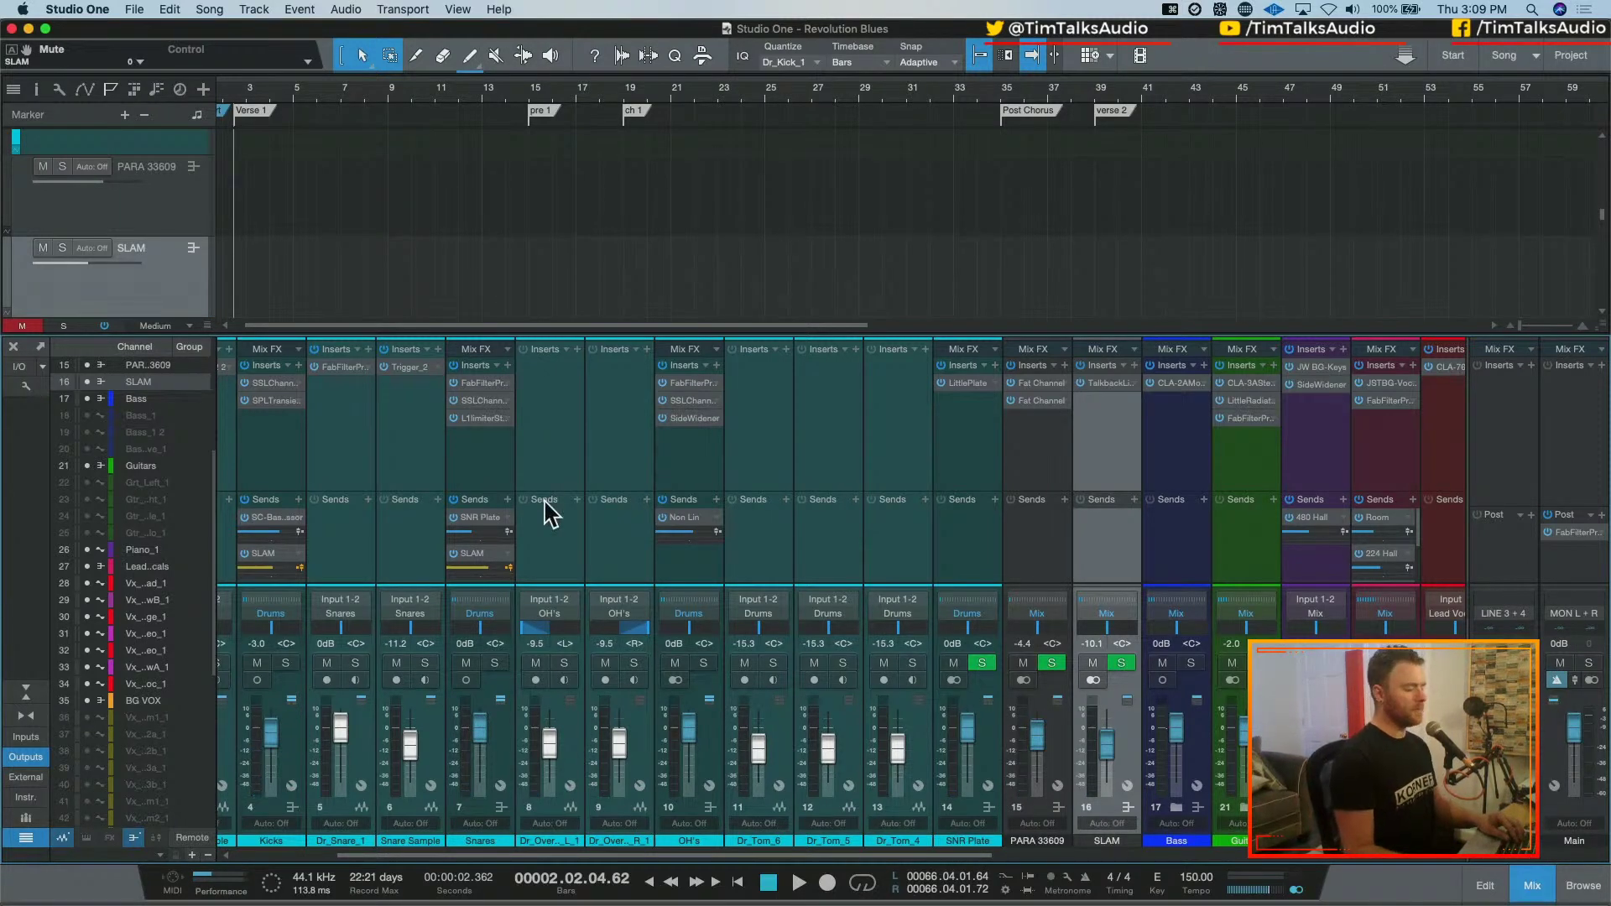
Examine the Kicks bus's SSL channel strip, close it and open the bus's SPL Transient Designer
double_click(277, 385)
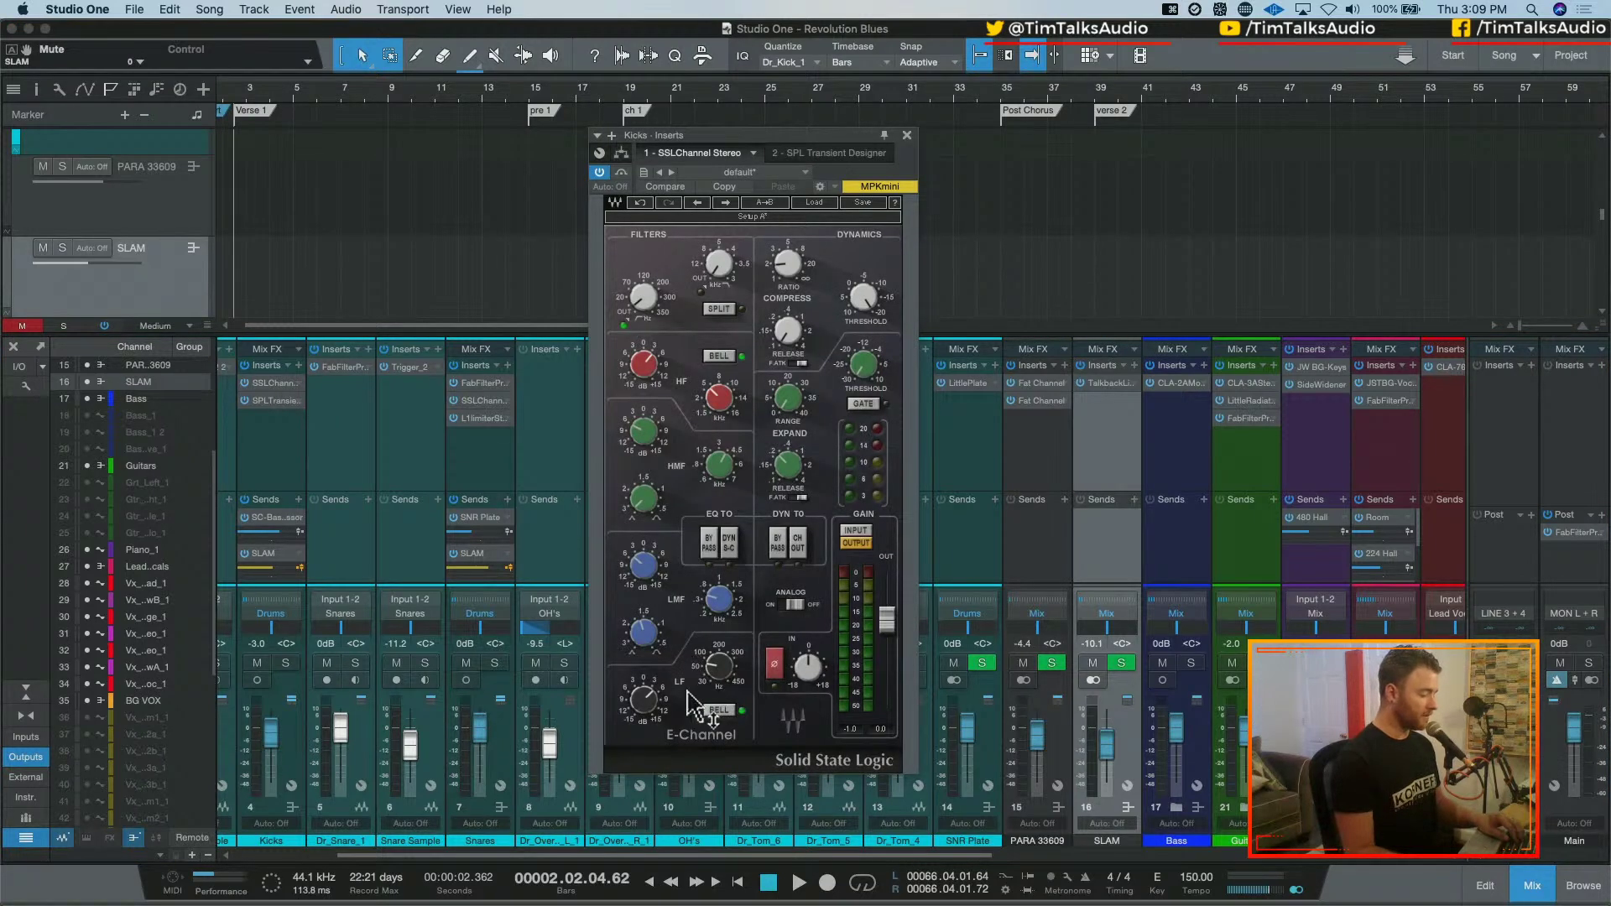
click(906, 135)
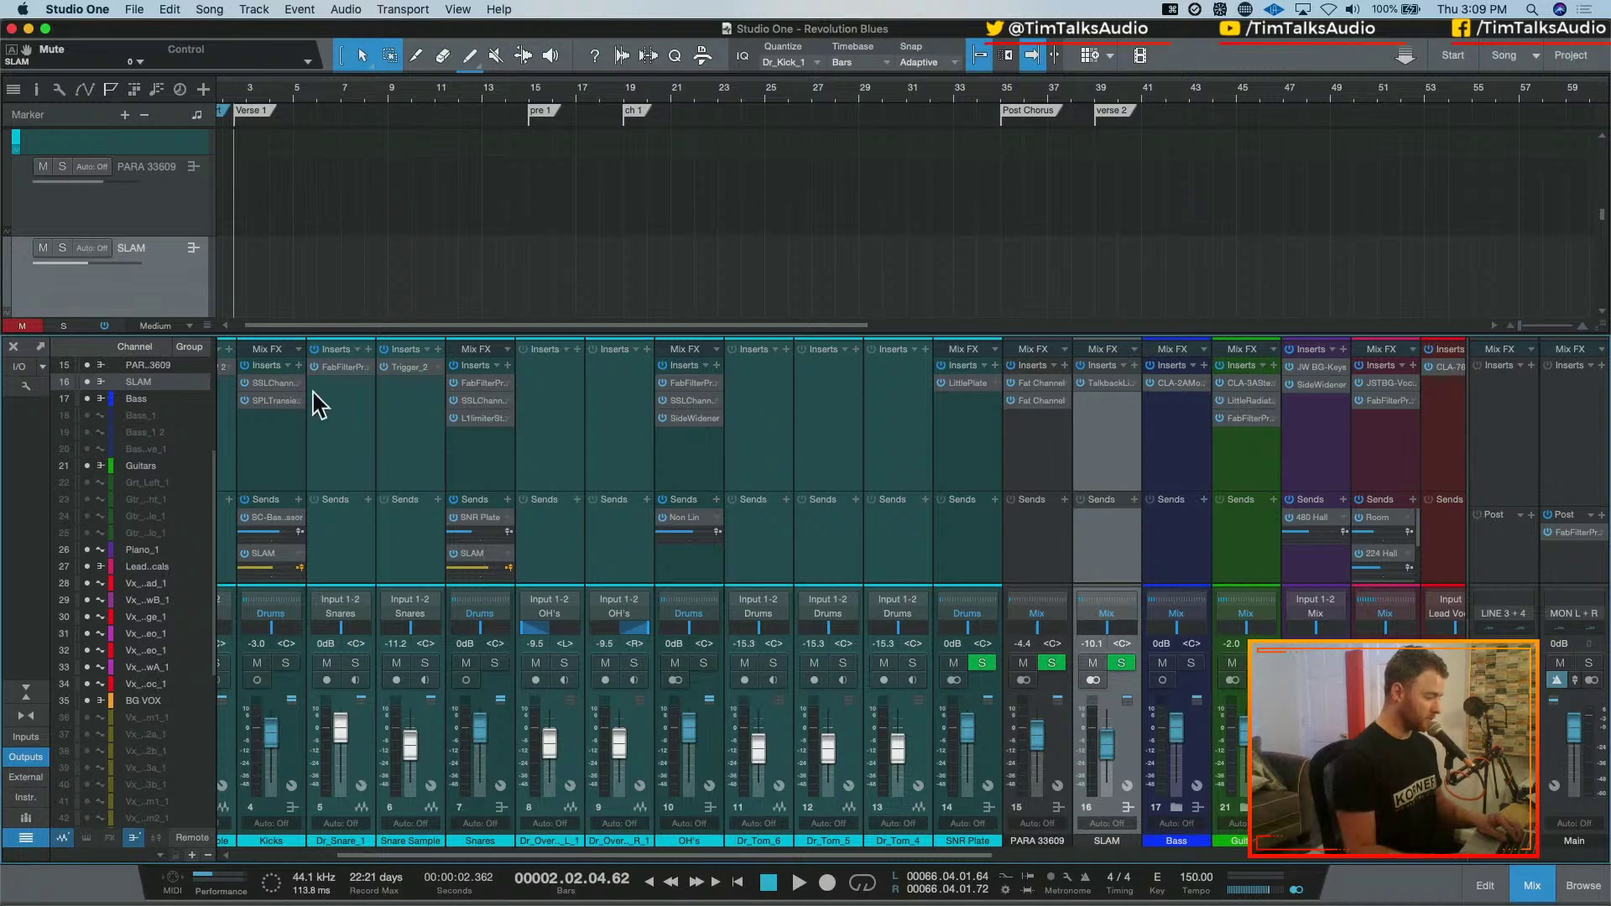
click(273, 402)
double_click(271, 401)
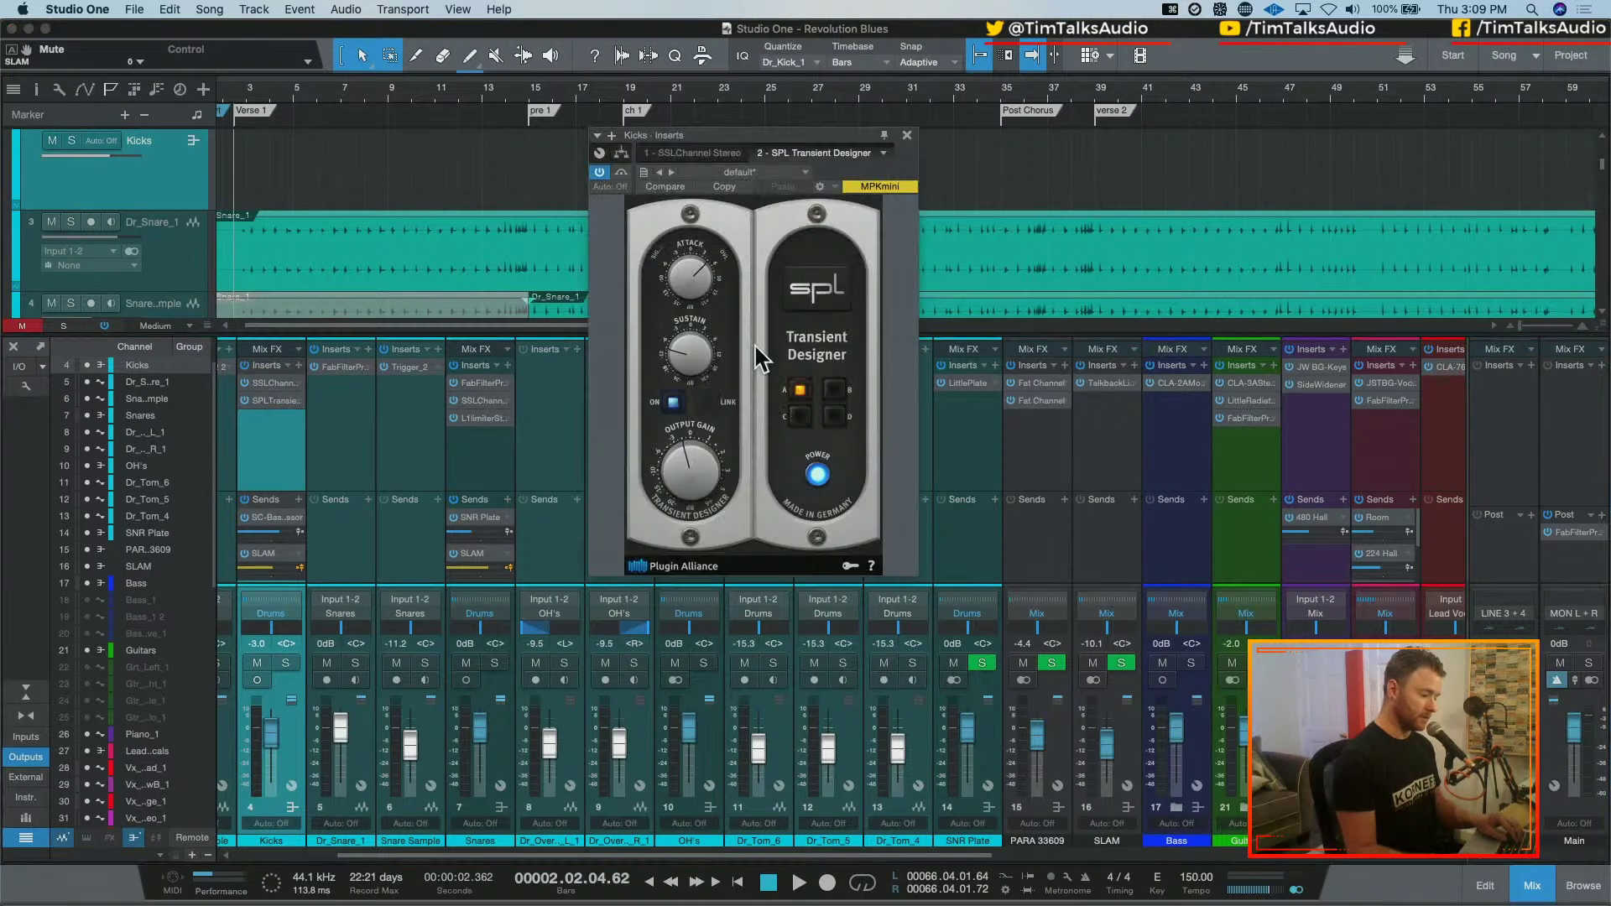
Solo the Kicks bus, listen to it briefly, and switch to its SSL channel strip with playback stopped
key(s)
key(space)
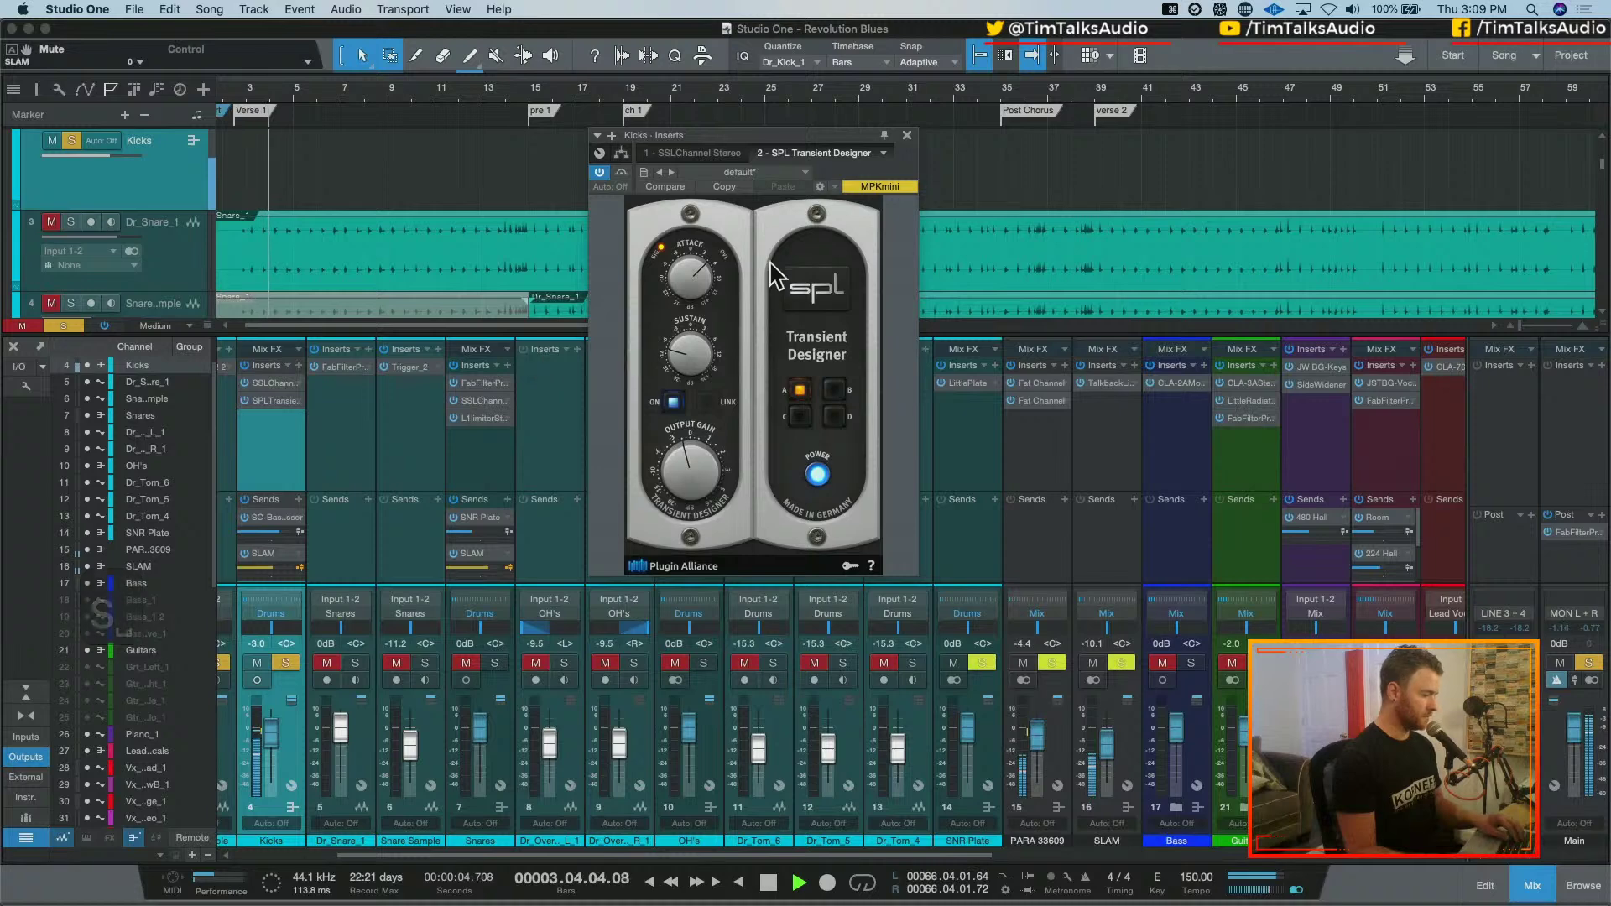
click(709, 154)
key(space)
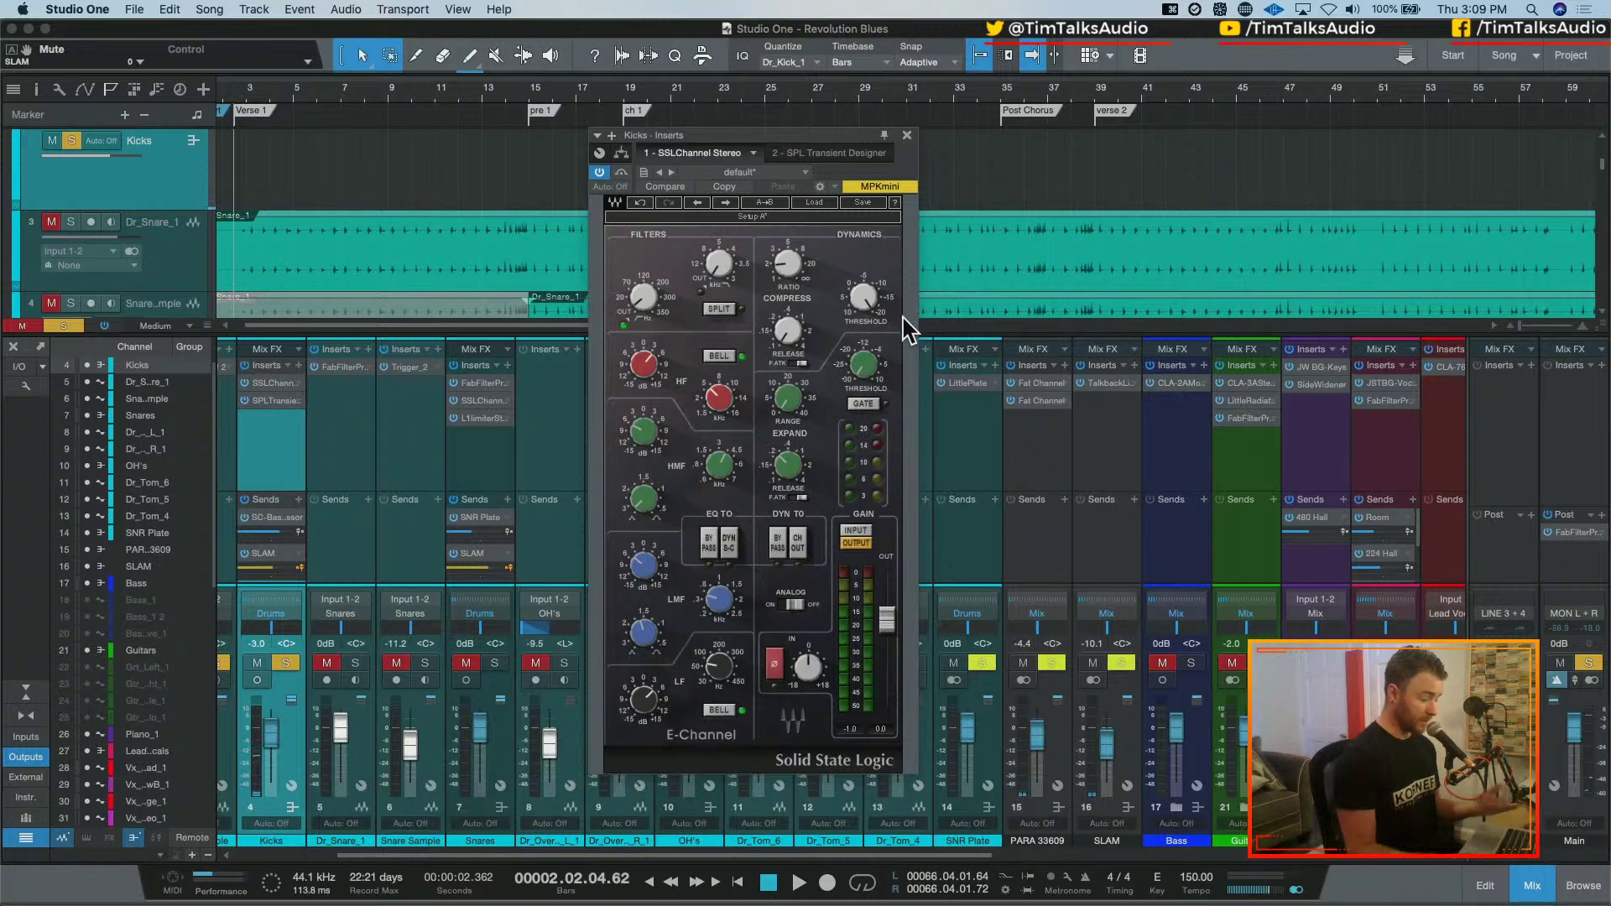
Set the Kicks bus's SSL expander to a range of 11.4 dB and a release of 0.10, leaving the gate mode off
click(888, 408)
drag(862, 363, 862, 370)
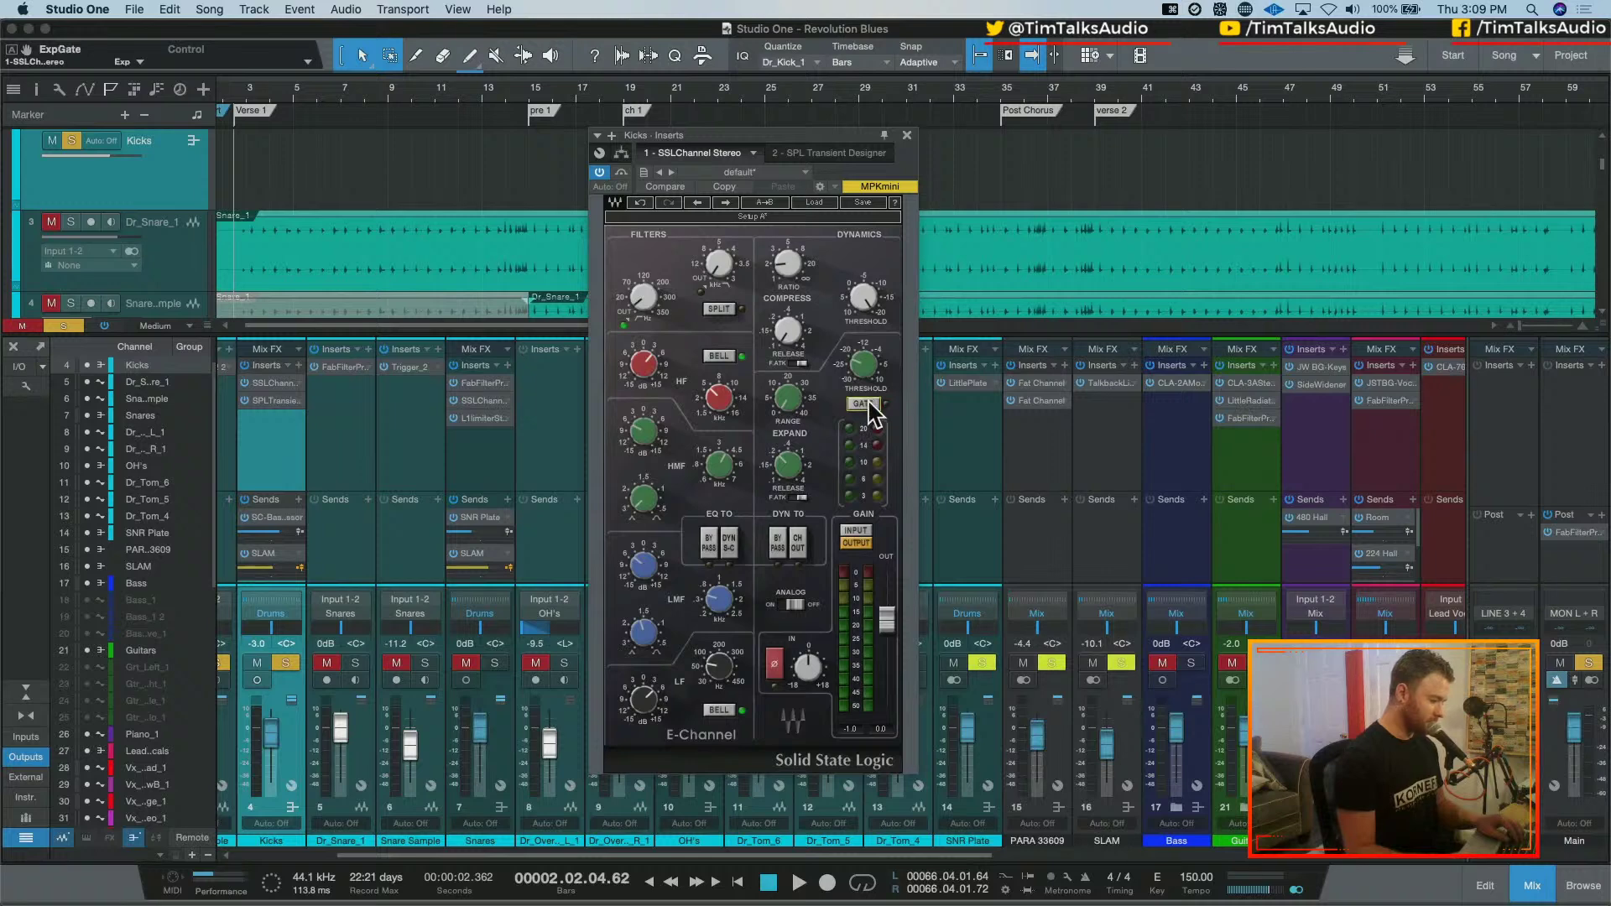
click(863, 403)
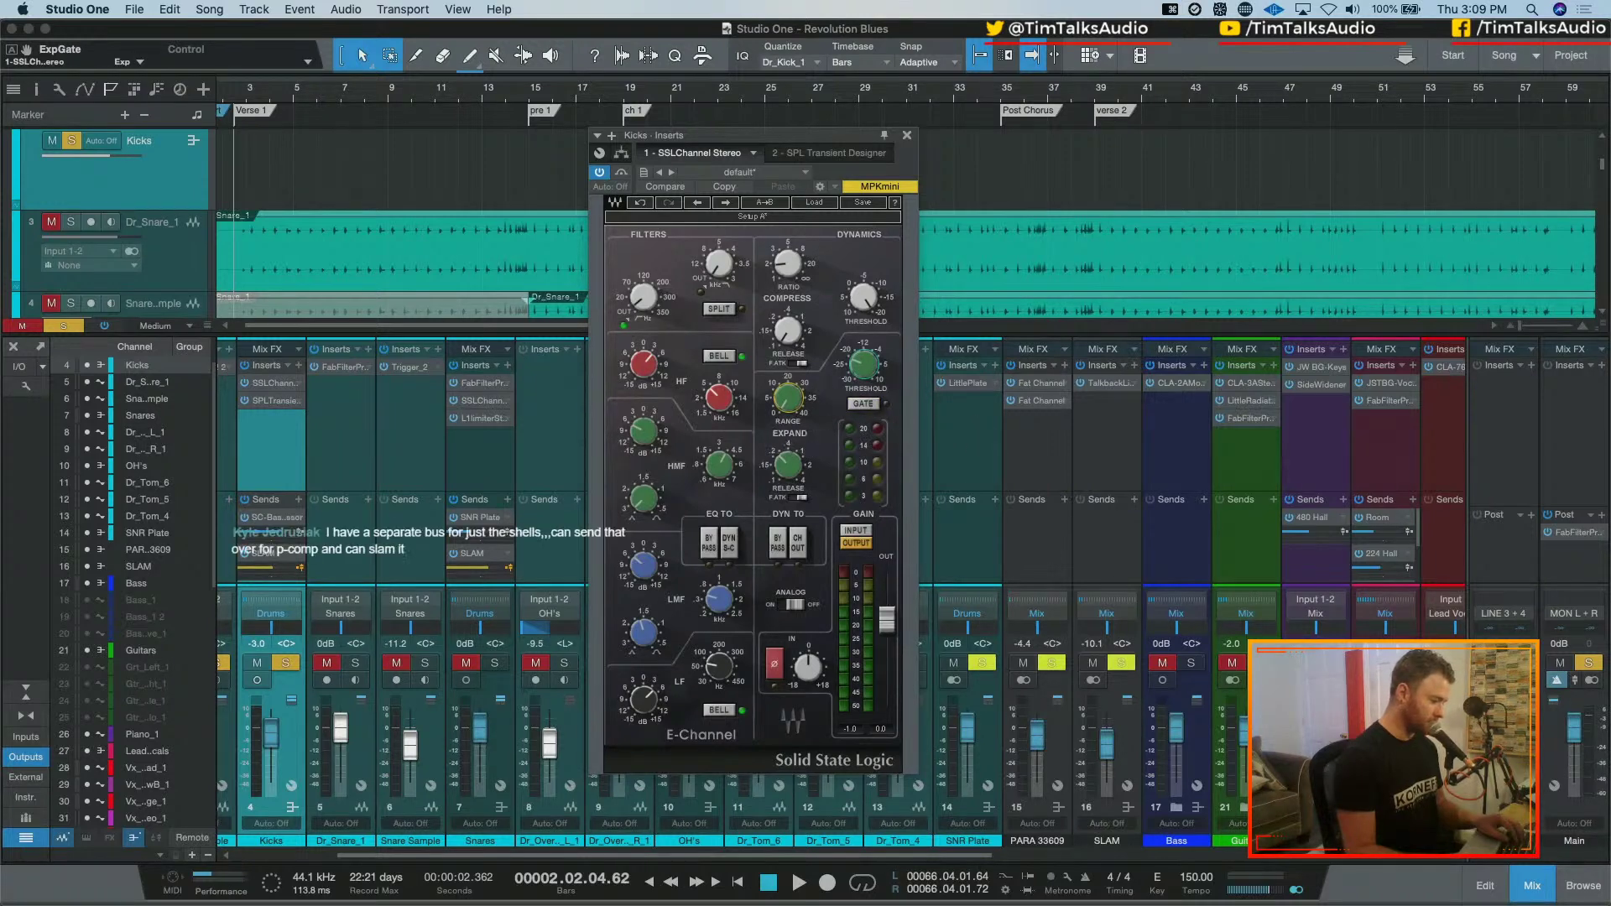
mouse_move(795, 417)
mouse_down()
mouse_move(795, 402)
mouse_move(796, 431)
mouse_up()
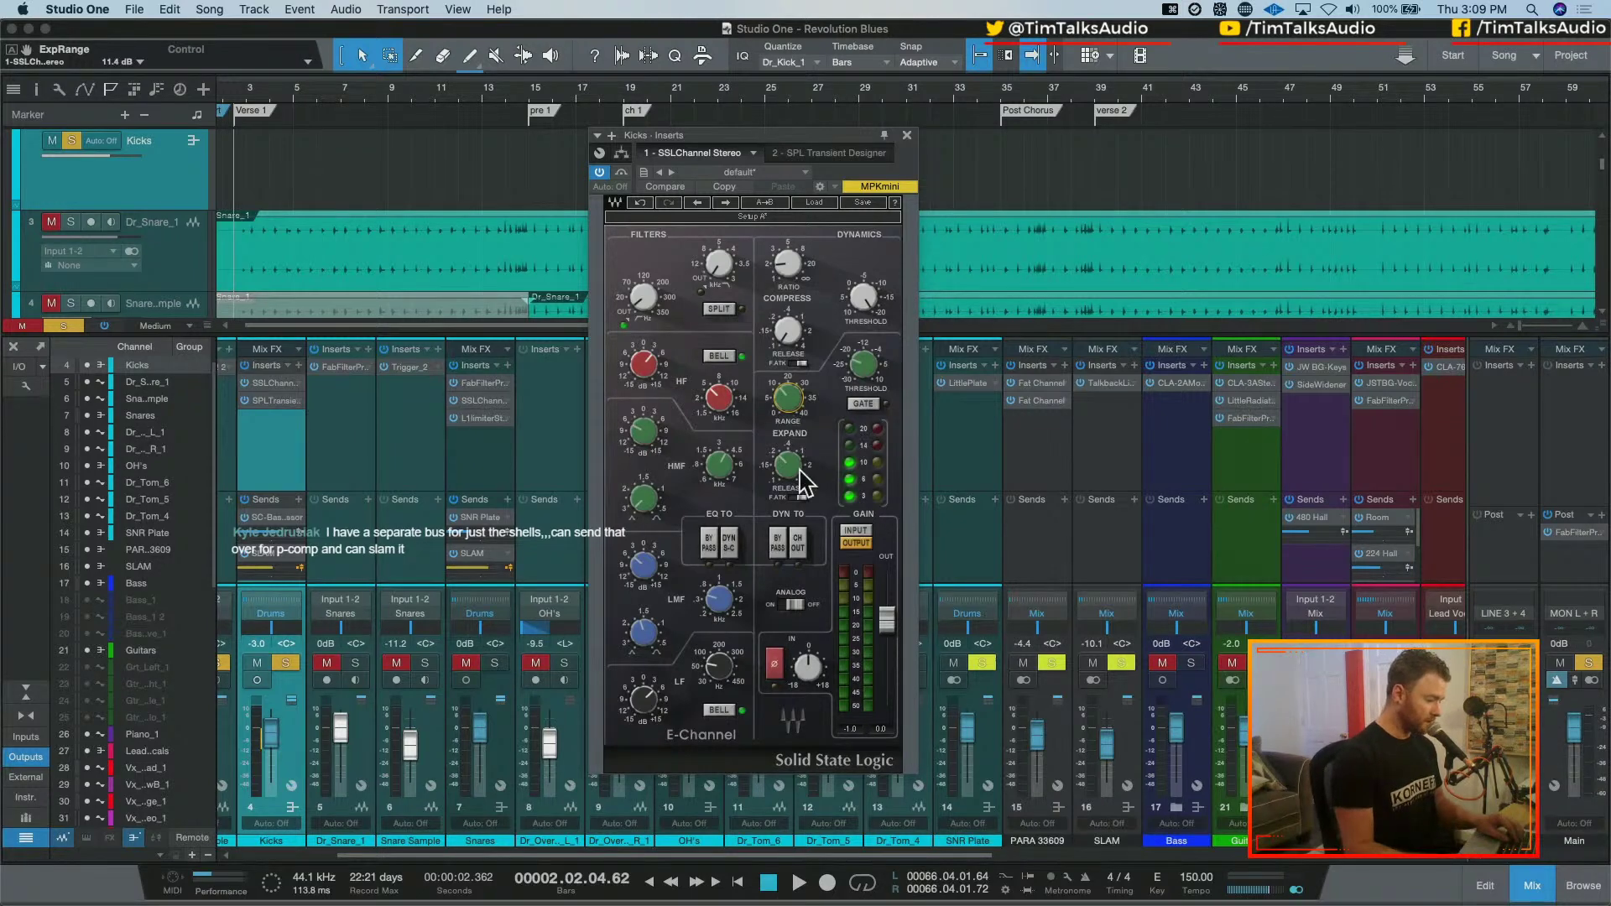
click(798, 498)
click(788, 464)
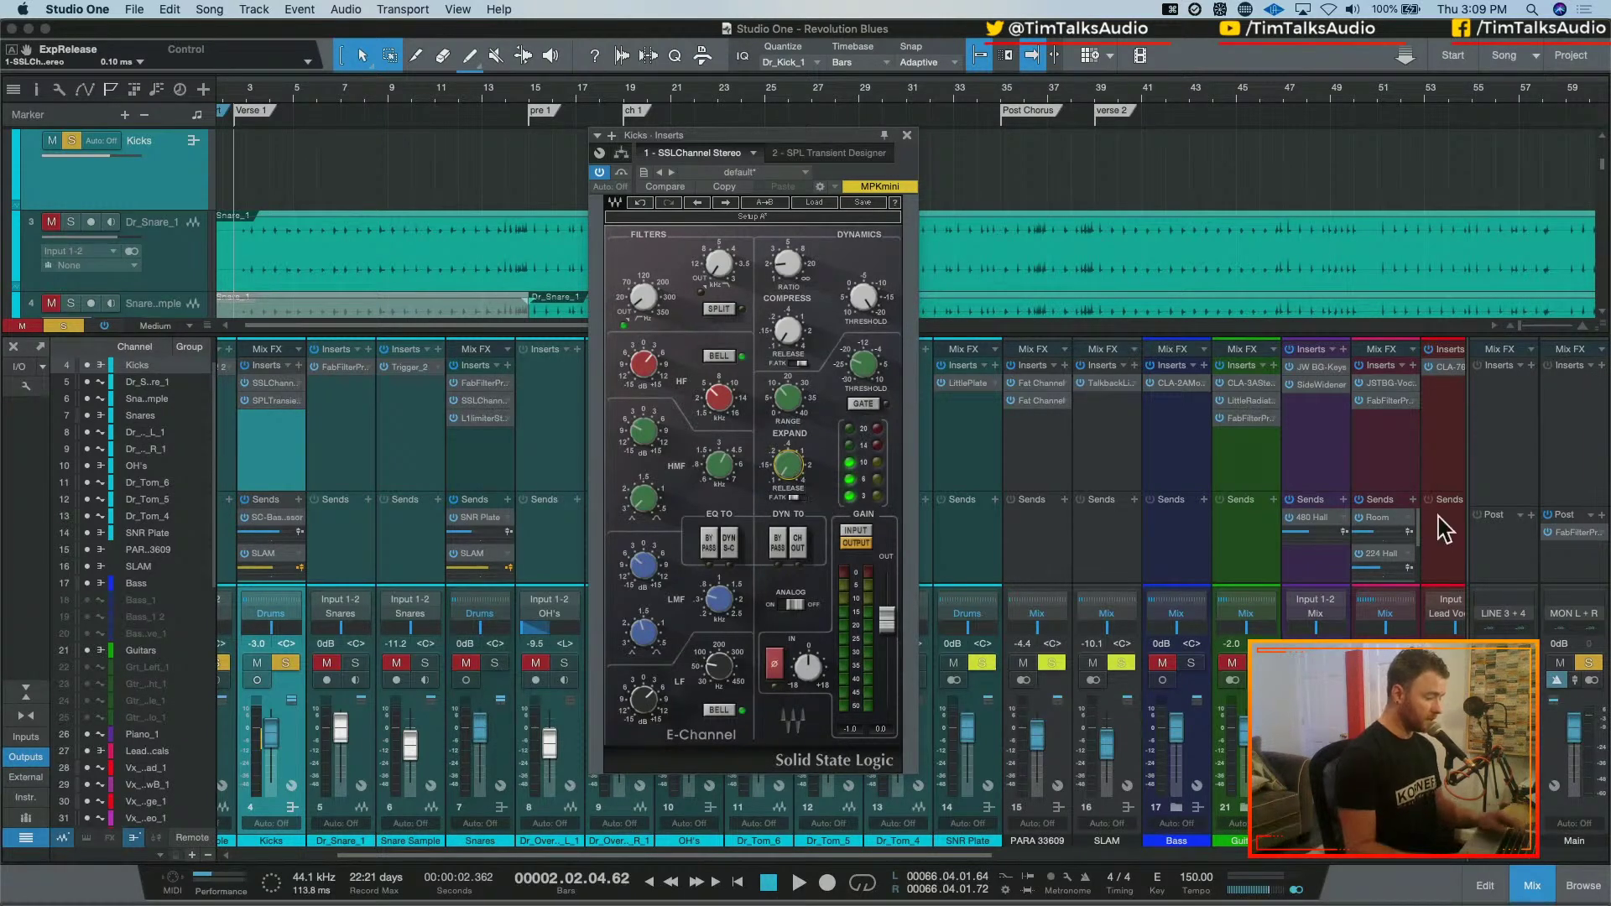
Raise the Listen level to 40 dB in the SLAM bus's Talkback Limiter and replay the soloed kick to hear the compression
click(1109, 384)
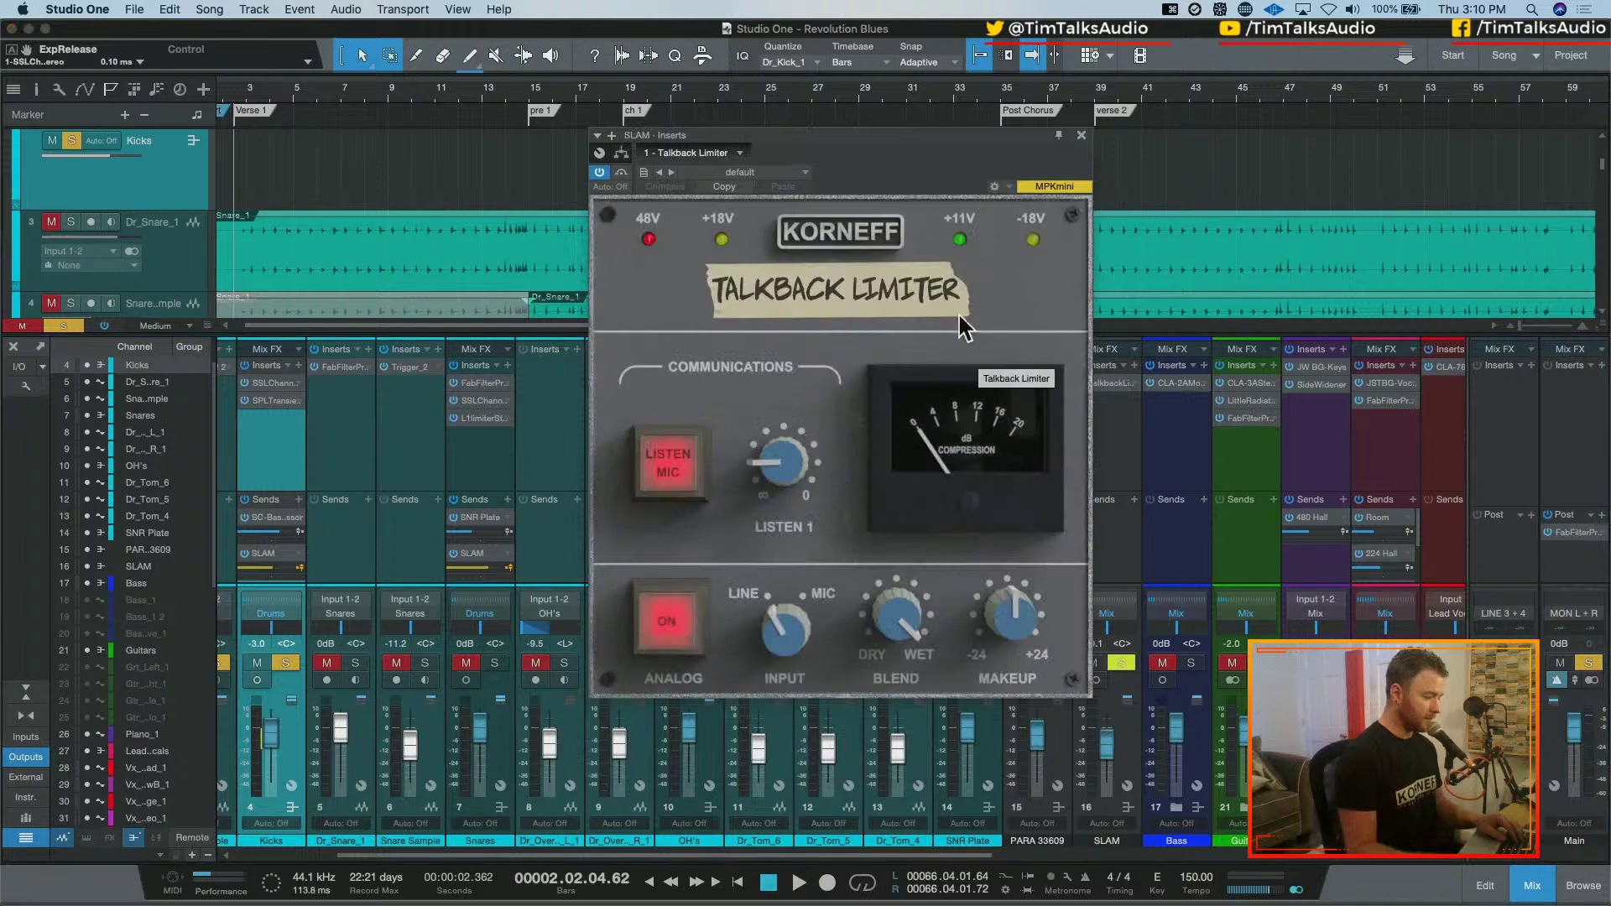
drag(888, 134, 521, 138)
key(space)
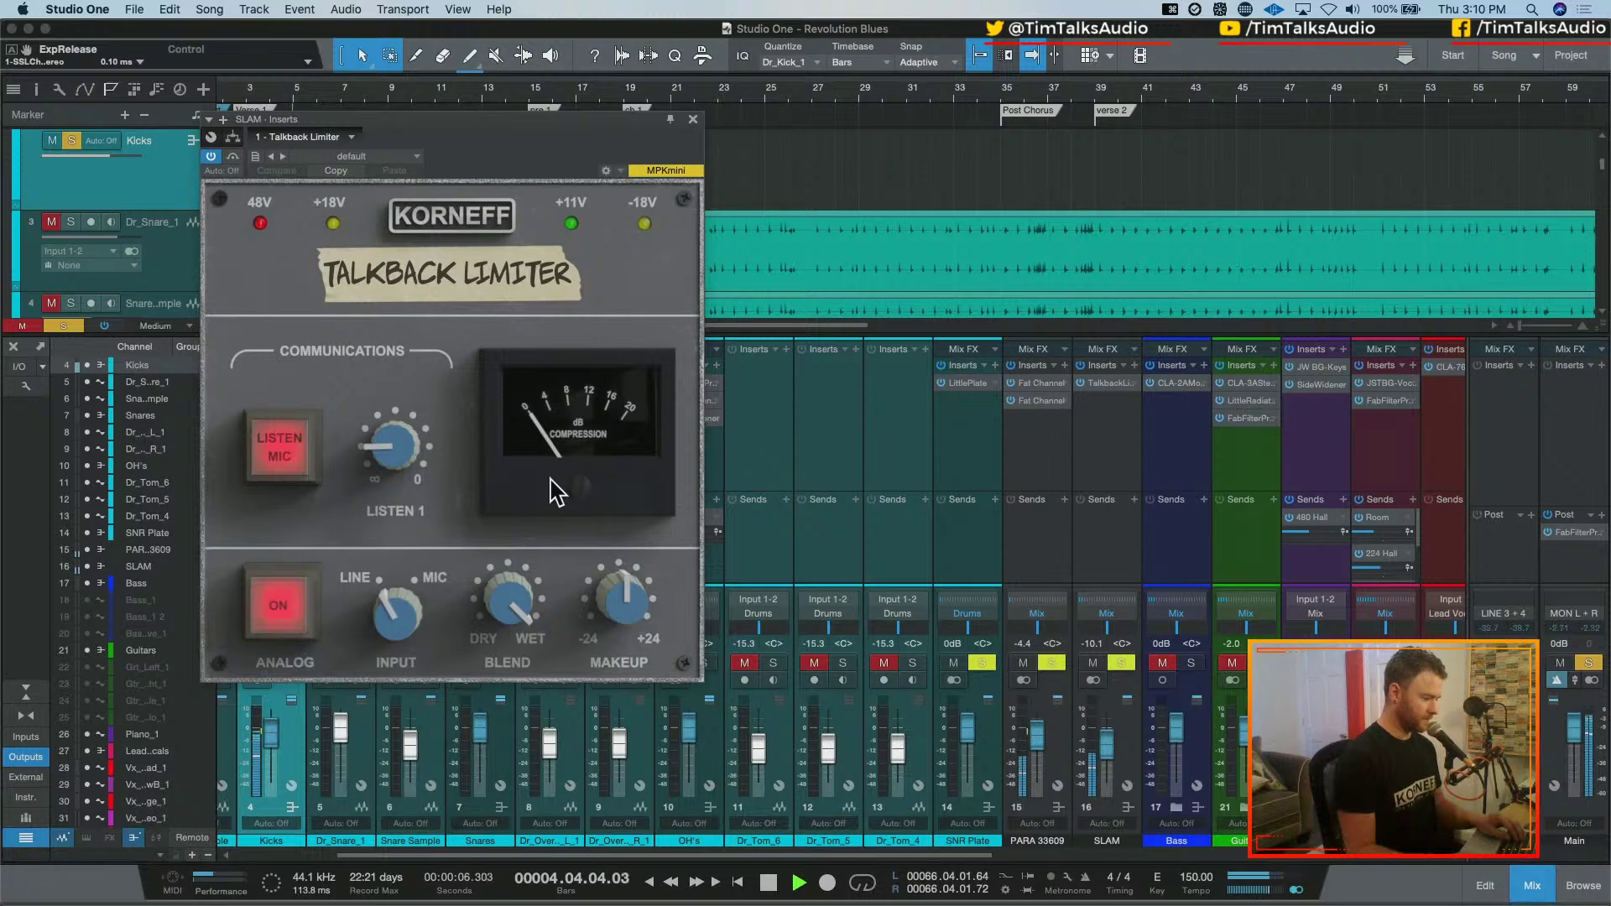
drag(390, 465, 388, 335)
key(space)
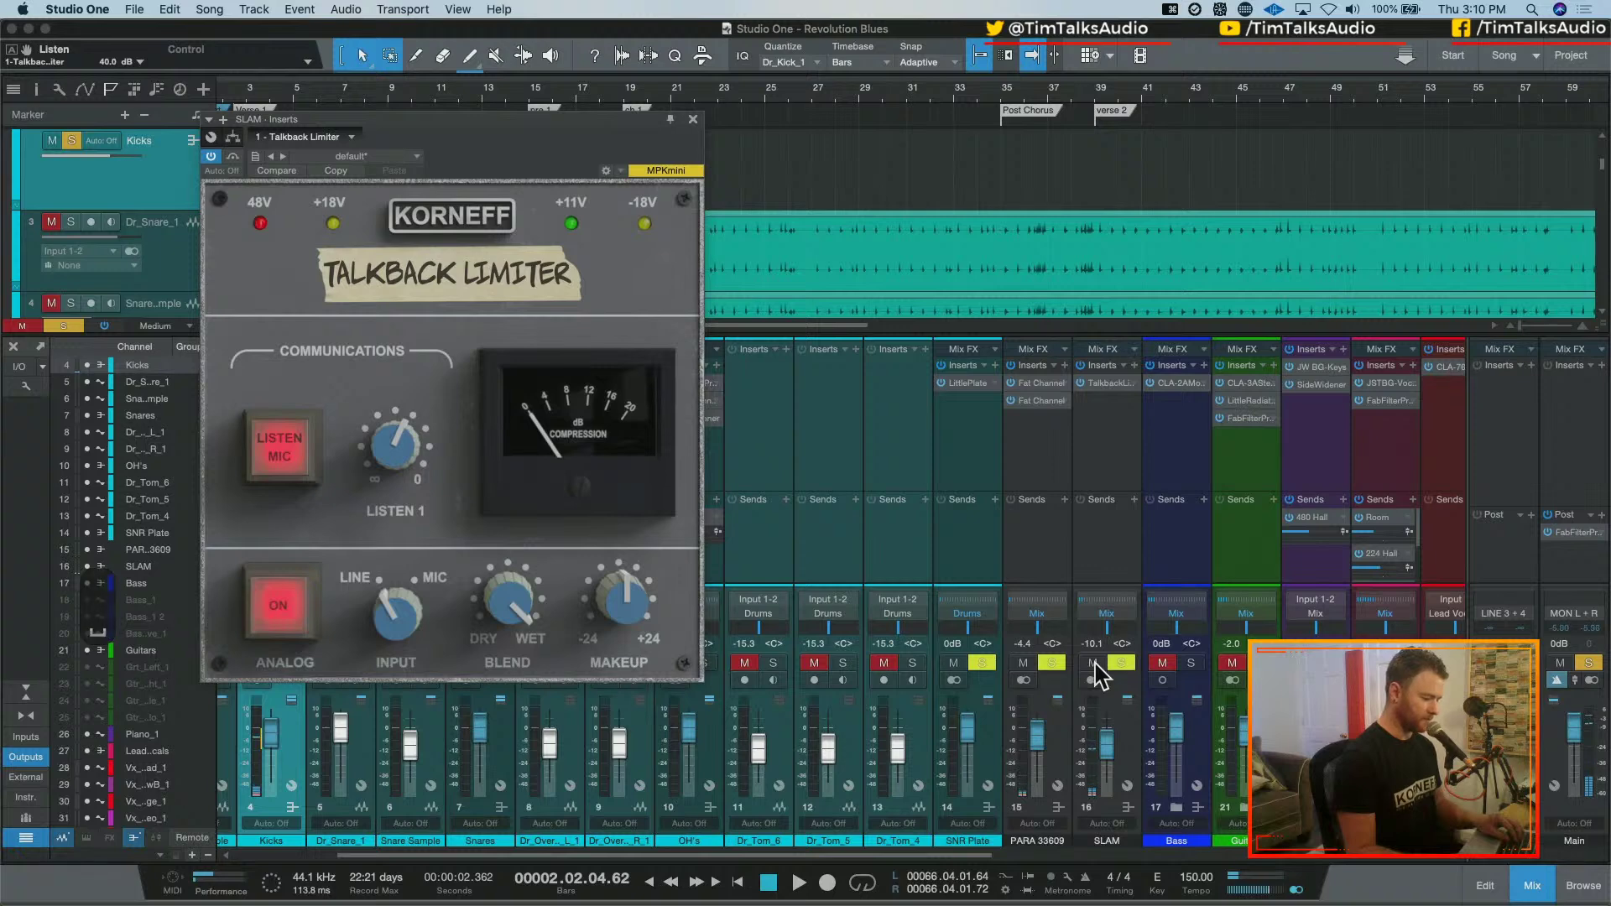
key(space)
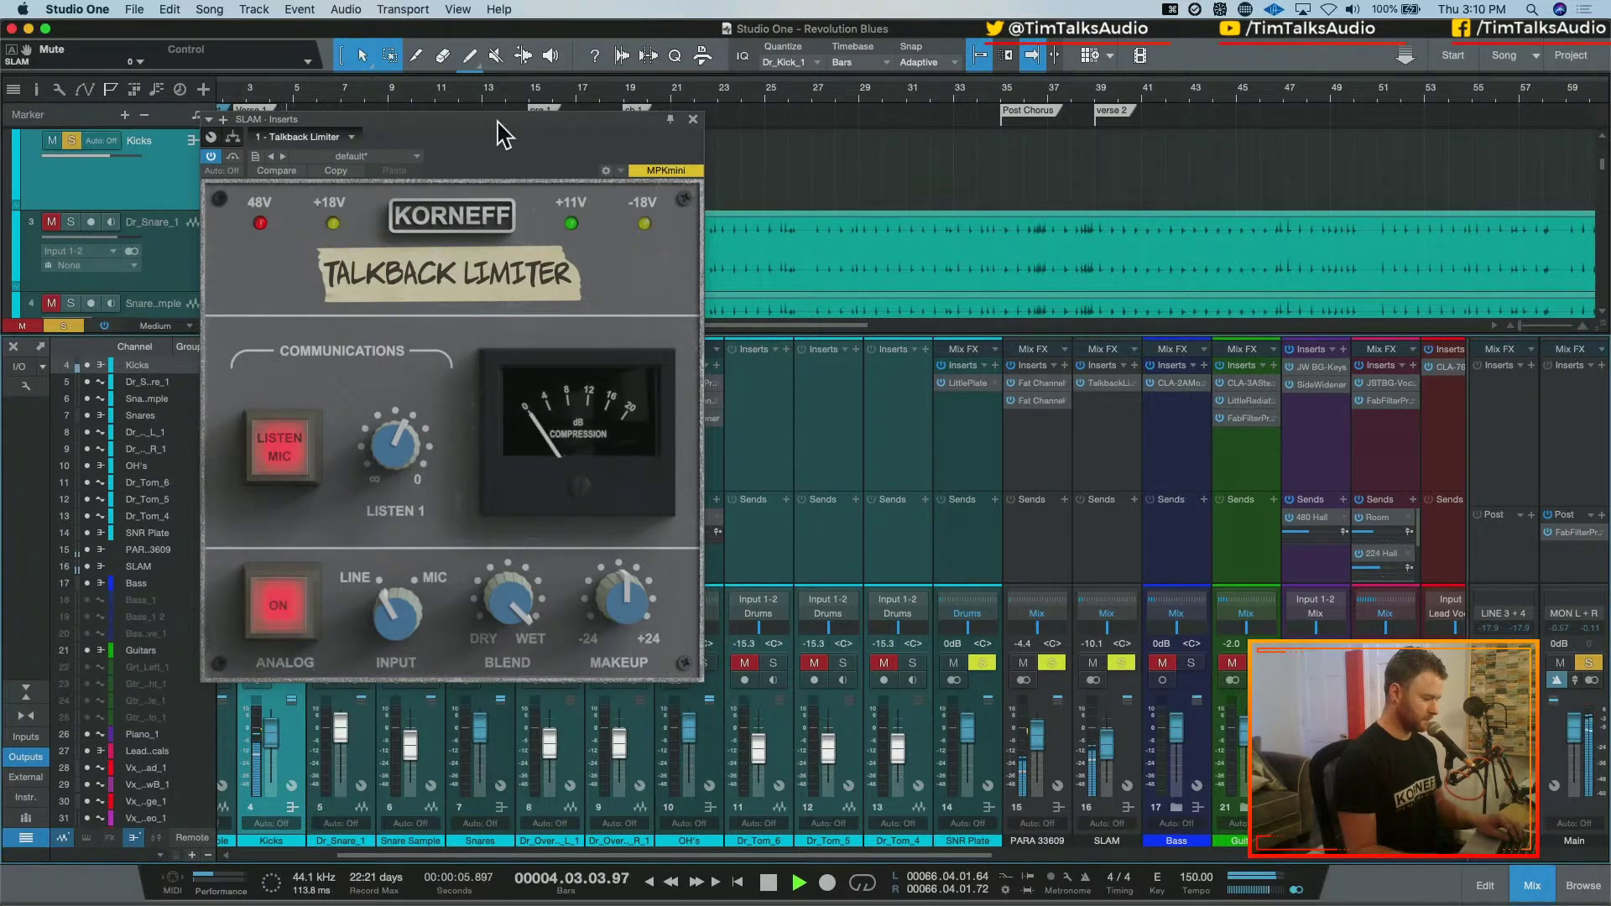
Compare the soloed kick with and without its SLAM send, stop playback and close the SLAM bus's Talkback Limiter
drag(503, 122, 661, 97)
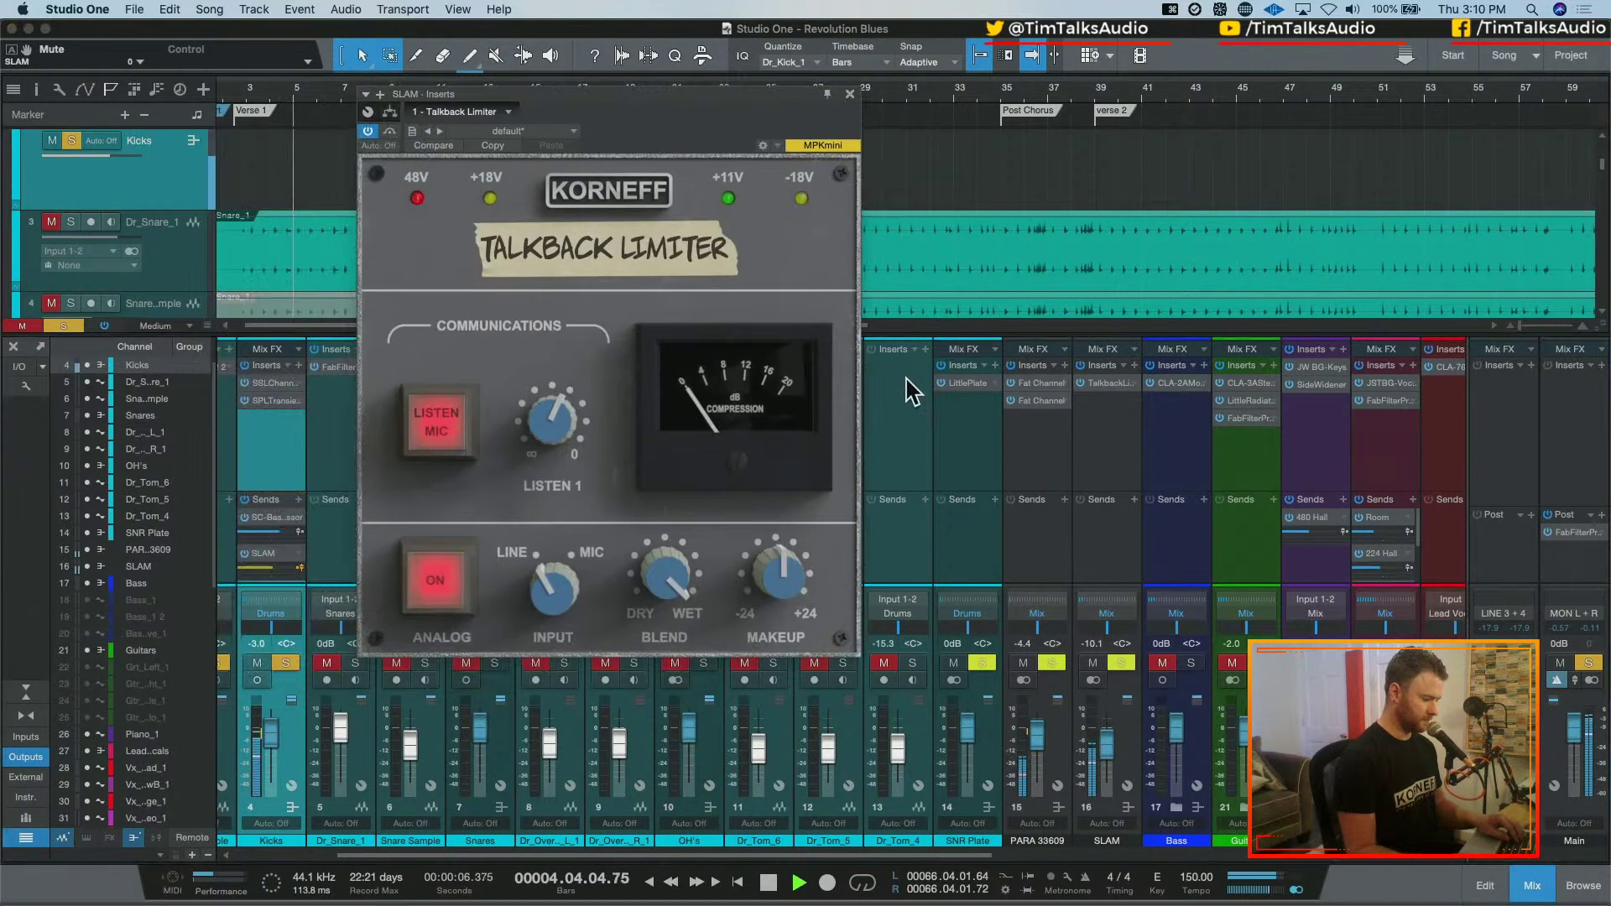
click(245, 553)
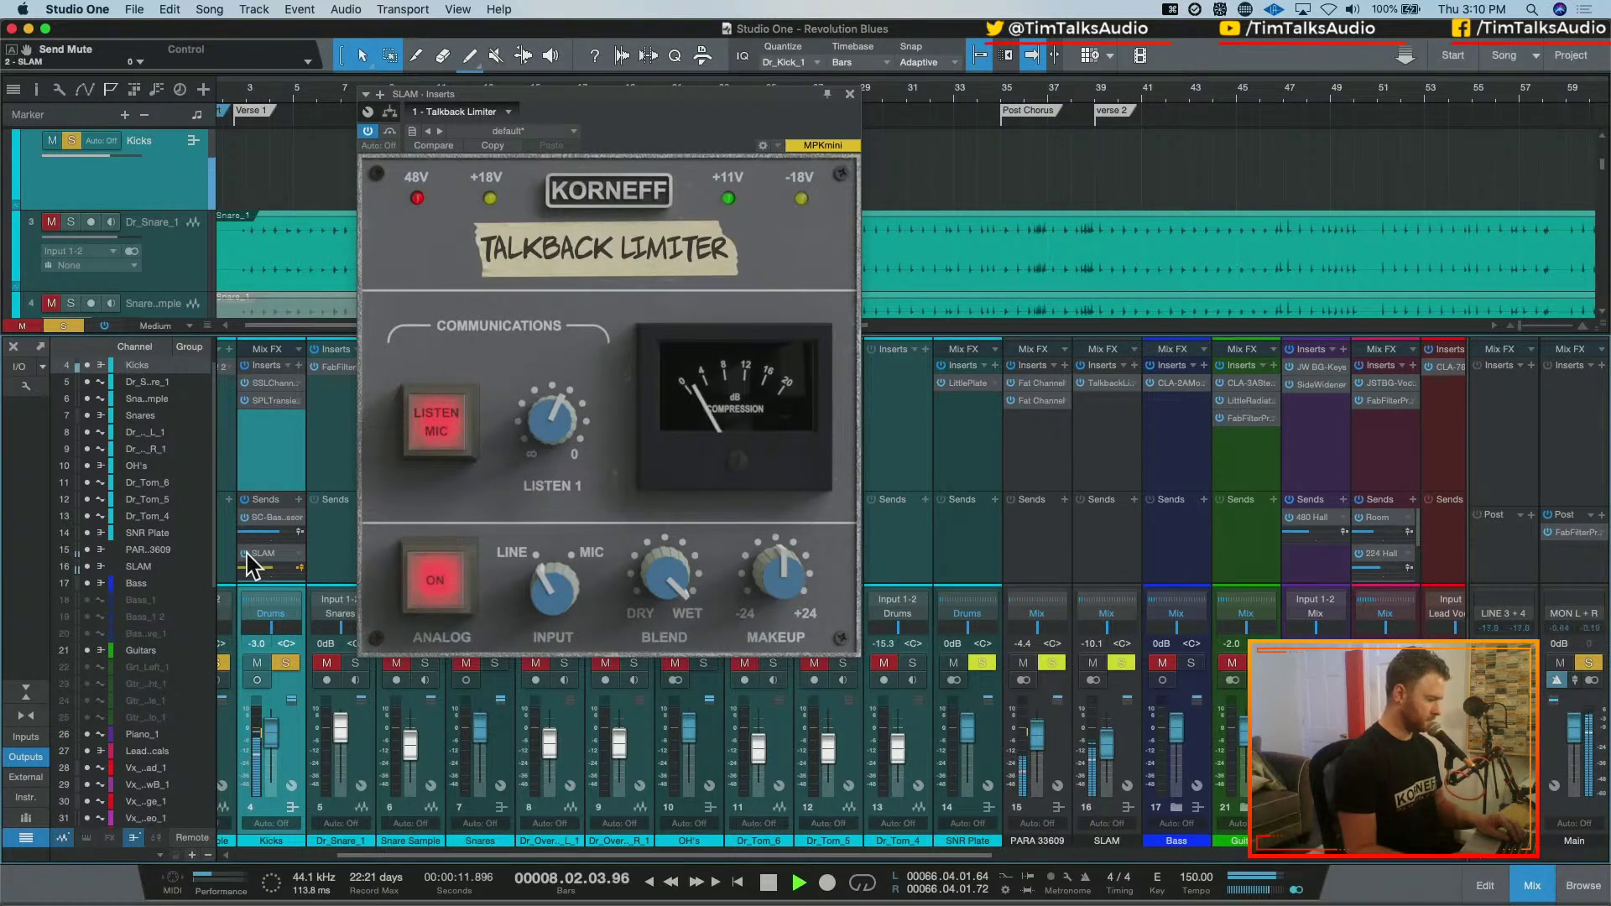
key(space)
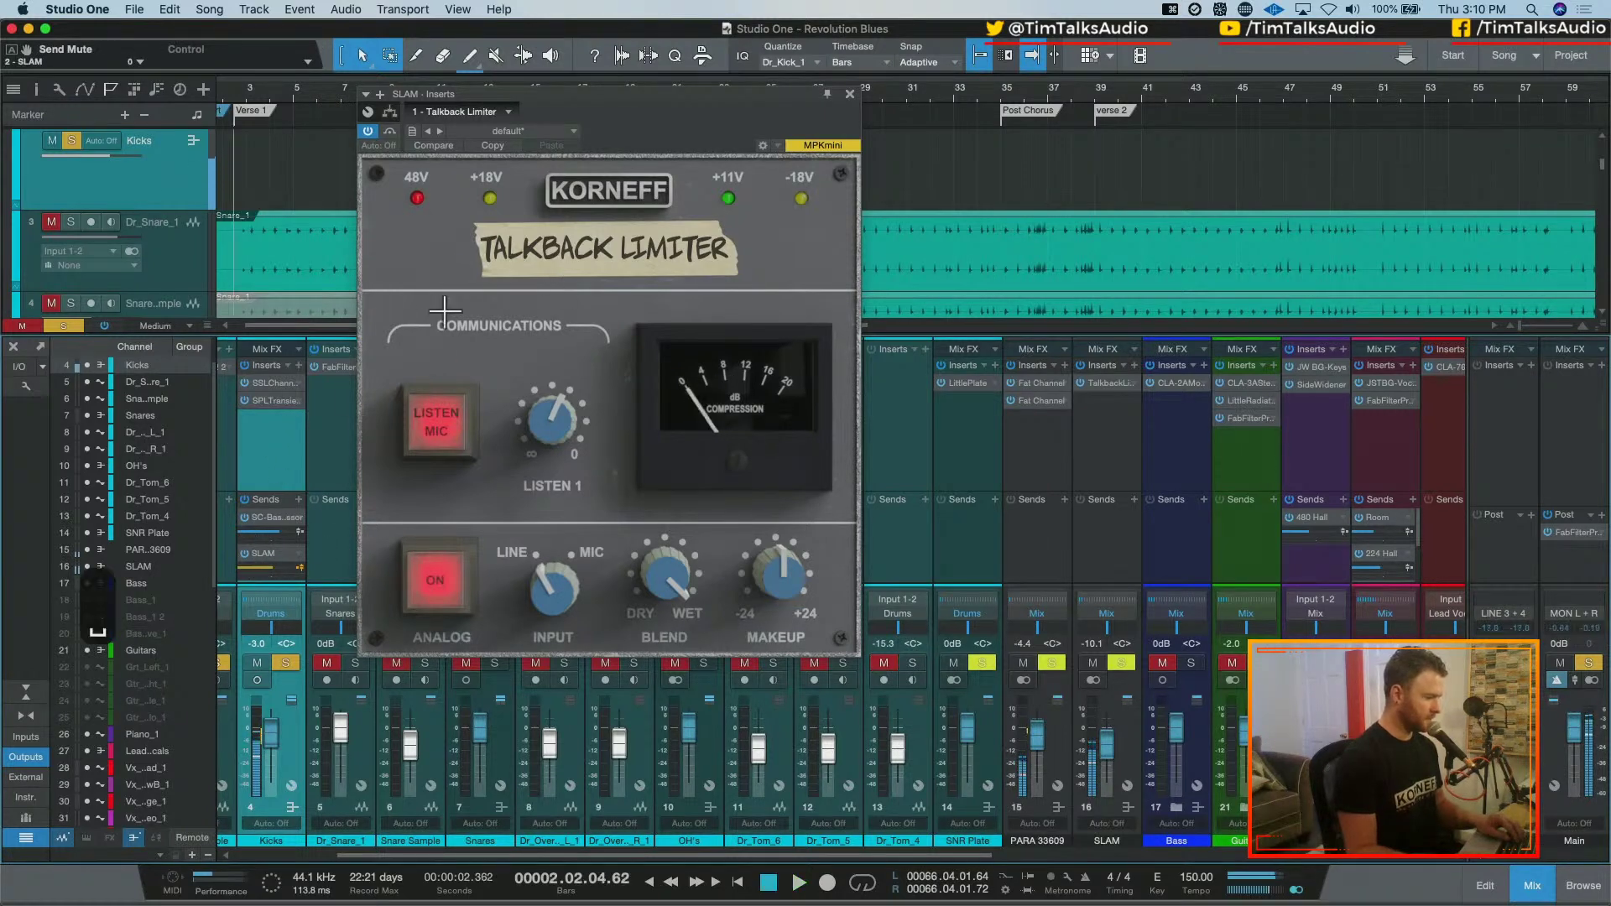
click(850, 94)
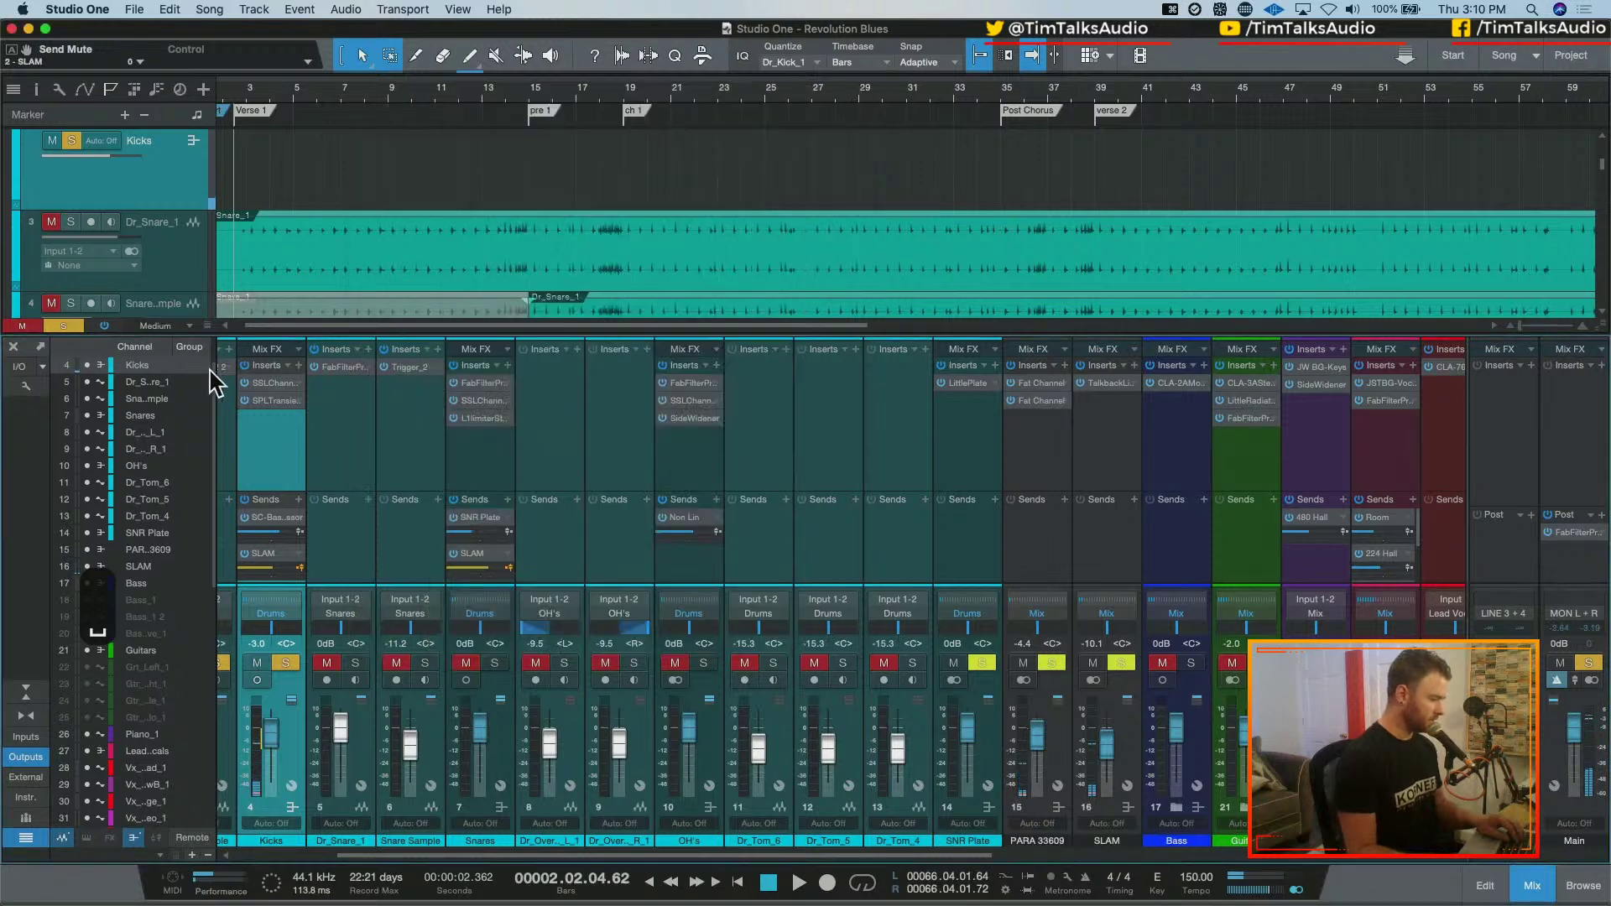
Enable gate mode on the Kicks bus's SSL expander and set its release to 0.15 while listening to the soloed kick
click(275, 383)
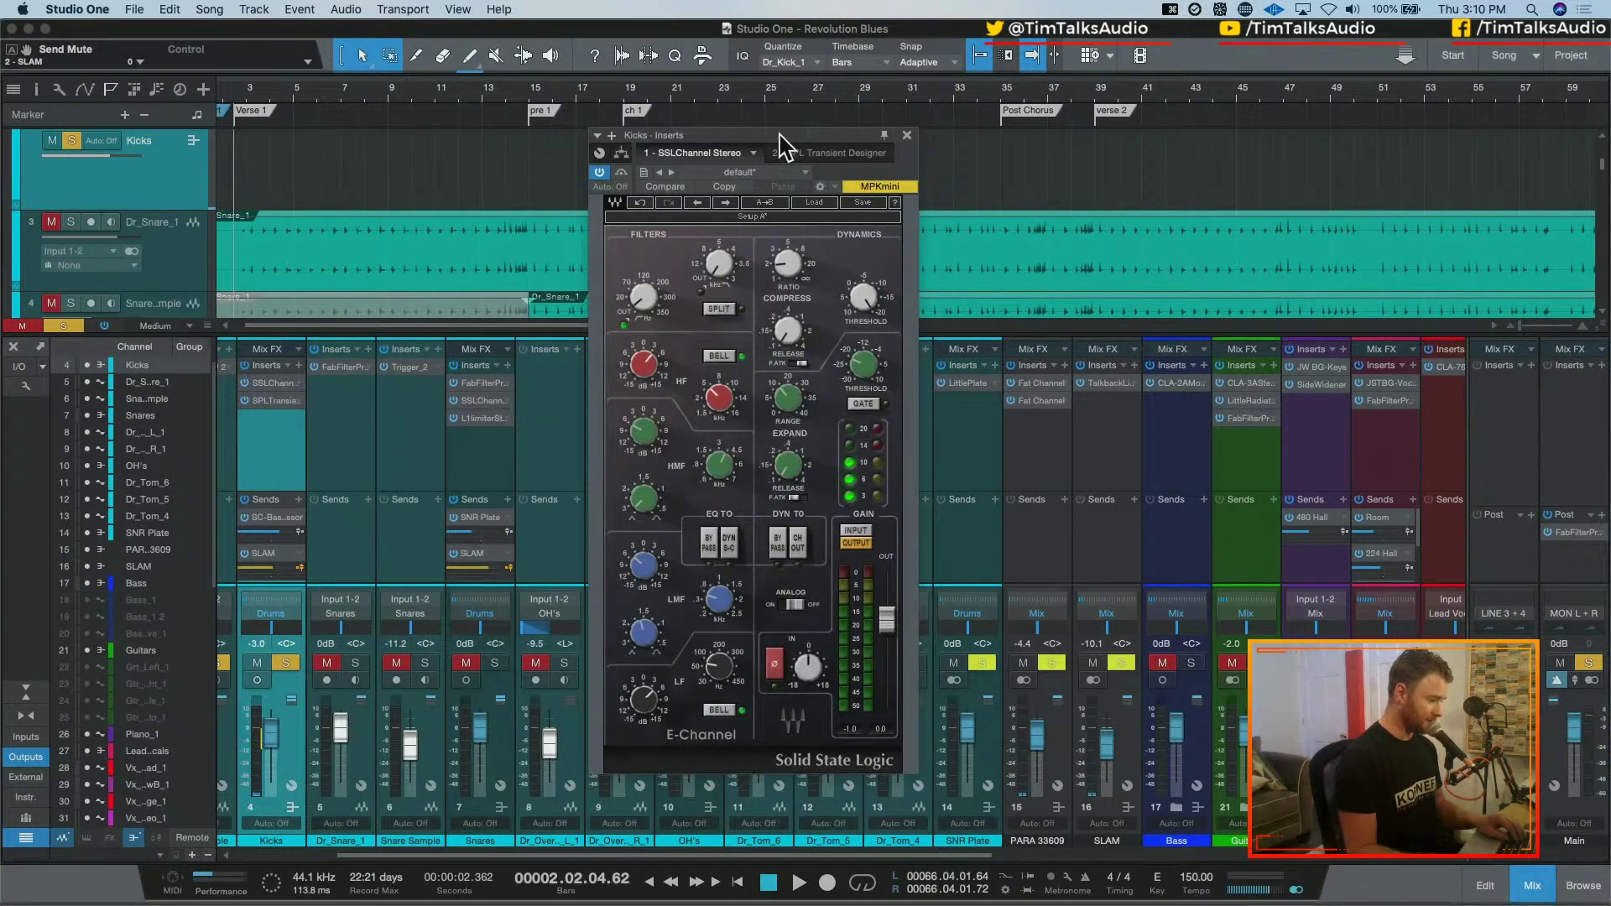
drag(777, 140, 637, 130)
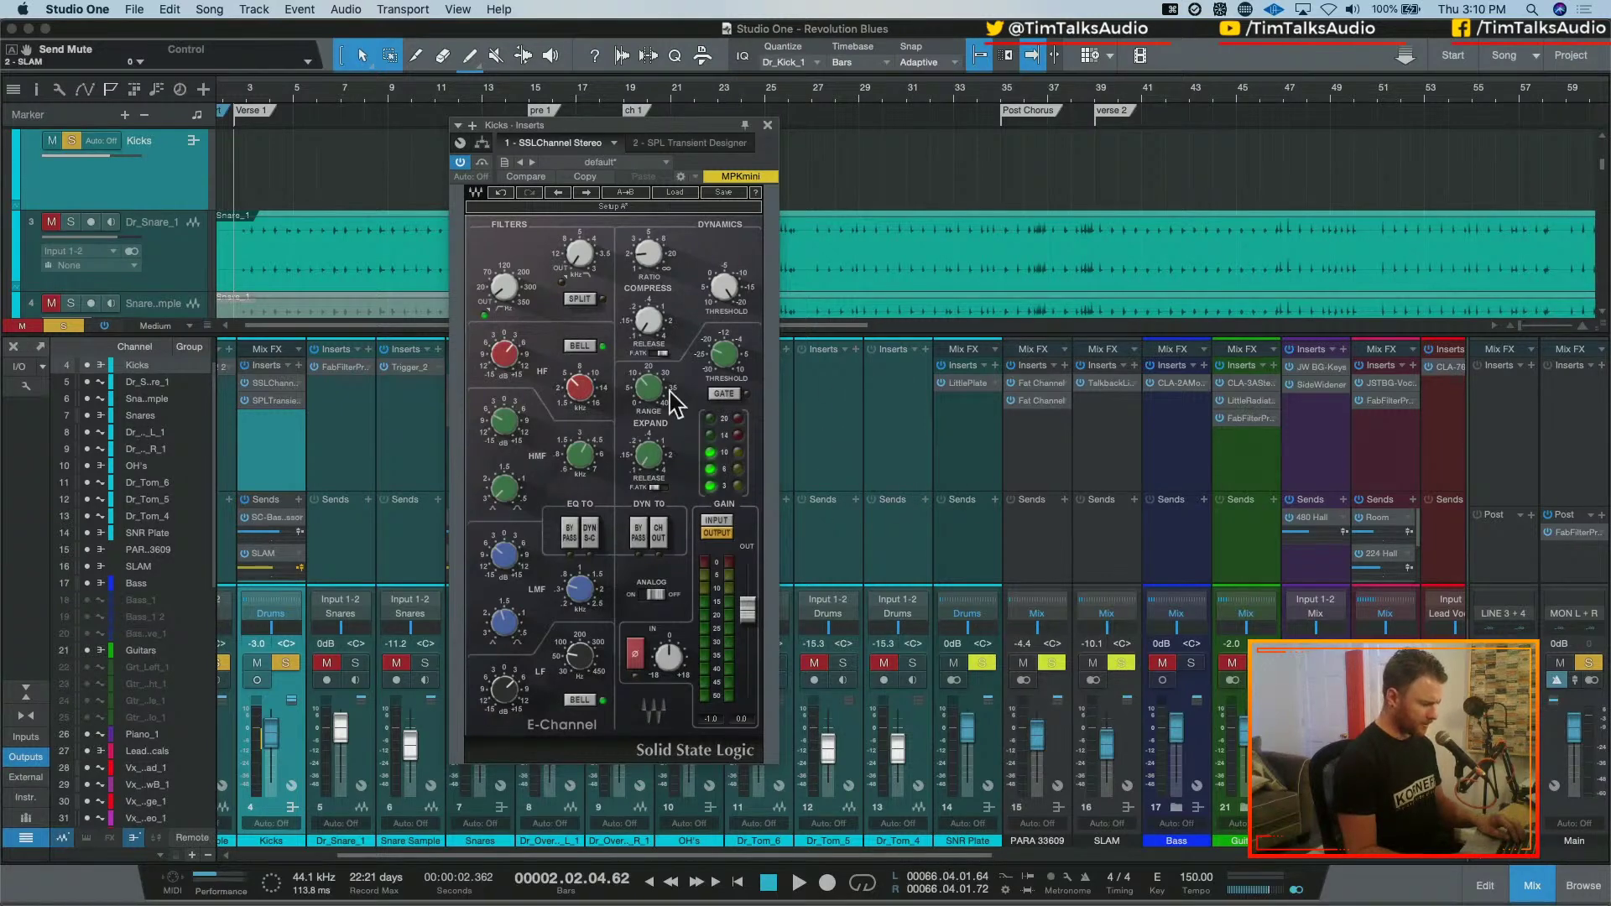
key(space)
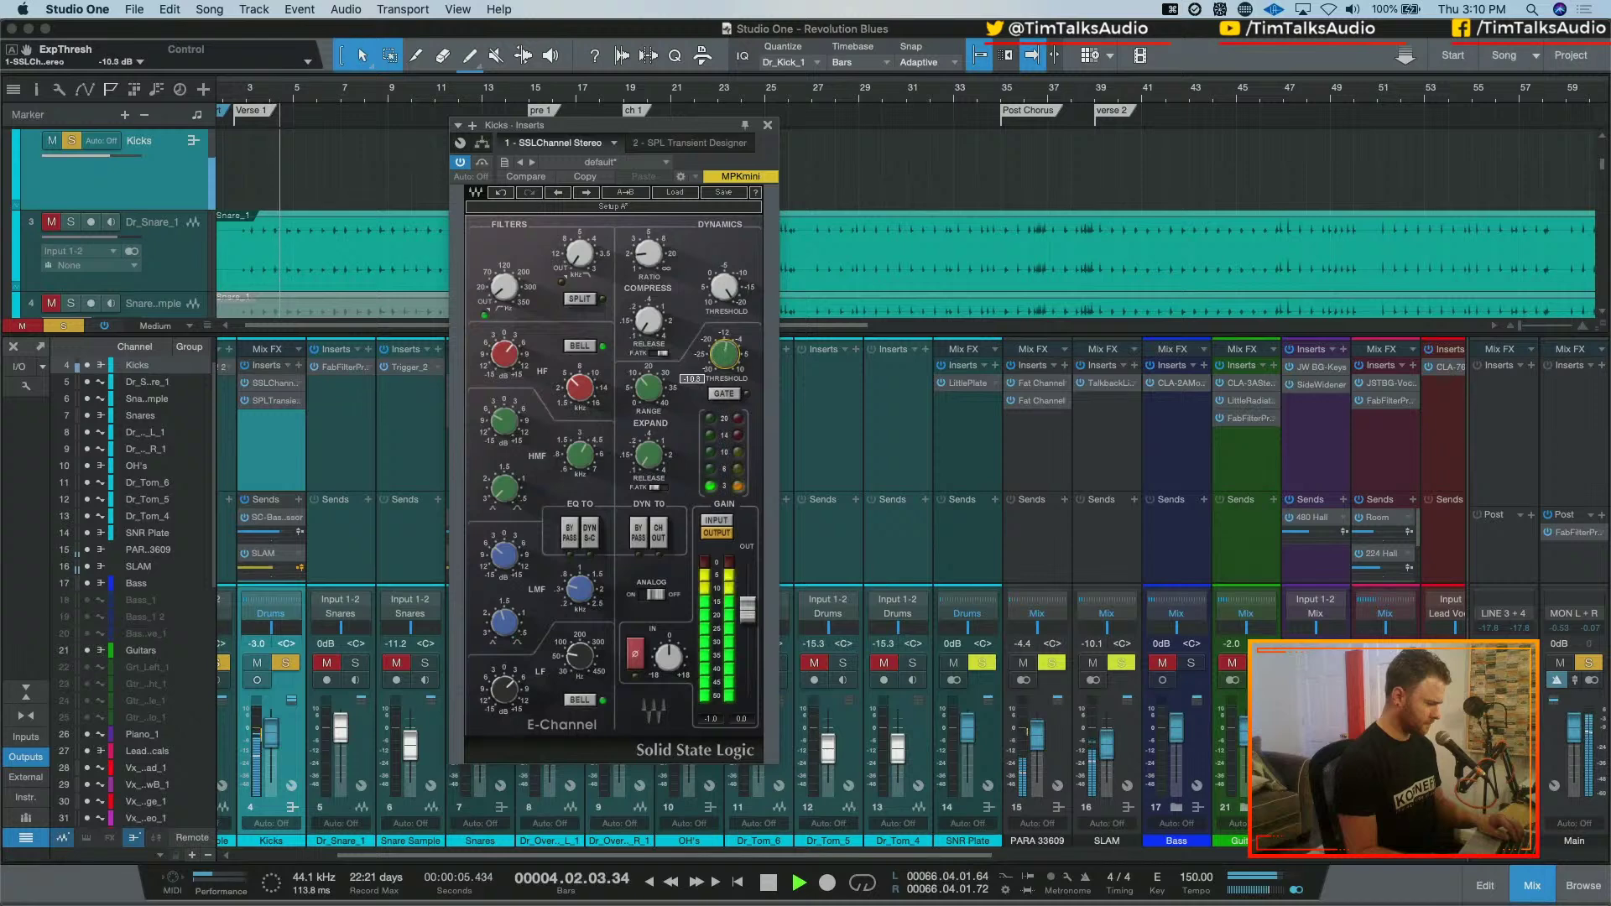
drag(725, 354, 684, 410)
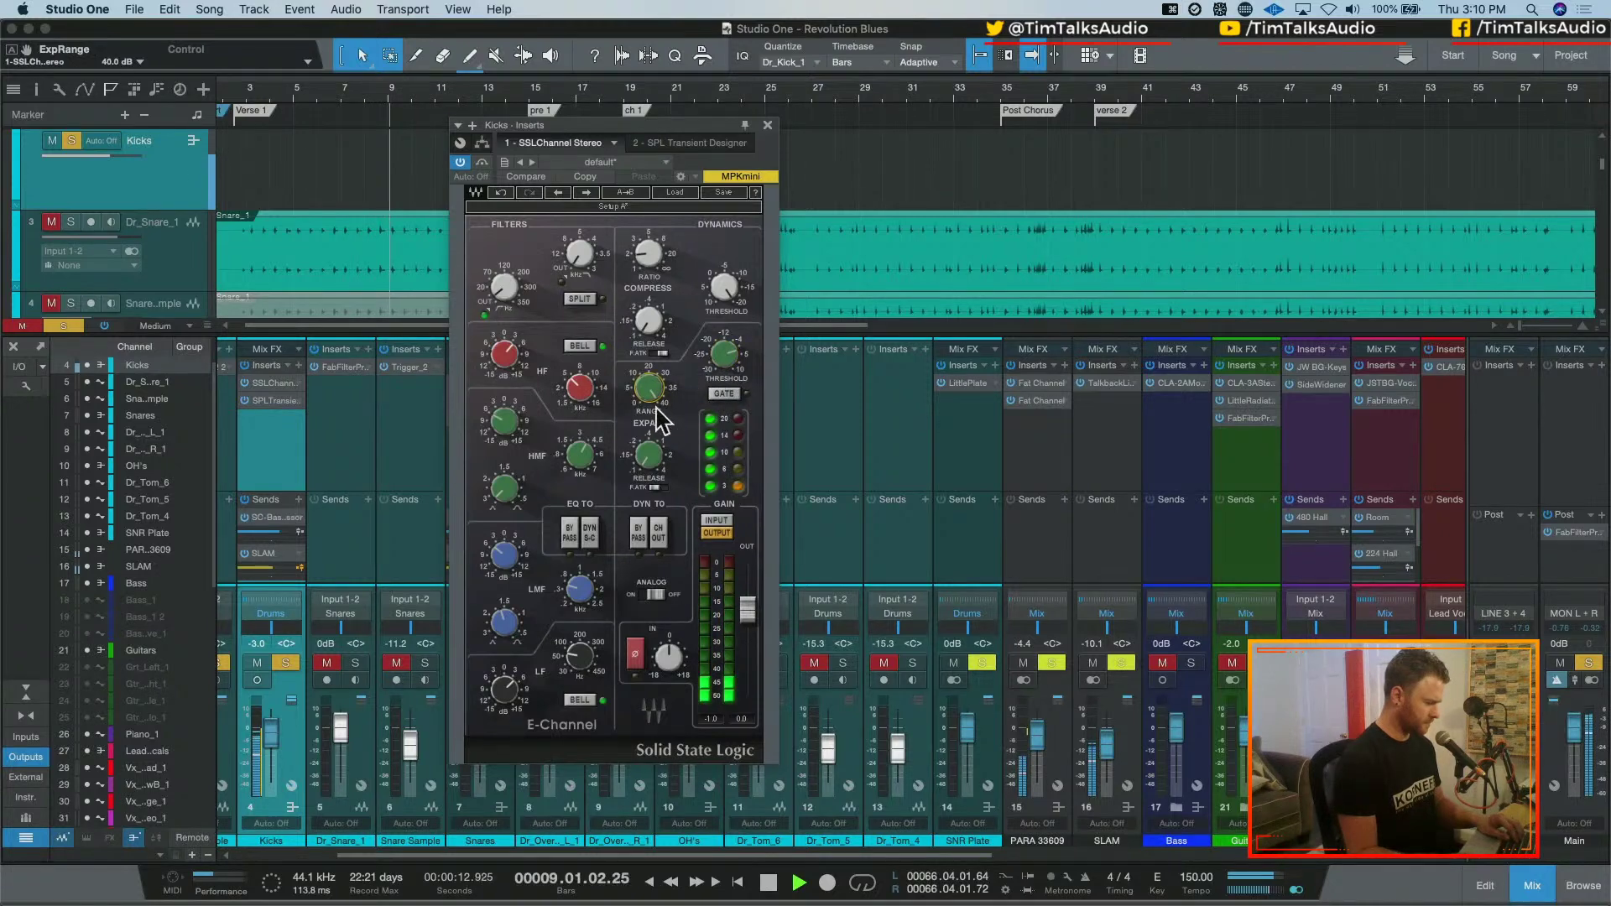
click(720, 394)
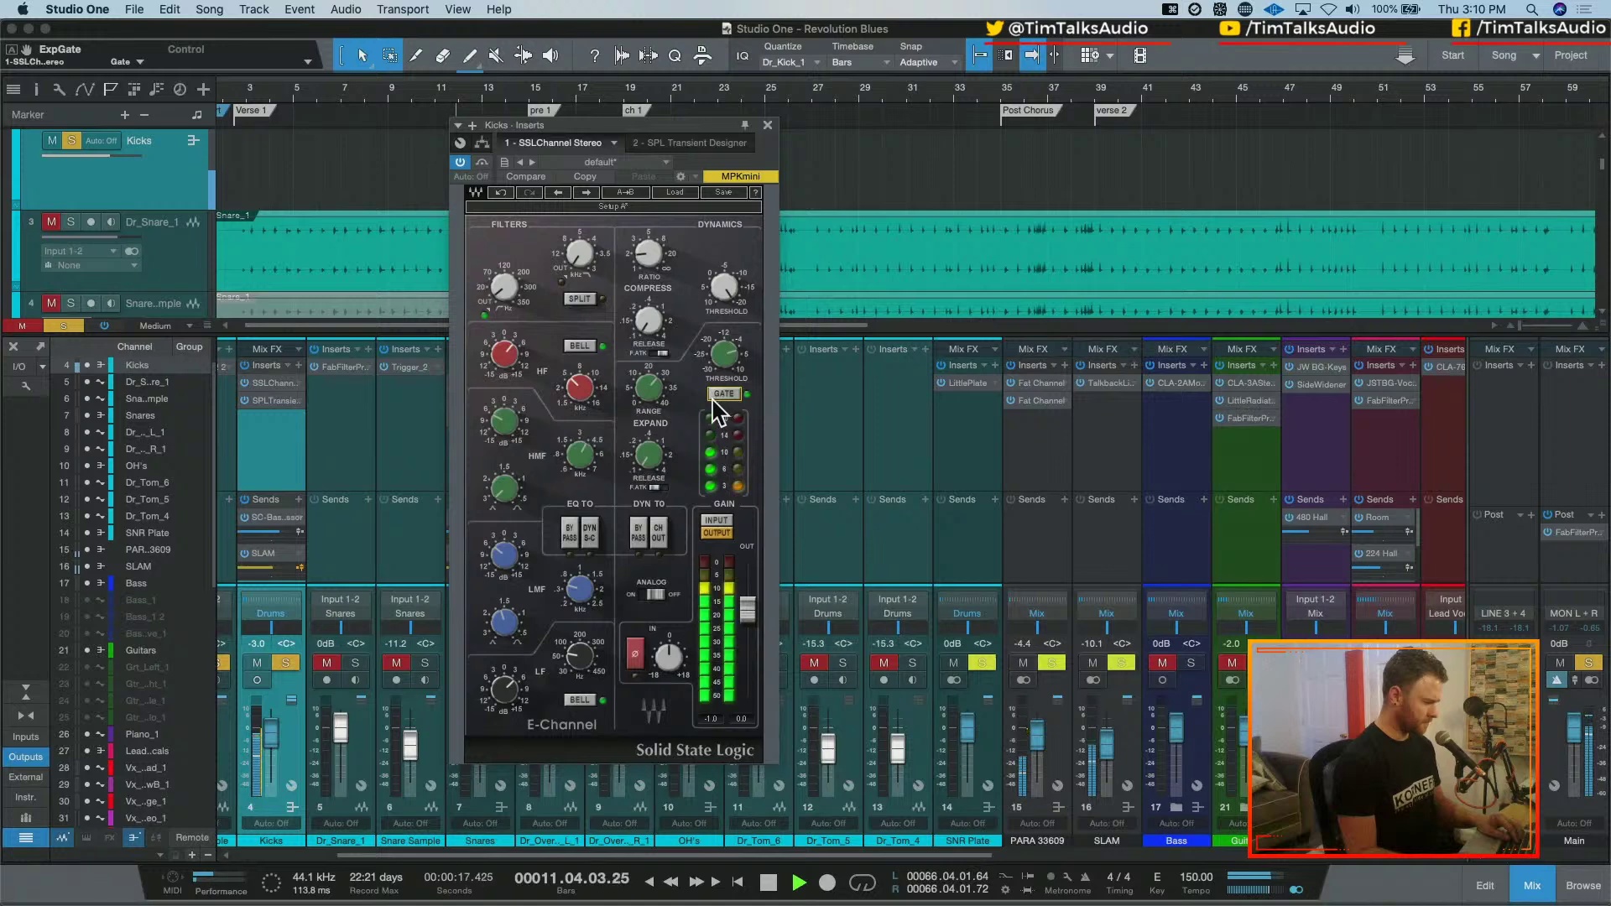
drag(649, 455, 649, 460)
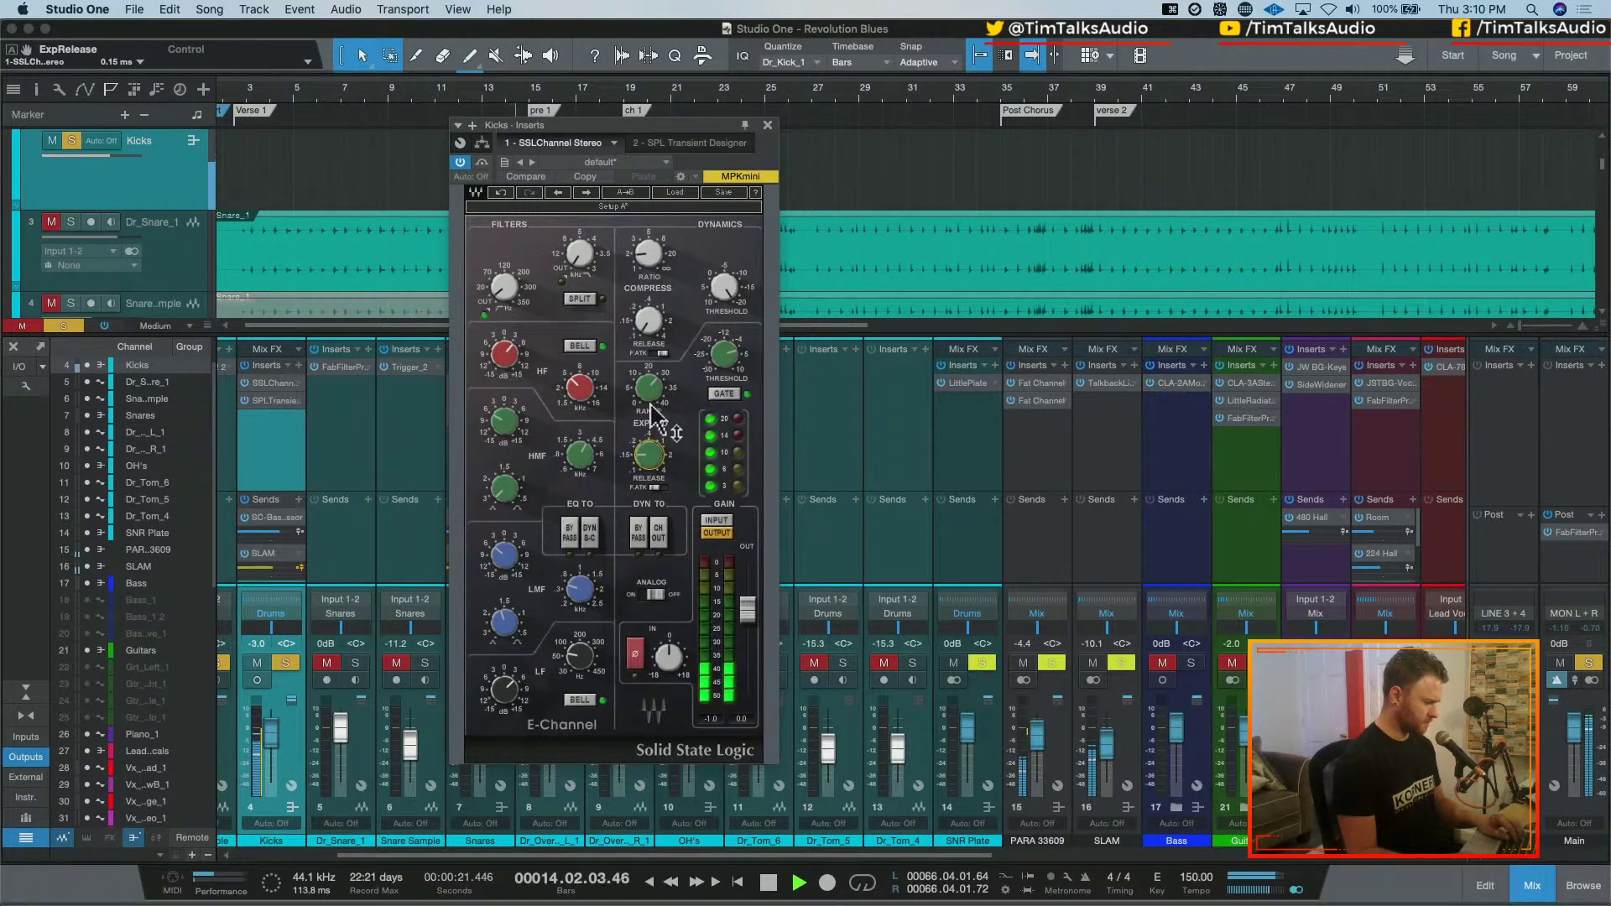
key(space)
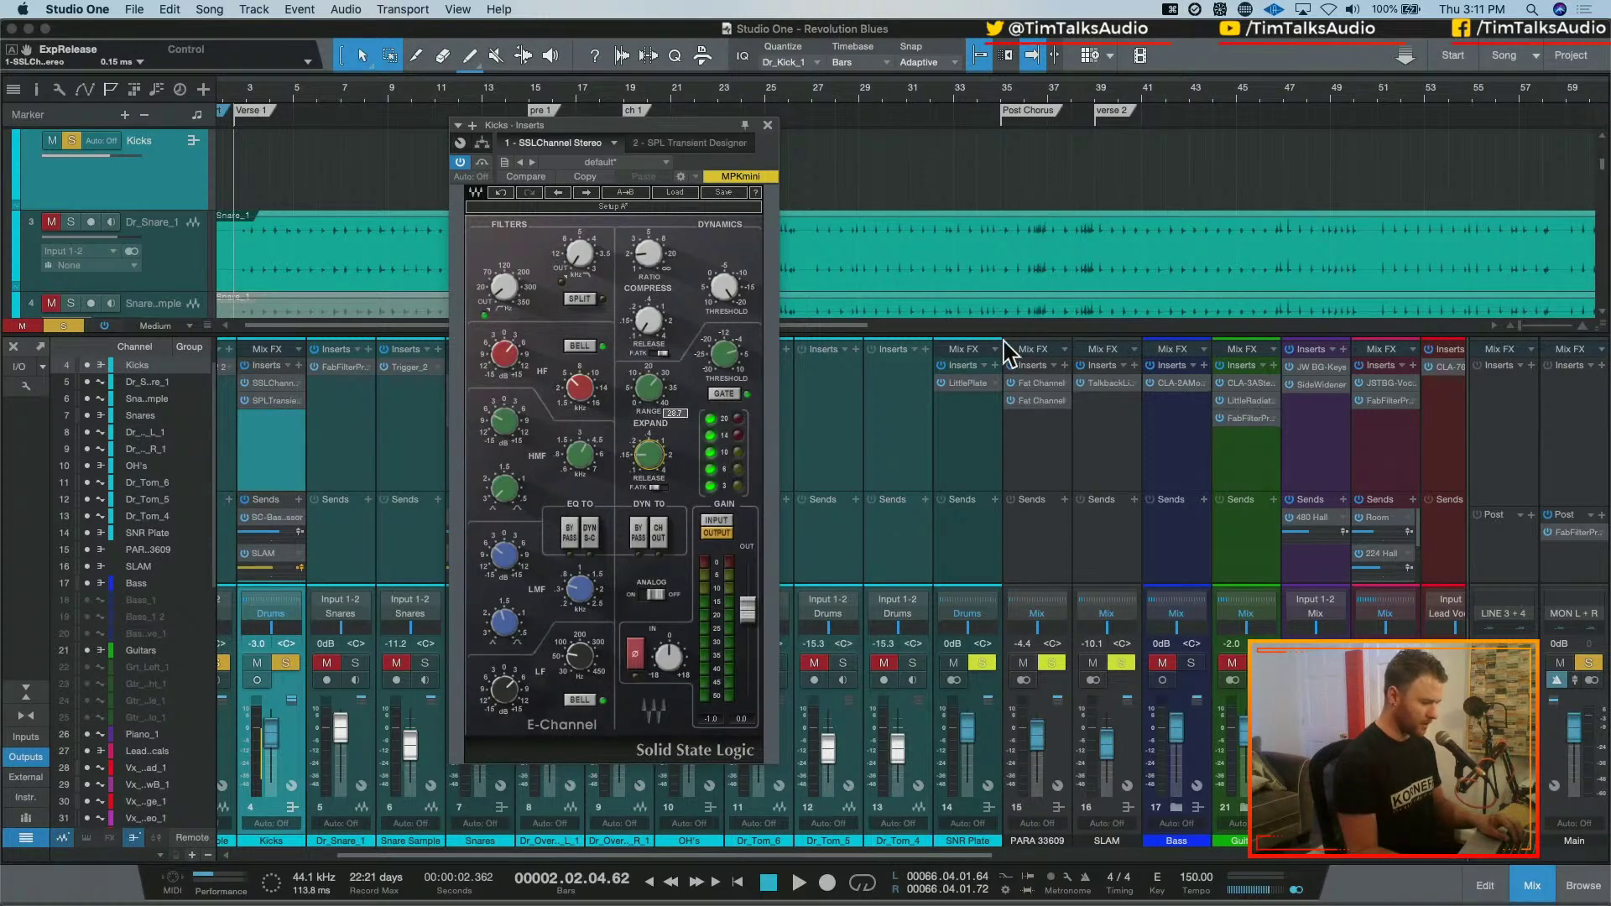
Replay the soloed kick from bar 32 and set the SSL expander's range to 9.3 dB
scroll(960, 260, up, 3)
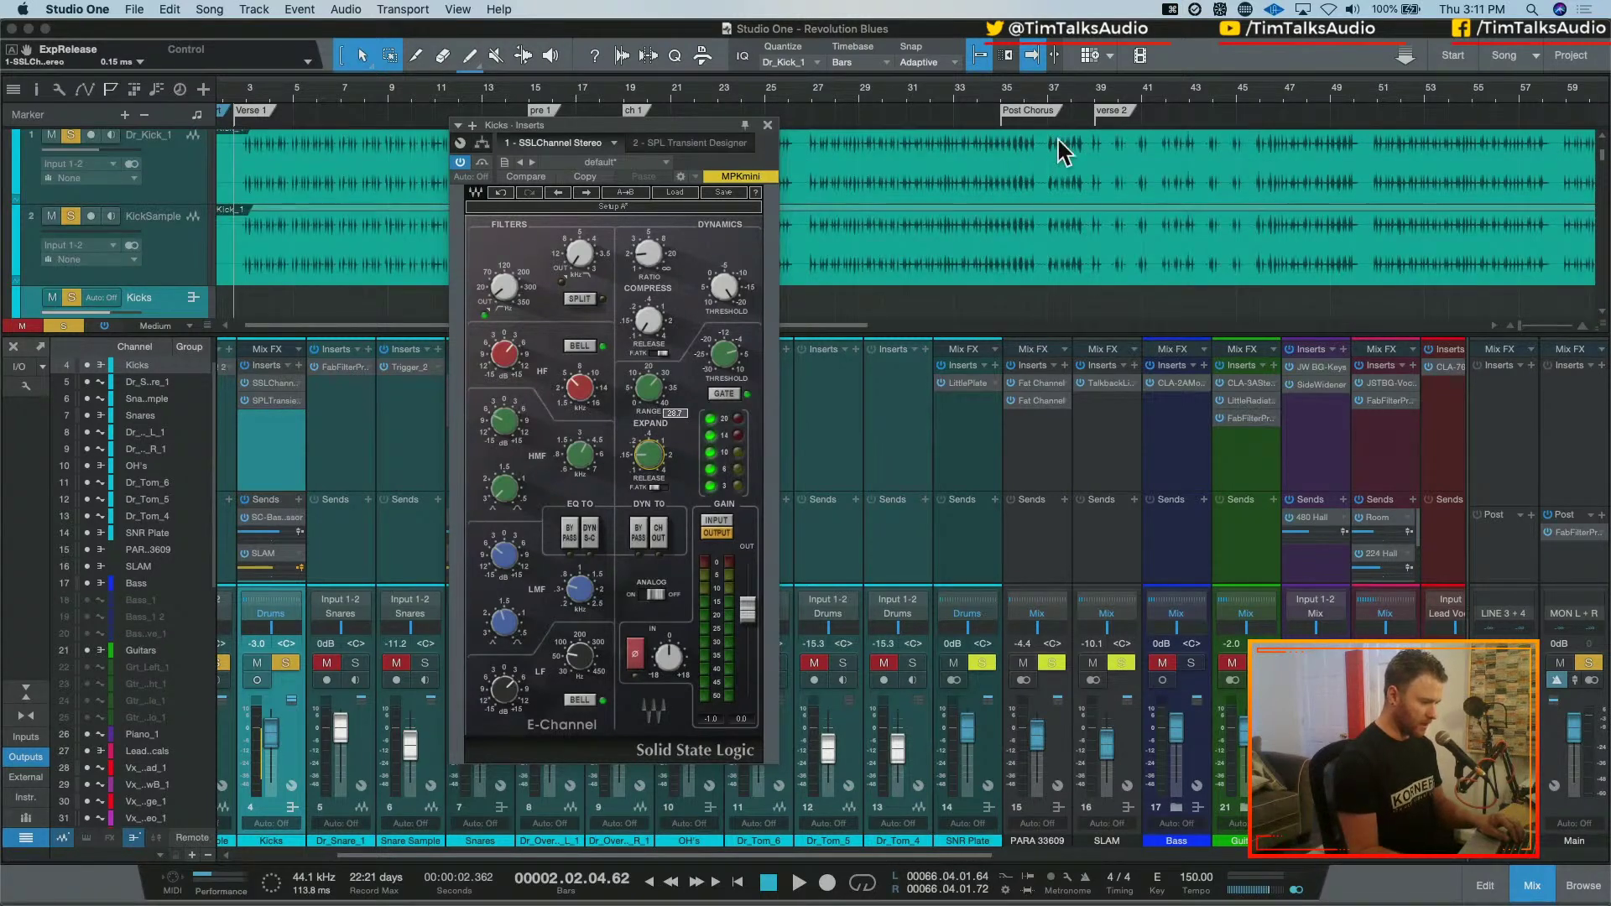
click(939, 99)
key(space)
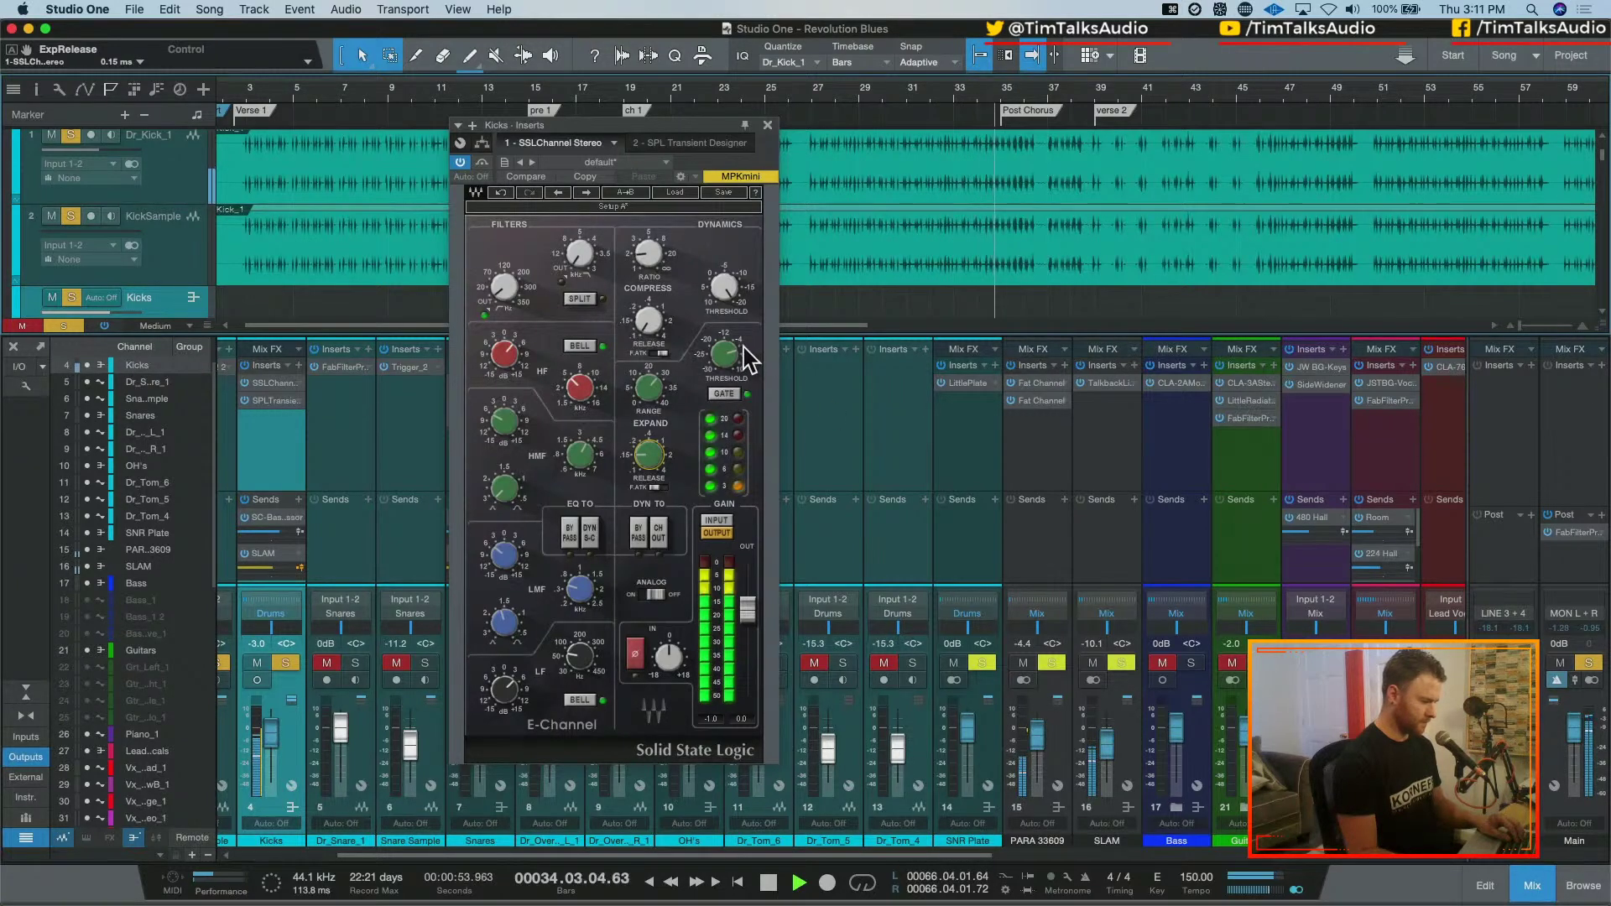
key(space)
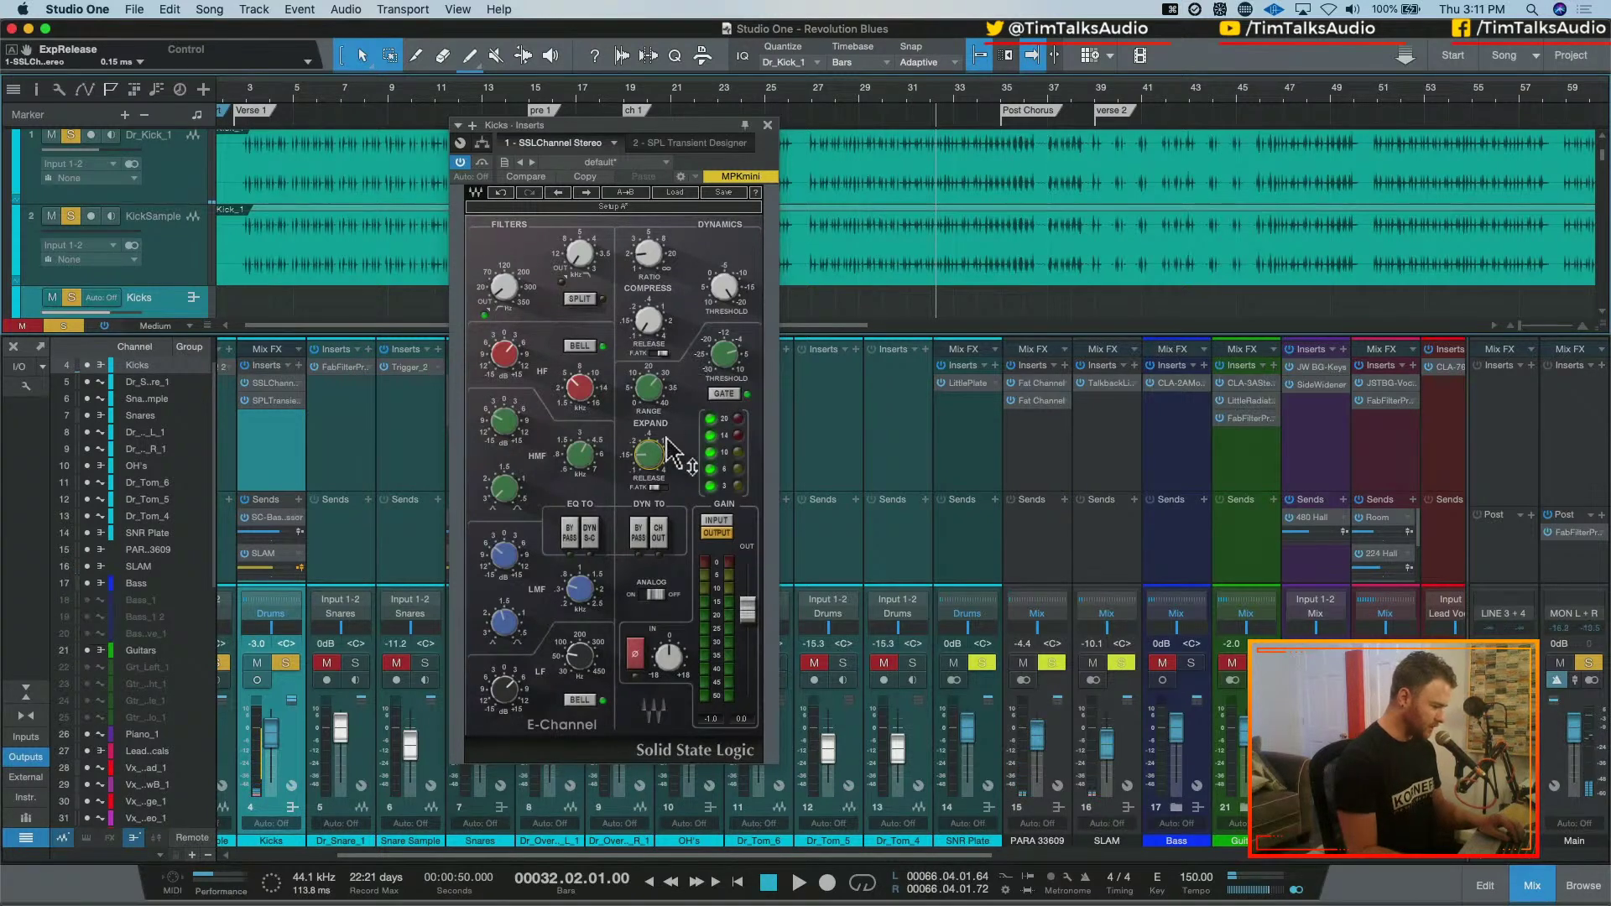
drag(649, 389, 650, 382)
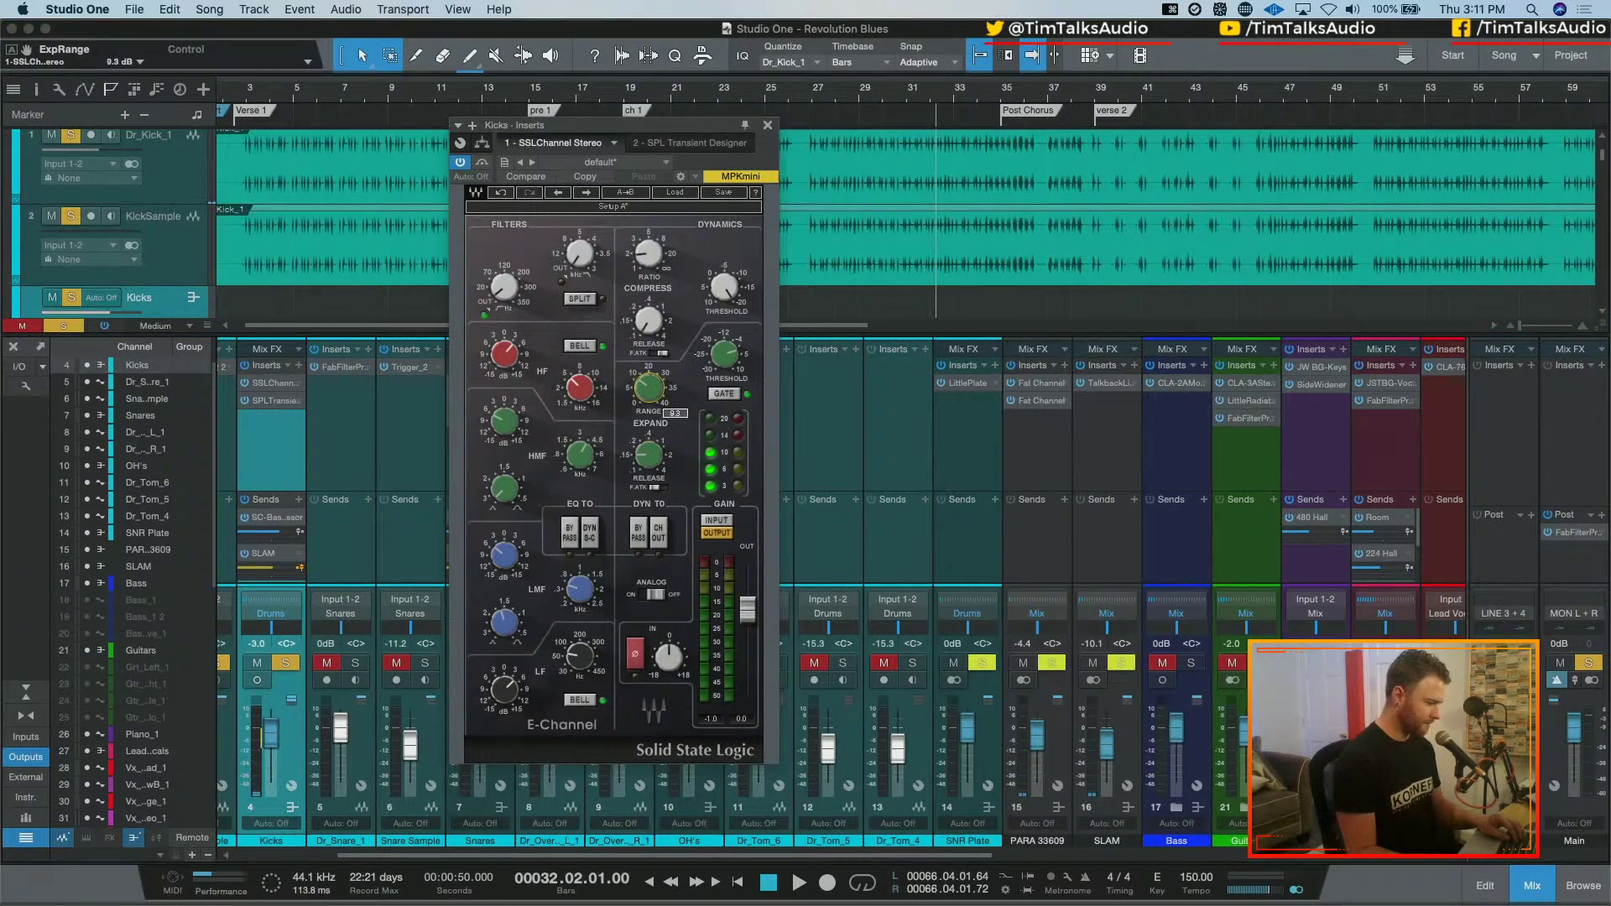
key(space)
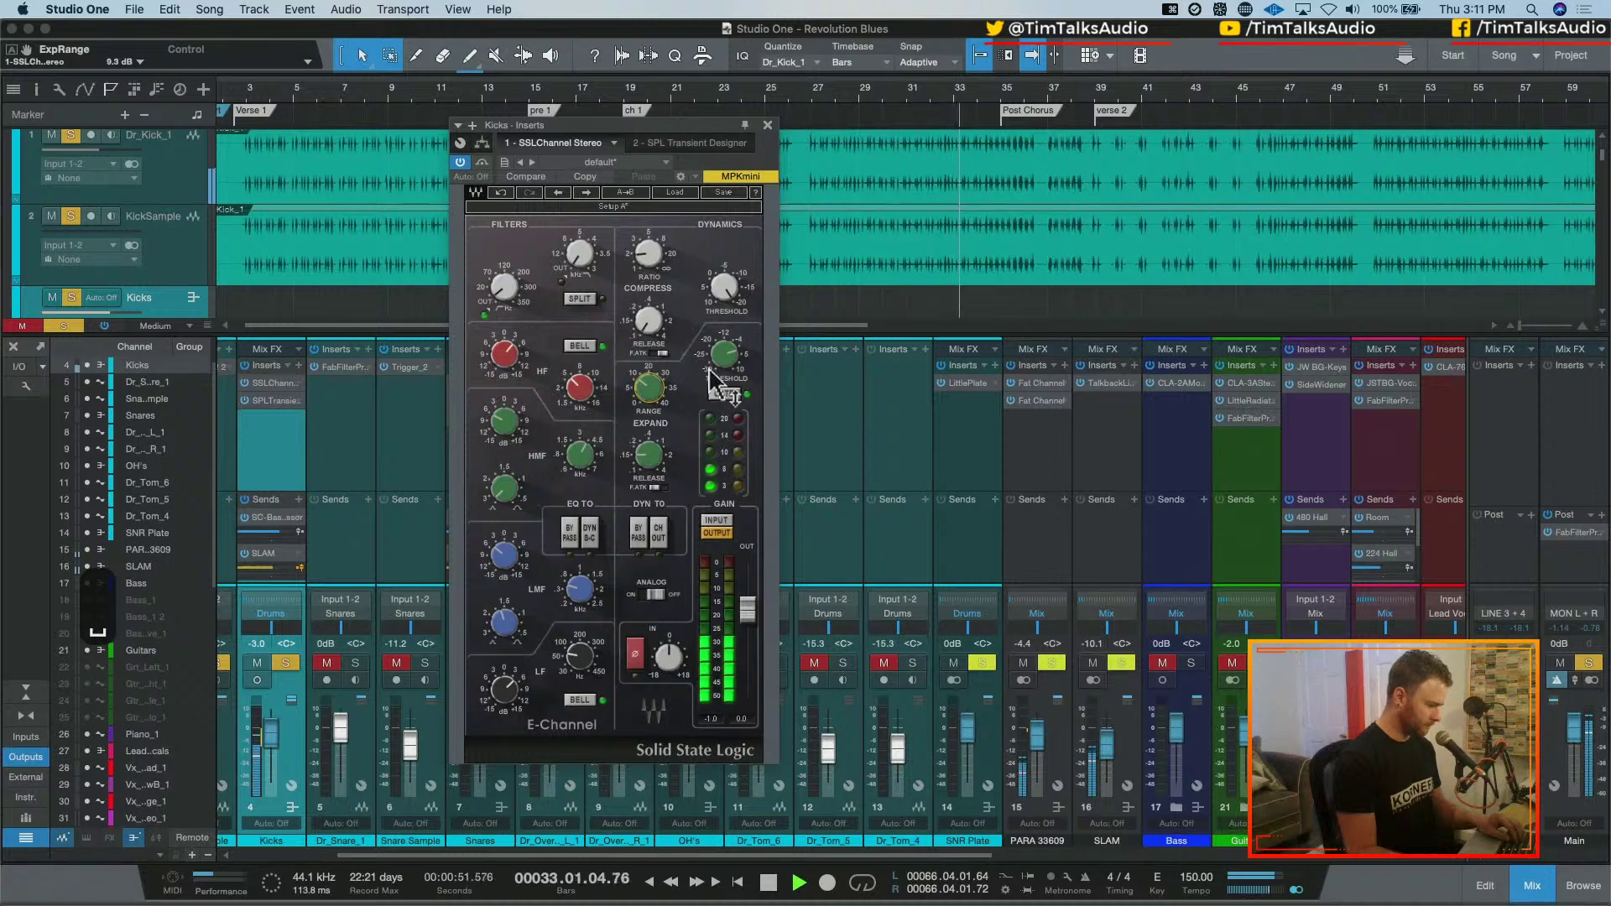
Try an SSL expander range of 19.9 dB and a release of 0.10 on the playing kick
drag(649, 388, 651, 369)
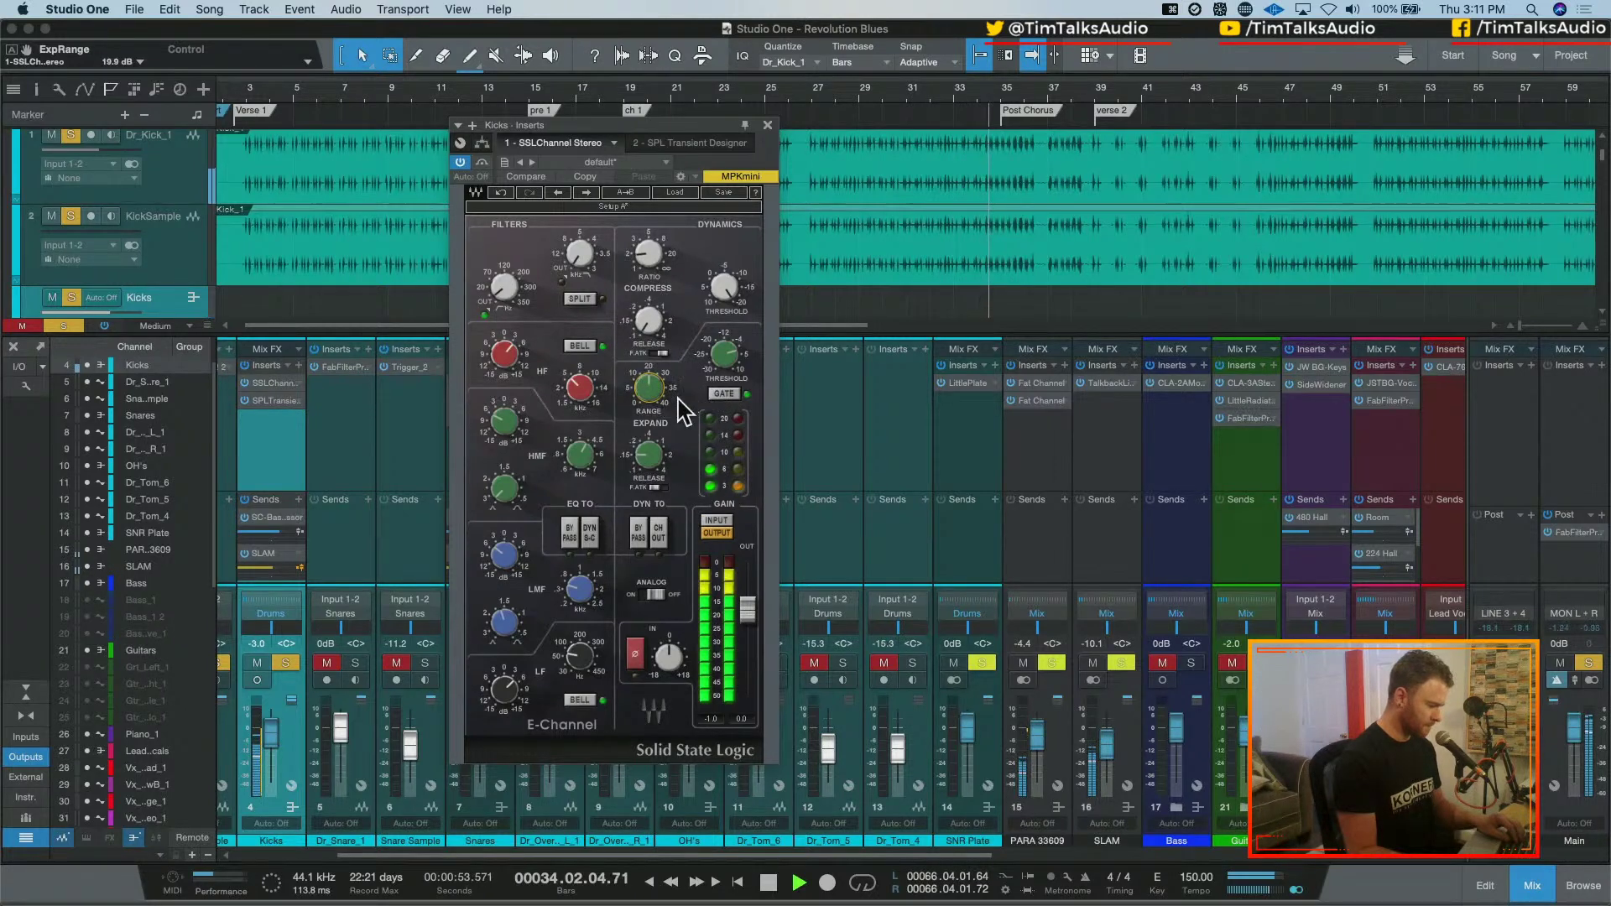
click(648, 454)
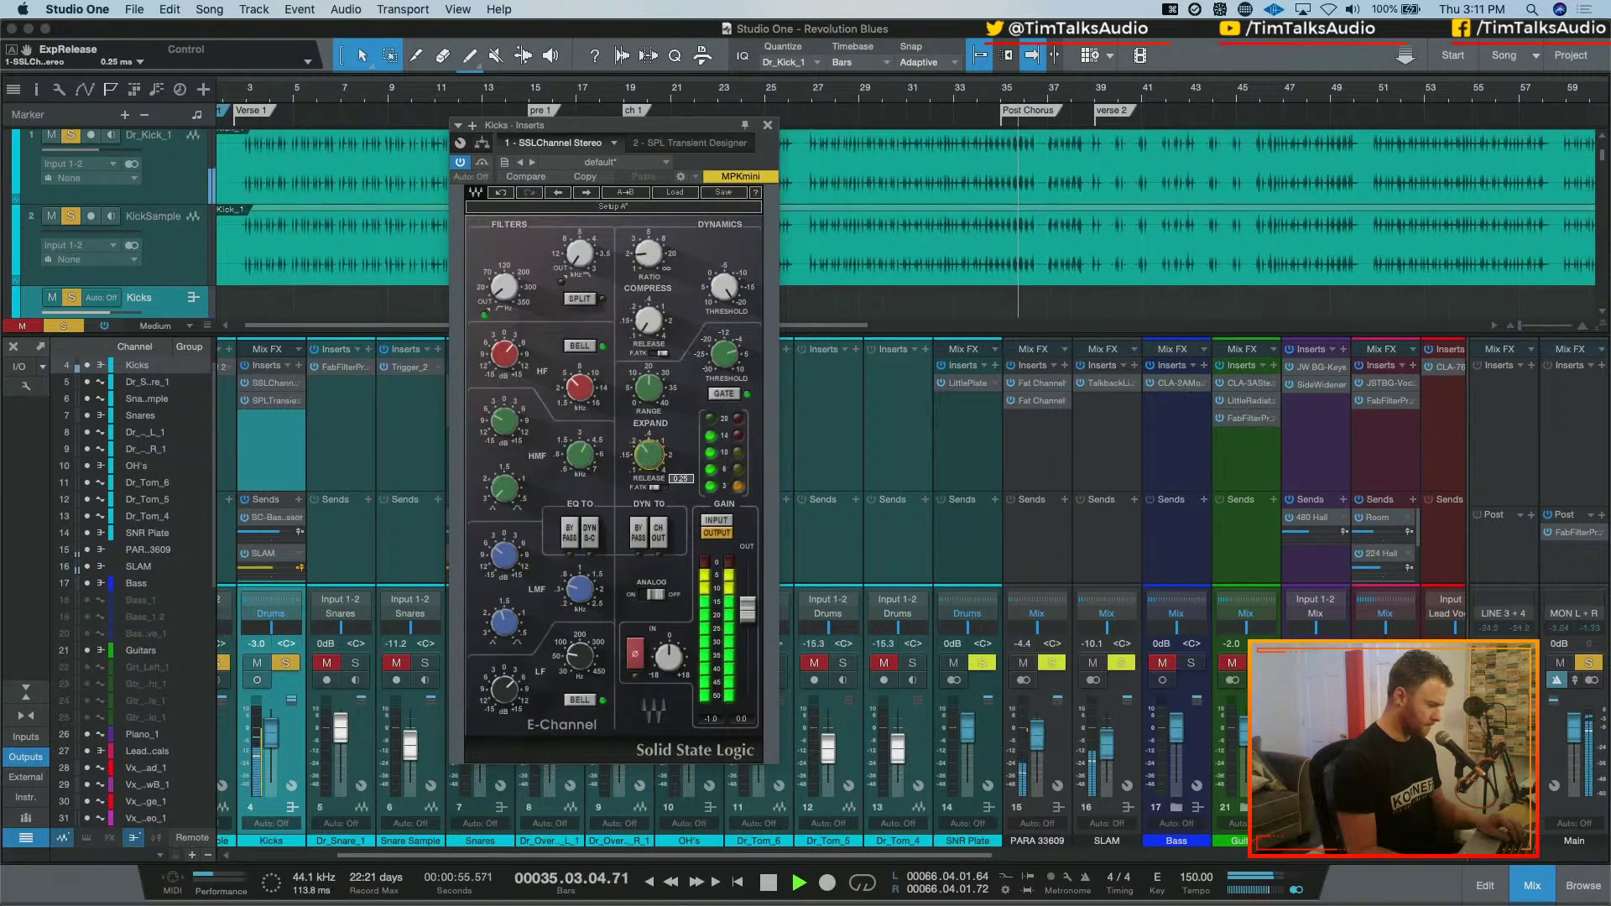
drag(648, 454, 659, 483)
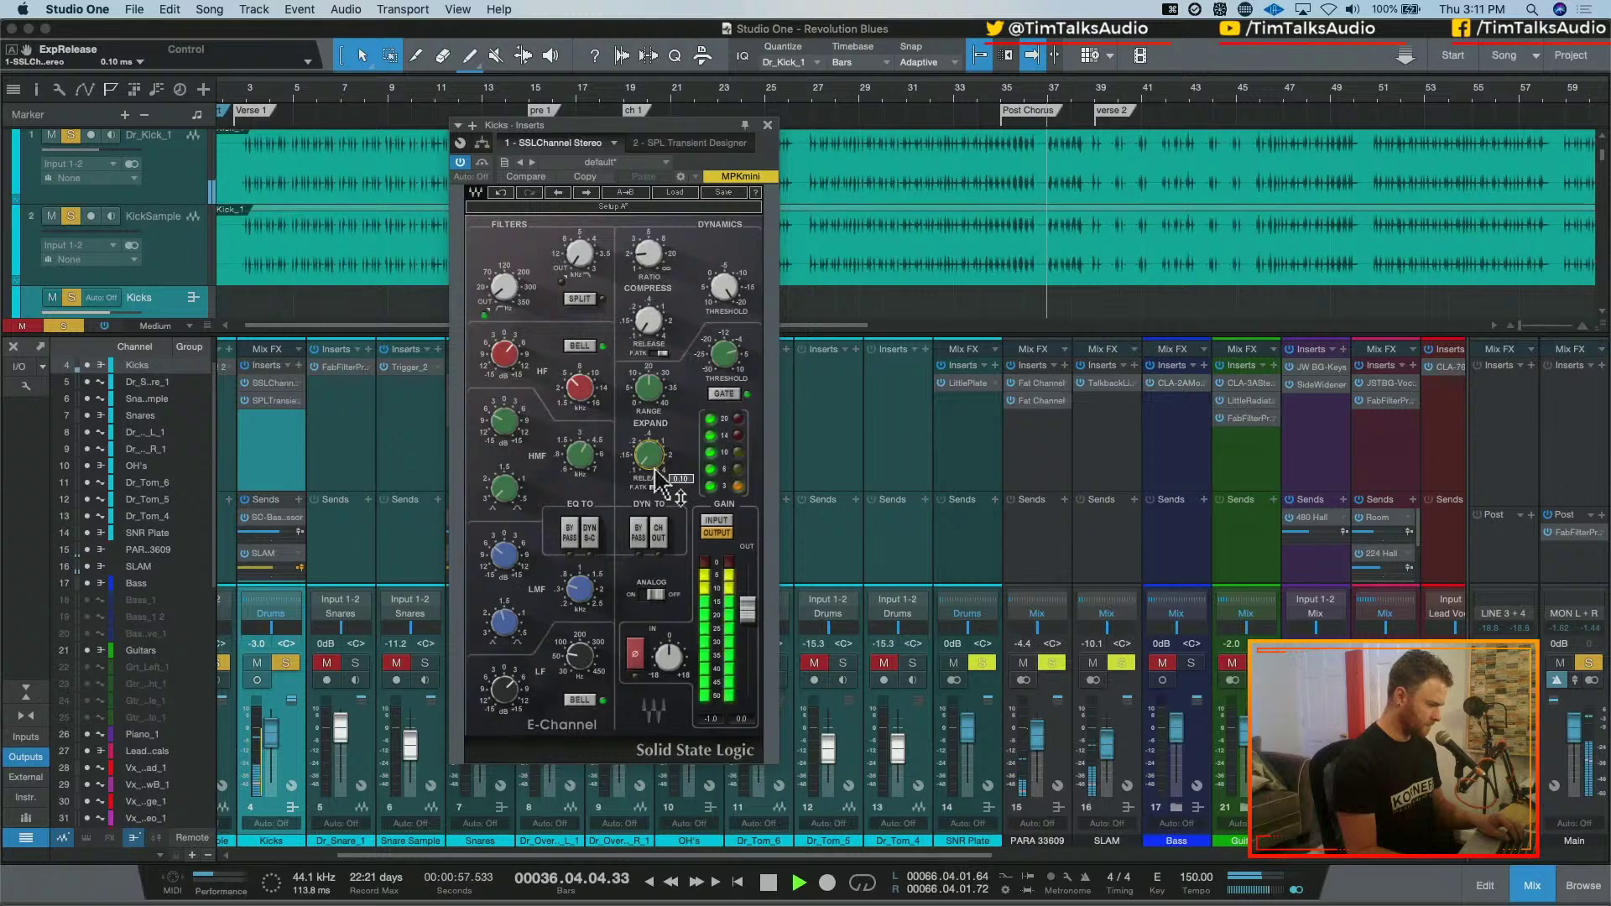
key(space)
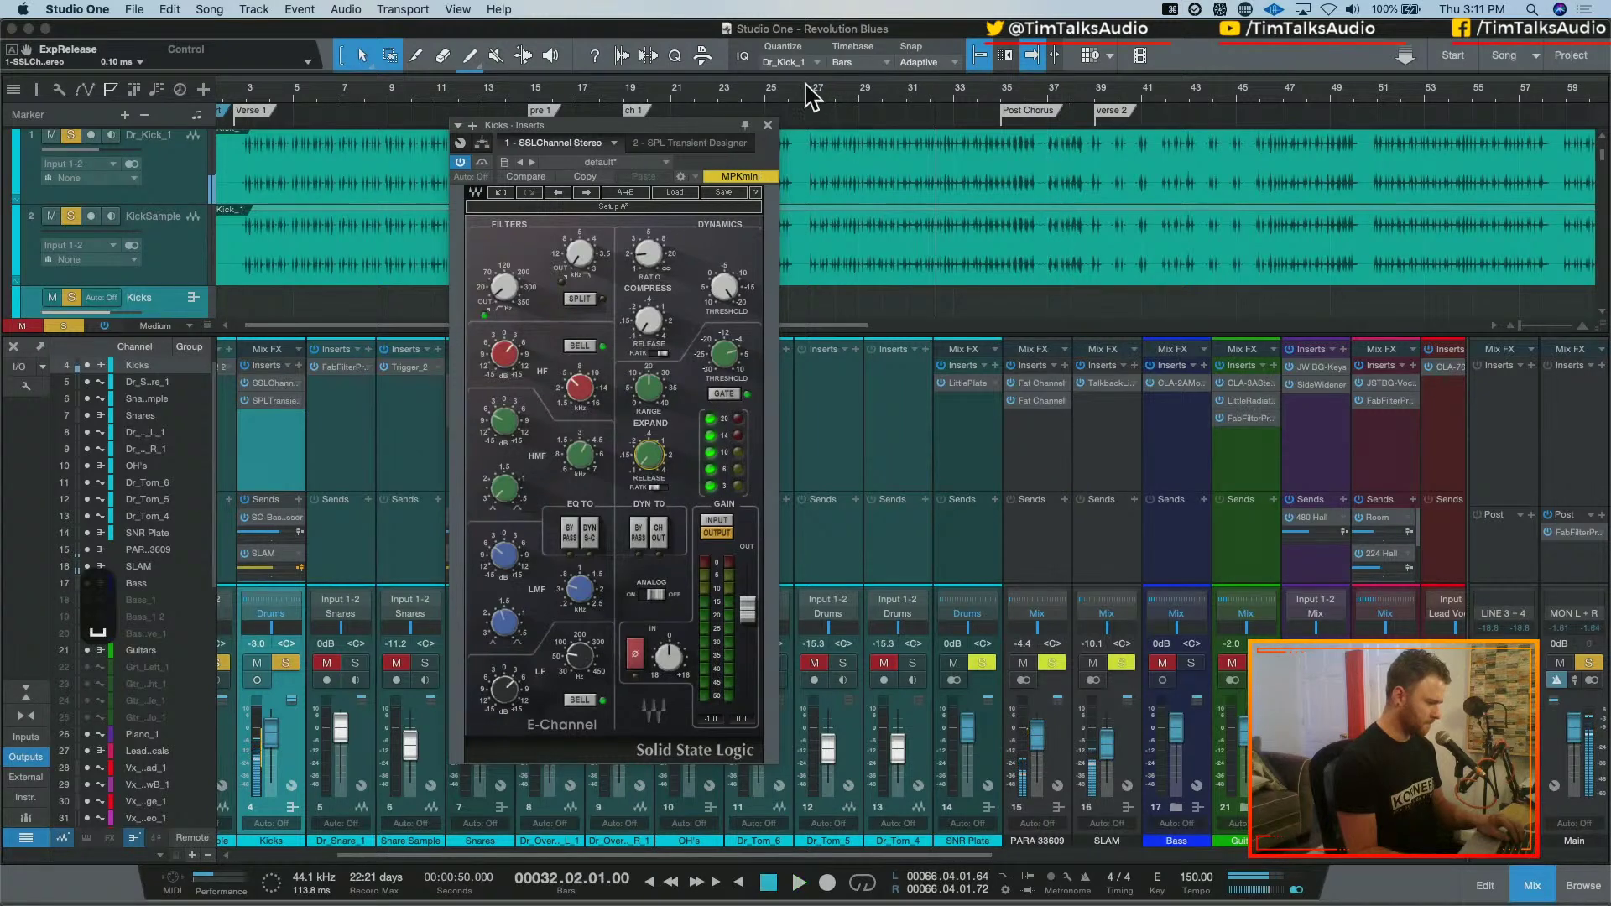
Play the kick from about bar 27 and try the SSL expander's range at 40 dB and at 0.1 dB
click(810, 95)
key(space)
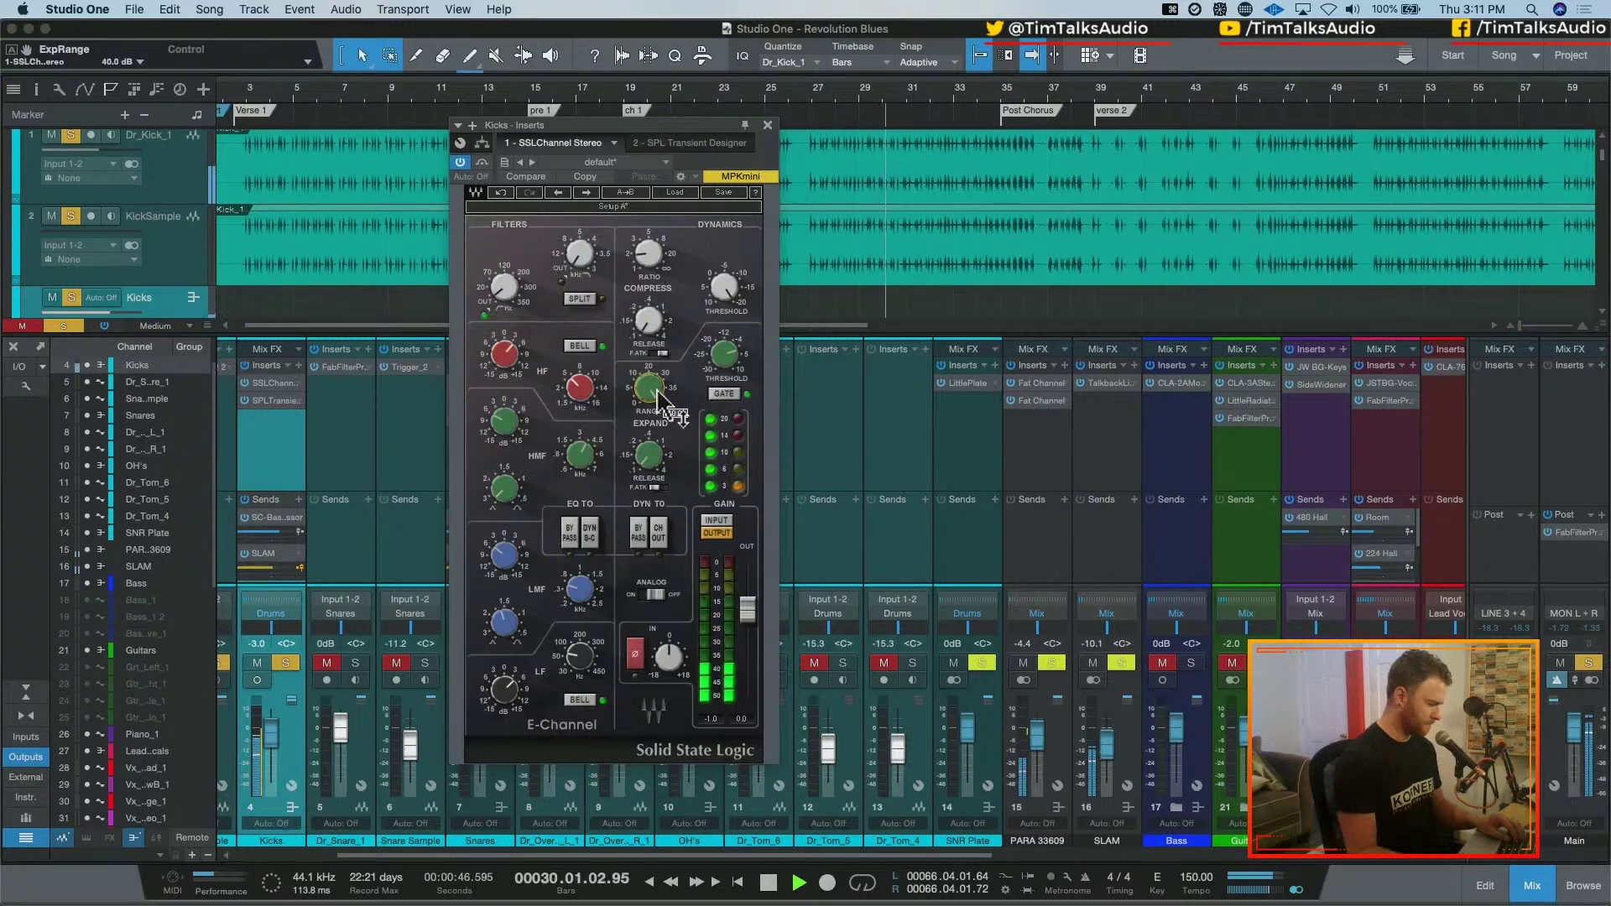
key(space)
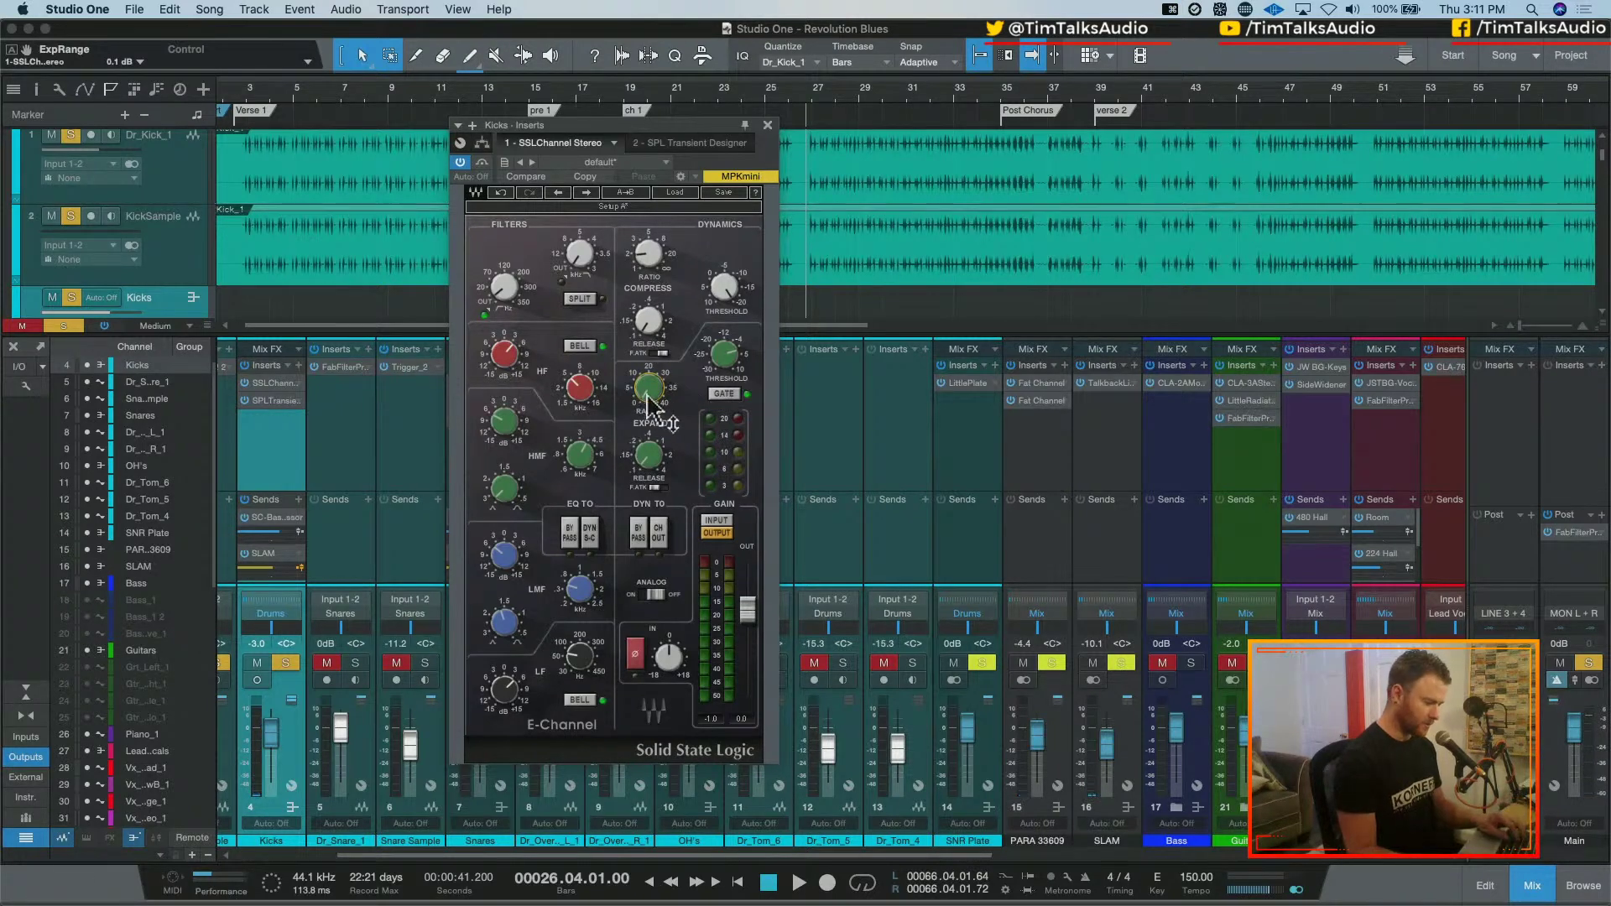
key(space)
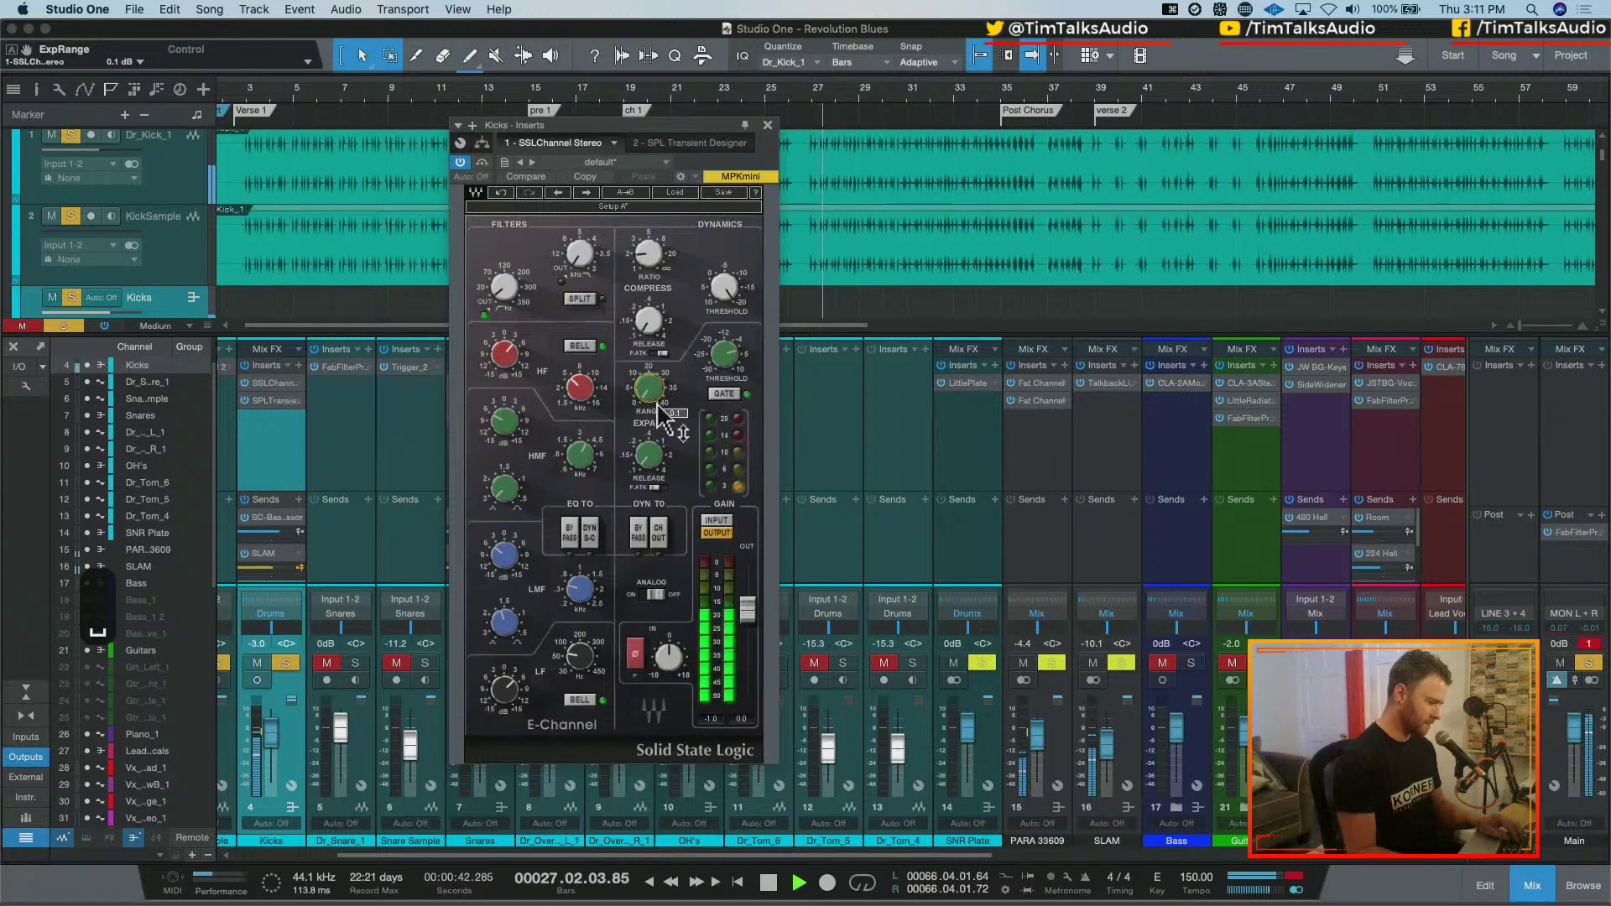
Unsolo the Kicks bus and set its SSL expander to a threshold of -1.3 dB and a range of 9.3 dB
drag(657, 411, 707, 358)
key(s)
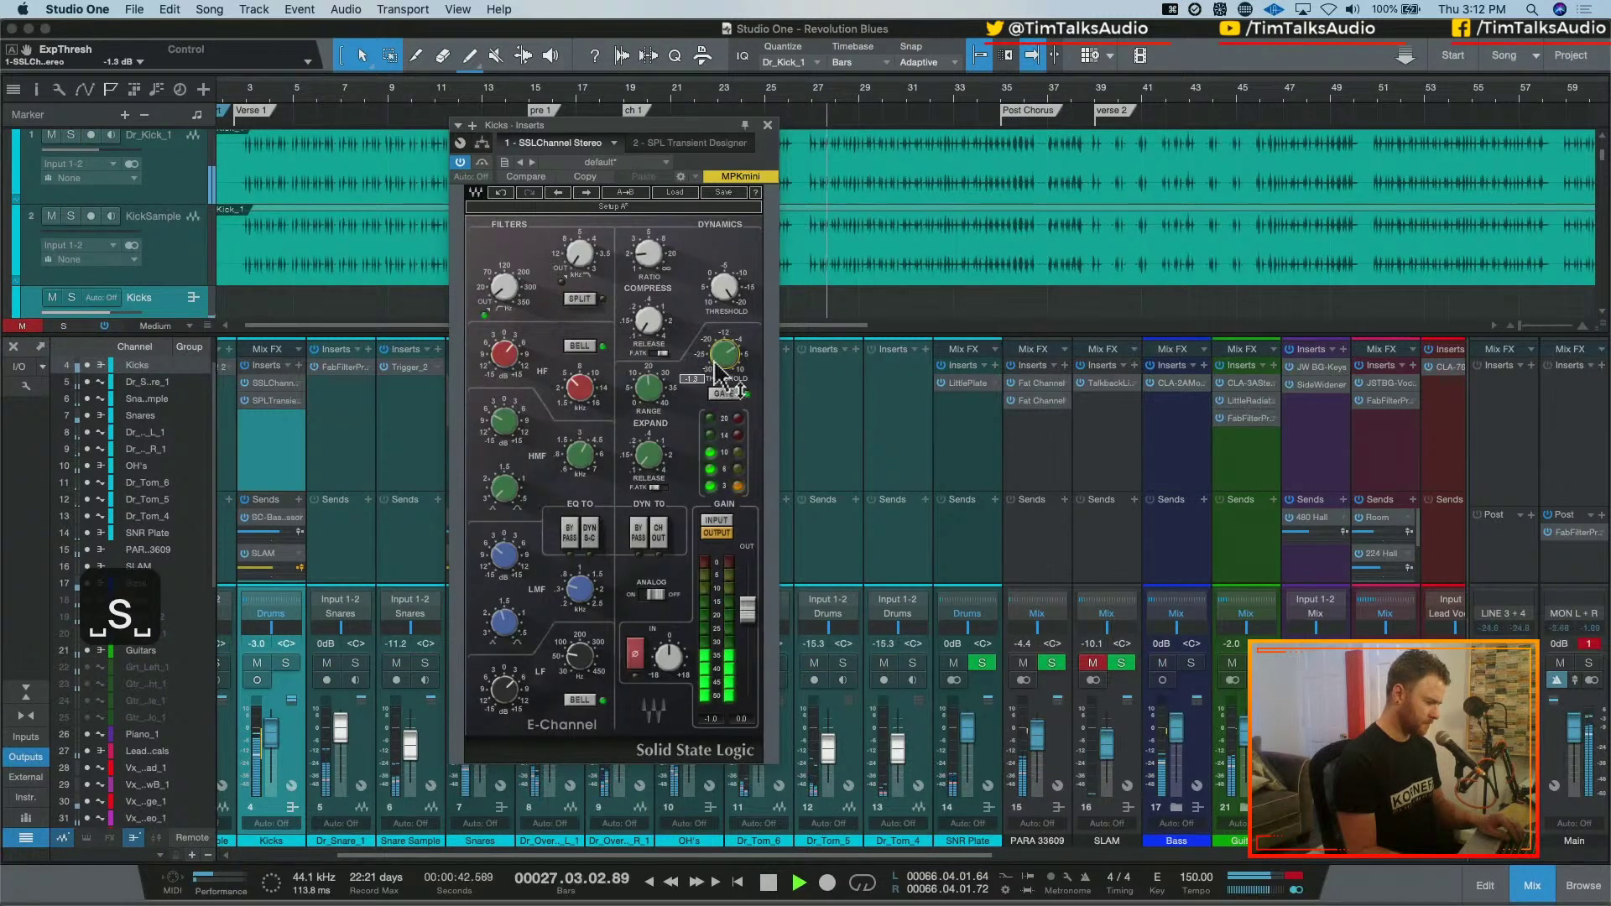
drag(657, 403, 684, 373)
key(space)
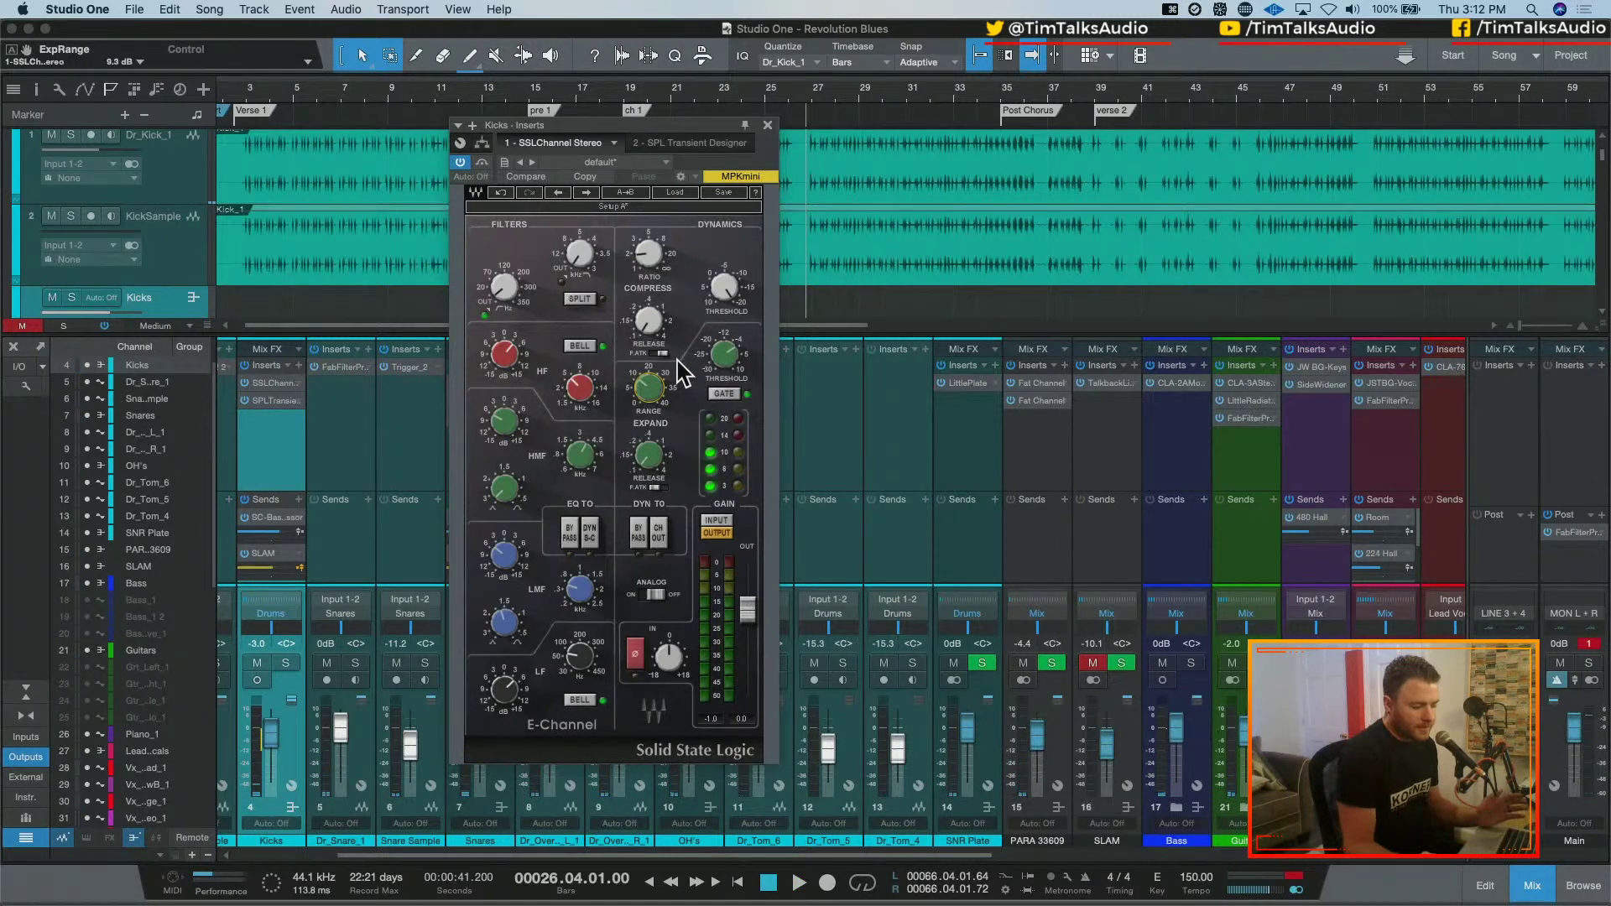
Unmute the SLAM bus and raise the Kicks bus's SSL HF gain to 1.2 dB while the full mix plays
click(1093, 666)
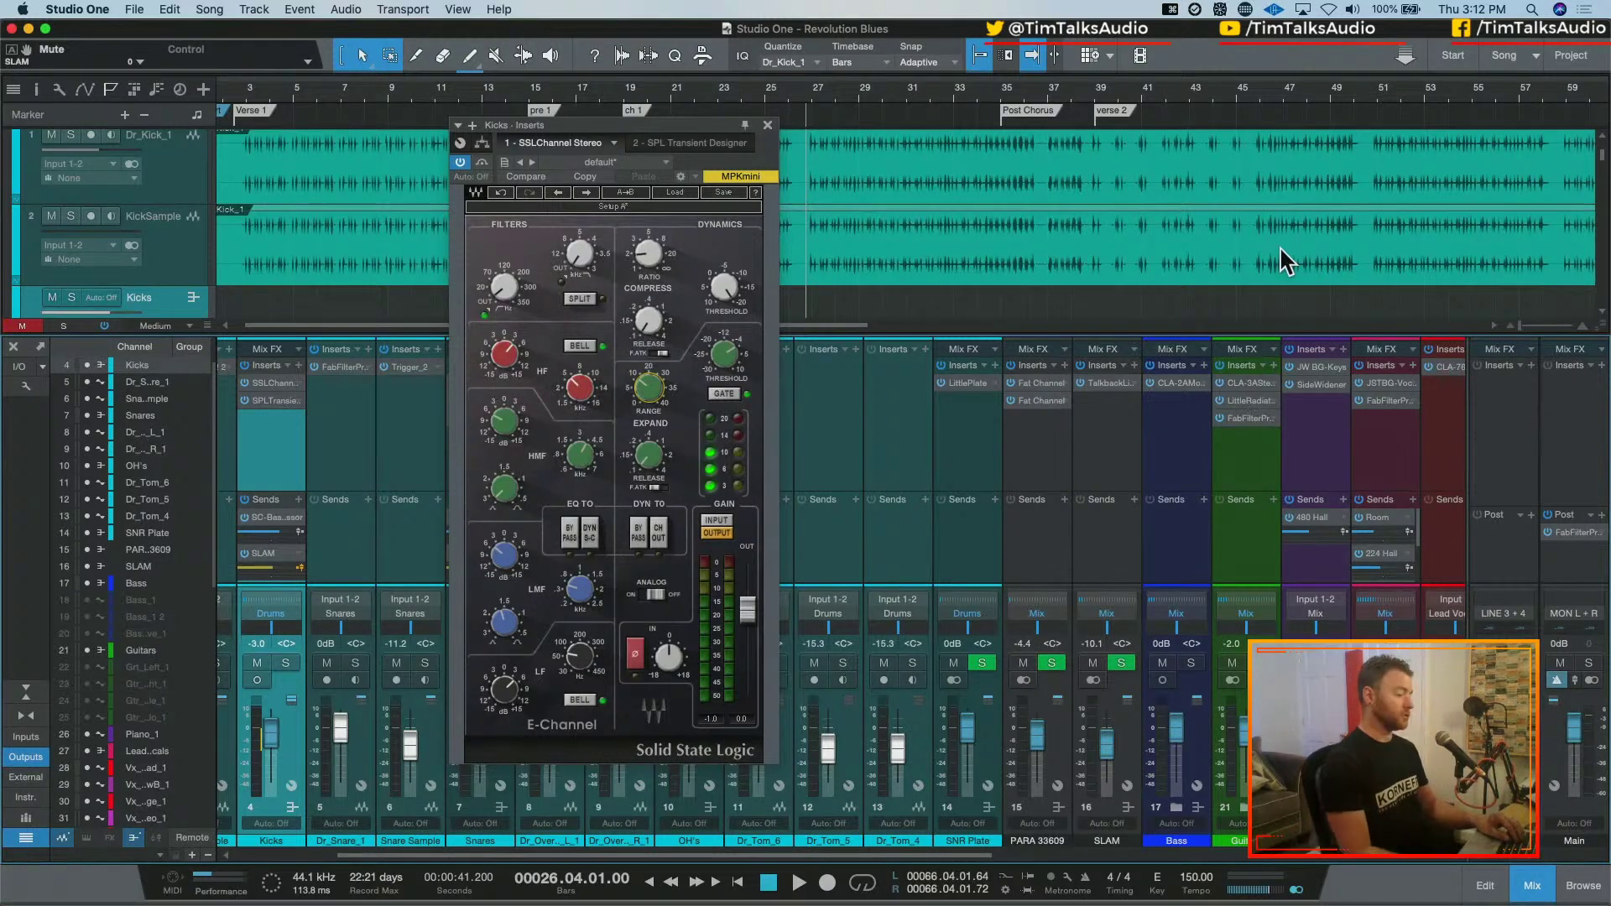
key(space)
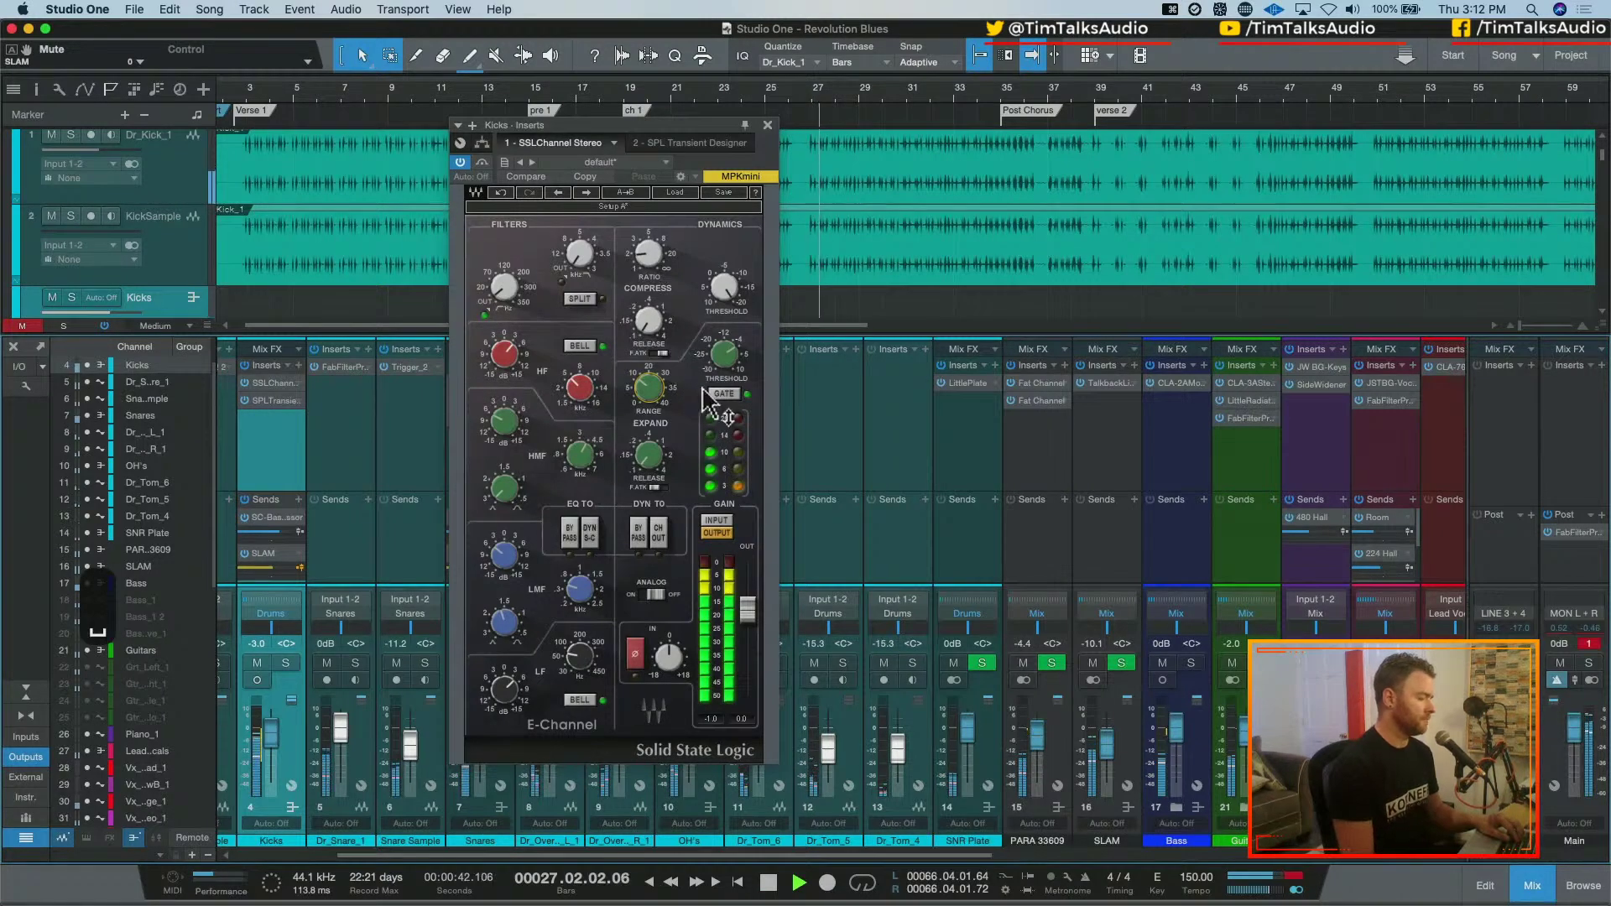
drag(503, 354, 504, 347)
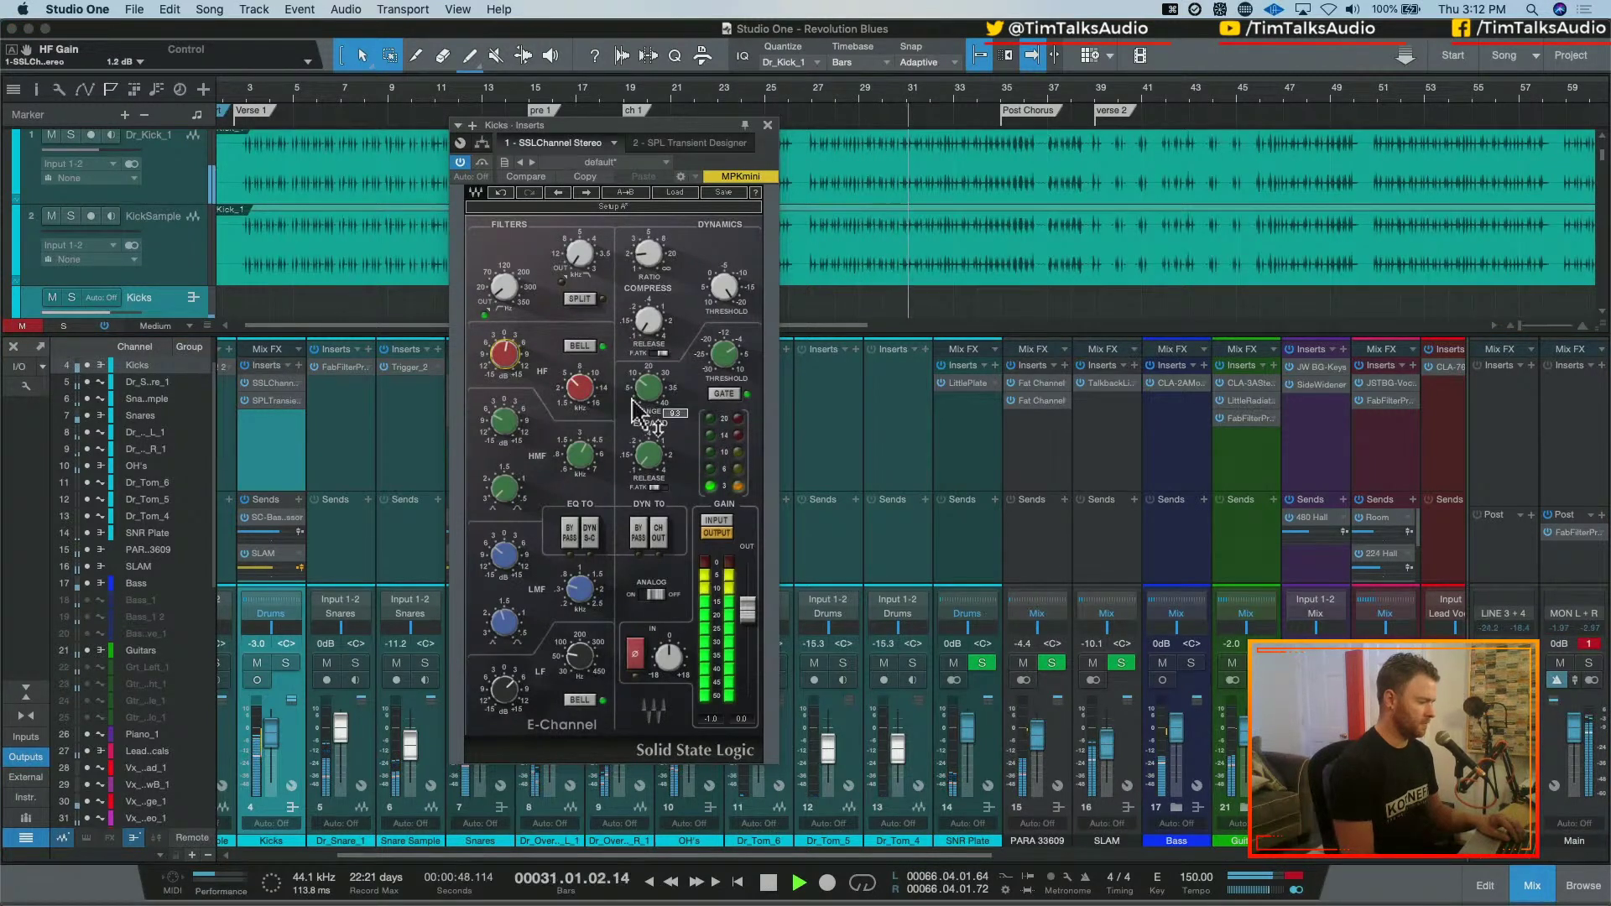
Toggle the SSL expander's gate mode, setting the expander release to 0.15 and the HF gain to 2.2 dB while replaying the mix
click(719, 394)
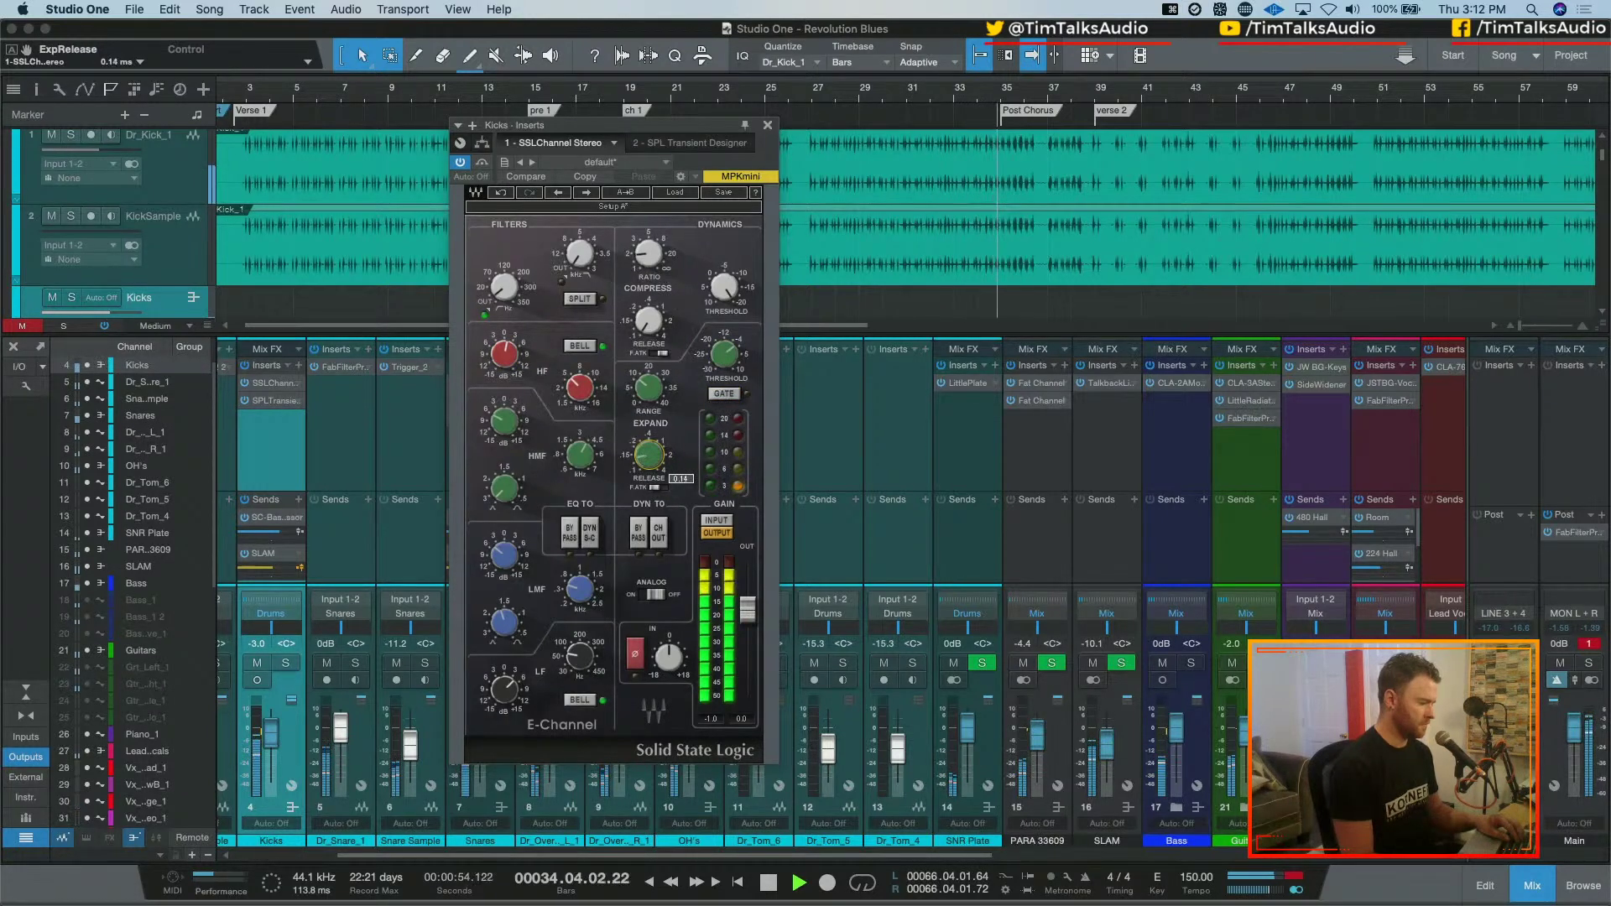
mouse_move(645, 476)
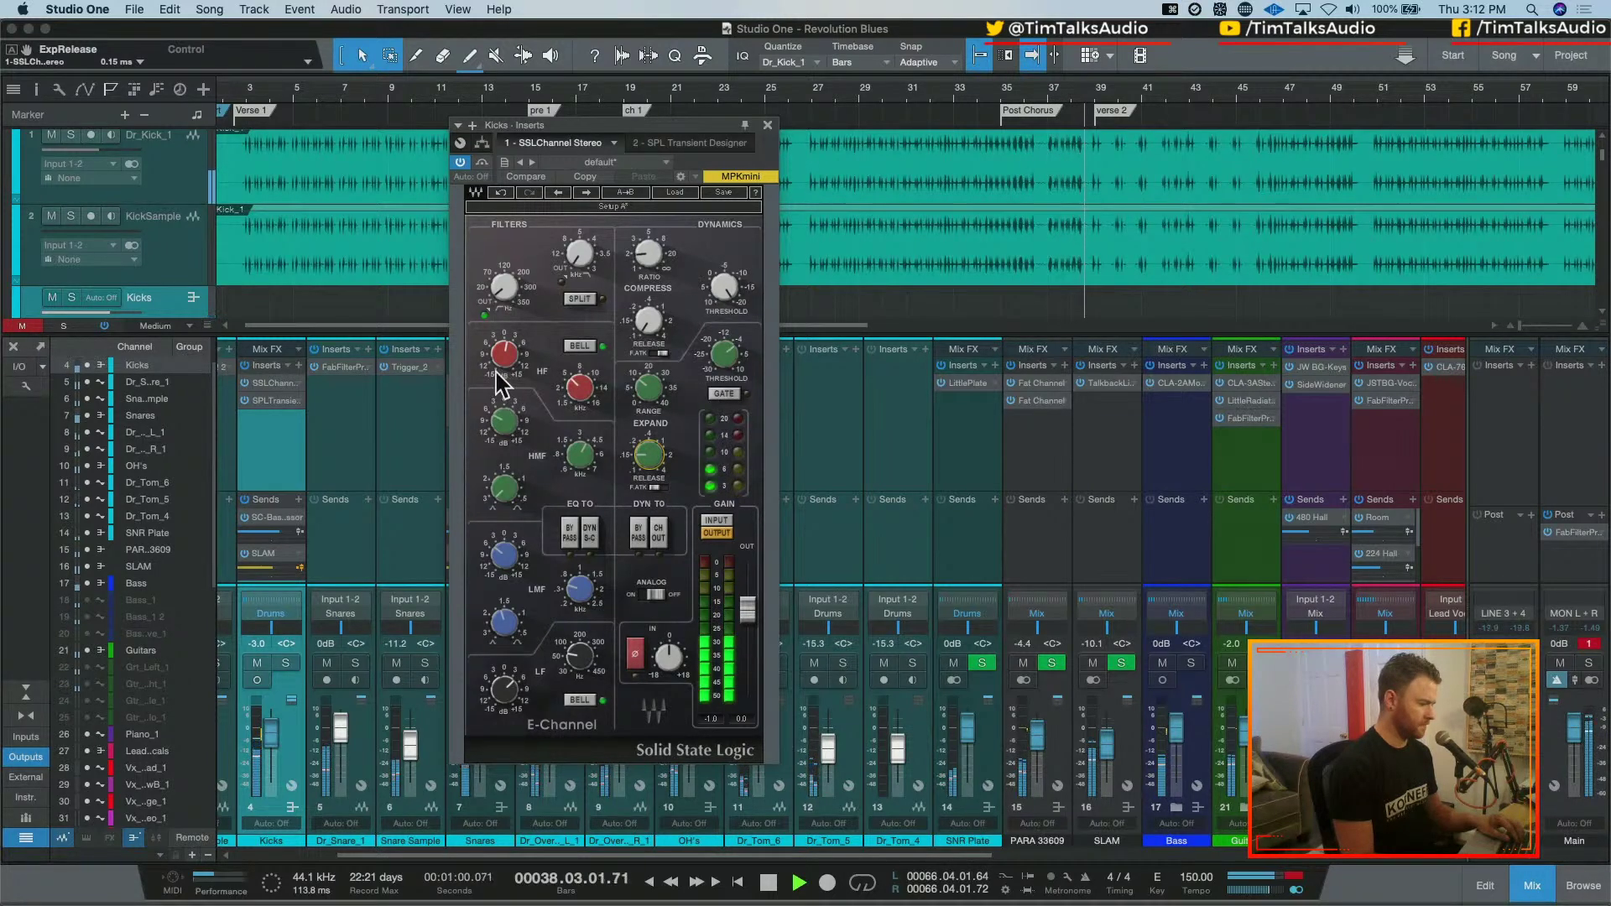
mouse_move(504, 381)
key(space)
key(space)
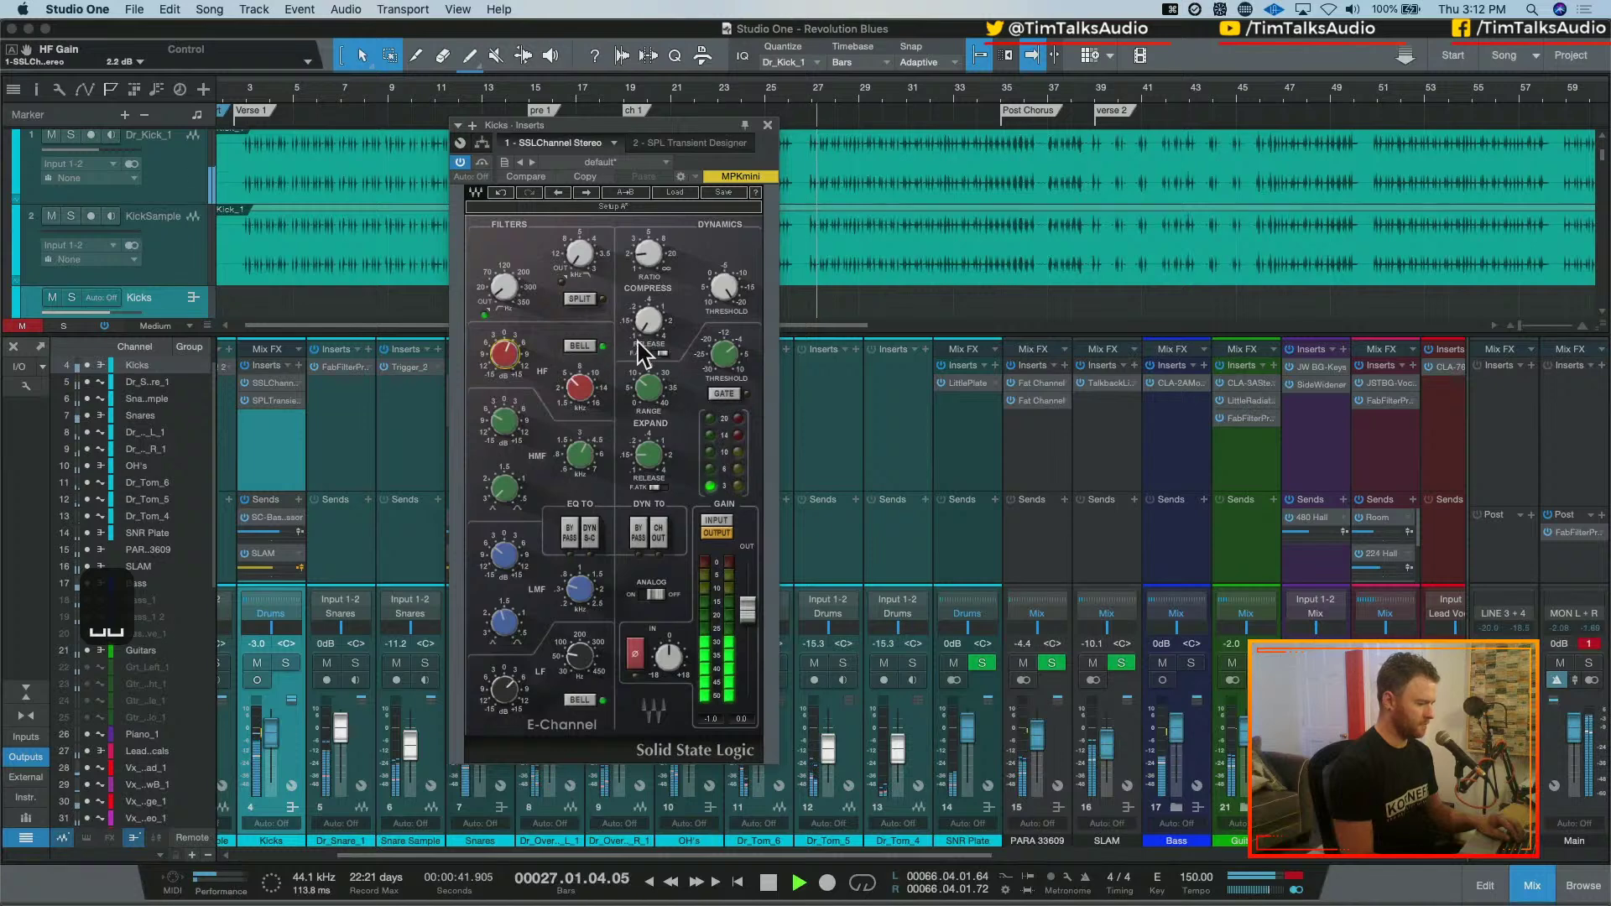
Search the plug-ins for "cla" and insert a CLA-76 Mono compressor on the Kicks bus
click(767, 125)
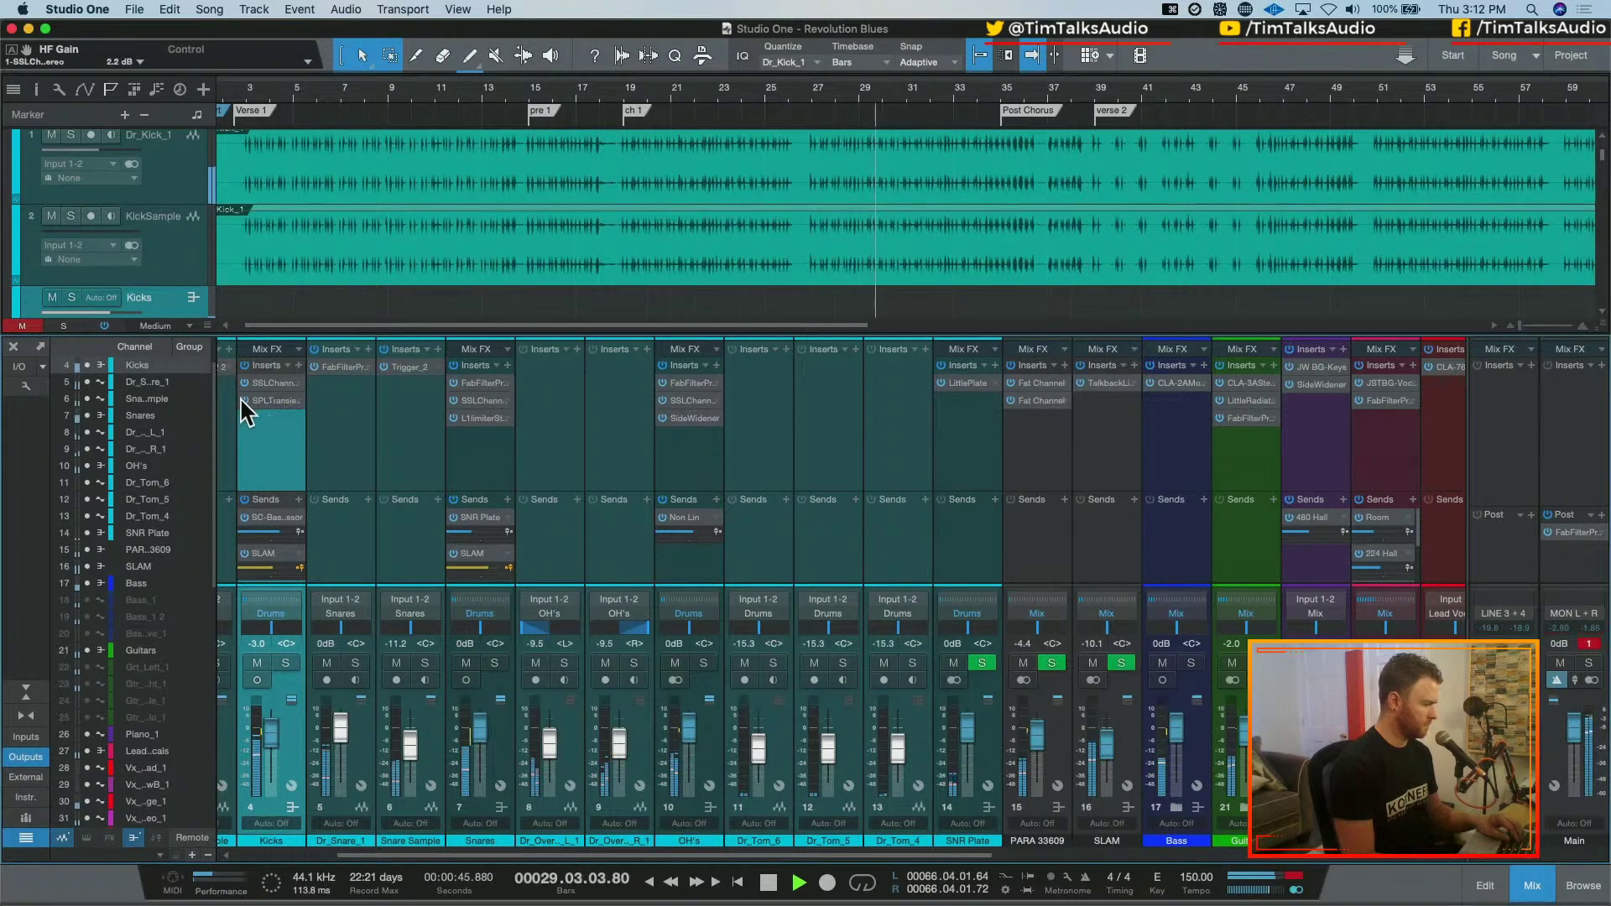
click(248, 424)
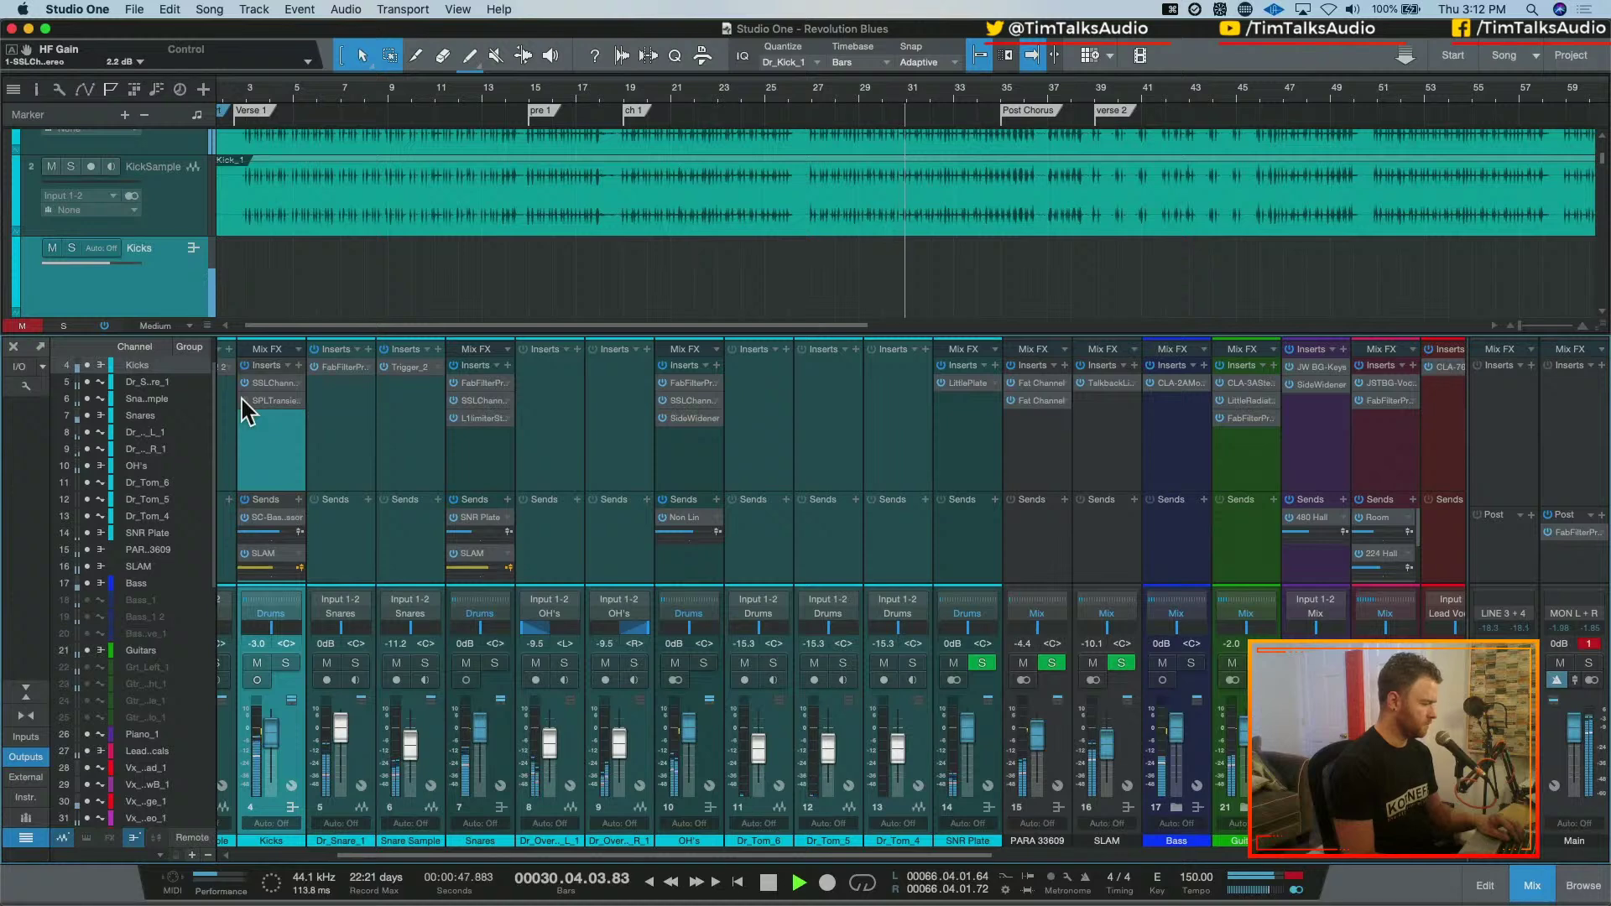
click(298, 365)
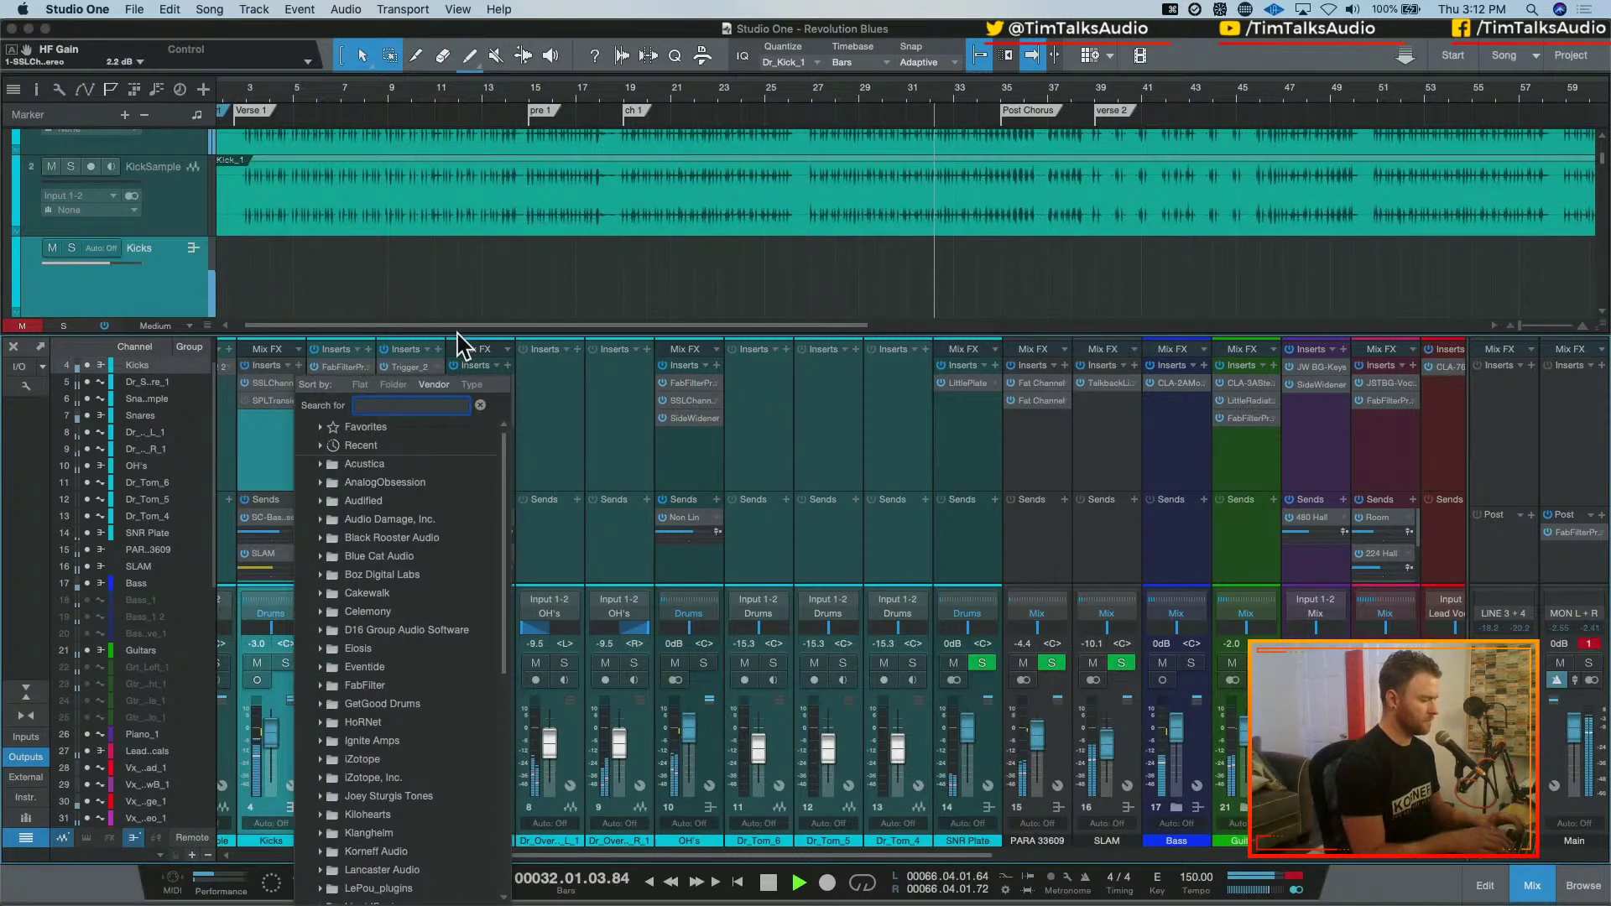
text(cla)
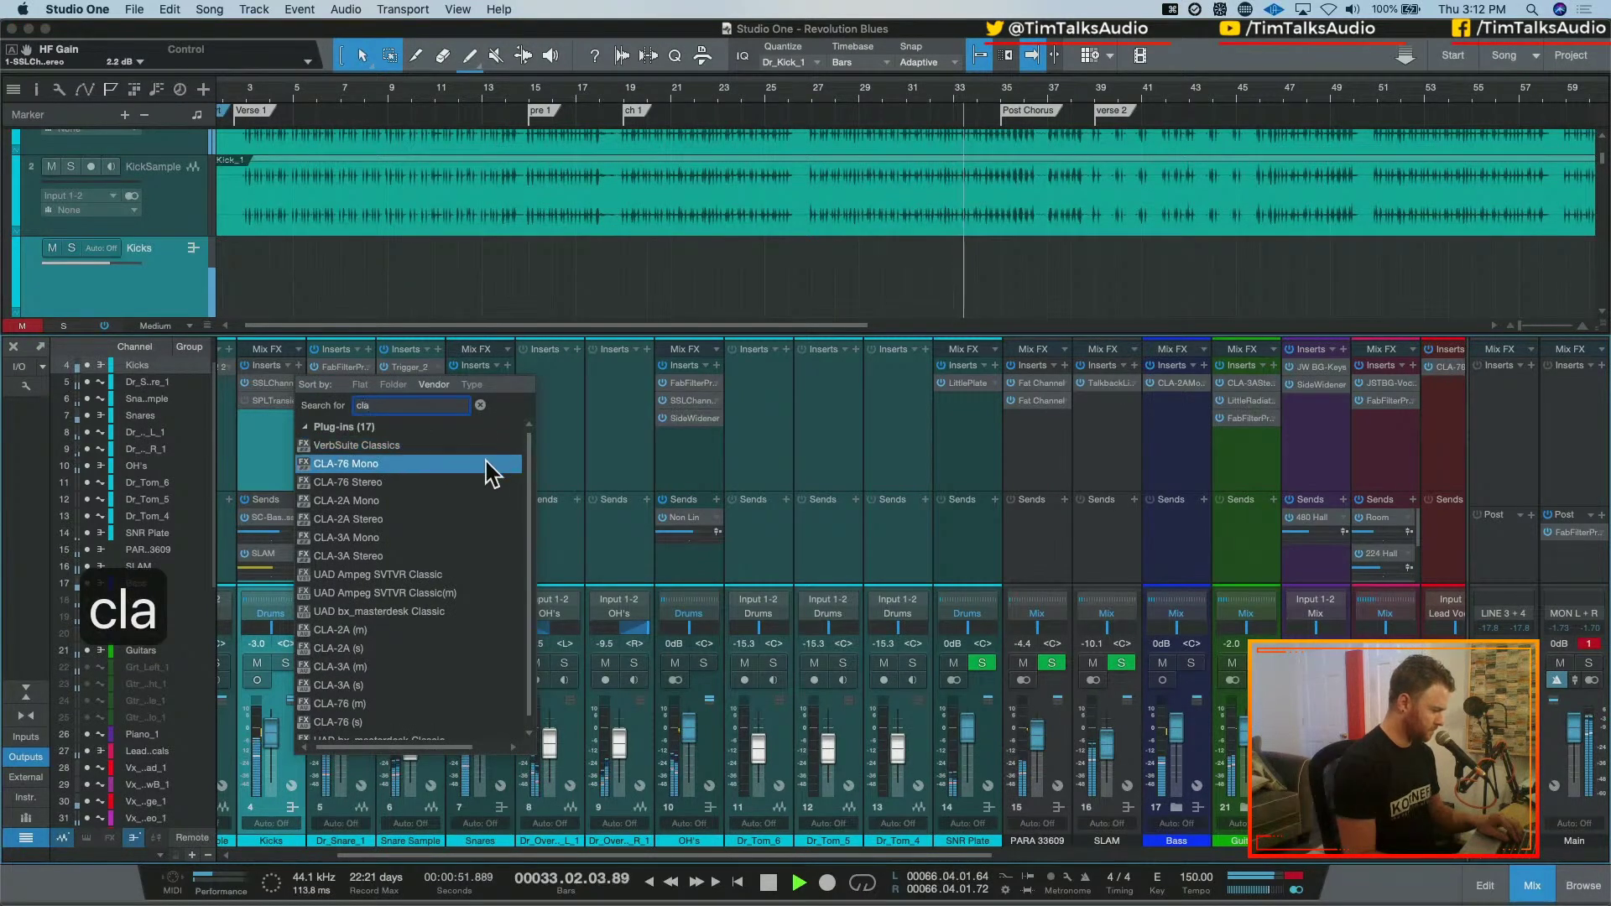
click(435, 466)
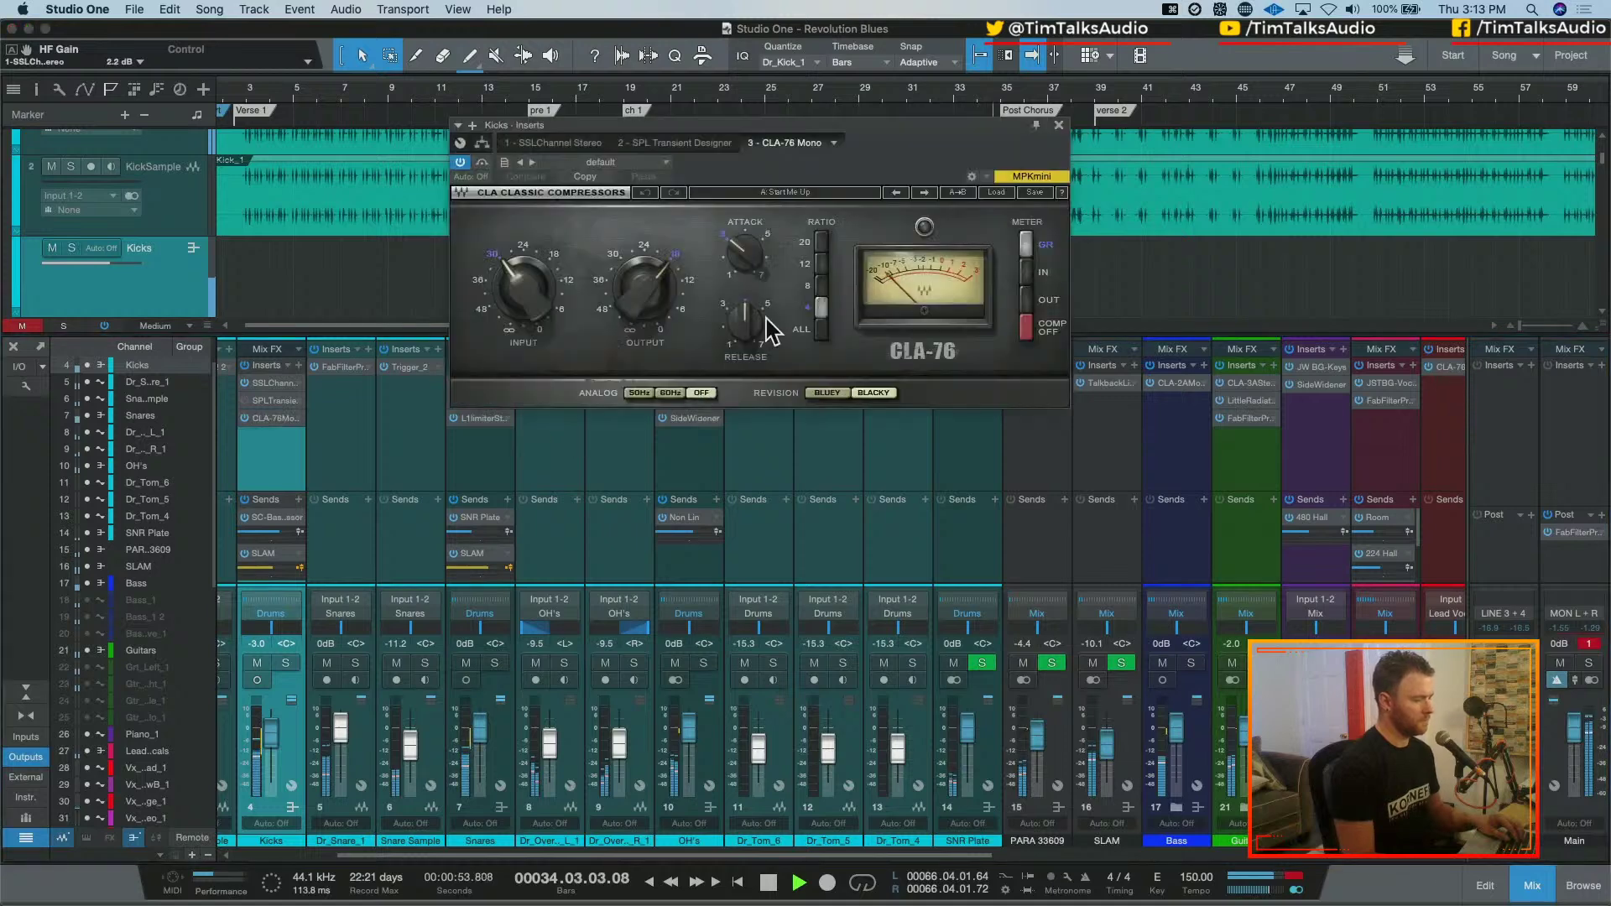
Set the CLA-76's release to 7, attack to 3.25, ratio to 8 and output to -21.8 dB, auditioning the output change
key(space)
drag(755, 345, 758, 356)
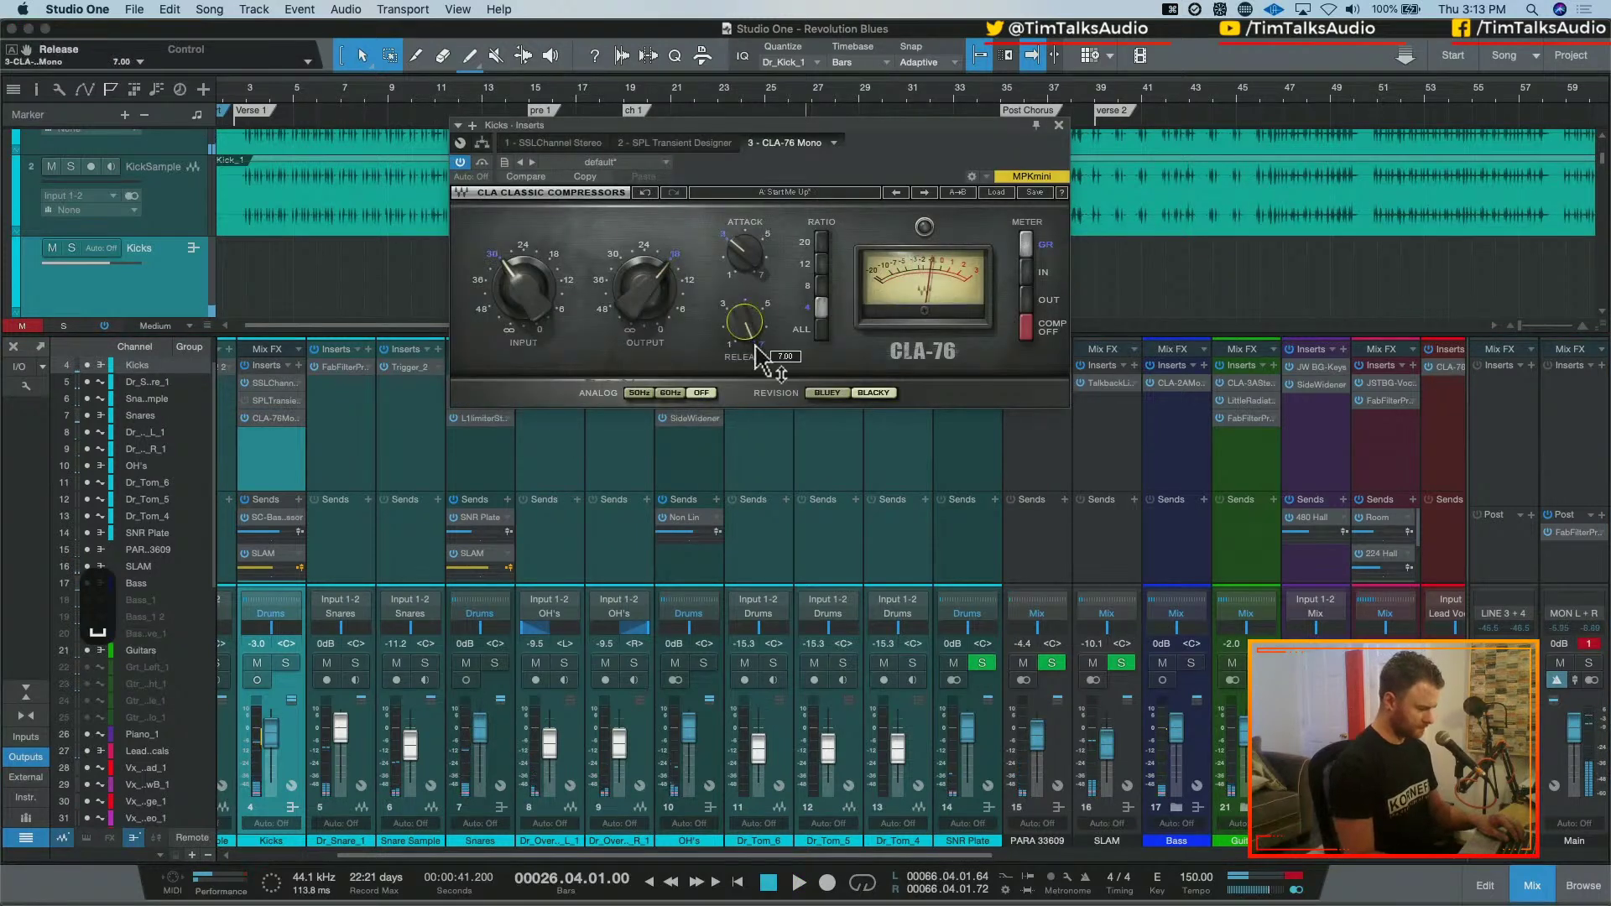
drag(743, 250, 743, 243)
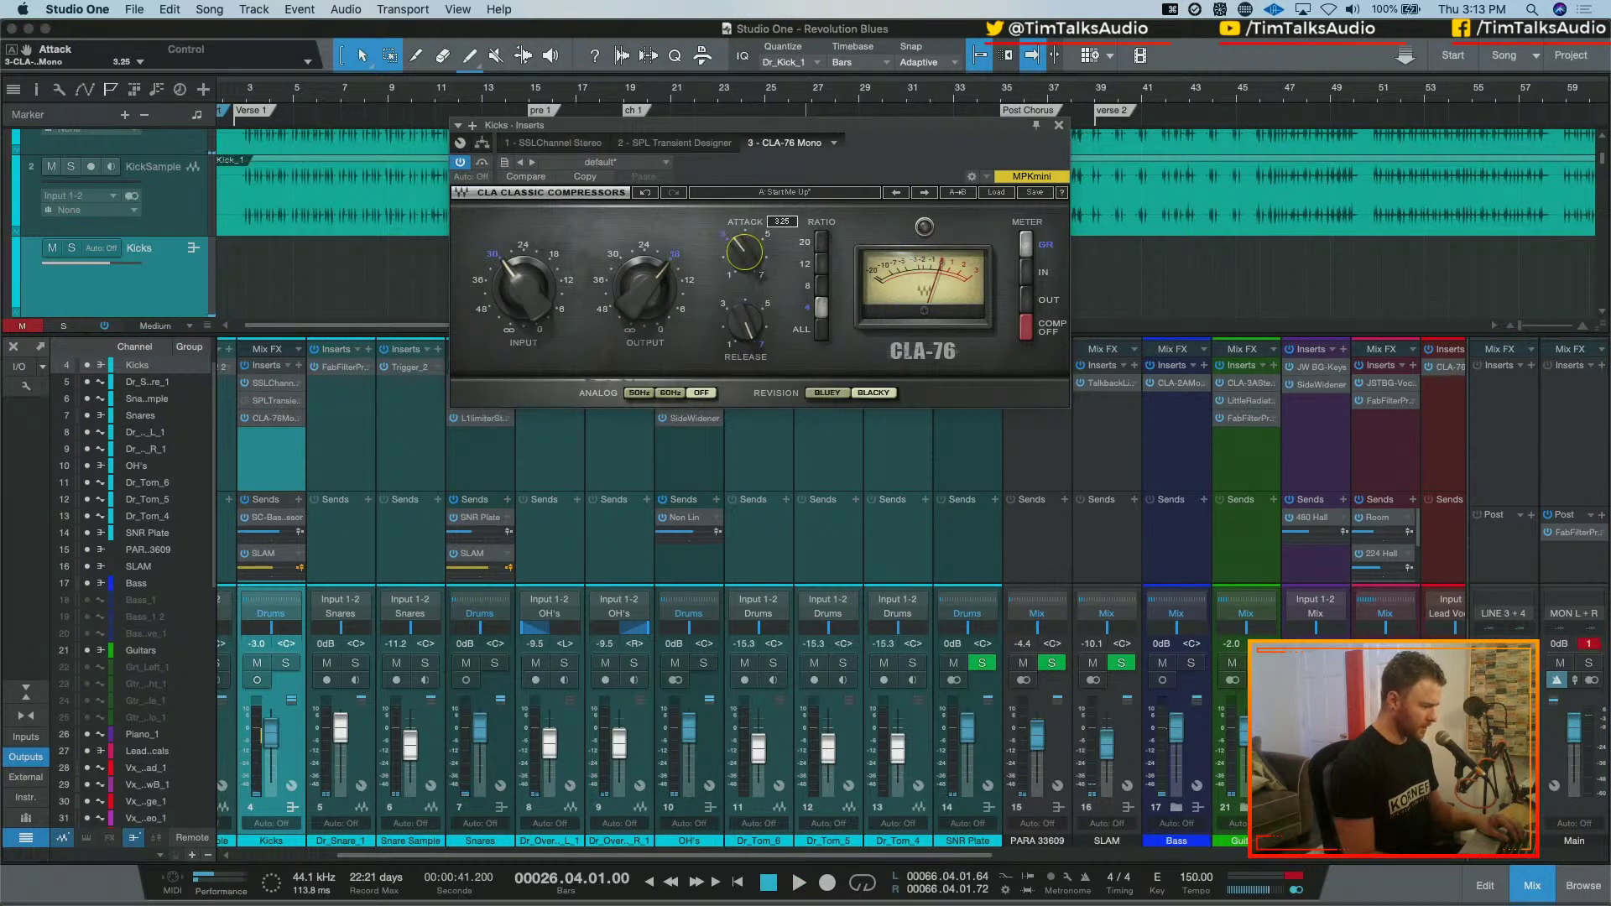
click(822, 285)
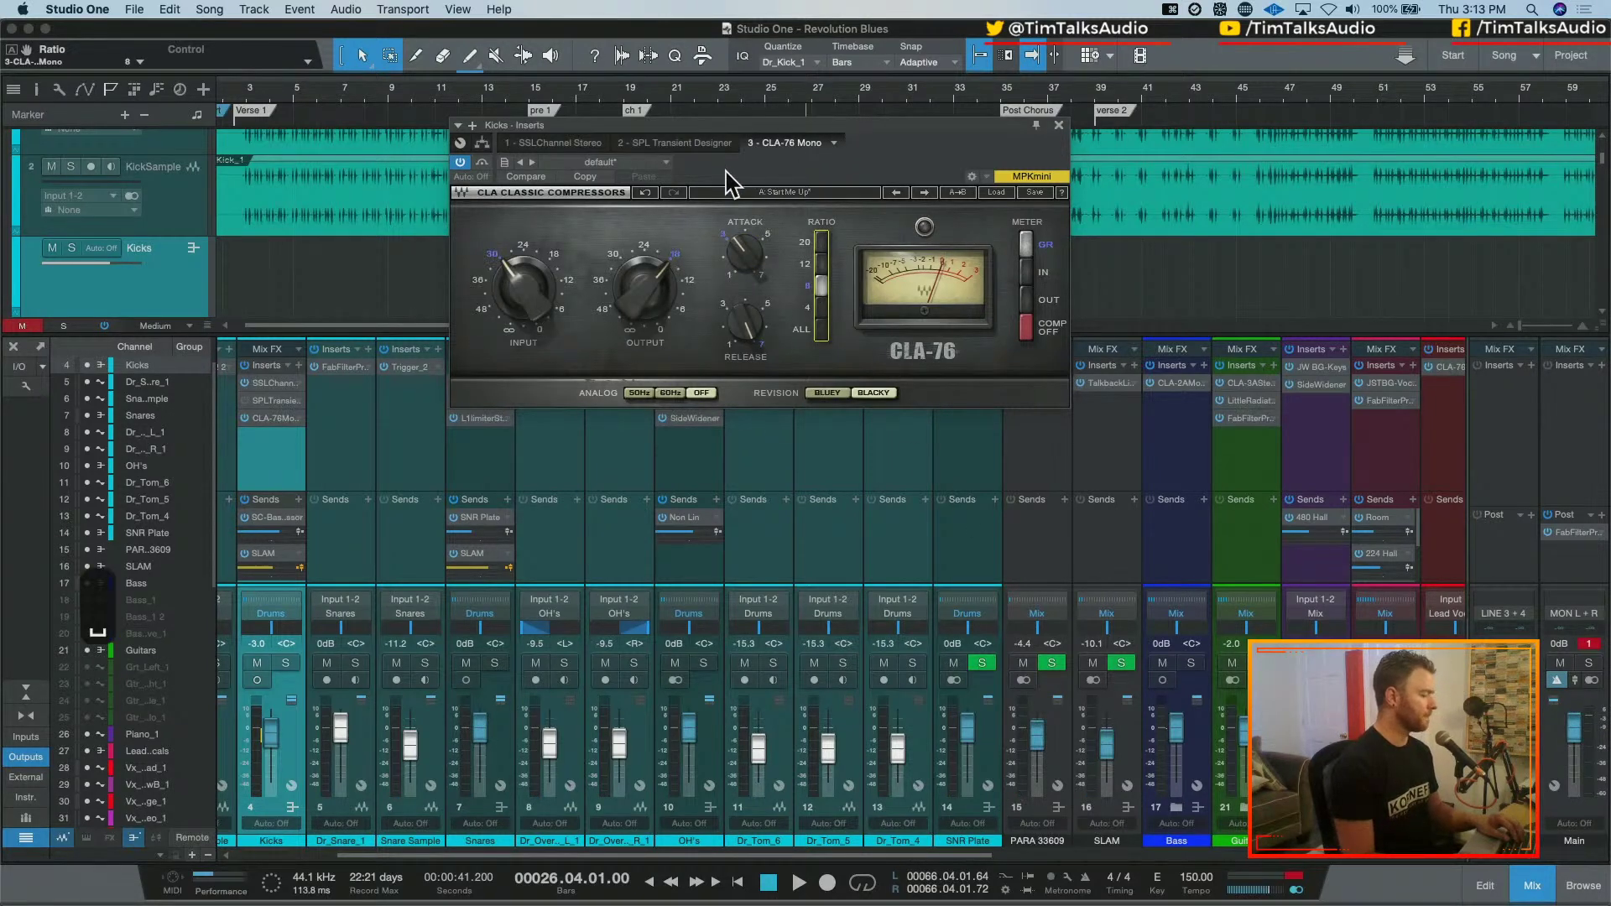
key(space)
drag(650, 290, 651, 329)
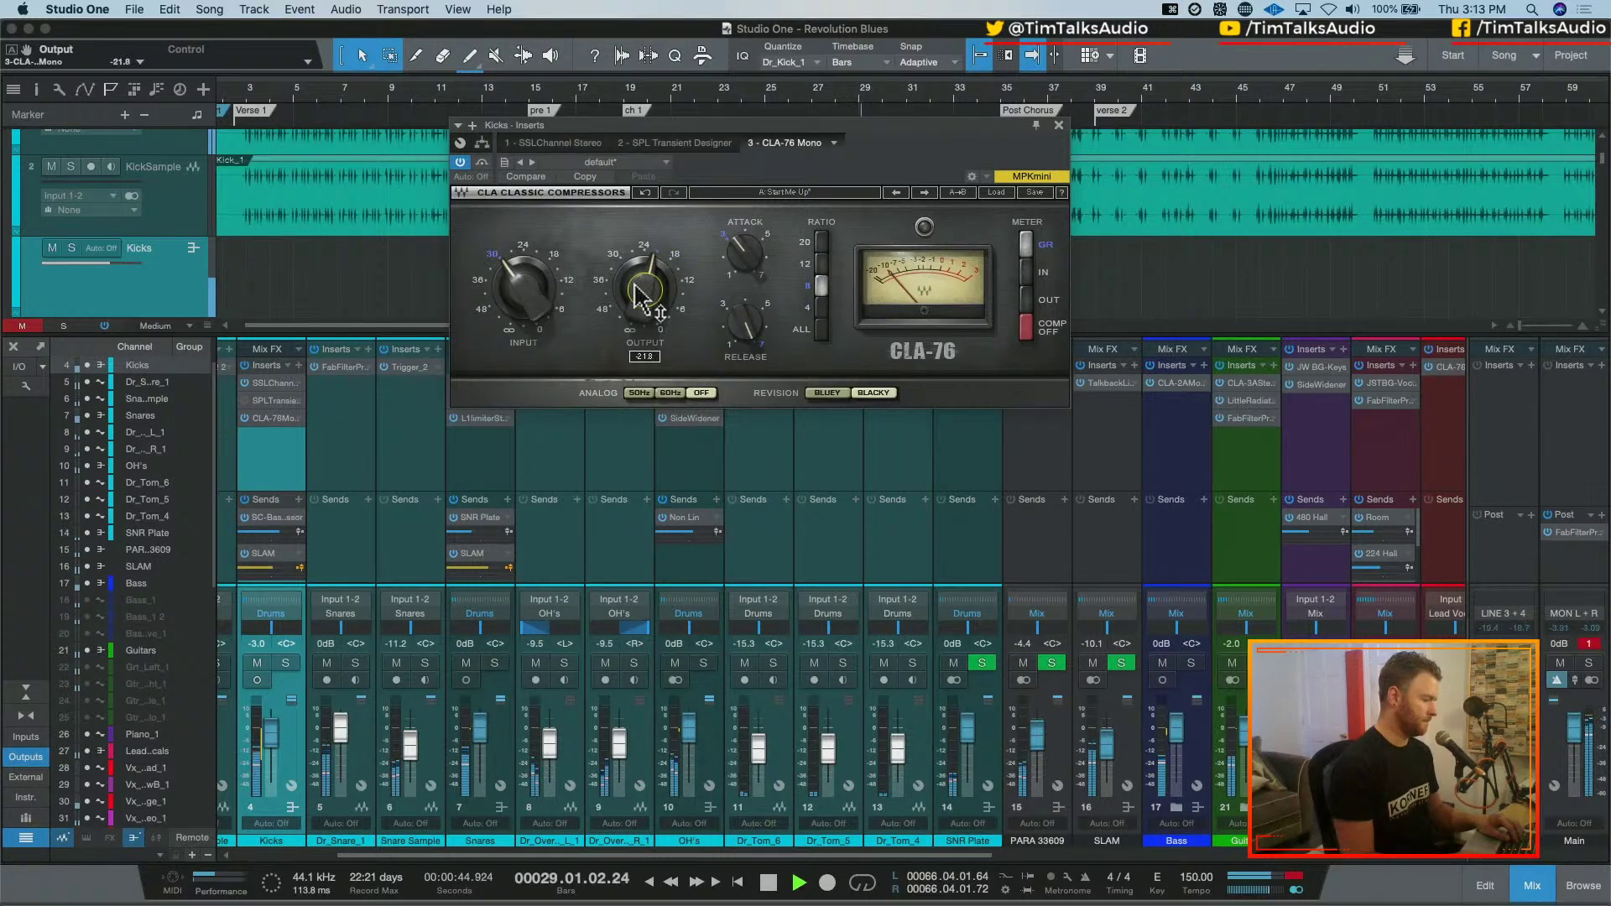
key(space)
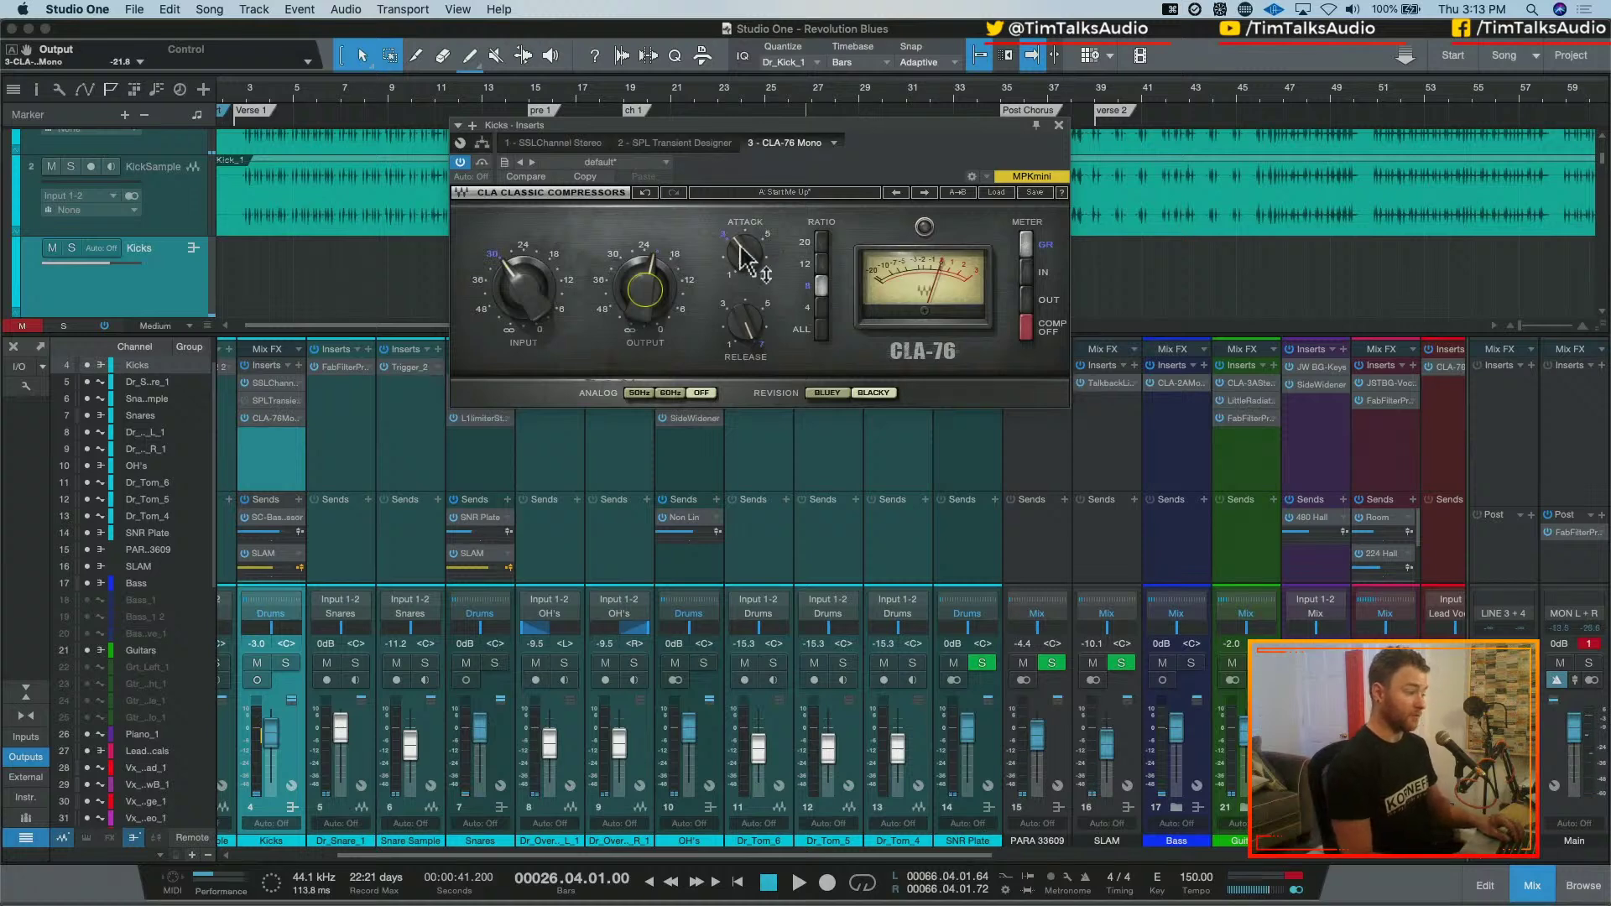
Move the CLA-76 ahead of the SPL Transient Designer, set its input to -33.7 dB and raise its output while comparing it bypassed
drag(687, 148, 819, 151)
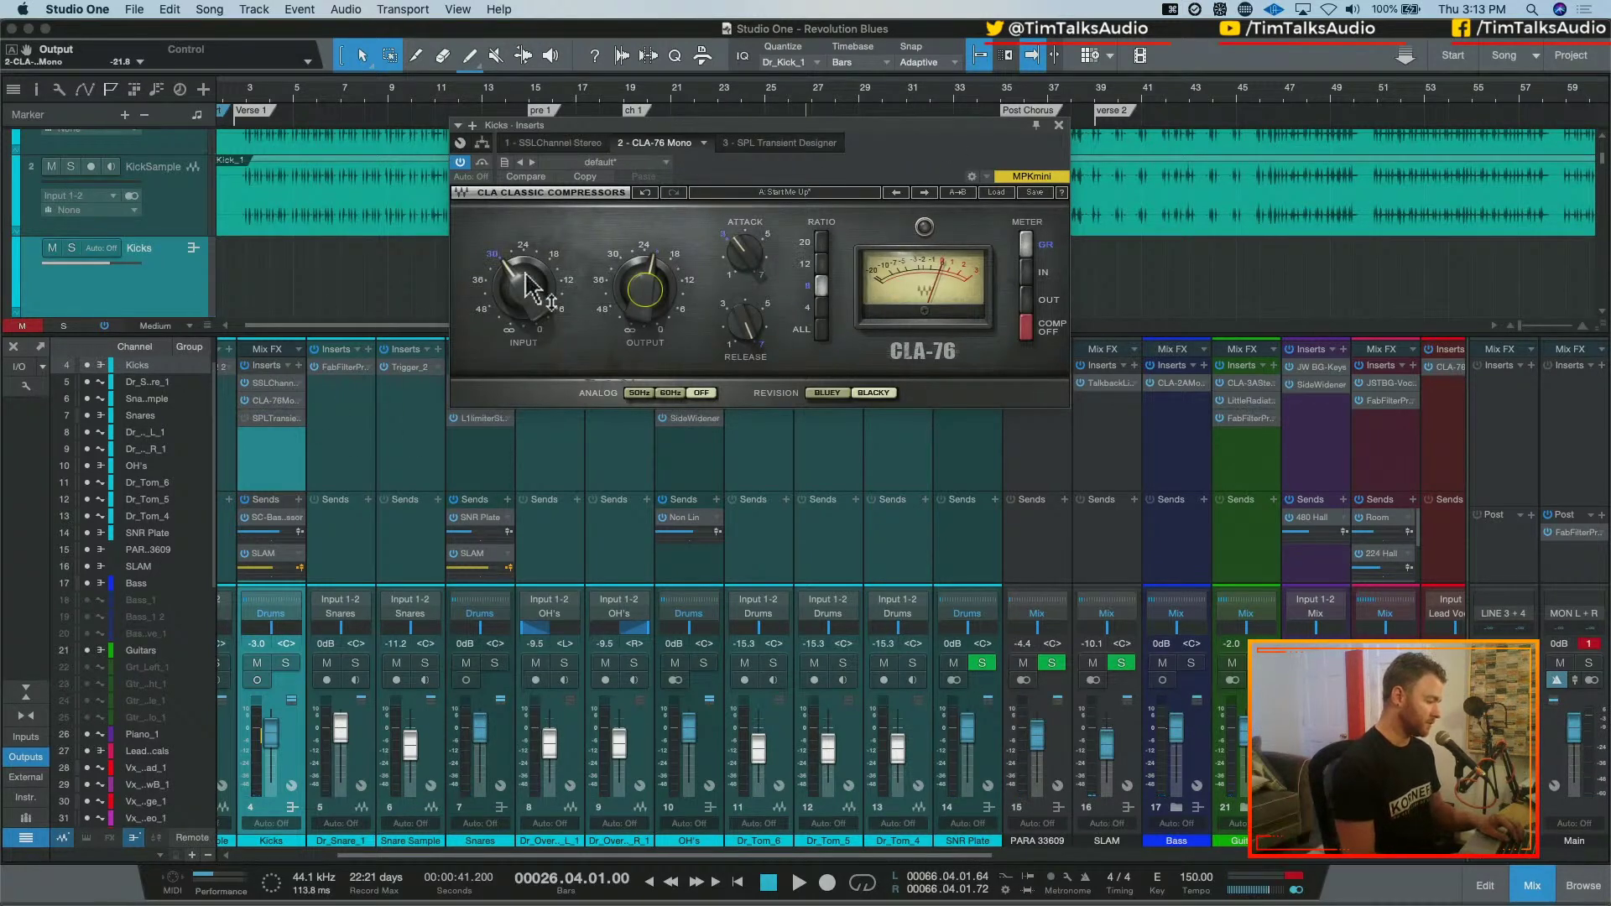
key(space)
drag(534, 298, 535, 319)
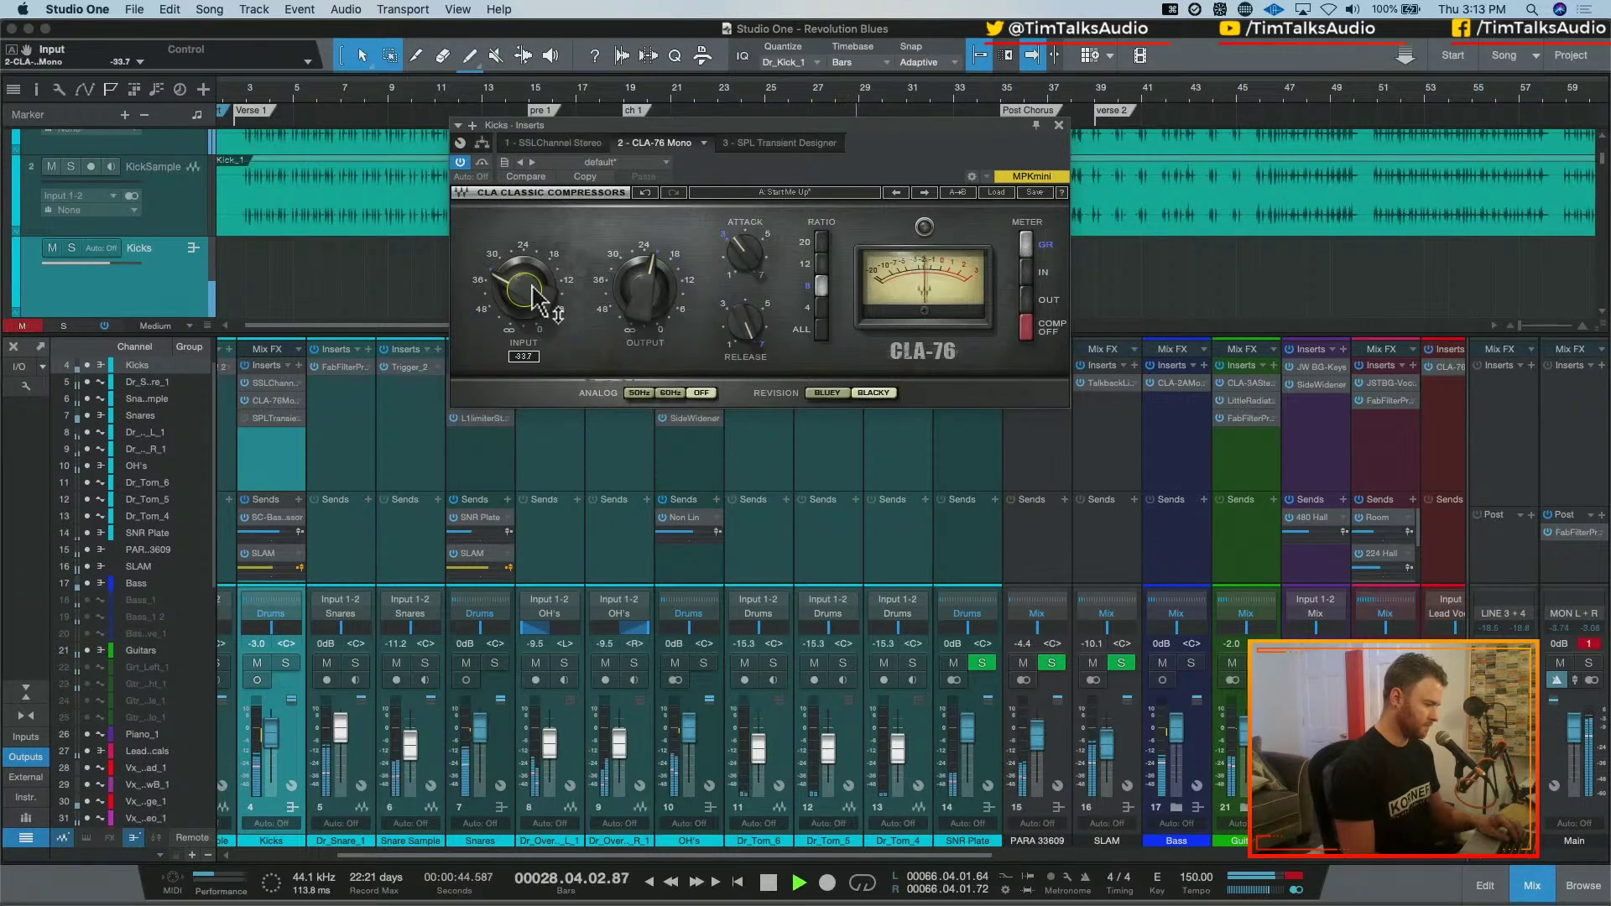
click(637, 306)
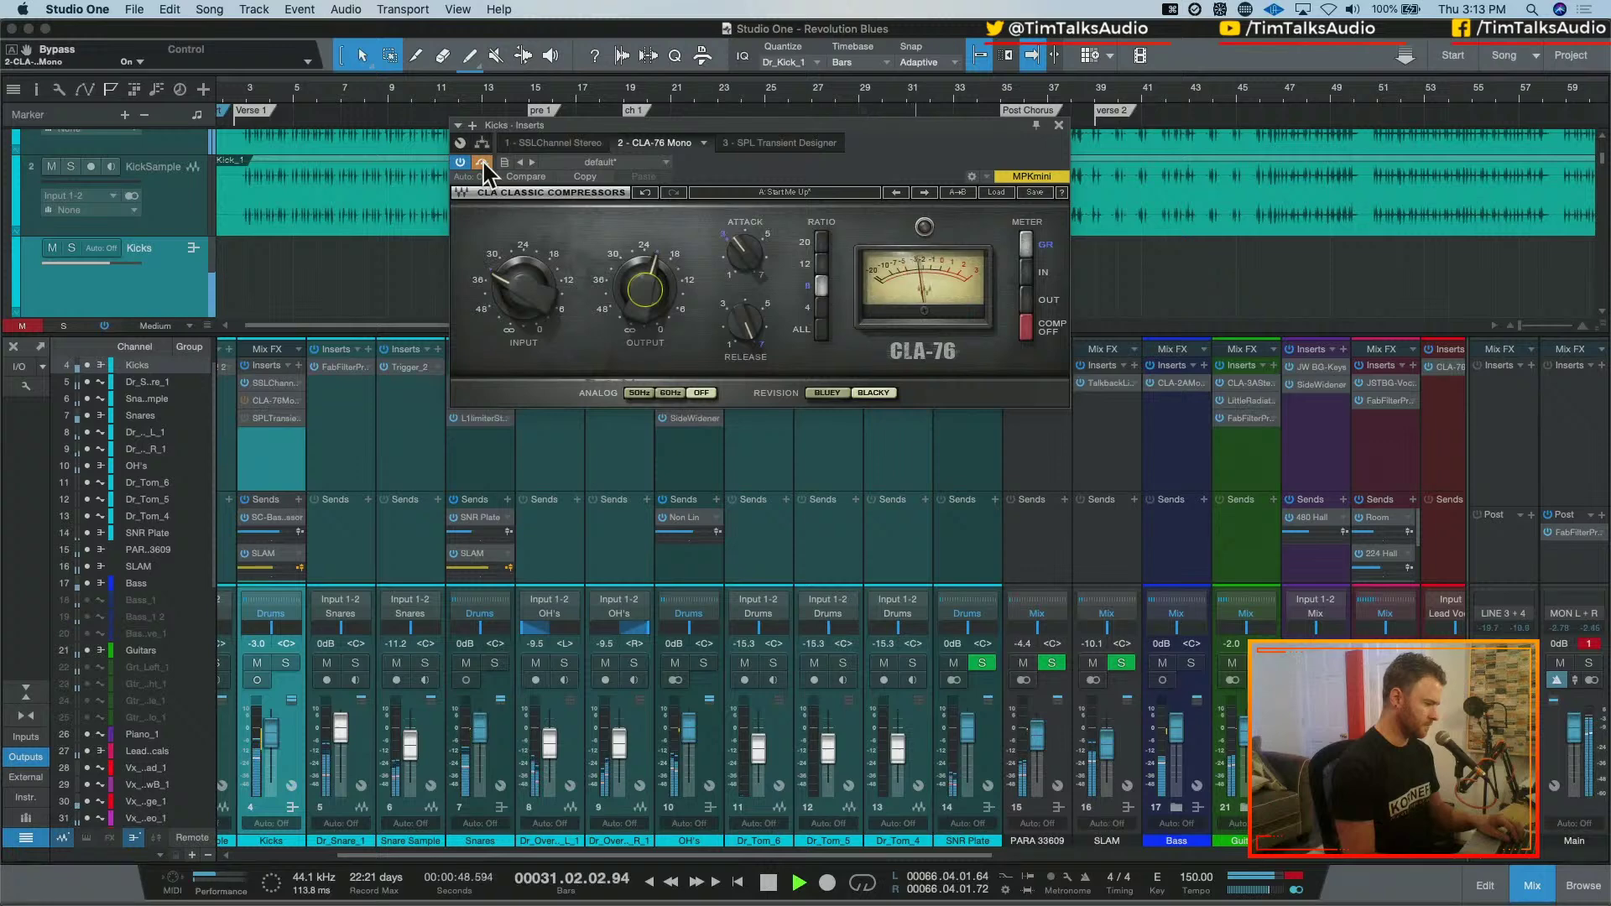
drag(646, 300, 646, 292)
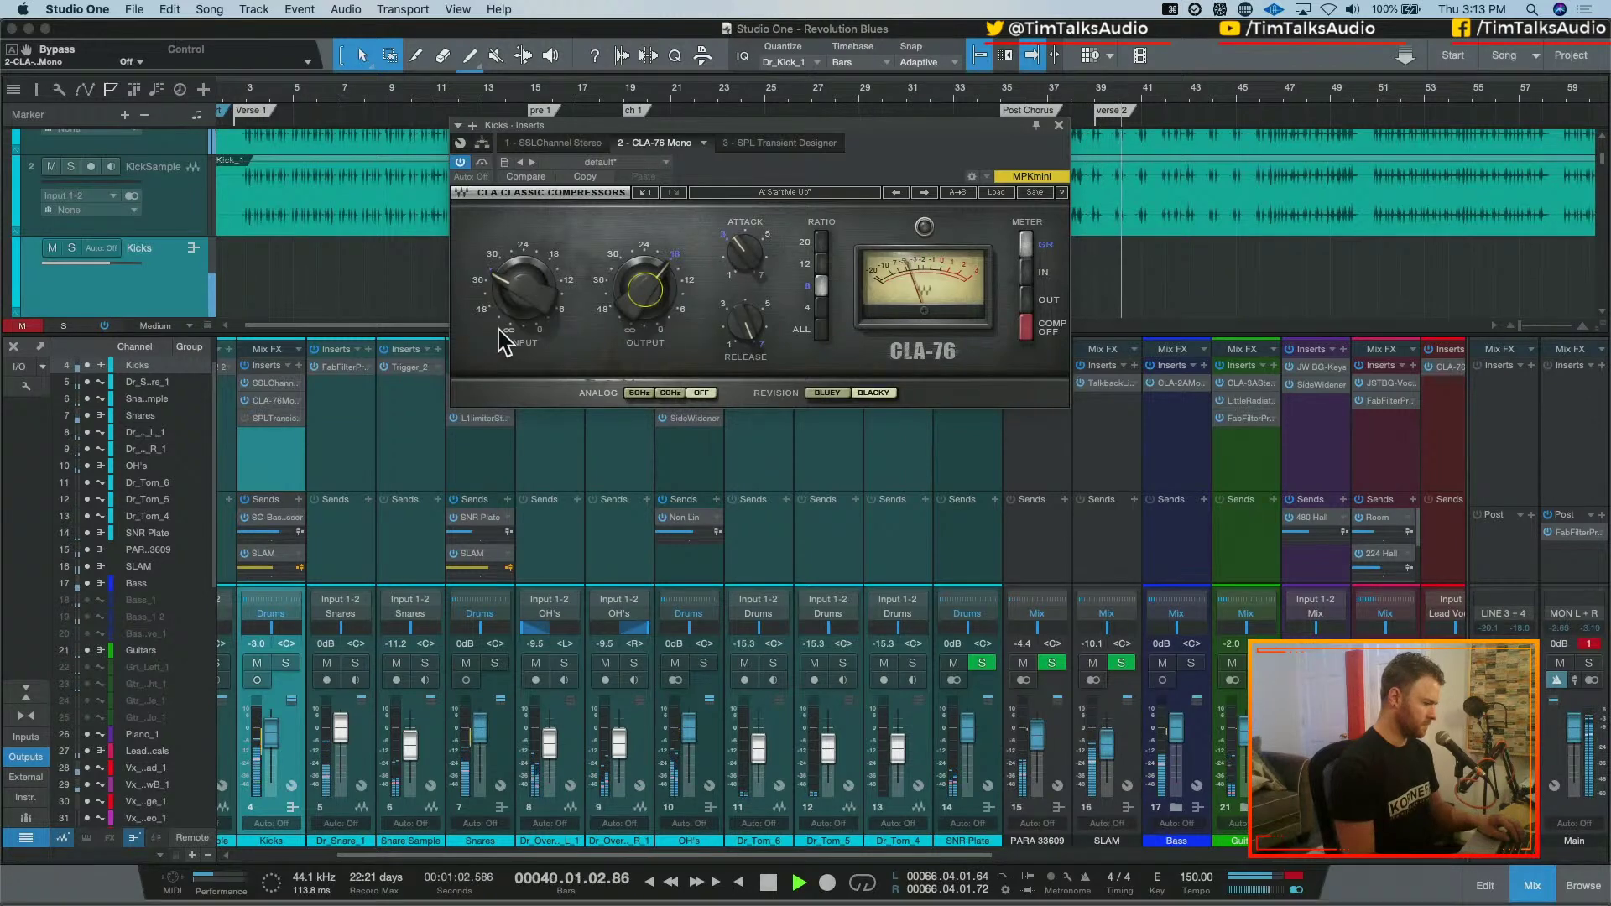
Lower the Kicks bus's SPL Transient Designer attack to about 1.1 dB and compare it with the bypassed sound during playback
click(793, 144)
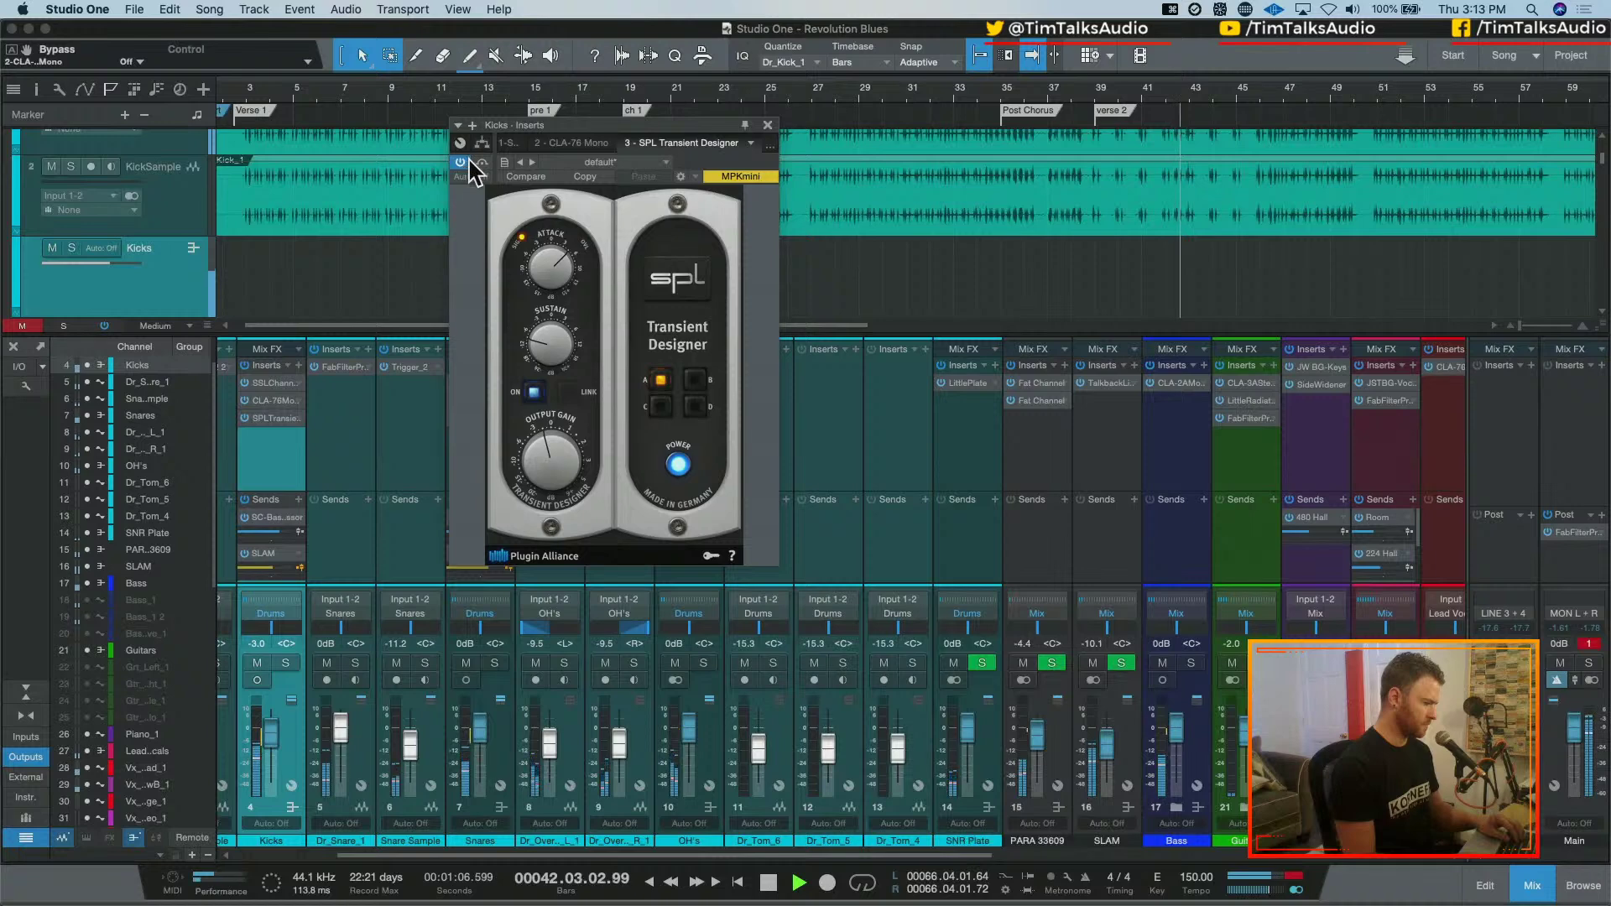
key(space)
key(space)
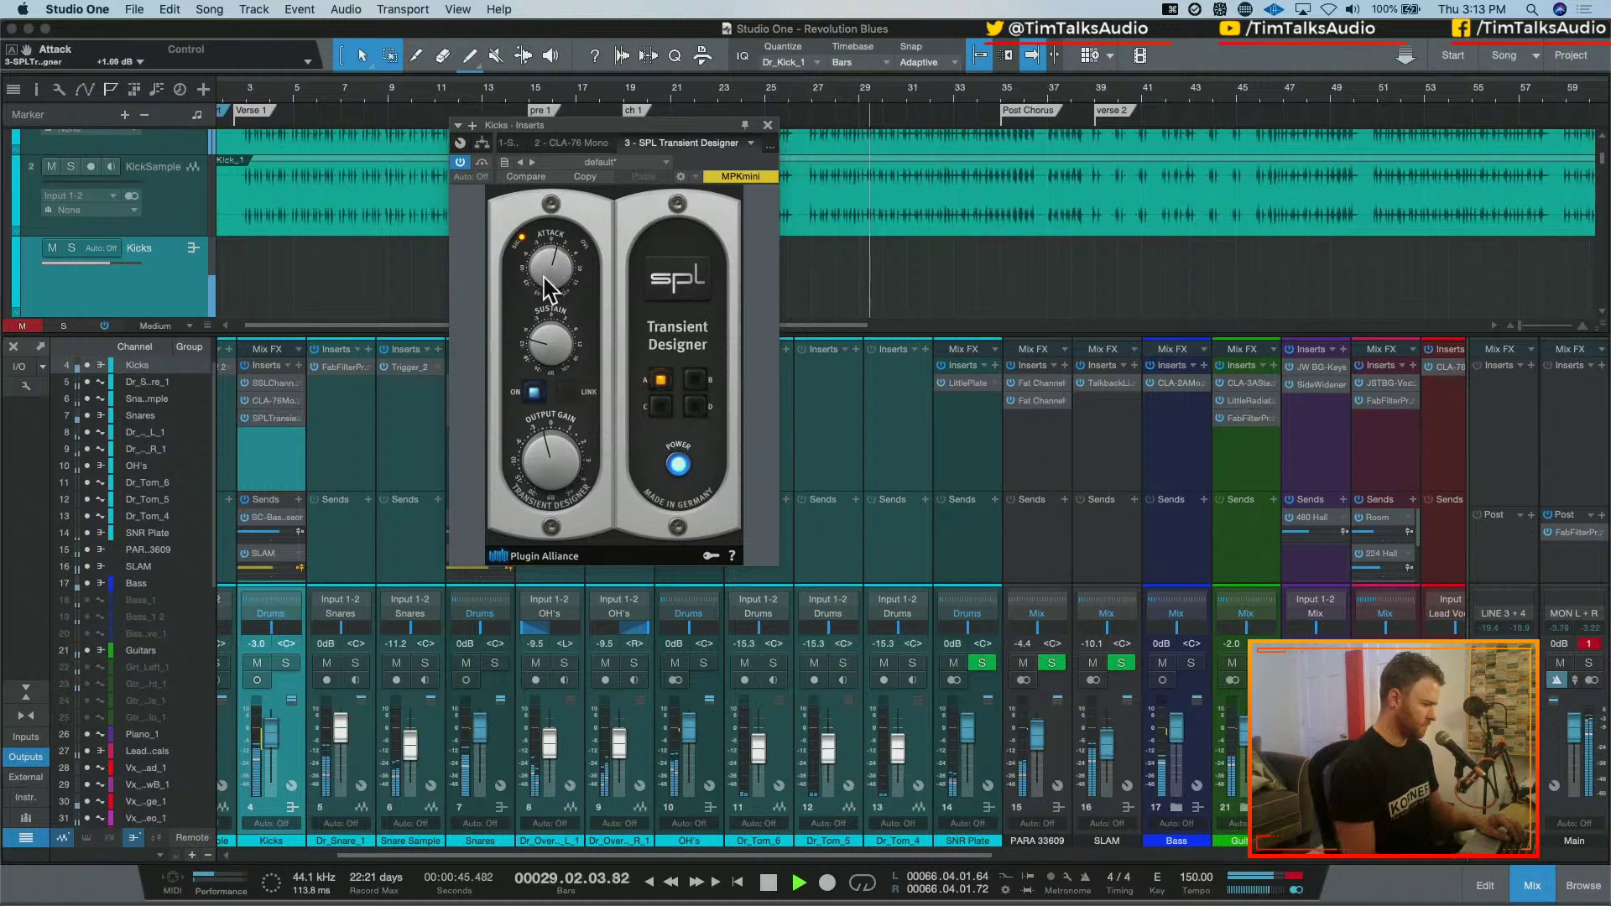
click(482, 163)
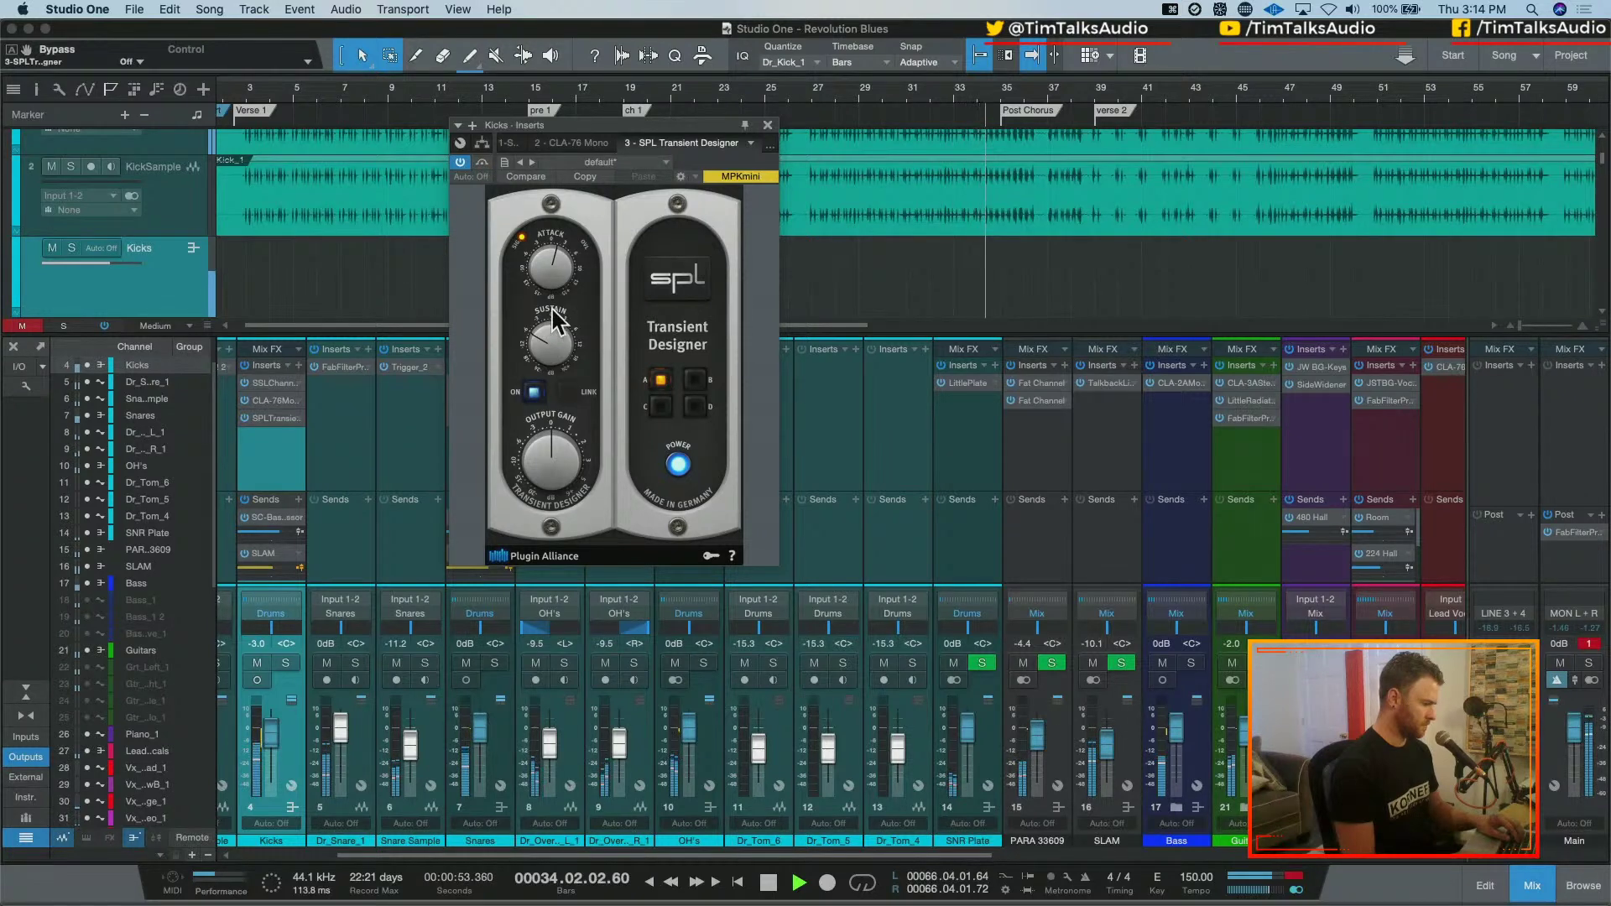
click(766, 125)
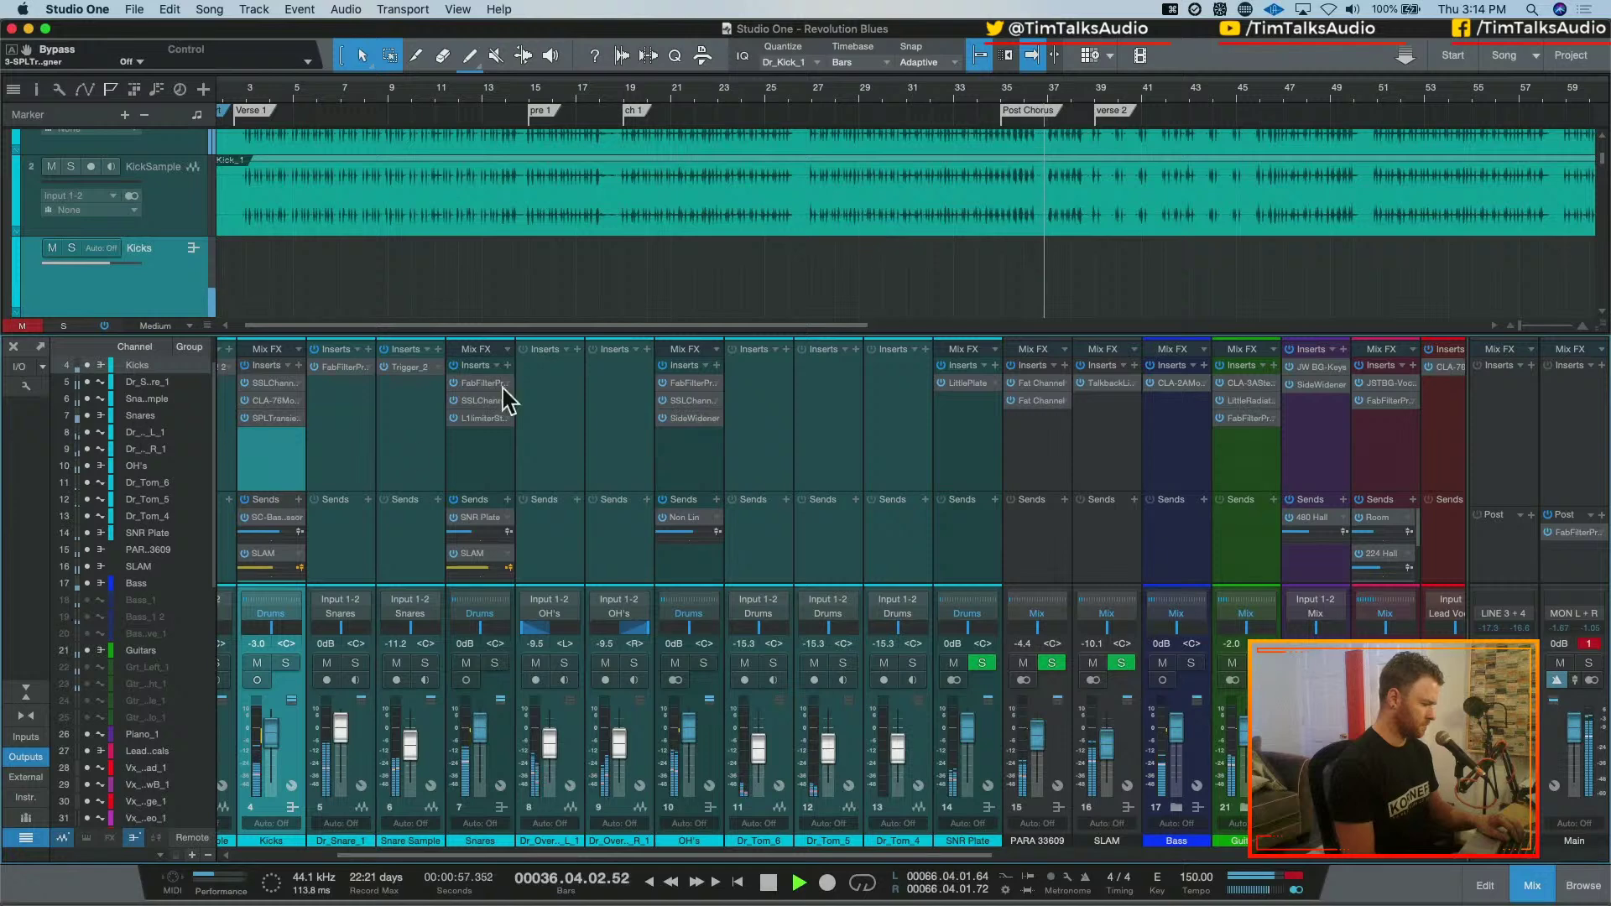
Try the Kicks bus's SSL HF gain at 1.3 dB and 0.0 dB and readjust the HF frequency while replaying the mix
click(272, 382)
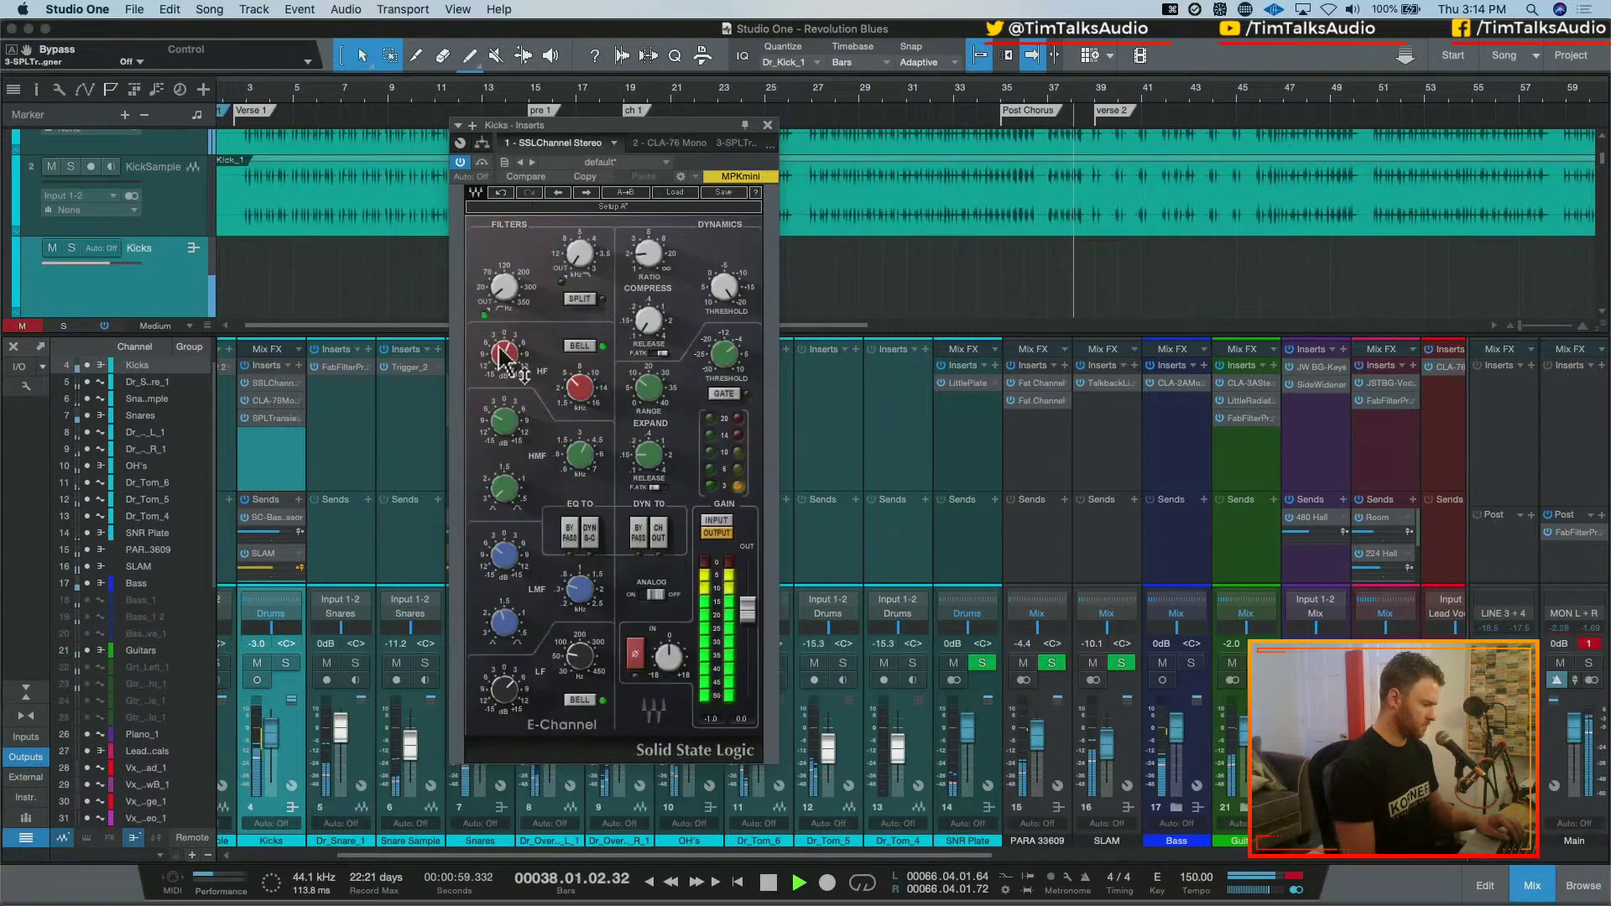
key(space)
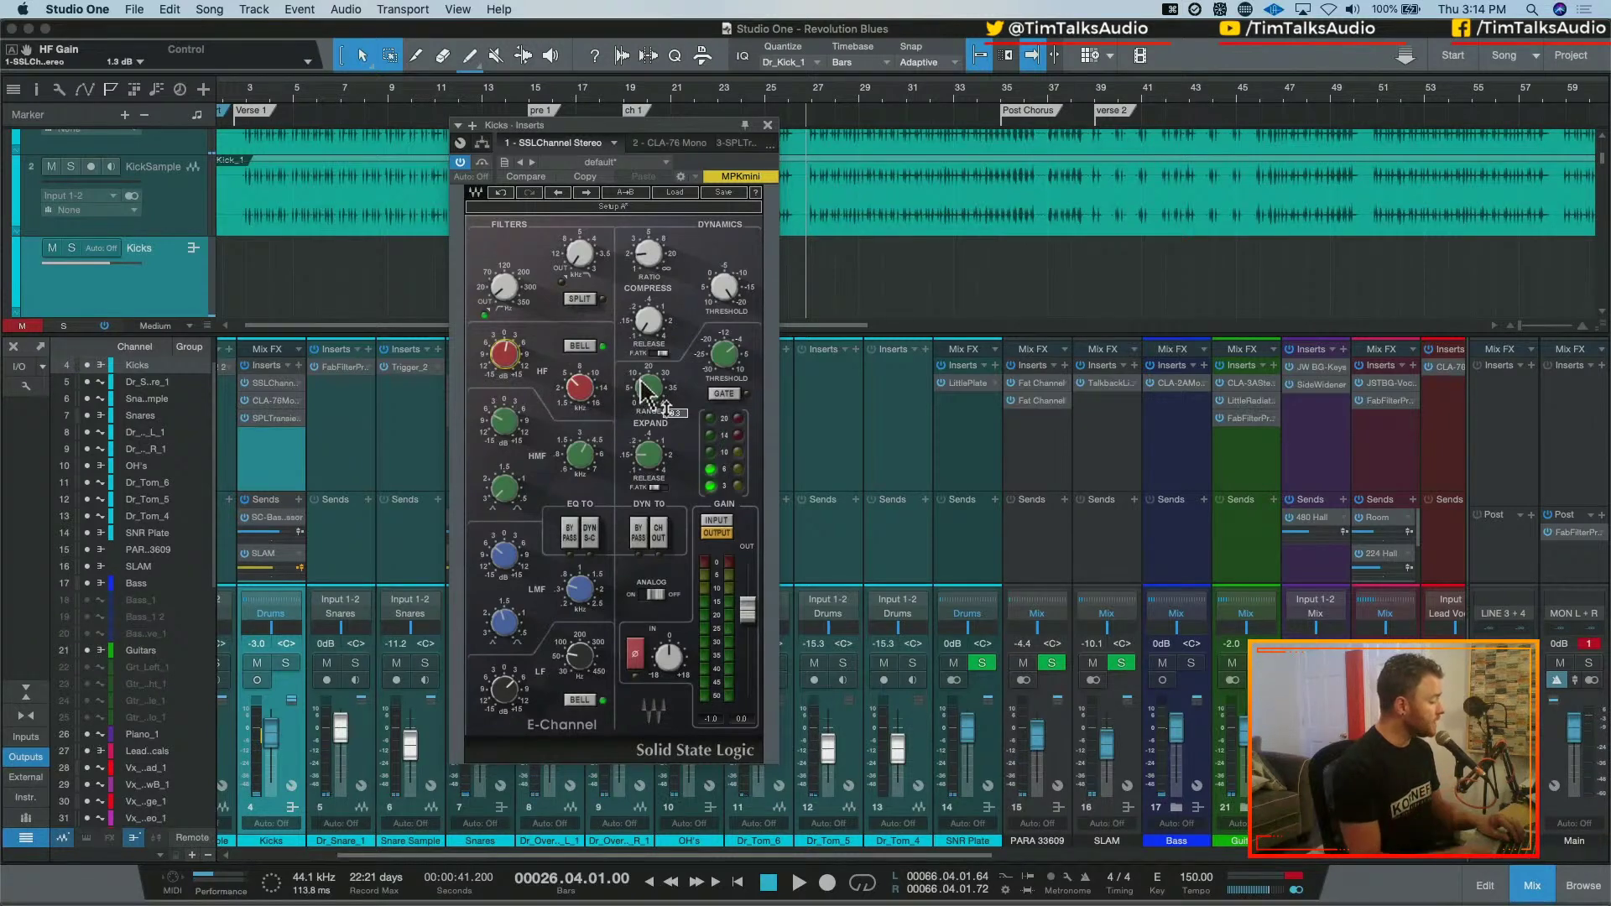
key(space)
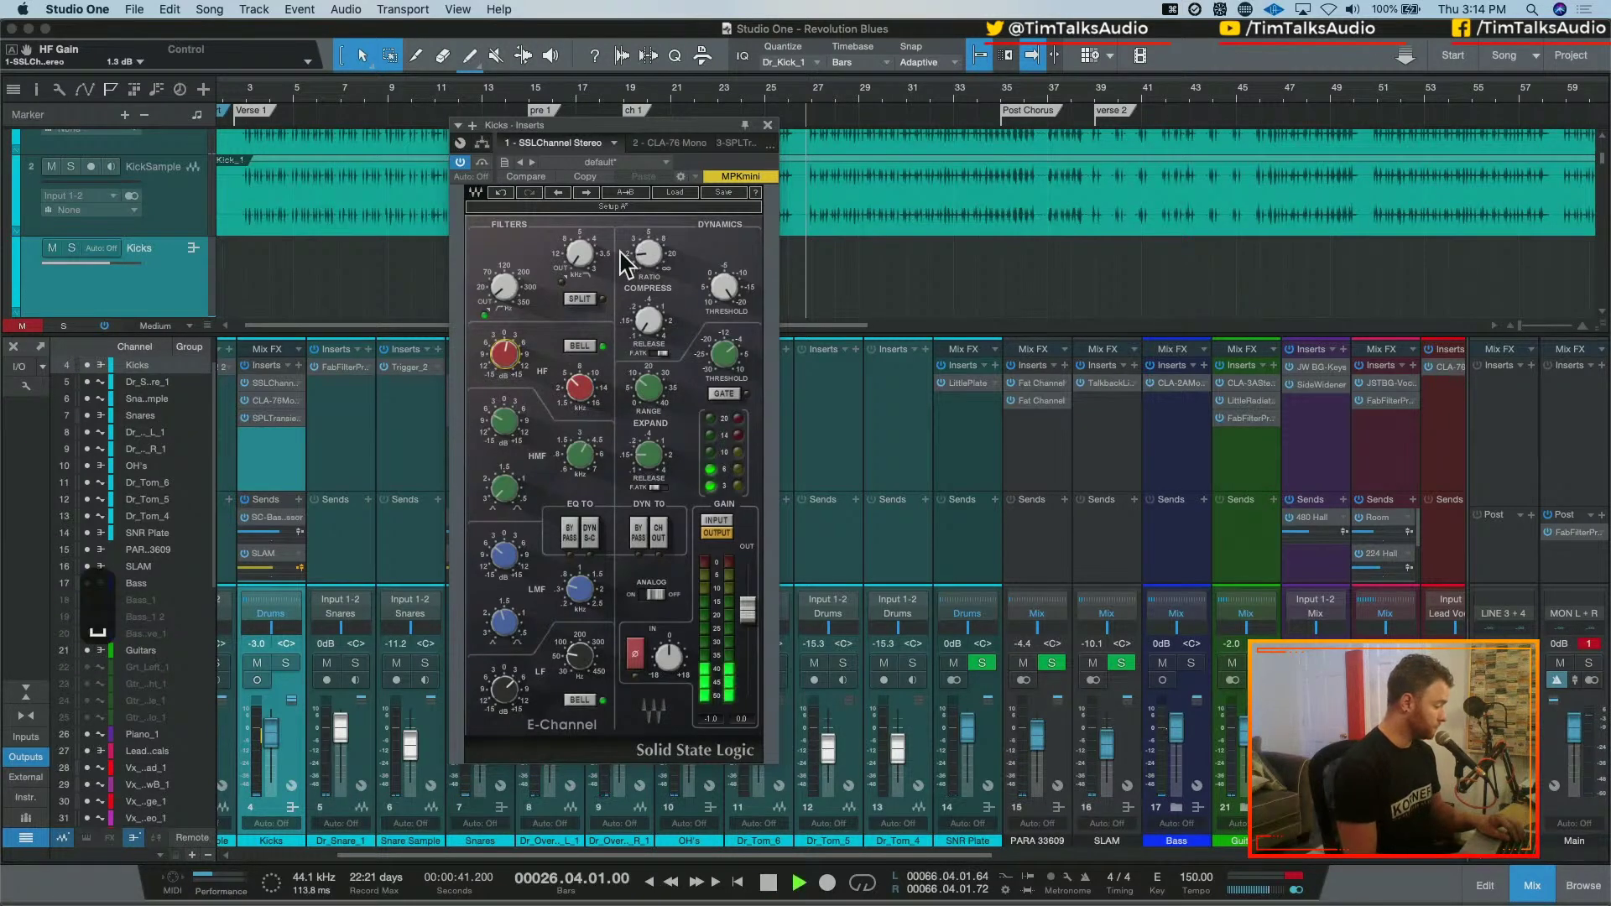
drag(518, 359, 577, 394)
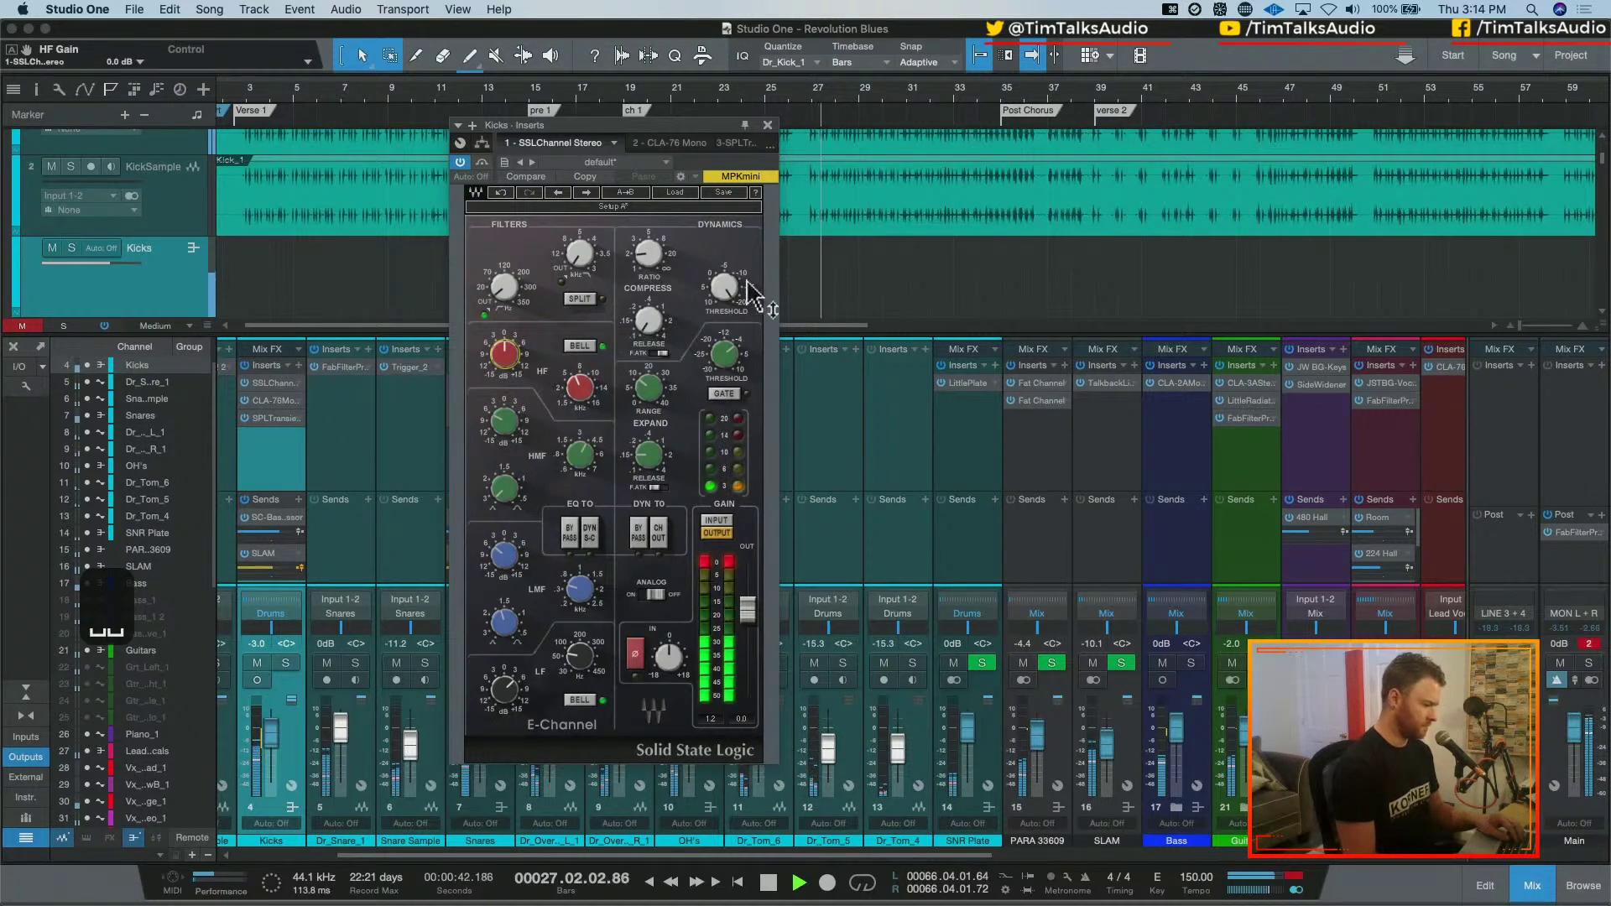
click(764, 126)
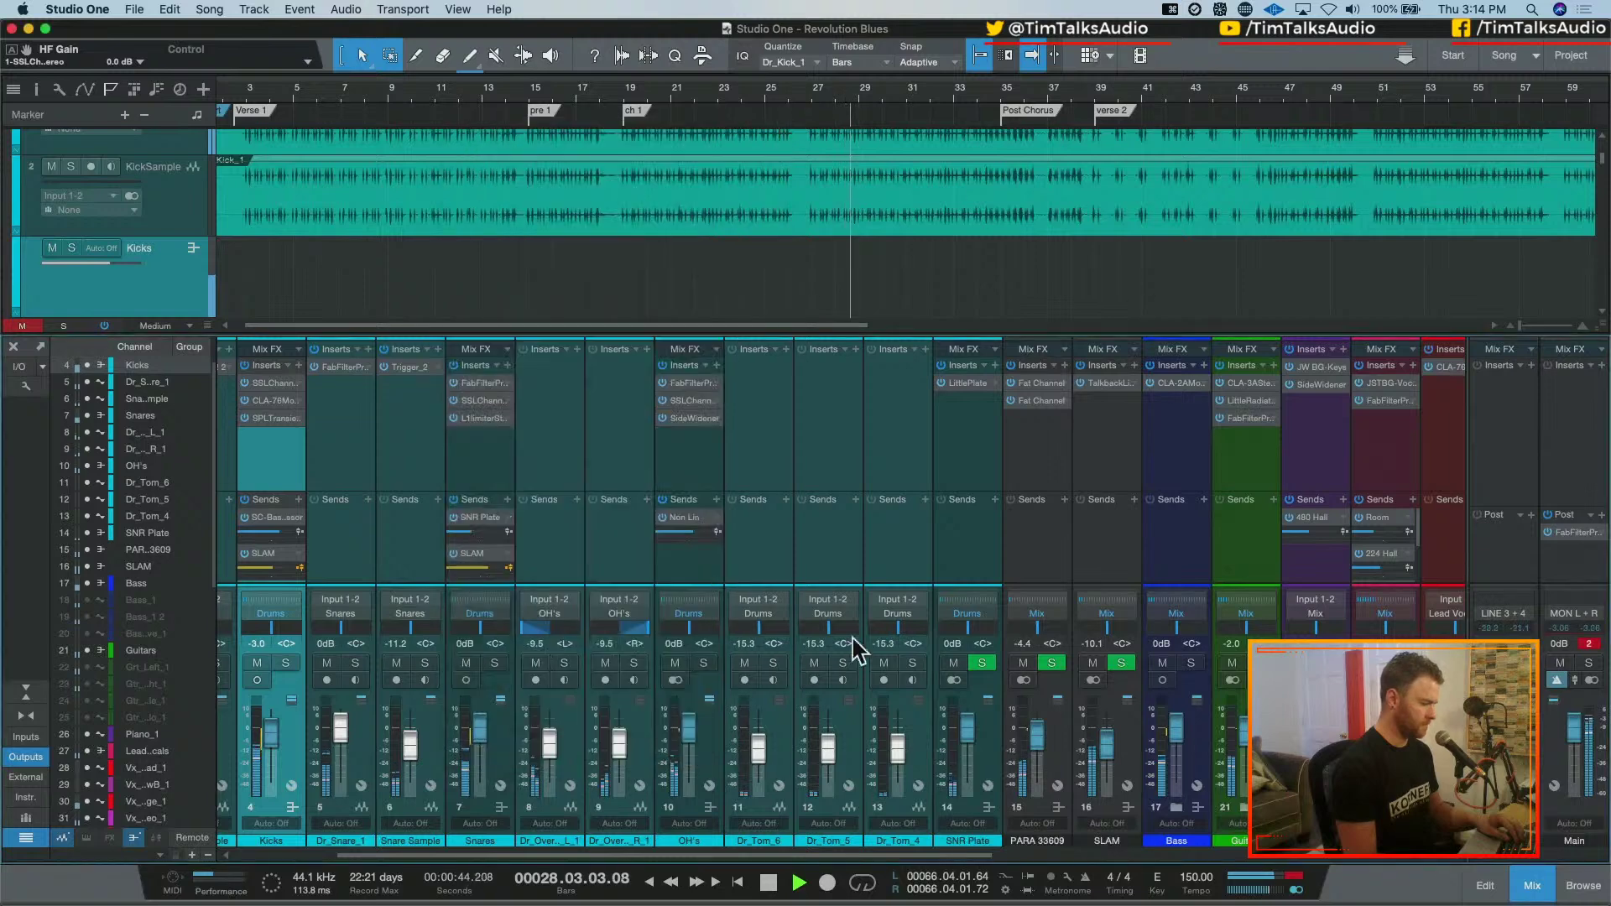
Inspect the SLAM bus's Talkback Limiter, reset the main output's clip indicator, and replay the mix from chorus 1
click(1109, 383)
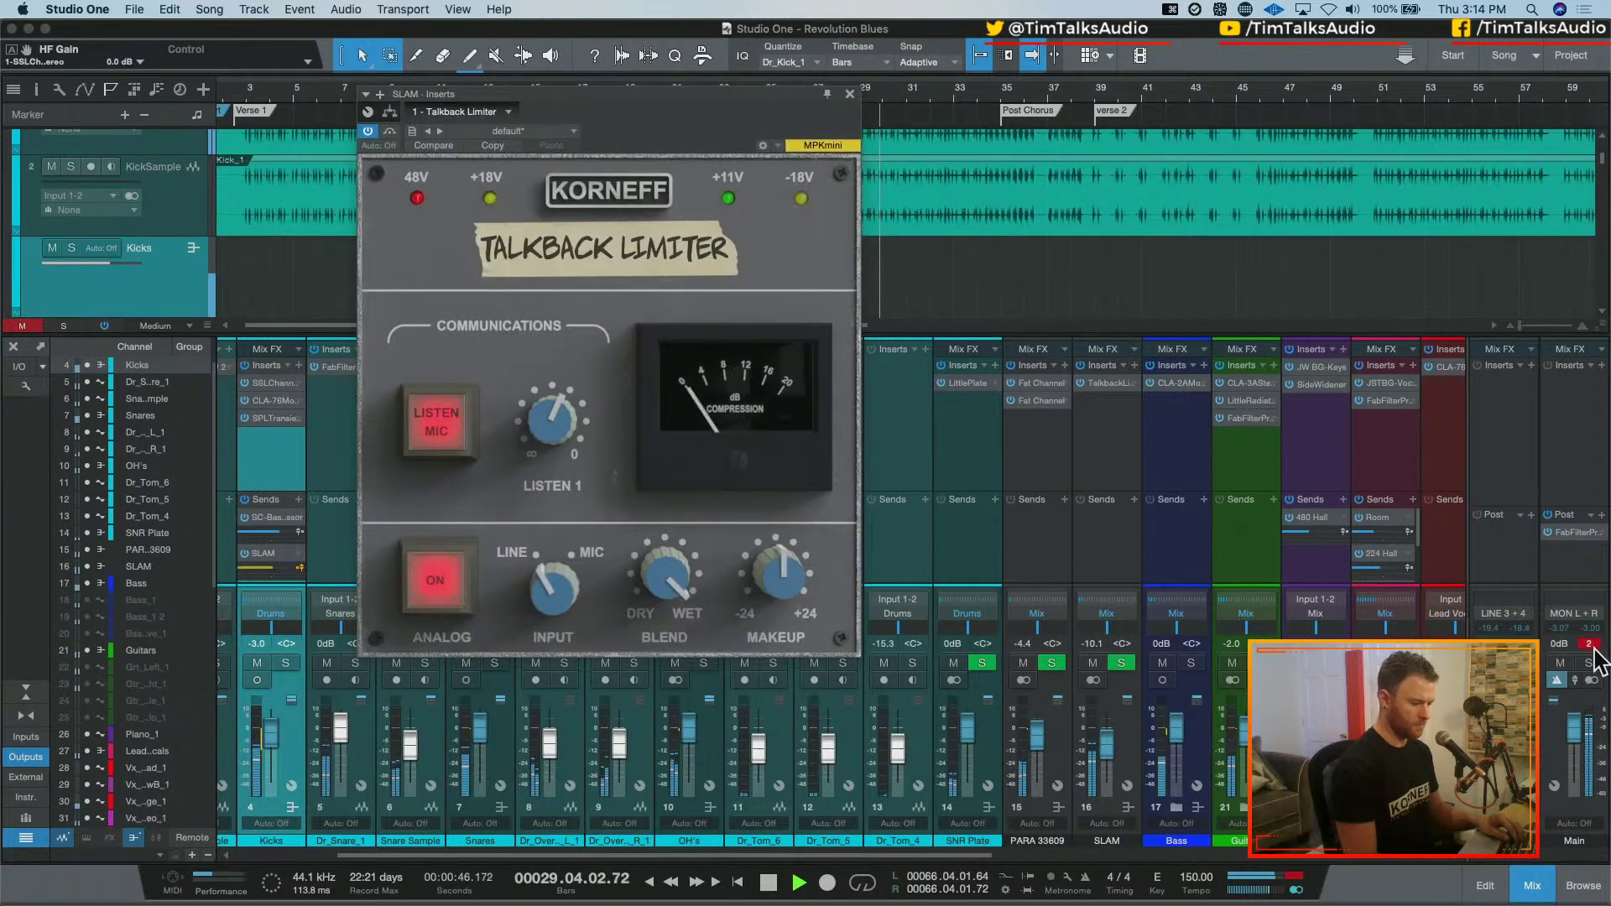
click(850, 94)
key(space)
key(w)
key(w)
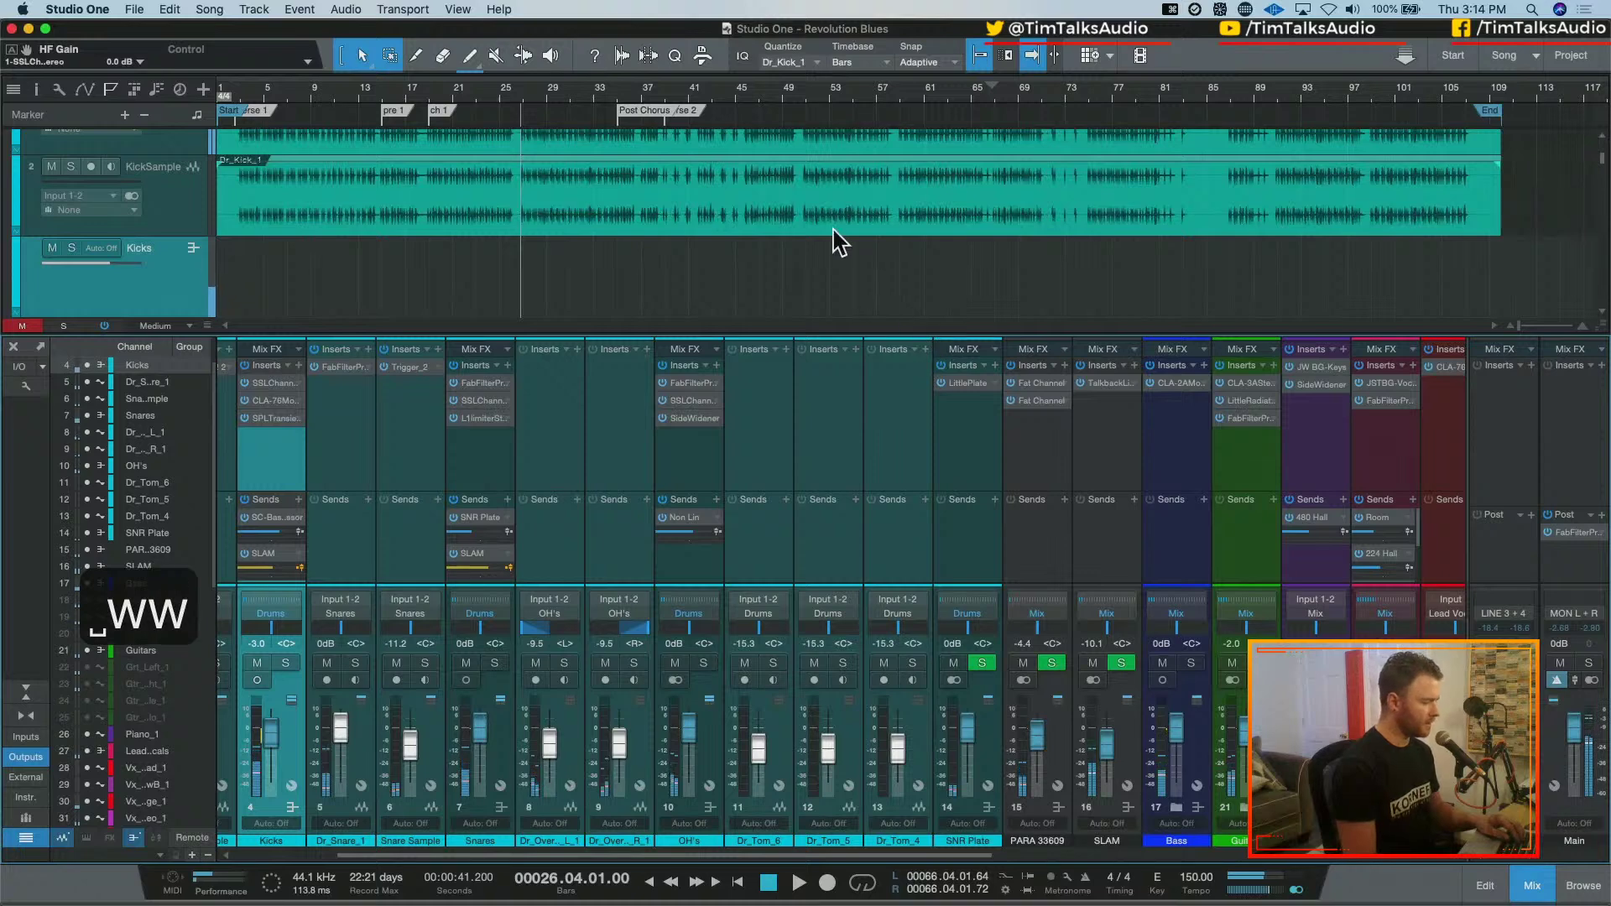
click(433, 94)
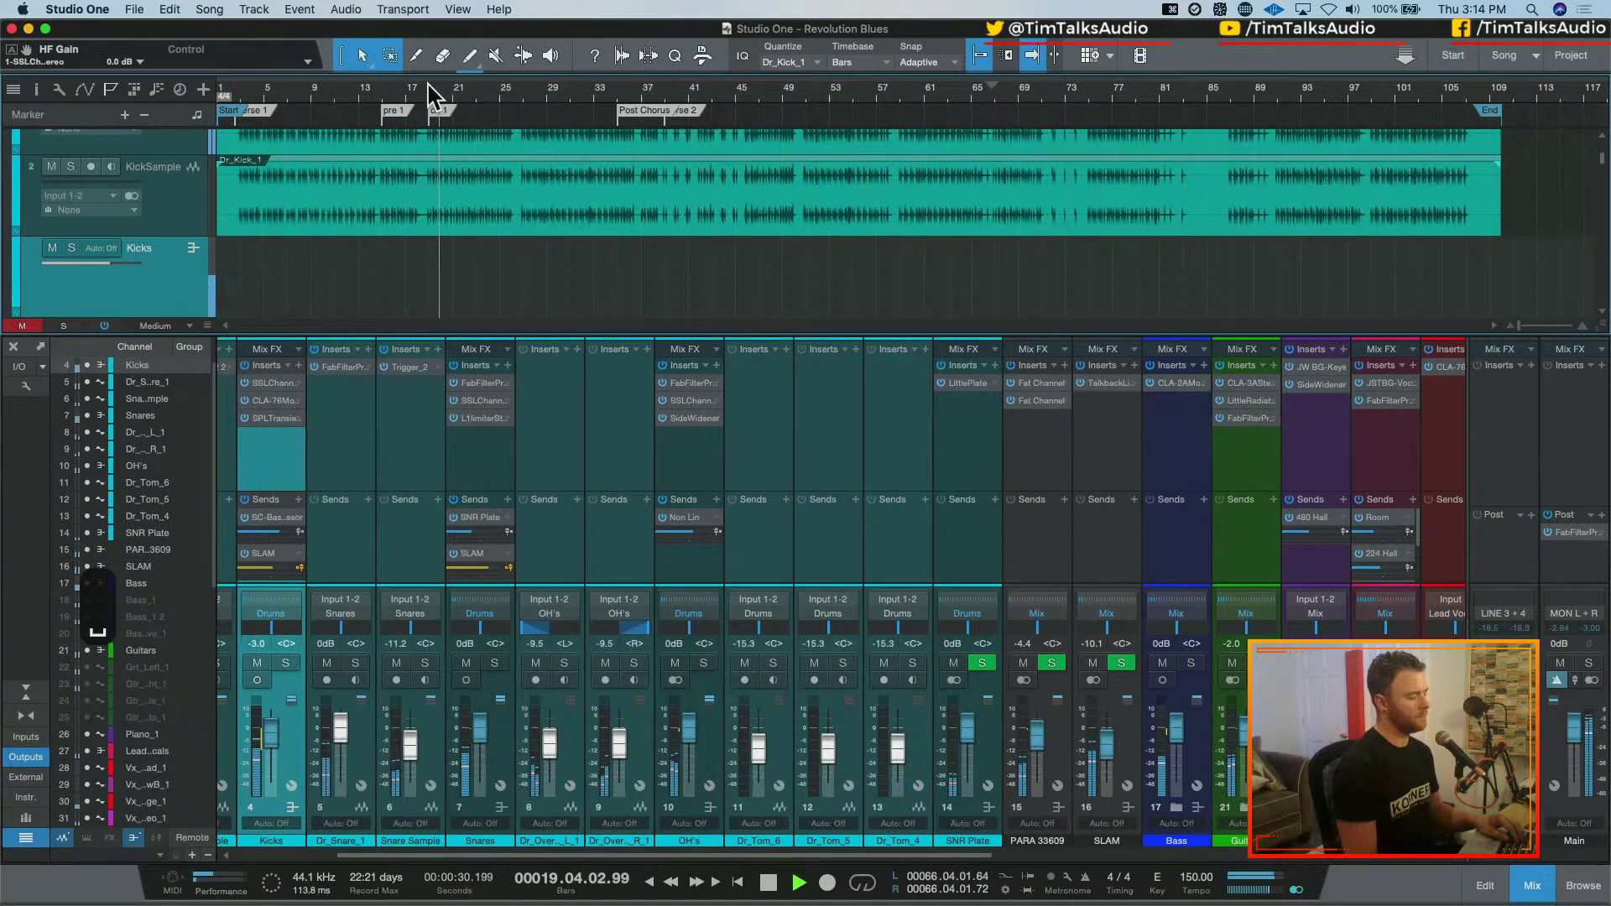
Try the Kicks bus's SSL HF gain at 2 dB and settle it at 1 dB during playback
click(265, 384)
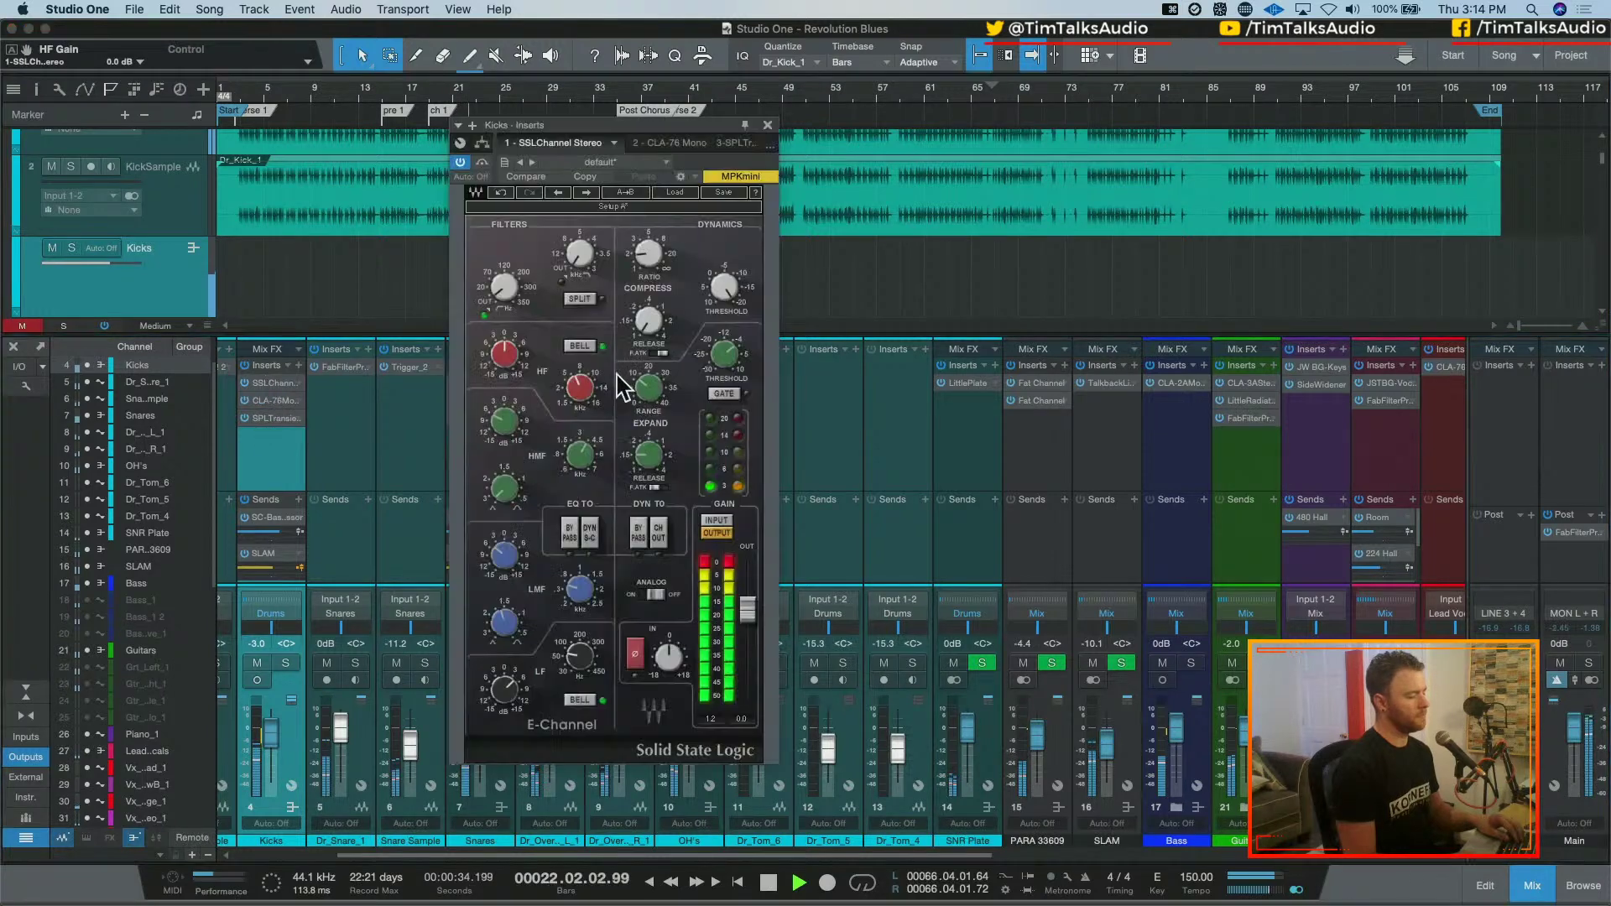
text(2)
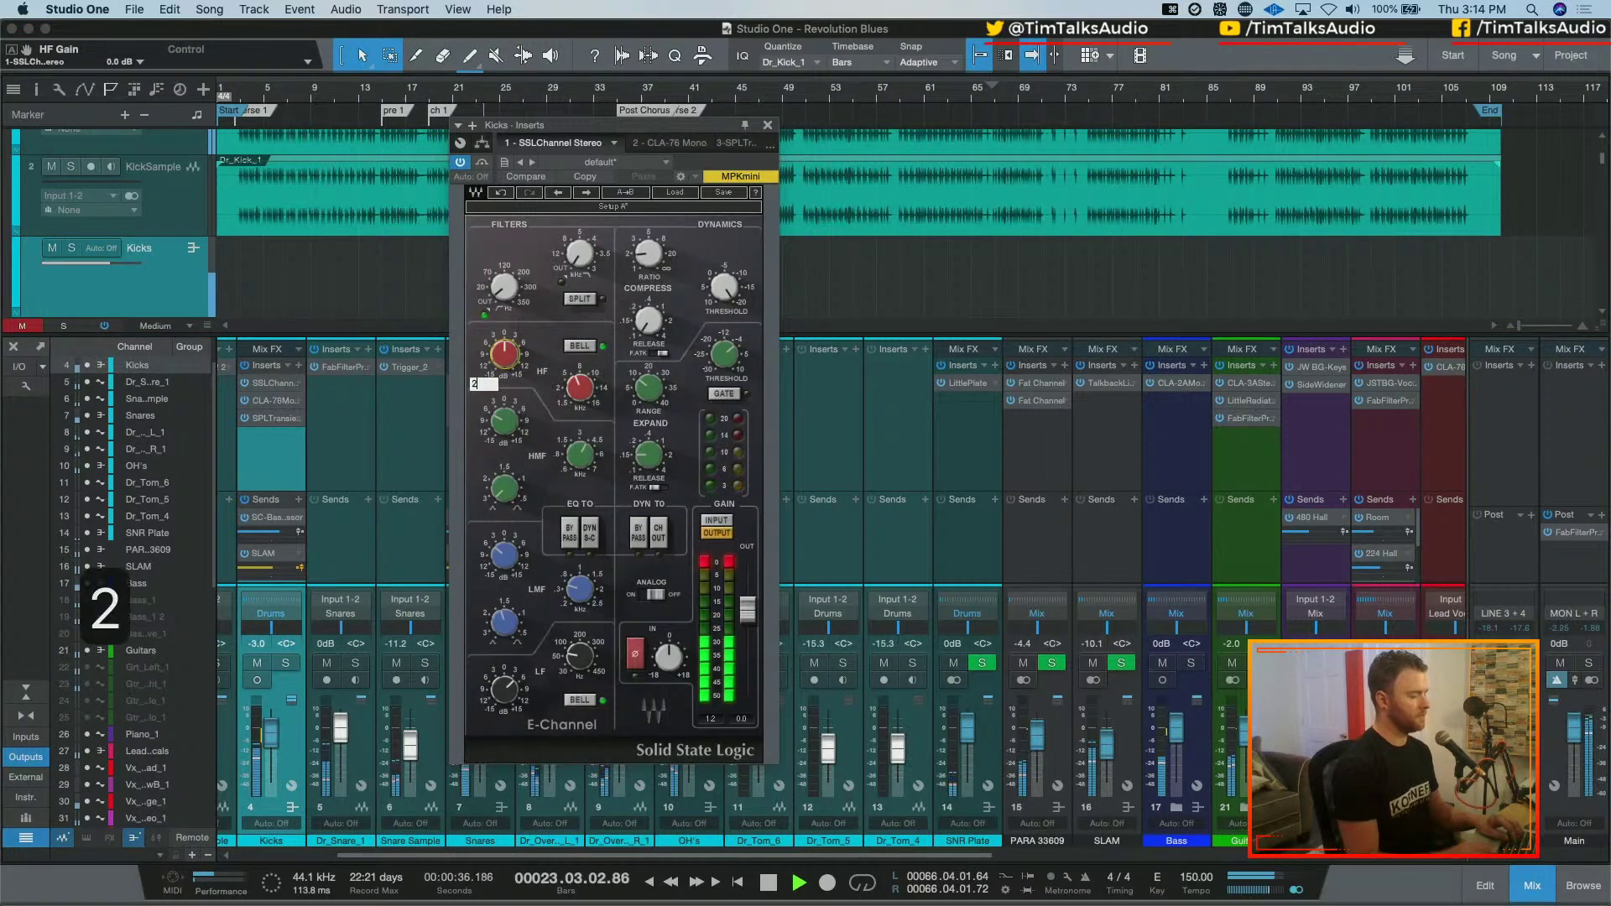
key(Return)
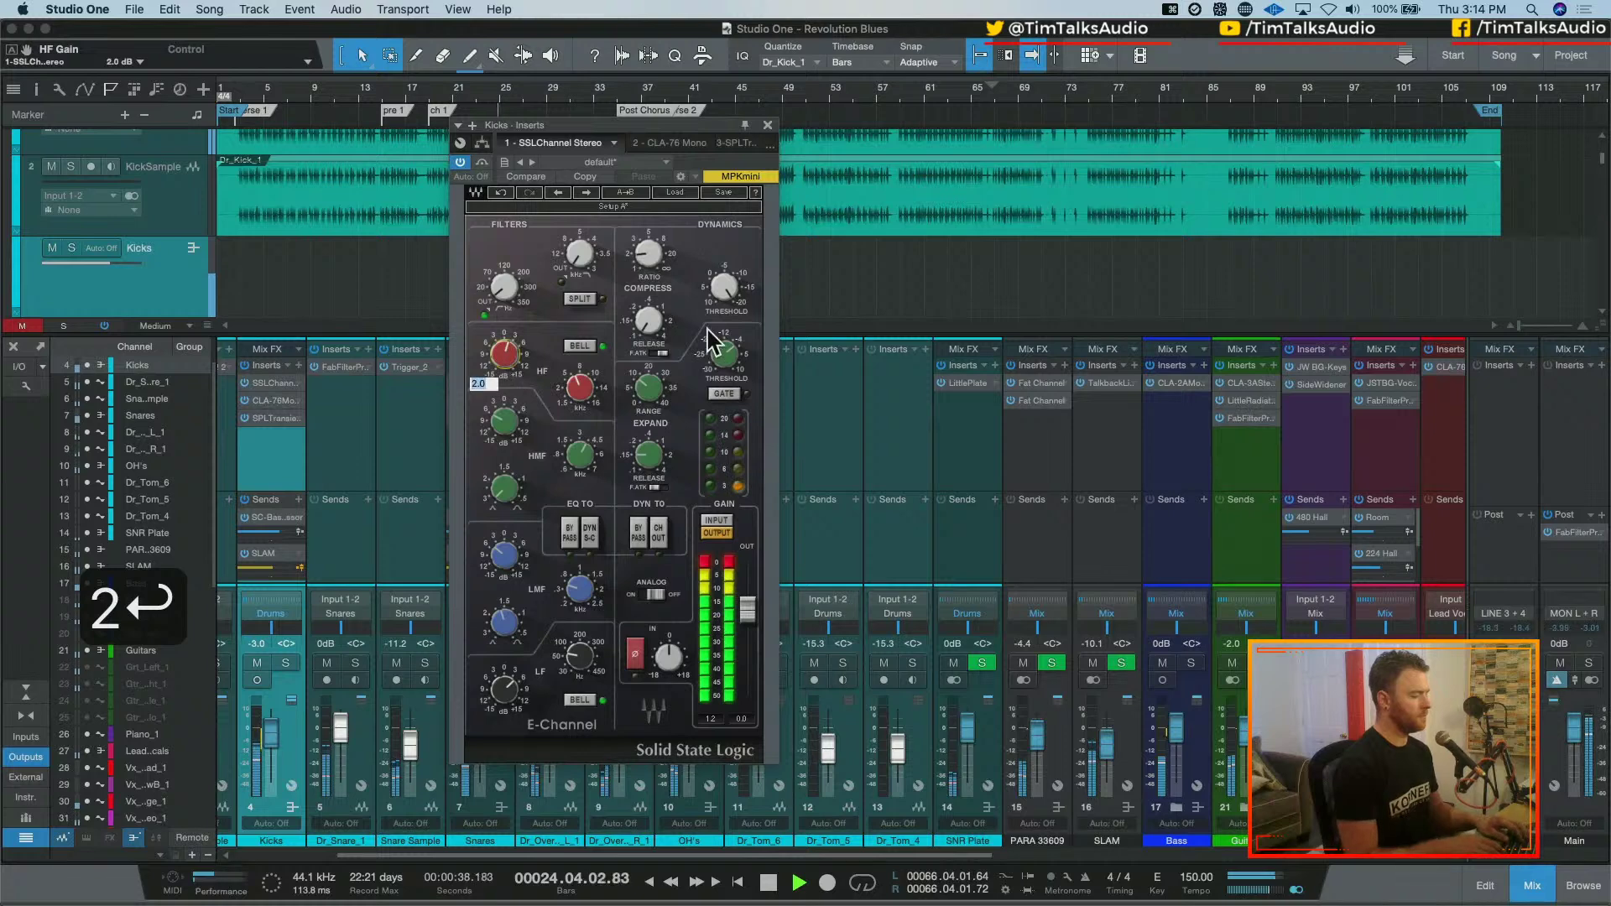
text(1)
key(Return)
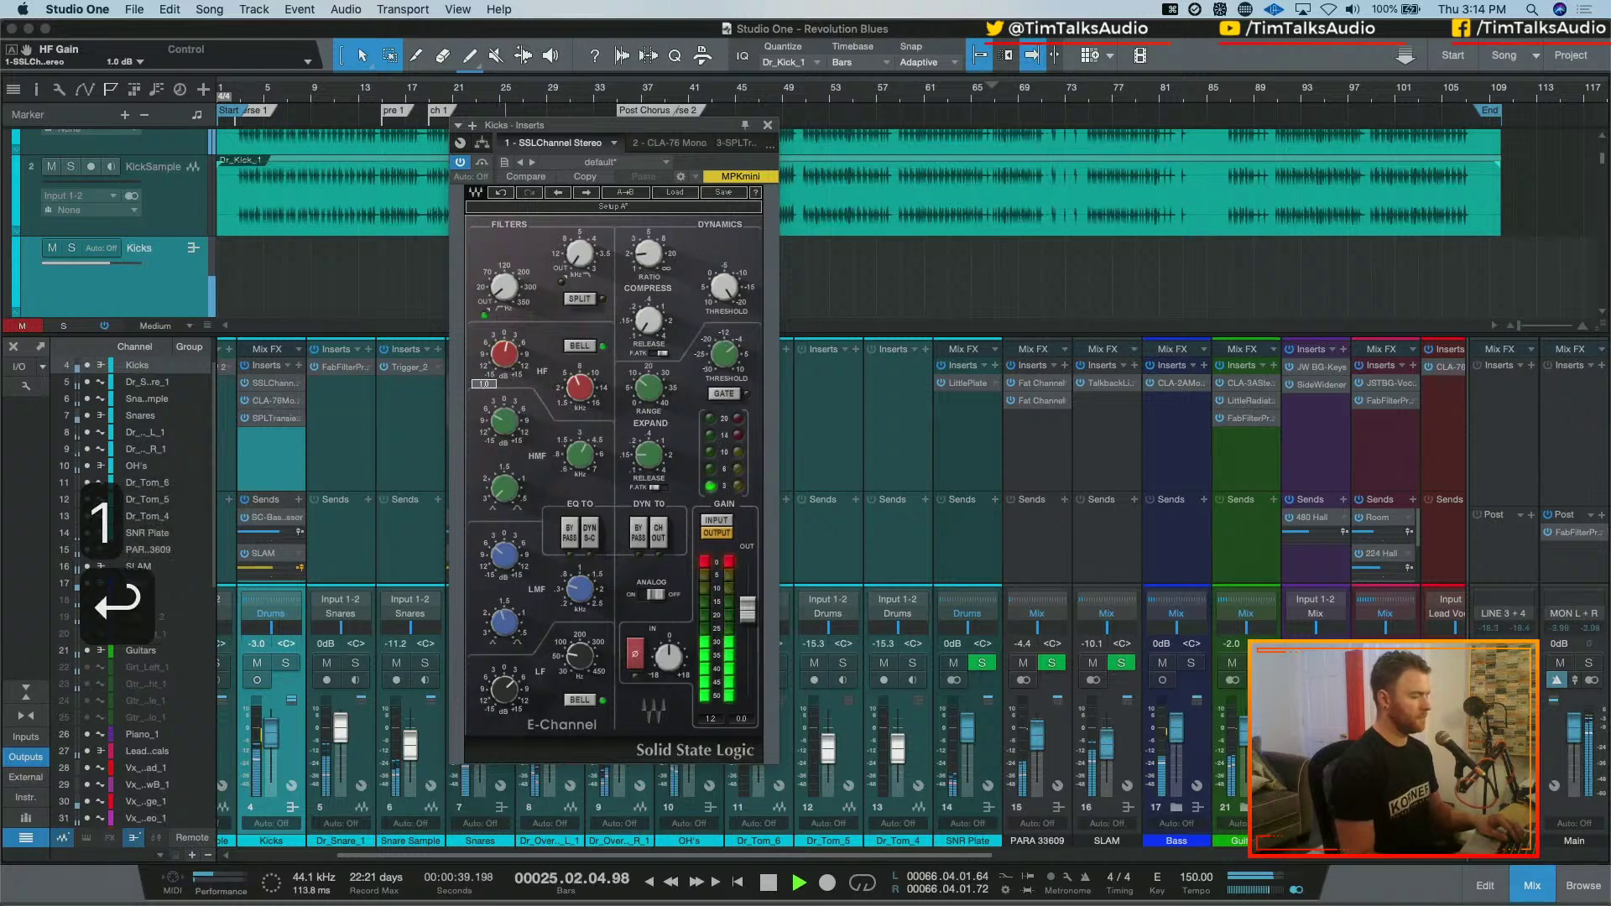
click(767, 125)
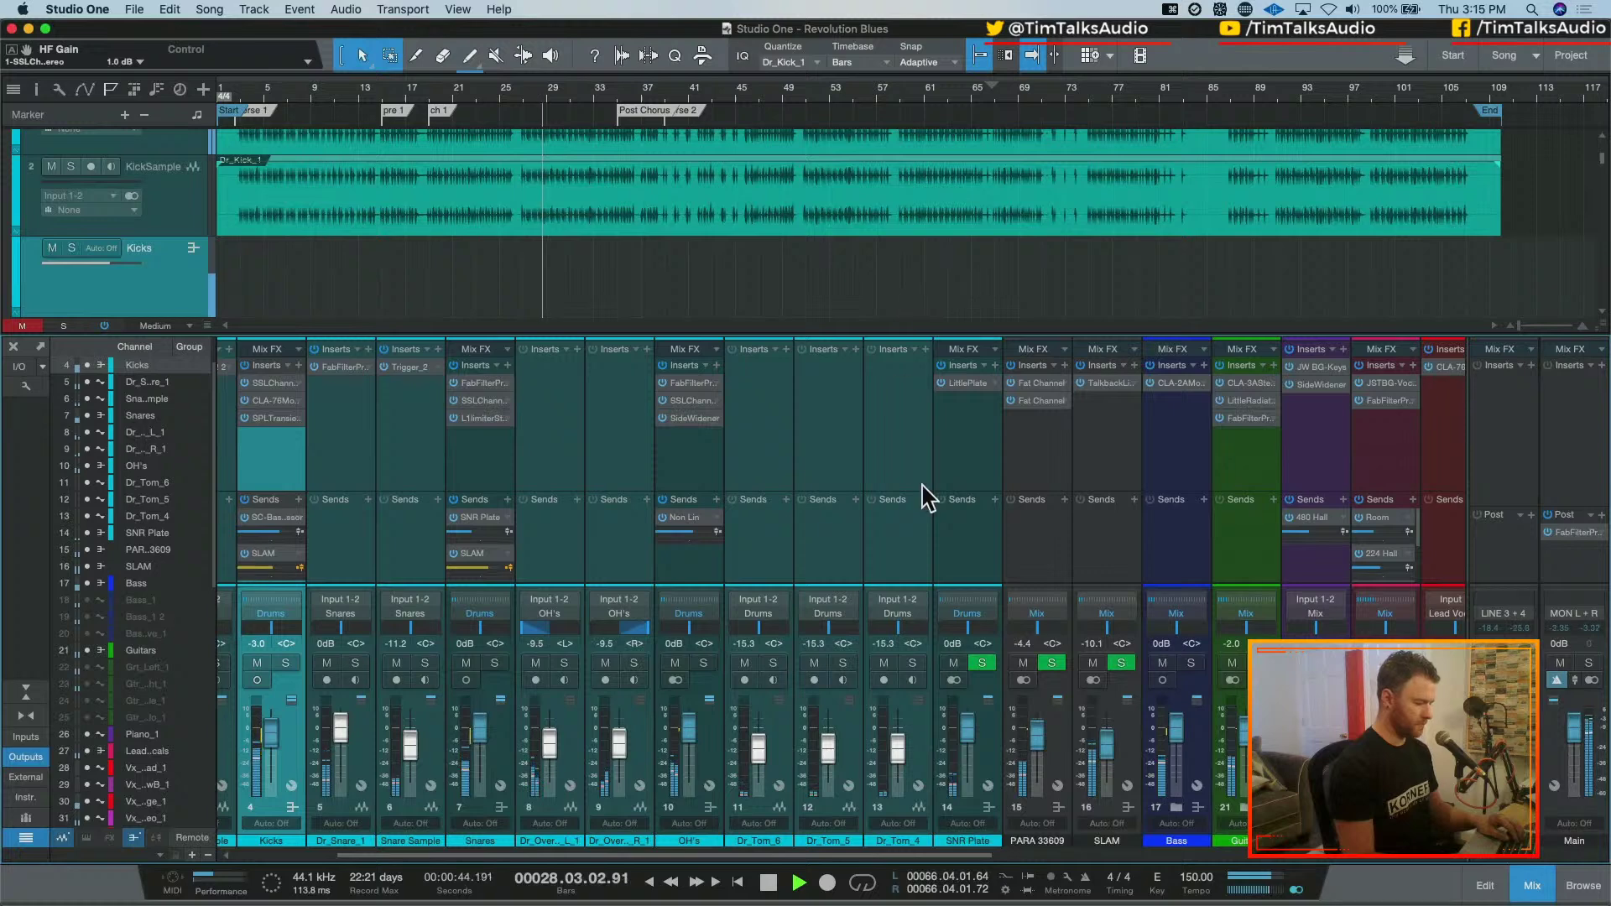
Try the Kicks bus fader at -5 dB, undo the volume change, and stop playback
click(257, 644)
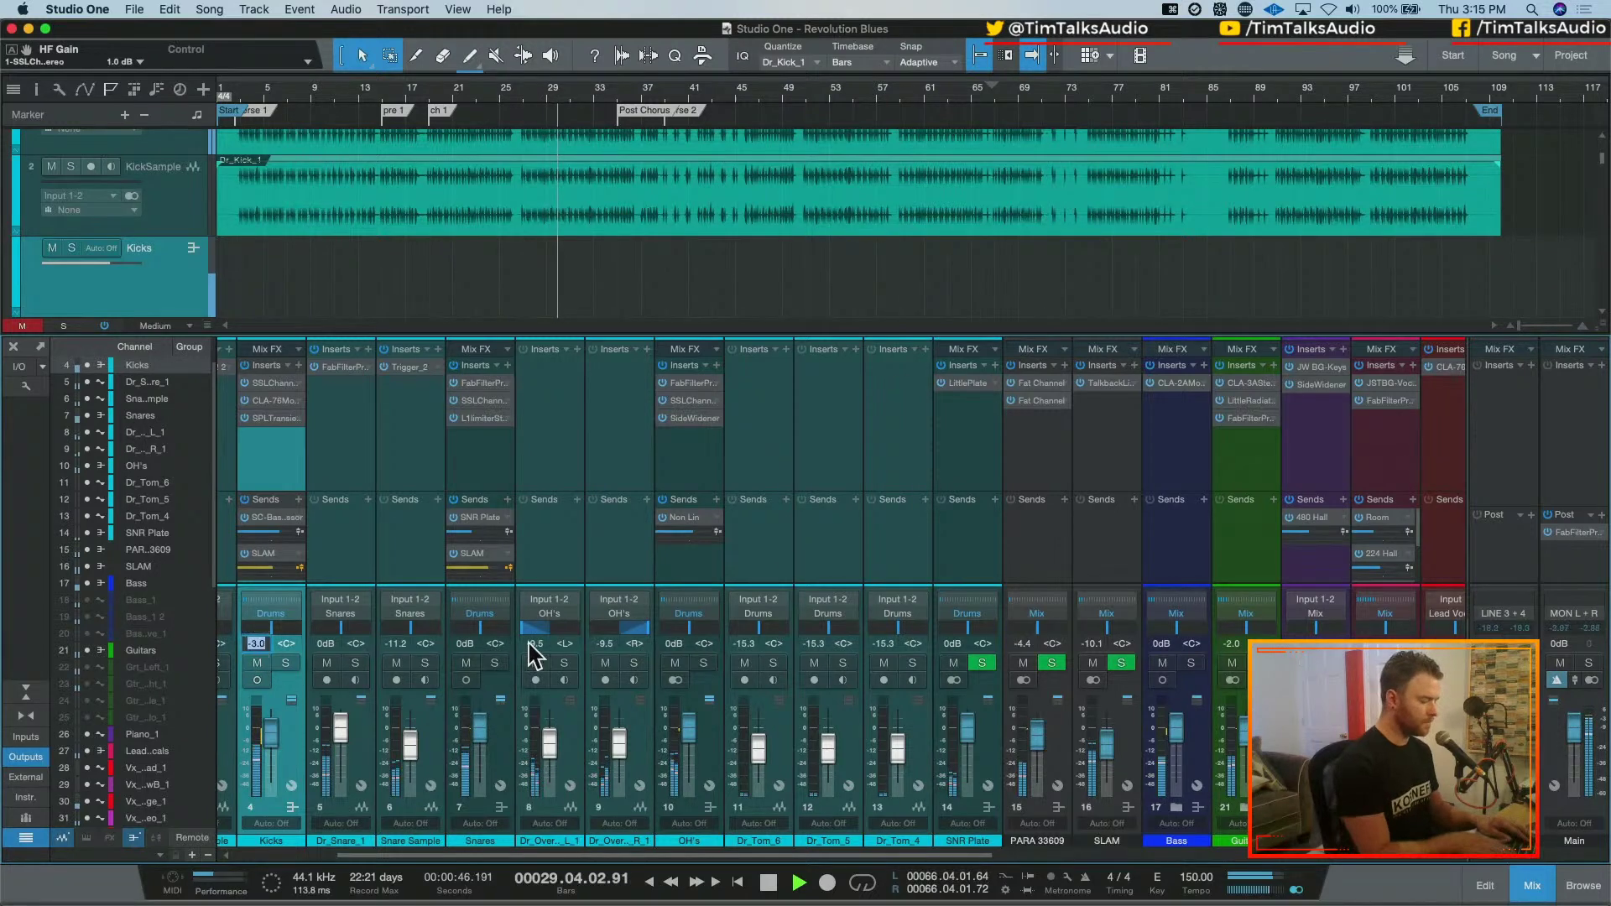
text(-5)
key(Return)
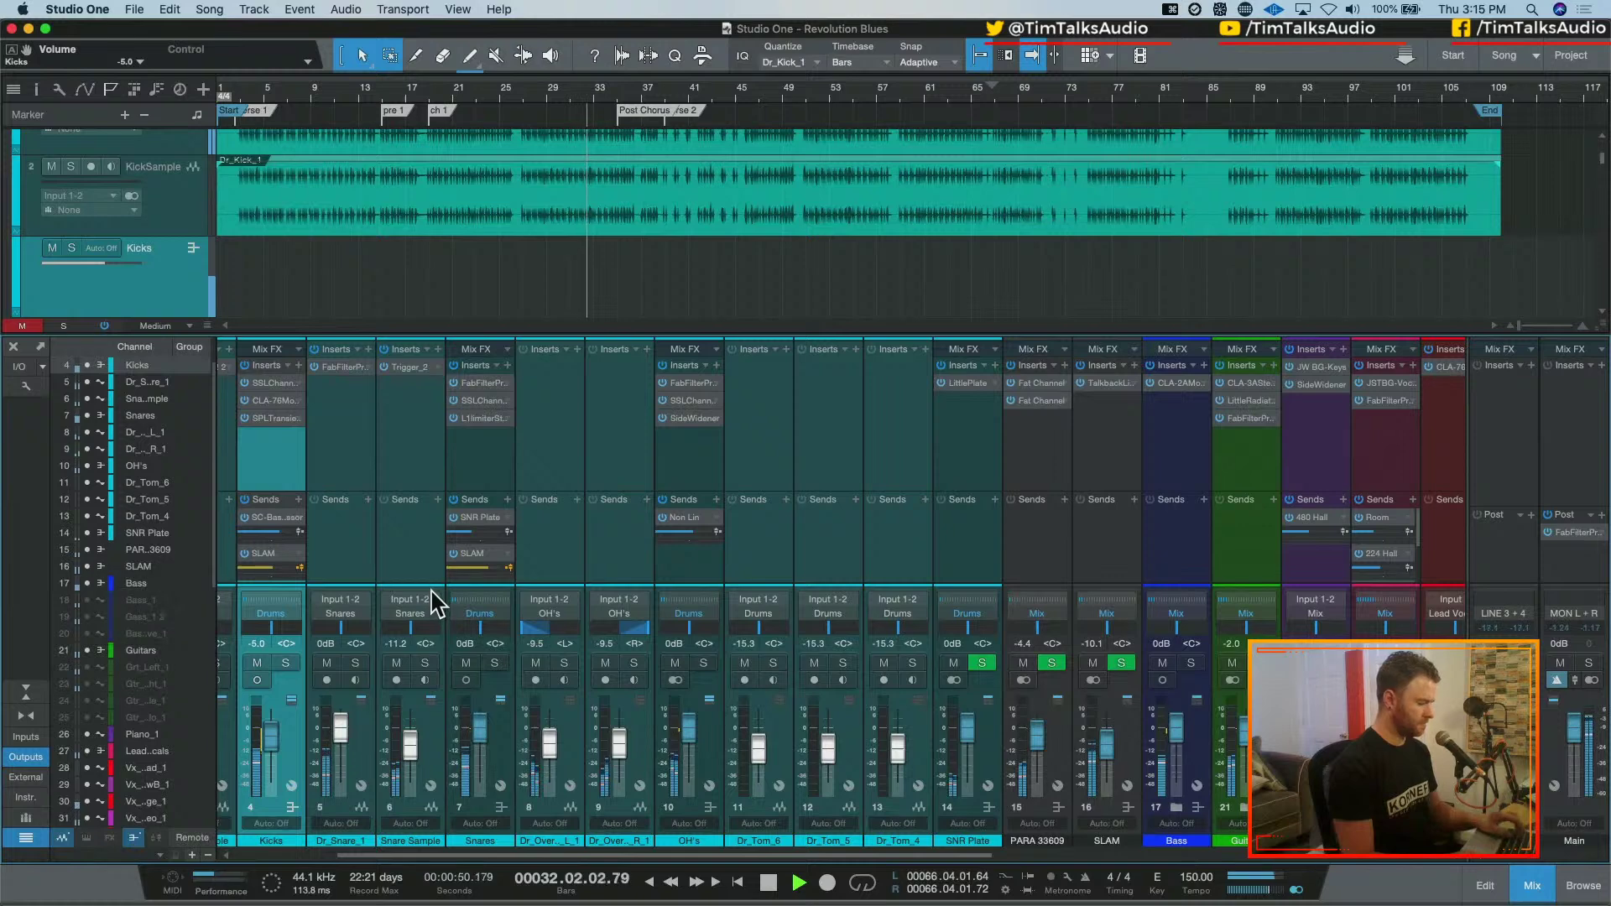
key(super+z)
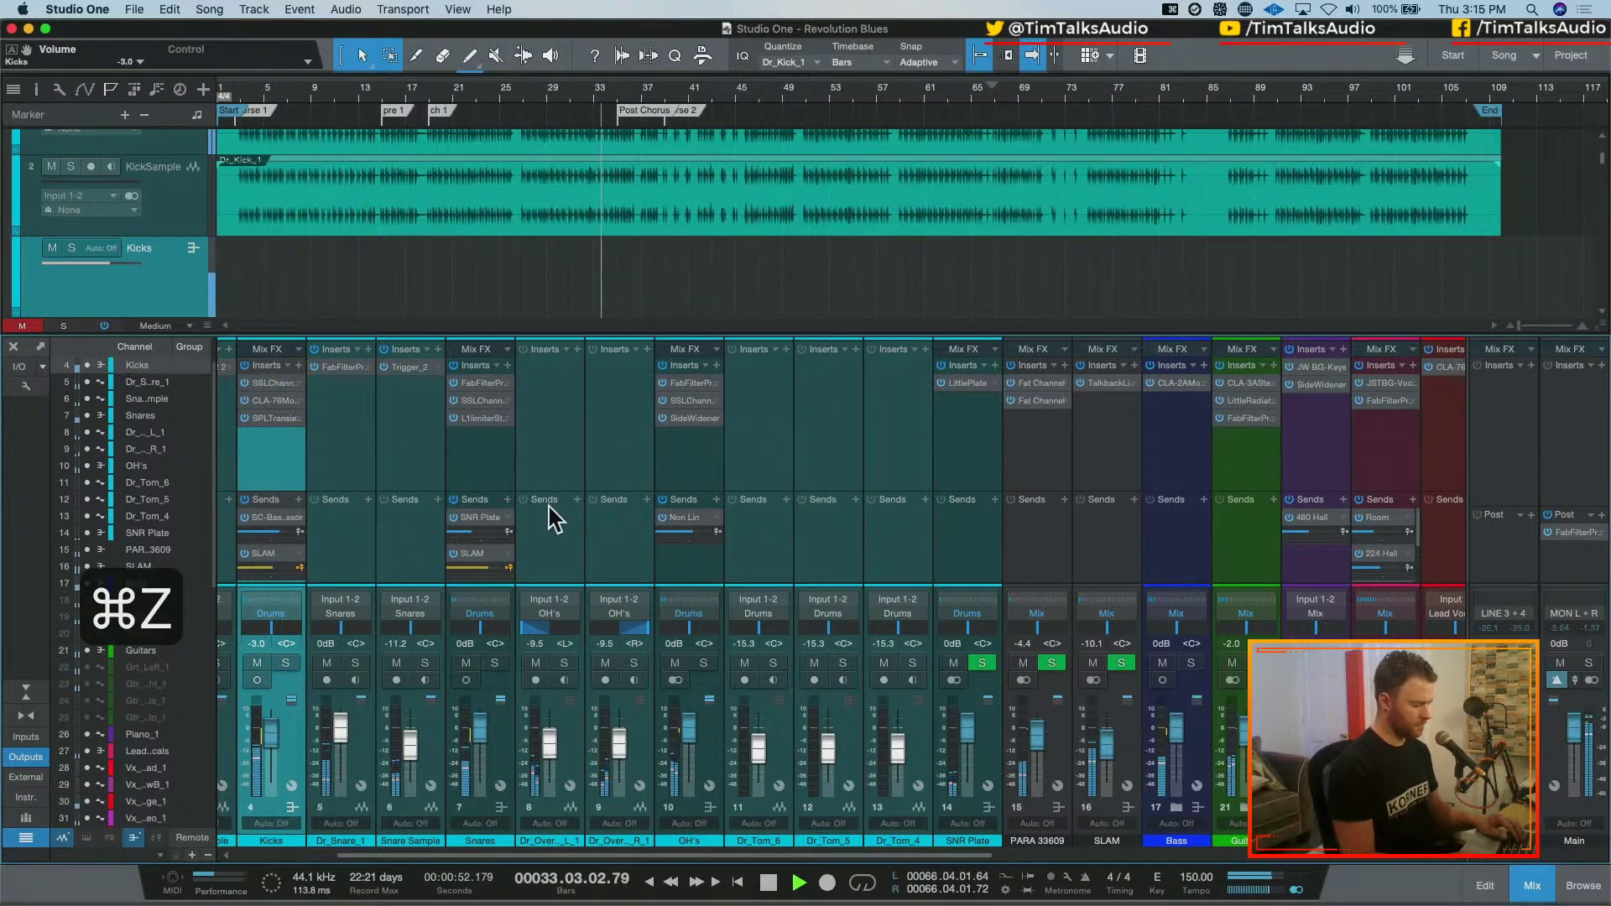
key(space)
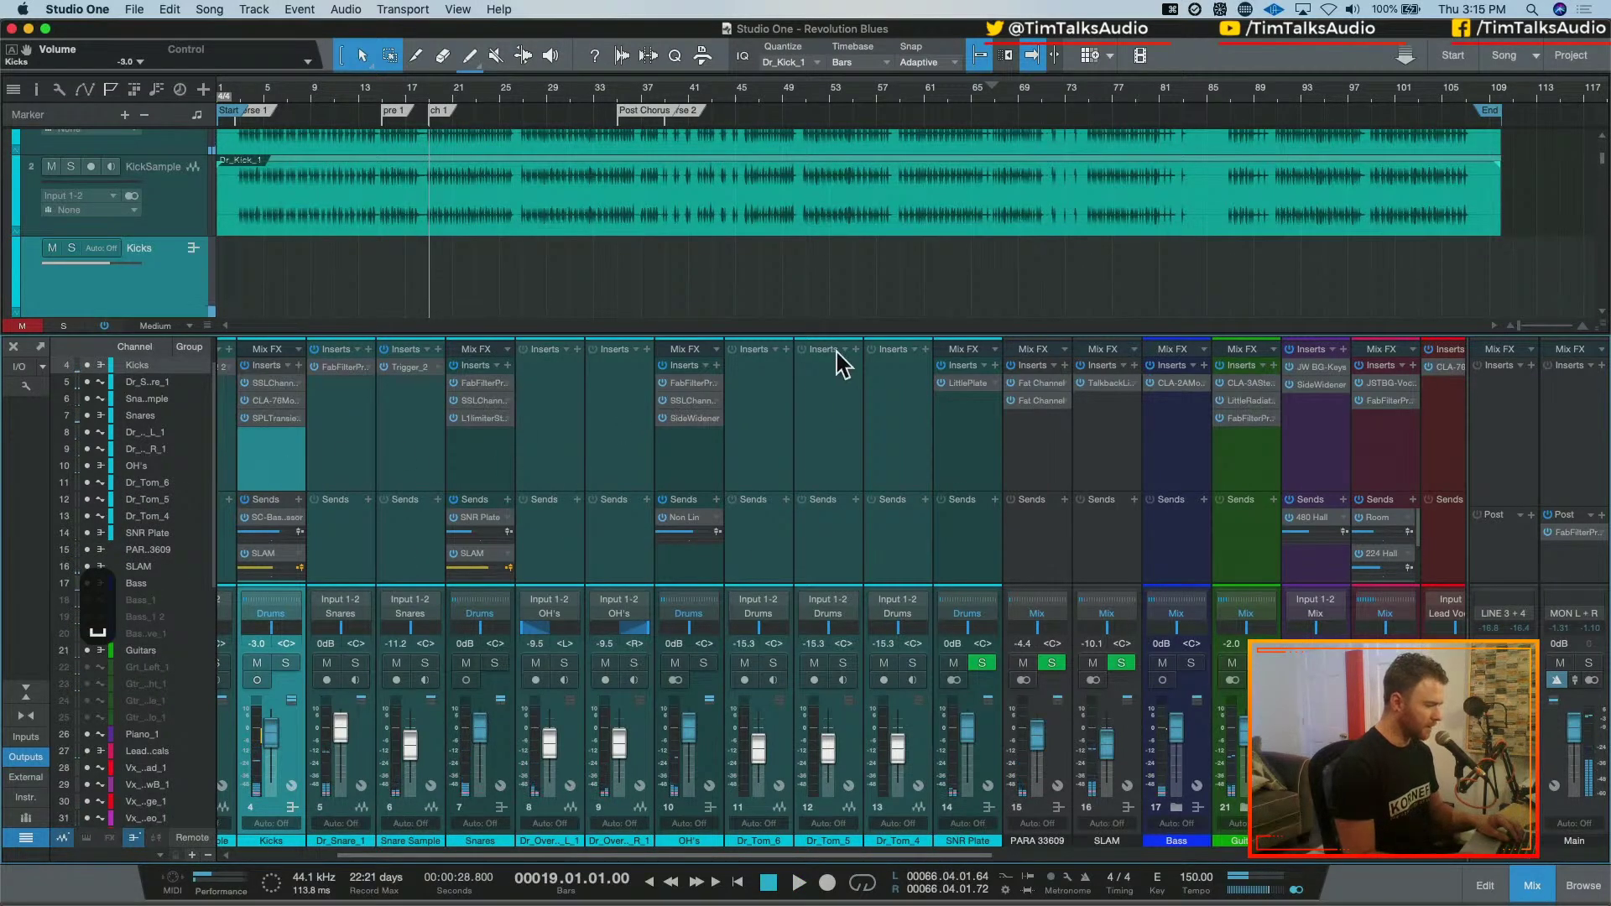
Find the tom tracks in the arrangement and audition the mix from bar 34, just before the Post Chorus
scroll(628, 233, down, 5)
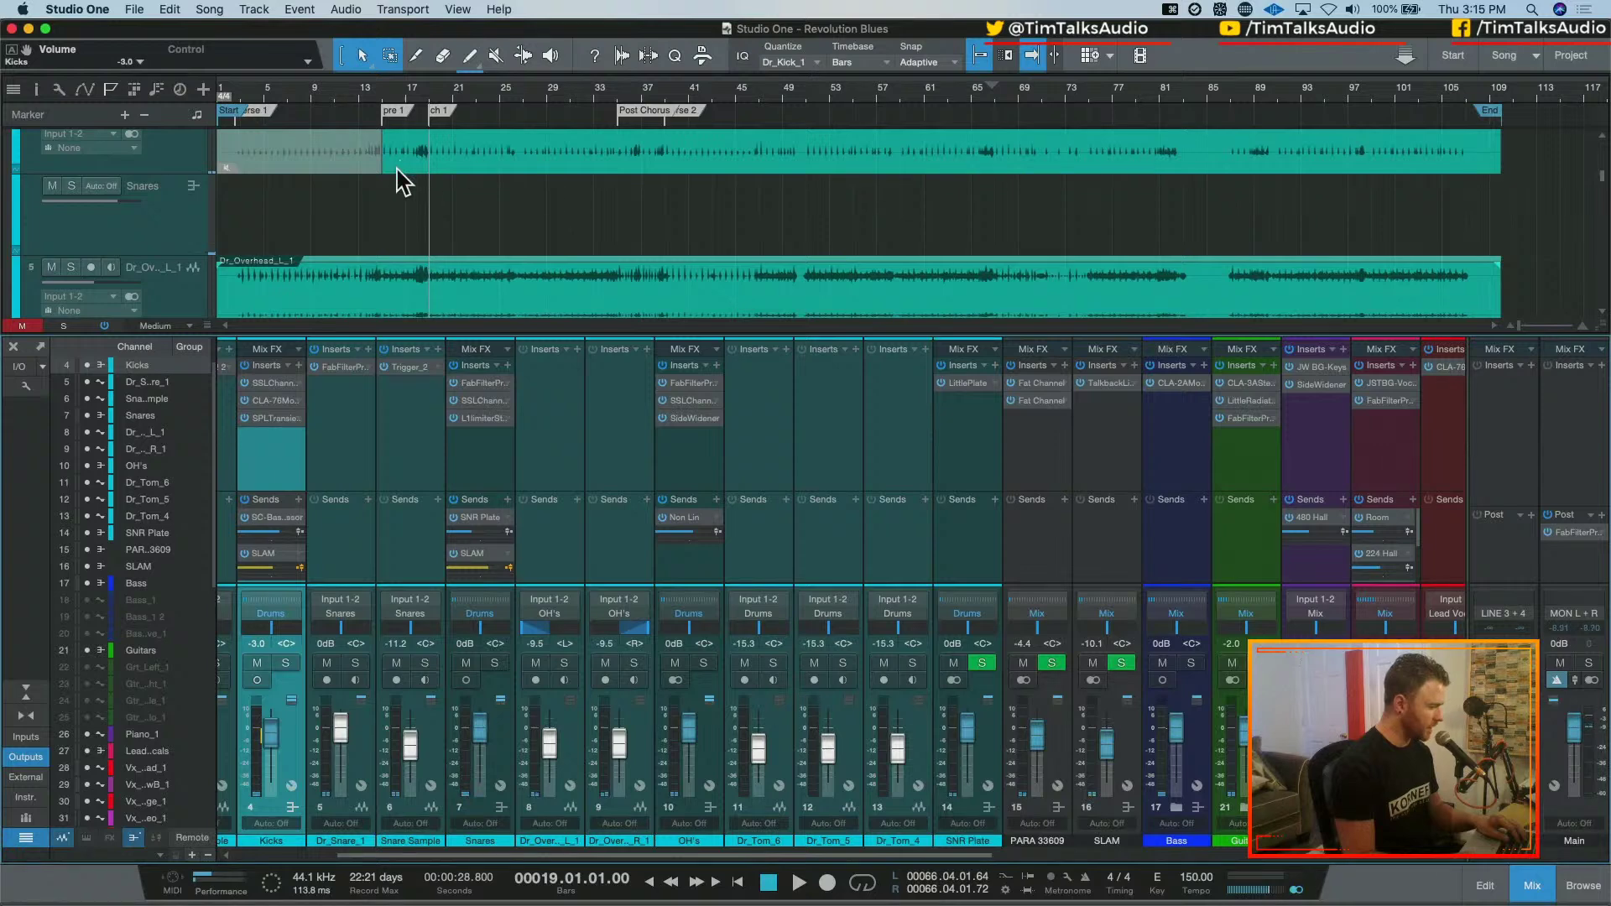
scroll(403, 180, up, 4)
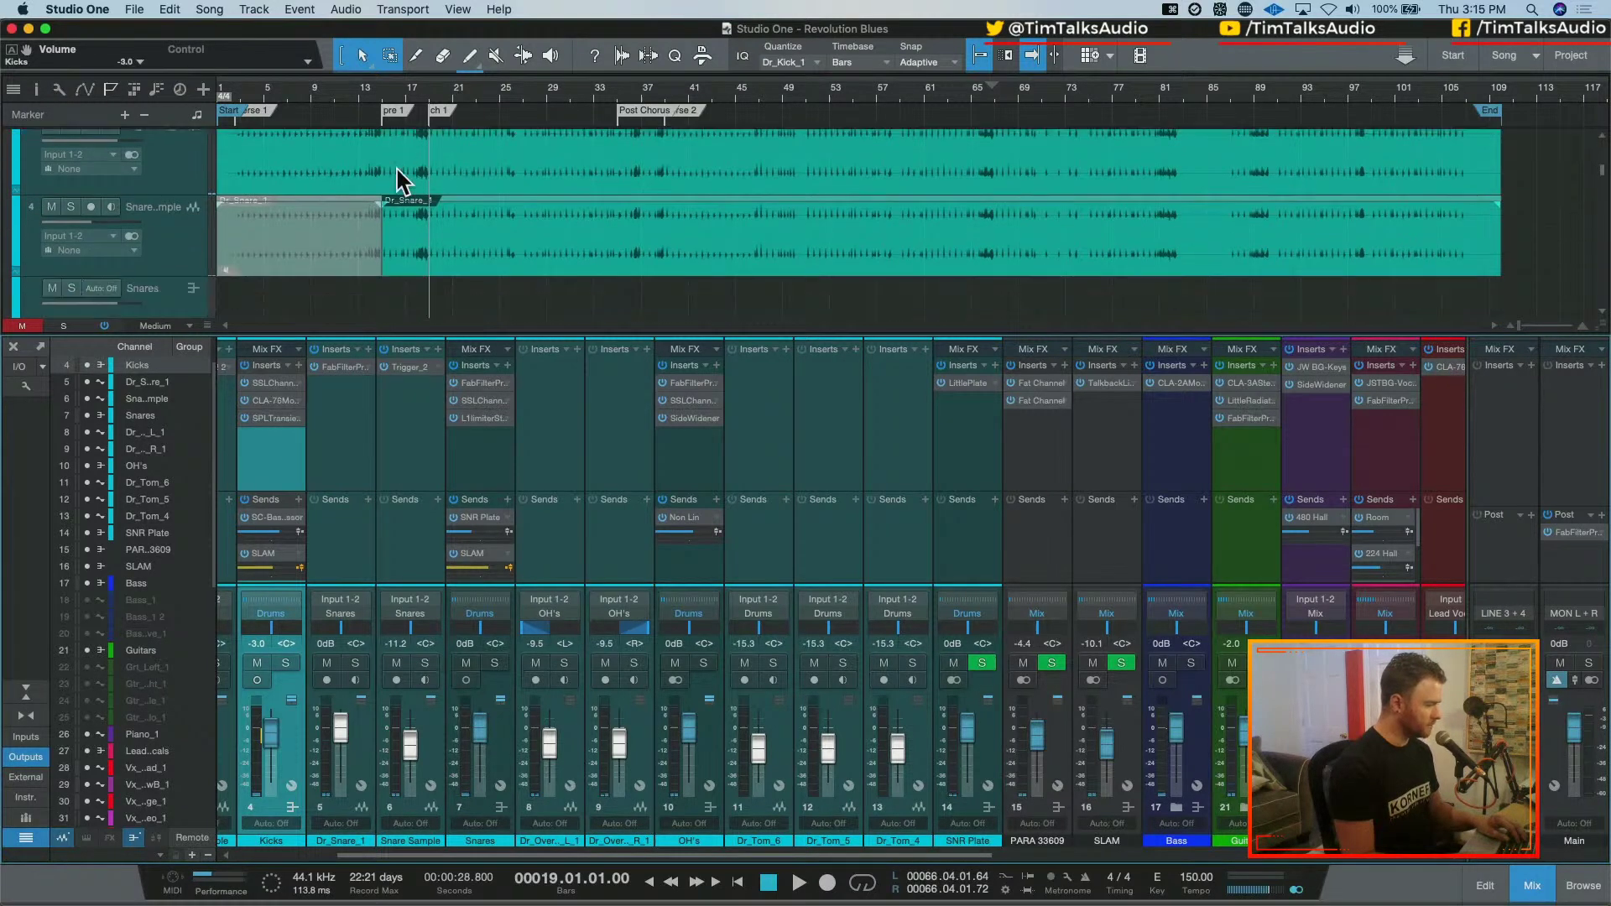
scroll(398, 171, down, 5)
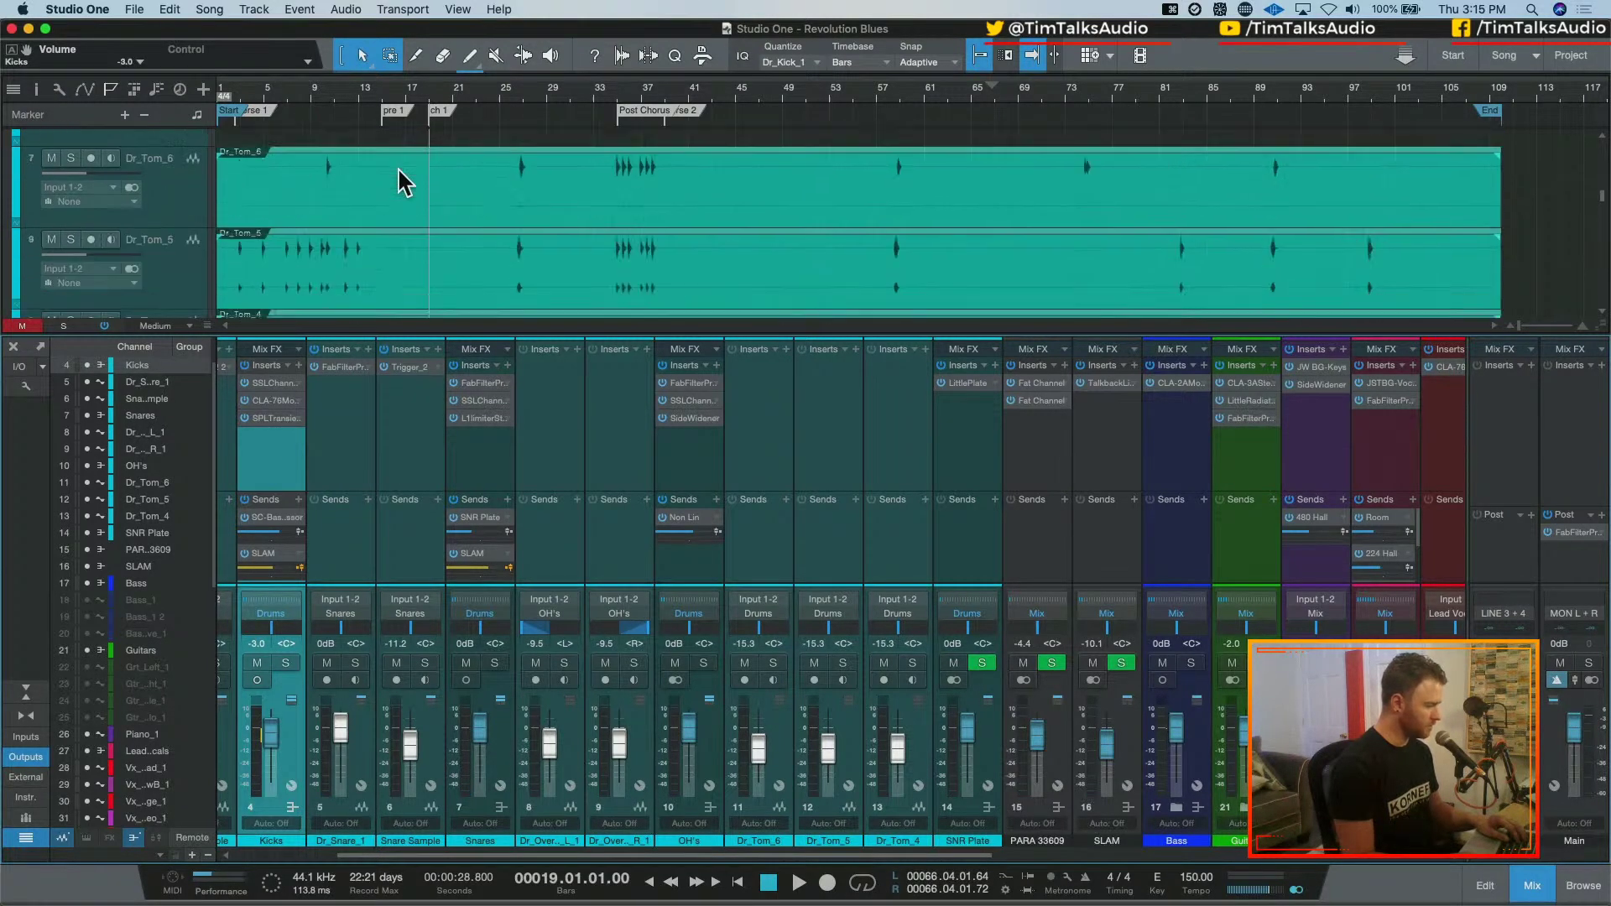
key(e)
key(e)
click(617, 101)
key(w)
key(w)
key(w)
scroll(721, 198, up, 1)
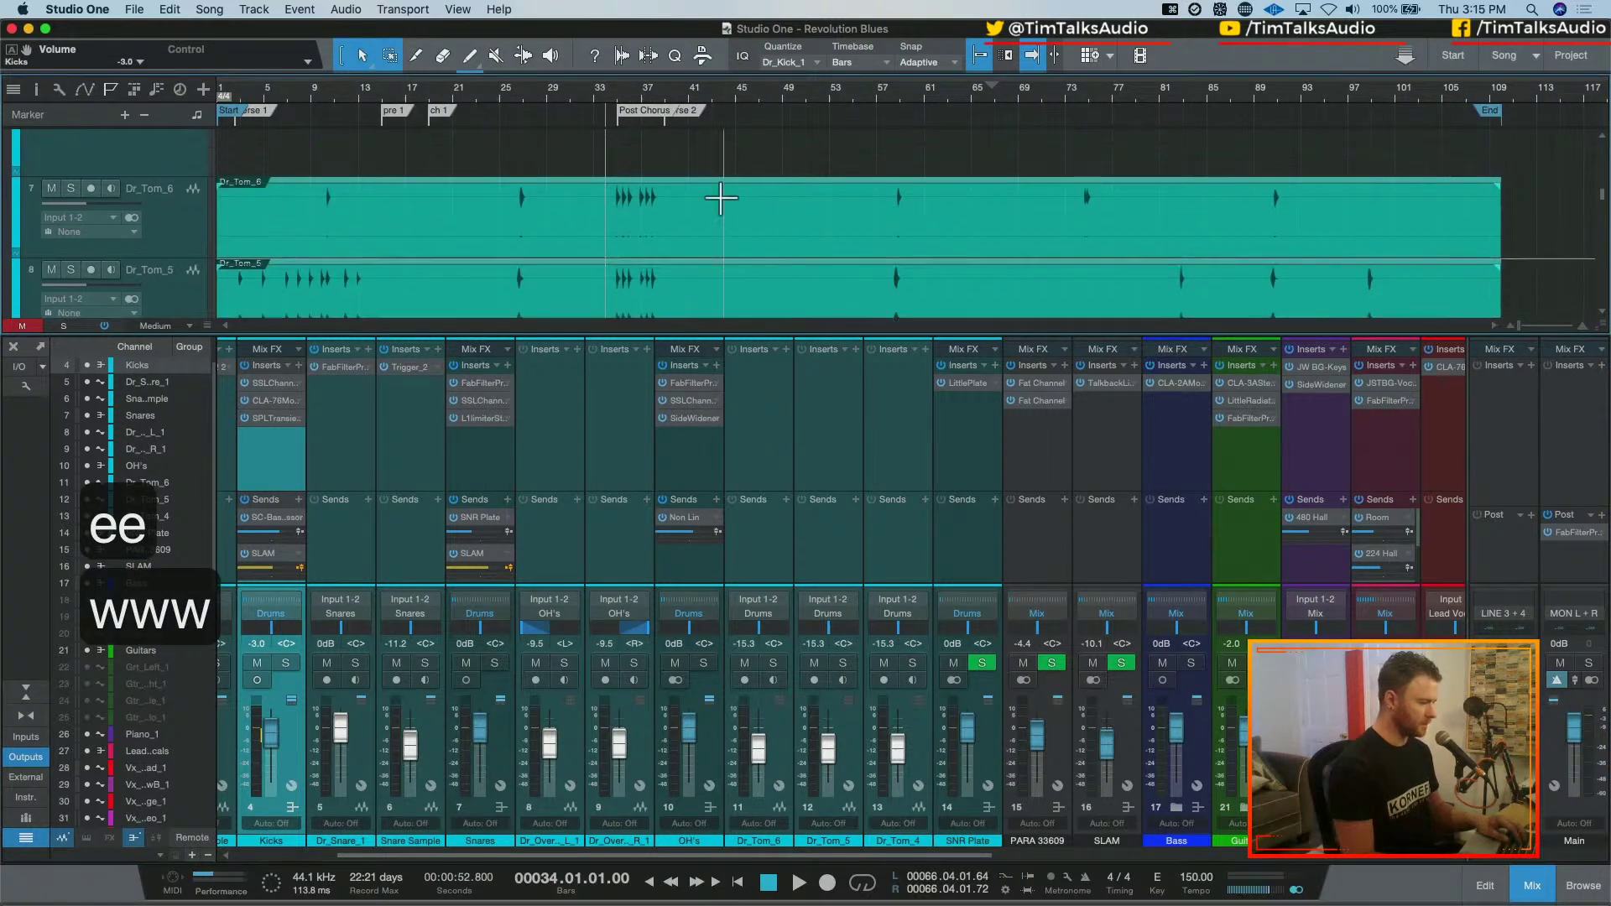
scroll(720, 202, down, 1)
key(e)
key(space)
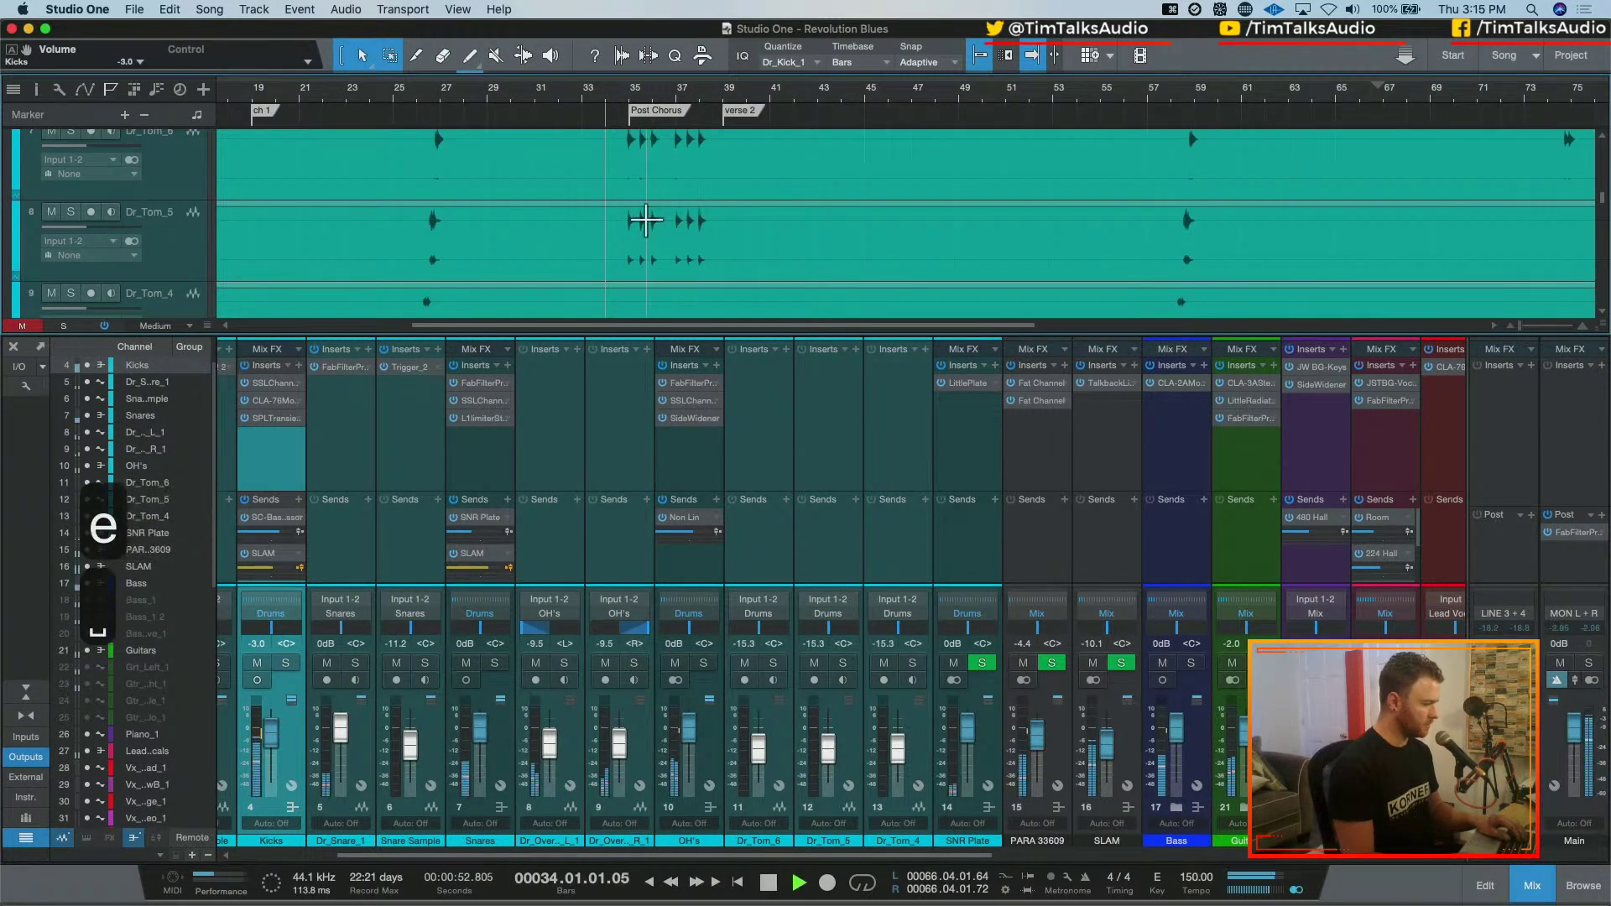
key(space)
key(shift+n)
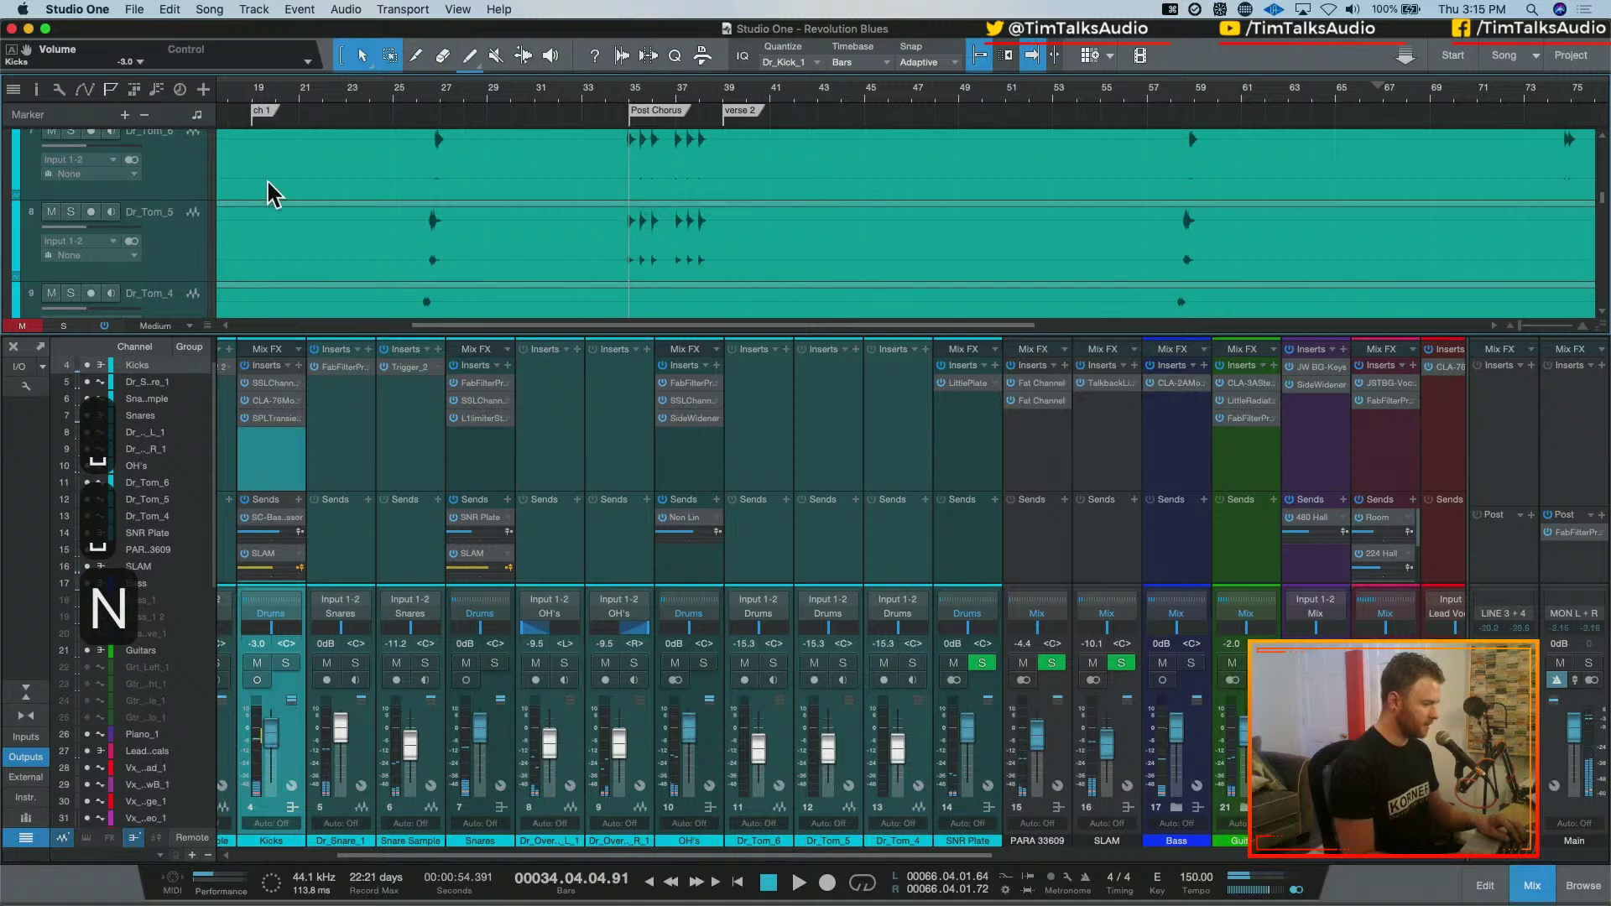
Move the playback start to bar 34, beat 3 and replay the first Post Chorus tom hits
click(626, 107)
key(e)
key(e)
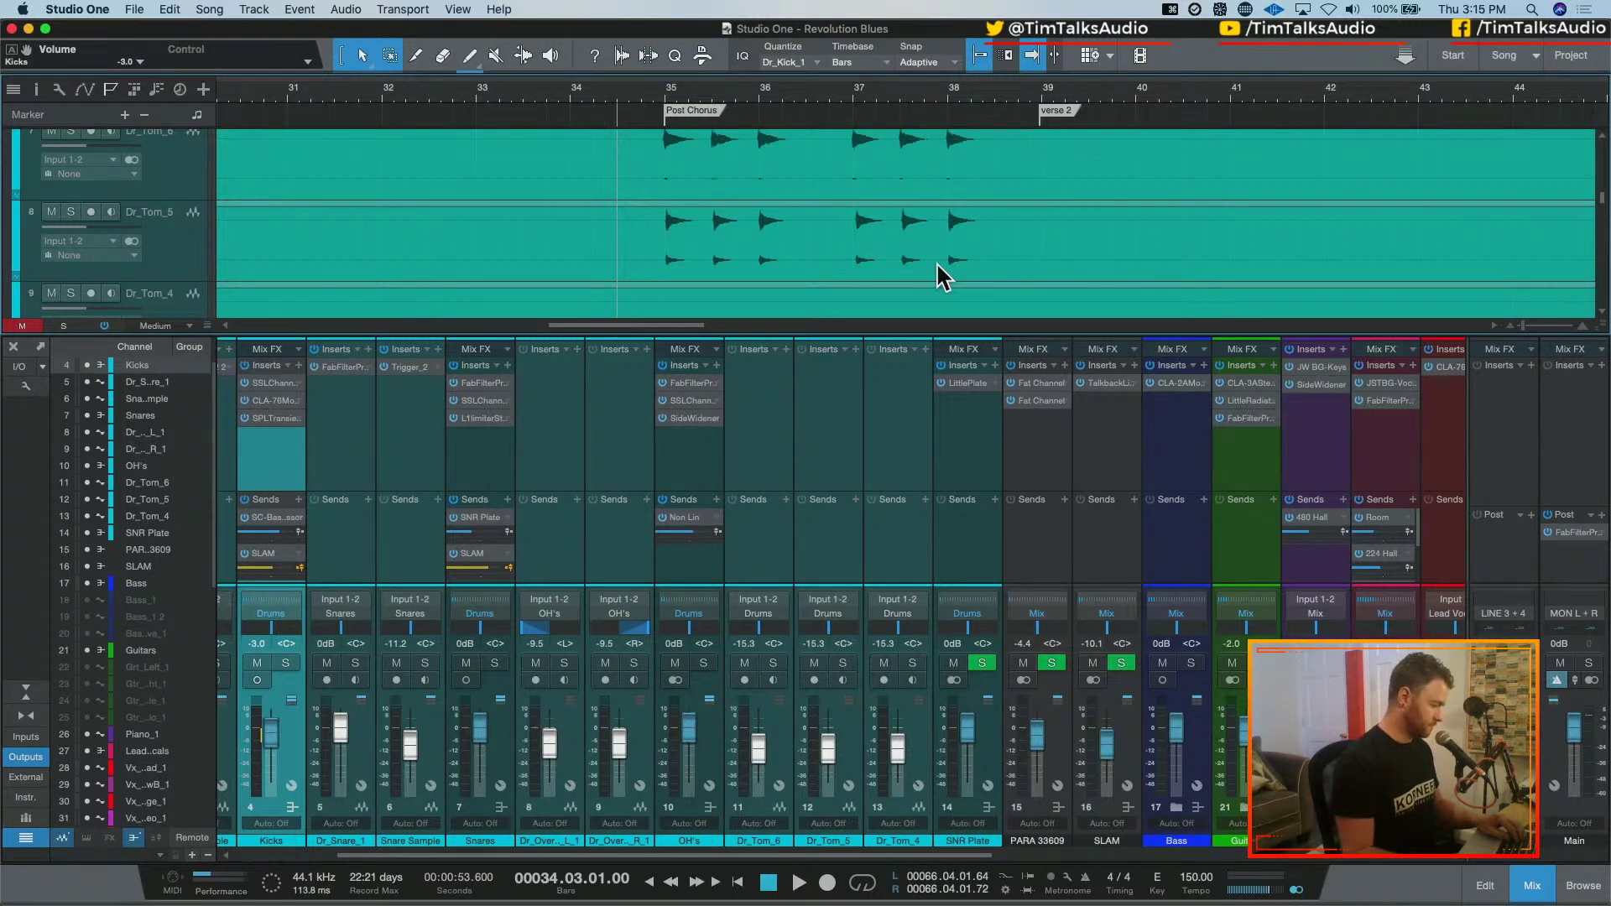
key(space)
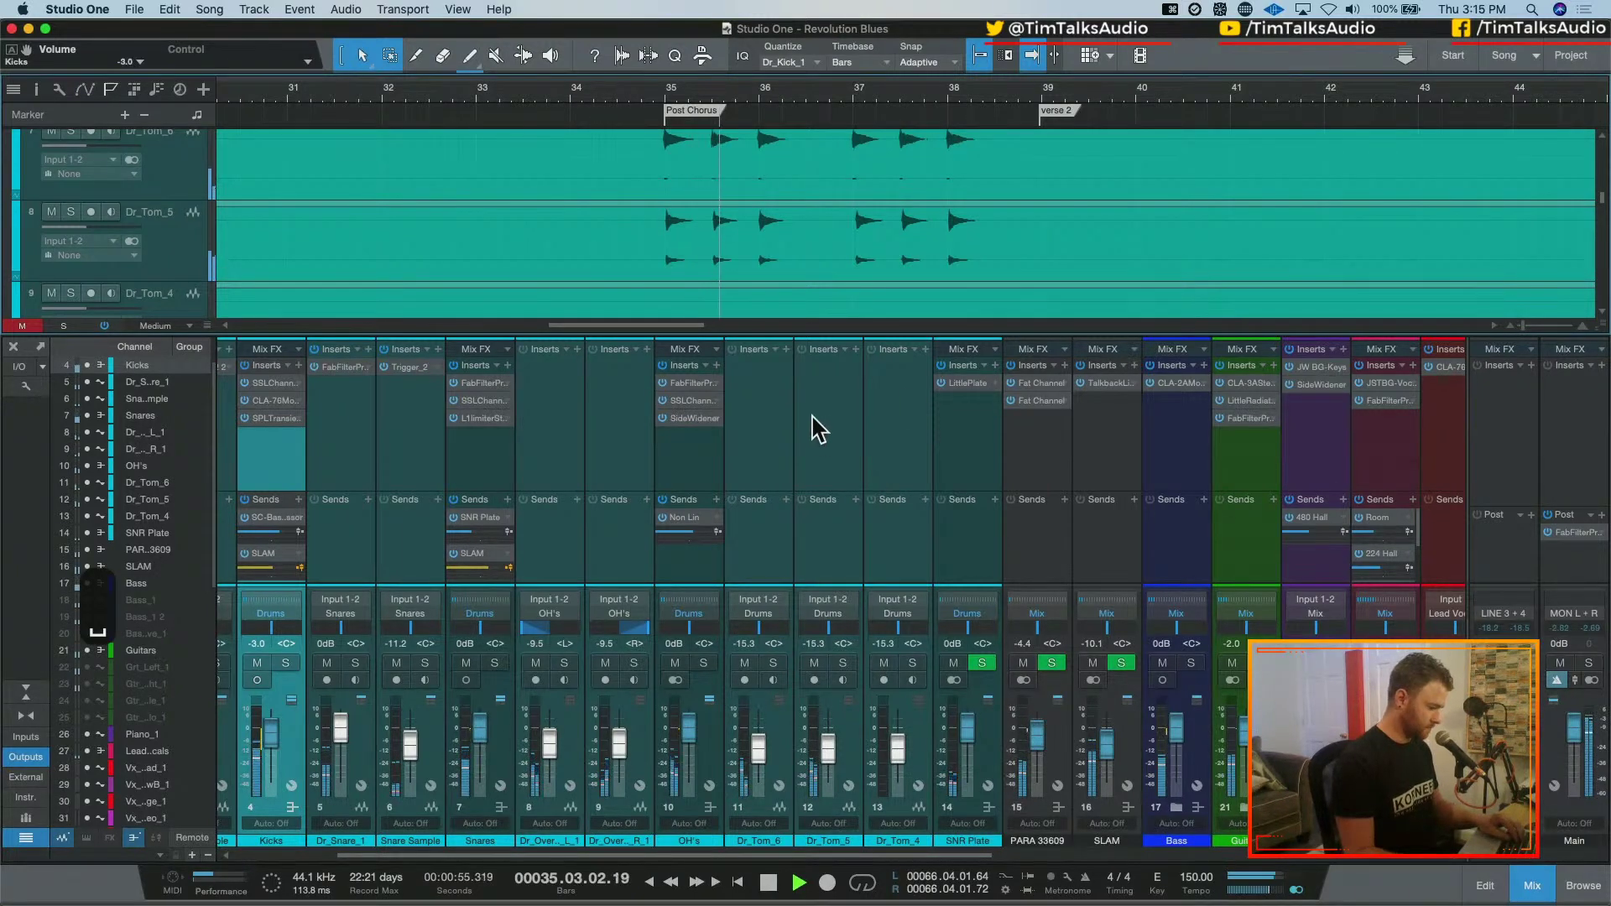
key(space)
Select the Dr_Tom_5 and Dr_Tom_6 channels together and raise their faders to -9.5 dB
click(806, 737)
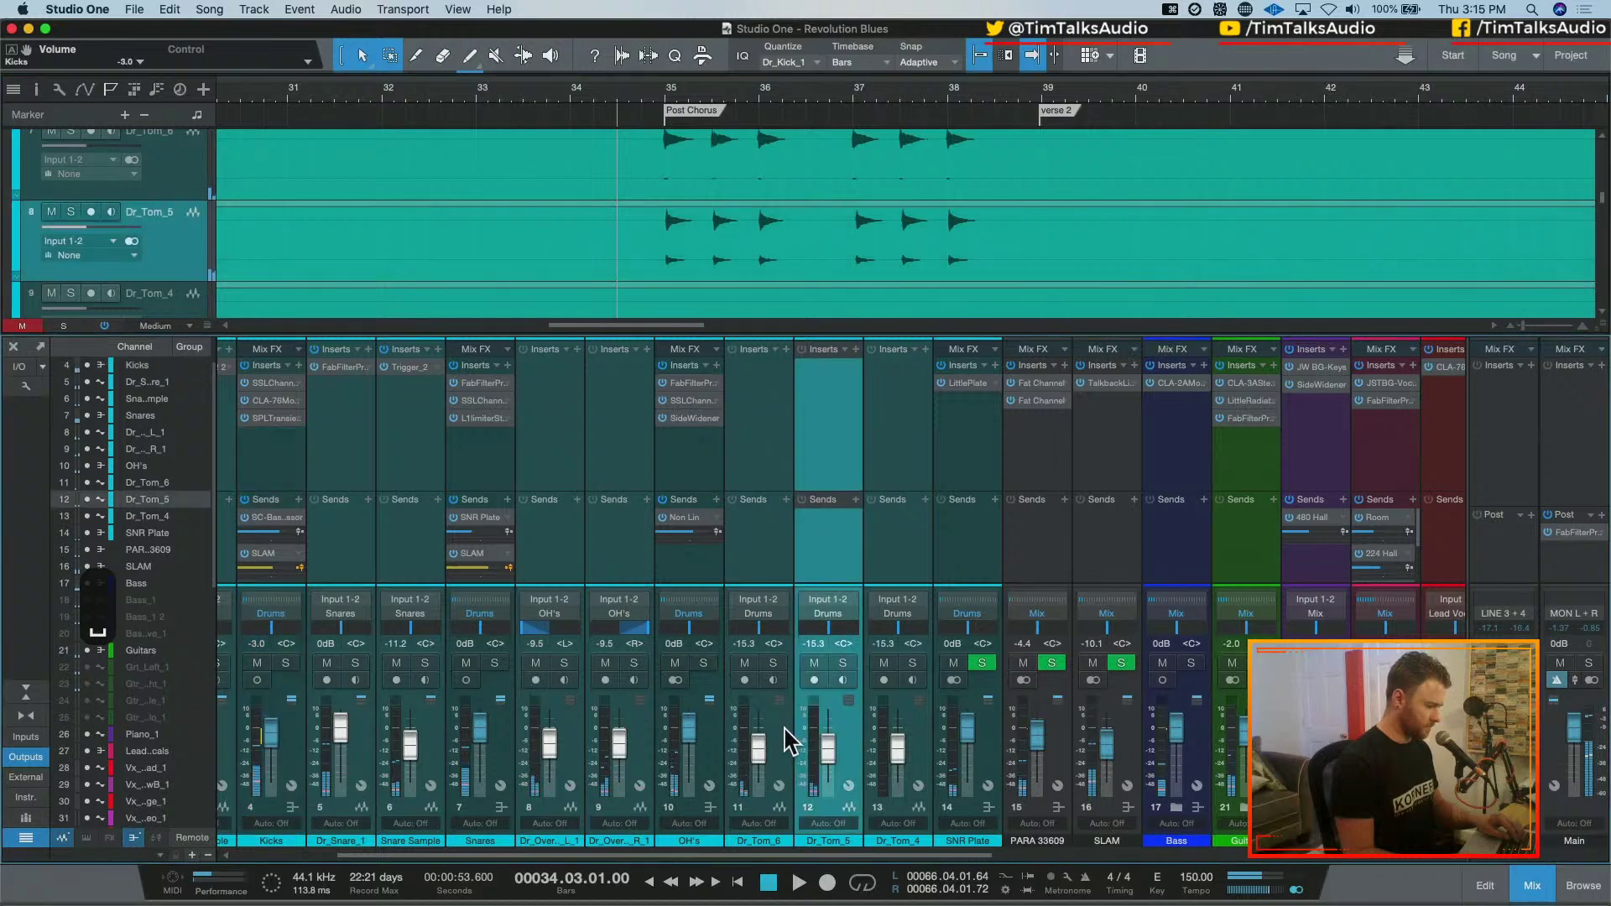
shift+click(759, 745)
drag(758, 748, 752, 737)
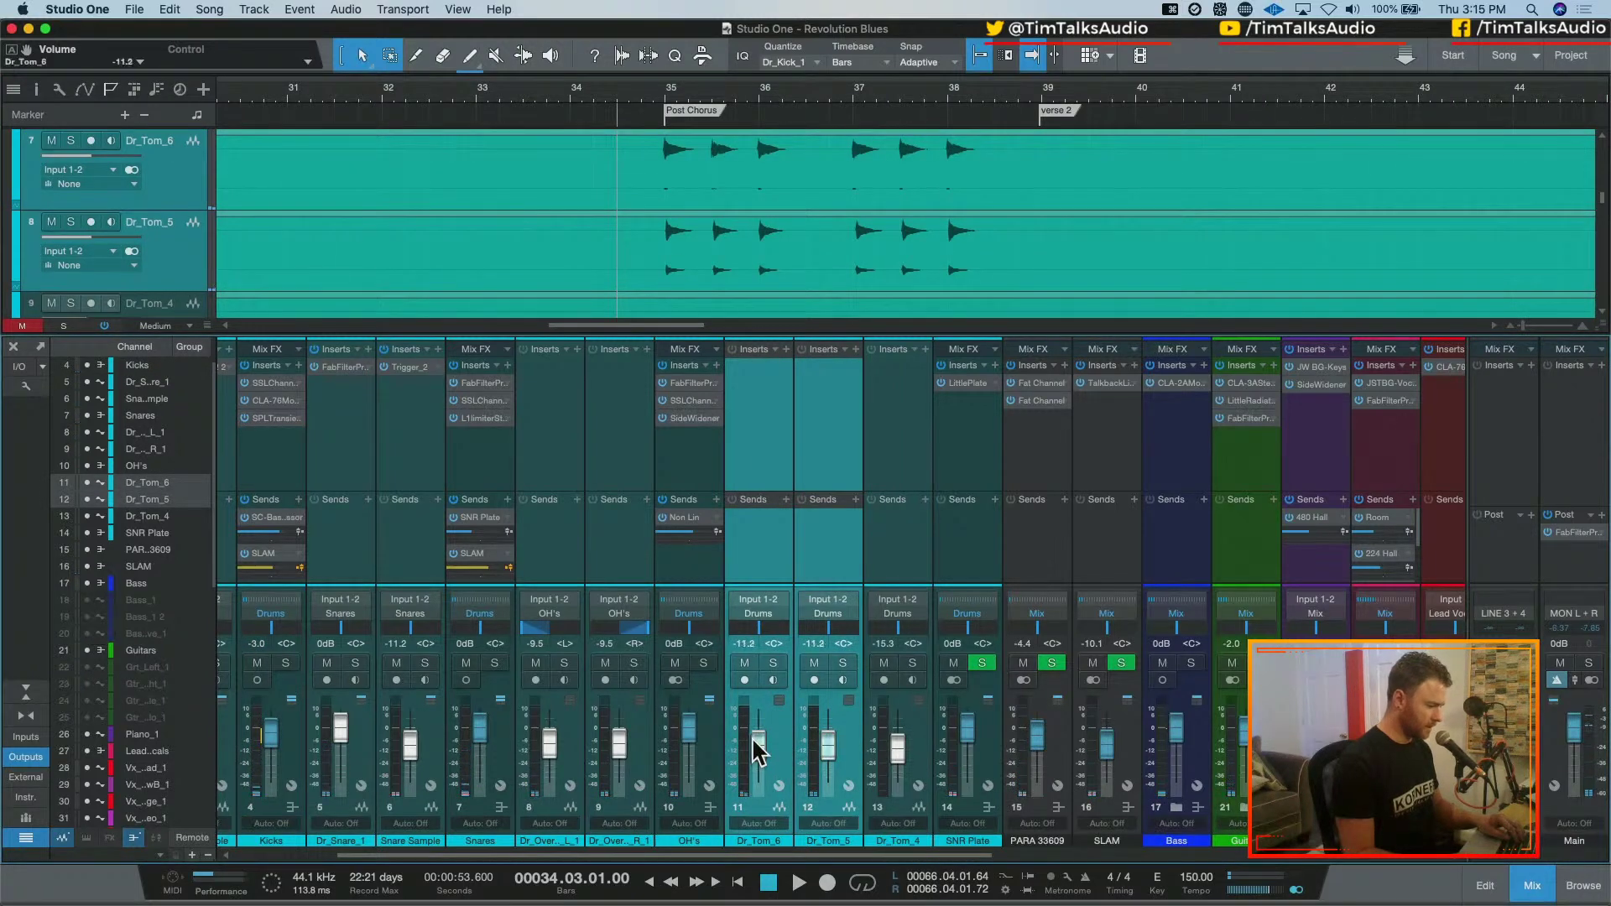
scroll(753, 737, up, 3)
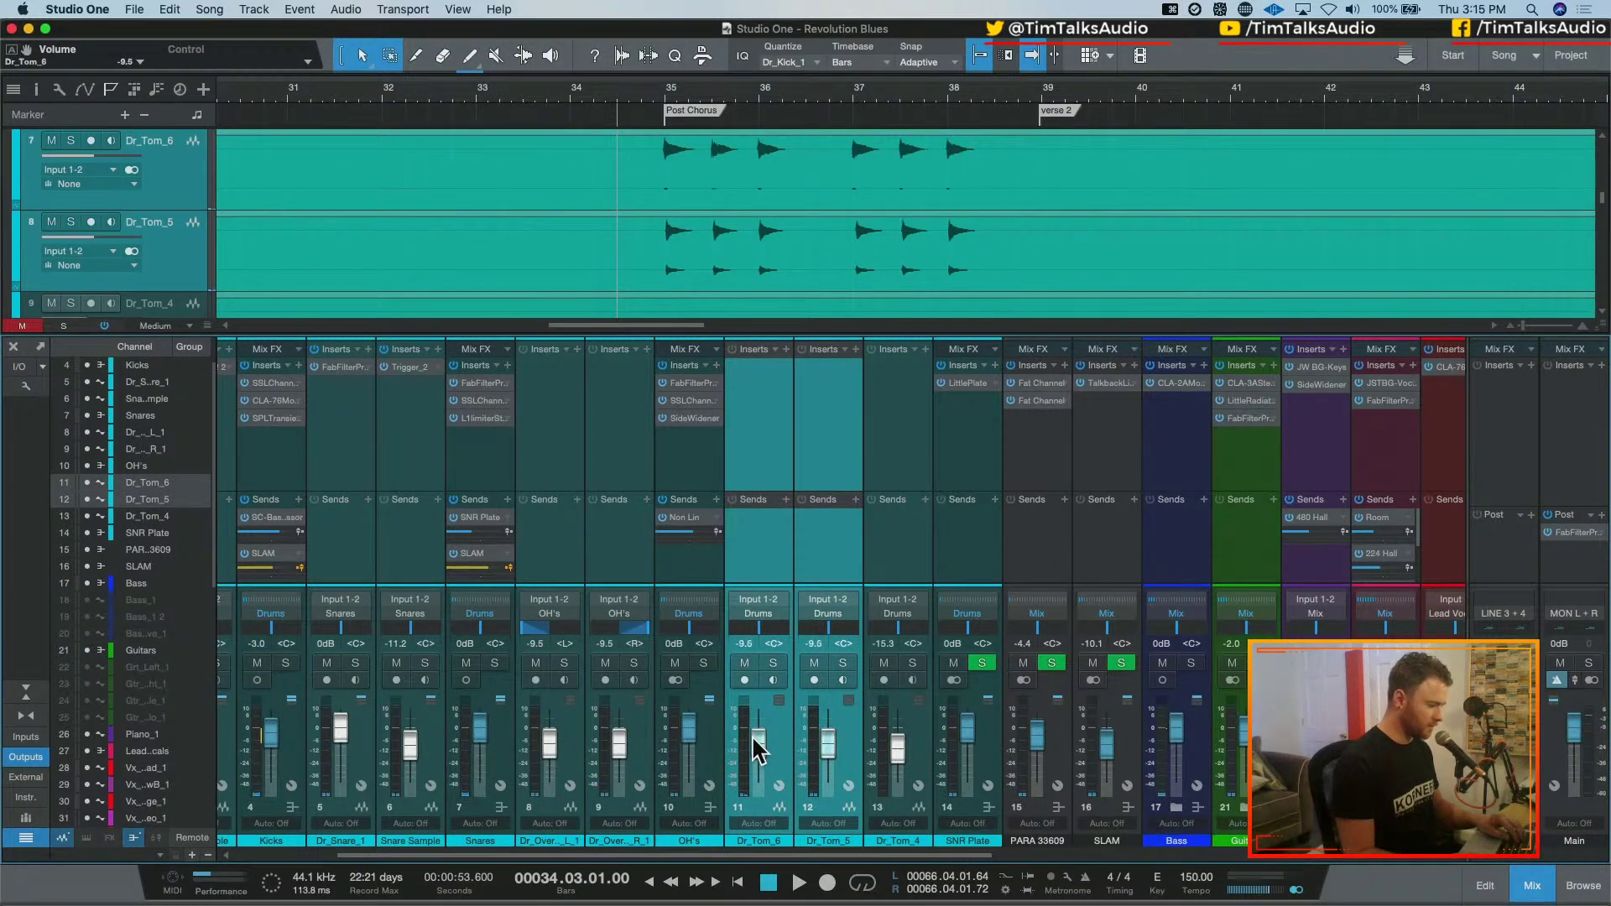
Try the Dr_Tom_5 and Dr_Tom_6 faders at -5.9 dB and -7.0 dB while replaying the Post Chorus tom hits
key(space)
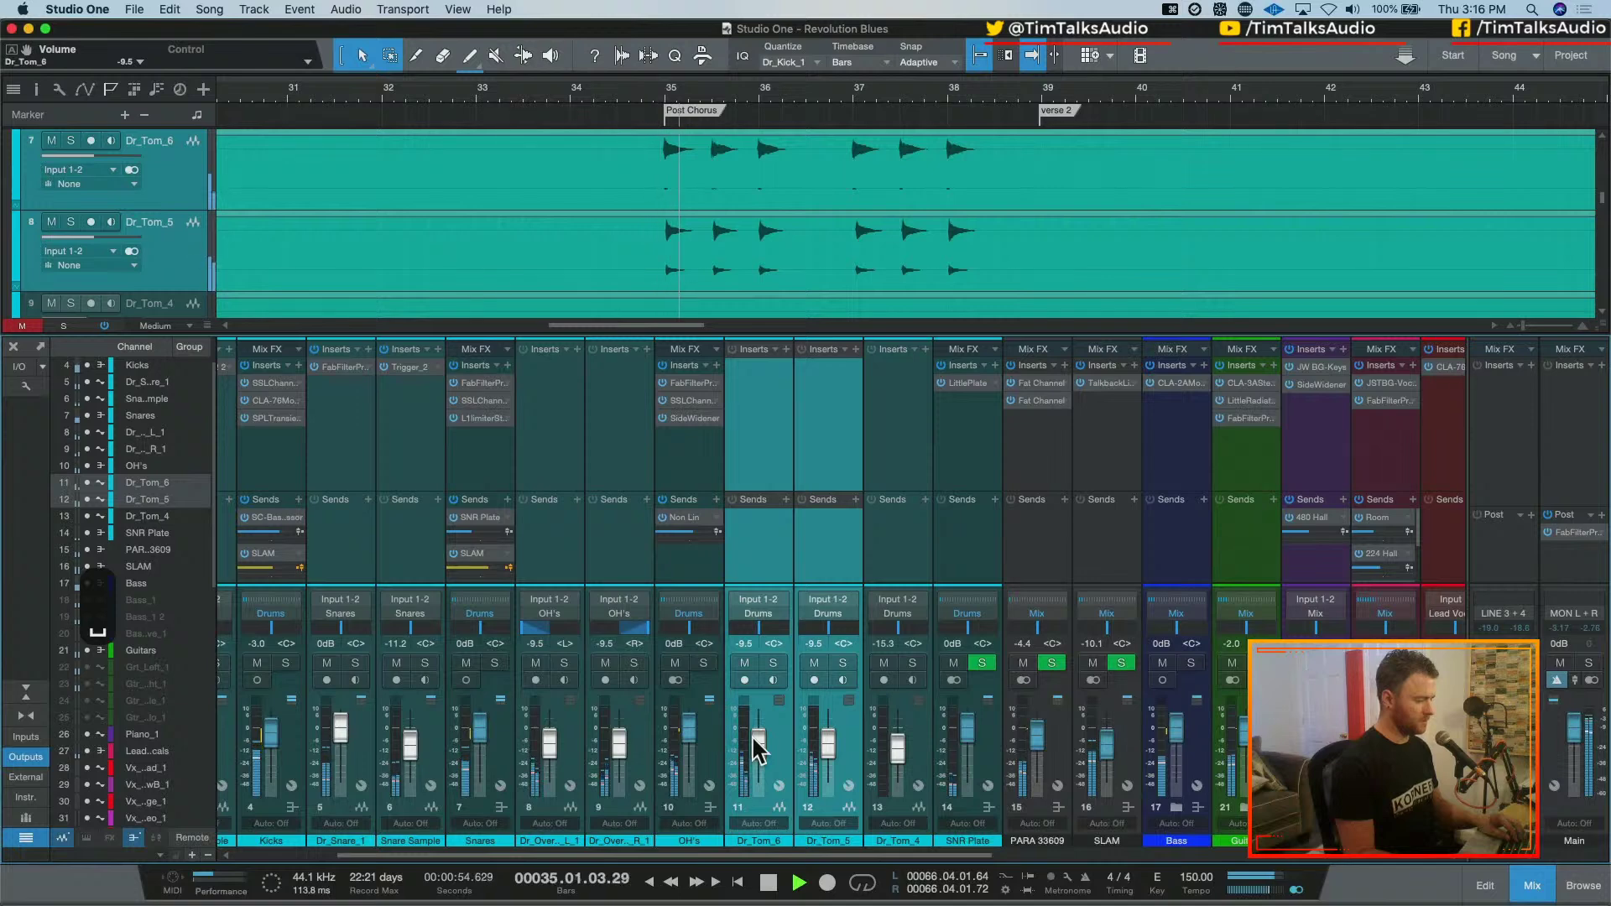
scroll(753, 738, up, 4)
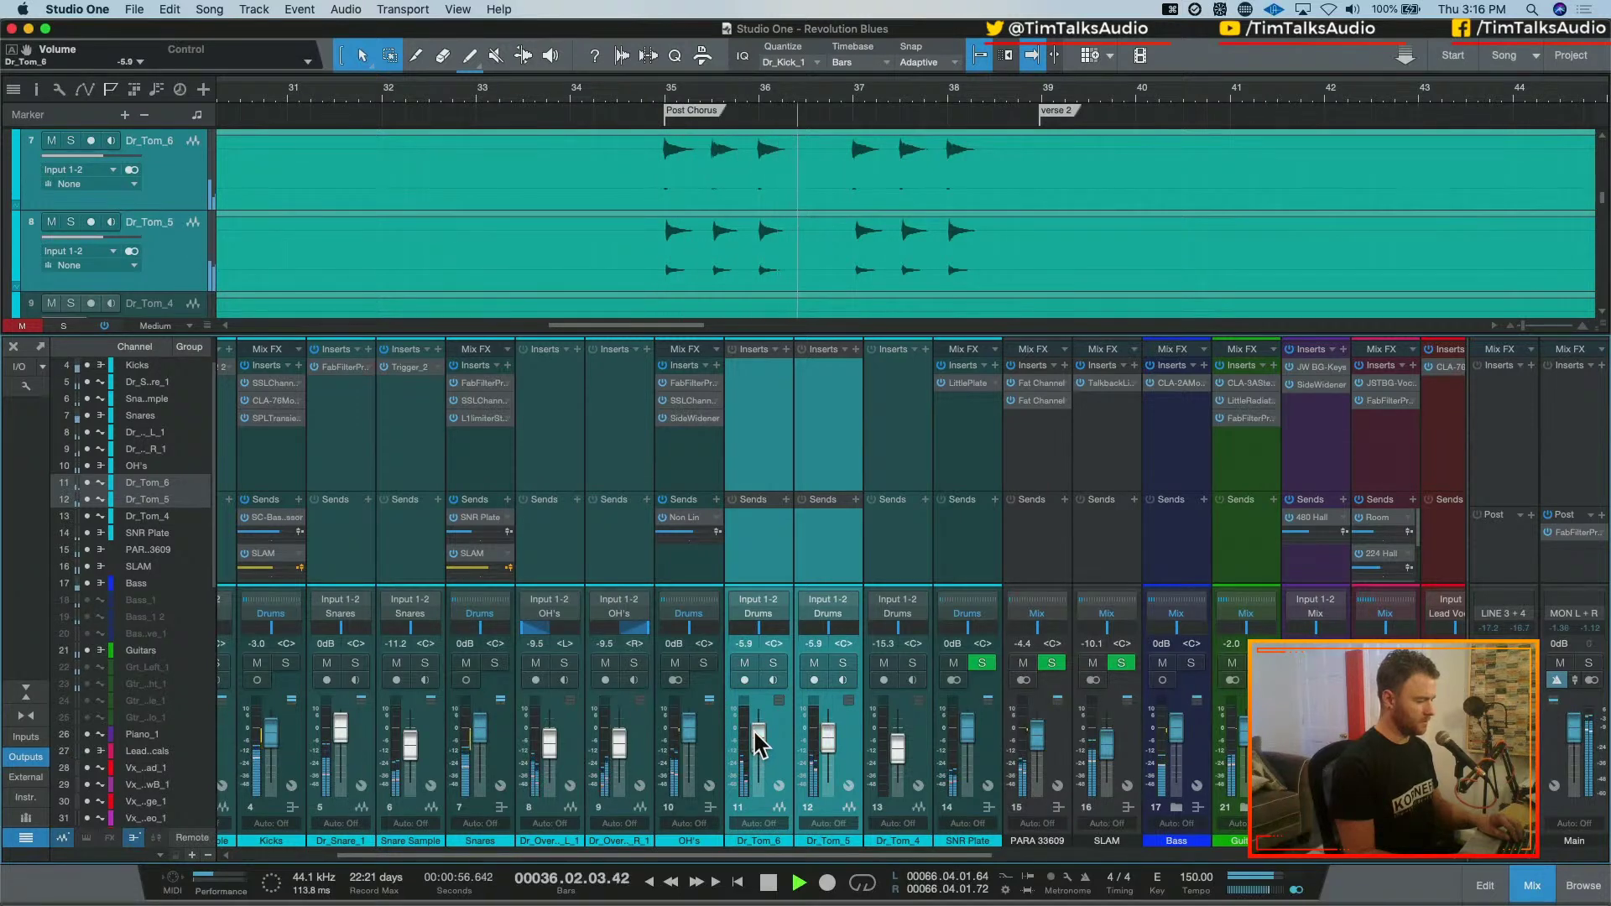
key(space)
key(space)
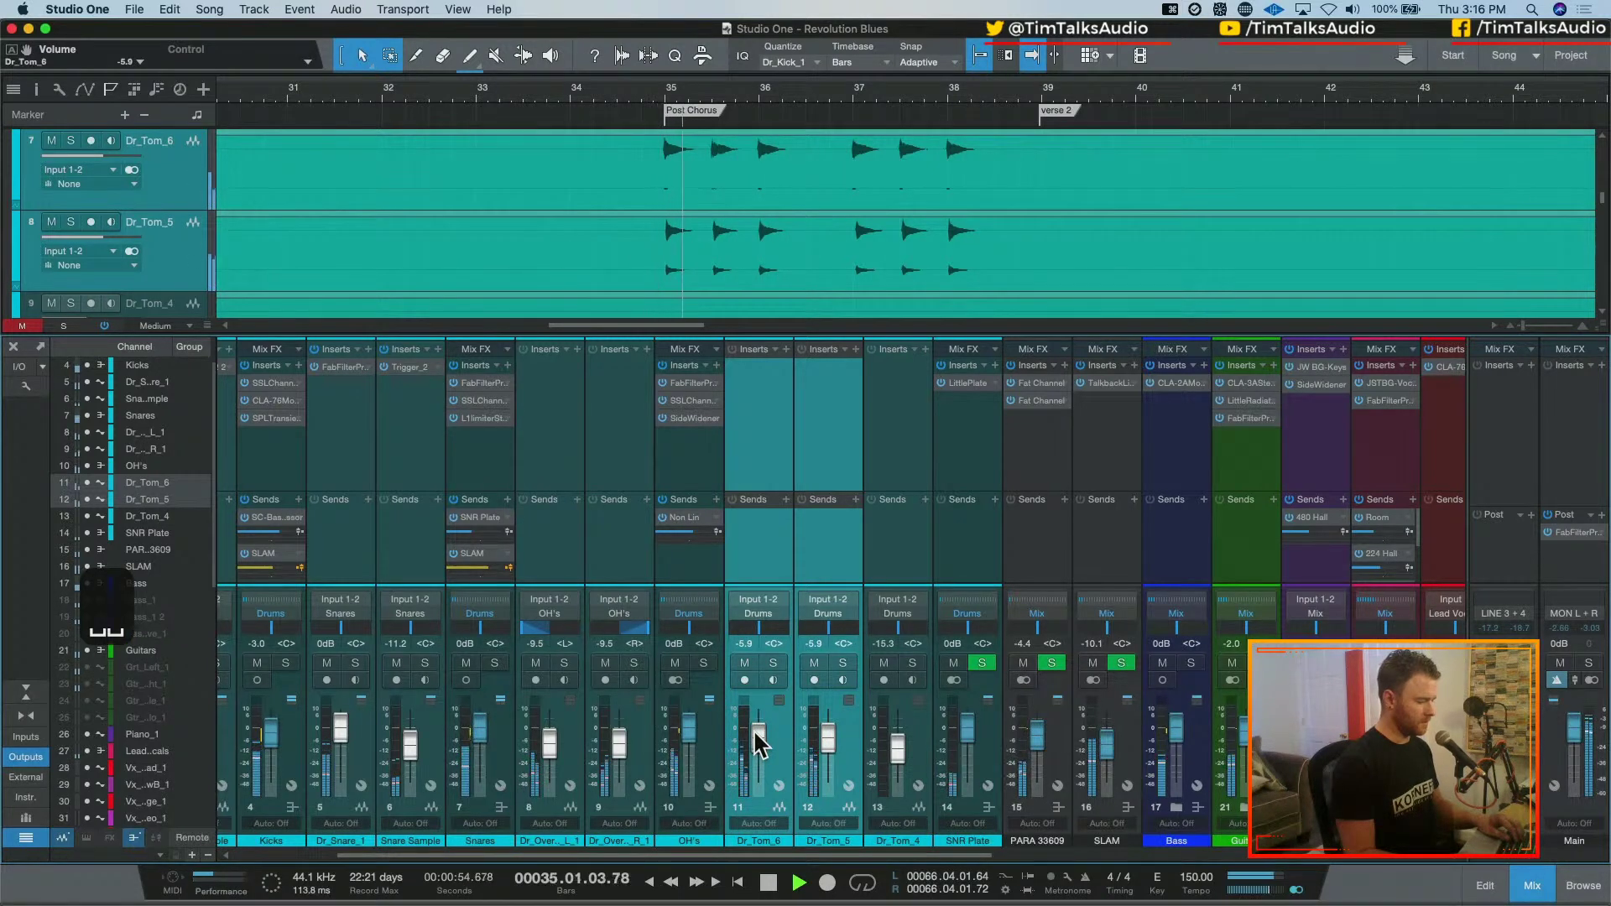
scroll(753, 730, down, 1)
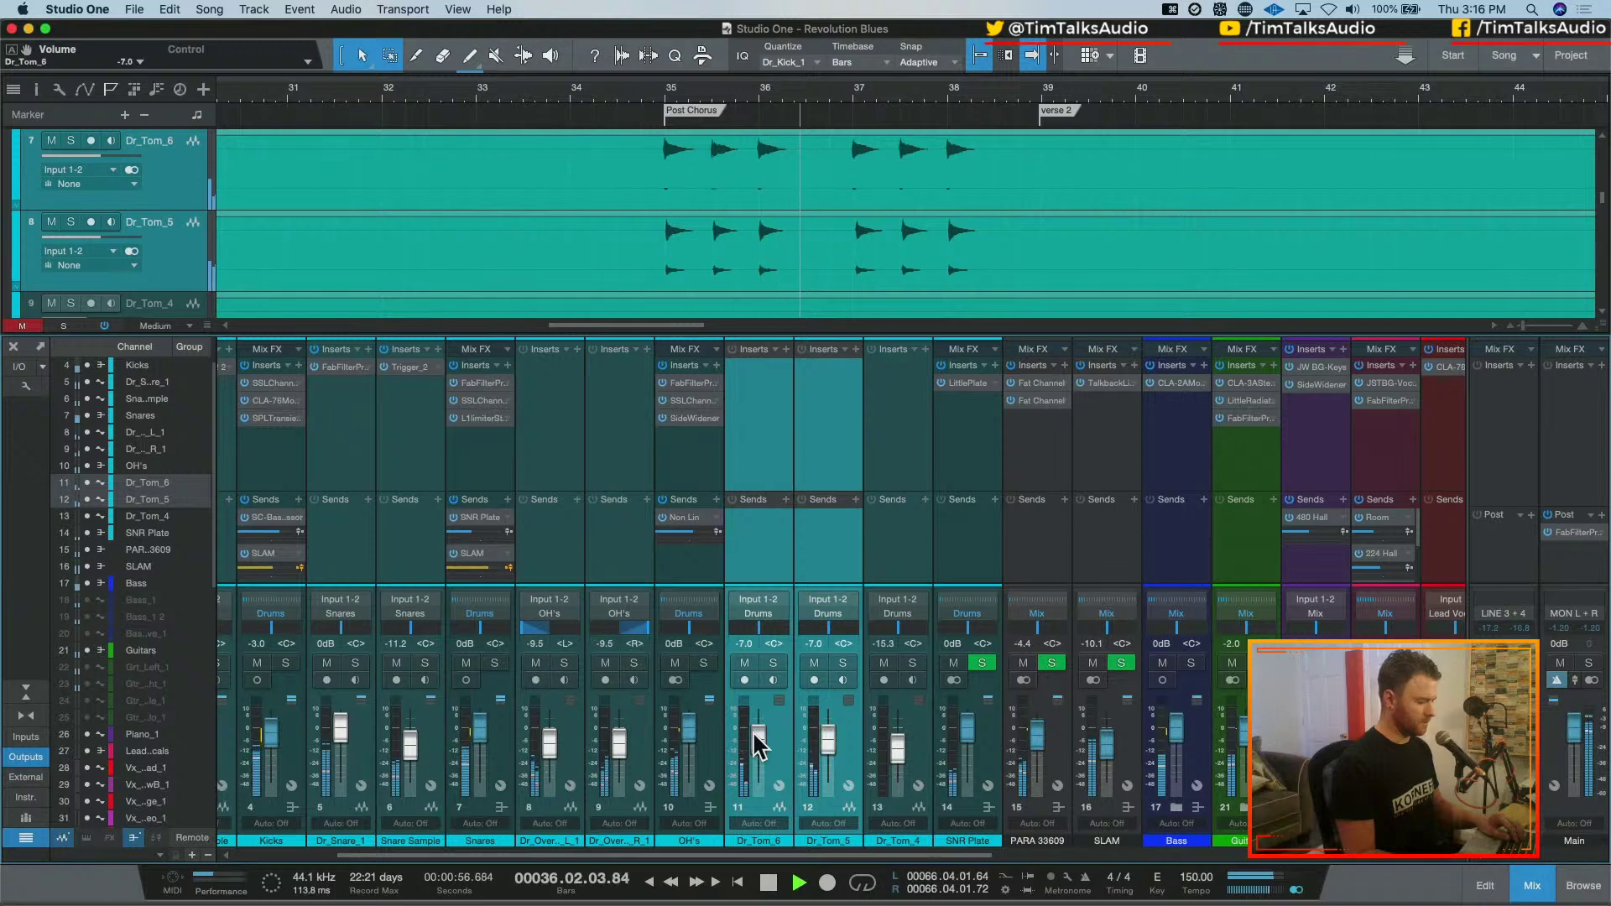
key(space)
key(space)
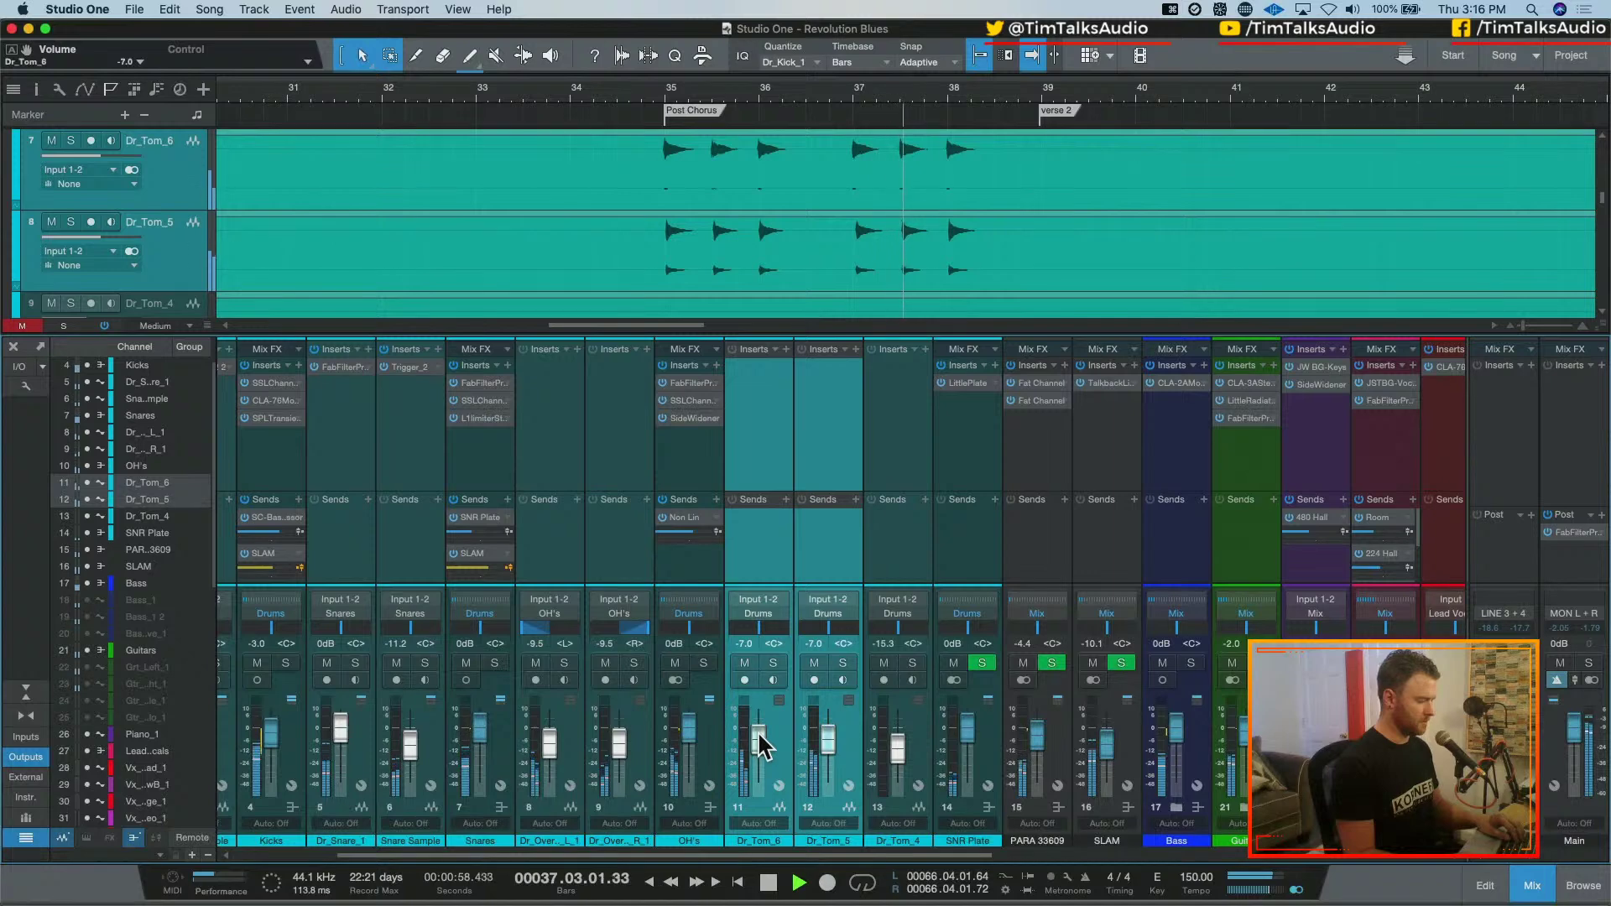
Lower the Dr_Tom_5 and Dr_Tom_6 faders to -8.5 dB, replay the tom hits, and settle both at -9 dB
drag(759, 735, 759, 739)
key(space)
key(space)
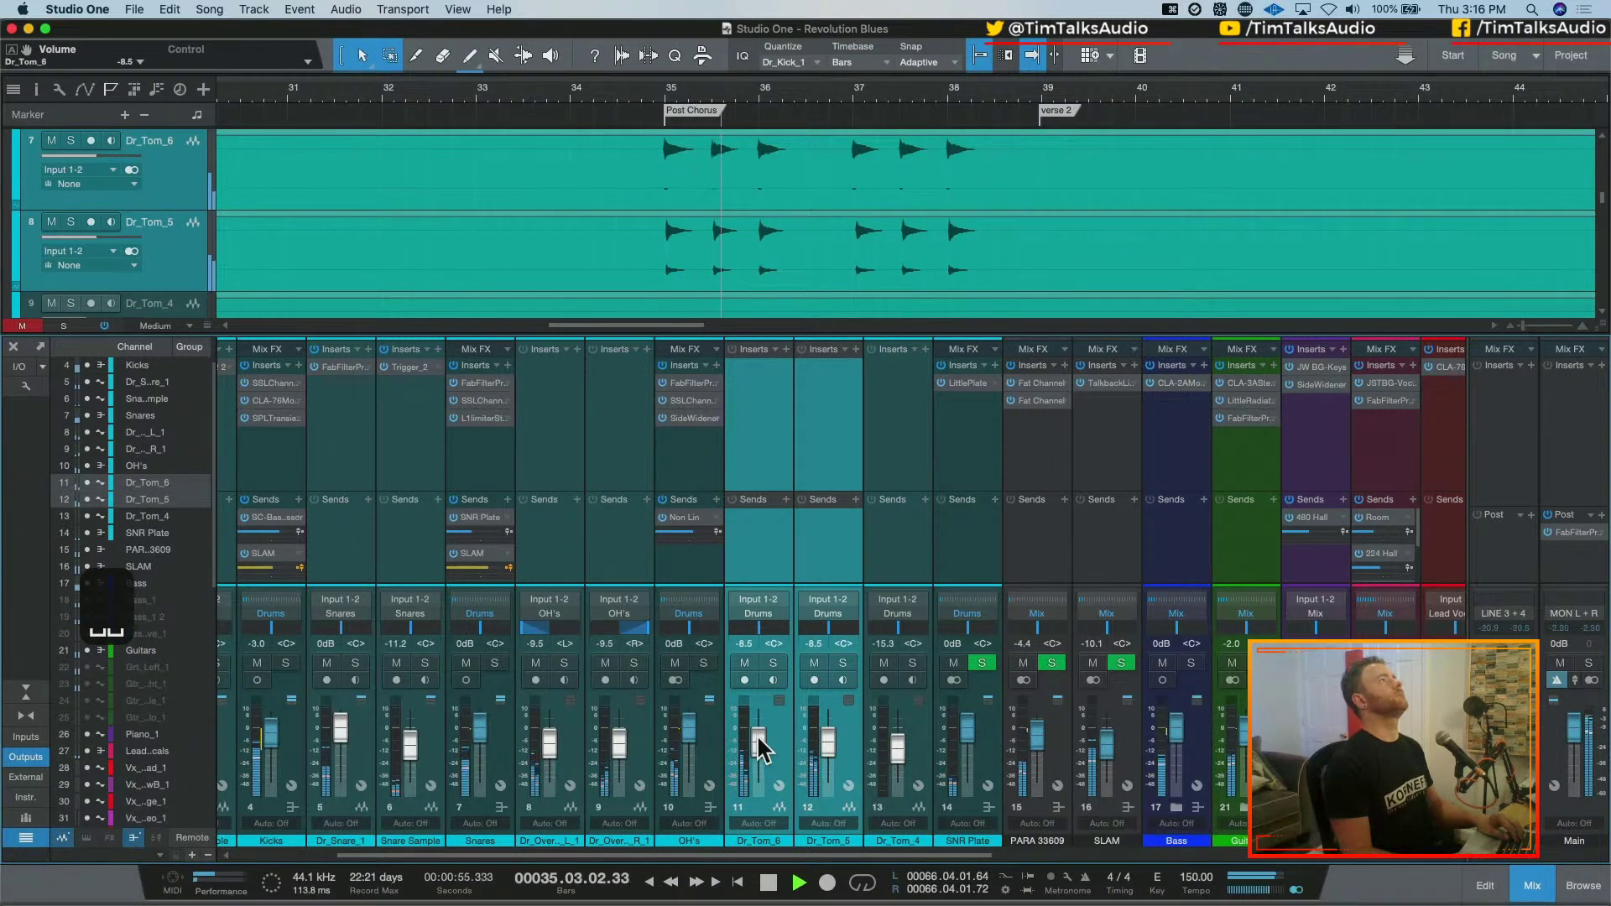
key(space)
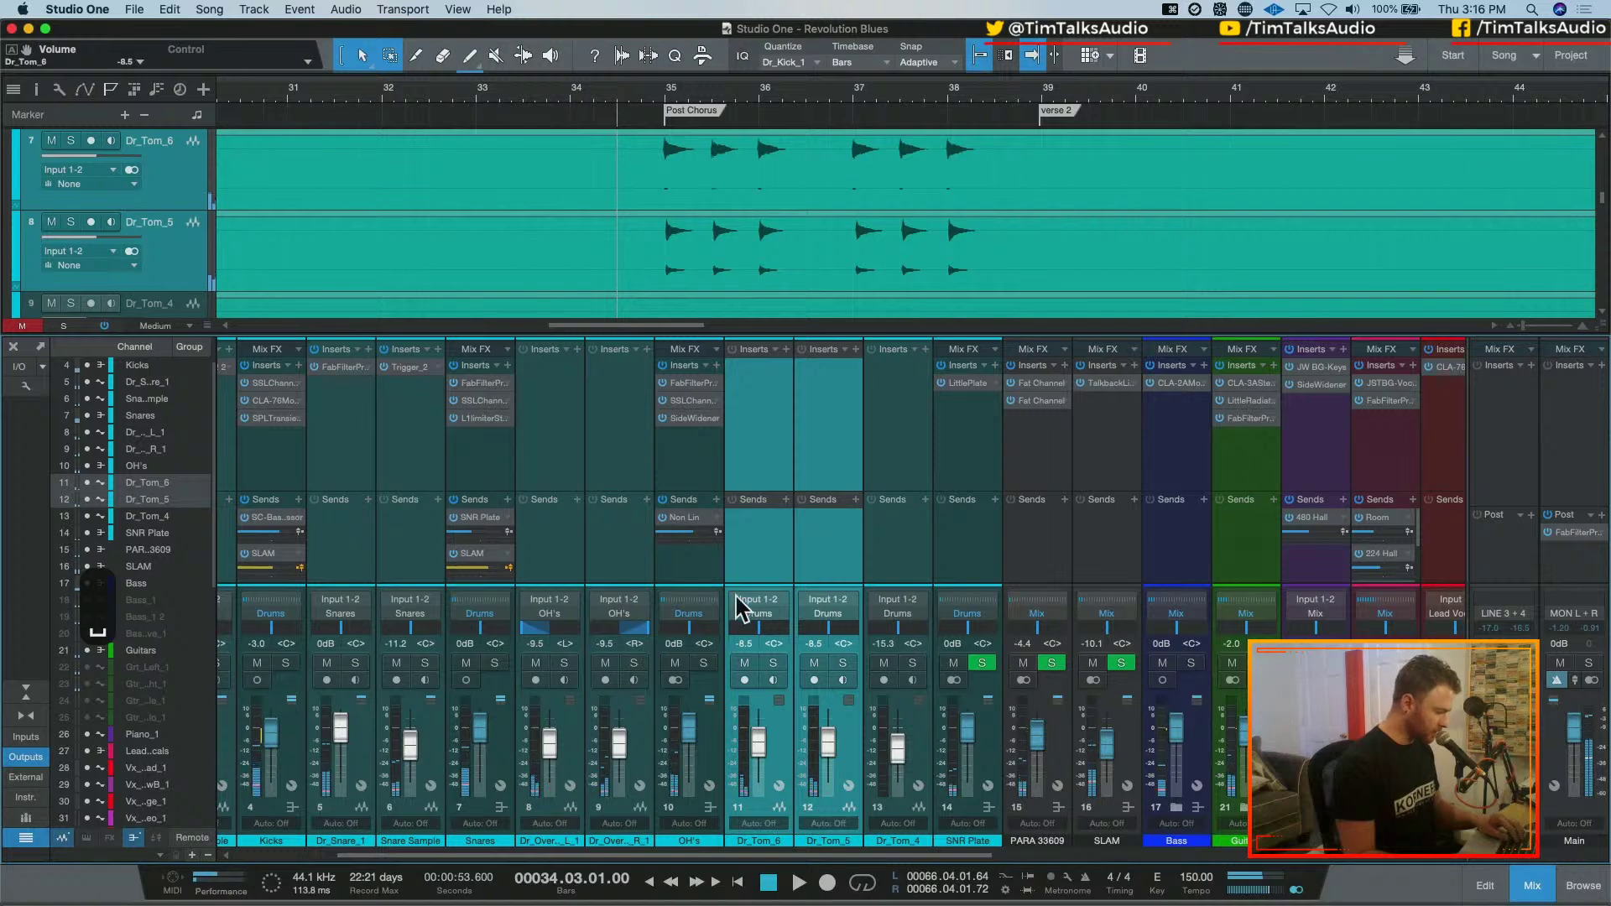
text(-9)
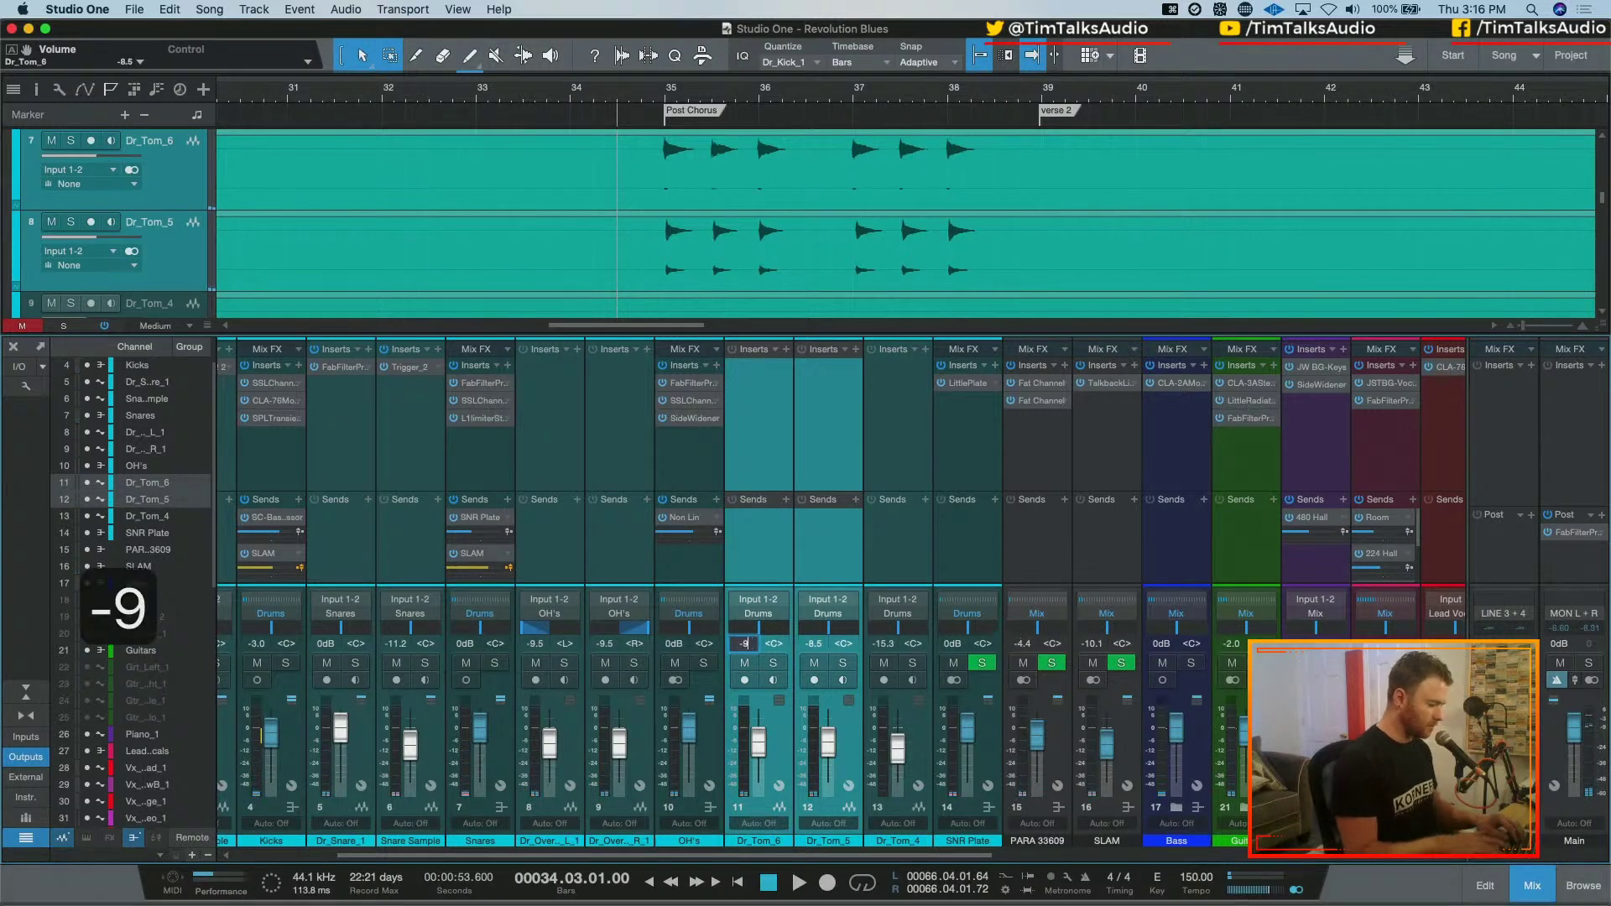
key(Return)
Set the playback position to bar 26, just before the Dr_Tom_4 fill, and audition it
scroll(813, 269, down, 3)
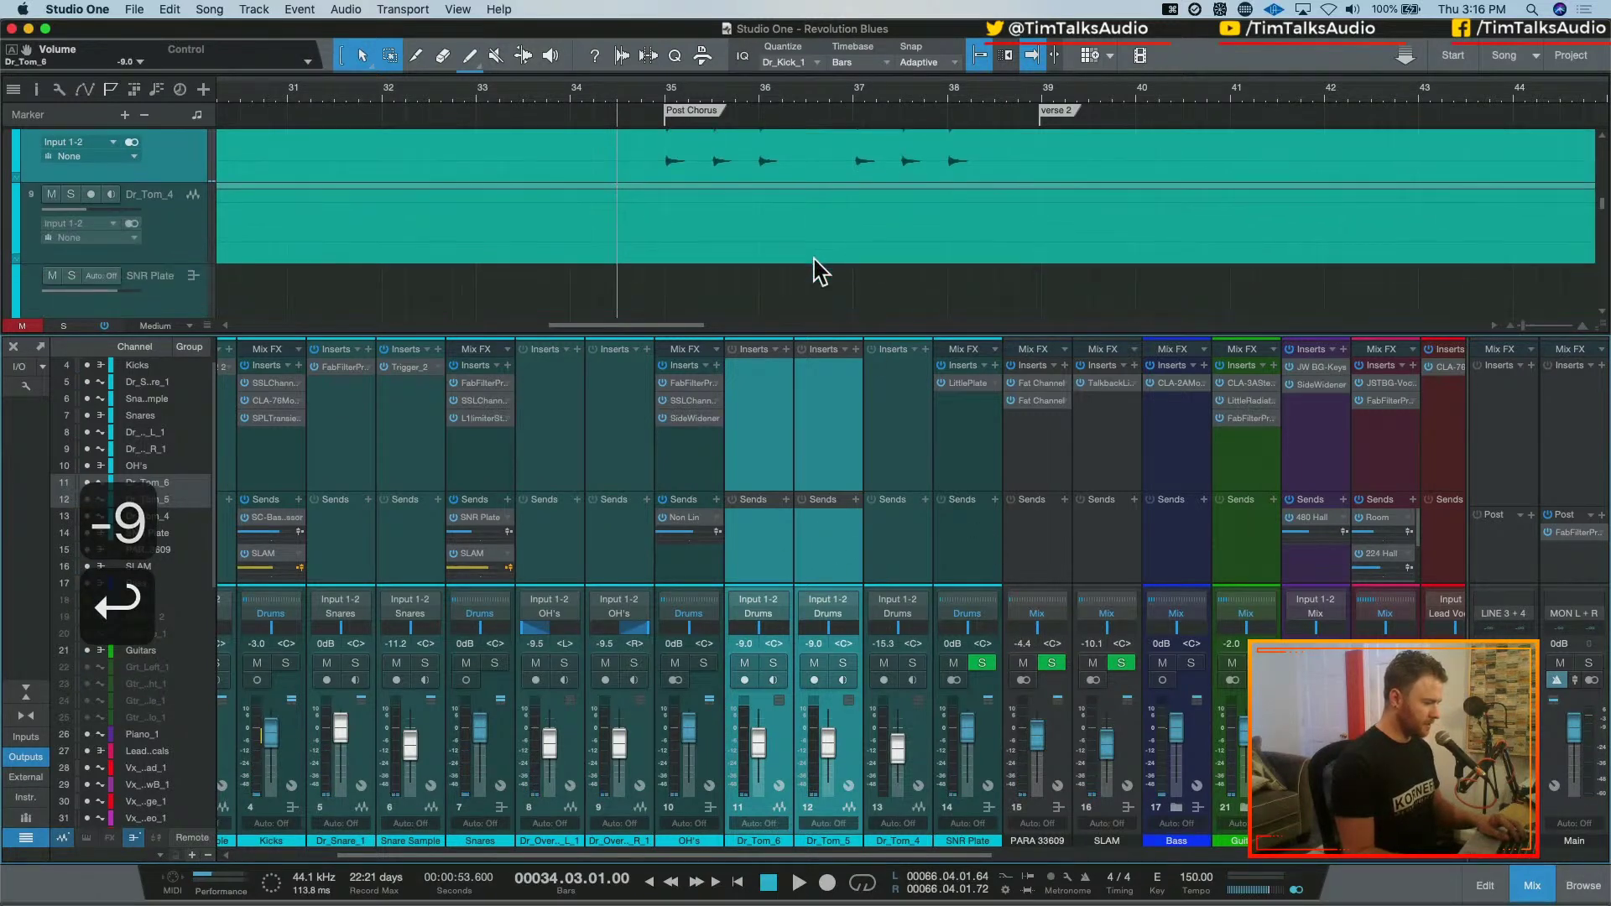
key(w)
key(w)
key(w)
key(w)
click(514, 100)
key(e)
key(e)
key(e)
key(e)
key(e)
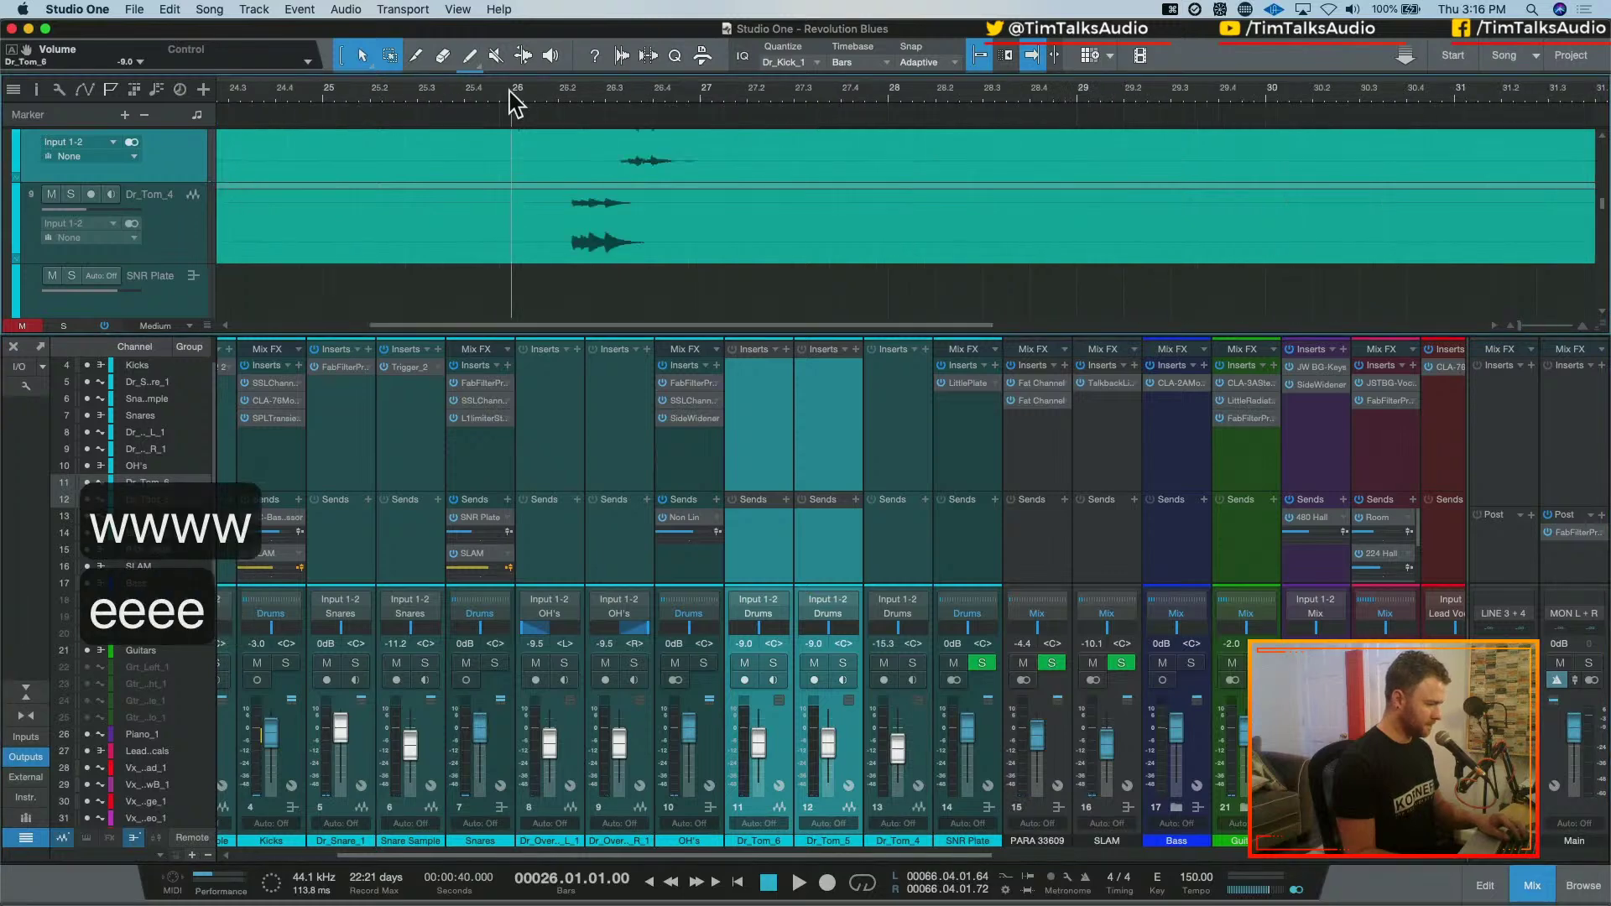
key(space)
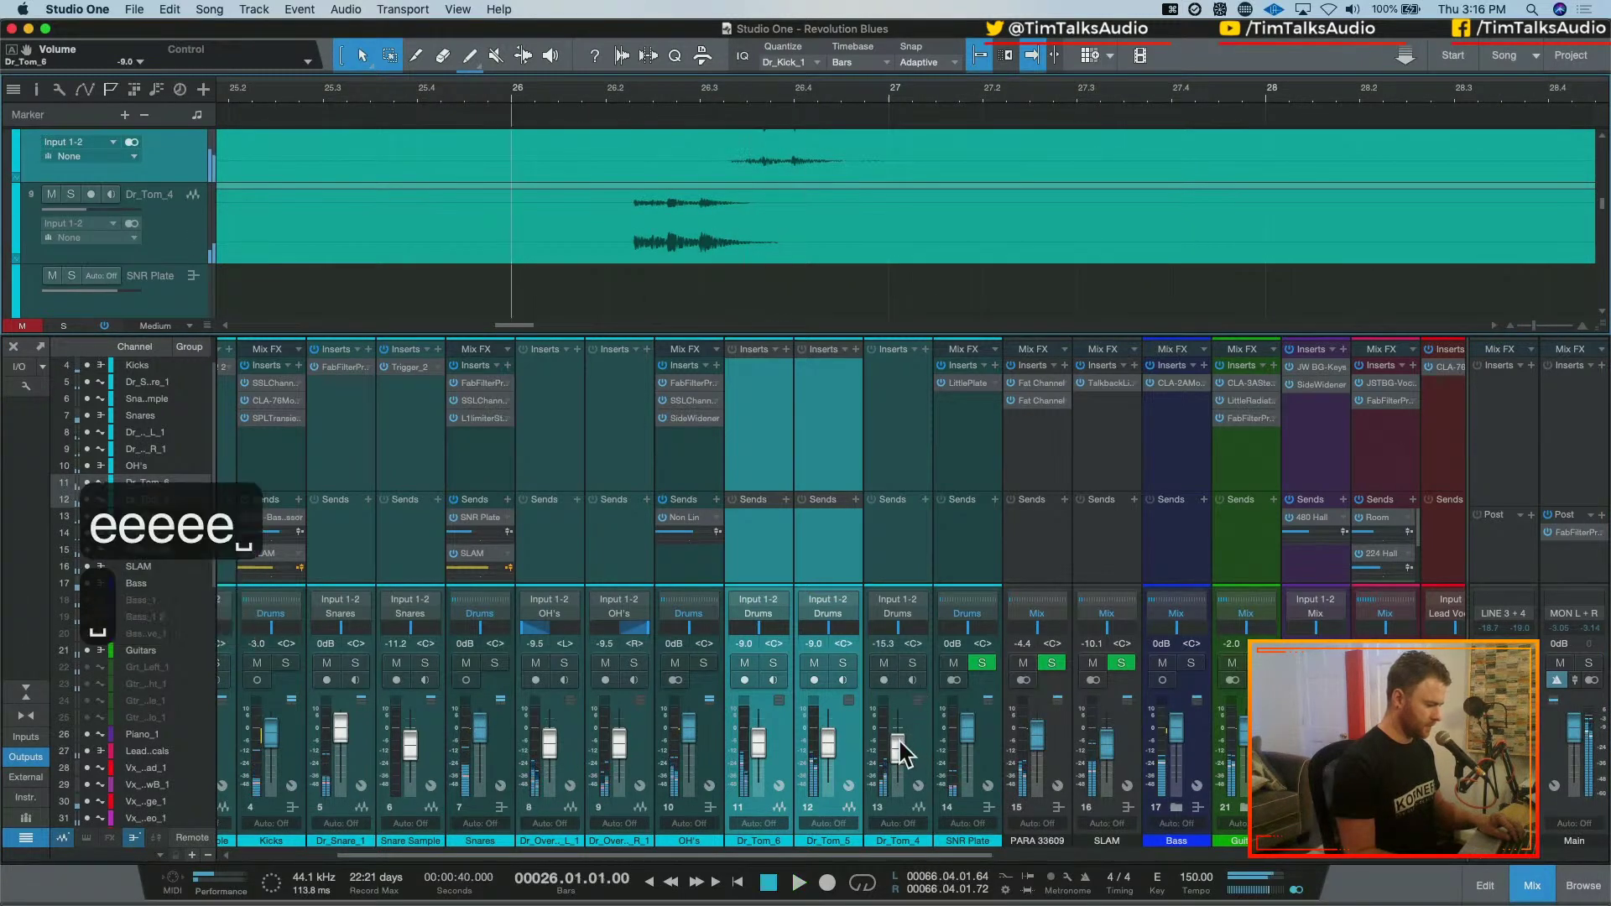
Raise the Dr_Tom_4 fader to -7.5 dB while replaying its fill from bar 26
key(space)
scroll(917, 717, up, 5)
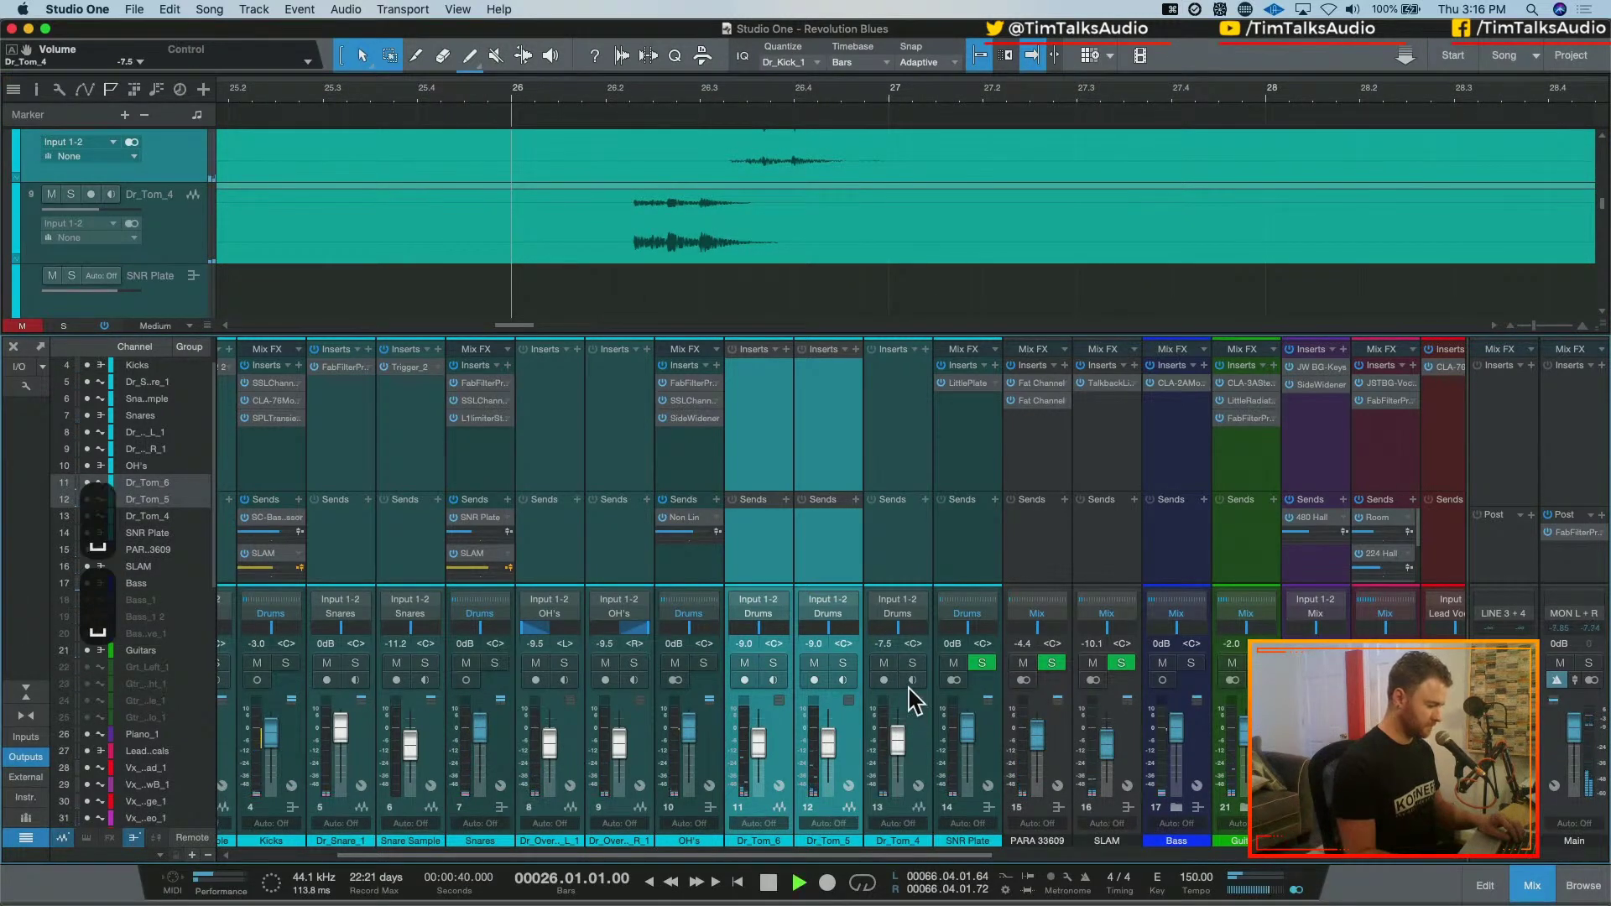
key(space)
key(space)
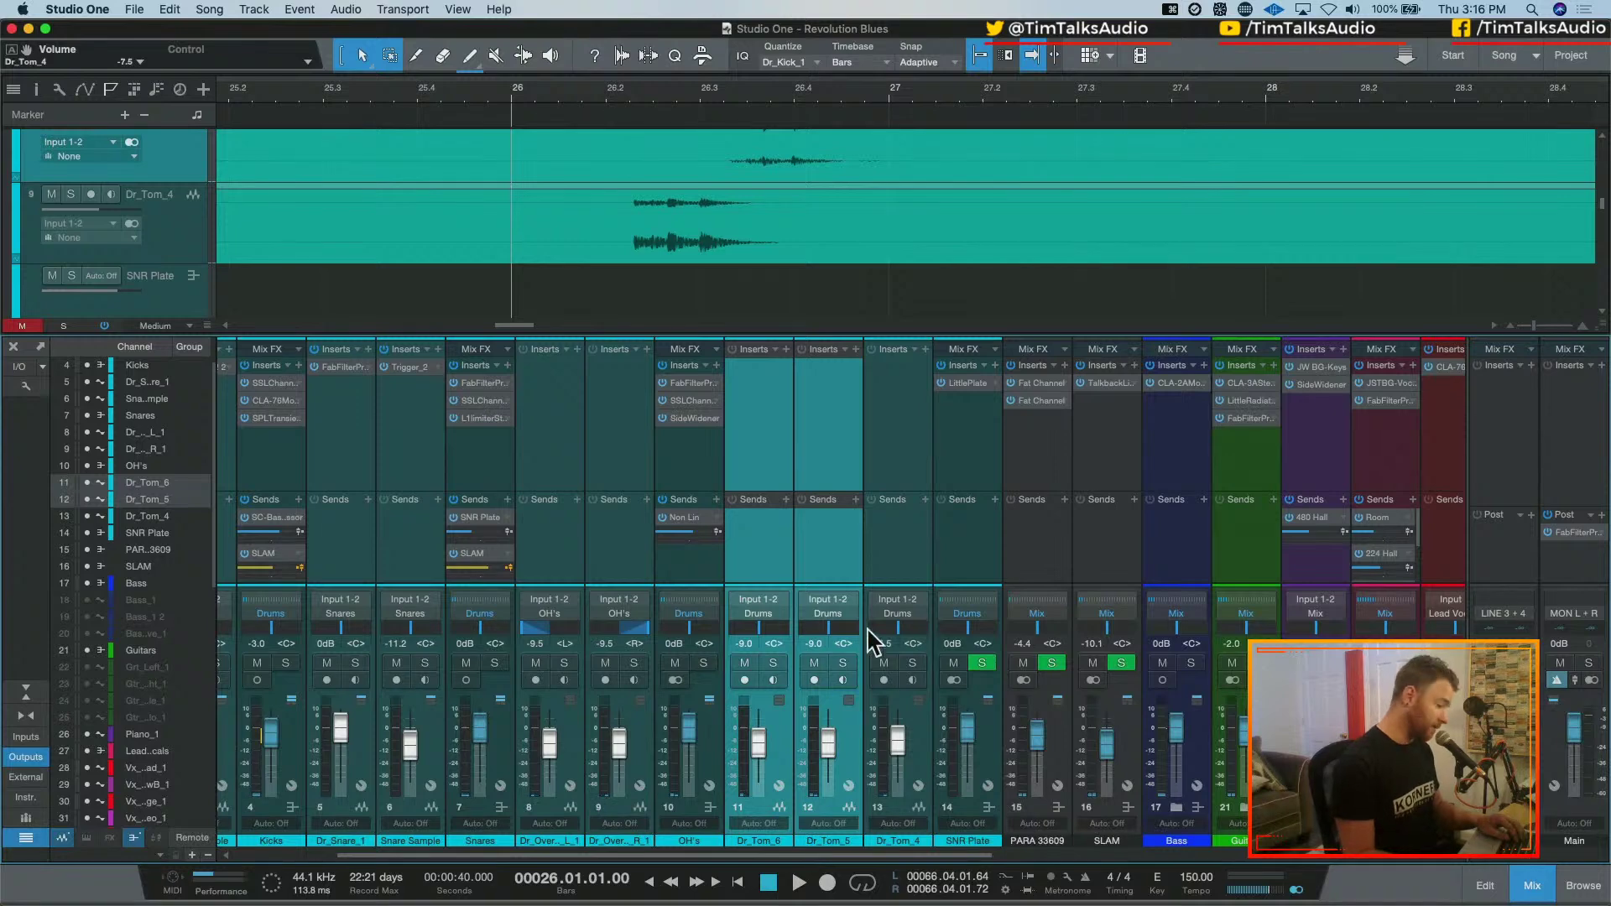
Replay the tom fill from bar 26 several times to check Dr_Tom_4's level in the mix
key(w)
key(w)
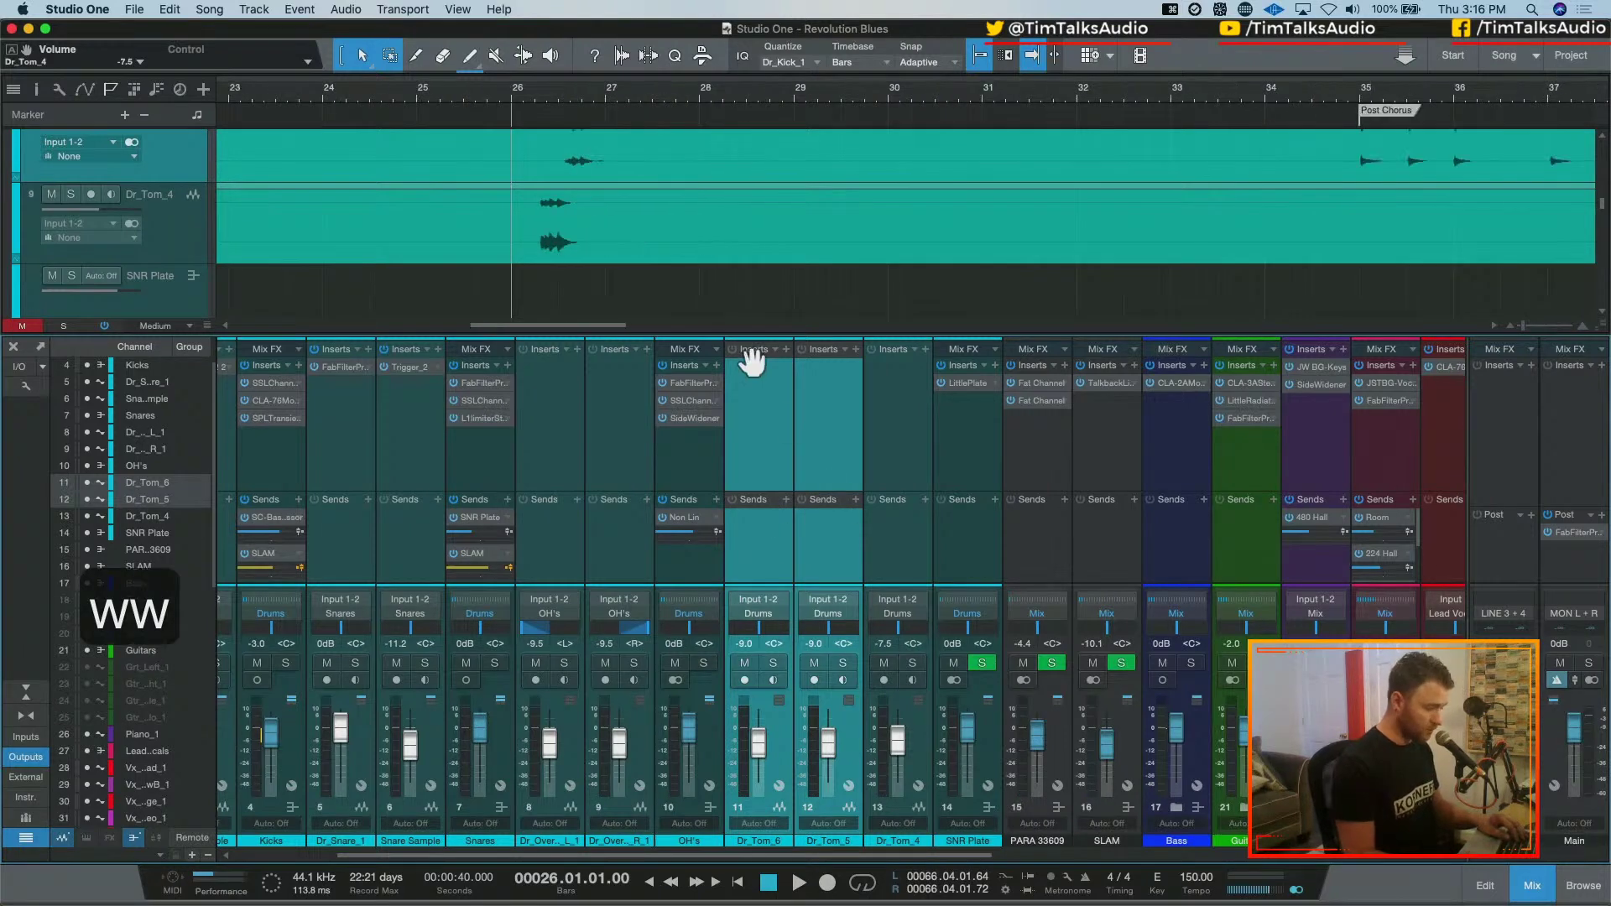
key(space)
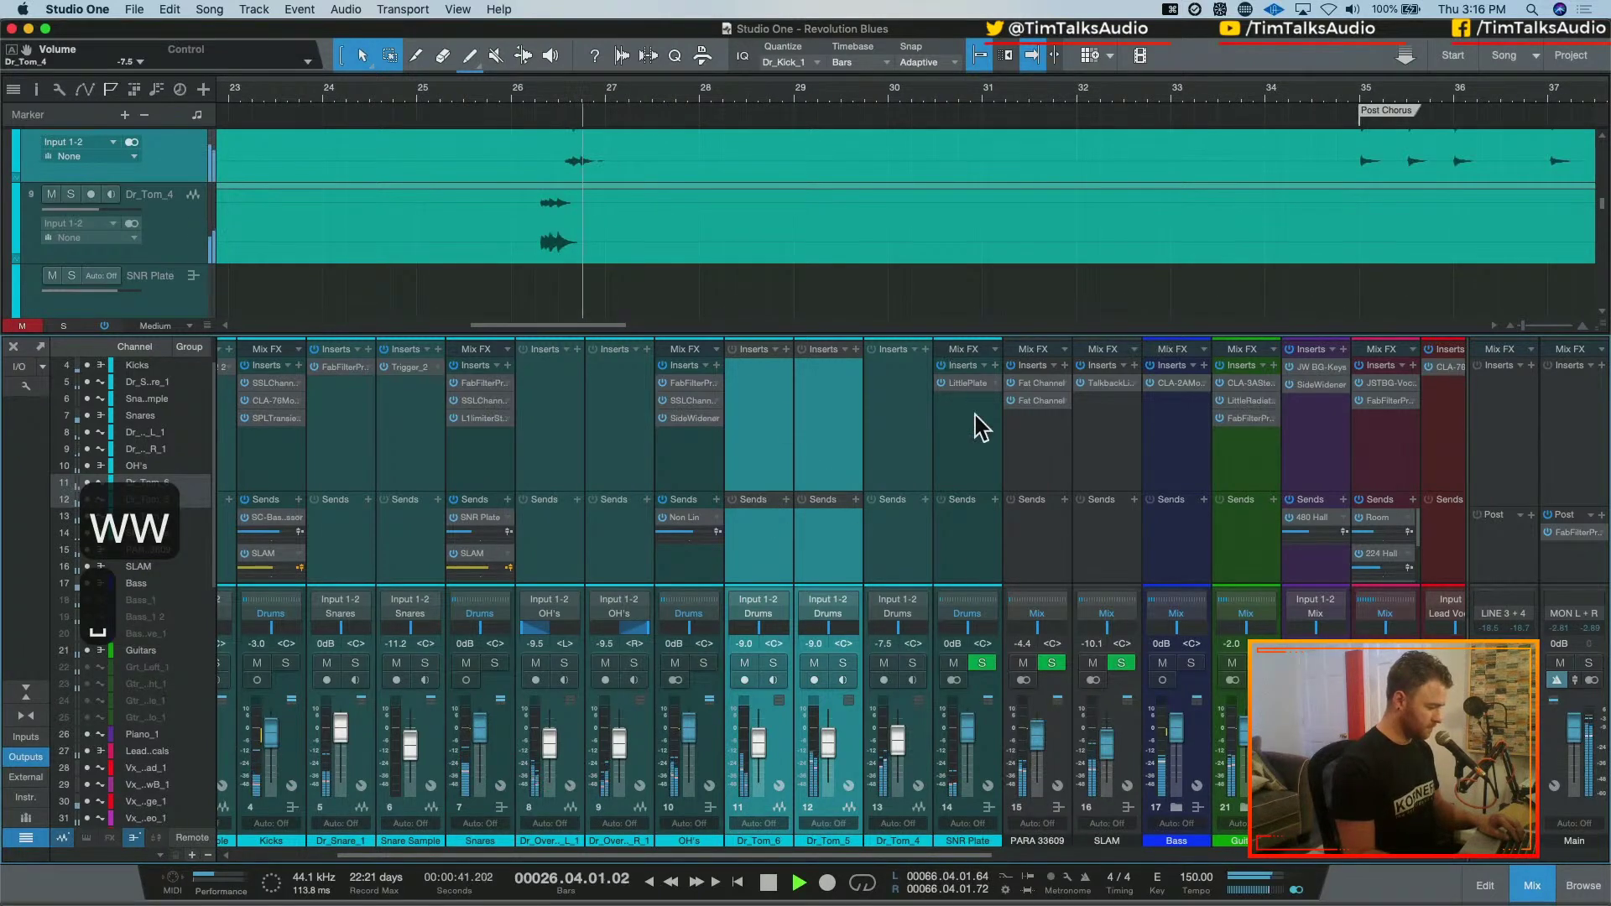
key(space)
click(887, 644)
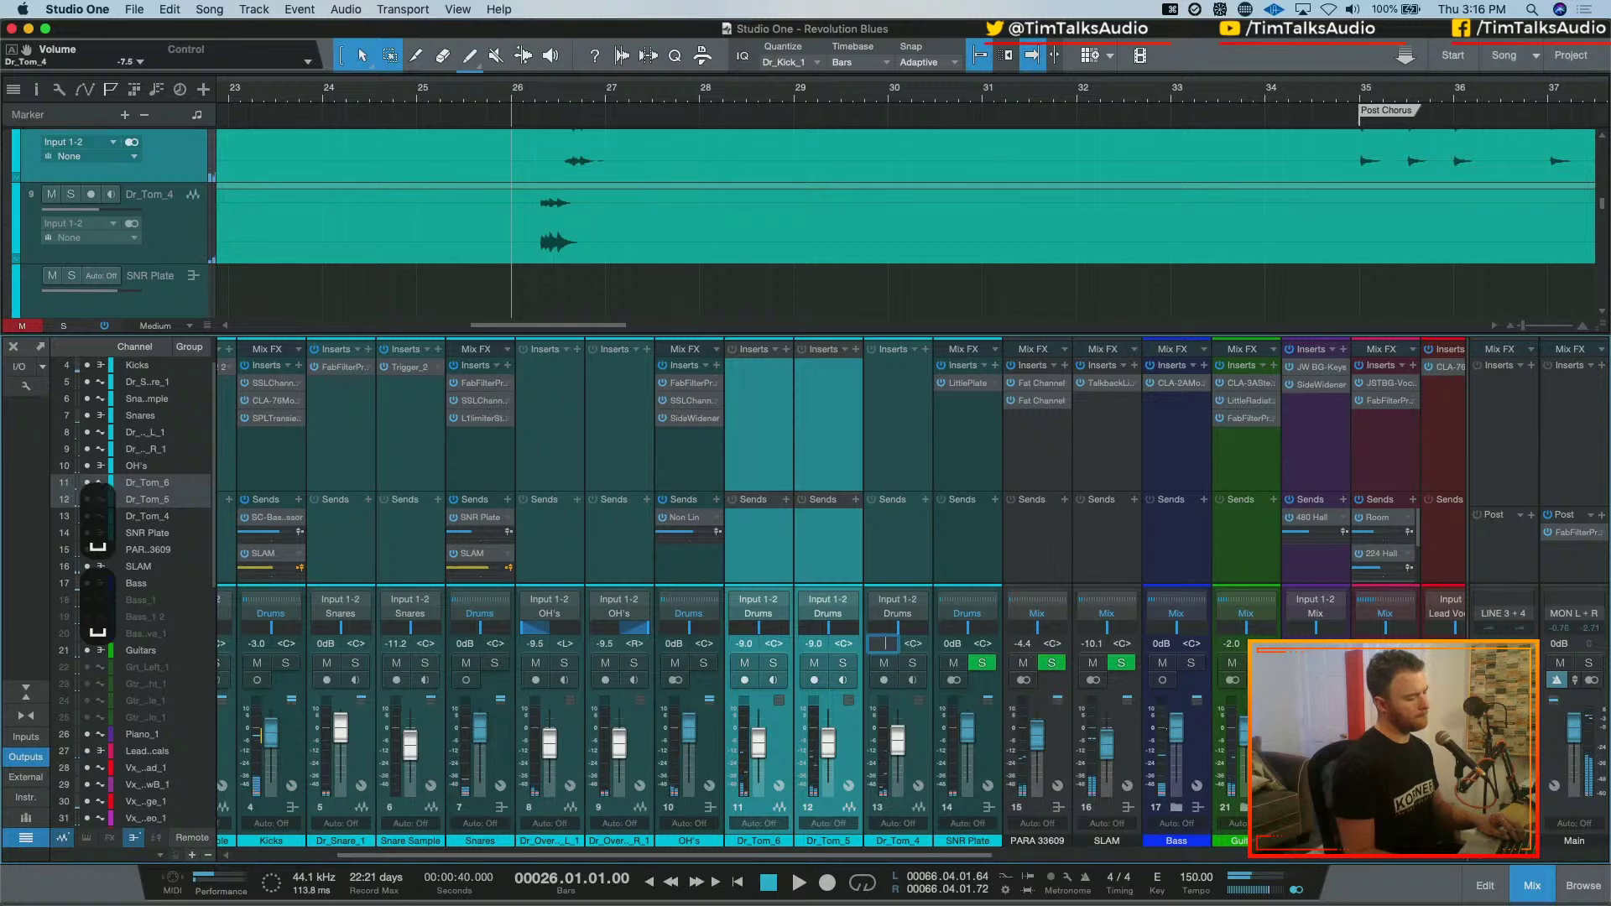
key(Escape)
key(space)
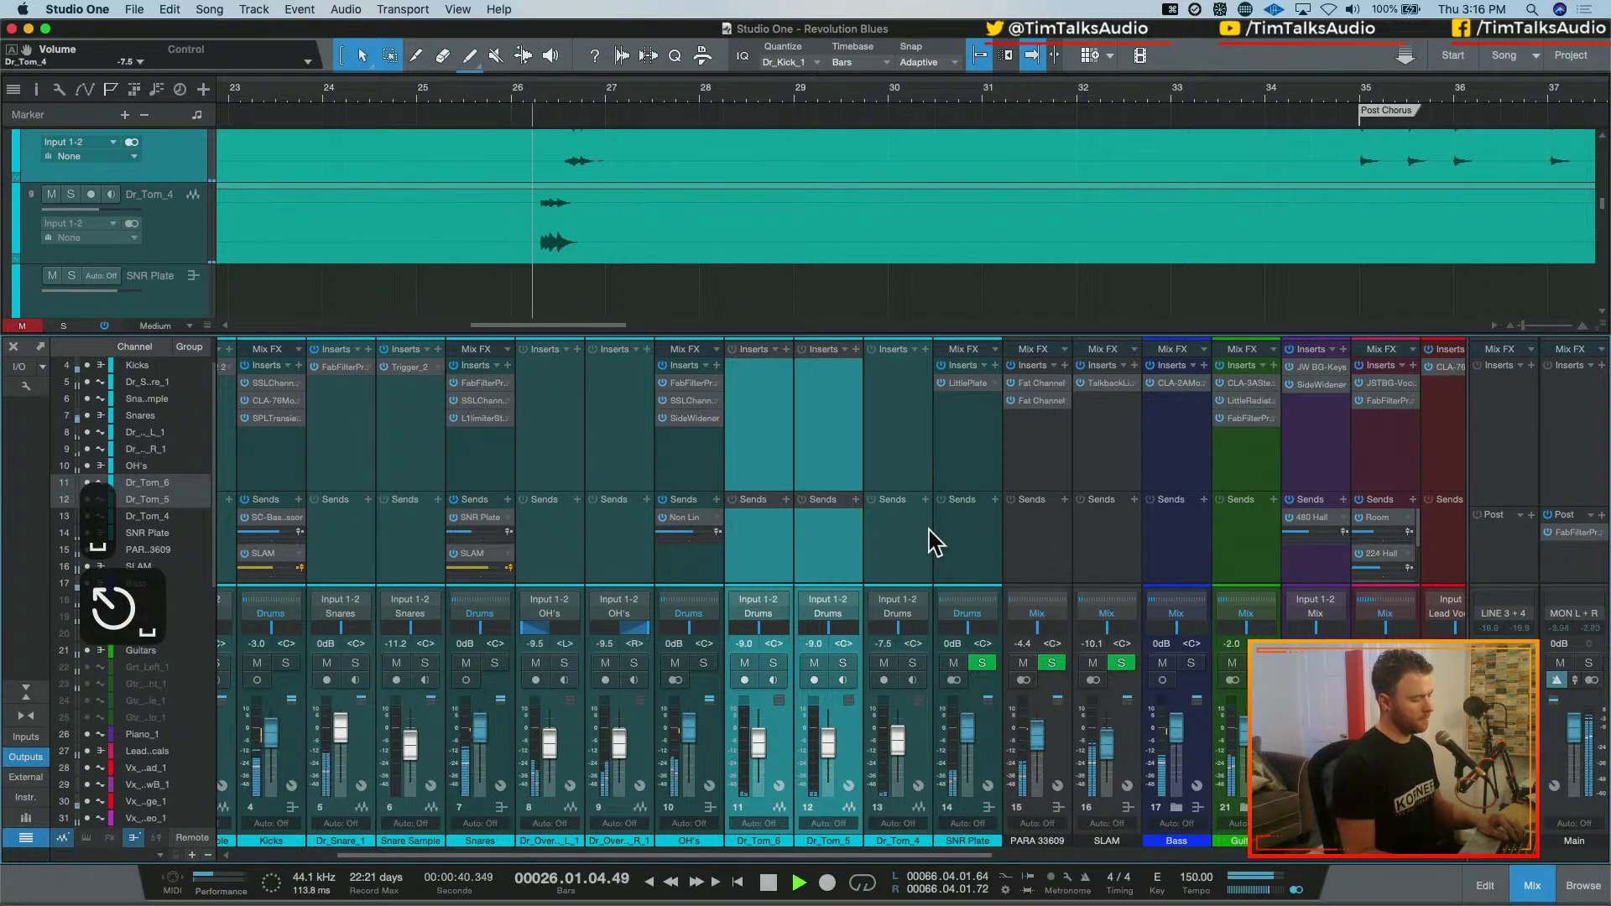
key(space)
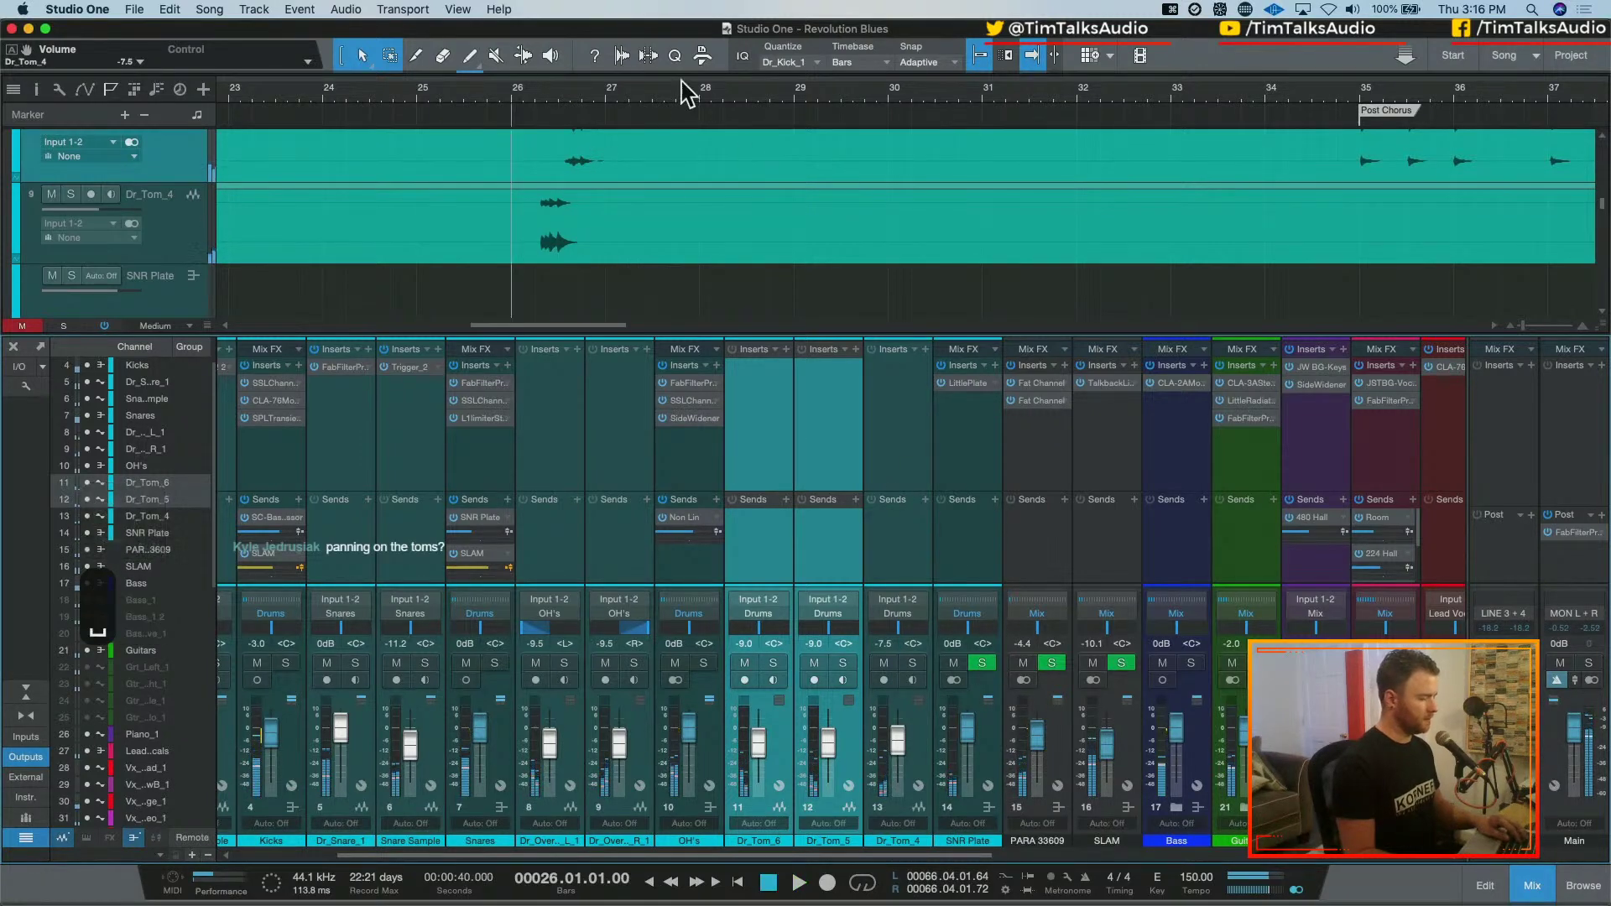
Try an SSLChannel Mono insert on the Dr_Tom_4 channel and remove it again
click(913, 470)
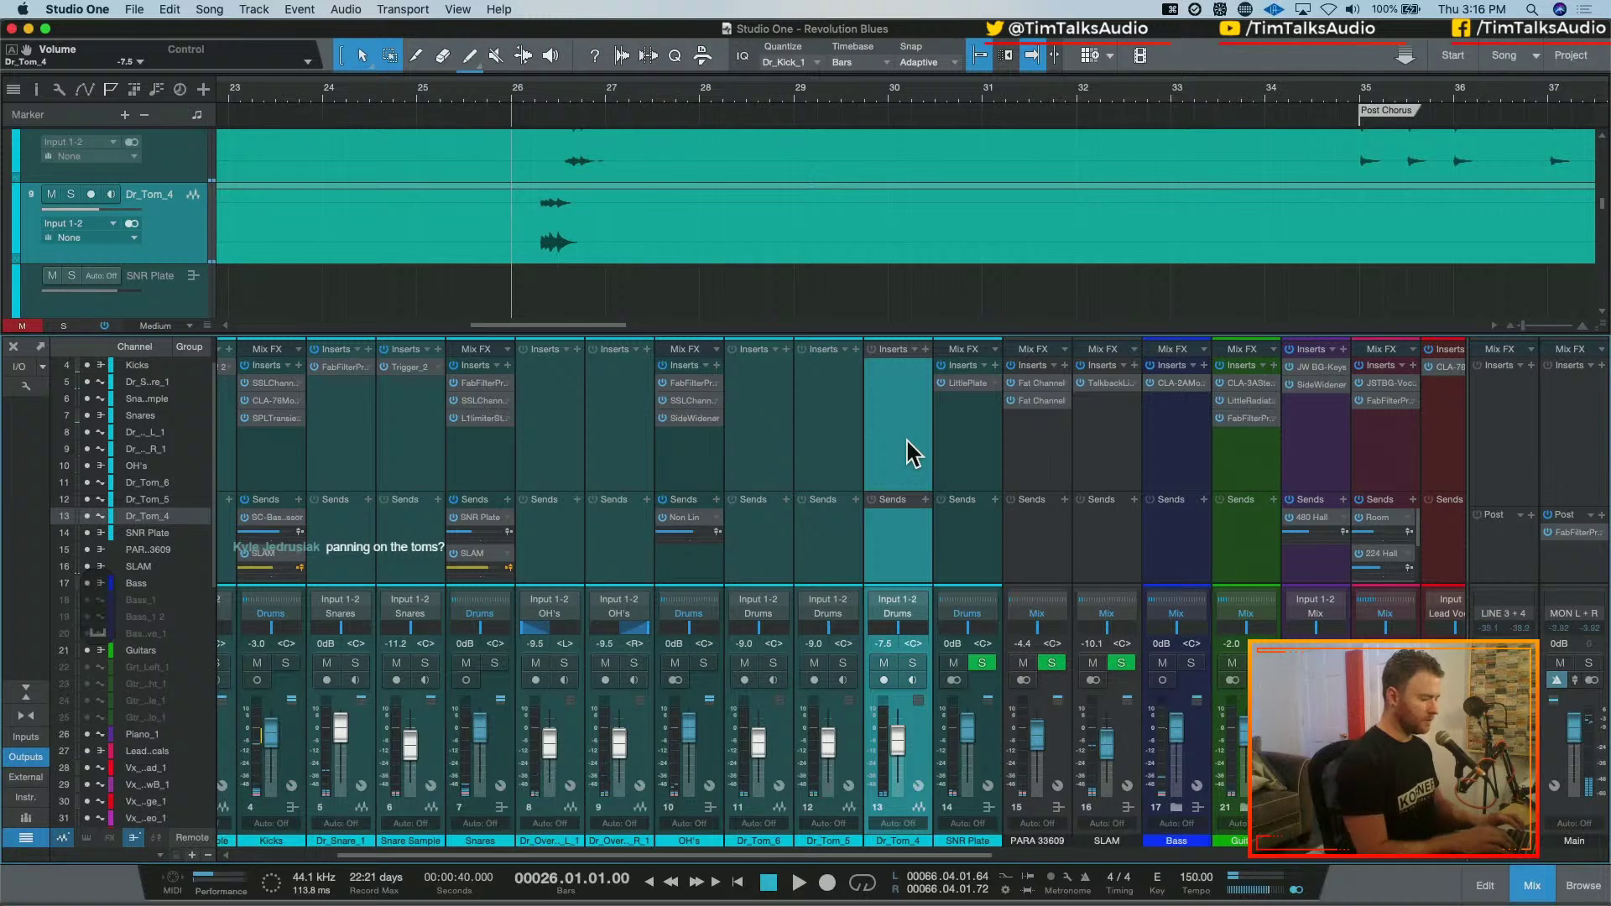
click(926, 350)
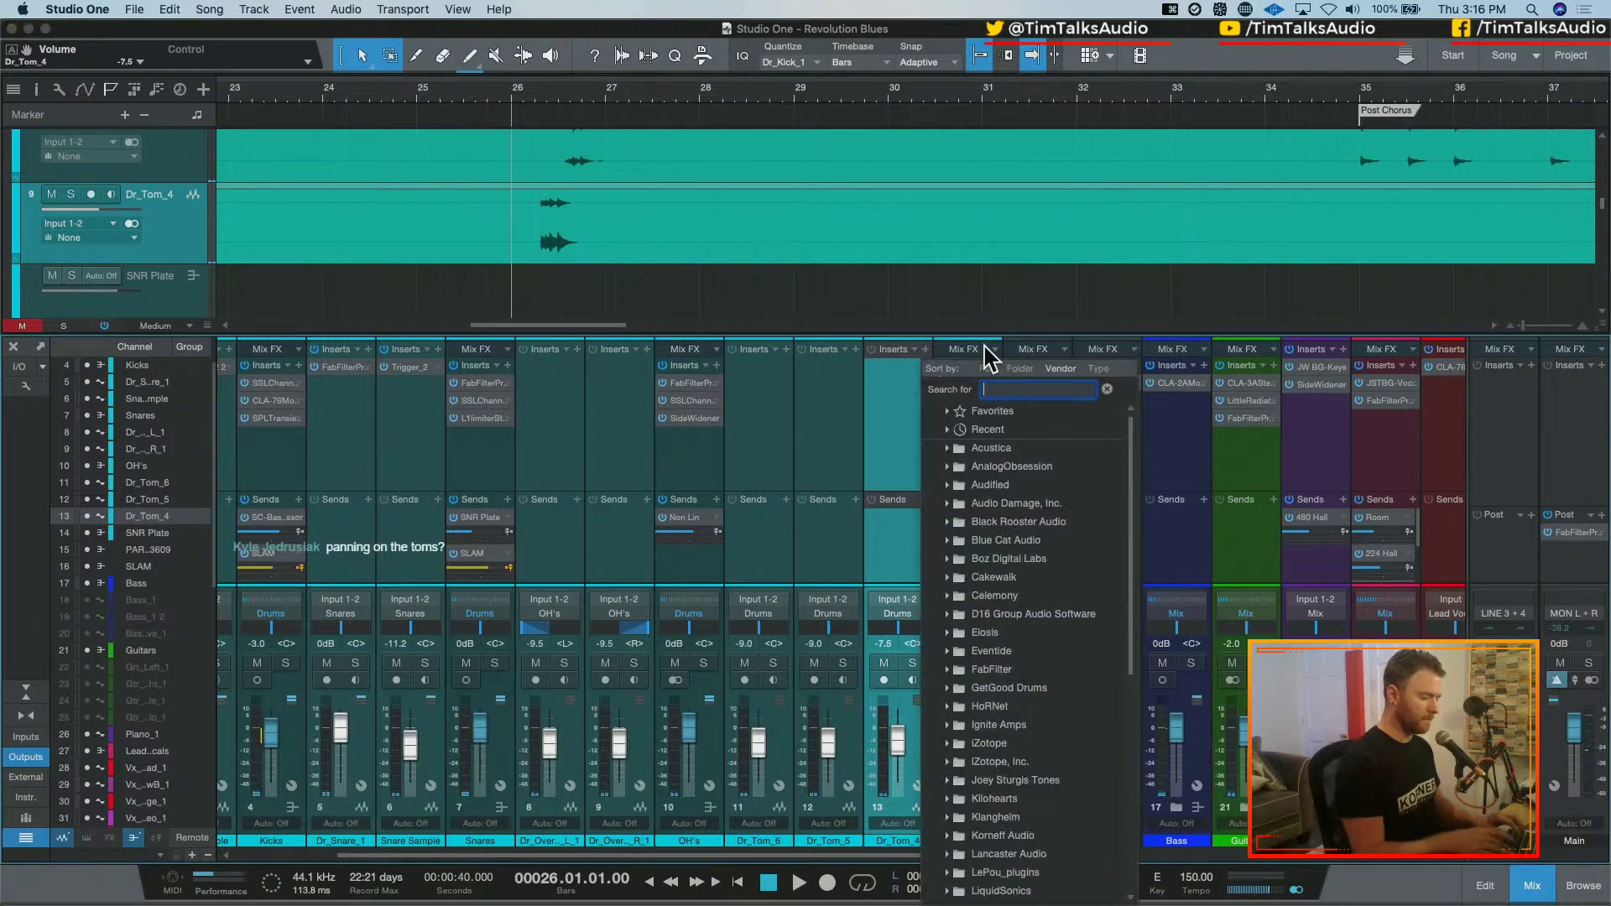
text(ssl)
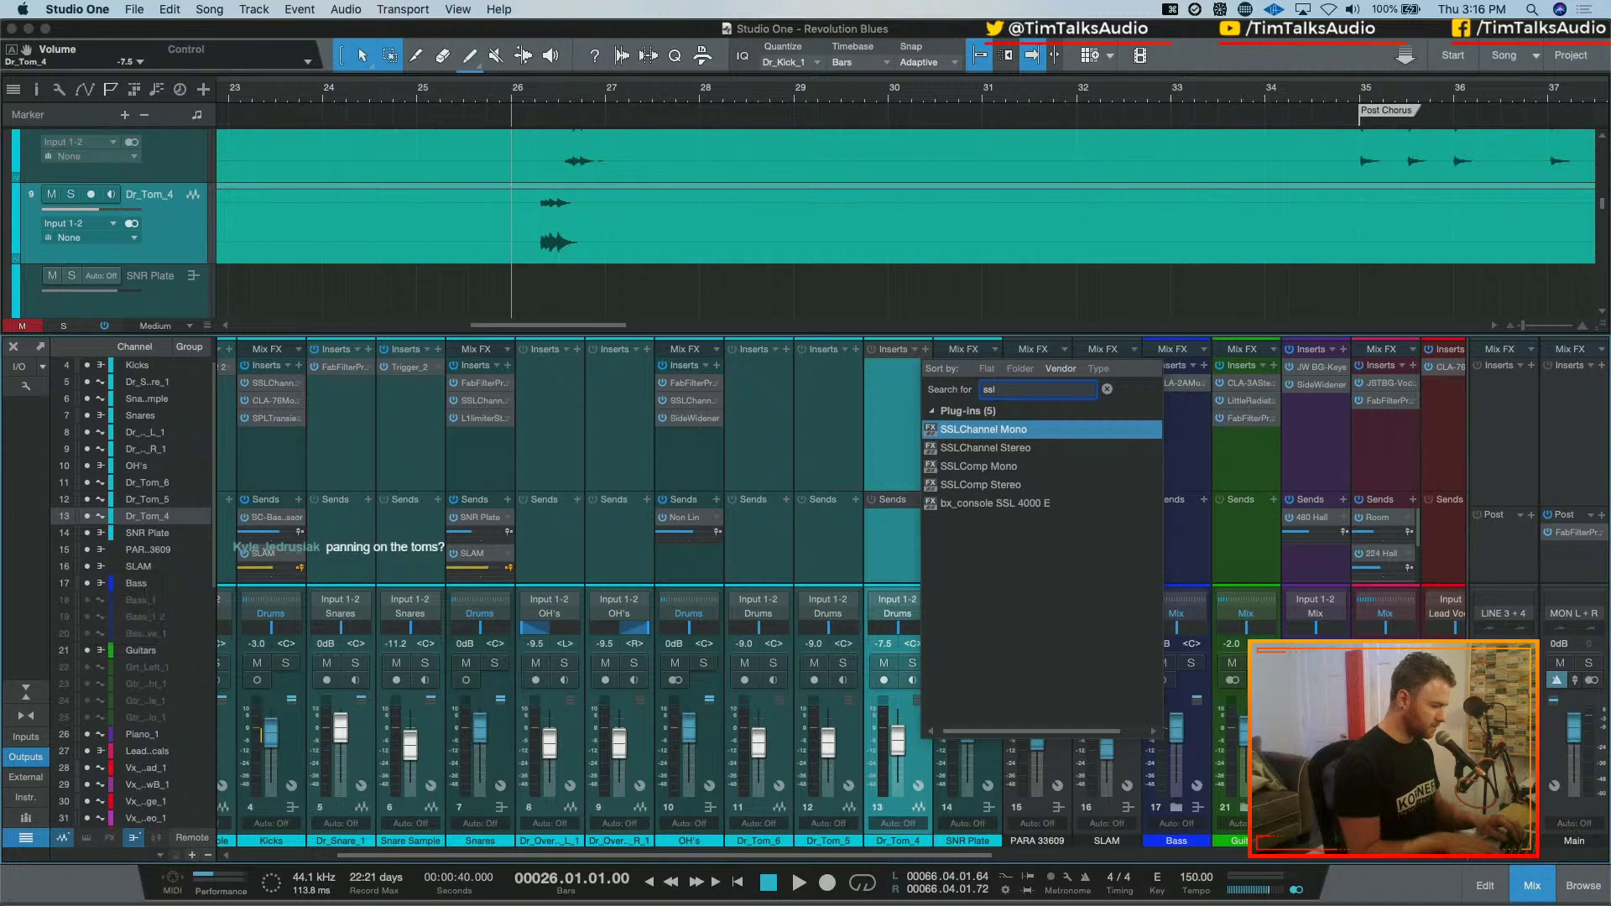
key(Return)
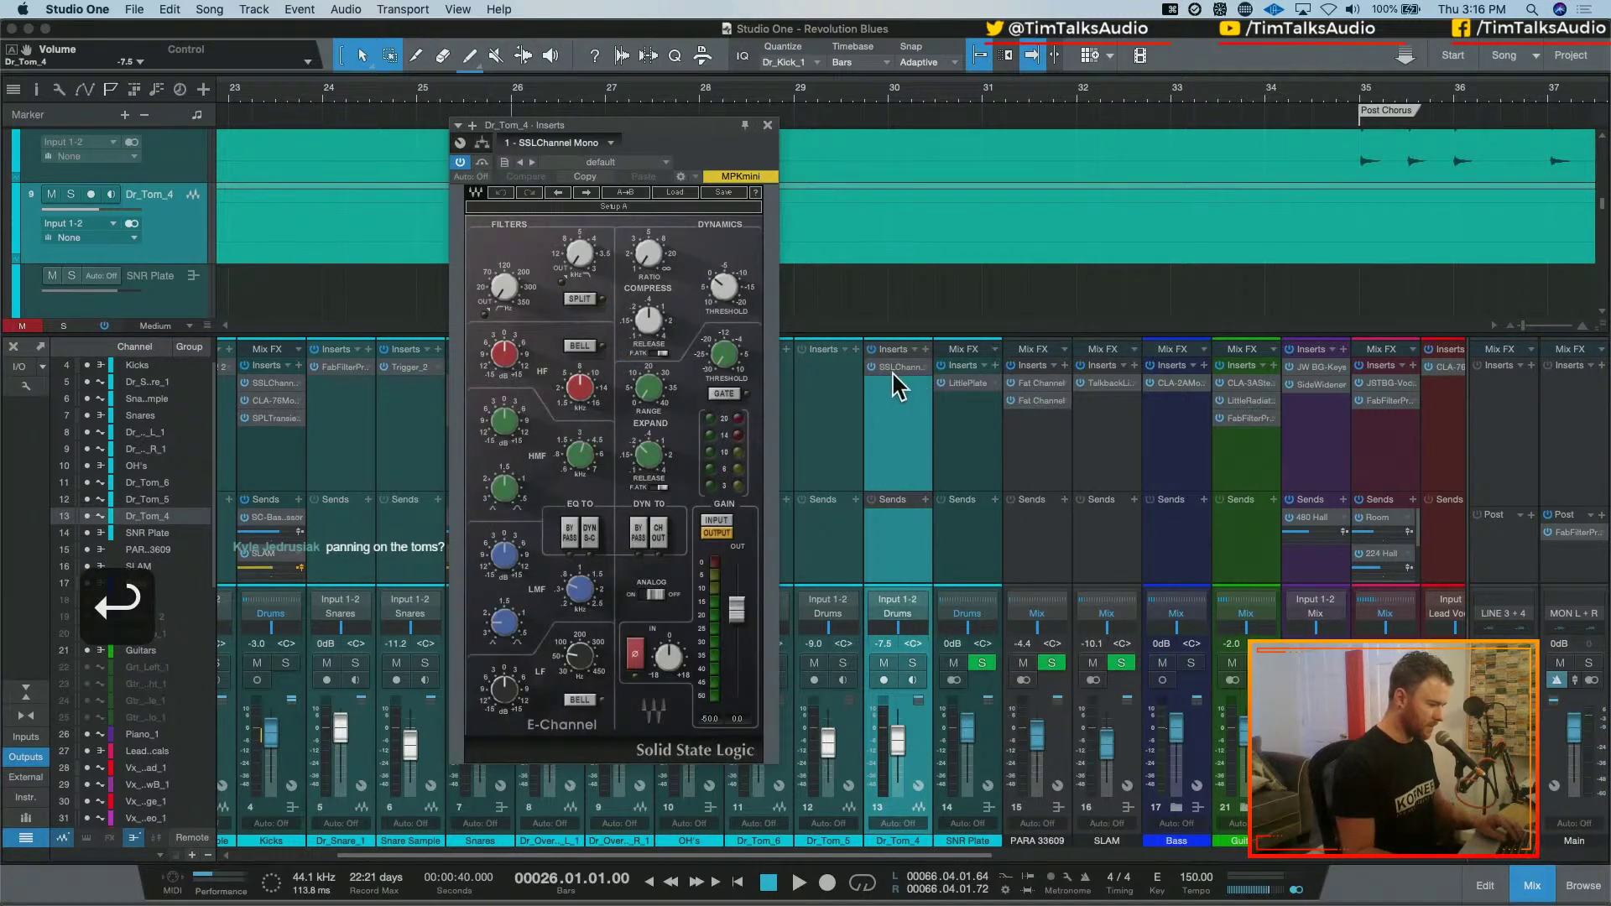
right_click(926, 367)
click(974, 533)
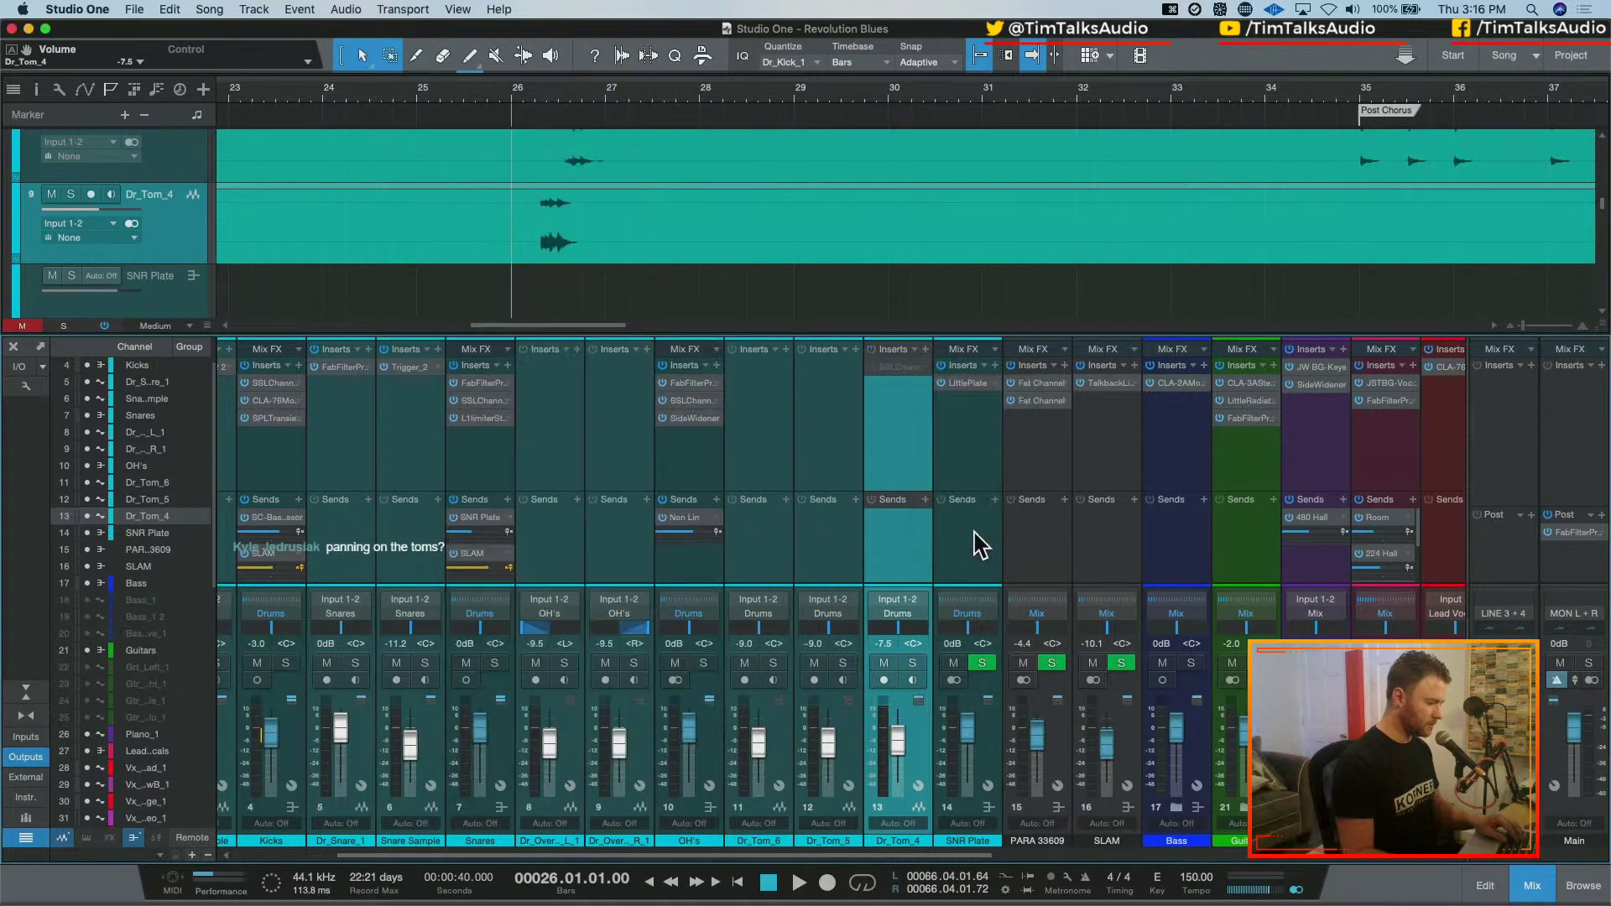
right_click(923, 370)
click(955, 438)
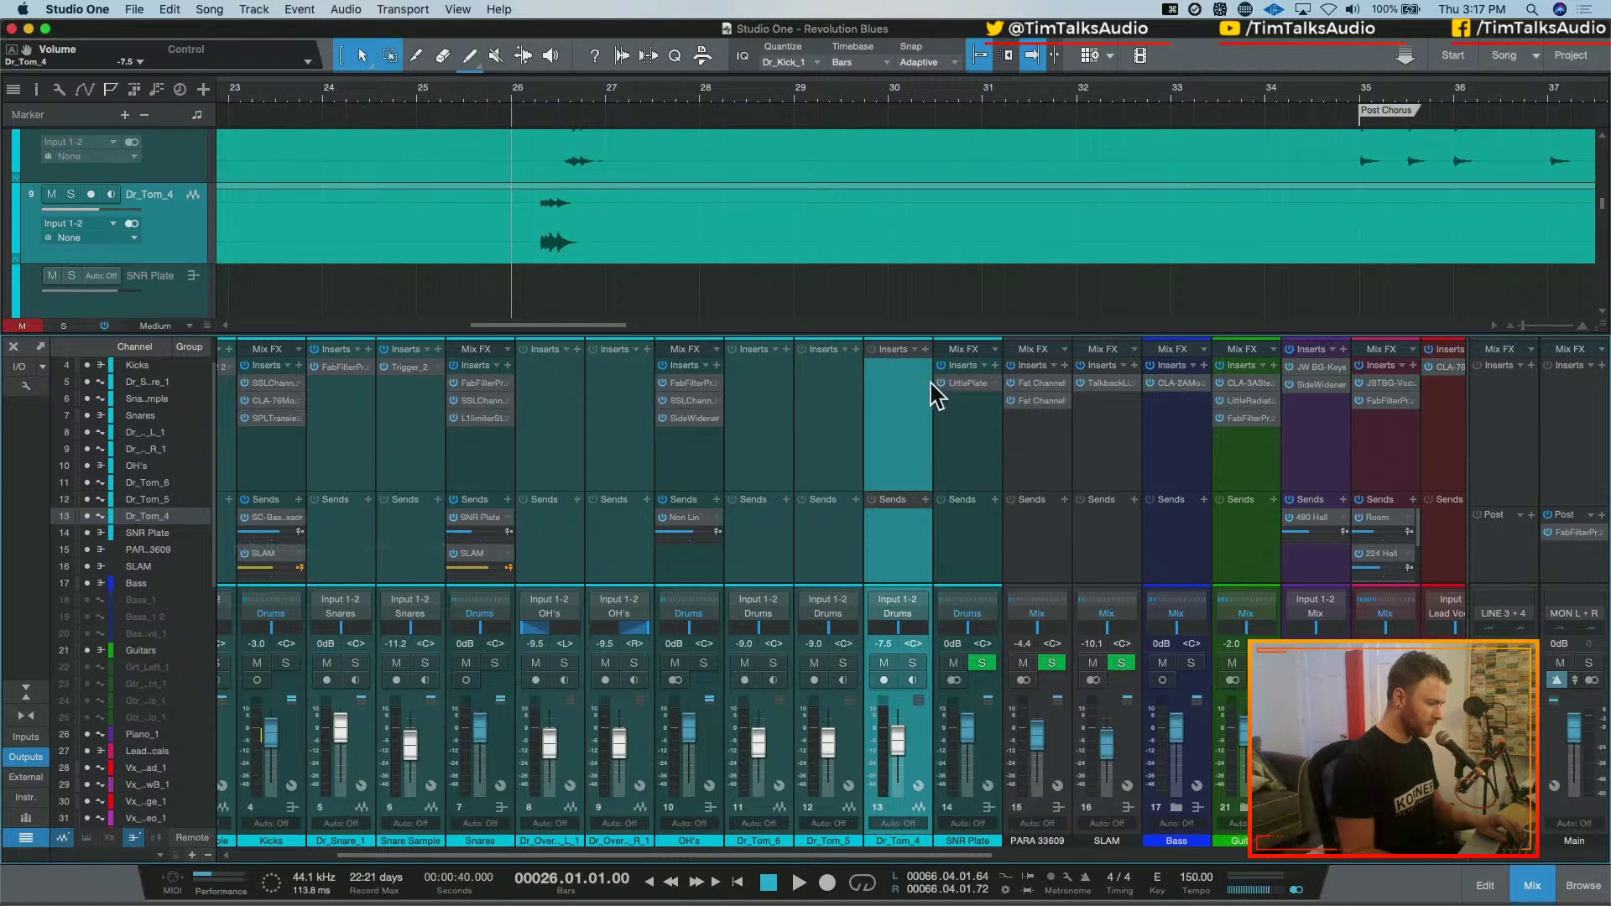
Insert the SSLChannel Stereo plug-in on the Dr_Tom_4 channel
click(926, 365)
text(ssl)
key(Down)
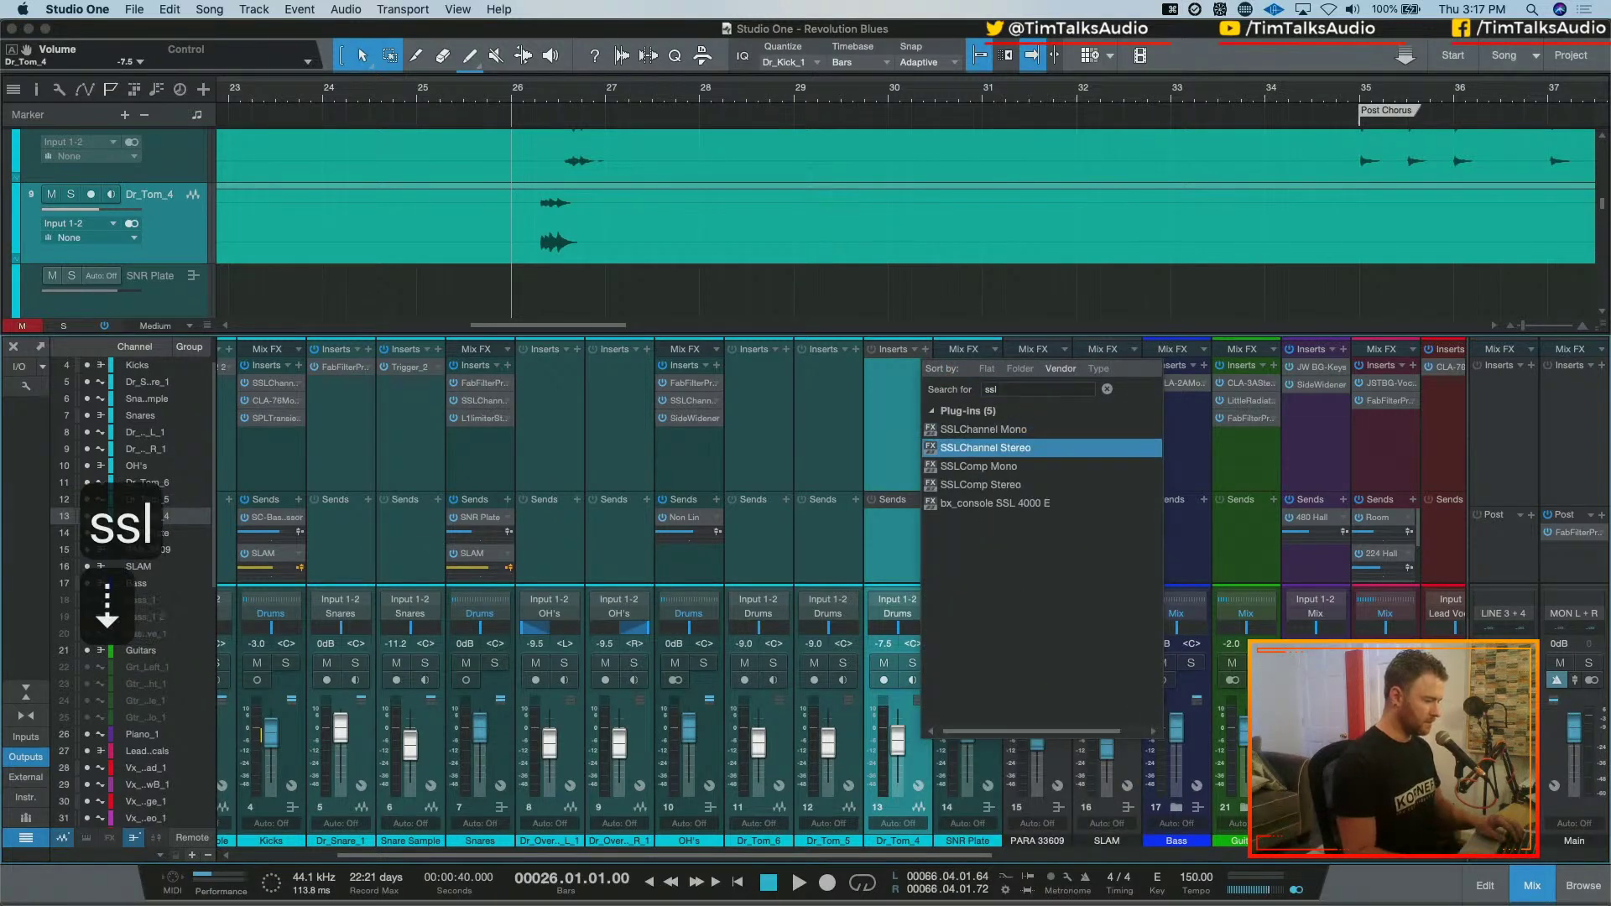
key(Return)
Copy Dr_Tom_4's SSLChannel Stereo insert to the Dr_Tom_5 and Dr_Tom_6 channels
click(807, 434)
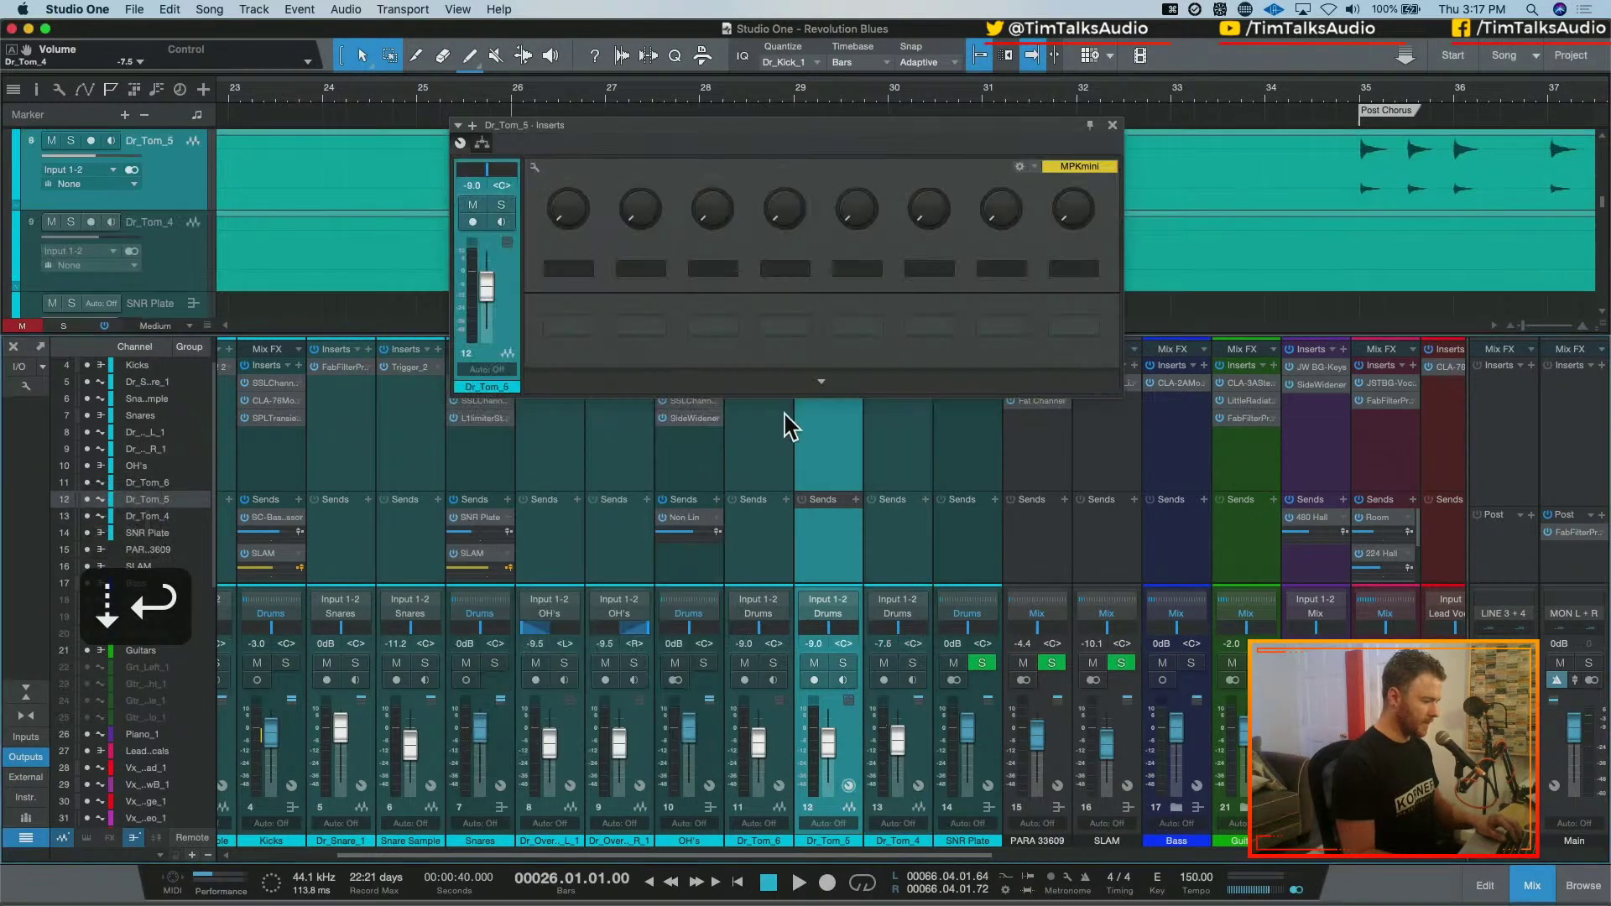
shift+click(784, 425)
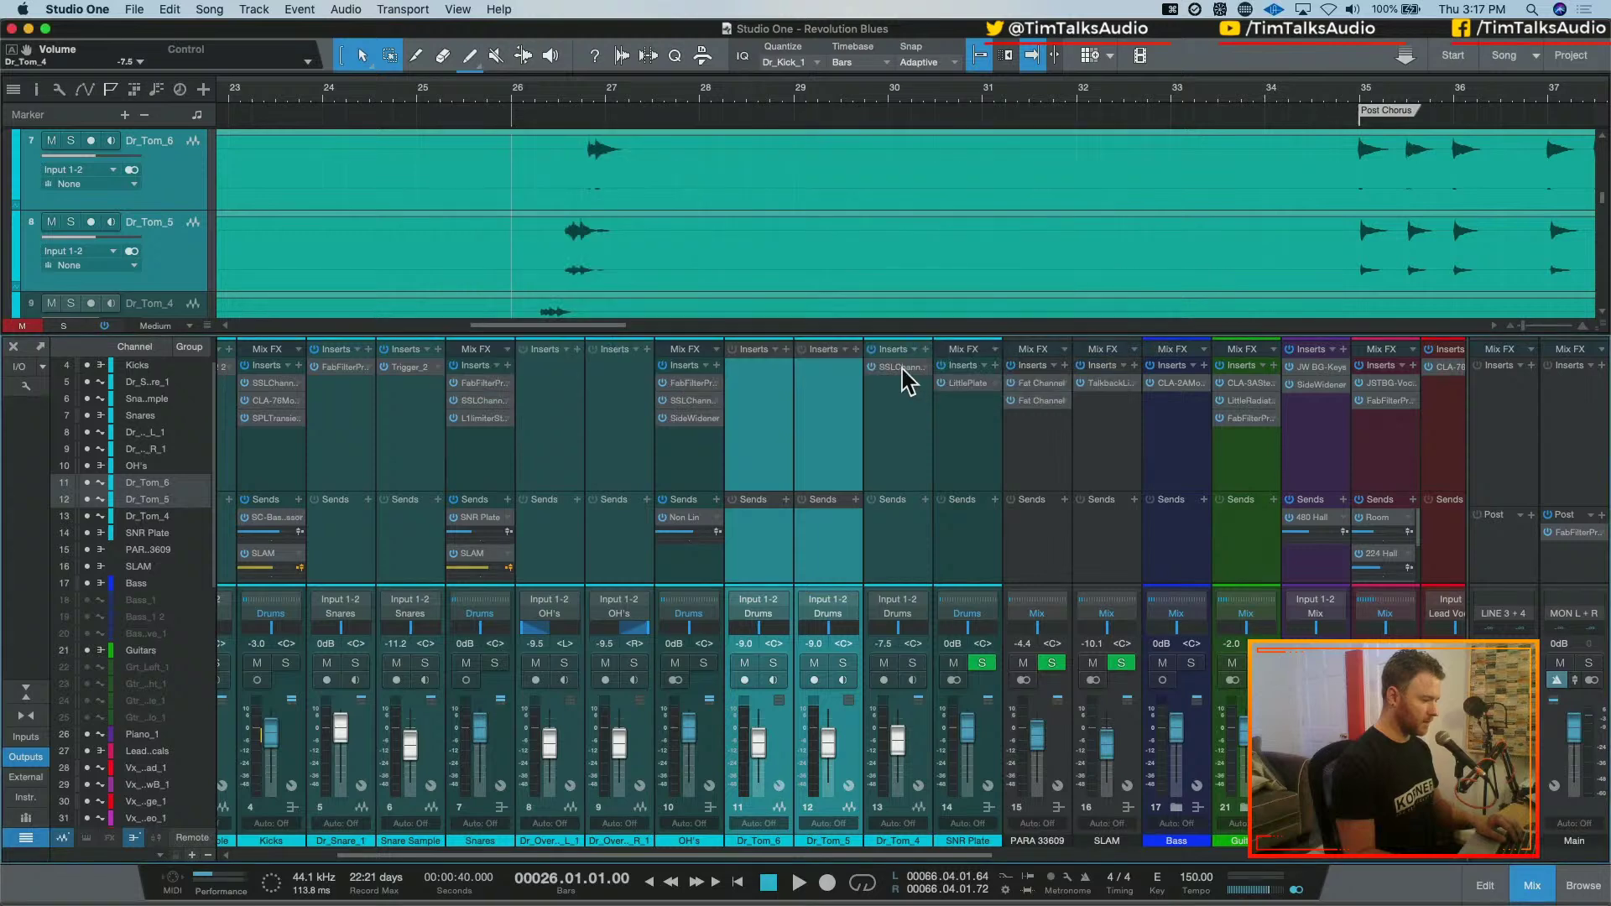
click(797, 374)
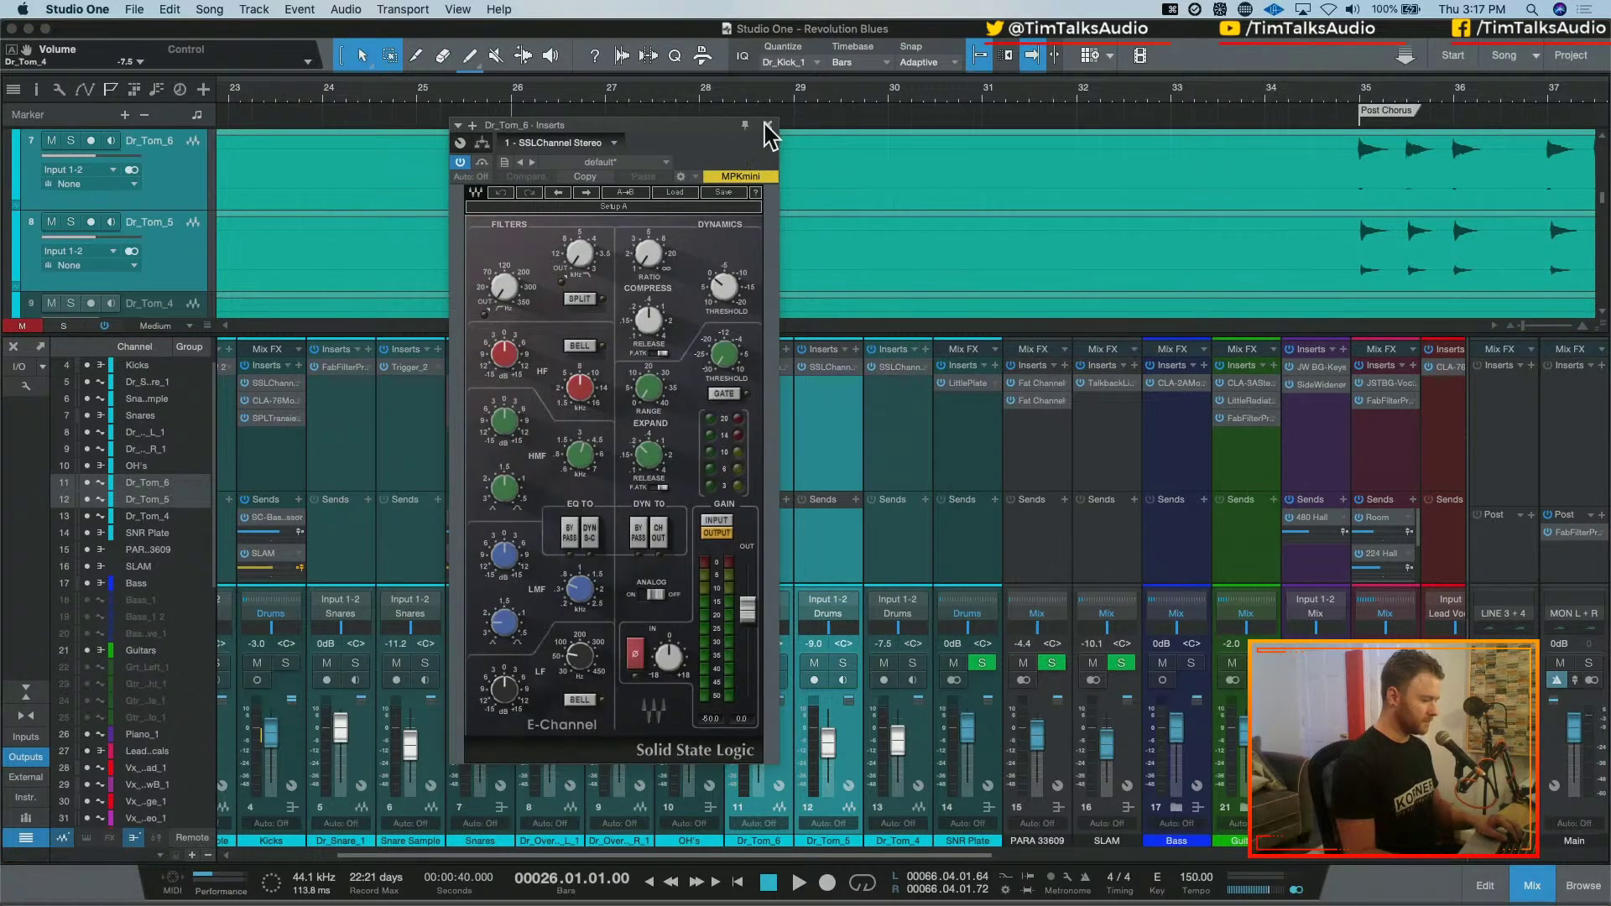
click(767, 126)
Solo the three tom channels, loop bars 26 to 28 and audition the tom fill
click(877, 445)
shift+click(784, 444)
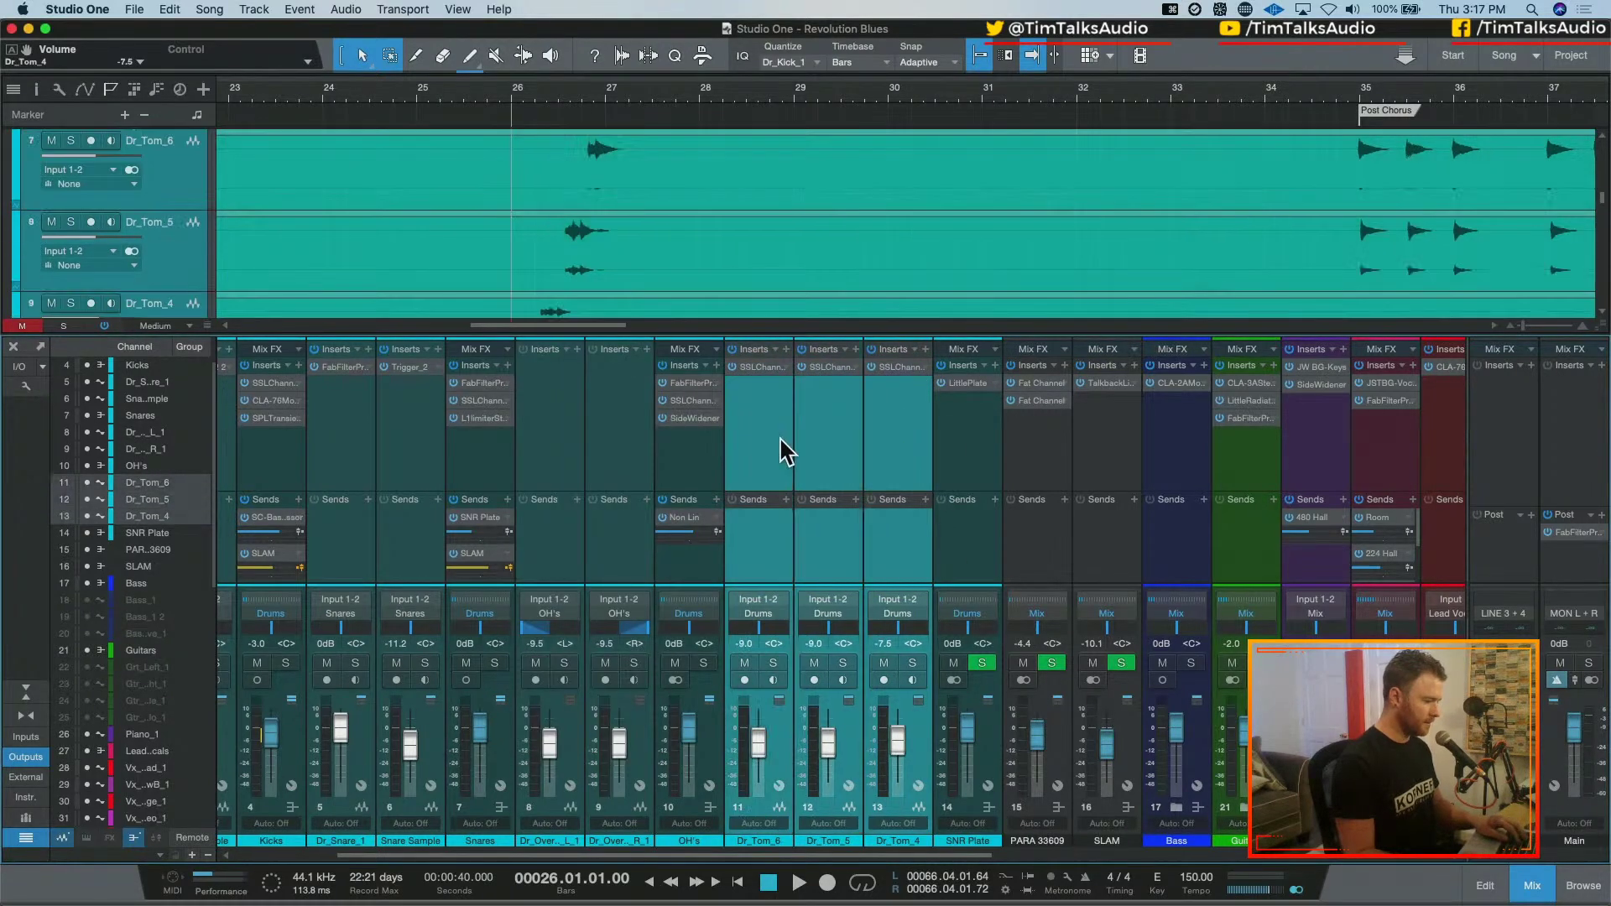
key(w)
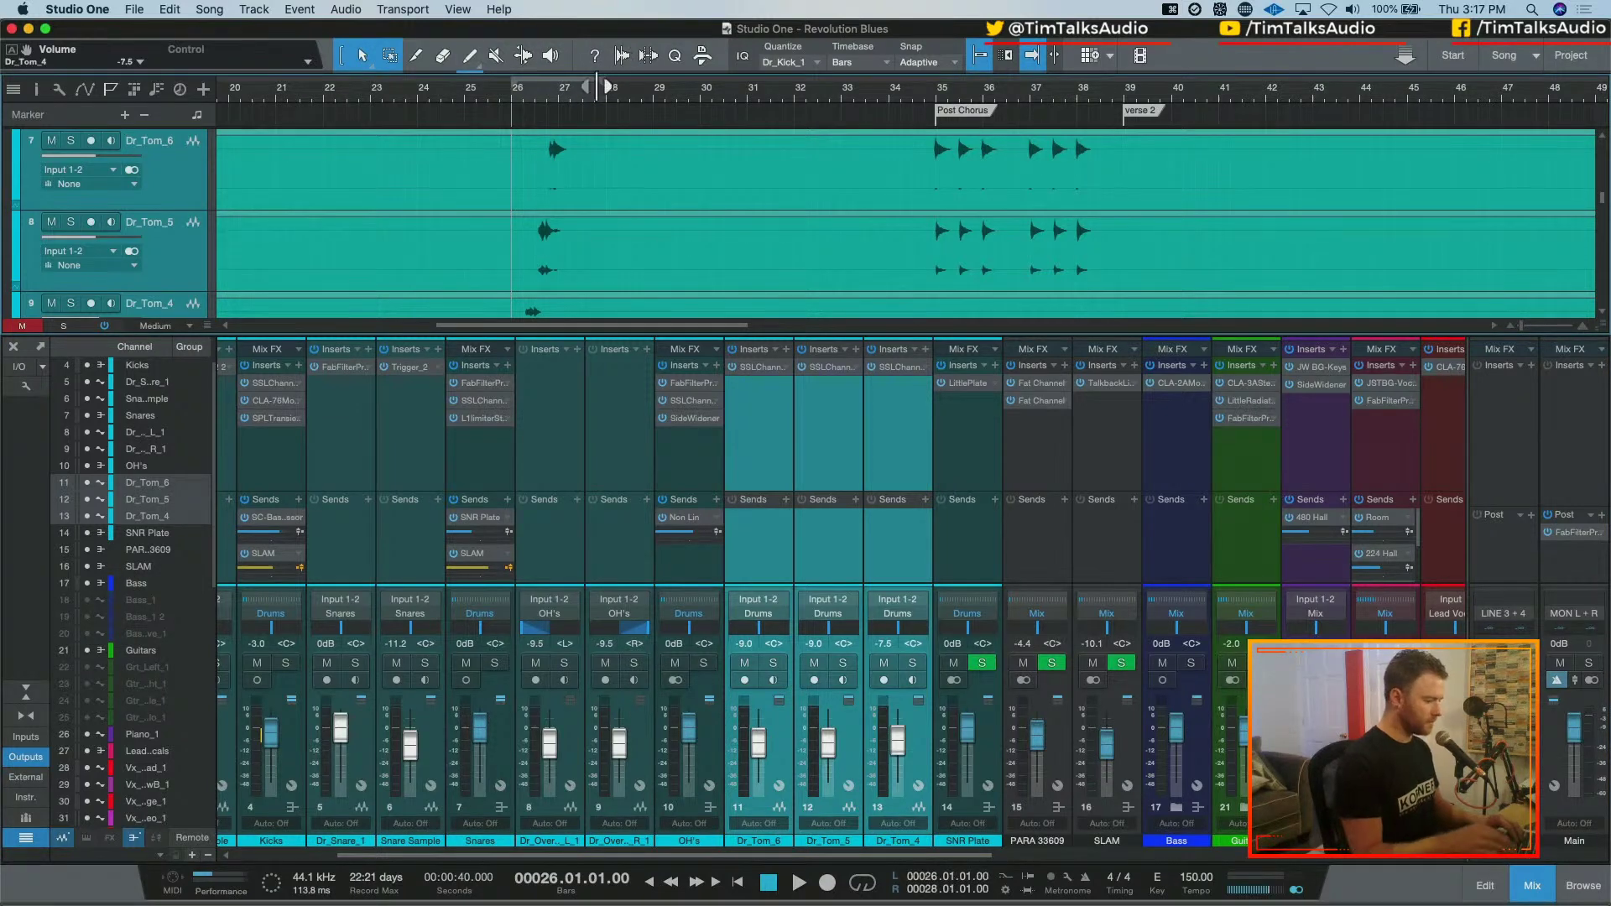
key(slash)
key(s)
key(space)
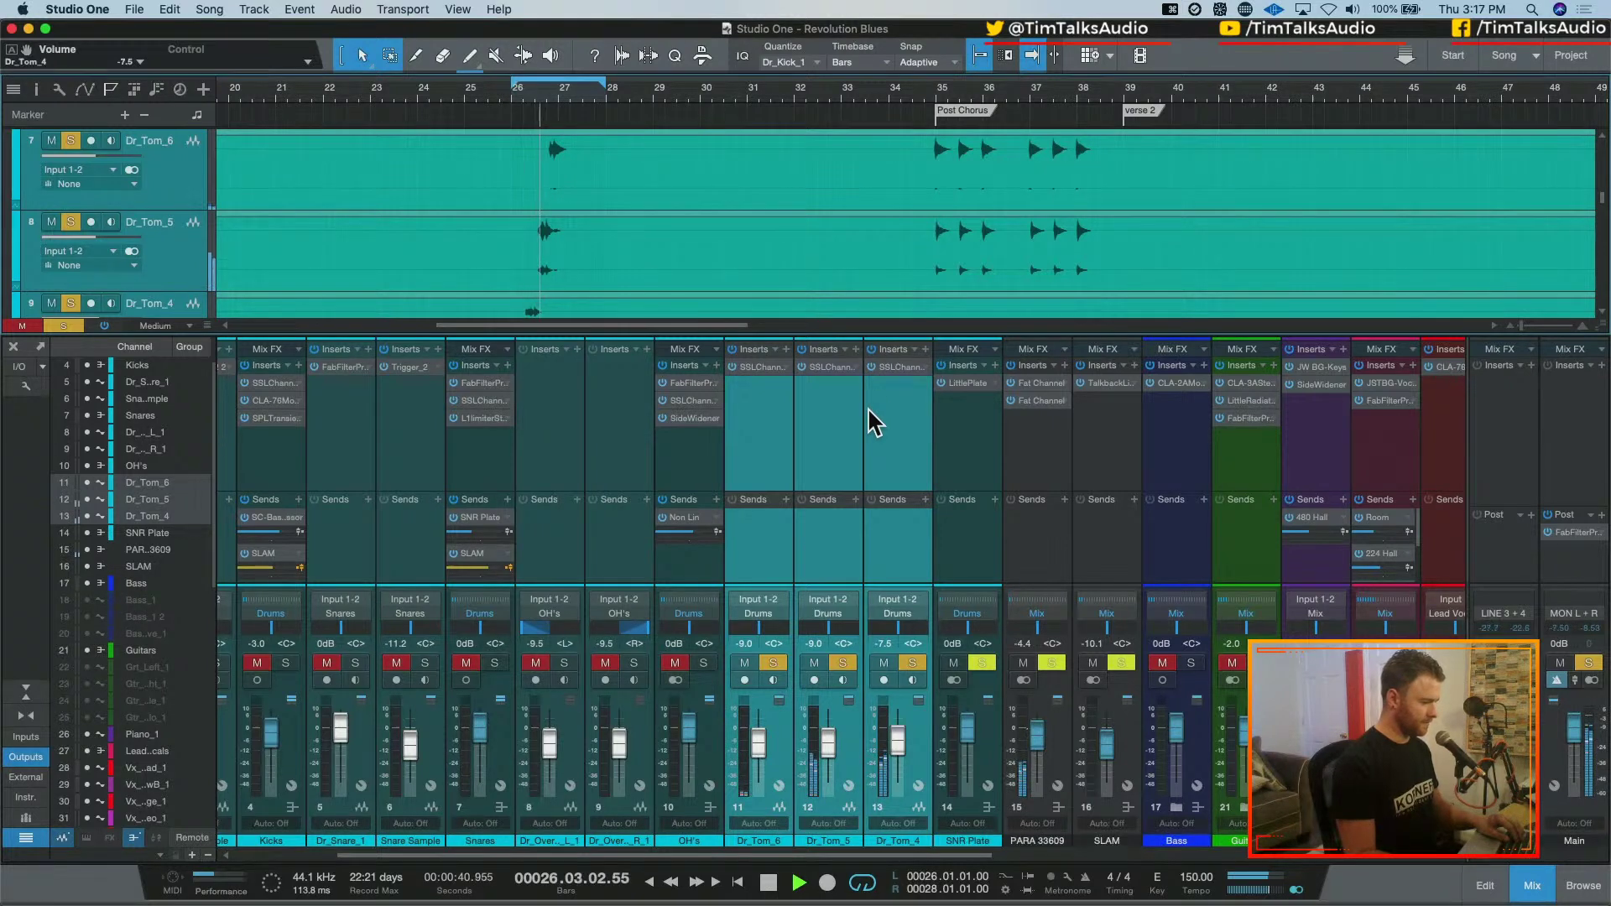
key(space)
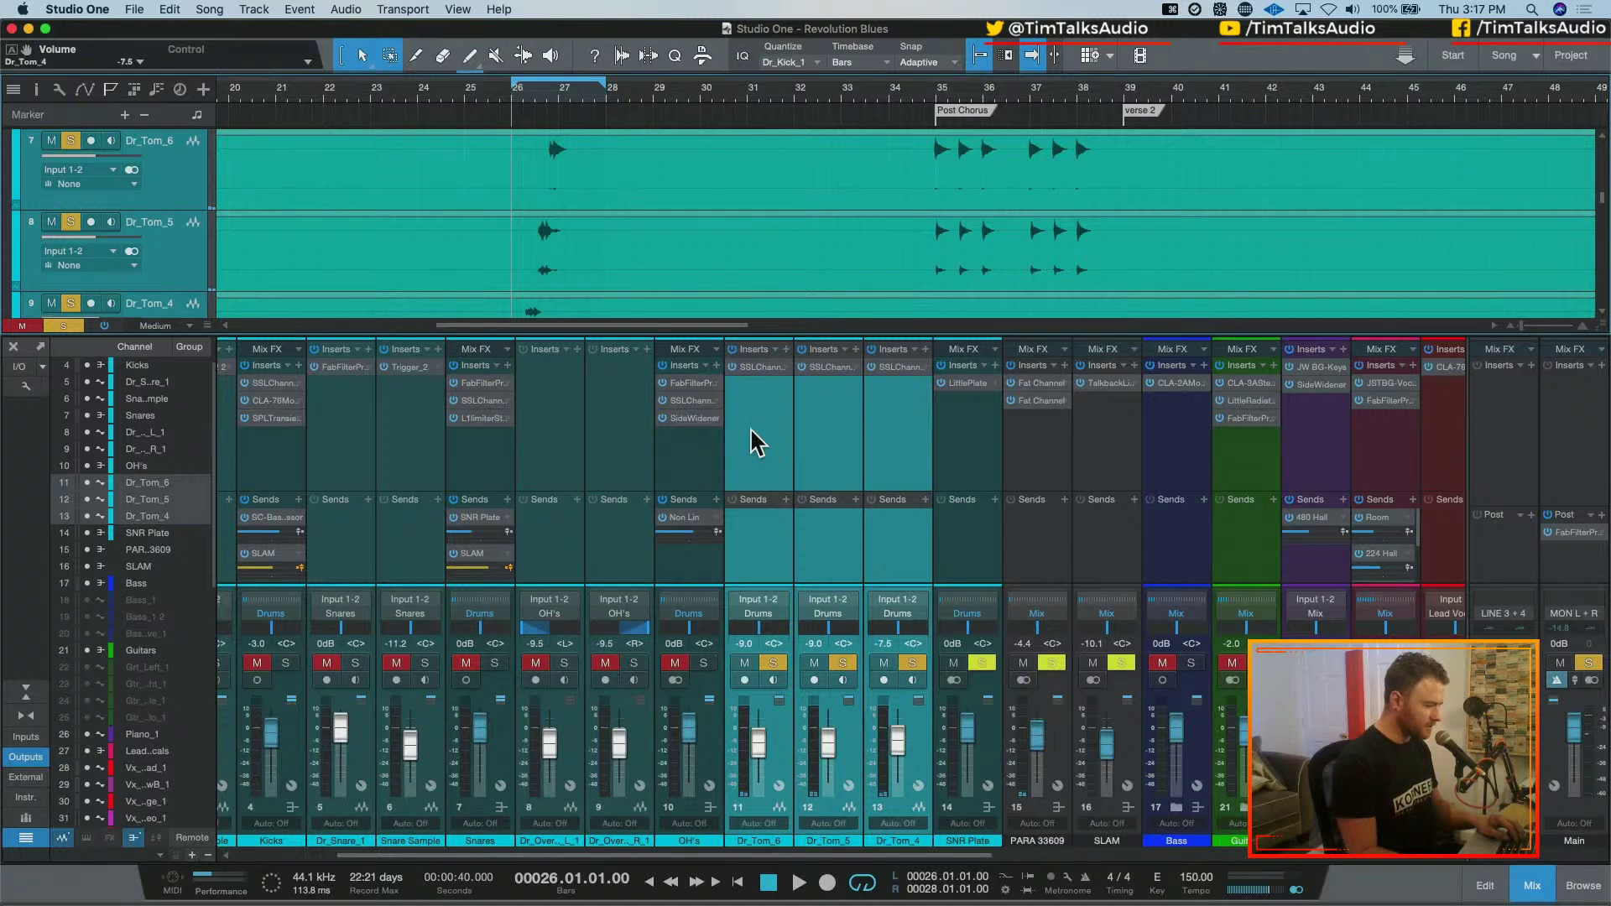
key(space)
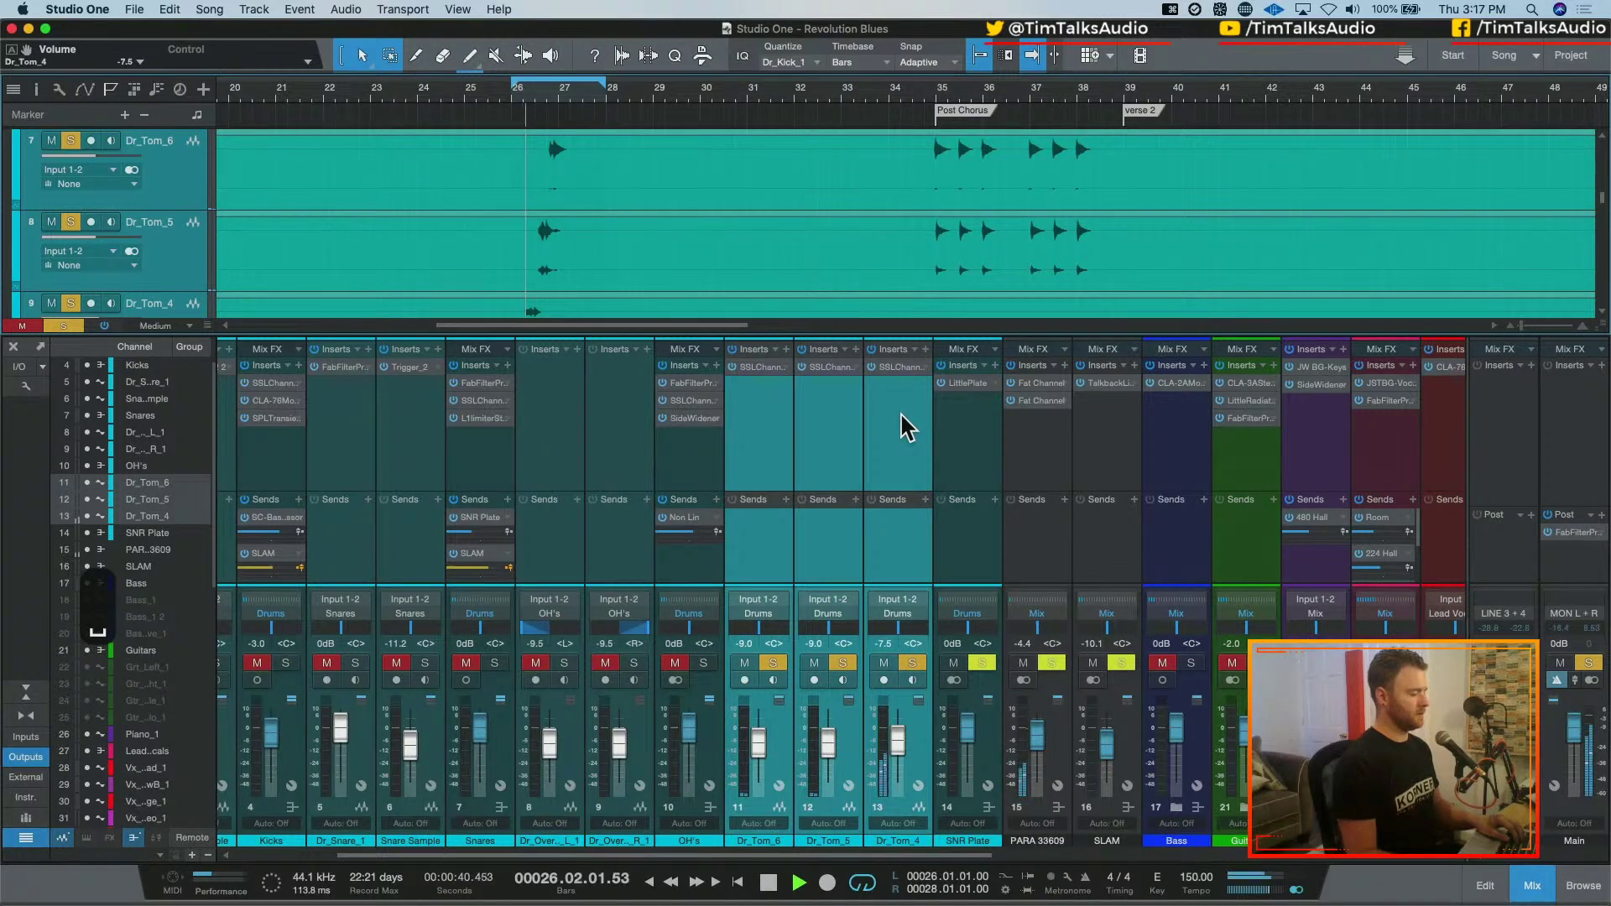
key(space)
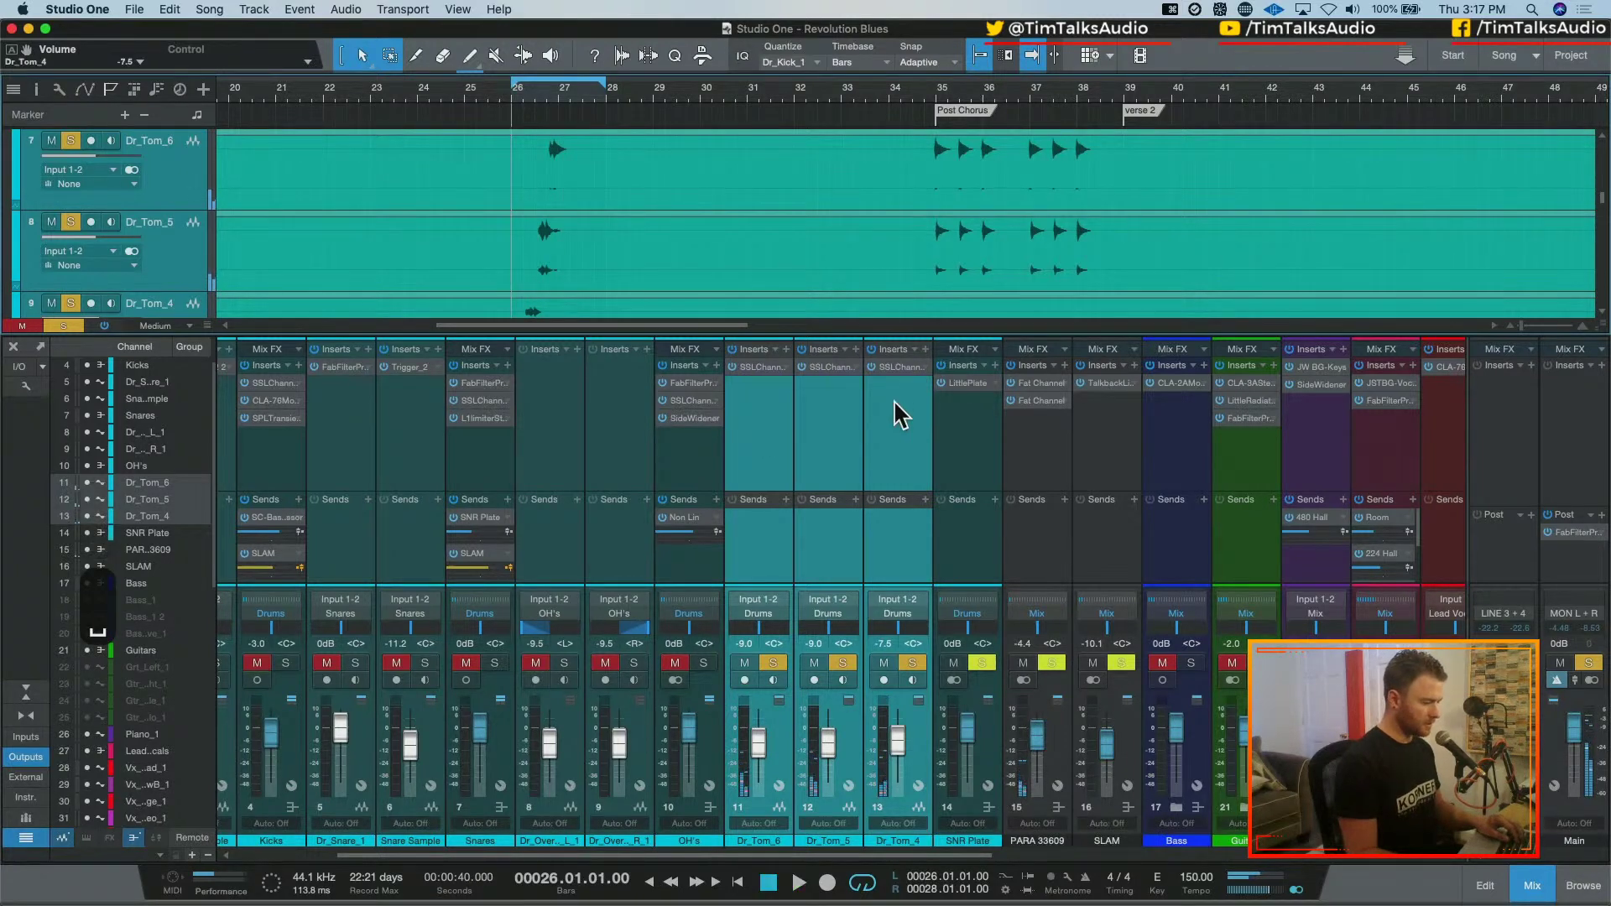
Switch the HF band of Dr_Tom_4's SSLChannel to bell, boost its HF gain and audition the fill
click(897, 368)
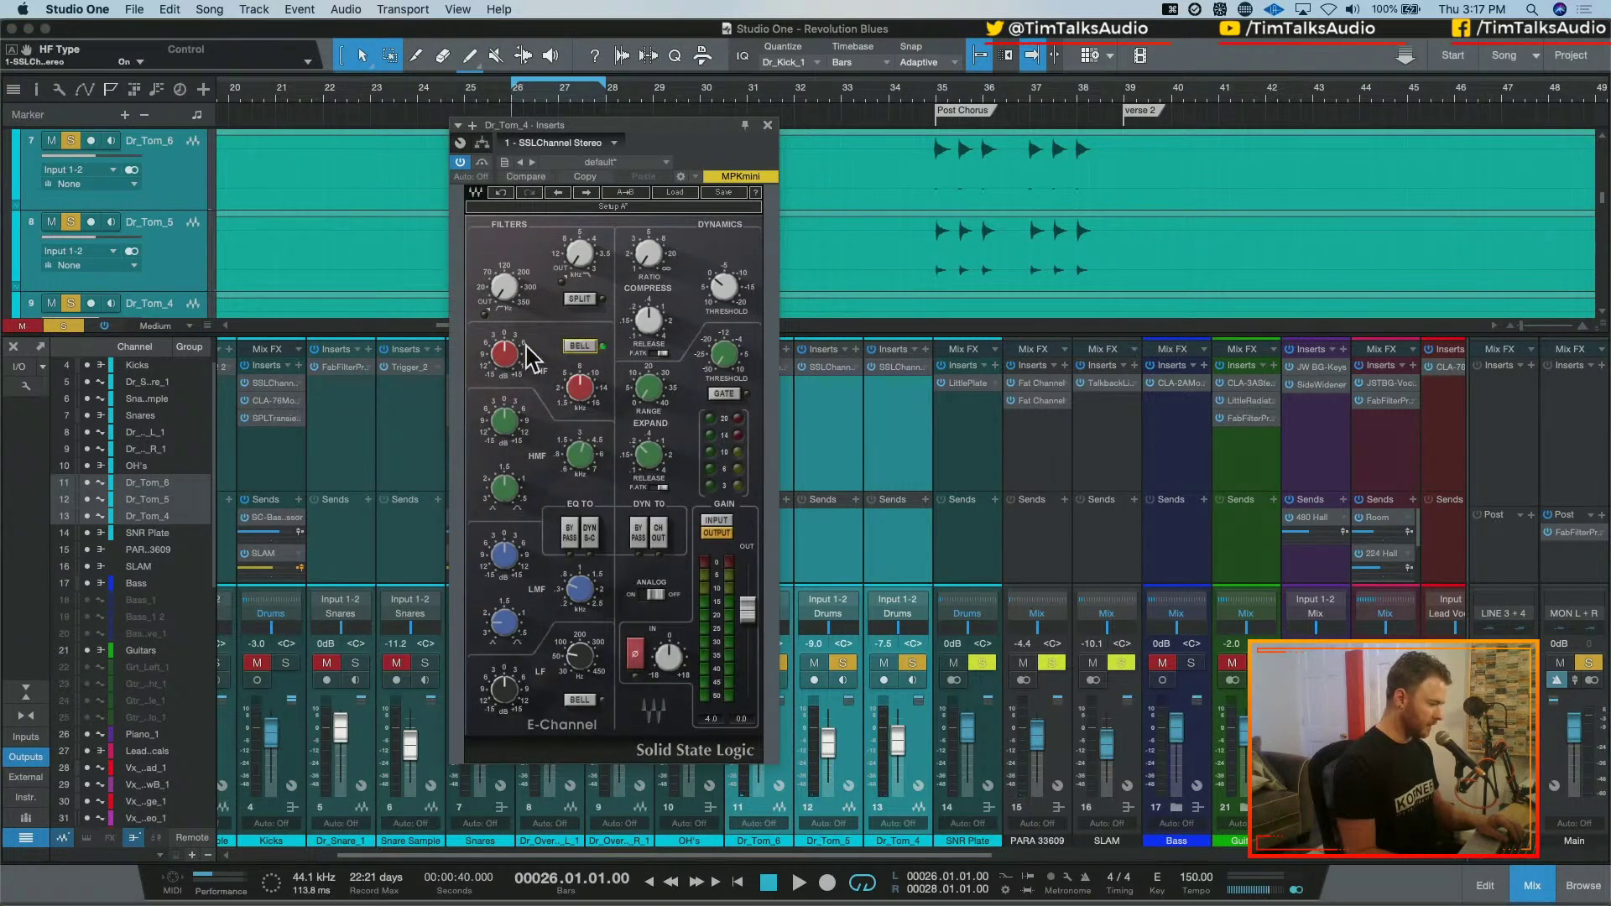
drag(507, 353, 566, 378)
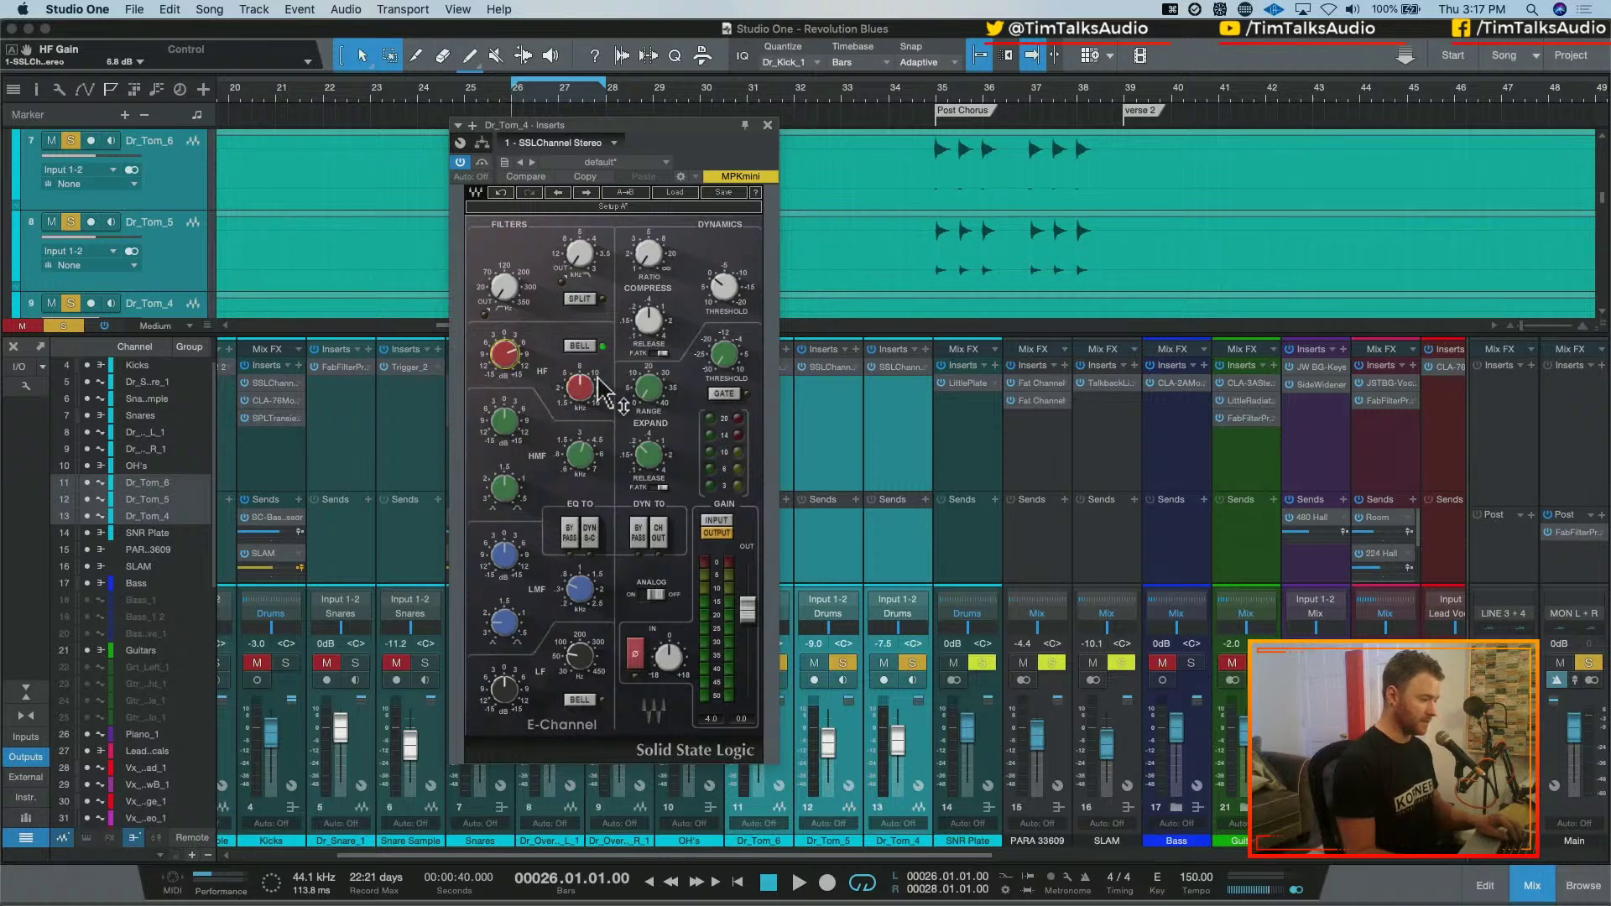
key(space)
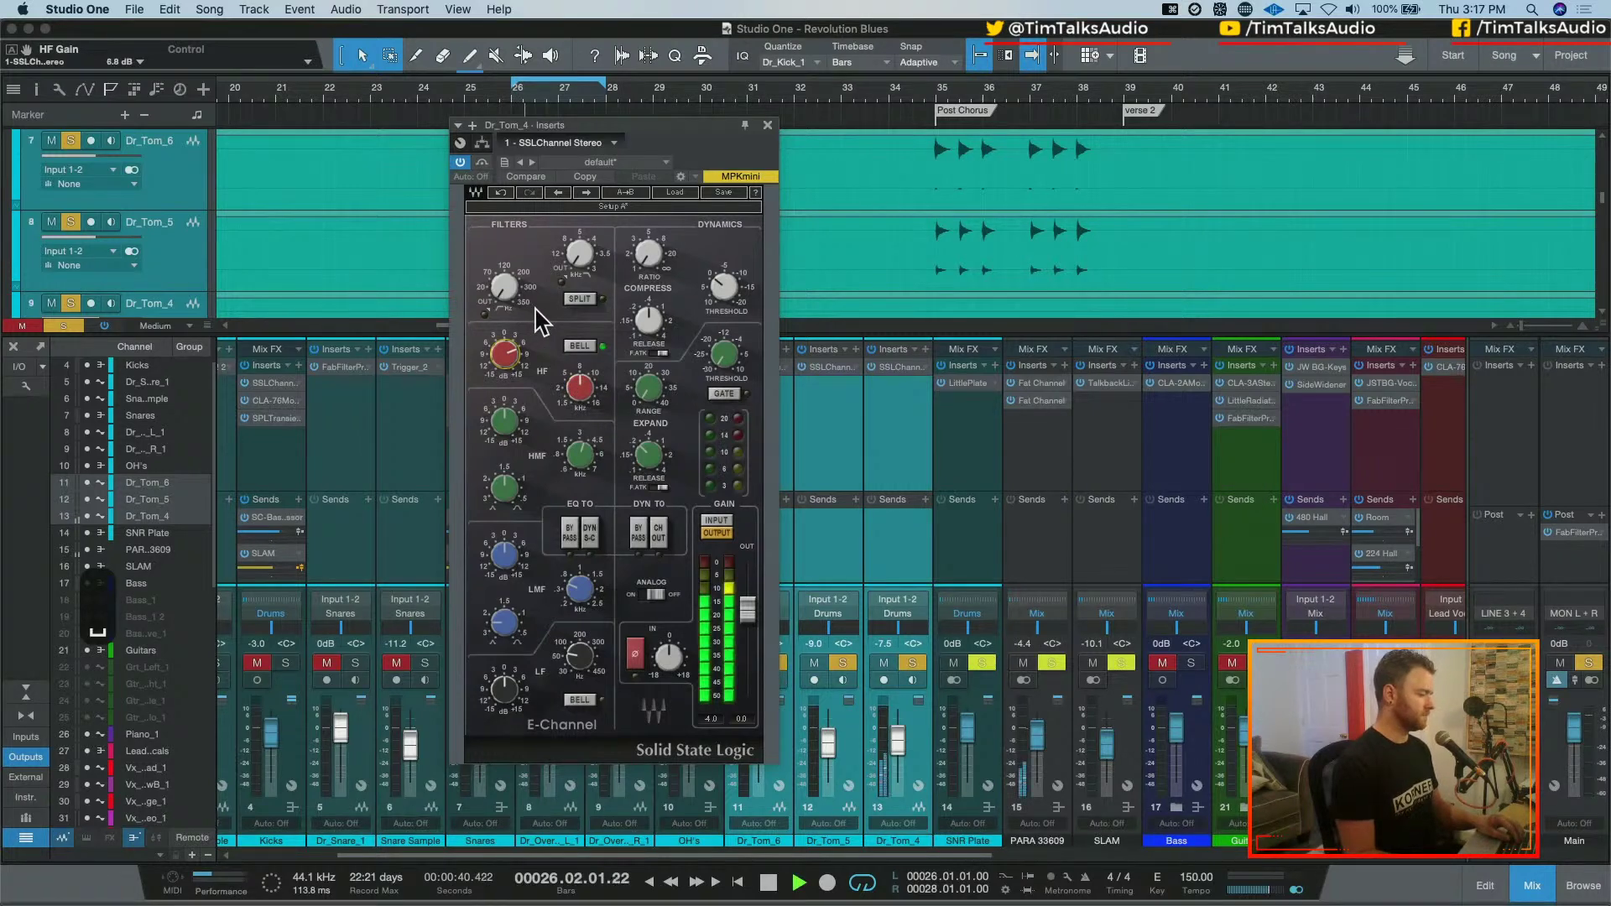
key(space)
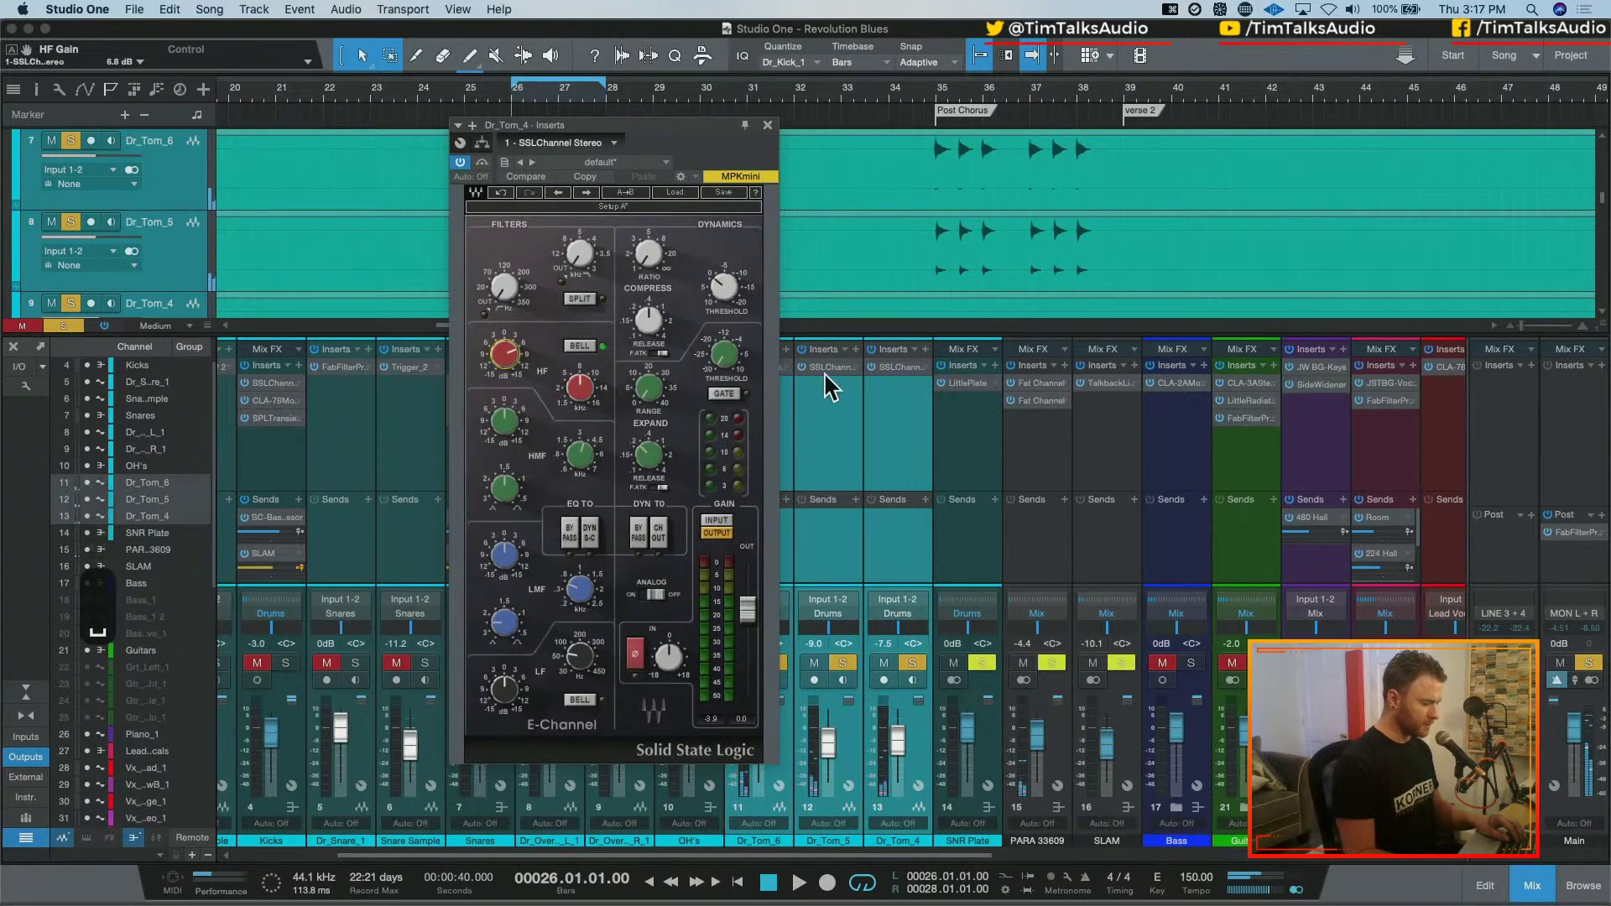
Remove the SSLChannel Stereo inserts from Dr_Tom_5 and Dr_Tom_6
click(795, 425)
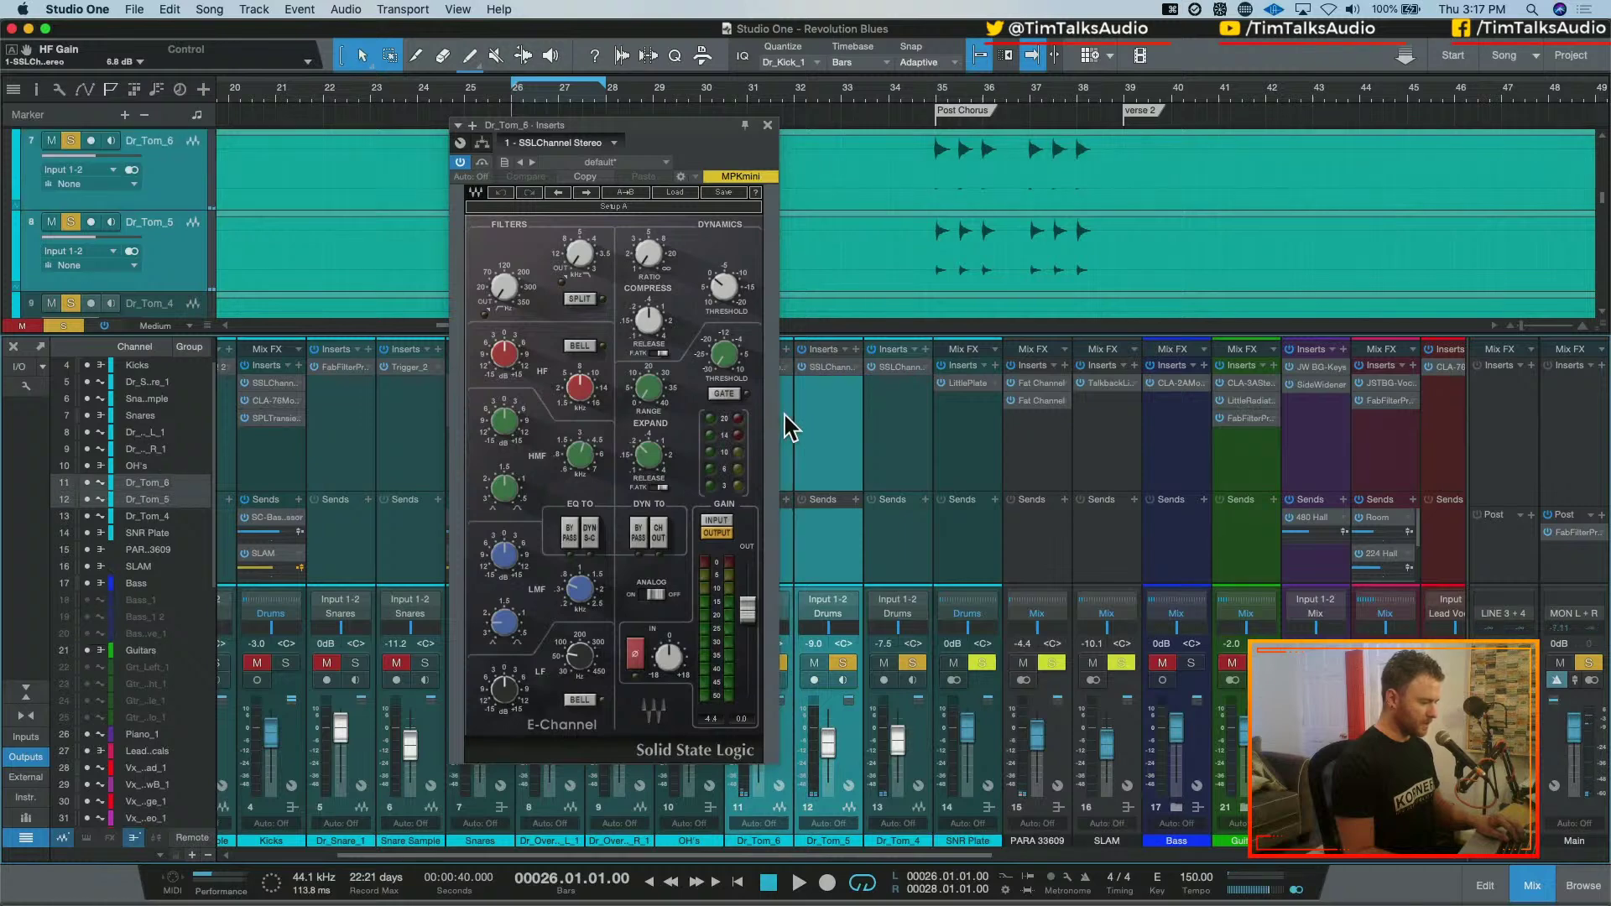
right_click(878, 388)
click(885, 514)
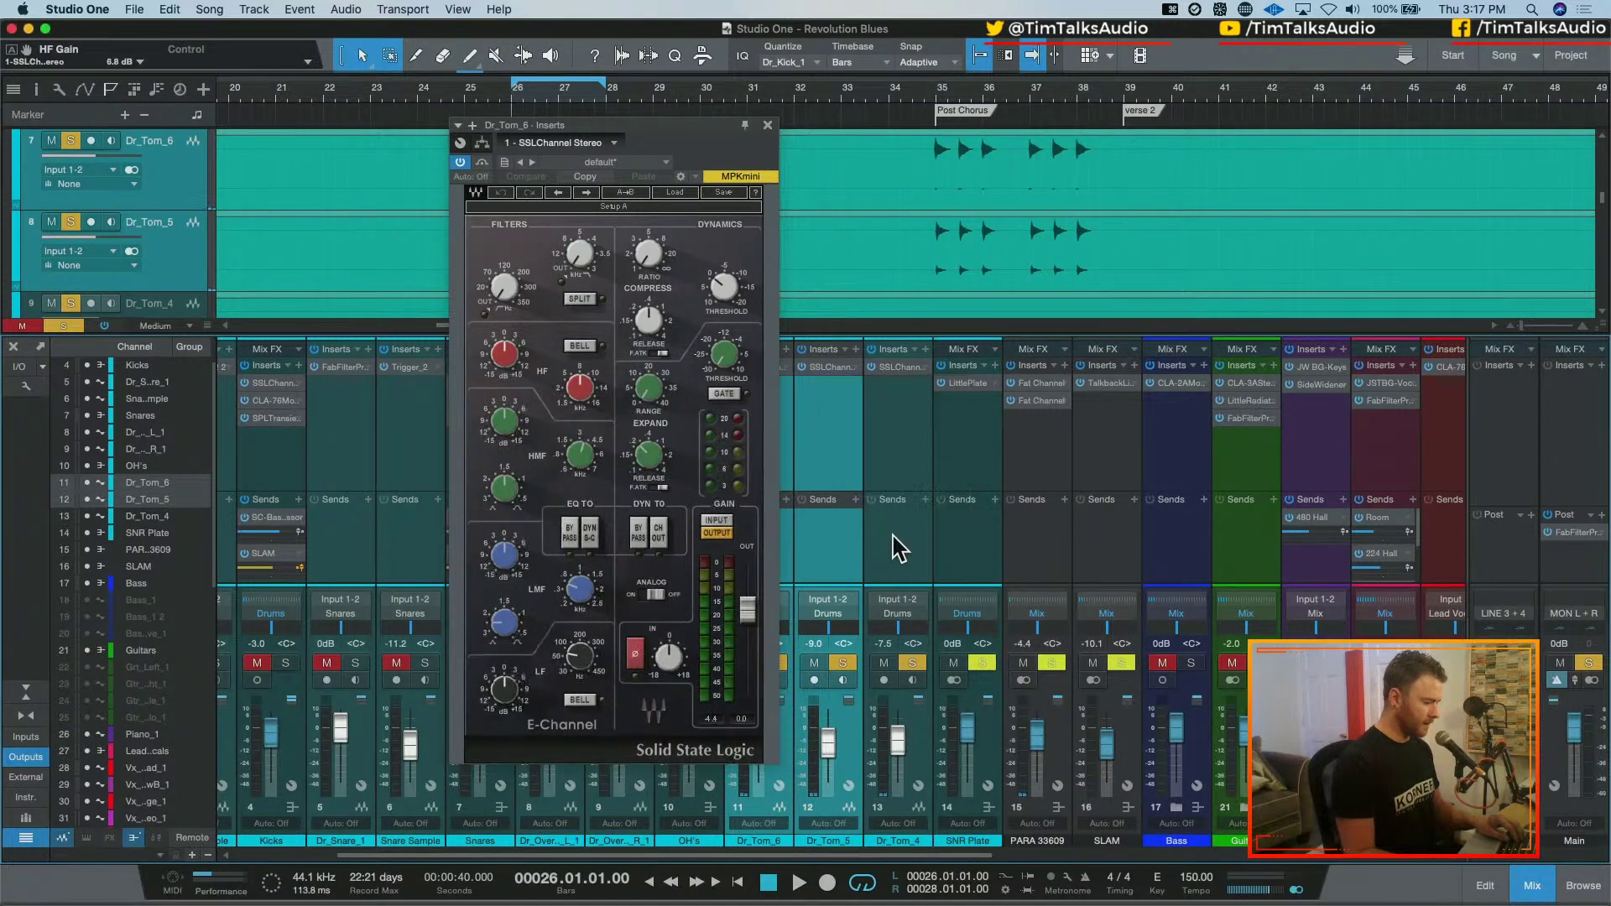
Raise the HF gain of Dr_Tom_4's SSLChannel Stereo to 11.2 dB while replaying the looped fill
click(900, 420)
key(space)
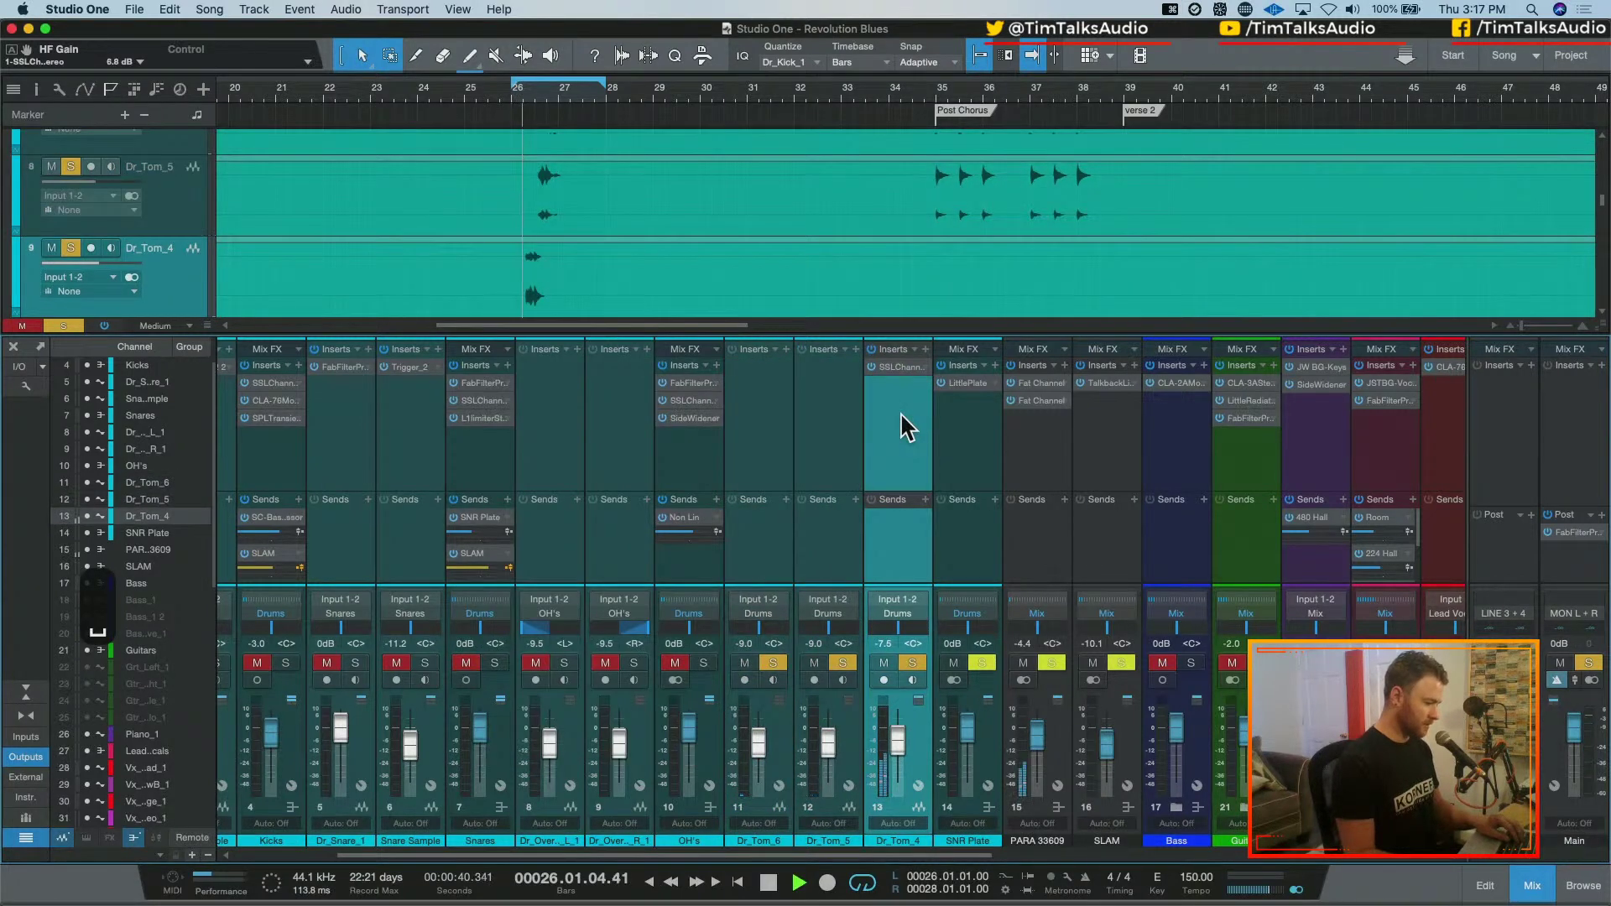
key(space)
click(902, 368)
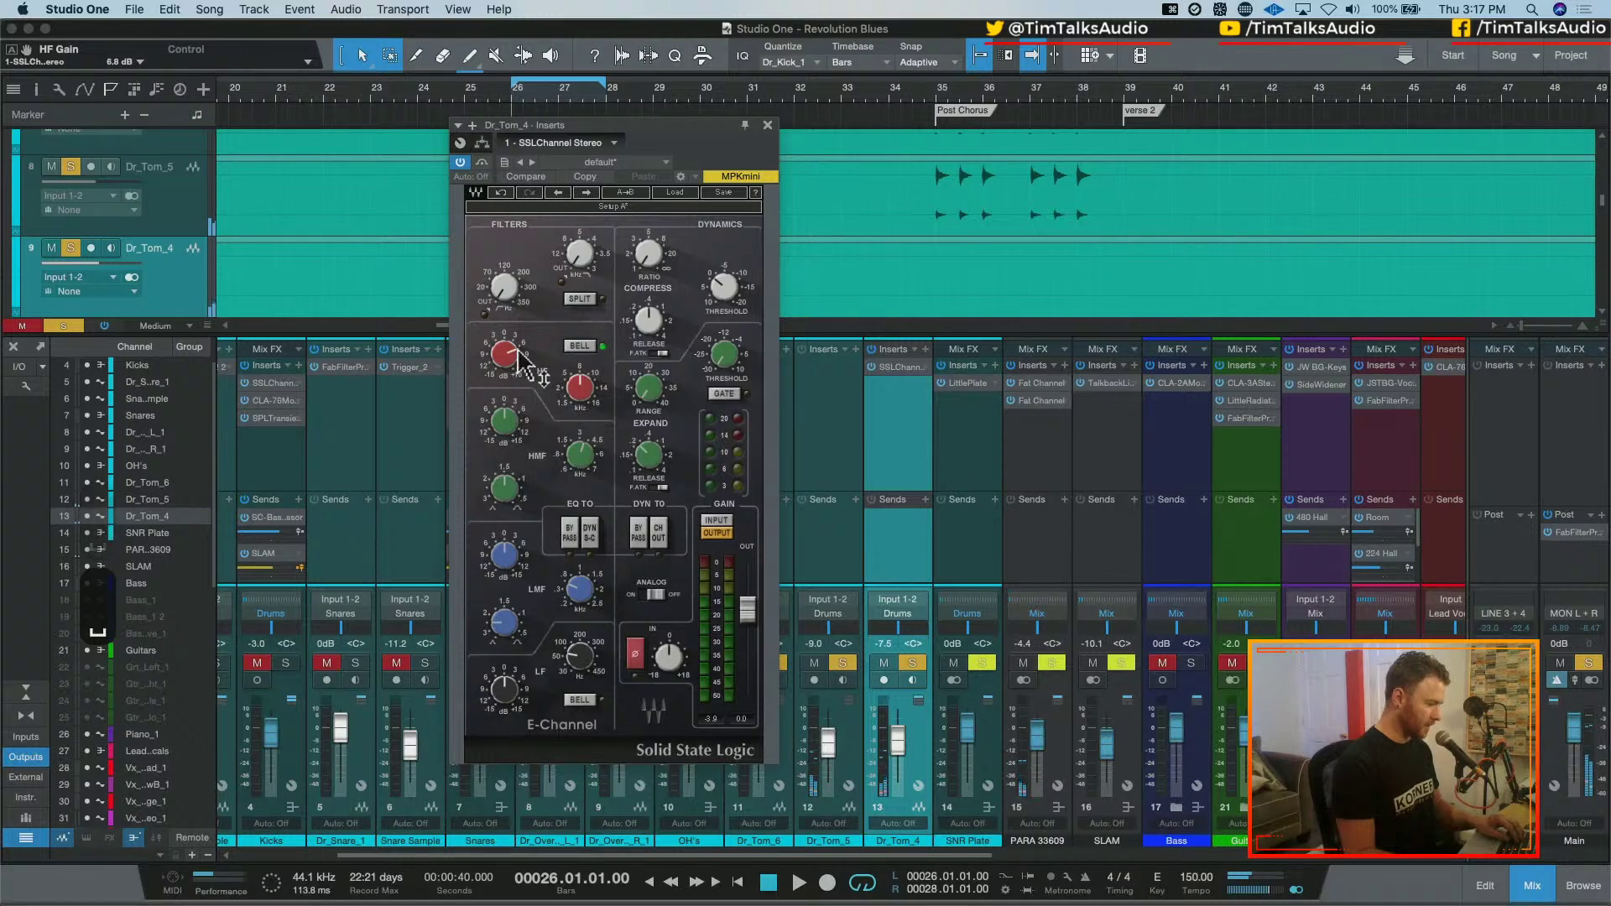
drag(503, 353, 502, 346)
key(space)
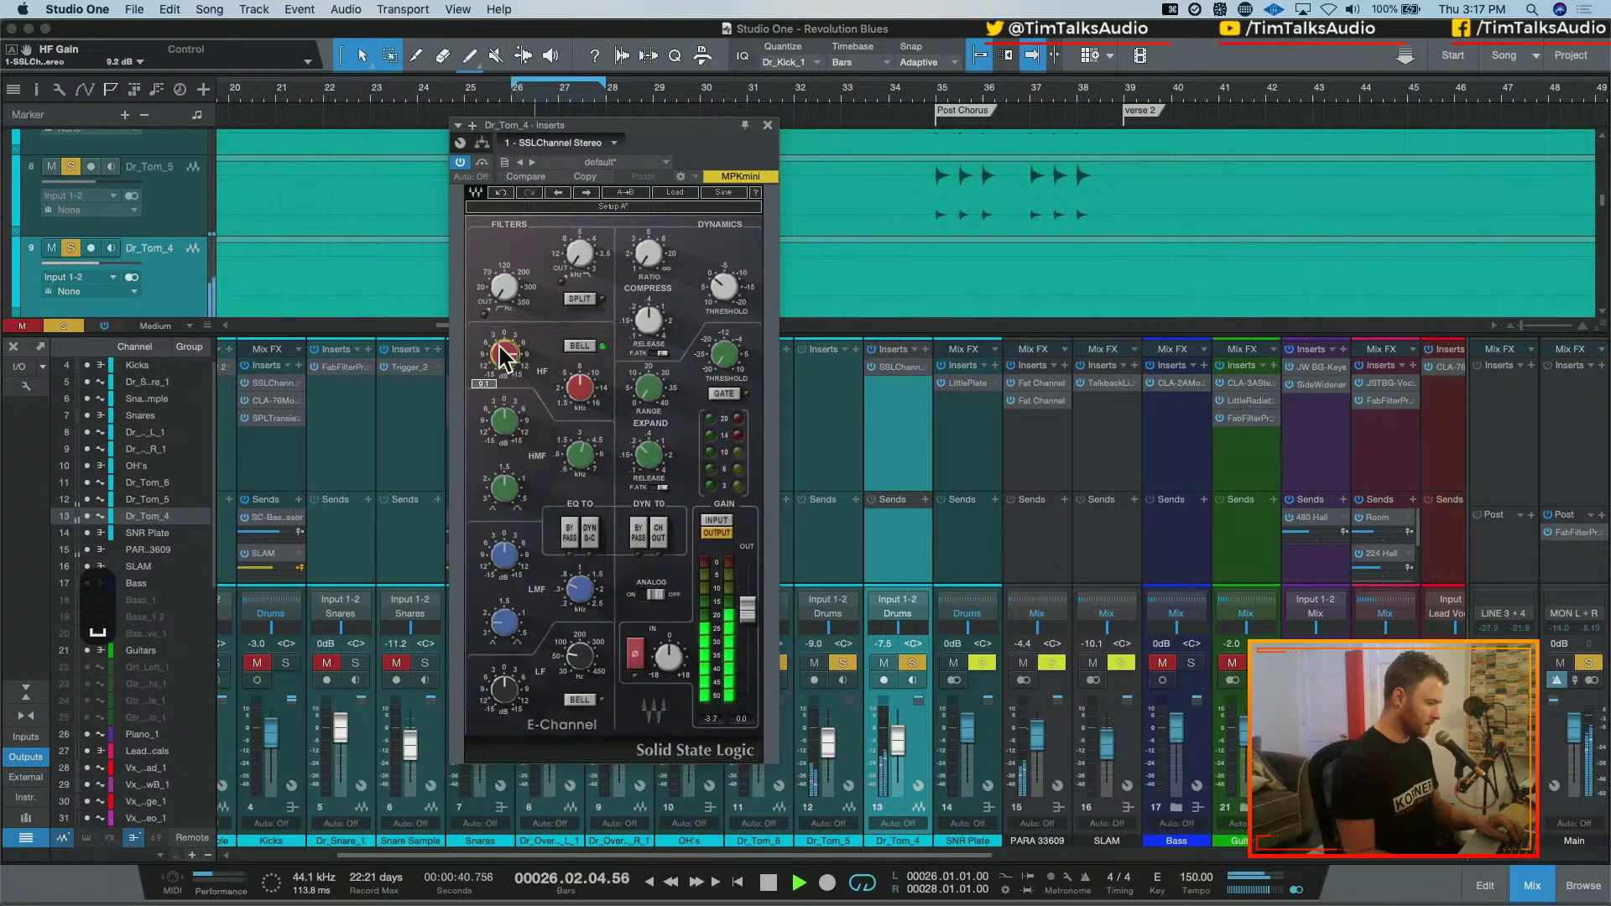
key(space)
scroll(502, 356, up, 4)
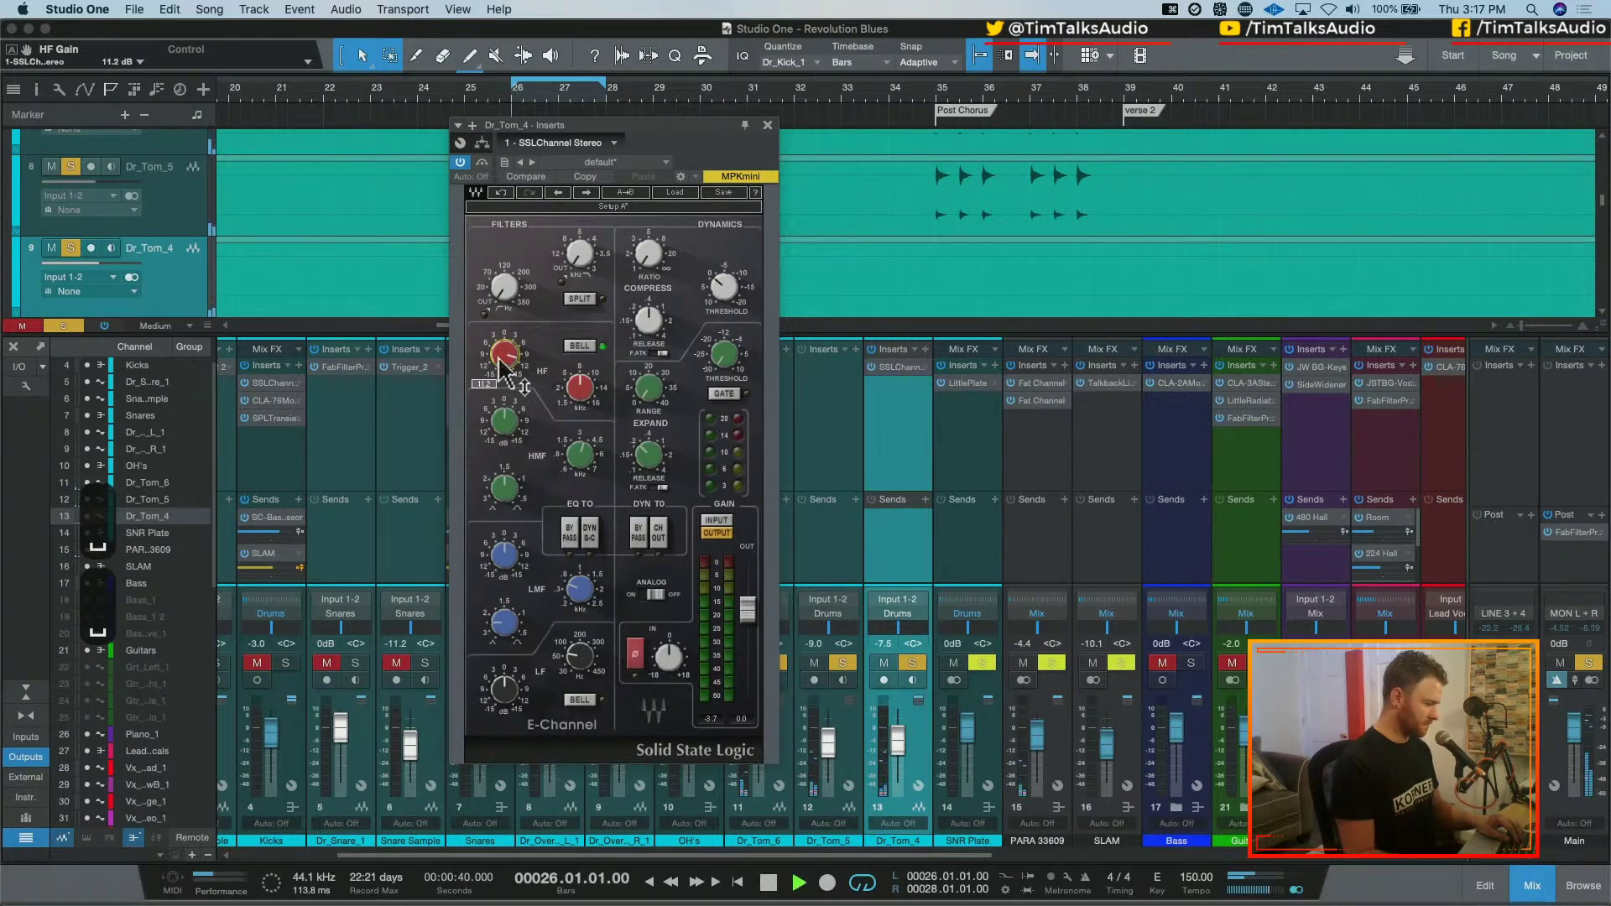
key(space)
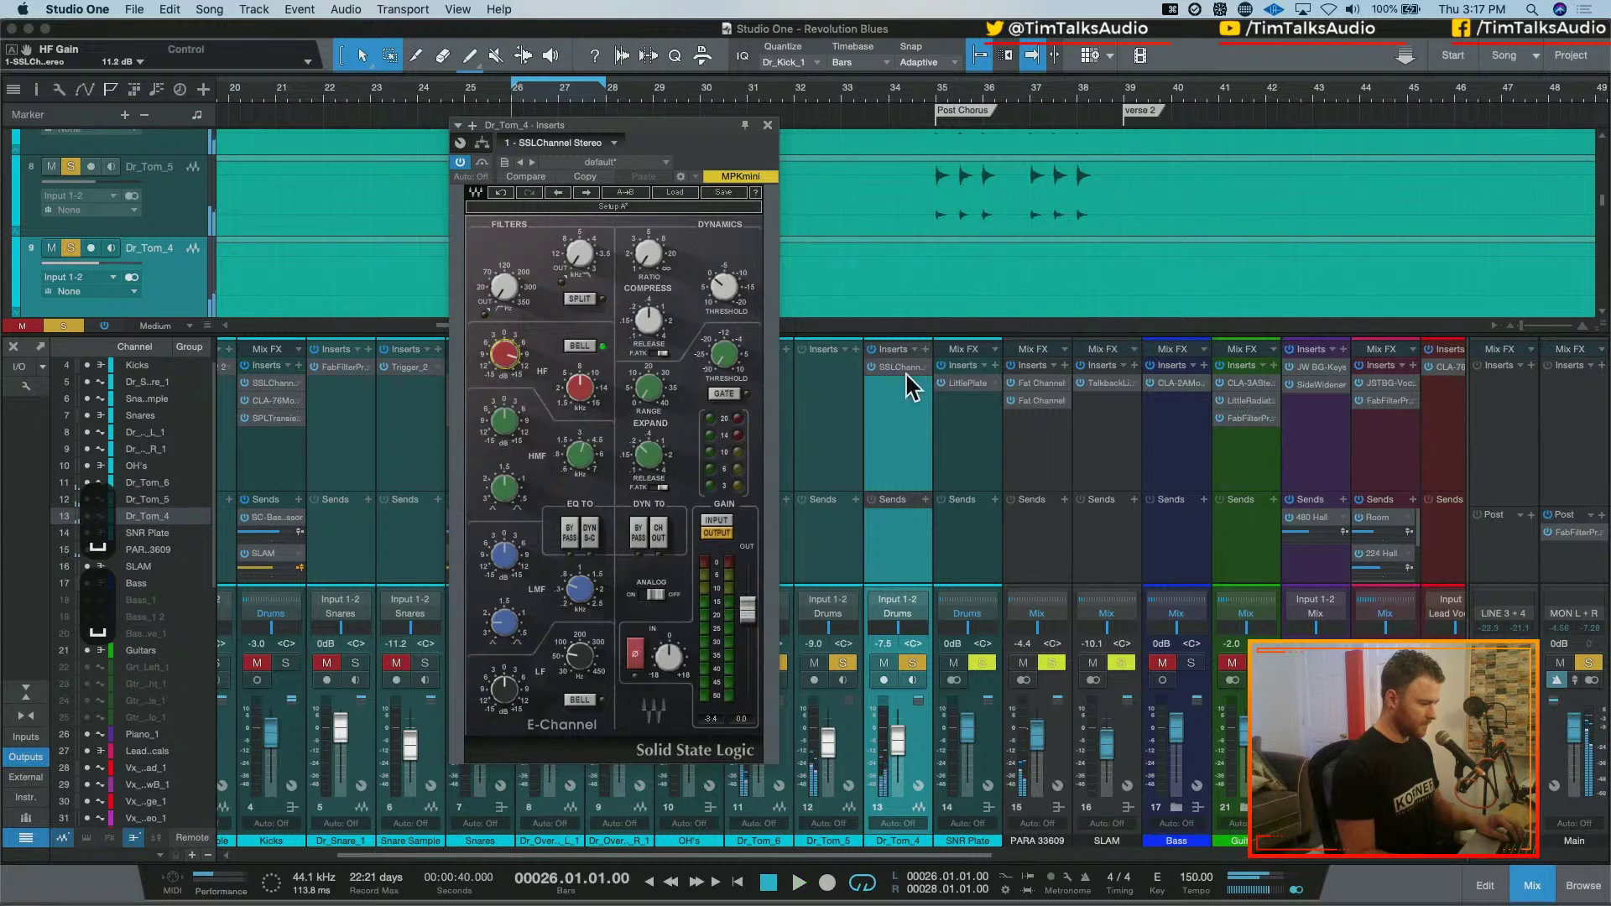
Copy Dr_Tom_4's adjusted SSLChannel Stereo insert to Dr_Tom_5 and Dr_Tom_6, and audition the looped fill
click(835, 424)
shift+click(783, 420)
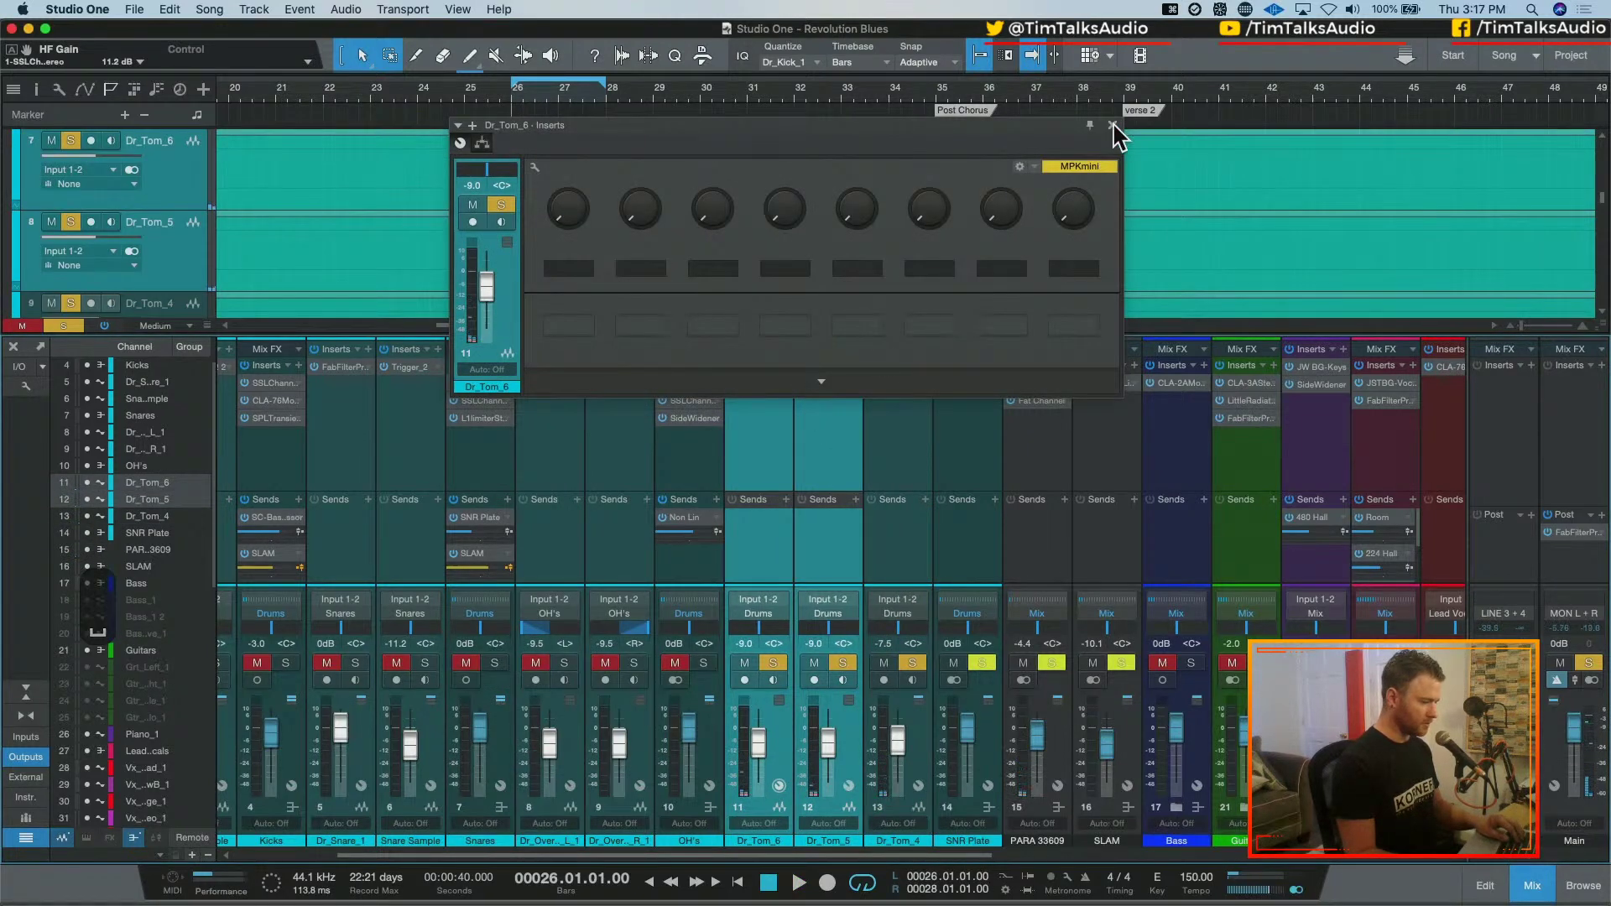
click(936, 411)
drag(892, 382, 849, 378)
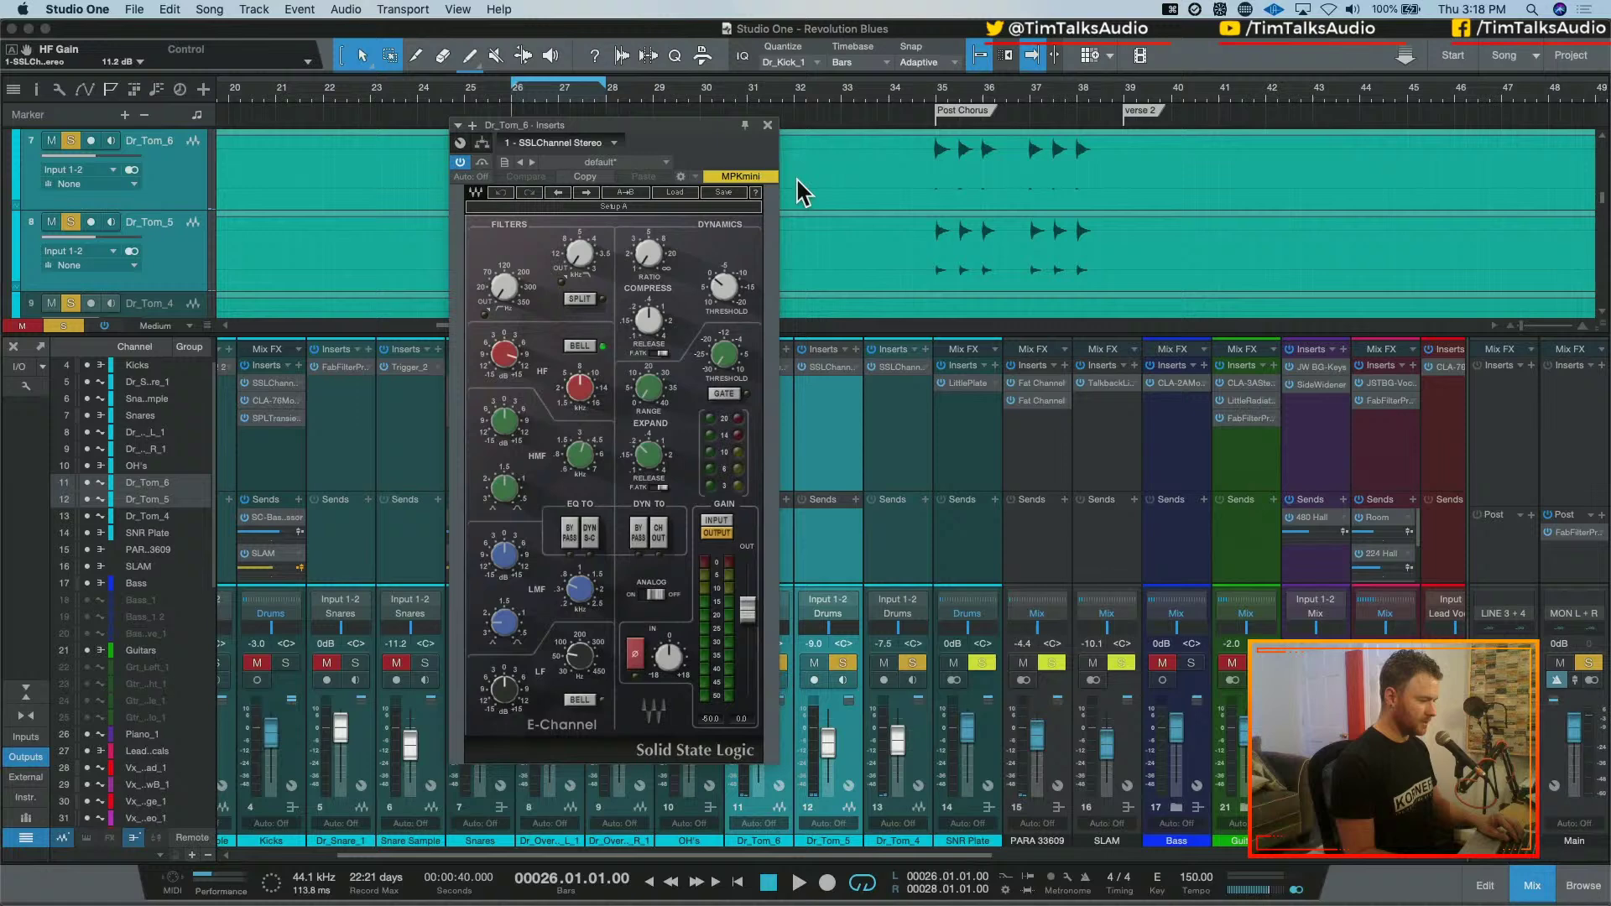
click(767, 125)
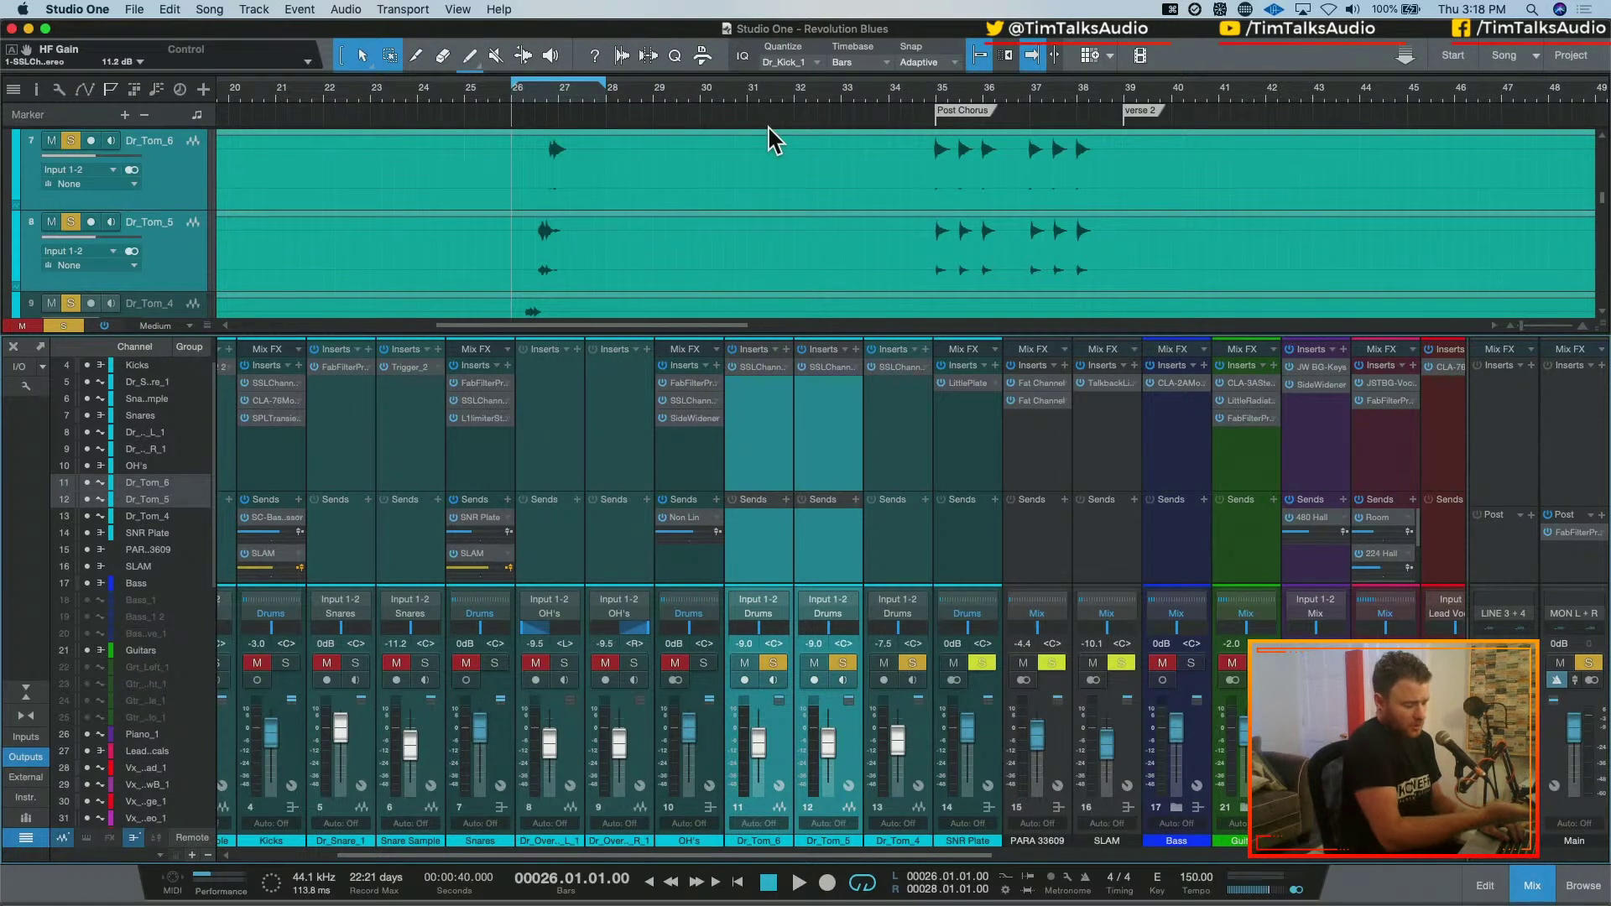
key(space)
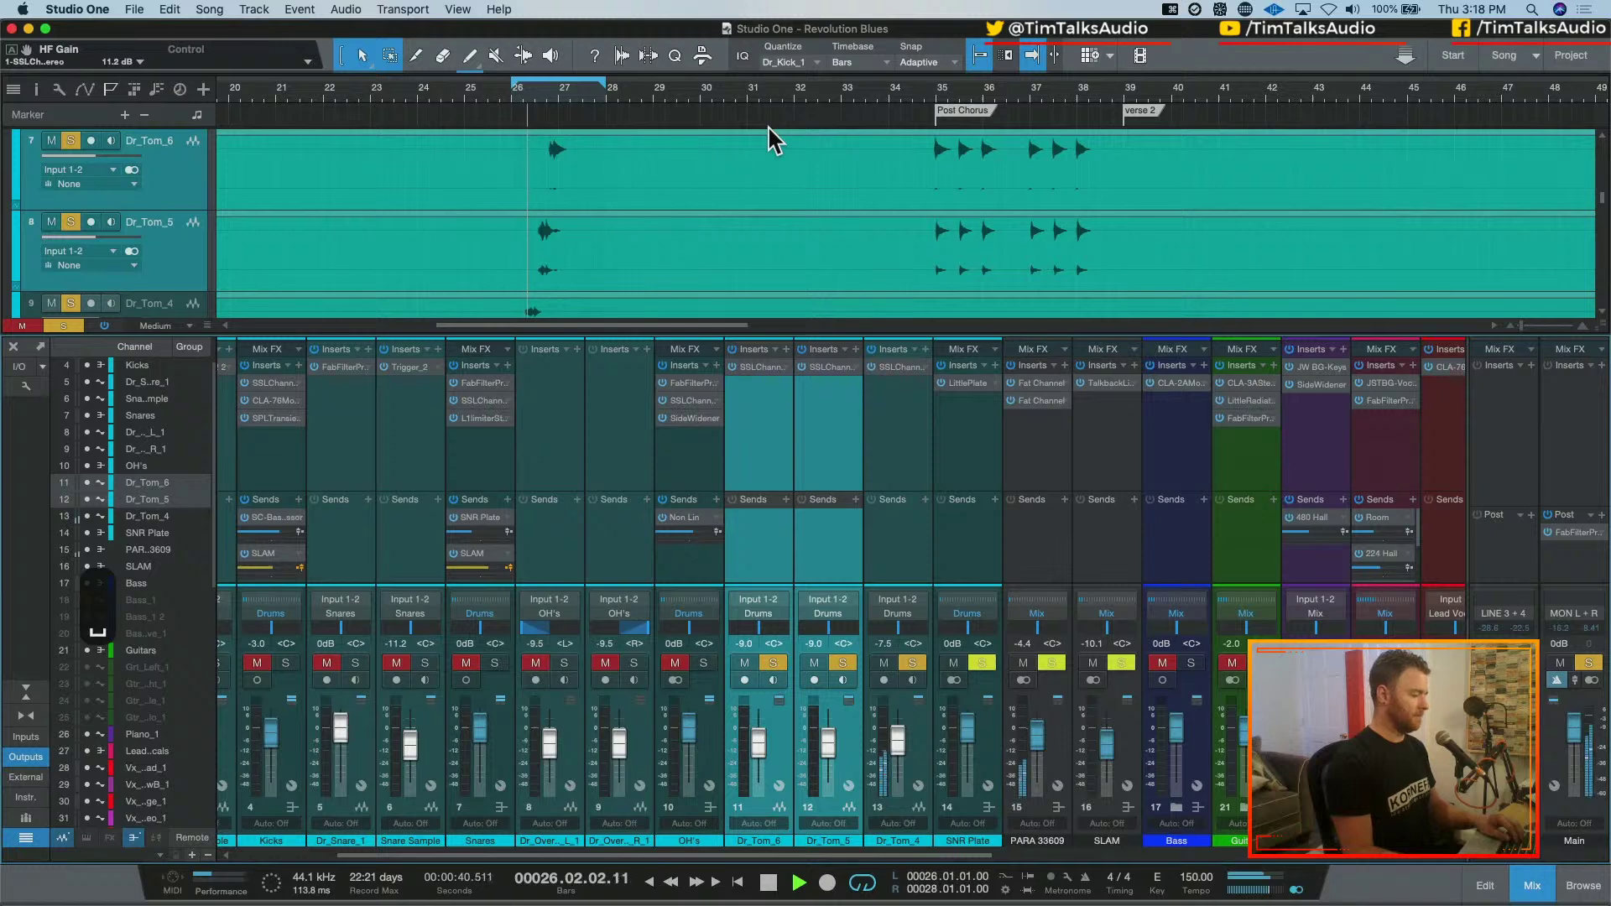
key(space)
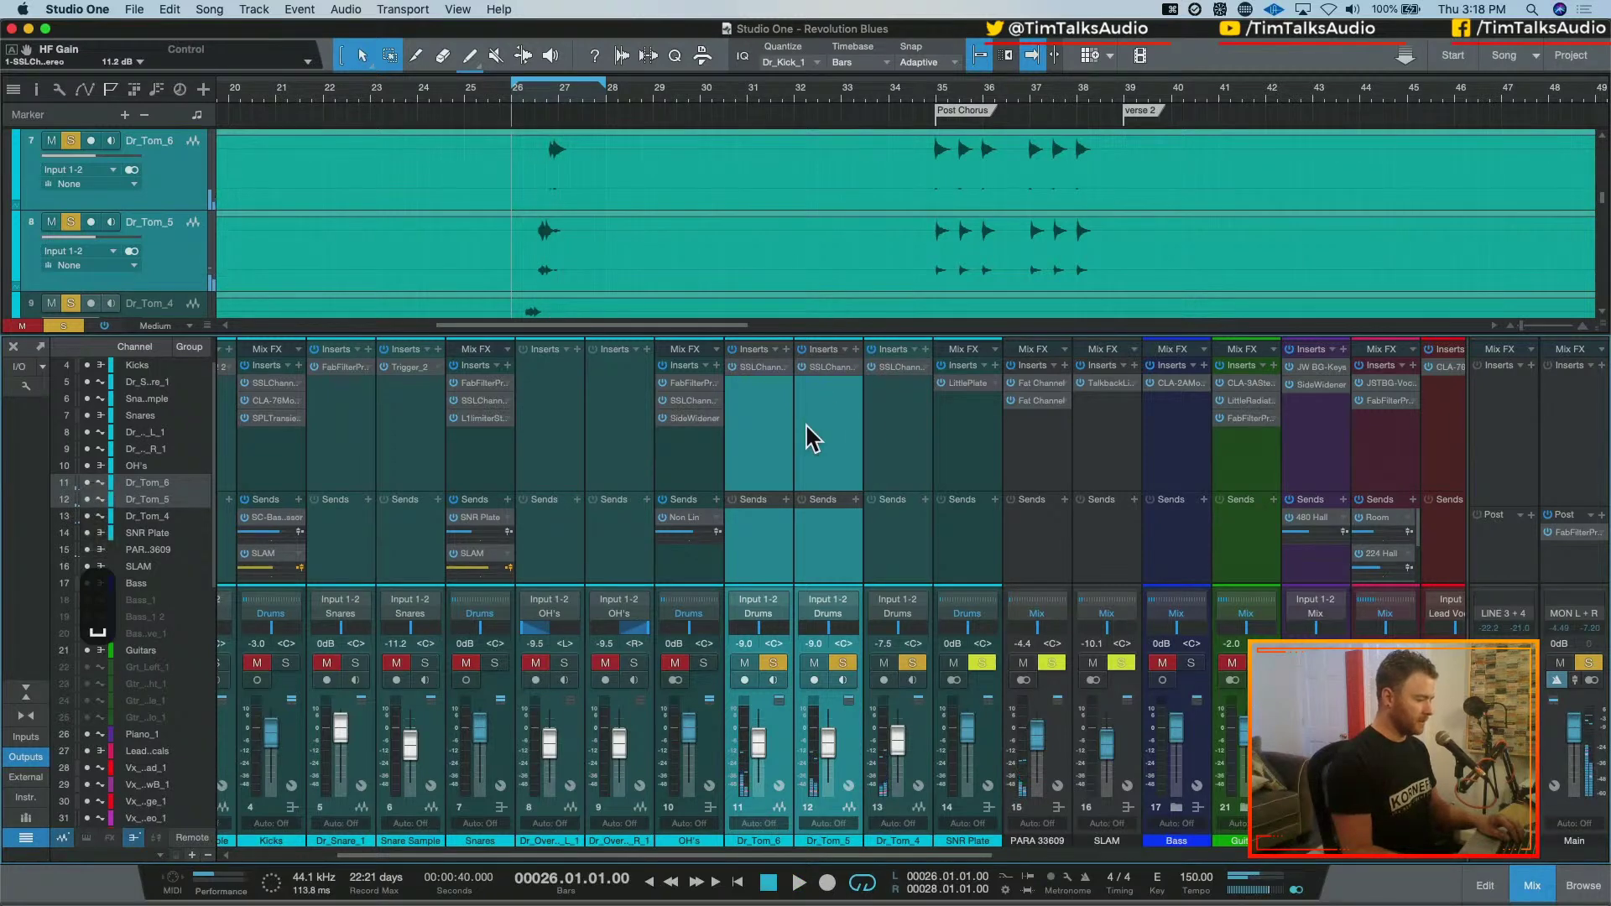
Raise the HF gain of Dr_Tom_5's SSLChannel Stereo to 15.0 dB and replay the fill to check it
click(839, 434)
click(827, 368)
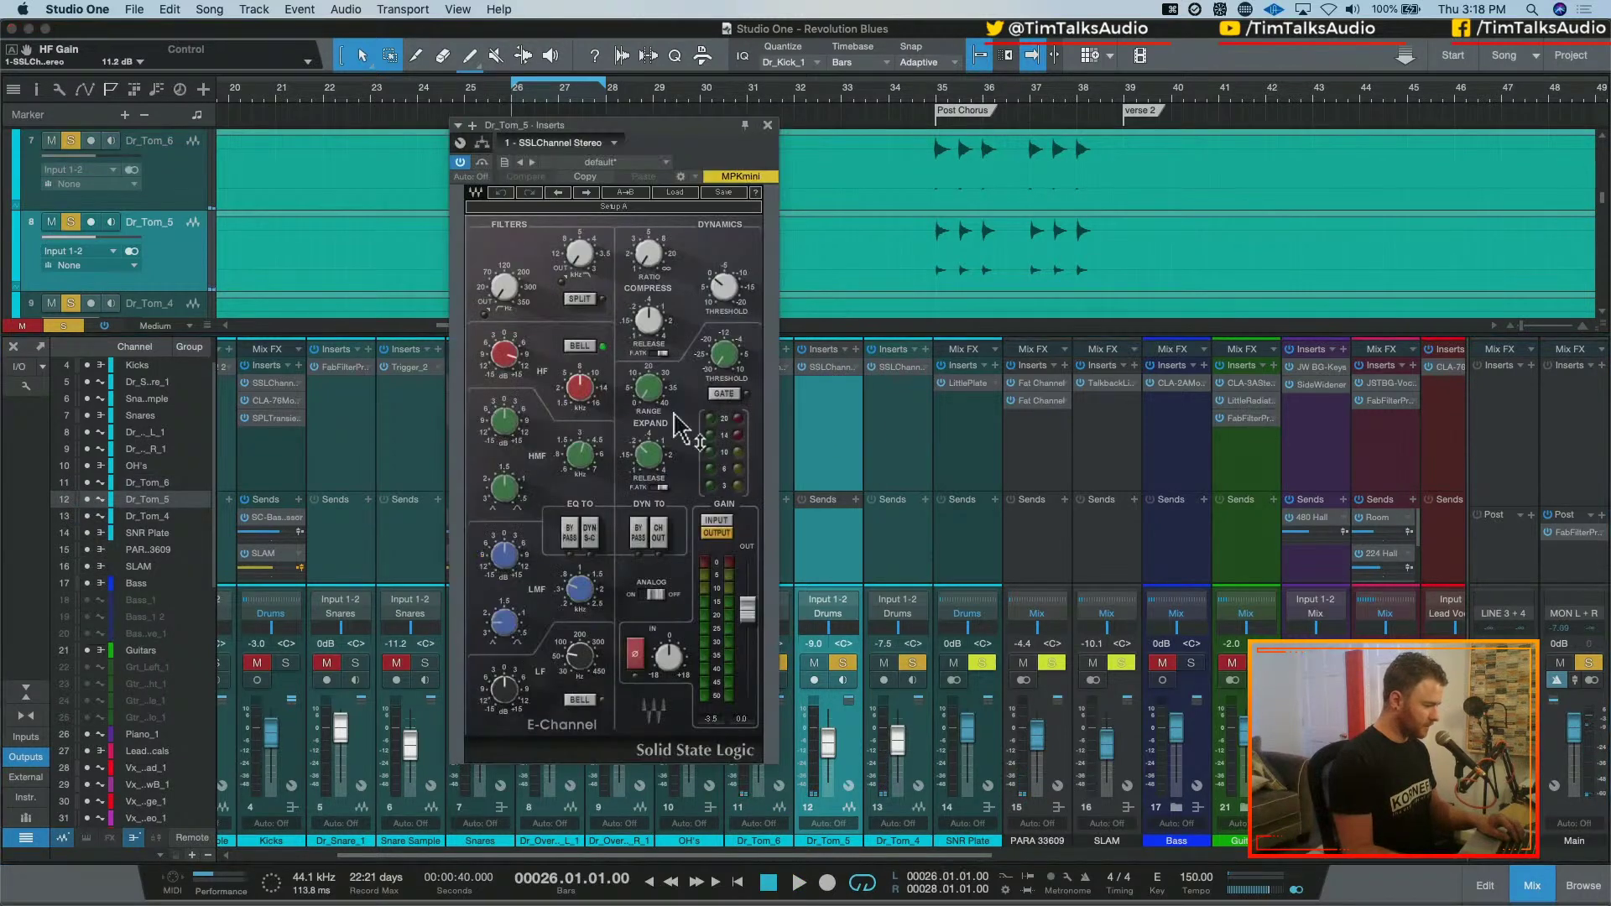
scroll(527, 369, up, 5)
key(space)
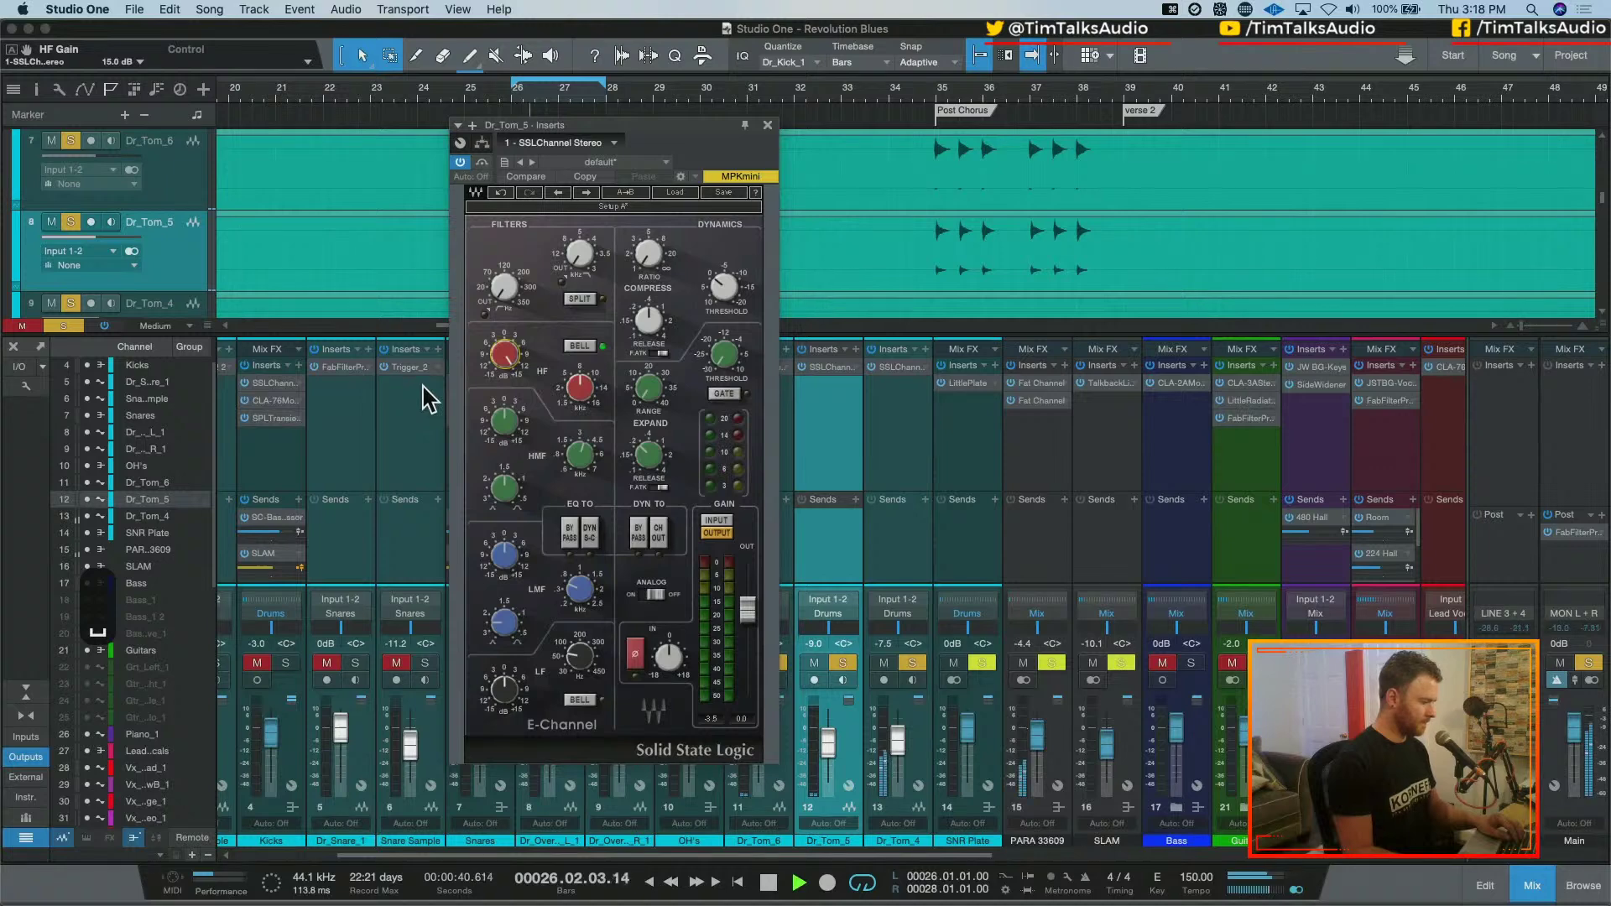
key(space)
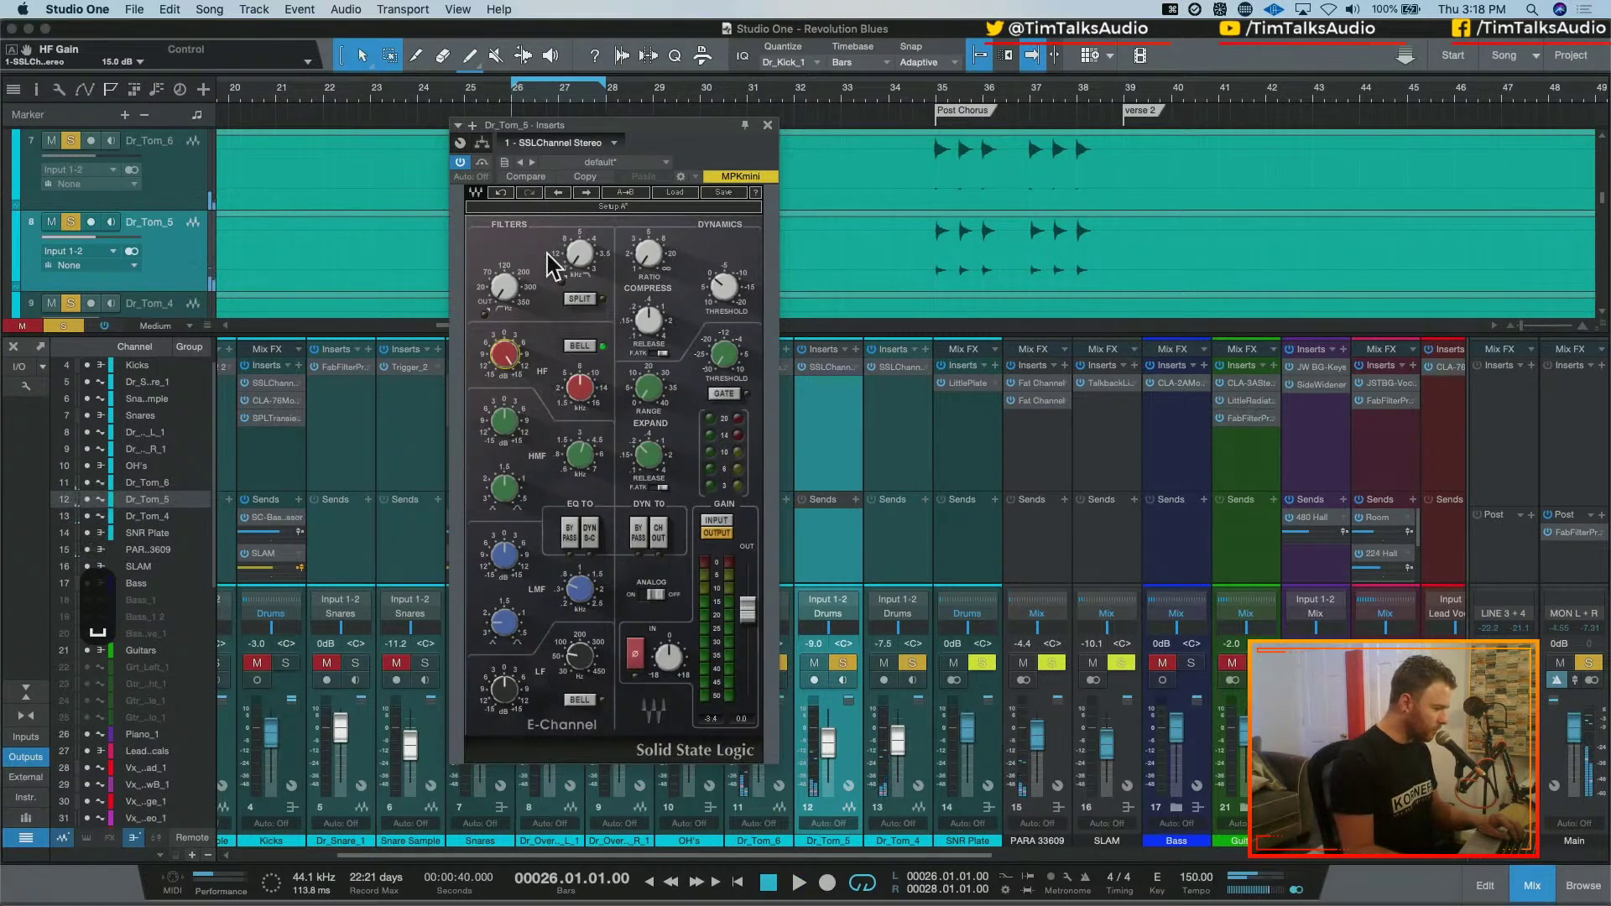
key(space)
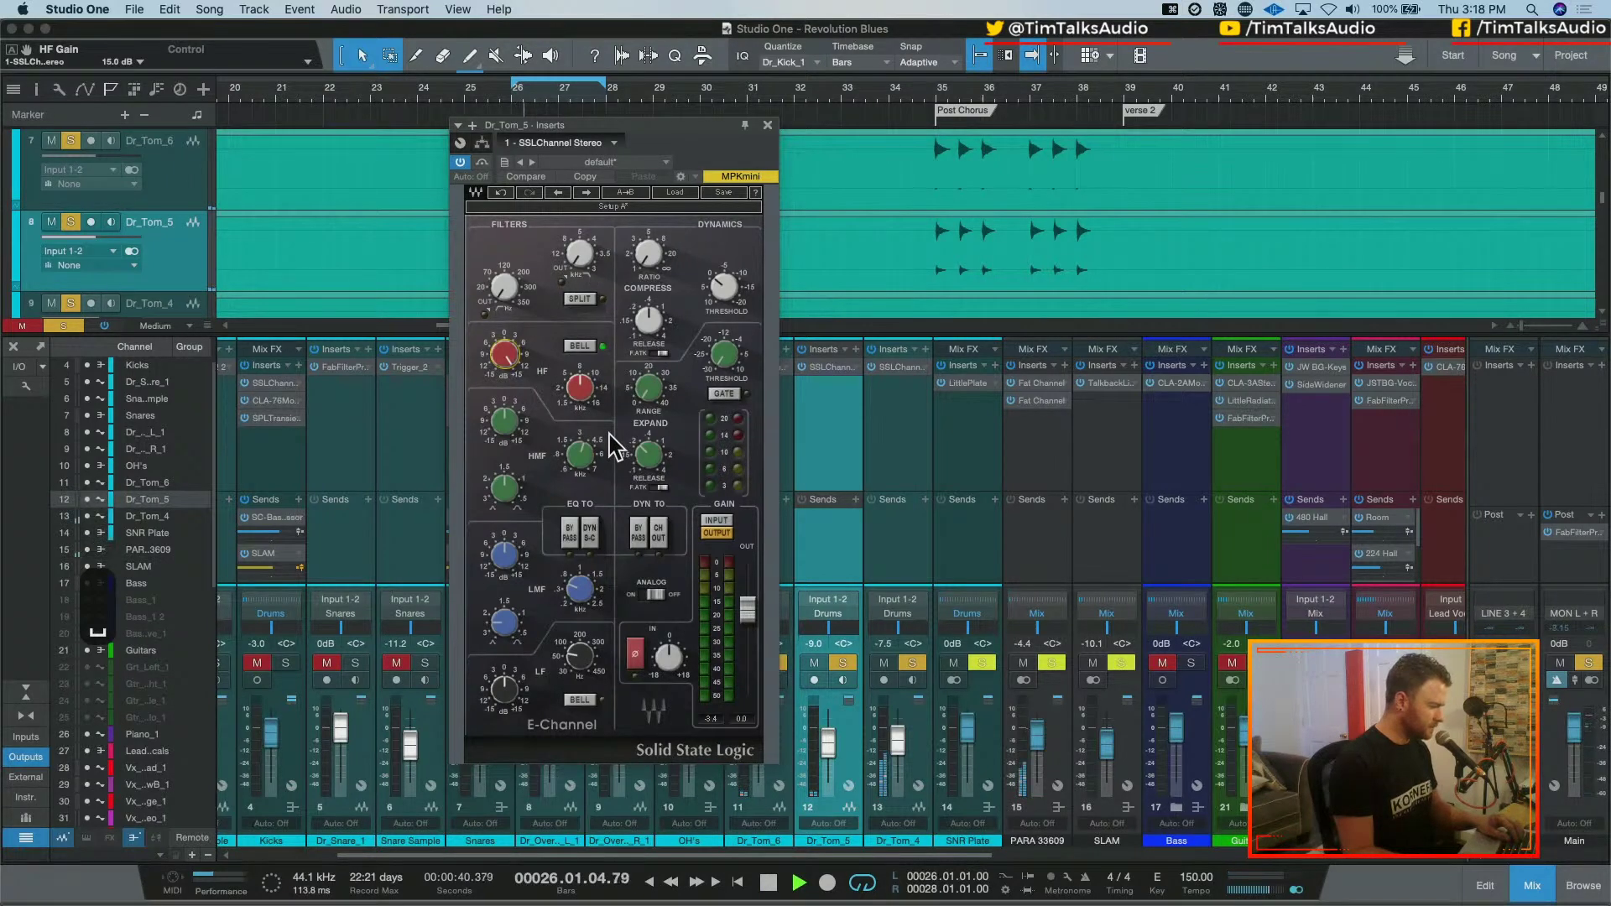
key(space)
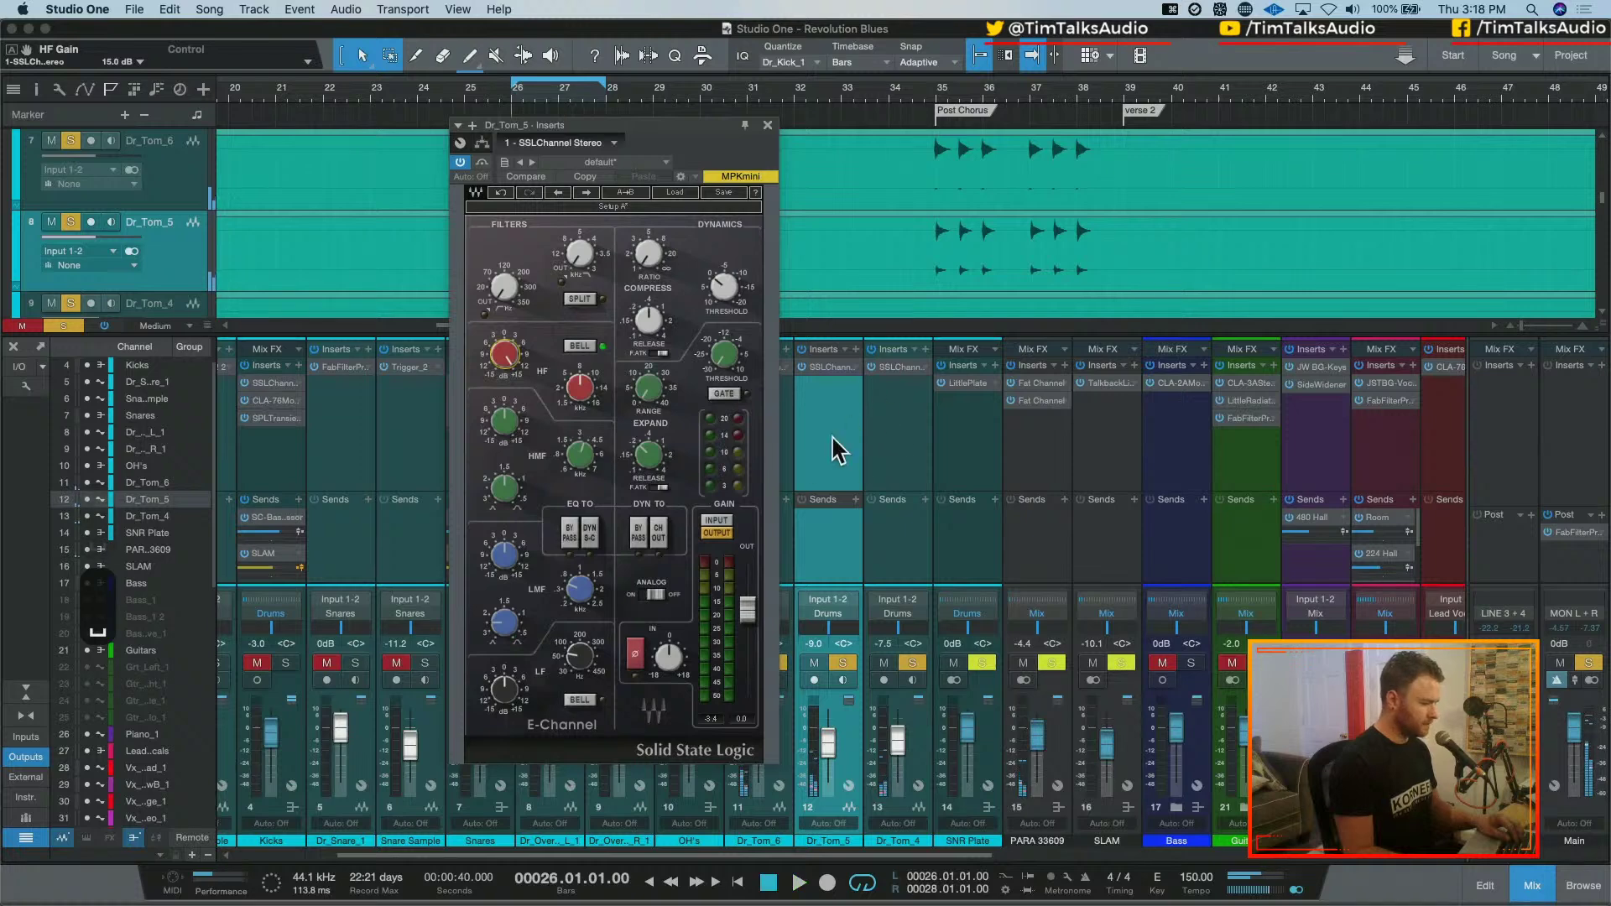
Raise the HF gain of Dr_Tom_6's SSLChannel Stereo to 15.0 dB and audition the fill
key(Up)
key(space)
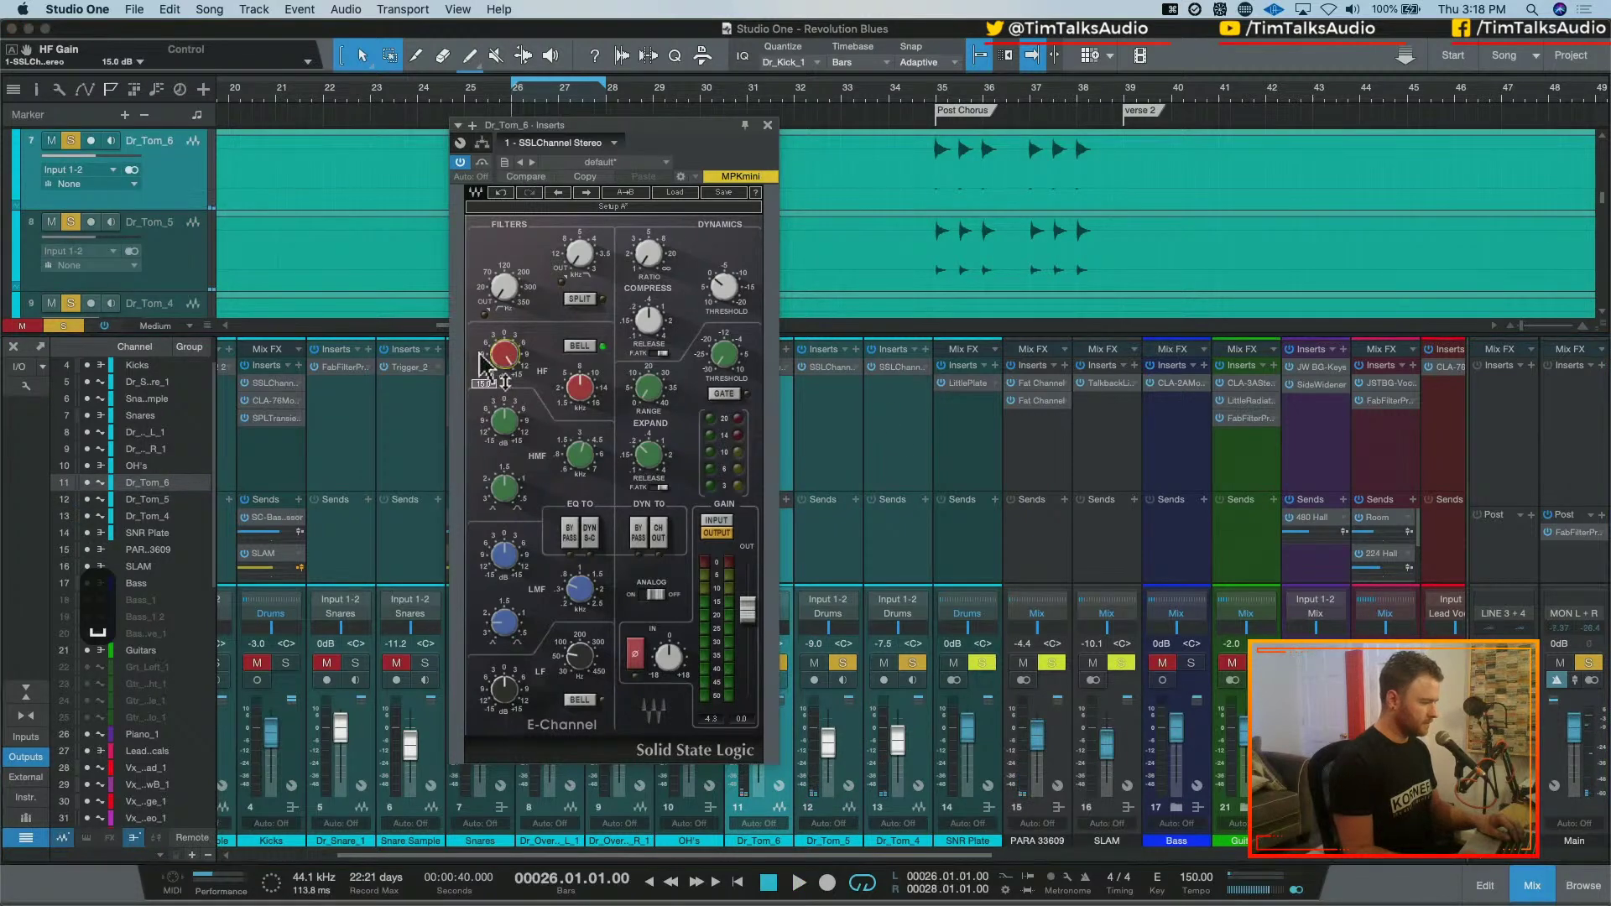
mouse_move(485, 369)
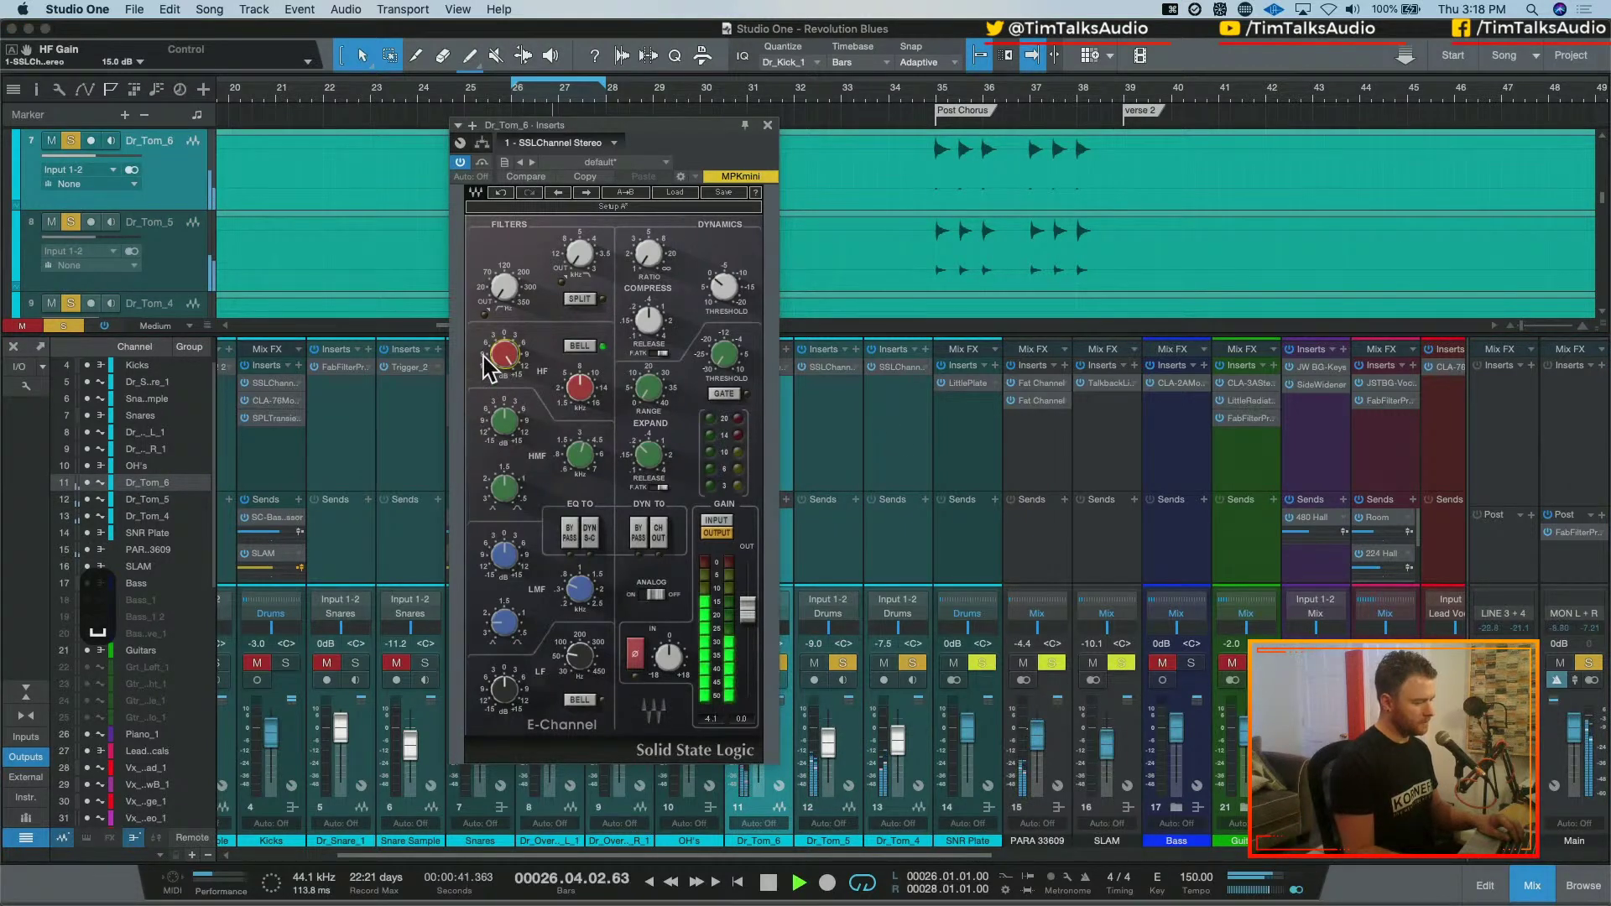
key(space)
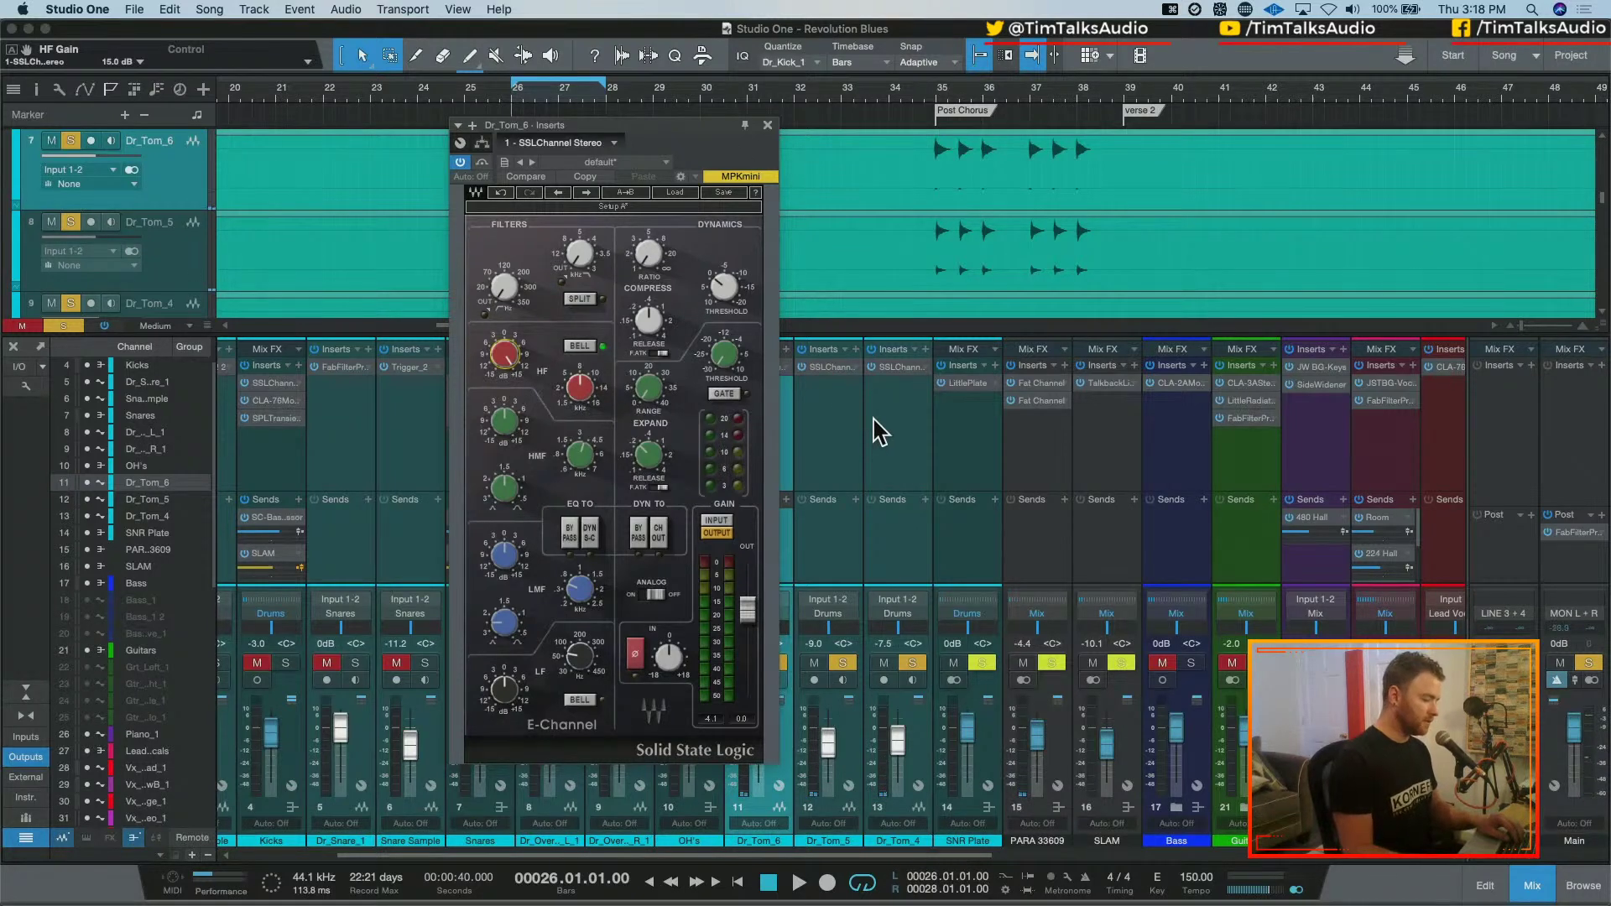
Set the HF frequency of Dr_Tom_5's SSLChannel Stereo to 5.98 kHz and audition the fill
click(829, 426)
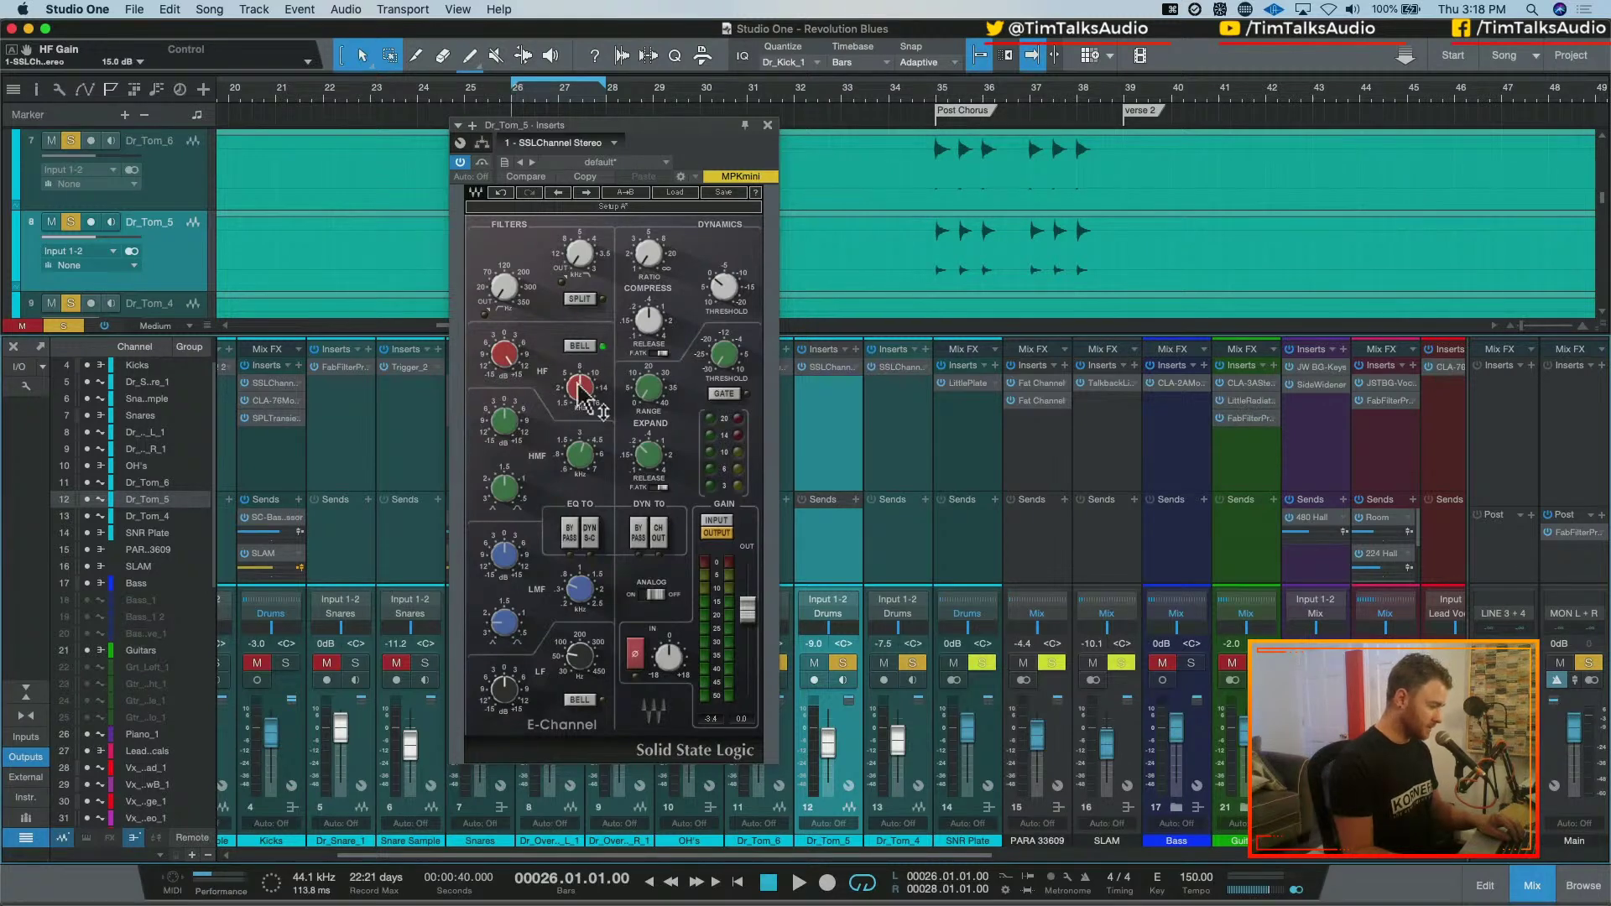
drag(577, 385, 583, 400)
key(space)
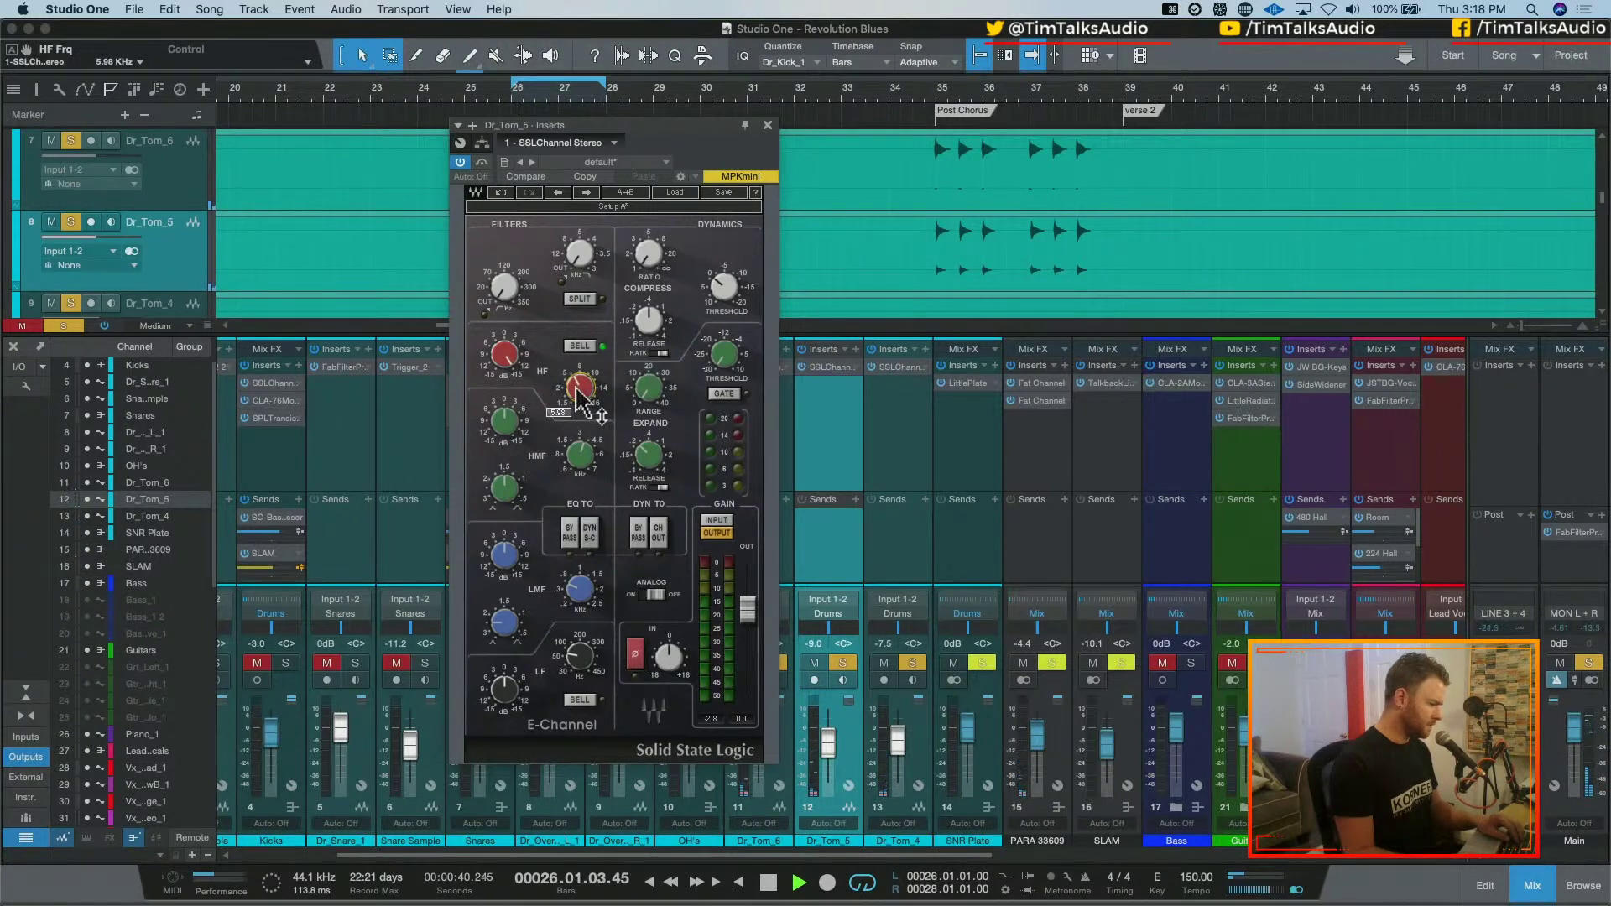
key(space)
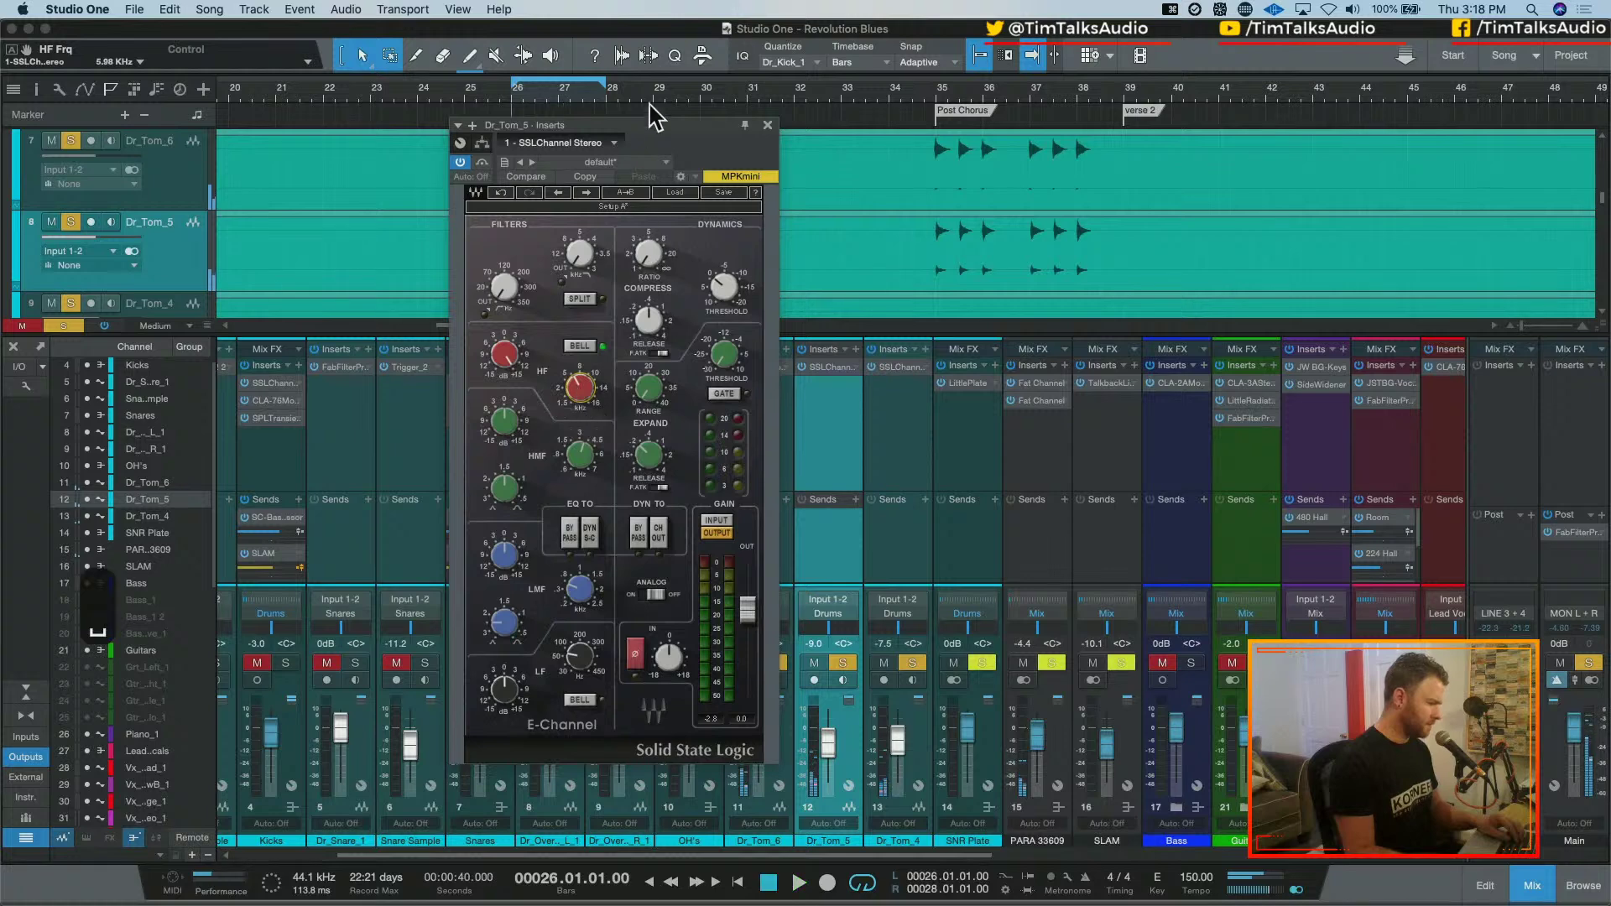
Shorten the loop range to end at 27.02.01.00 and play the tightened loop
drag(606, 96, 577, 97)
key(space)
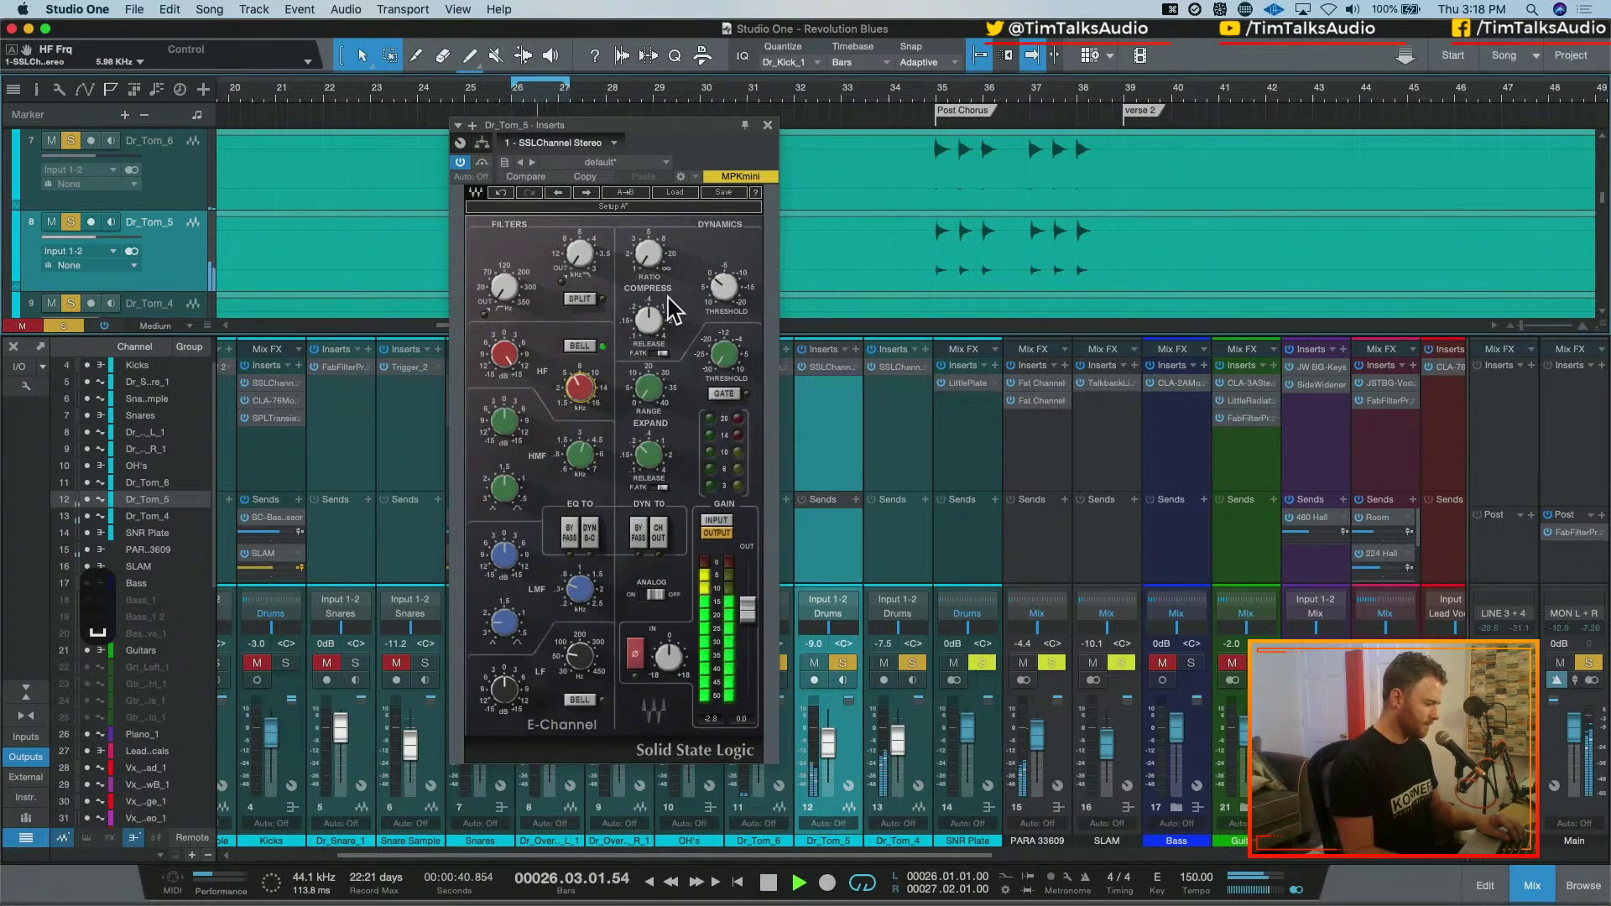
key(space)
Set Dr_Tom_5's HF frequency to 8.11 kHz while the loop plays, and its HF gain to 8.8 dB
key(space)
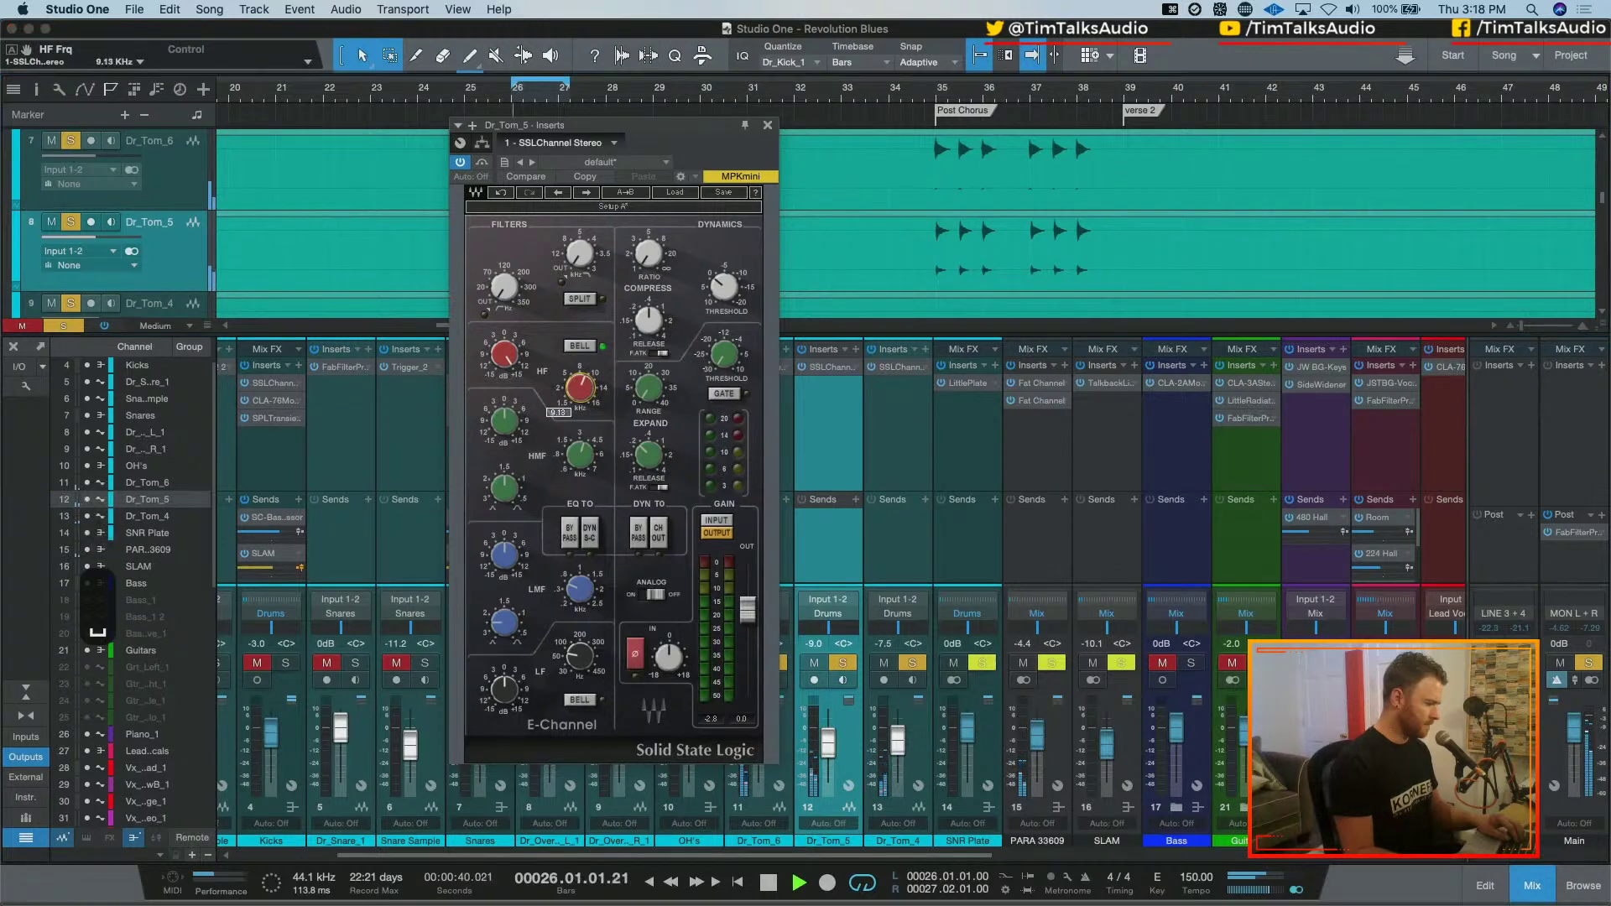
scroll(582, 396, up, 5)
scroll(581, 396, down, 2)
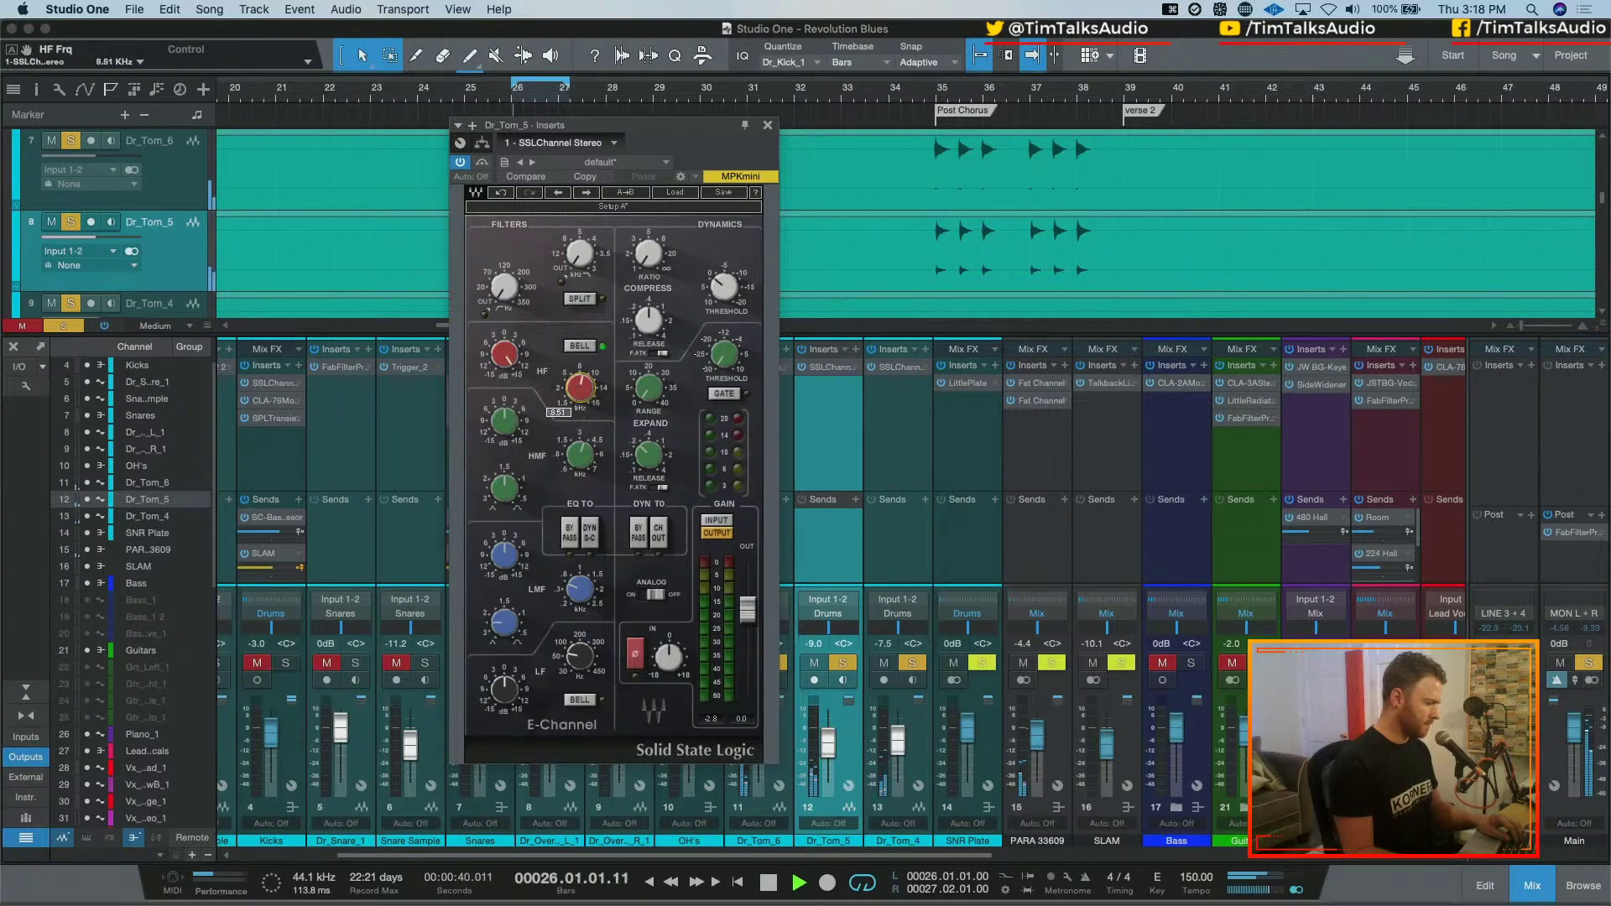
scroll(577, 386, down, 1)
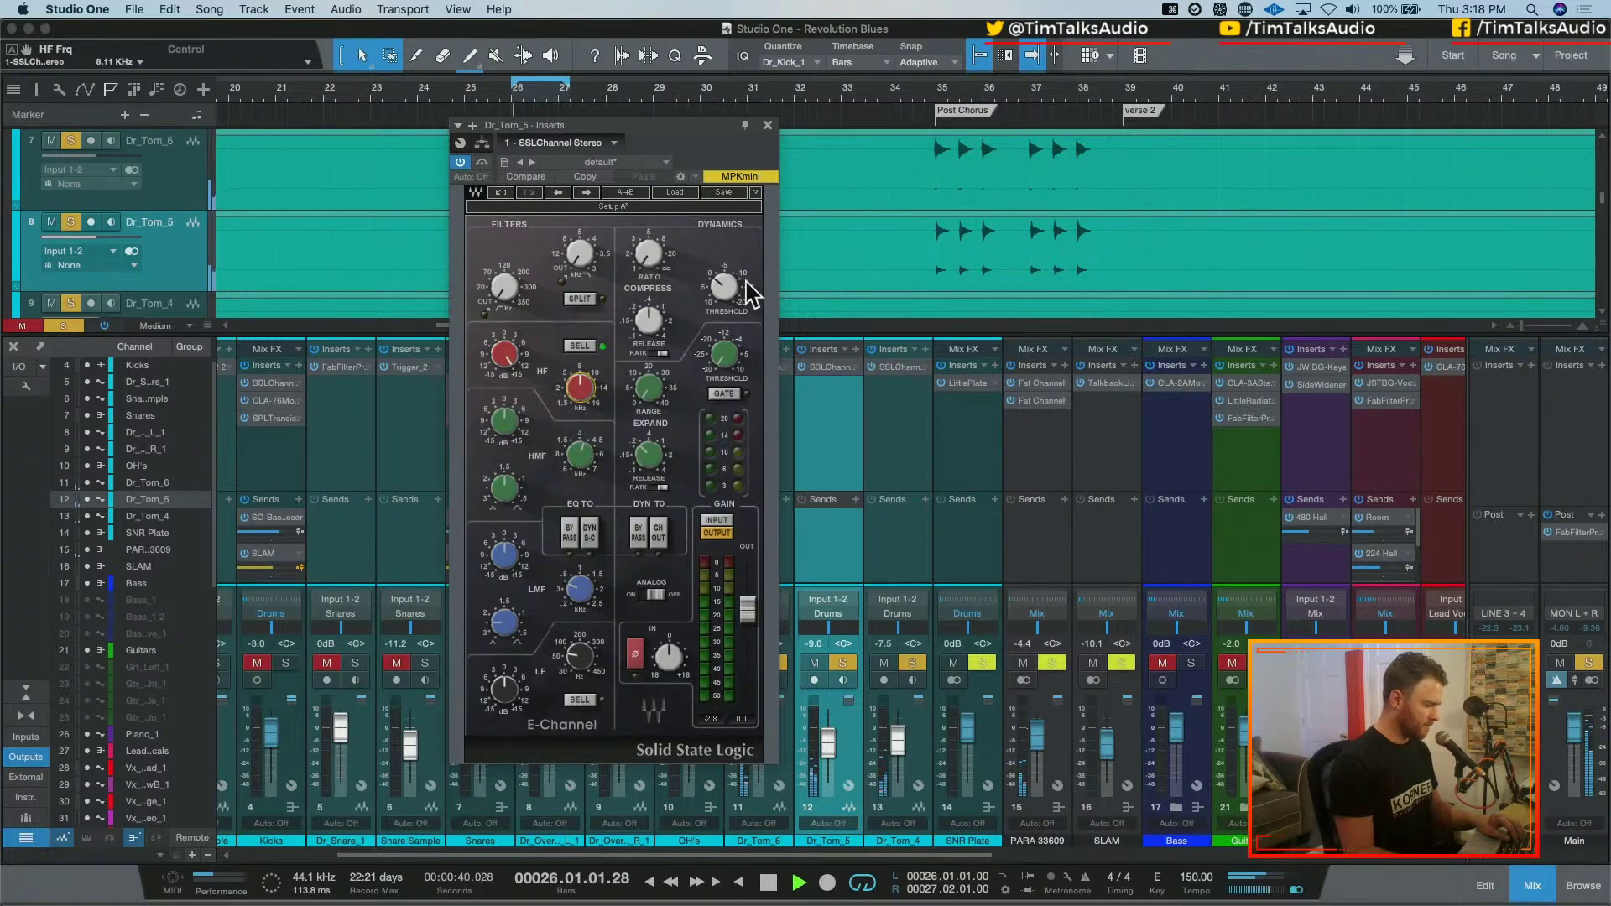
key(space)
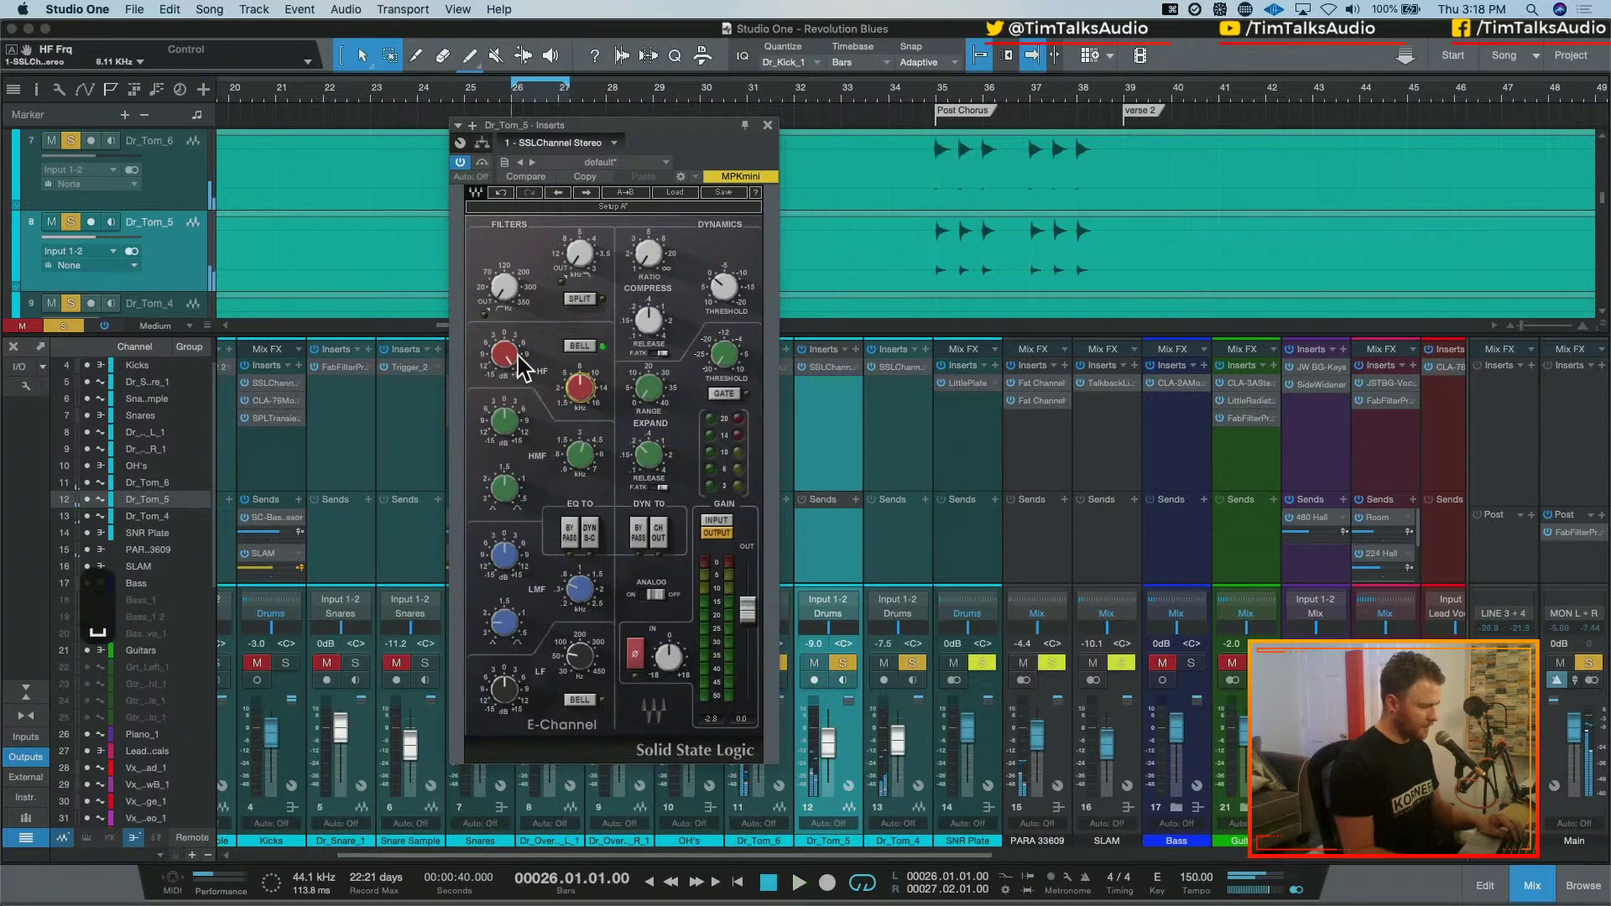
scroll(505, 354, down, 2)
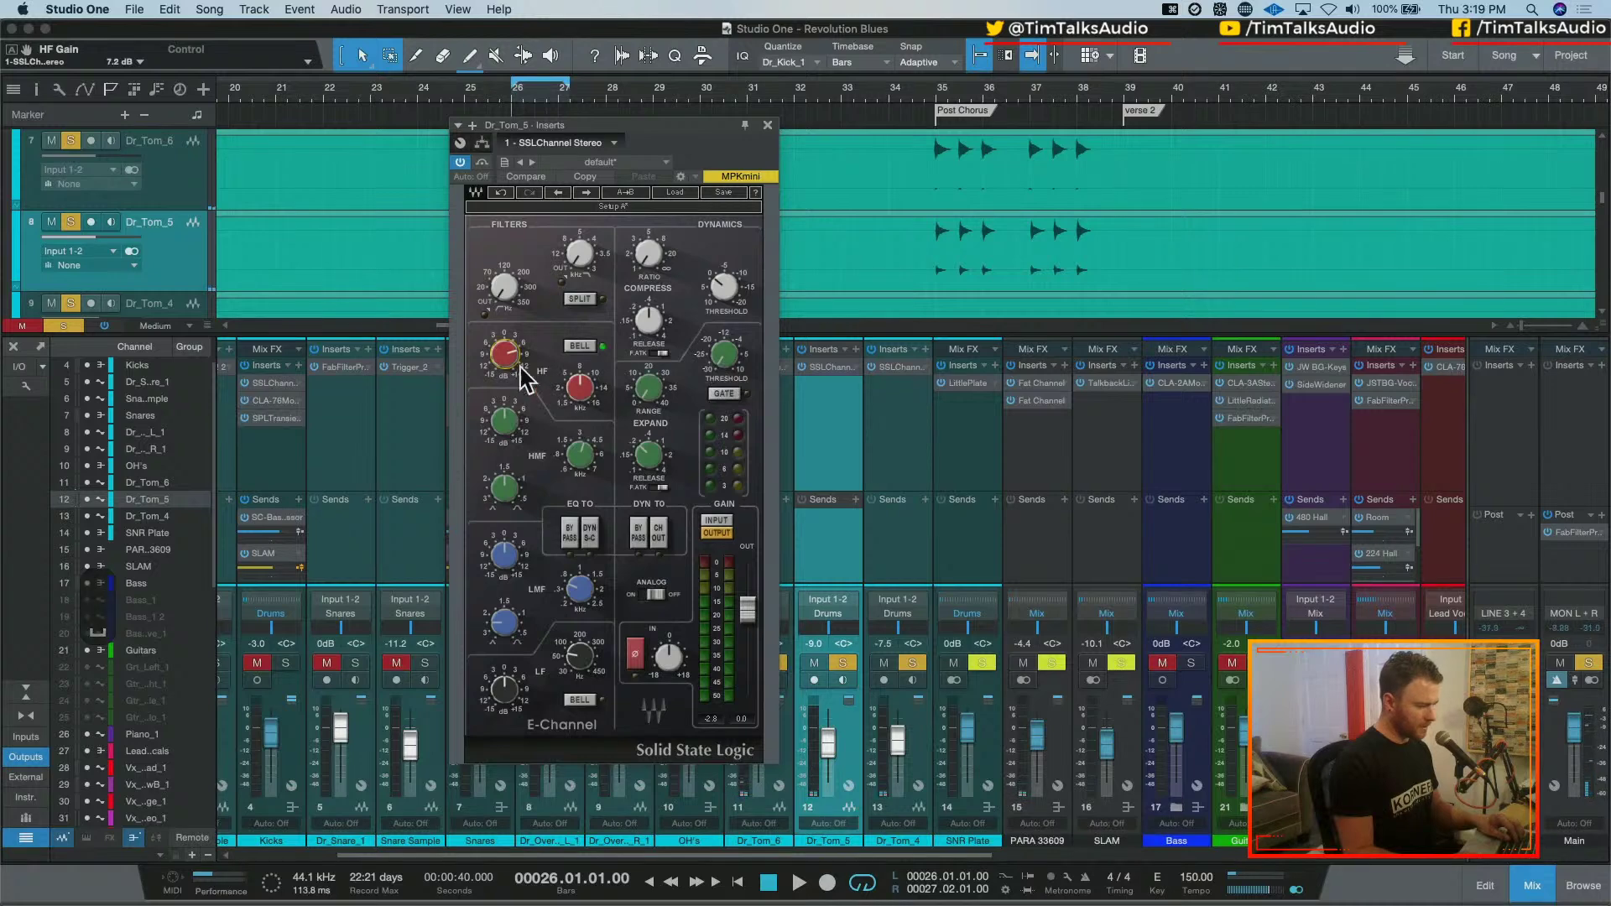
scroll(527, 370, up, 3)
Set the HF frequency of Dr_Tom_6's SSLChannel Stereo to 5.92 kHz while the looped fill plays
key(Up)
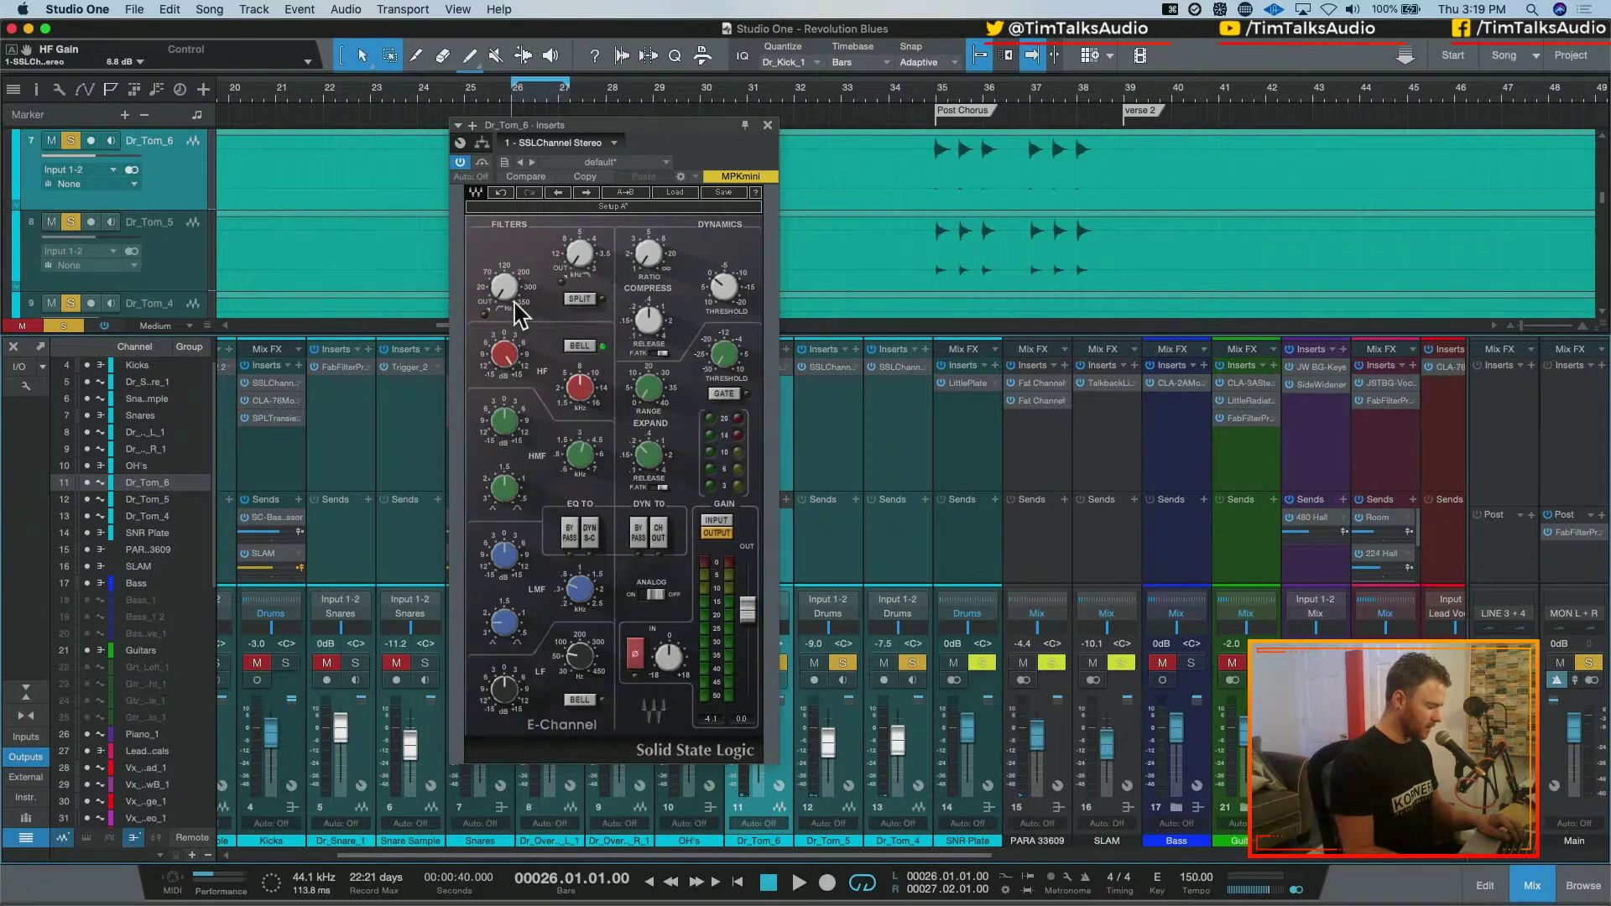
key(space)
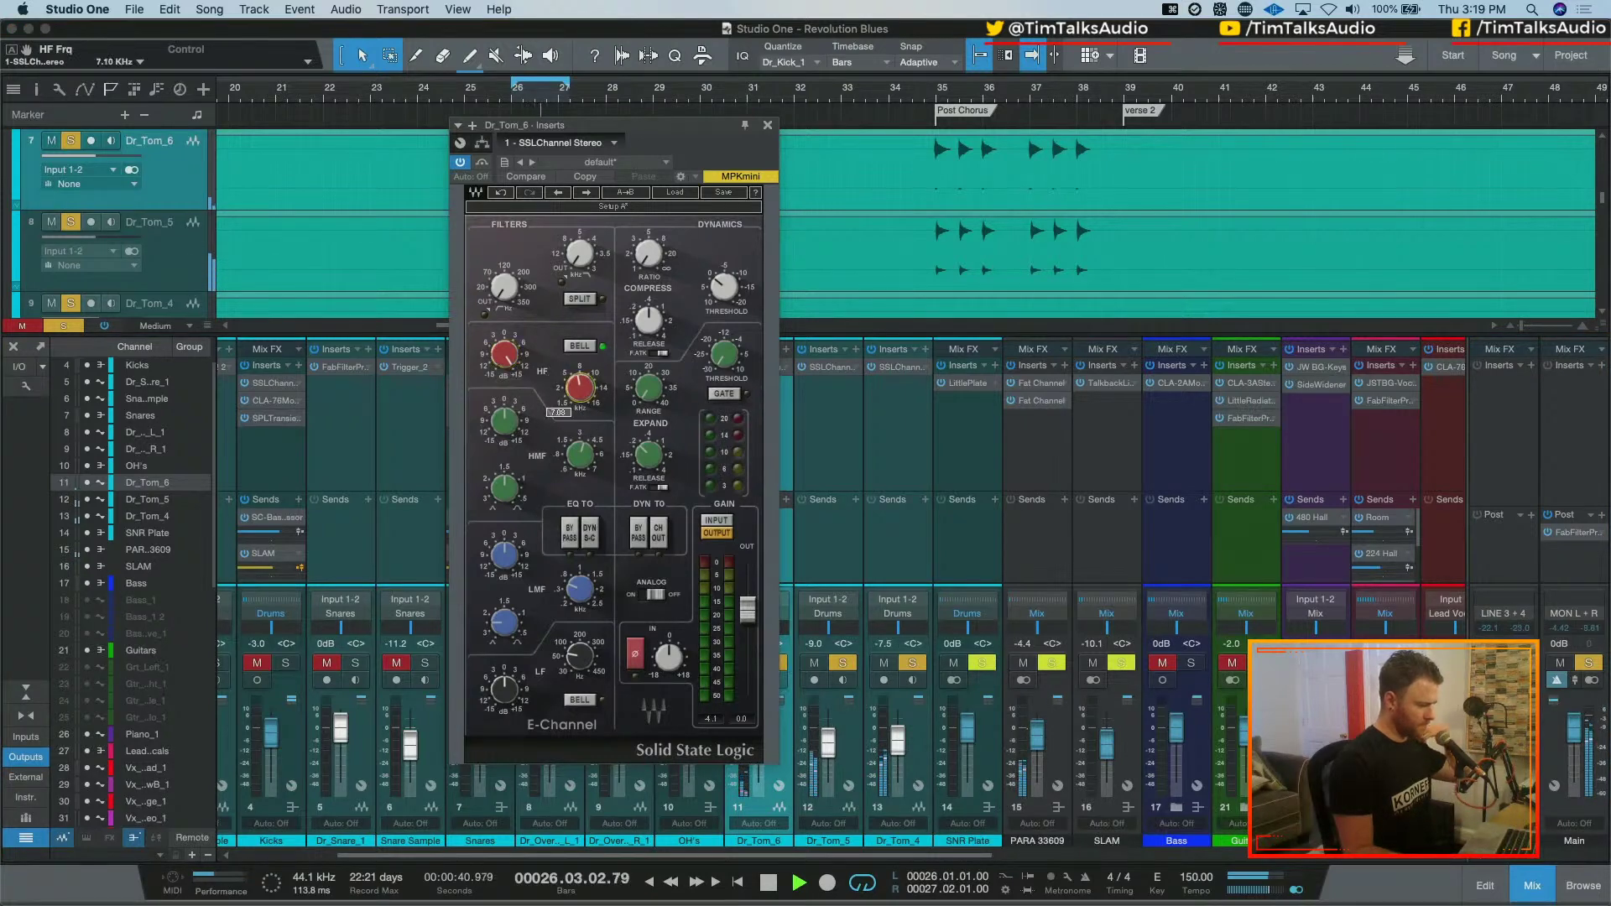
mouse_move(579, 387)
mouse_down()
mouse_move(579, 373)
mouse_move(589, 411)
mouse_move(590, 393)
mouse_up()
key(space)
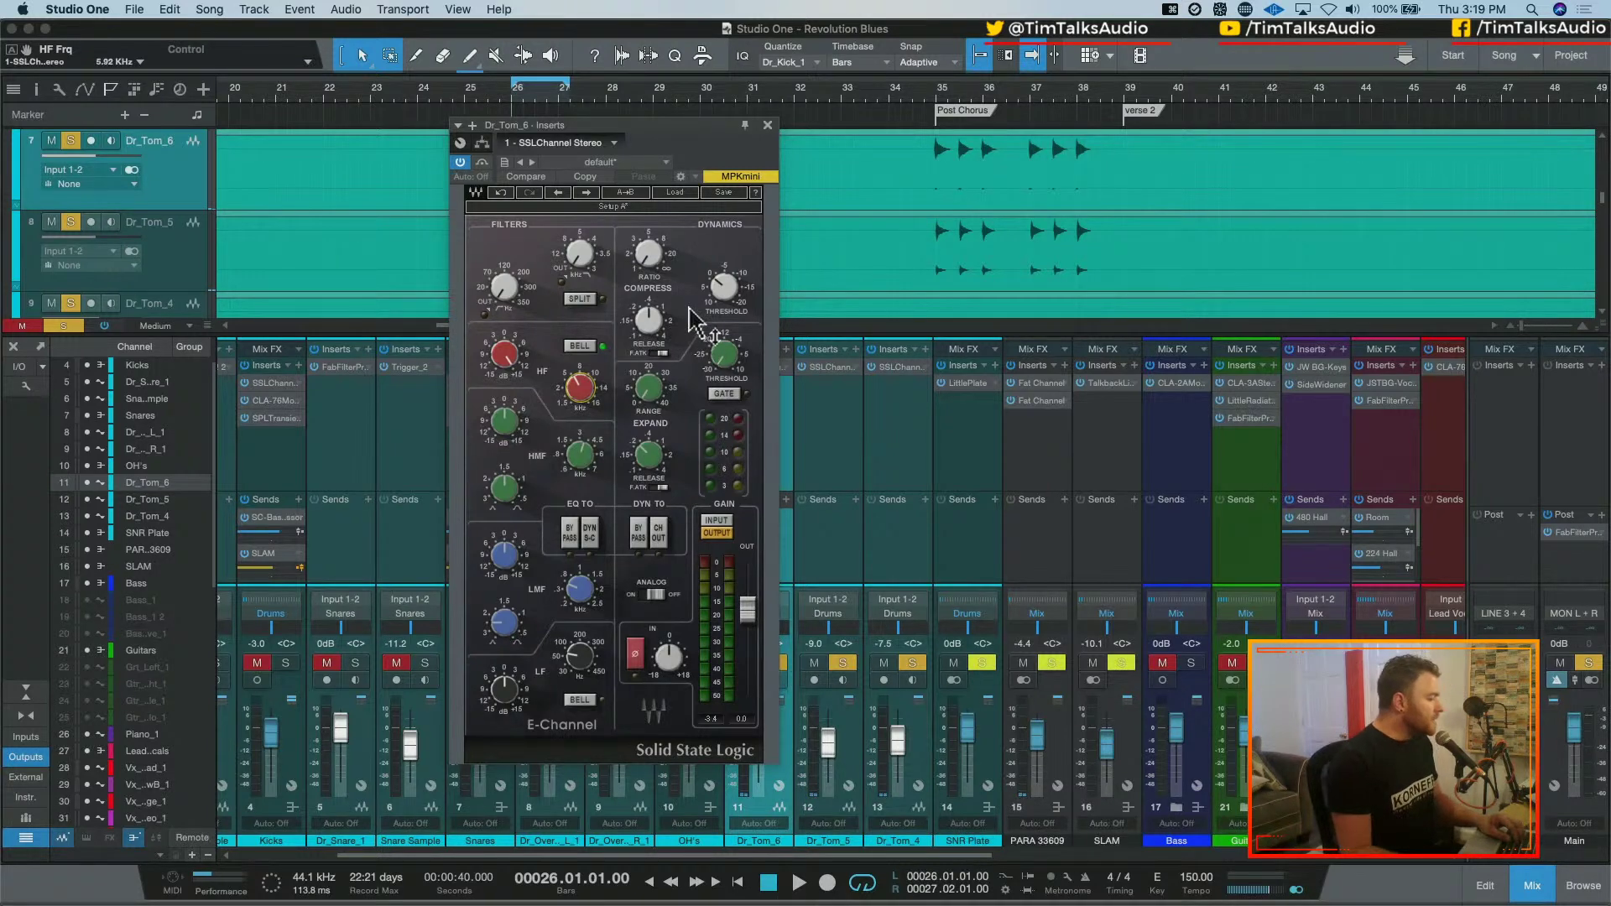
Set the compressor in Dr_Tom_6's SSLChannel Stereo to infinite ratio and 0.10 release with fast attack on
drag(714, 127, 800, 121)
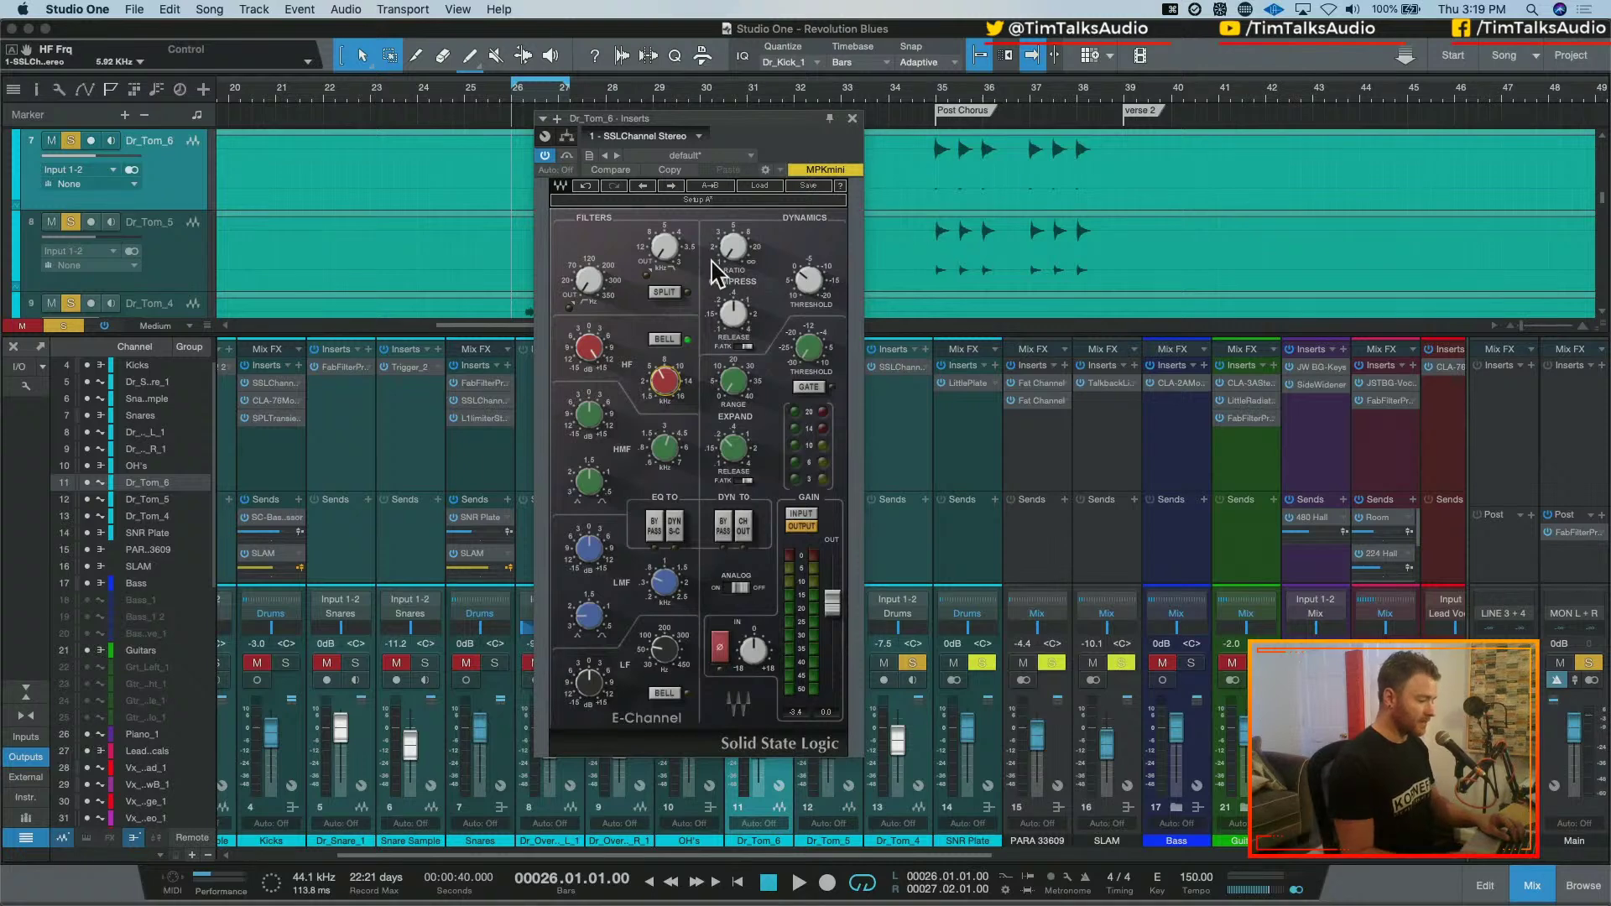
click(733, 250)
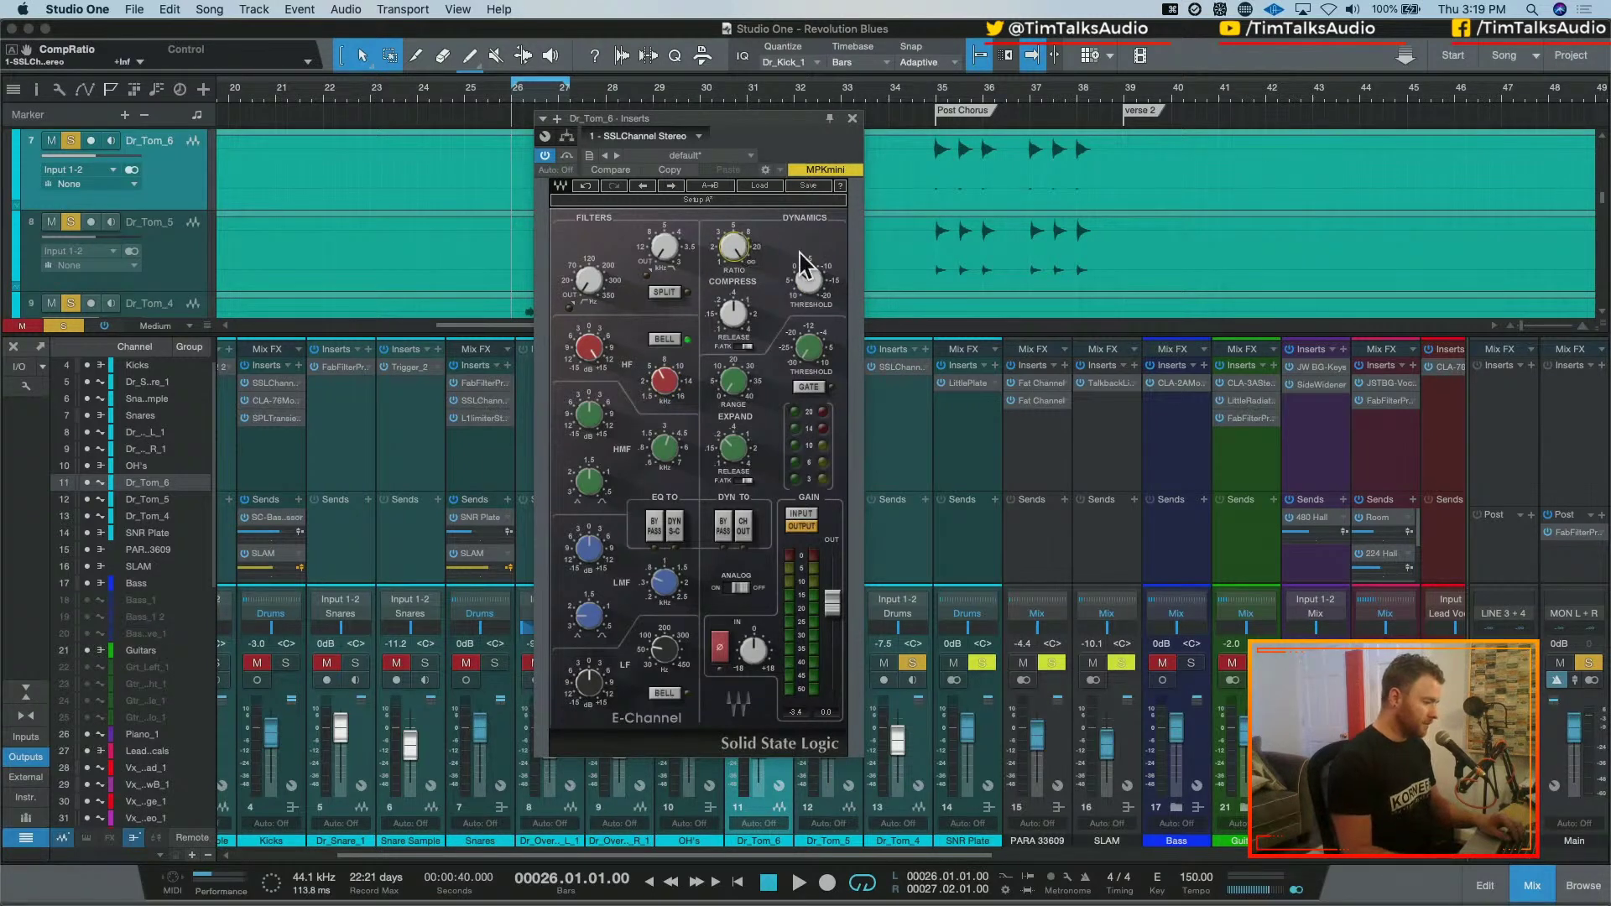
click(734, 314)
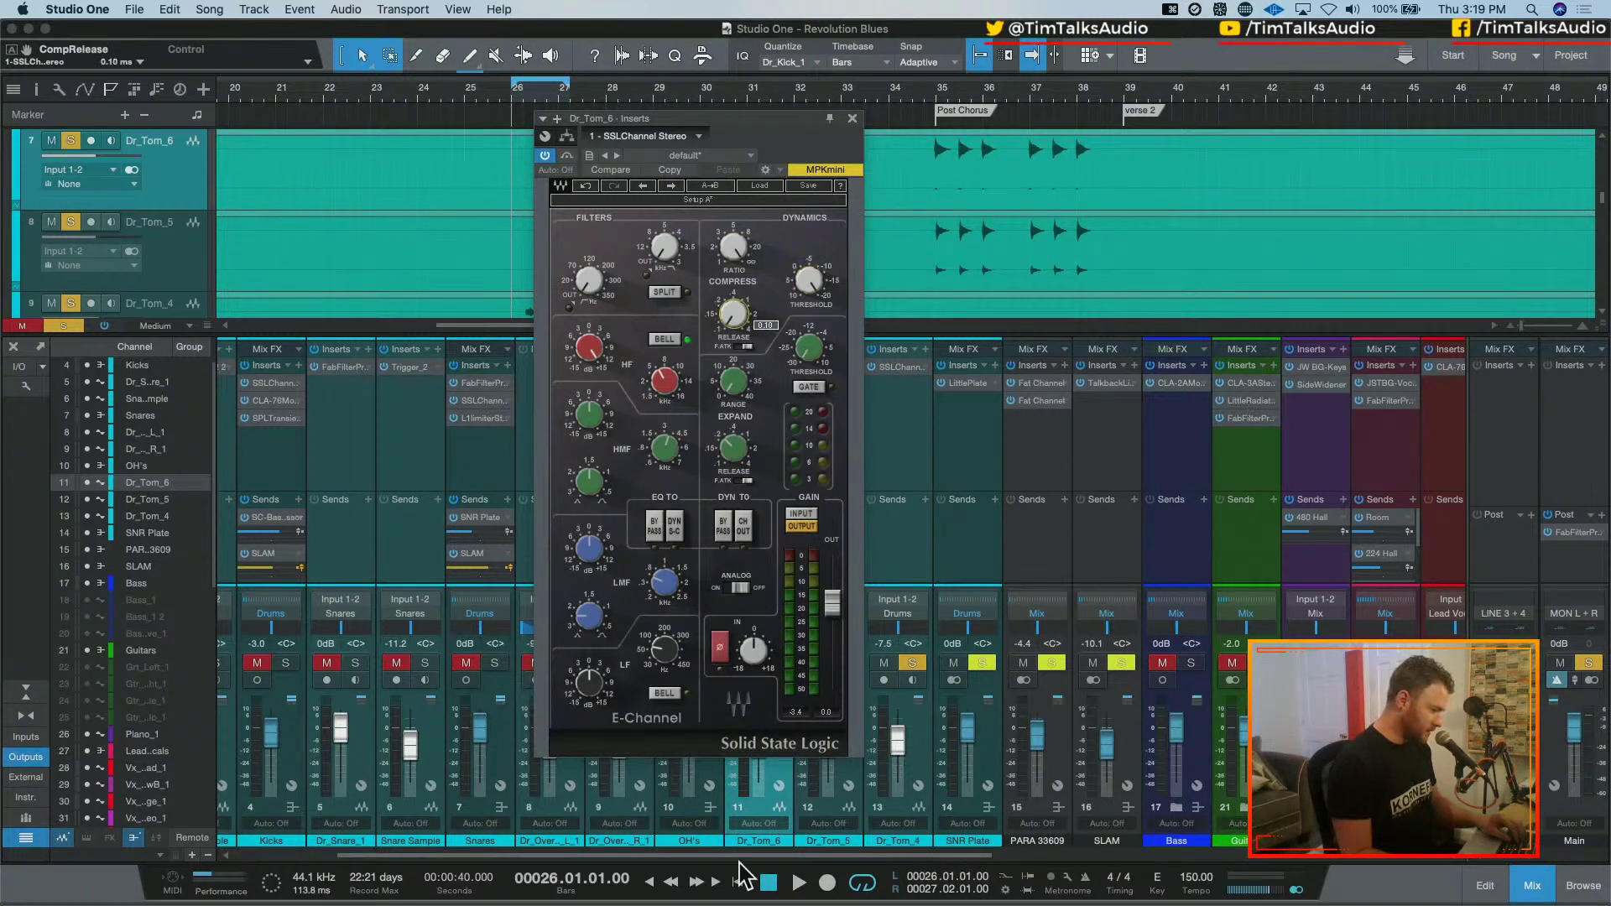
click(744, 345)
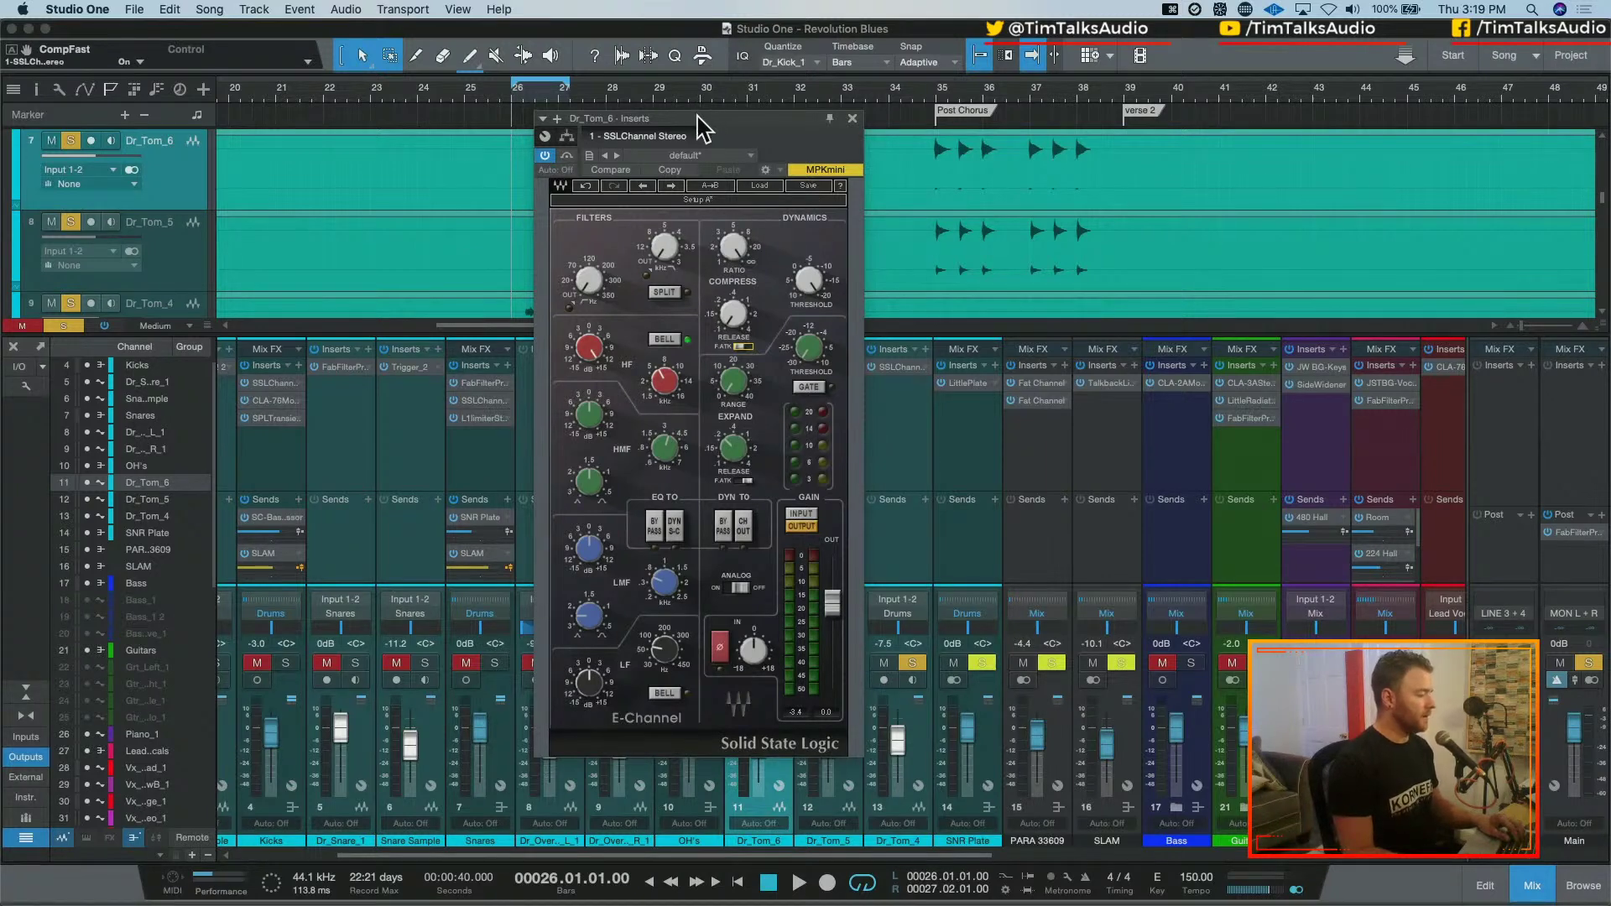
Set Dr_Tom_6's compressor threshold to -20.0 dB and ratio to 1.9 while auditioning the looped fill
drag(681, 118, 1076, 165)
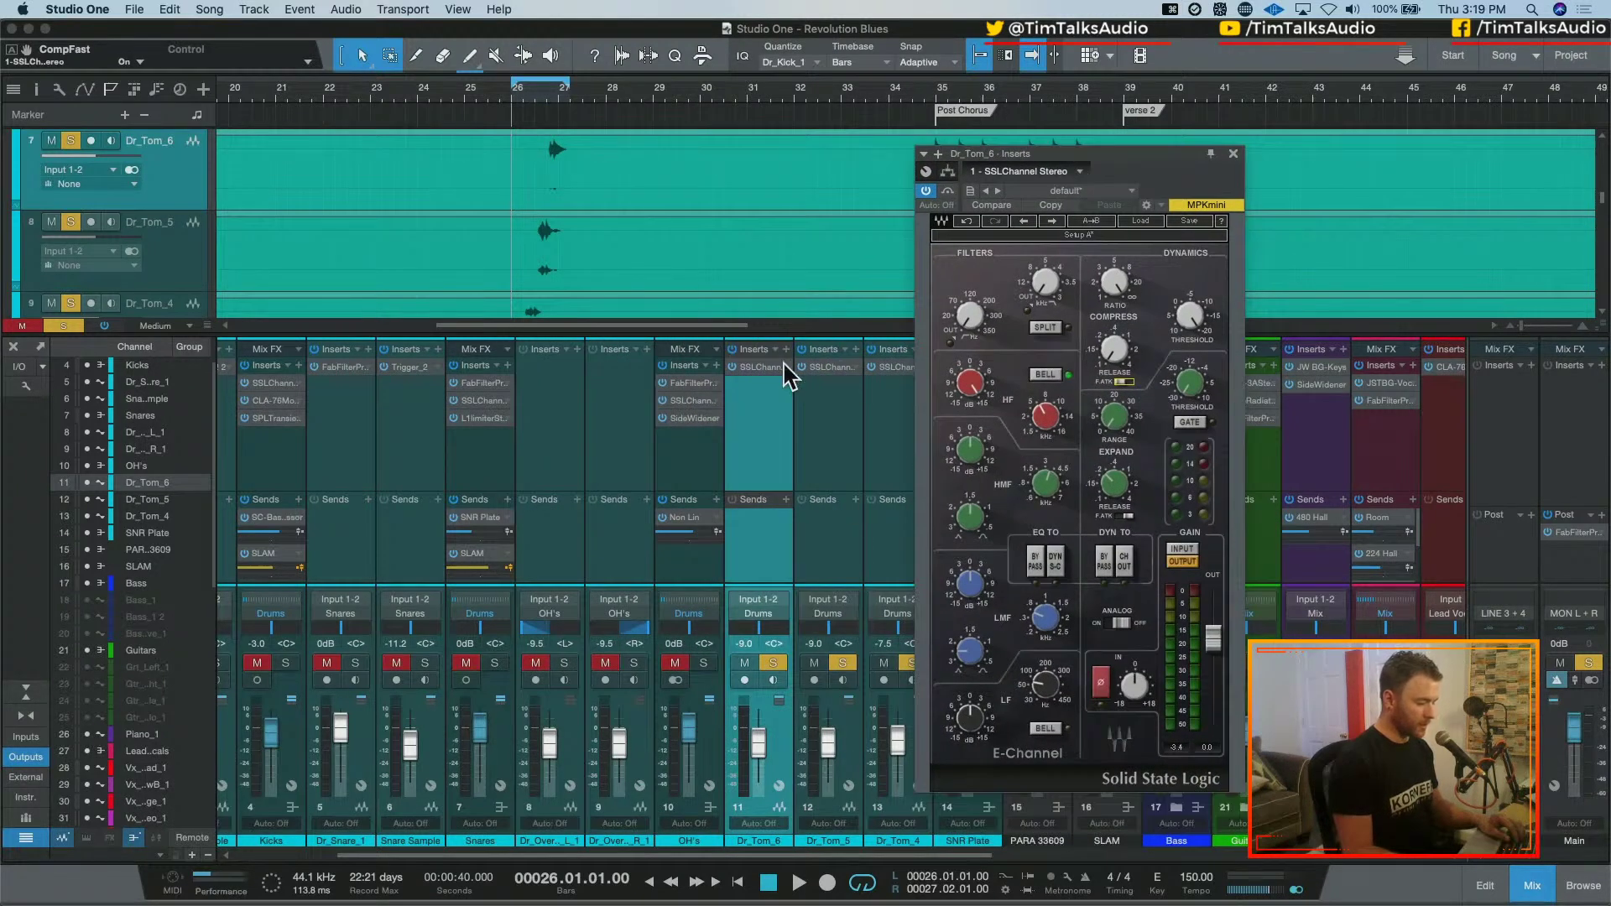
key(space)
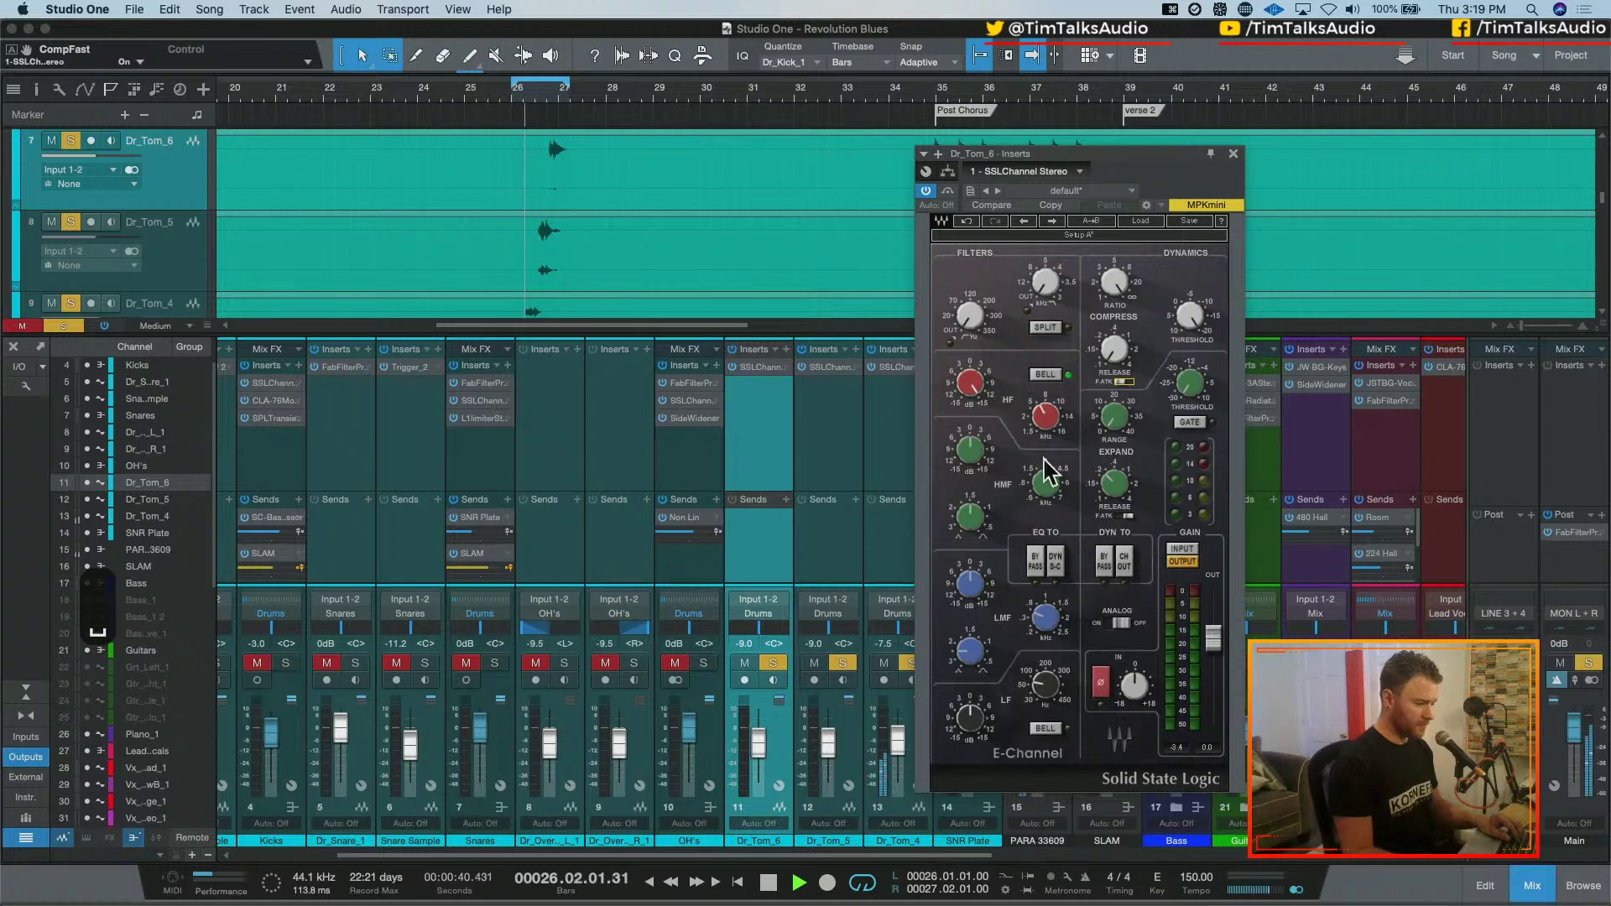
key(space)
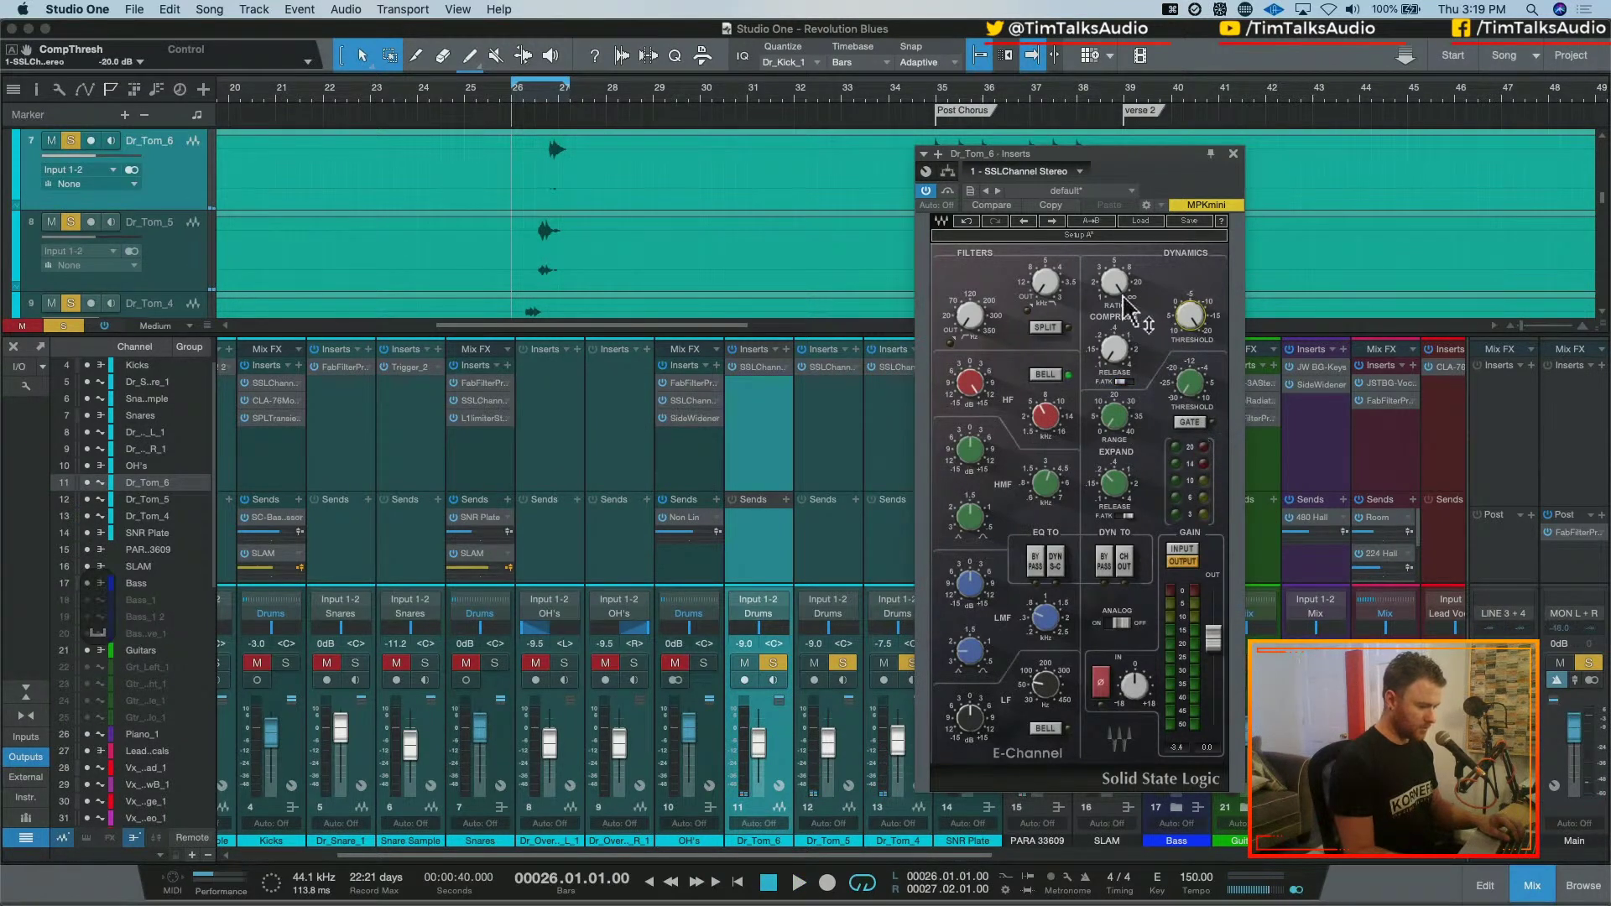
key(space)
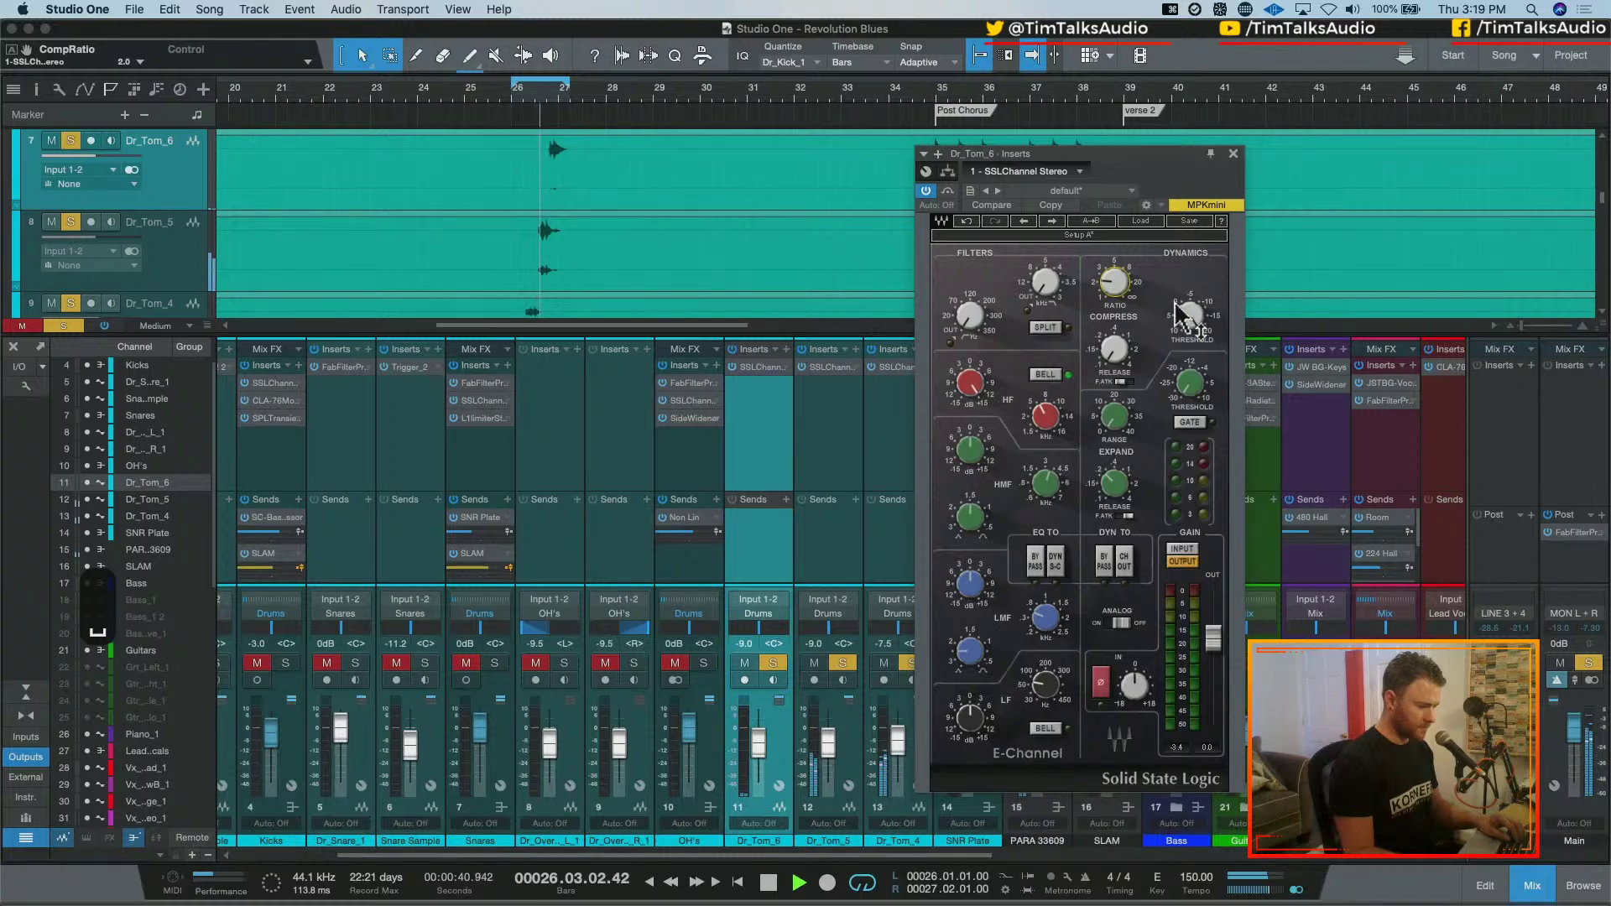
drag(1127, 294, 1120, 294)
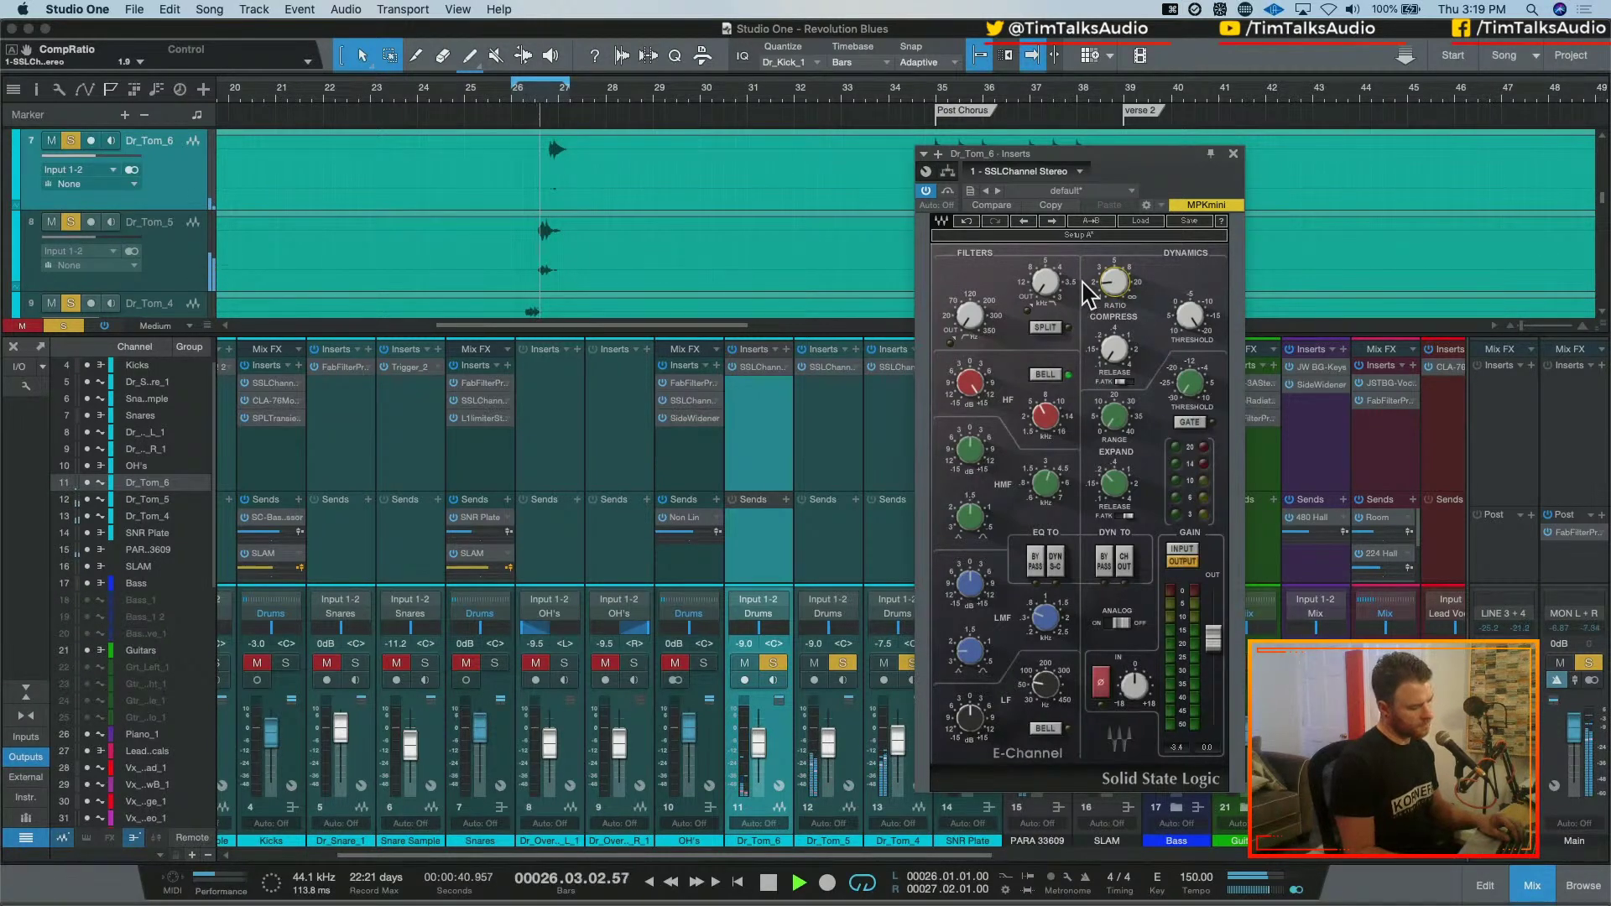
key(space)
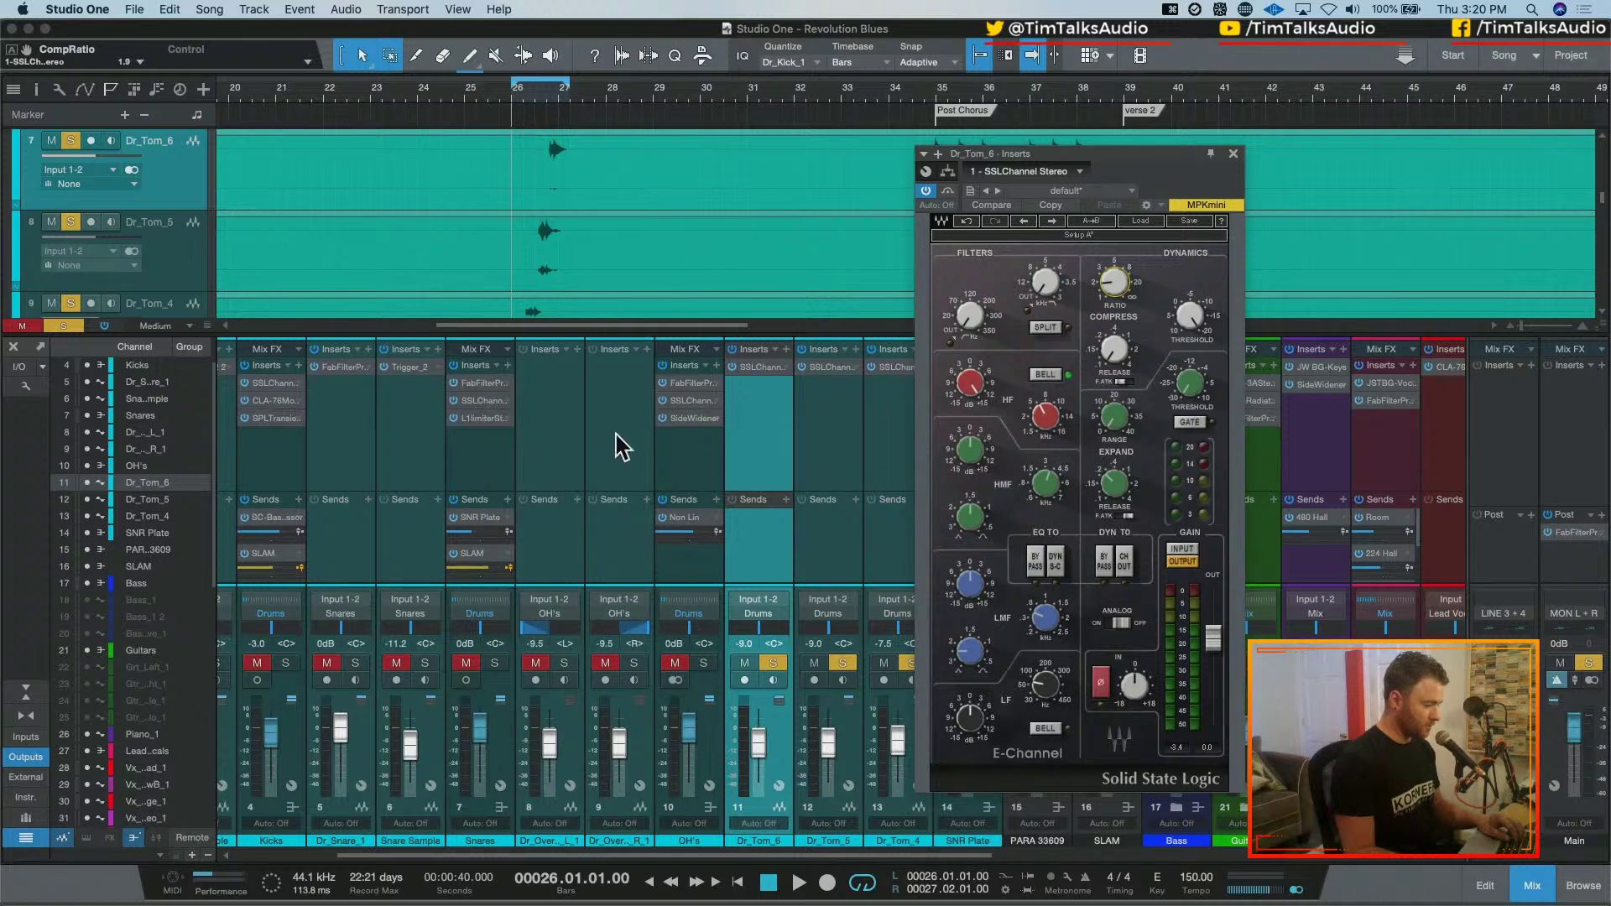
Insert FabFilter Pro-Q 3 on Dr_Tom_6 and place it ahead of SSLChannel Stereo
click(801, 352)
text(fab)
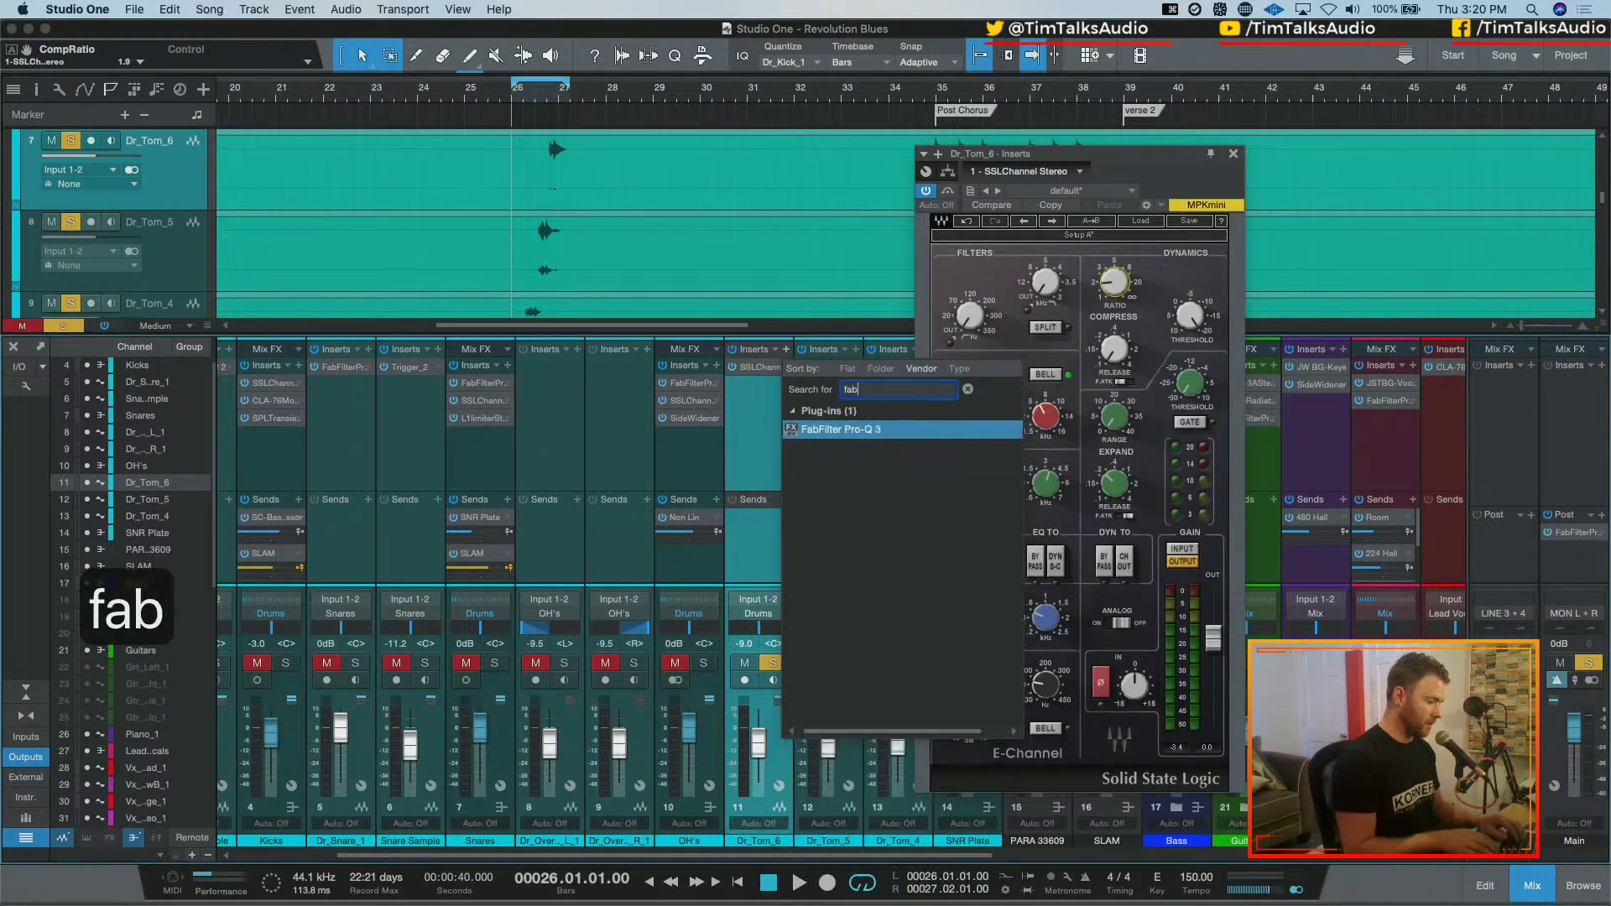
key(Return)
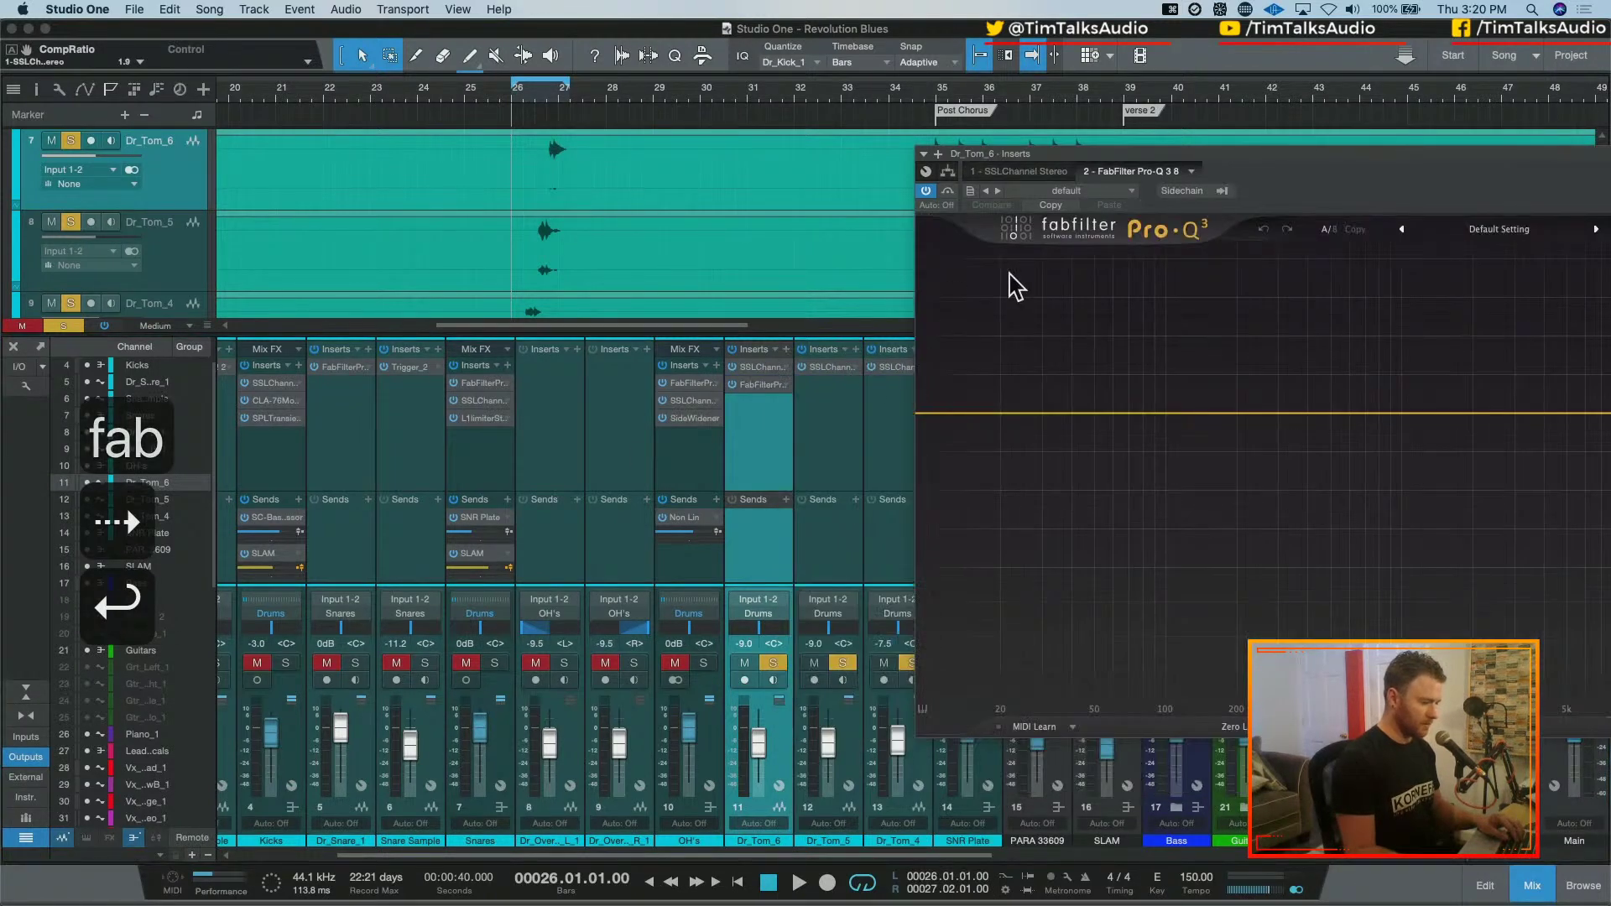
drag(1198, 159, 667, 177)
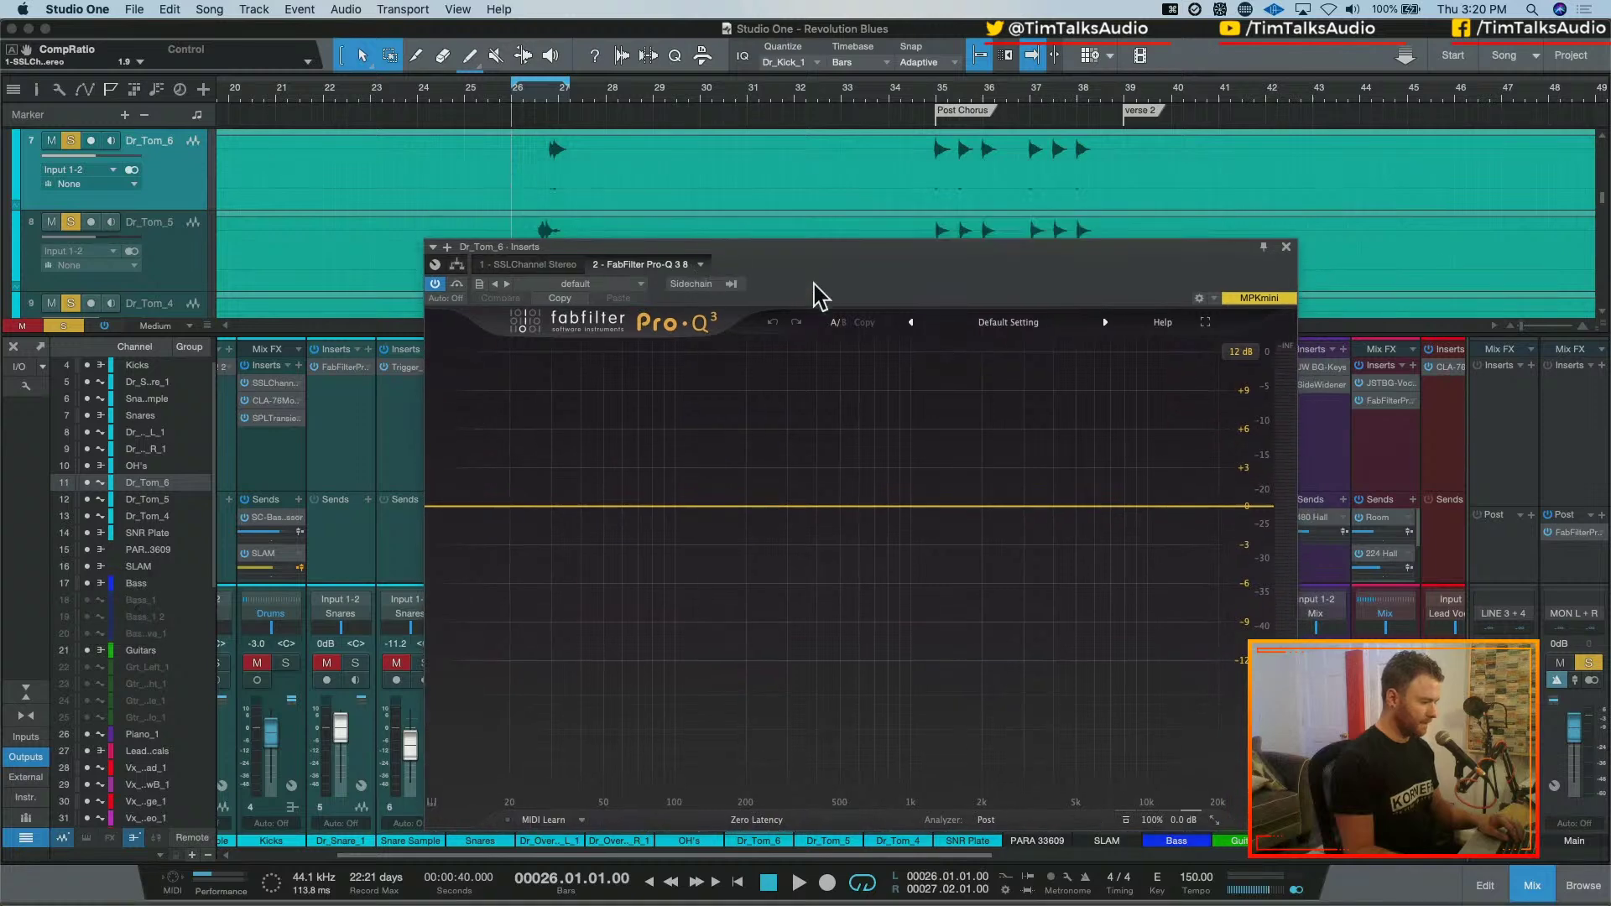
drag(809, 176, 780, 176)
drag(579, 190, 503, 202)
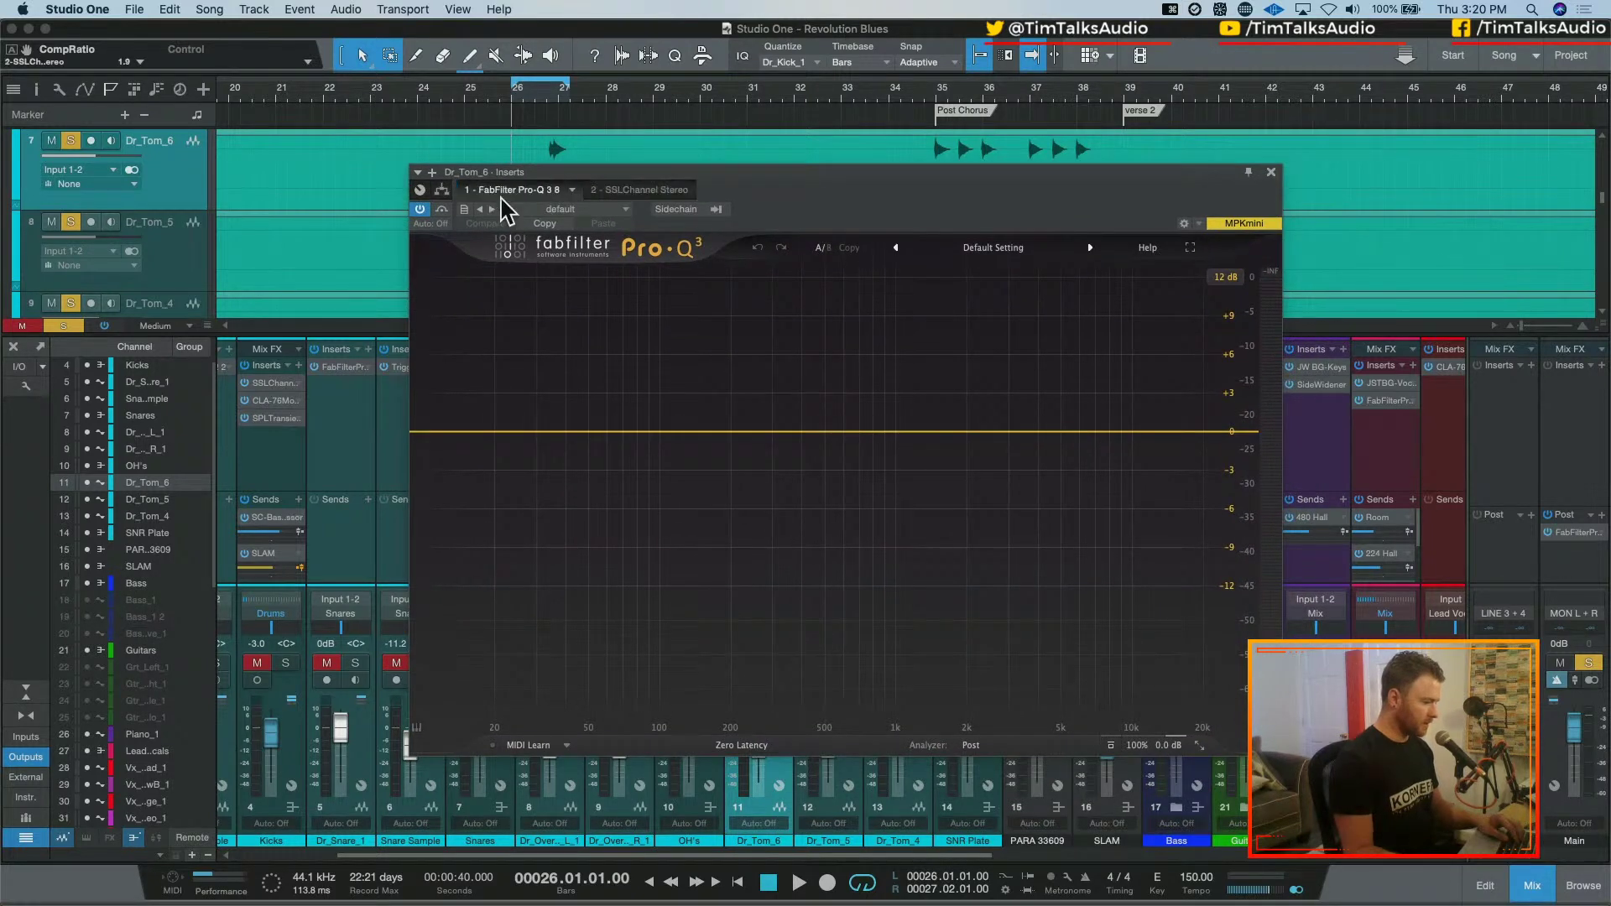
Bypass Dr_Tom_6's SSLChannel Stereo and examine the tom's frequency spectrum in Pro-Q 3 while the fill loops
click(621, 193)
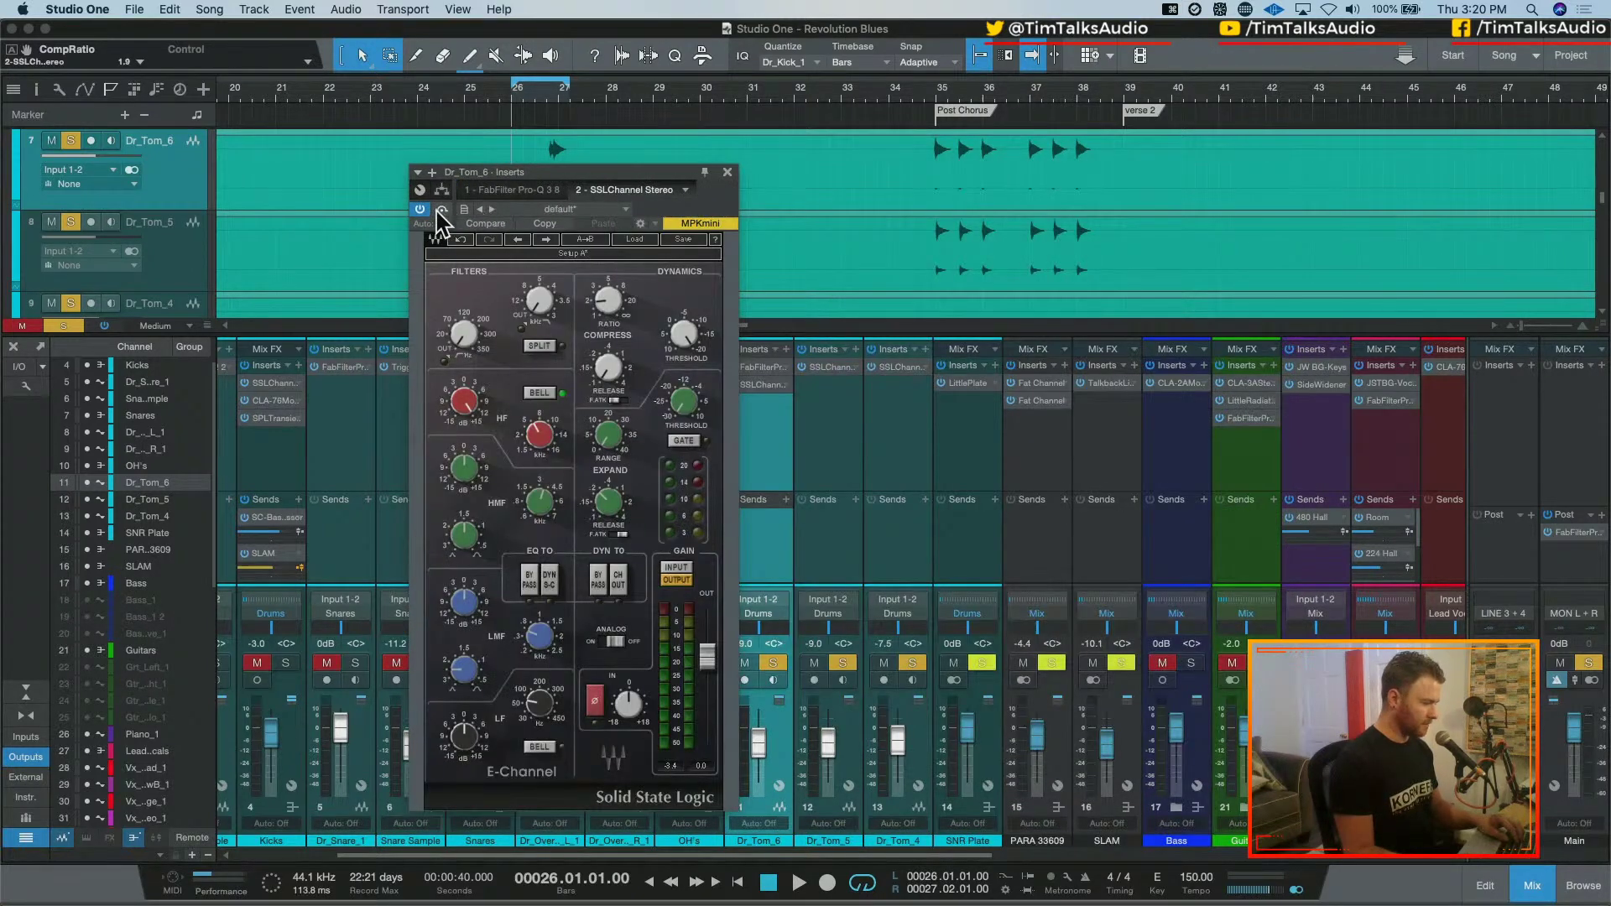
click(439, 210)
click(515, 193)
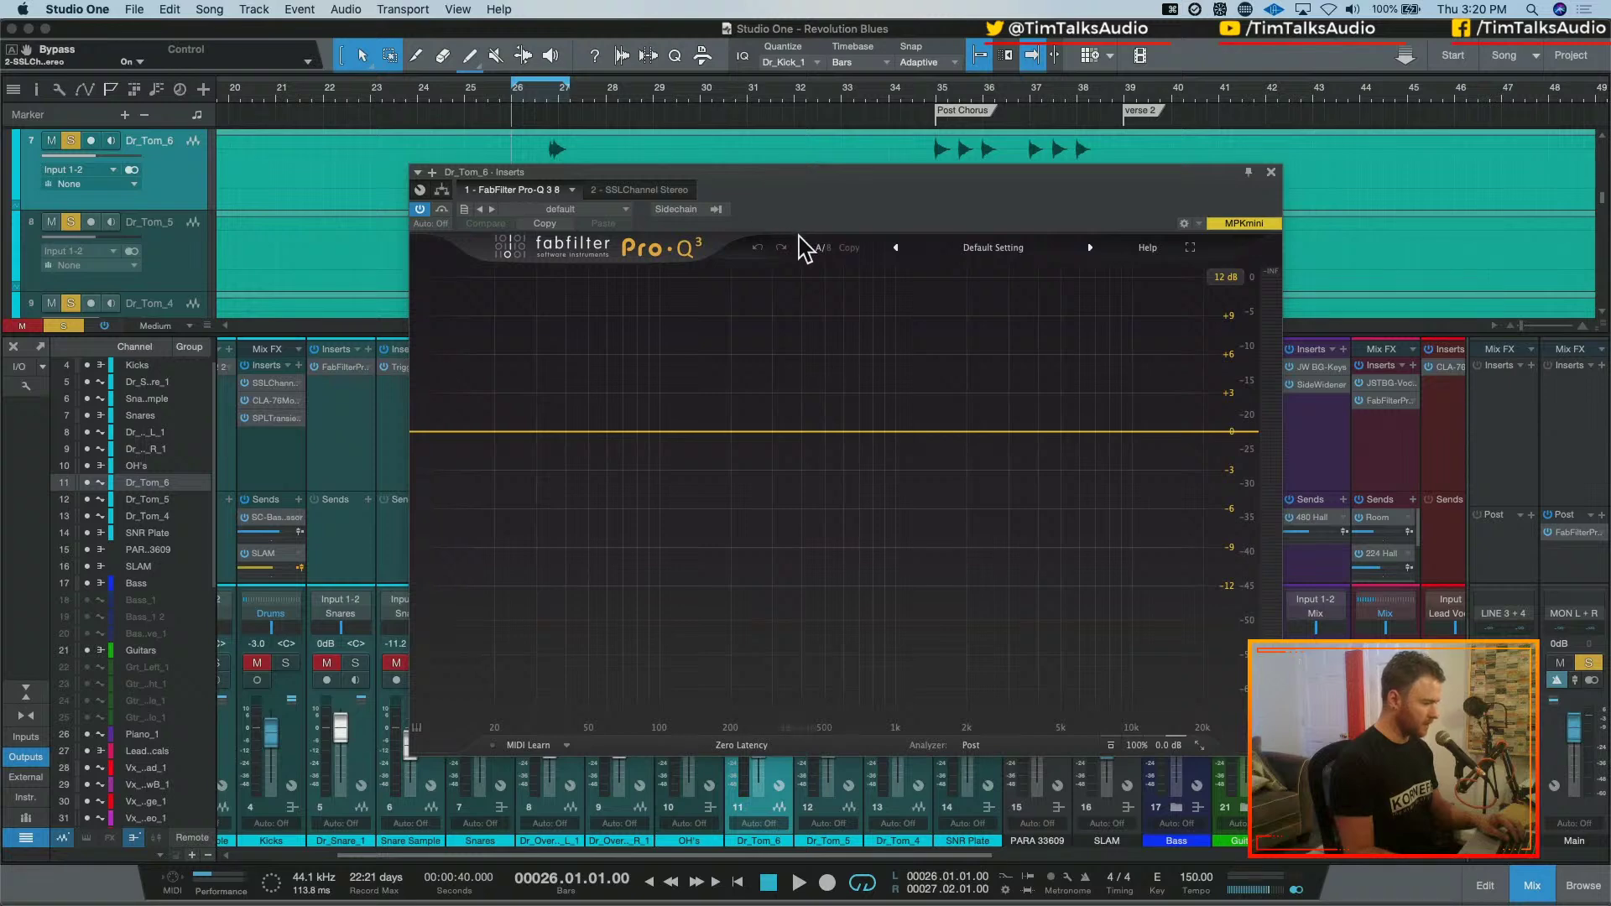
key(space)
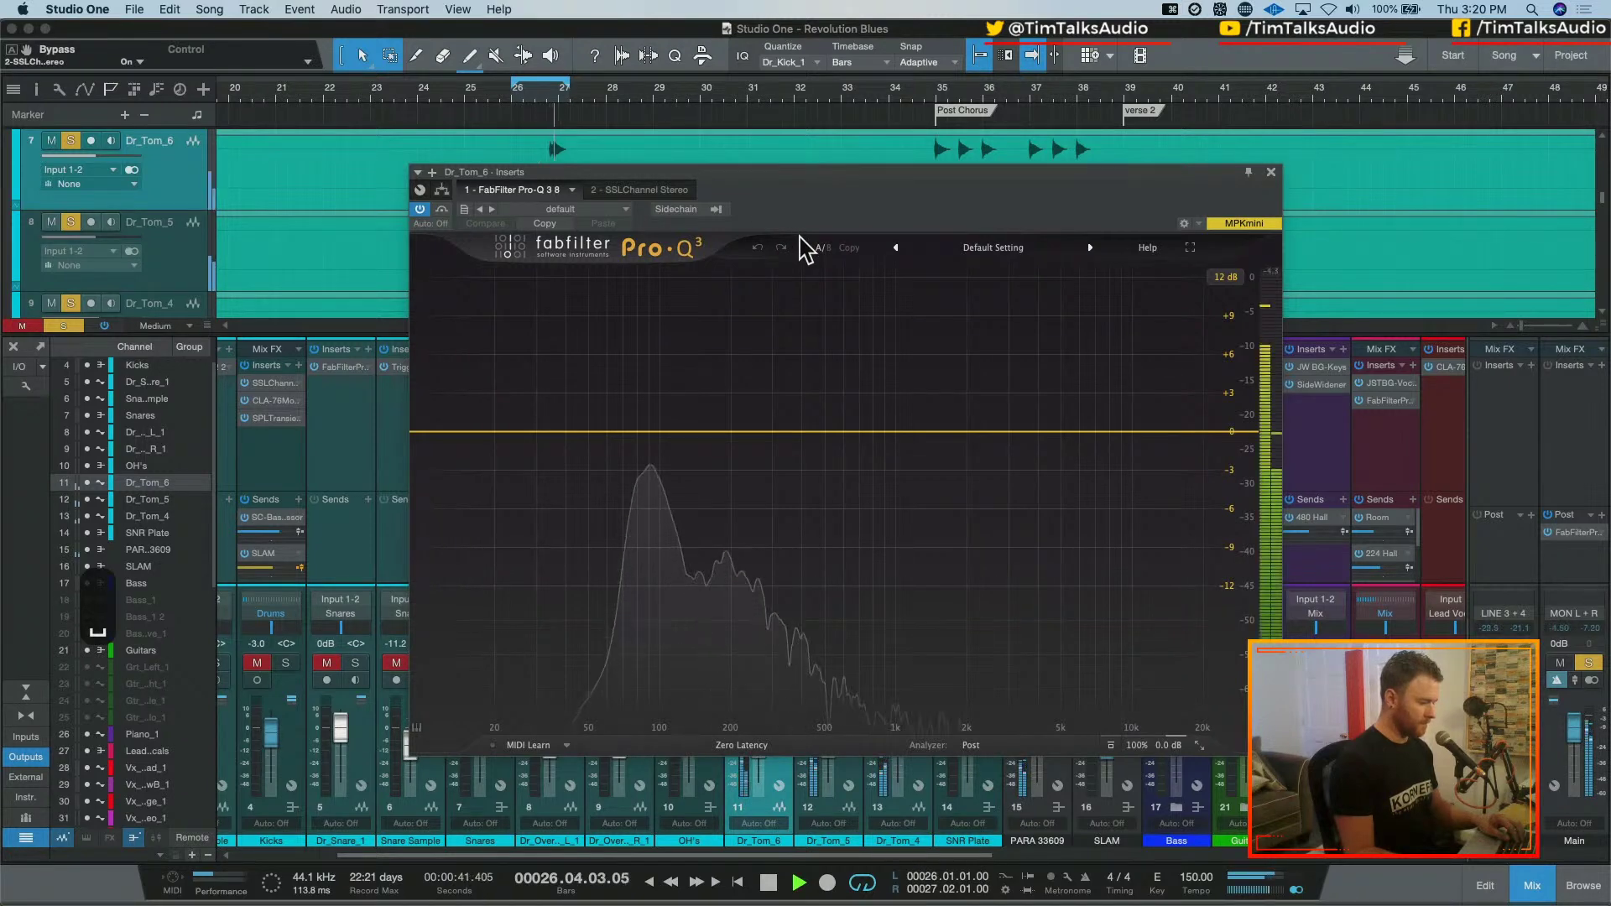
key(space)
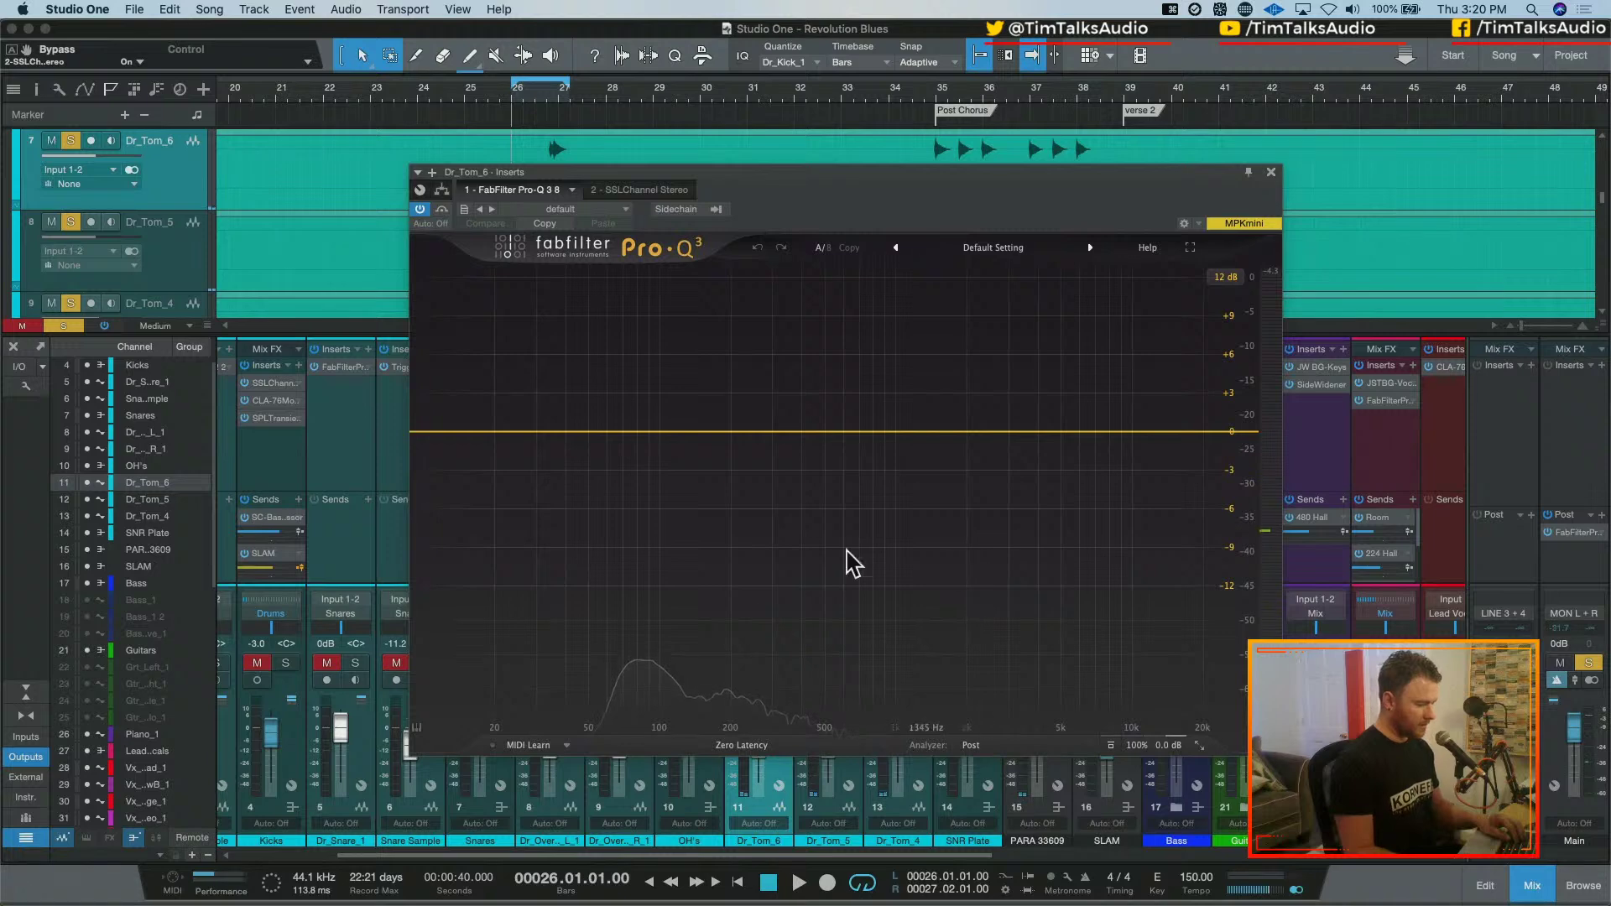
key(space)
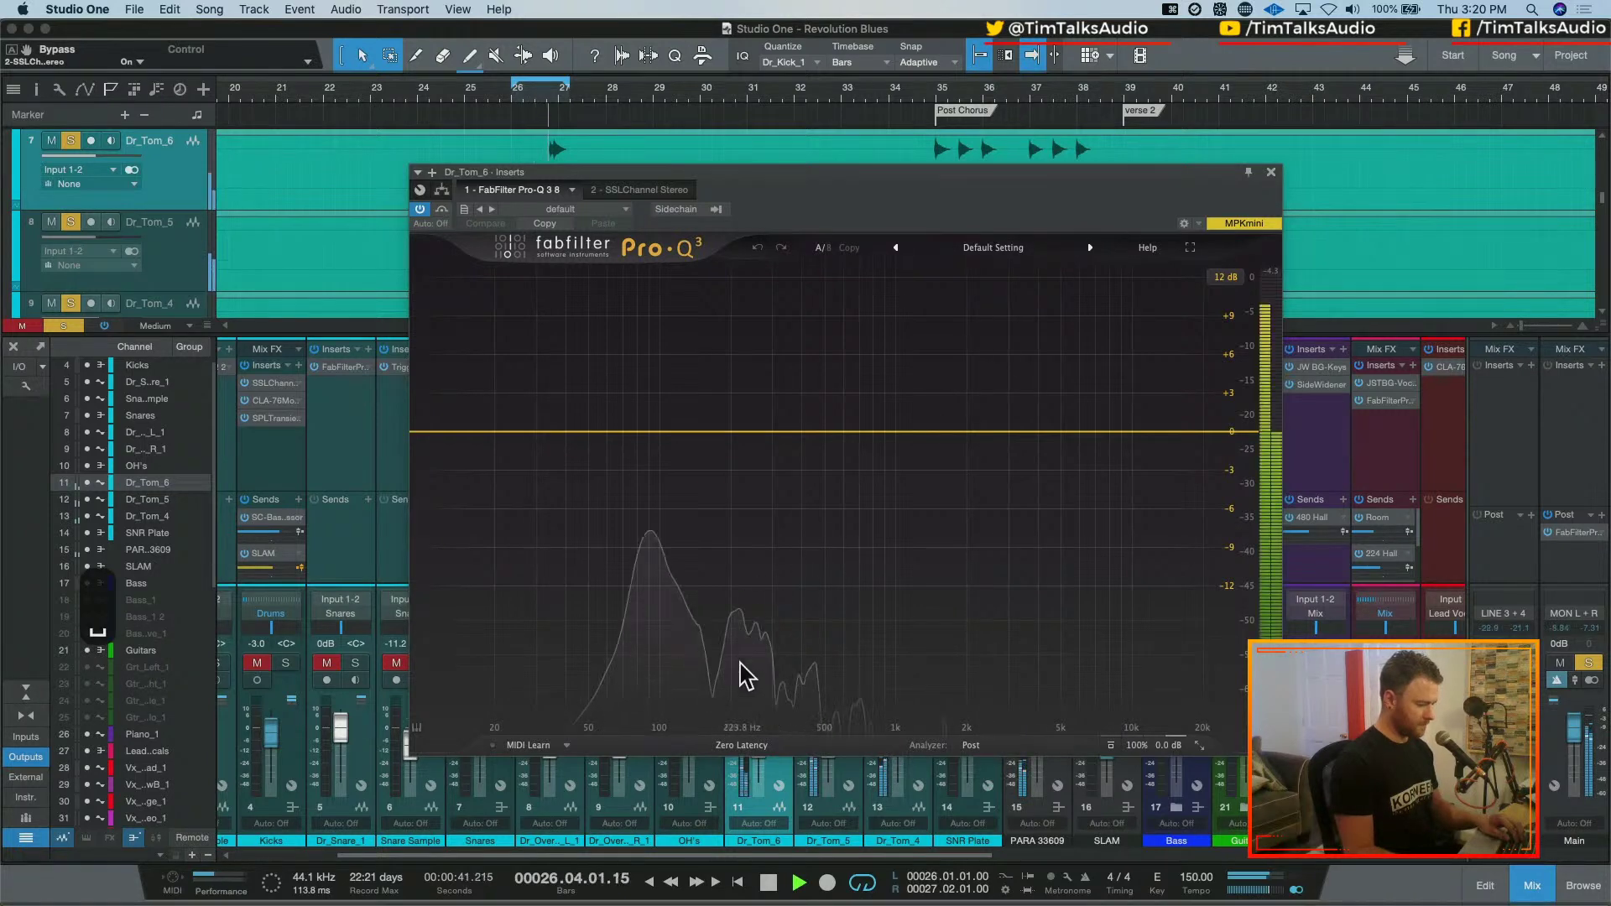
key(space)
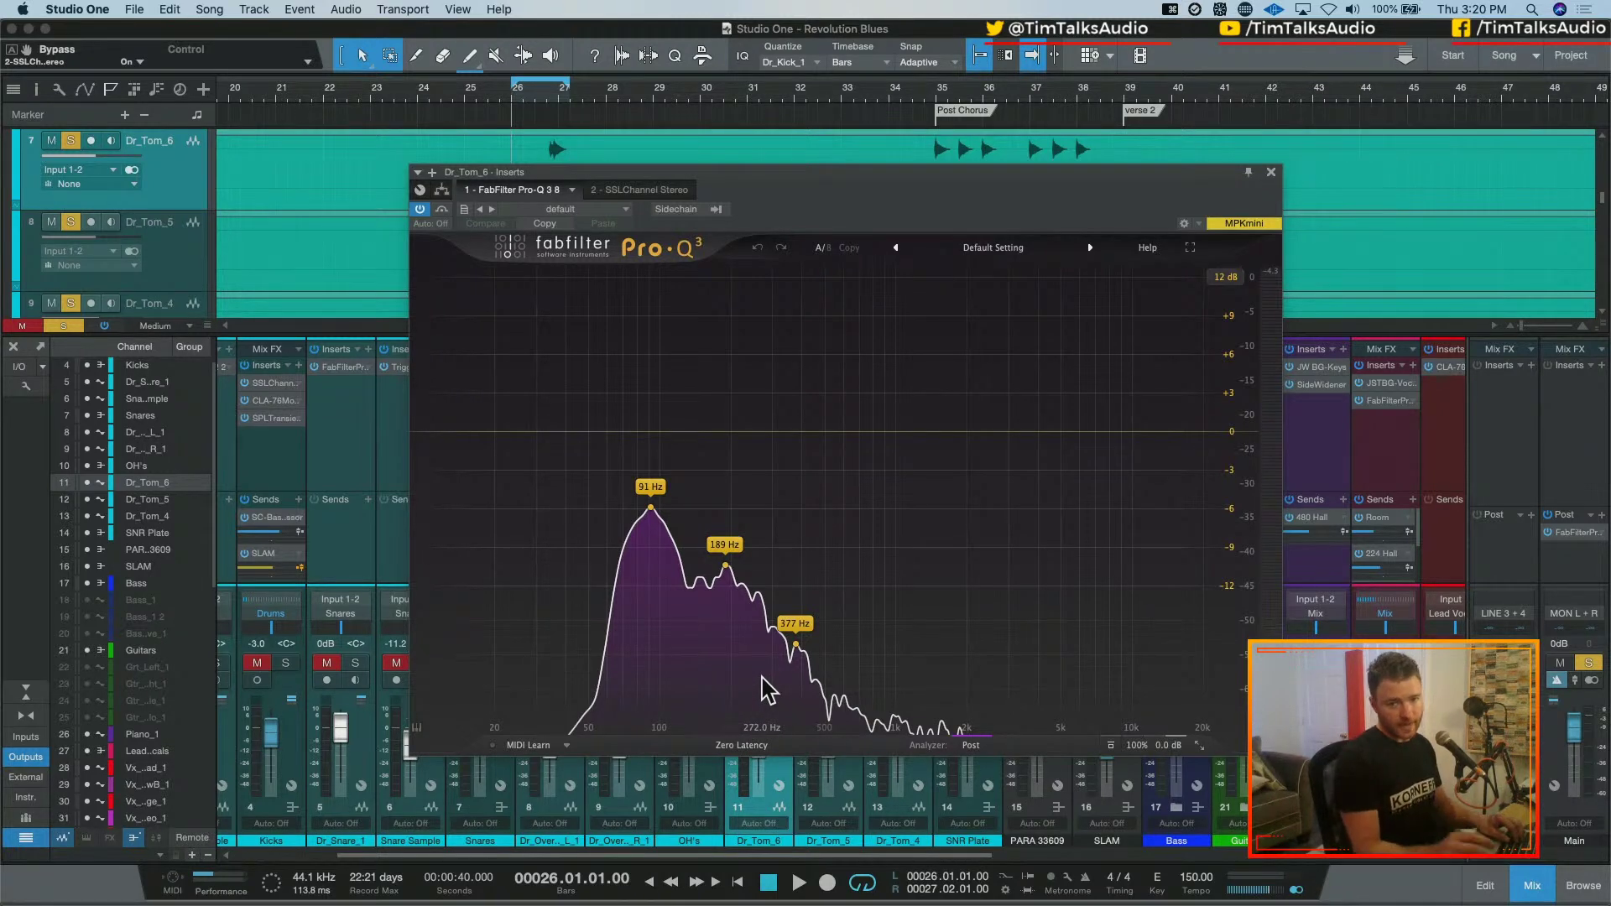
Clear the solos and re-enable Dr_Tom_6's SSLChannel Stereo to audition the looped fill in the full mix
click(1274, 170)
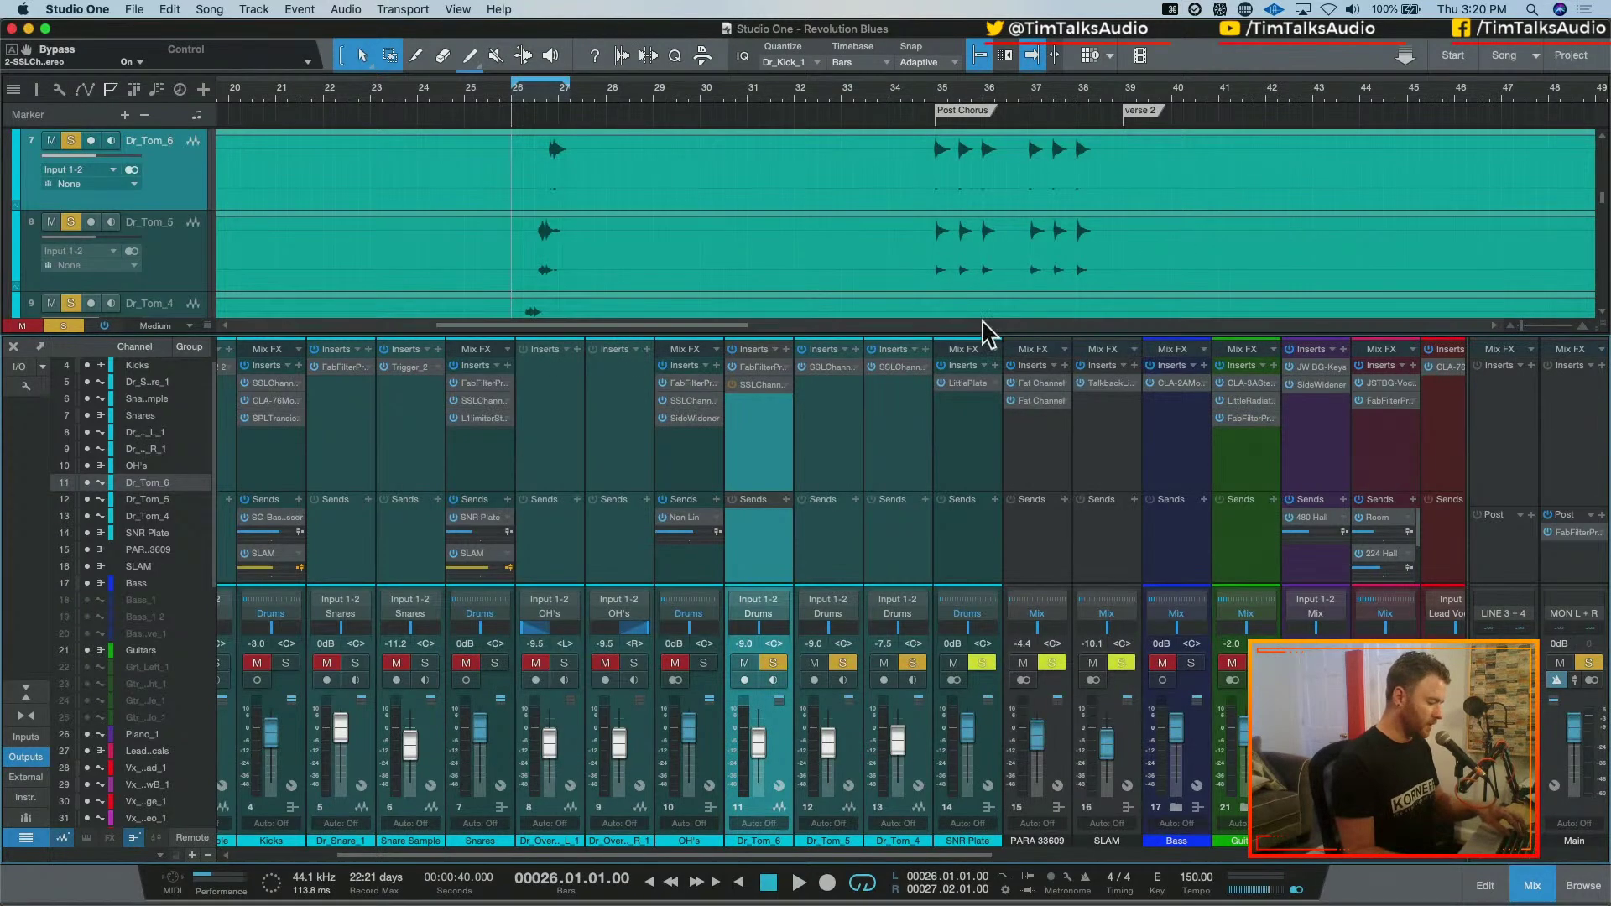
key(shift+super+s)
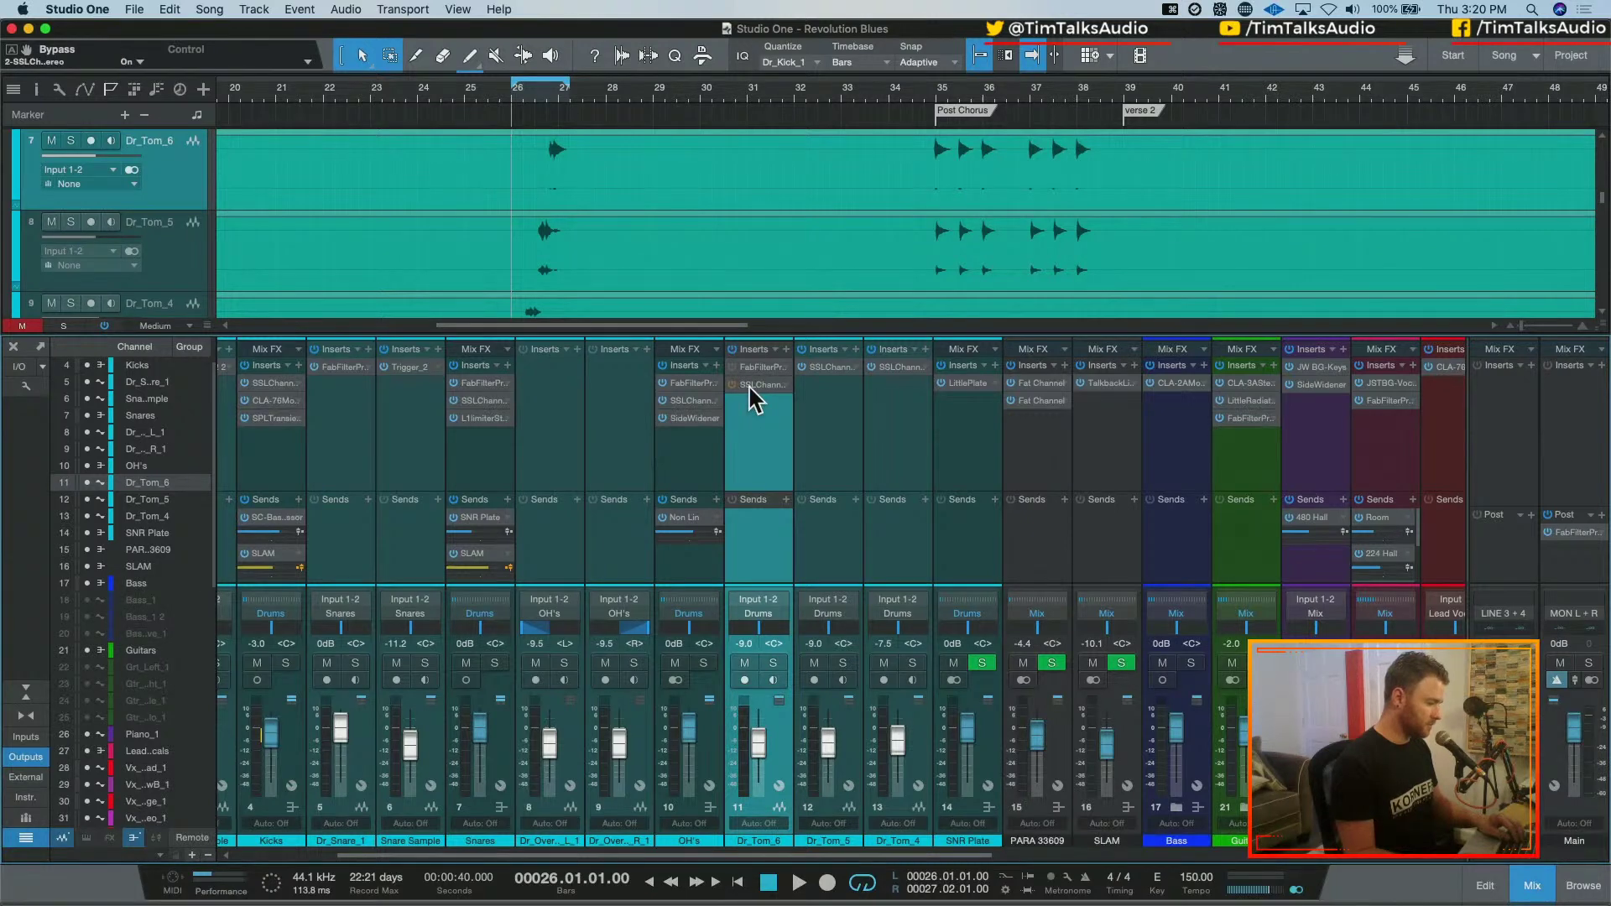
click(442, 210)
key(space)
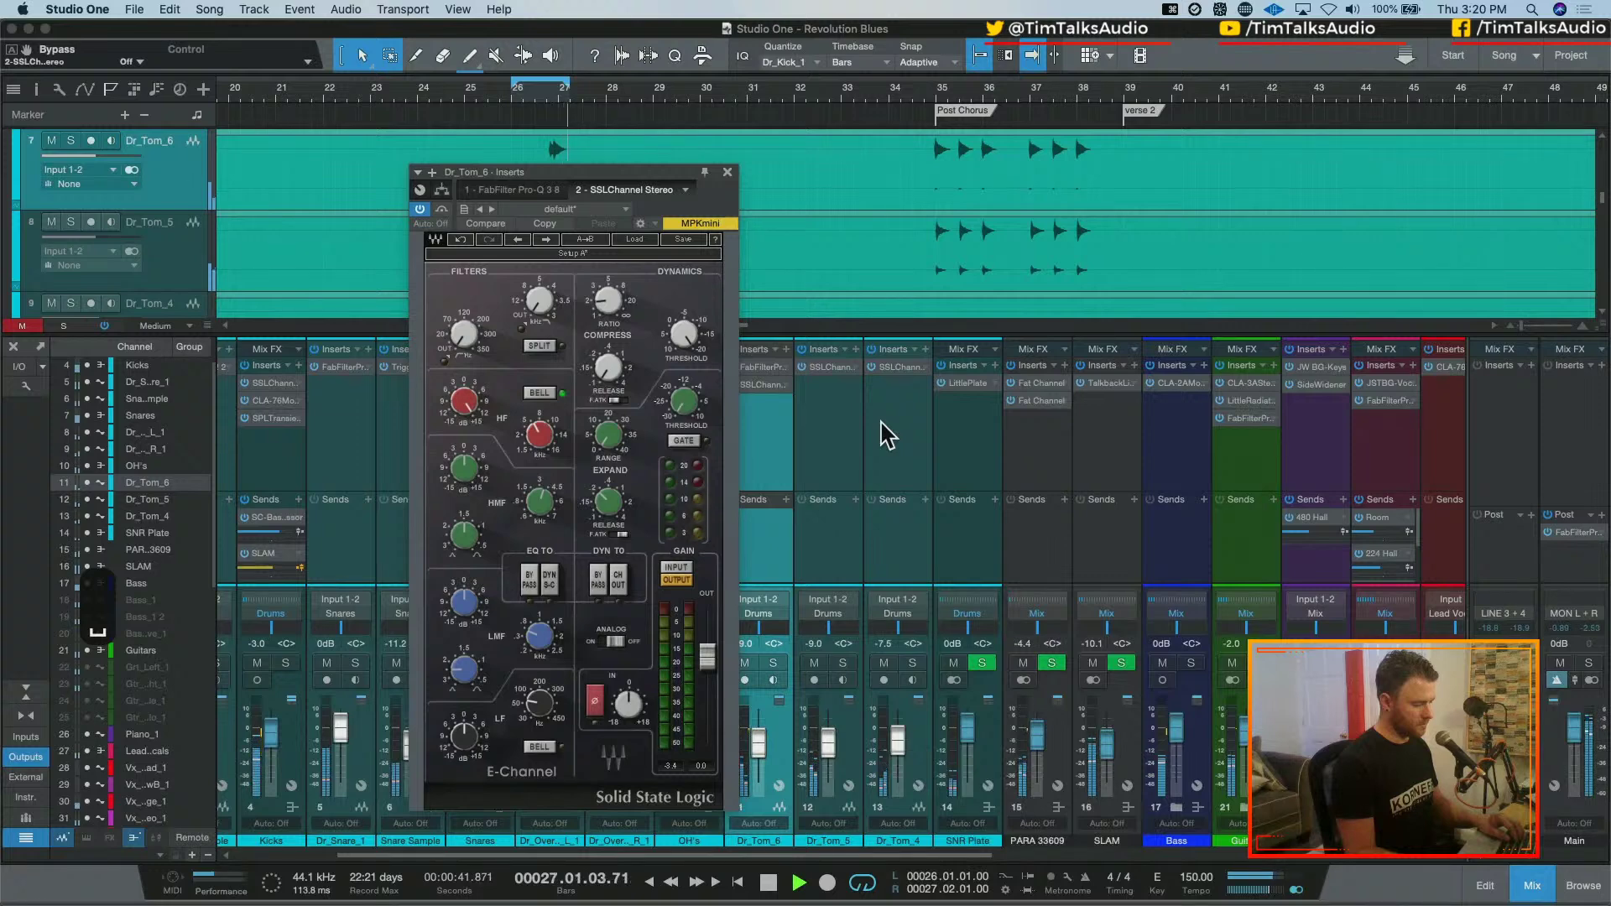
Set Dr_Tom_6's compressor threshold to 15.0 dB and ratio to 1.0 in SSLChannel Stereo while auditioning the looped fill
key(space)
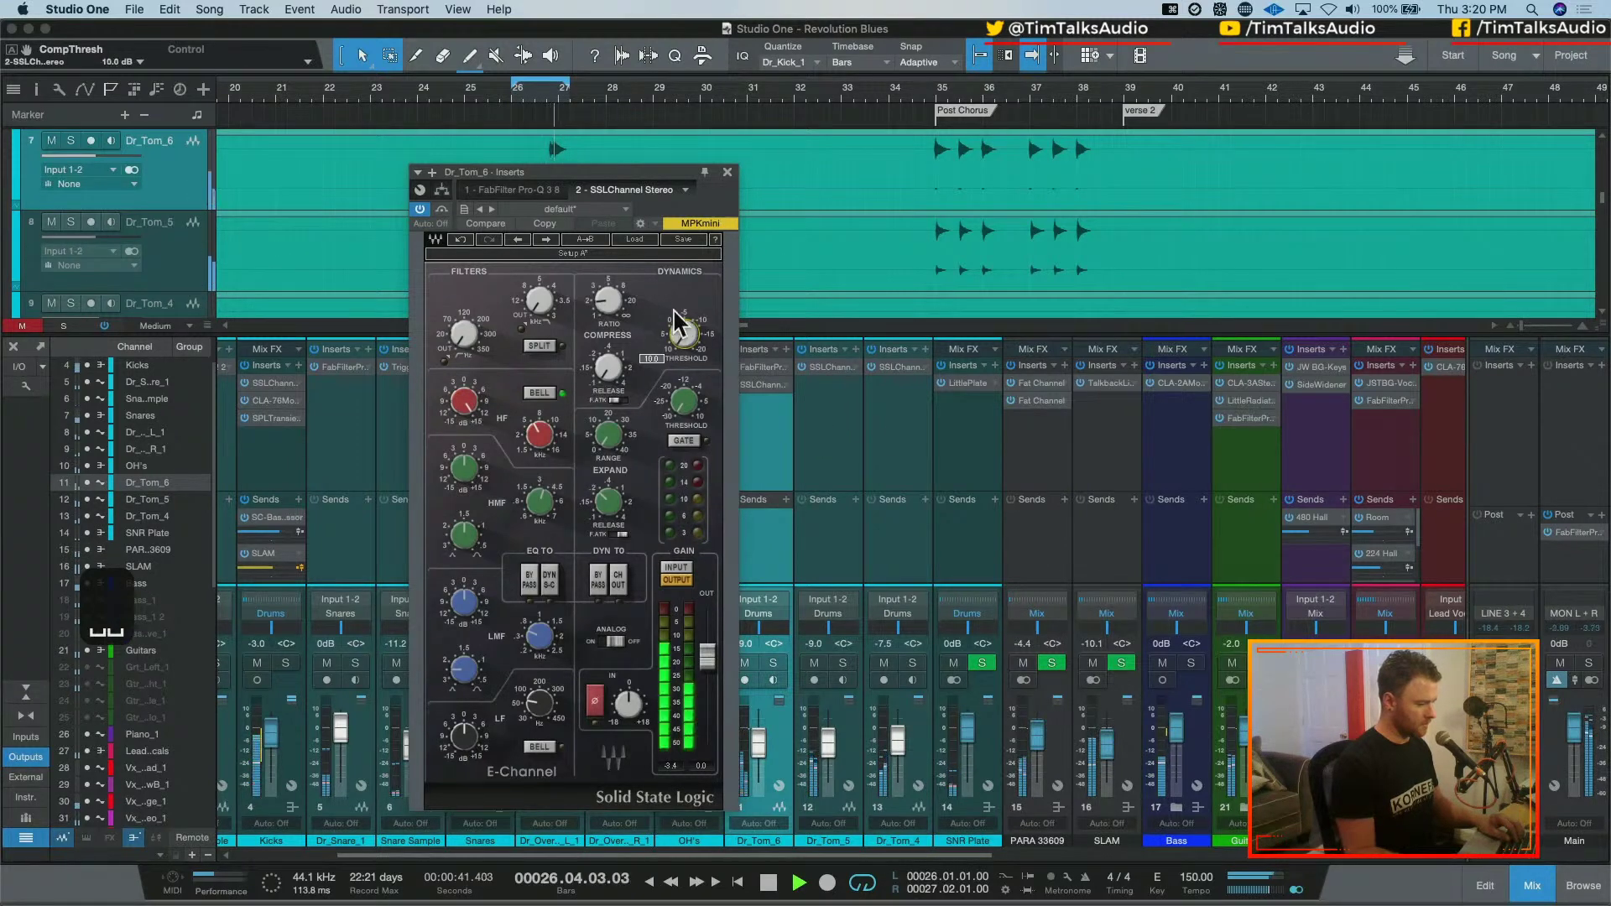
key(space)
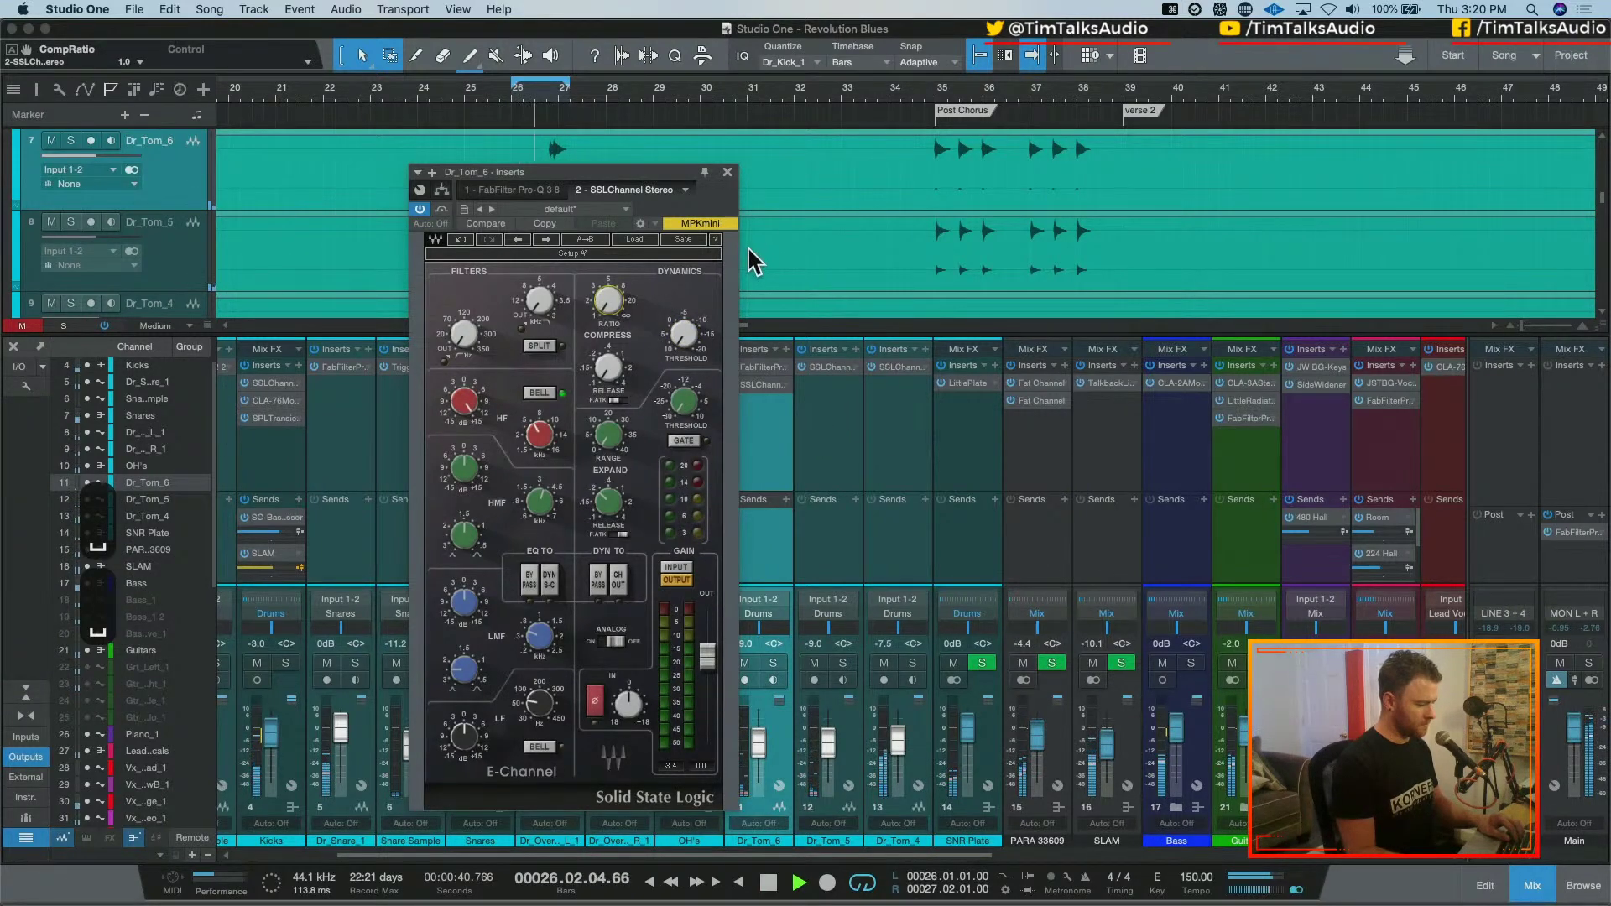
Copy FabFilter Pro-Q 3 from Dr_Tom_6 to Dr_Tom_4 ahead of SSLChannel Stereo and activate it
click(929, 418)
key(space)
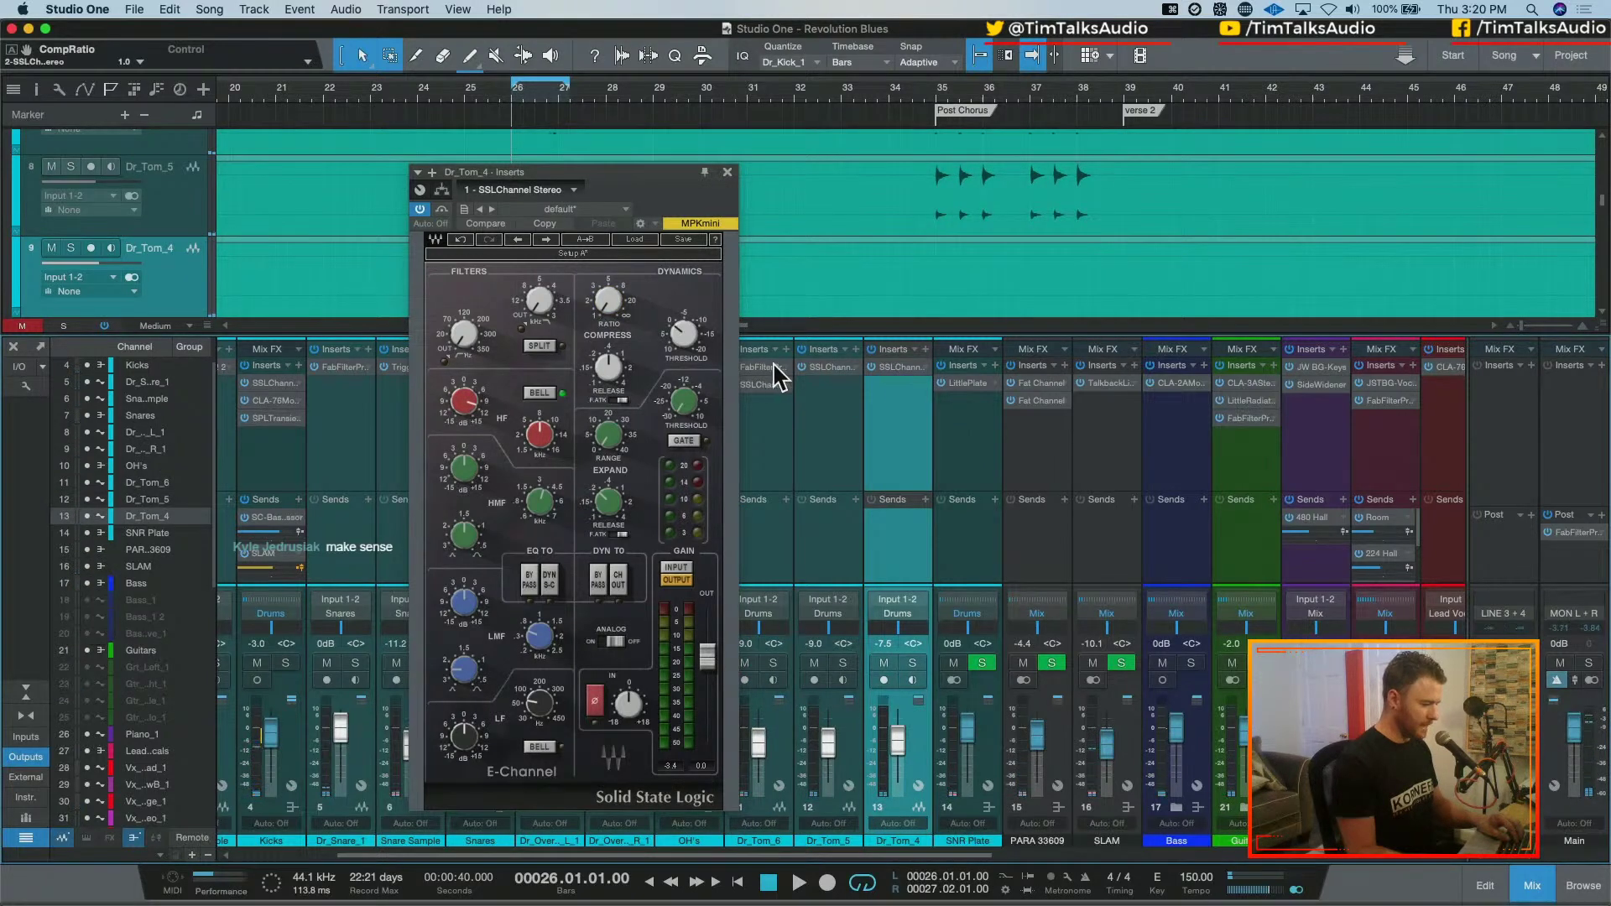
drag(777, 368, 891, 374)
key(space)
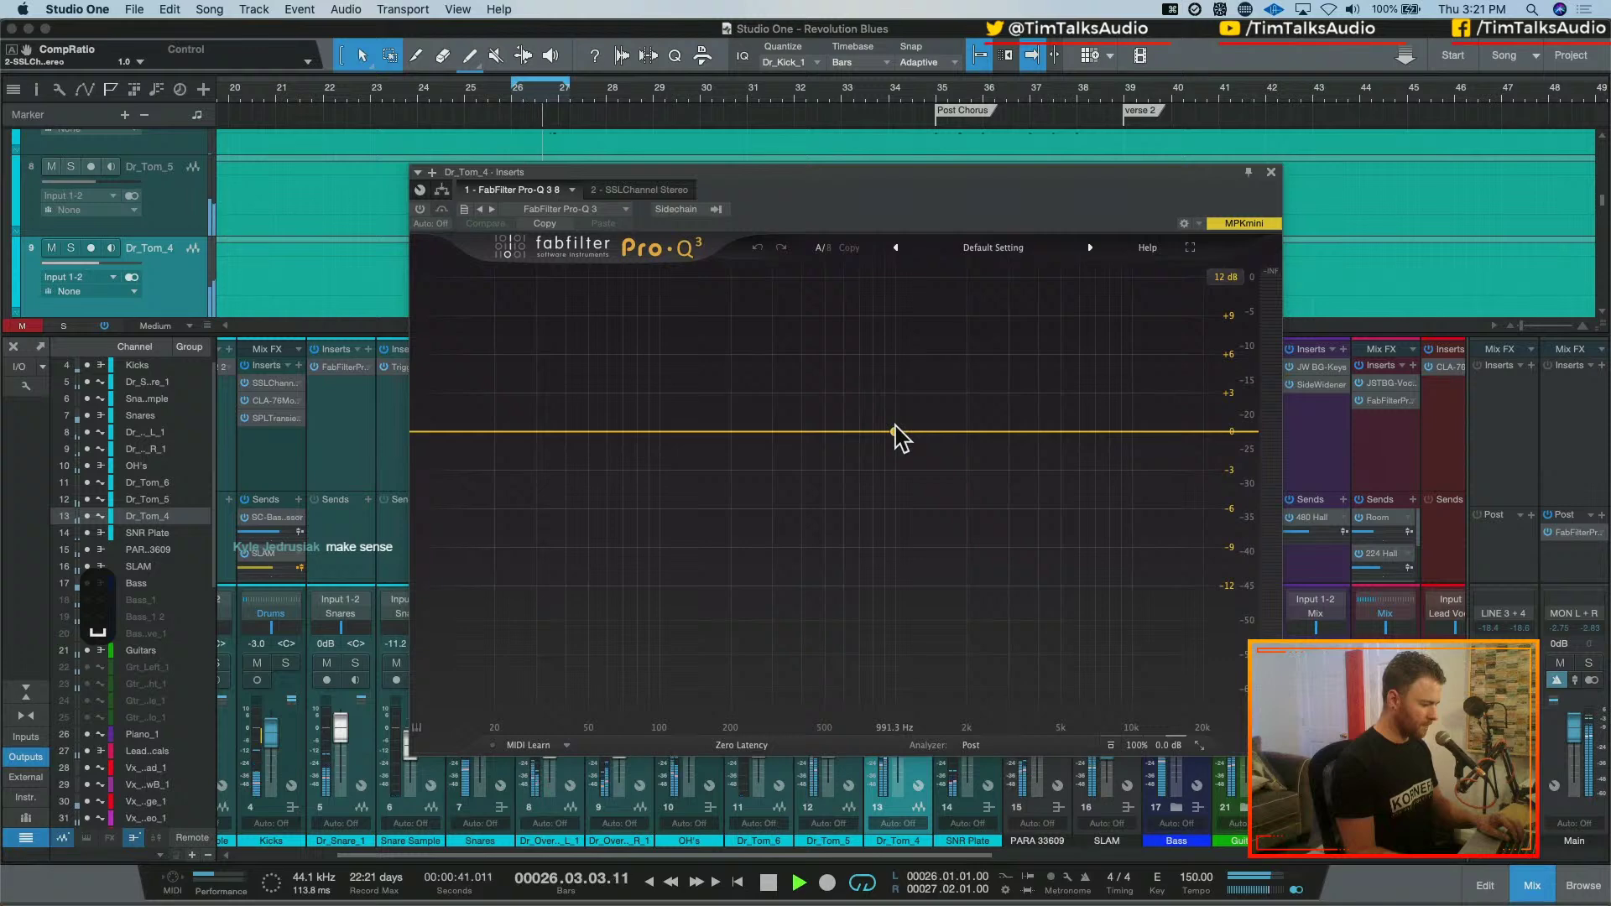
key(space)
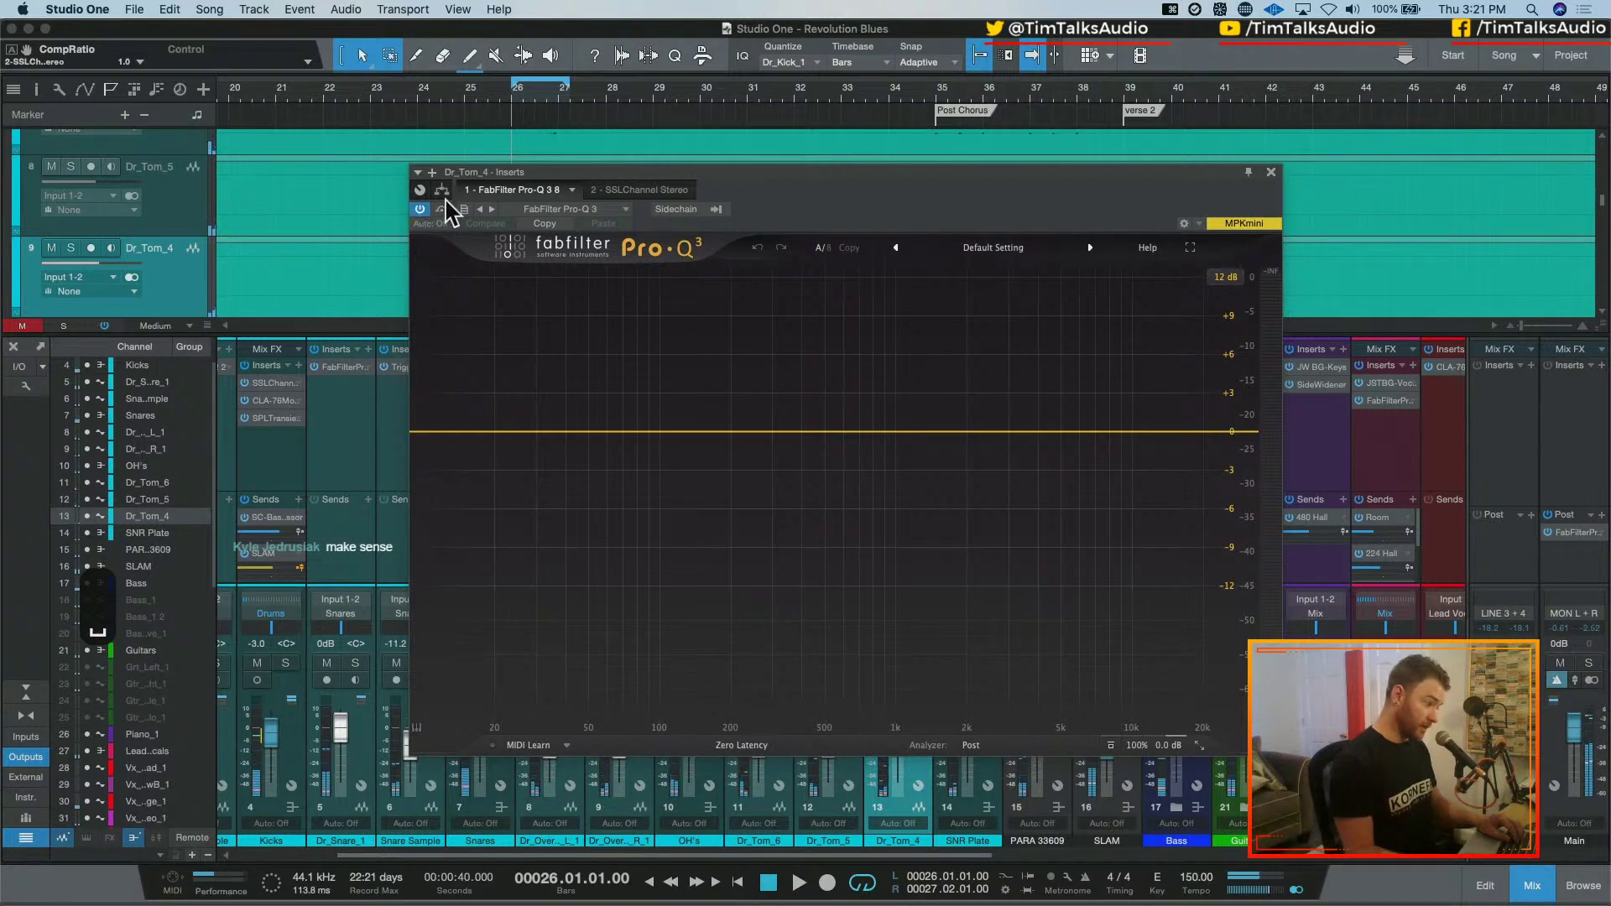
Examine Dr_Tom_4's frequency peaks in Pro-Q 3 while the fill loops, and close the plug-in window
key(space)
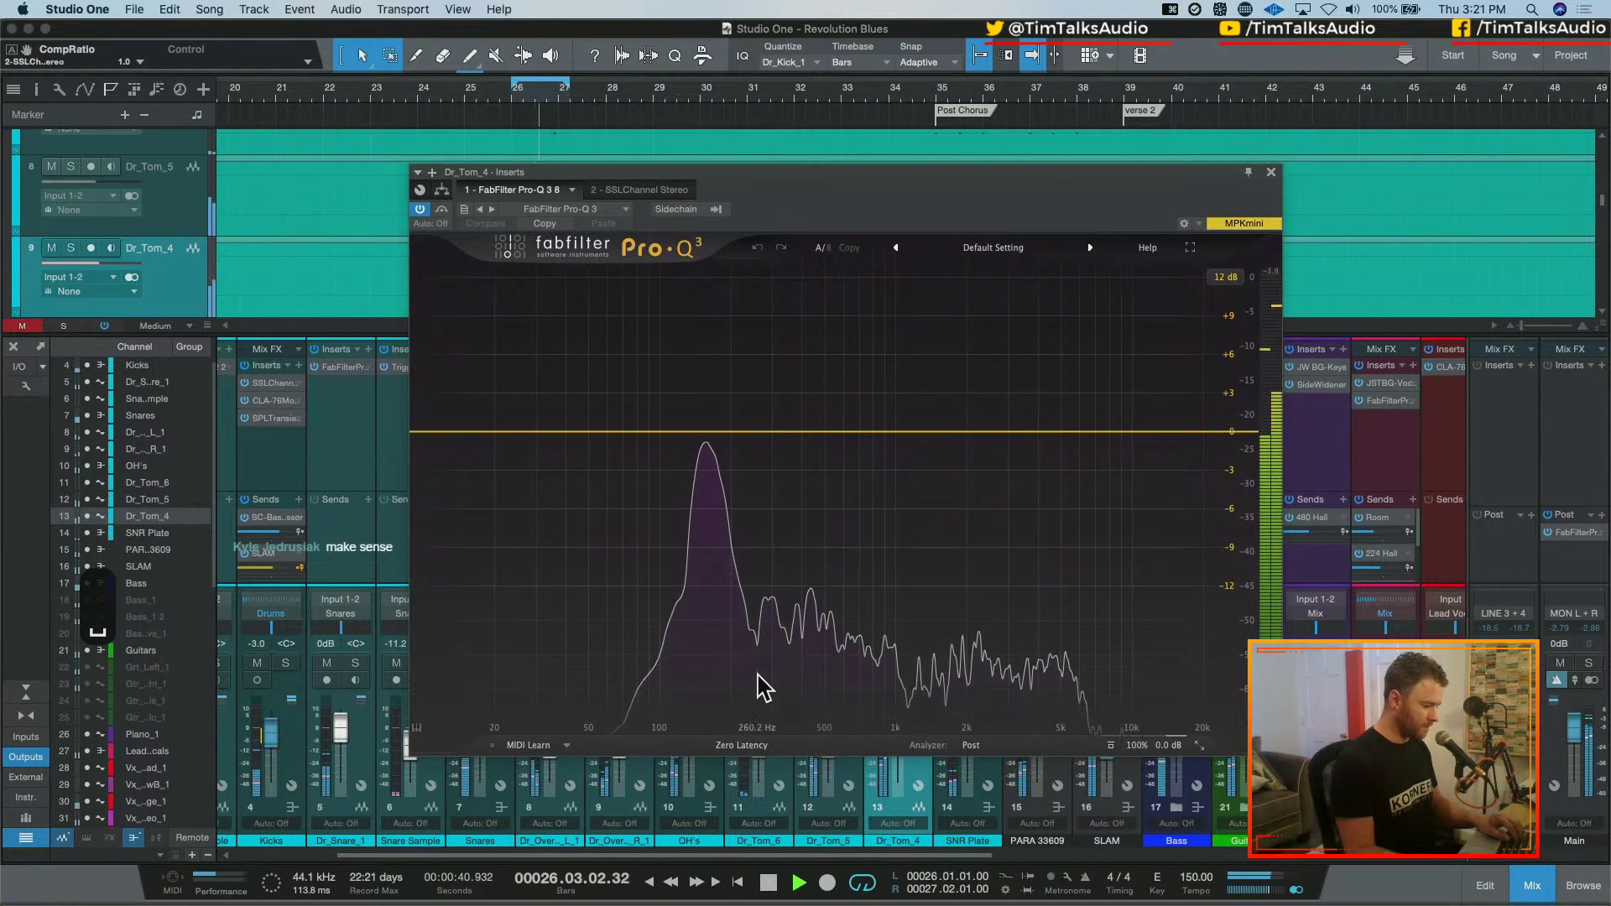
key(space)
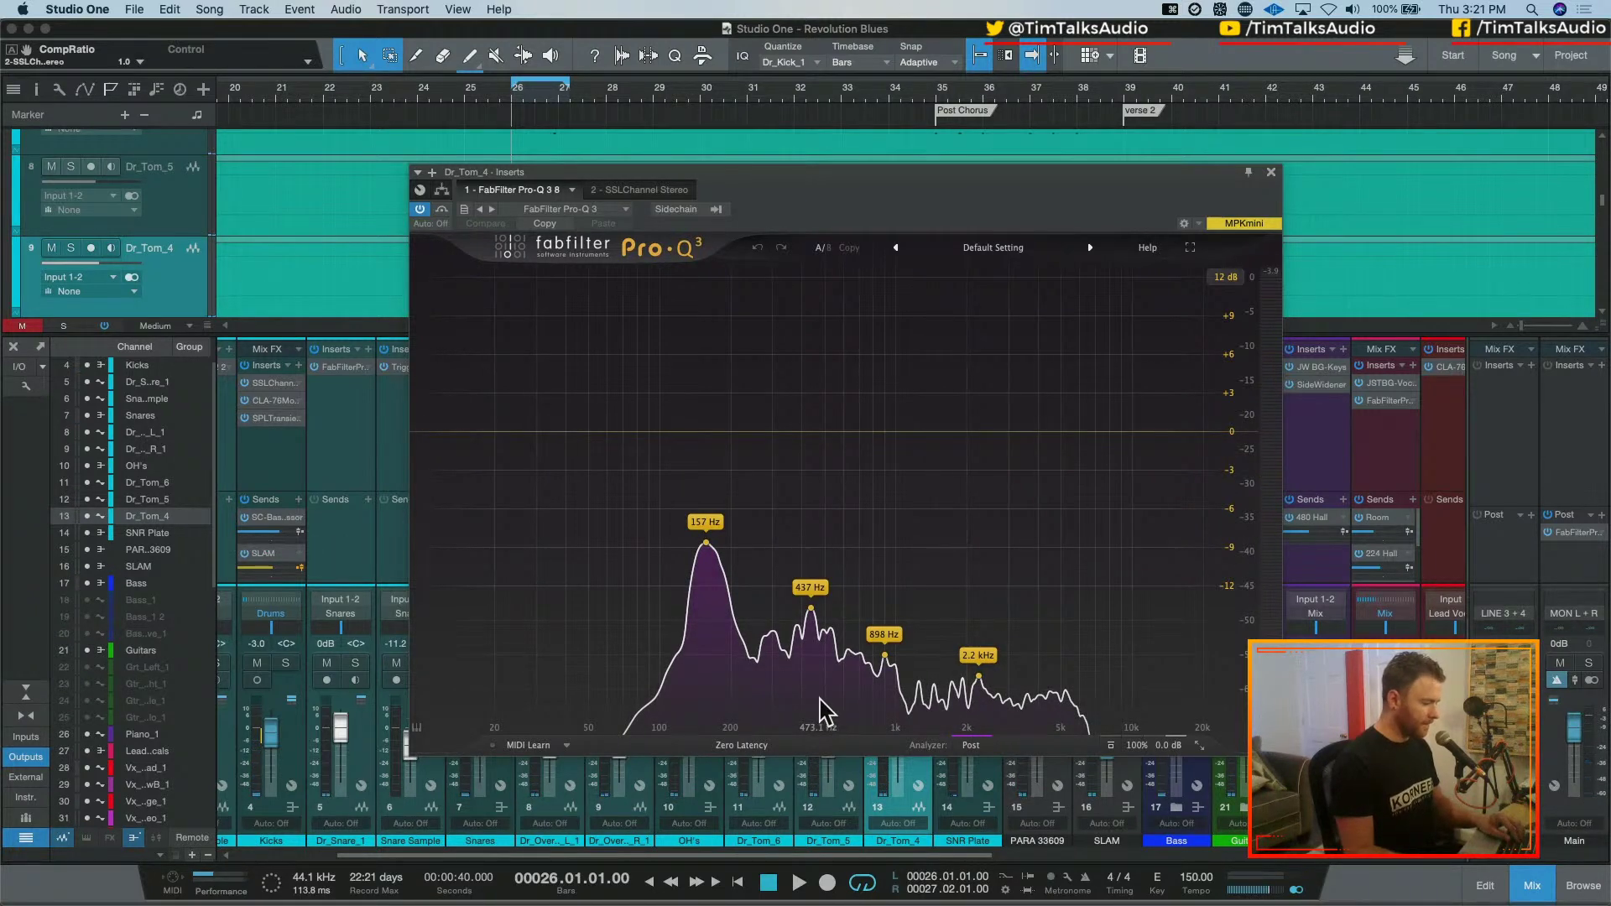
key(space)
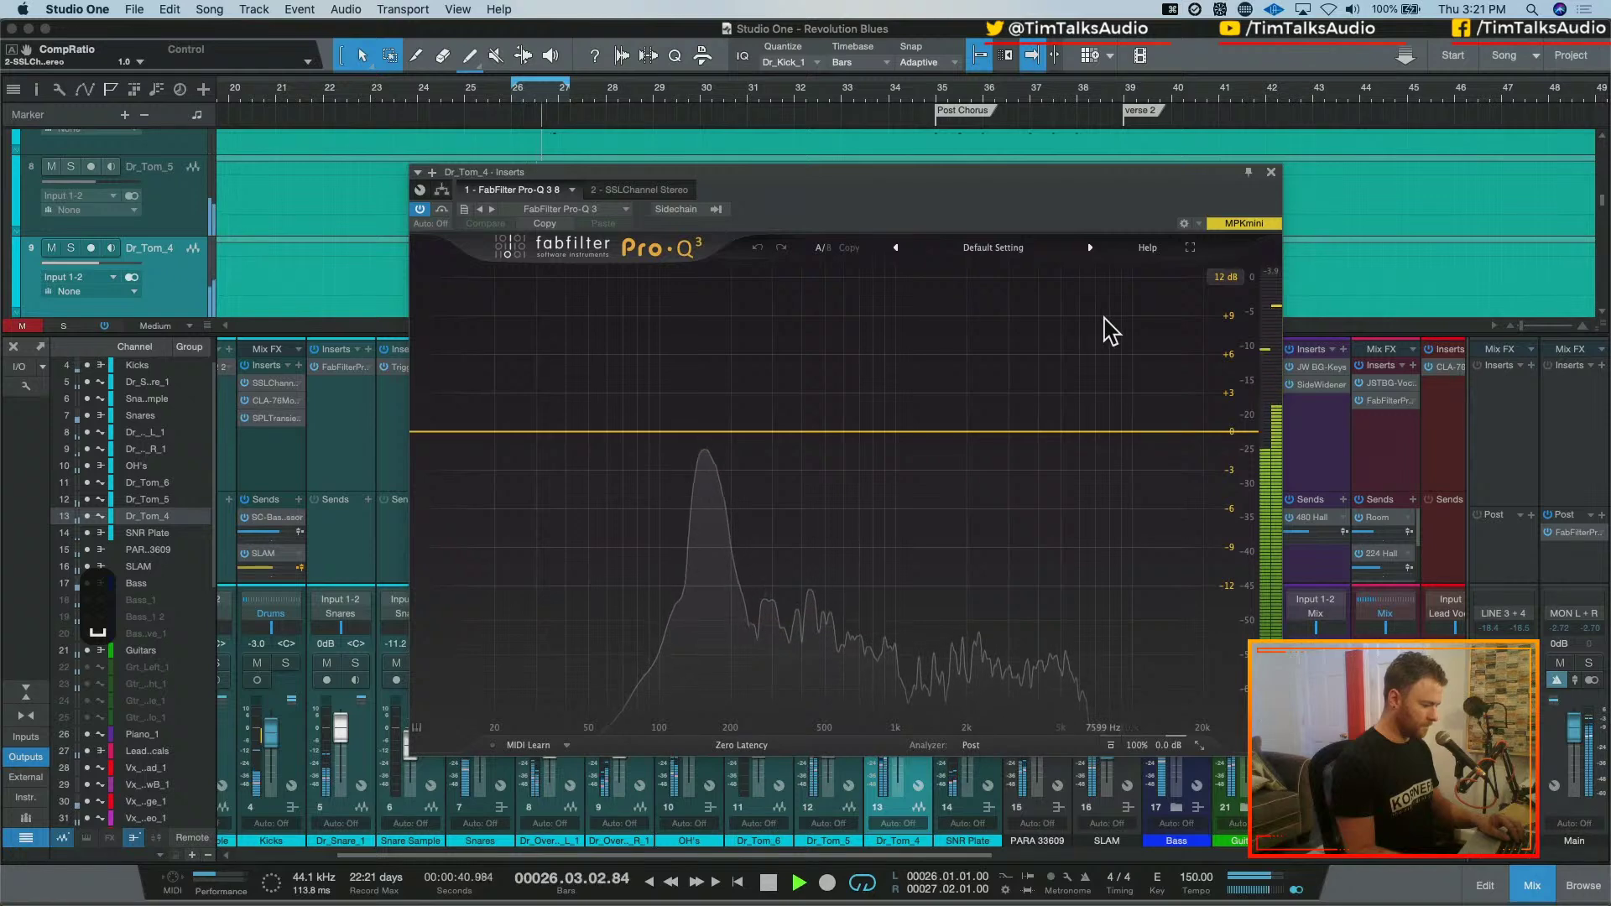
key(space)
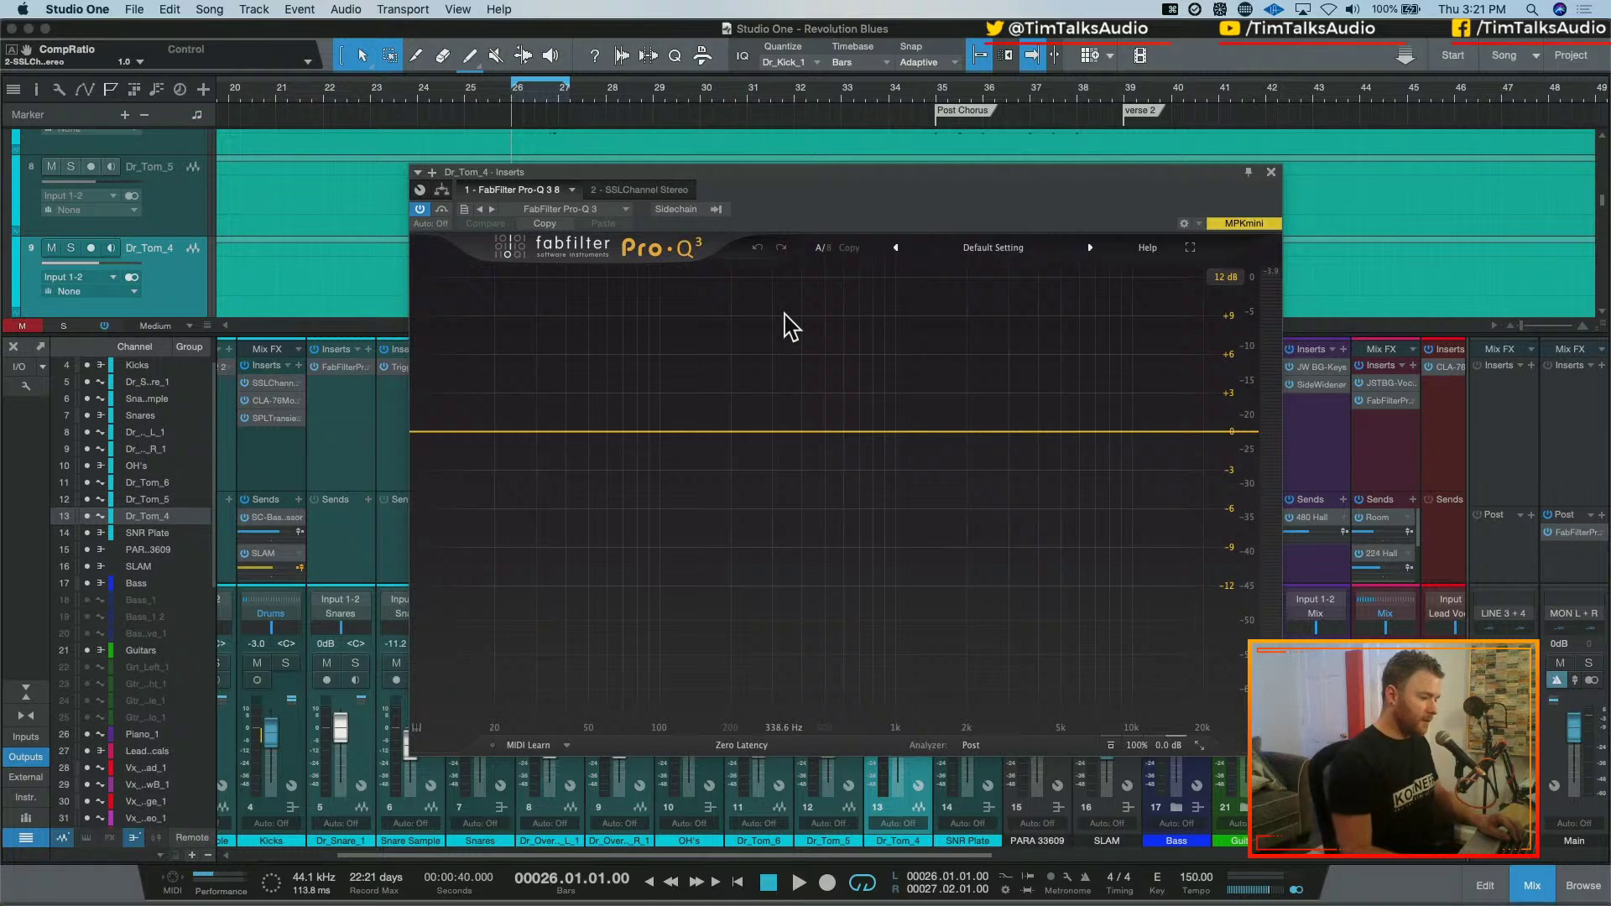
drag(1199, 189, 1225, 91)
click(1297, 76)
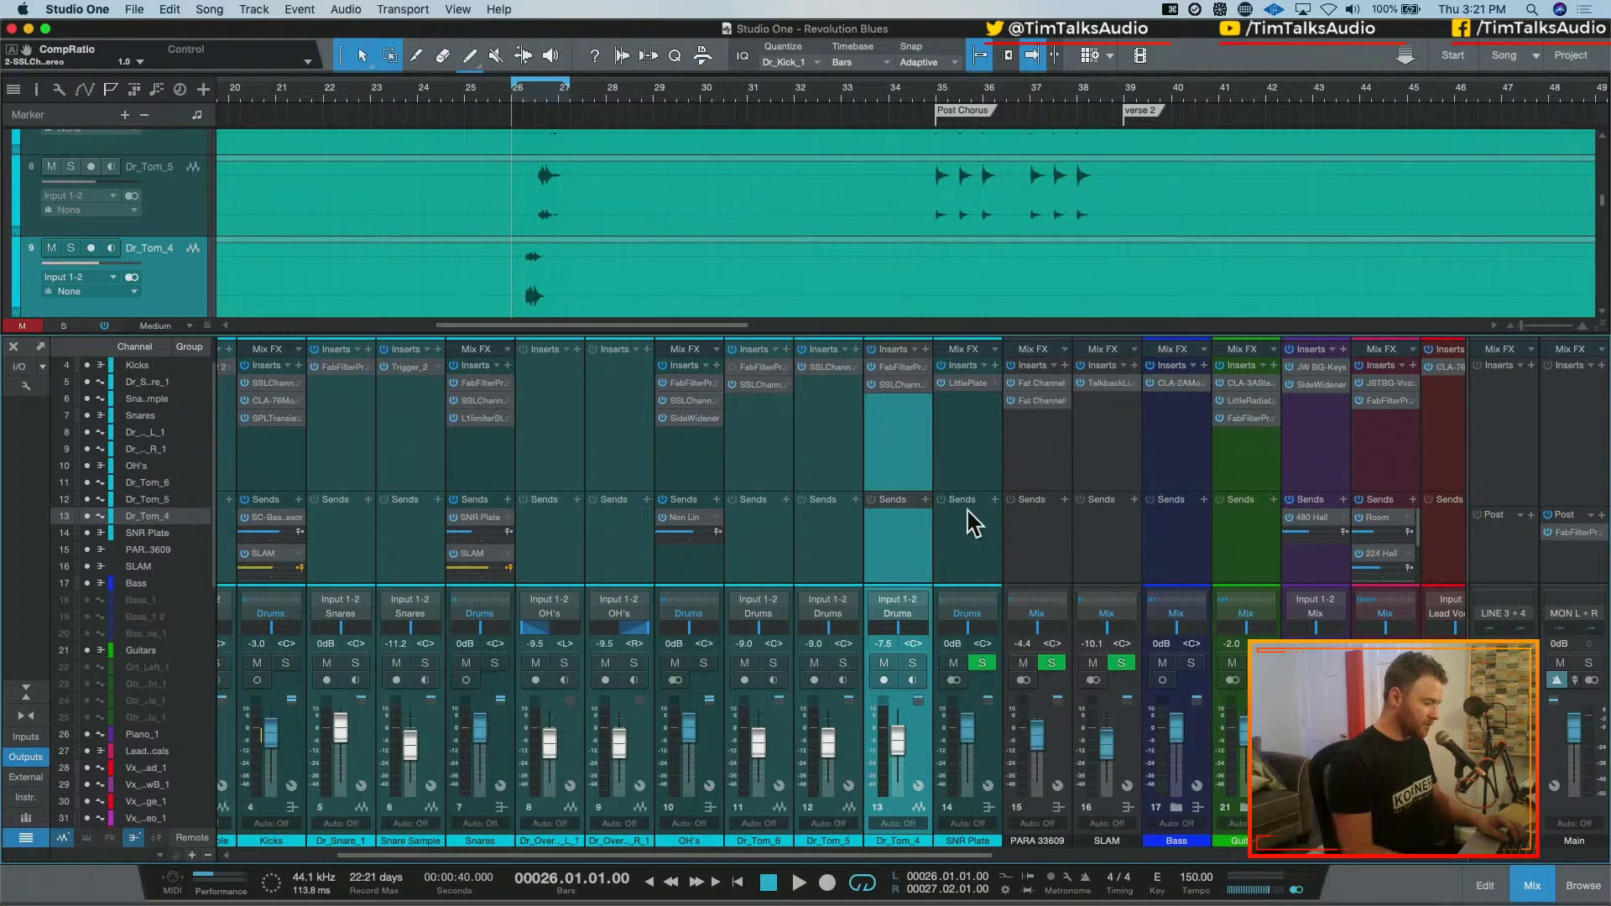
shift+click(765, 457)
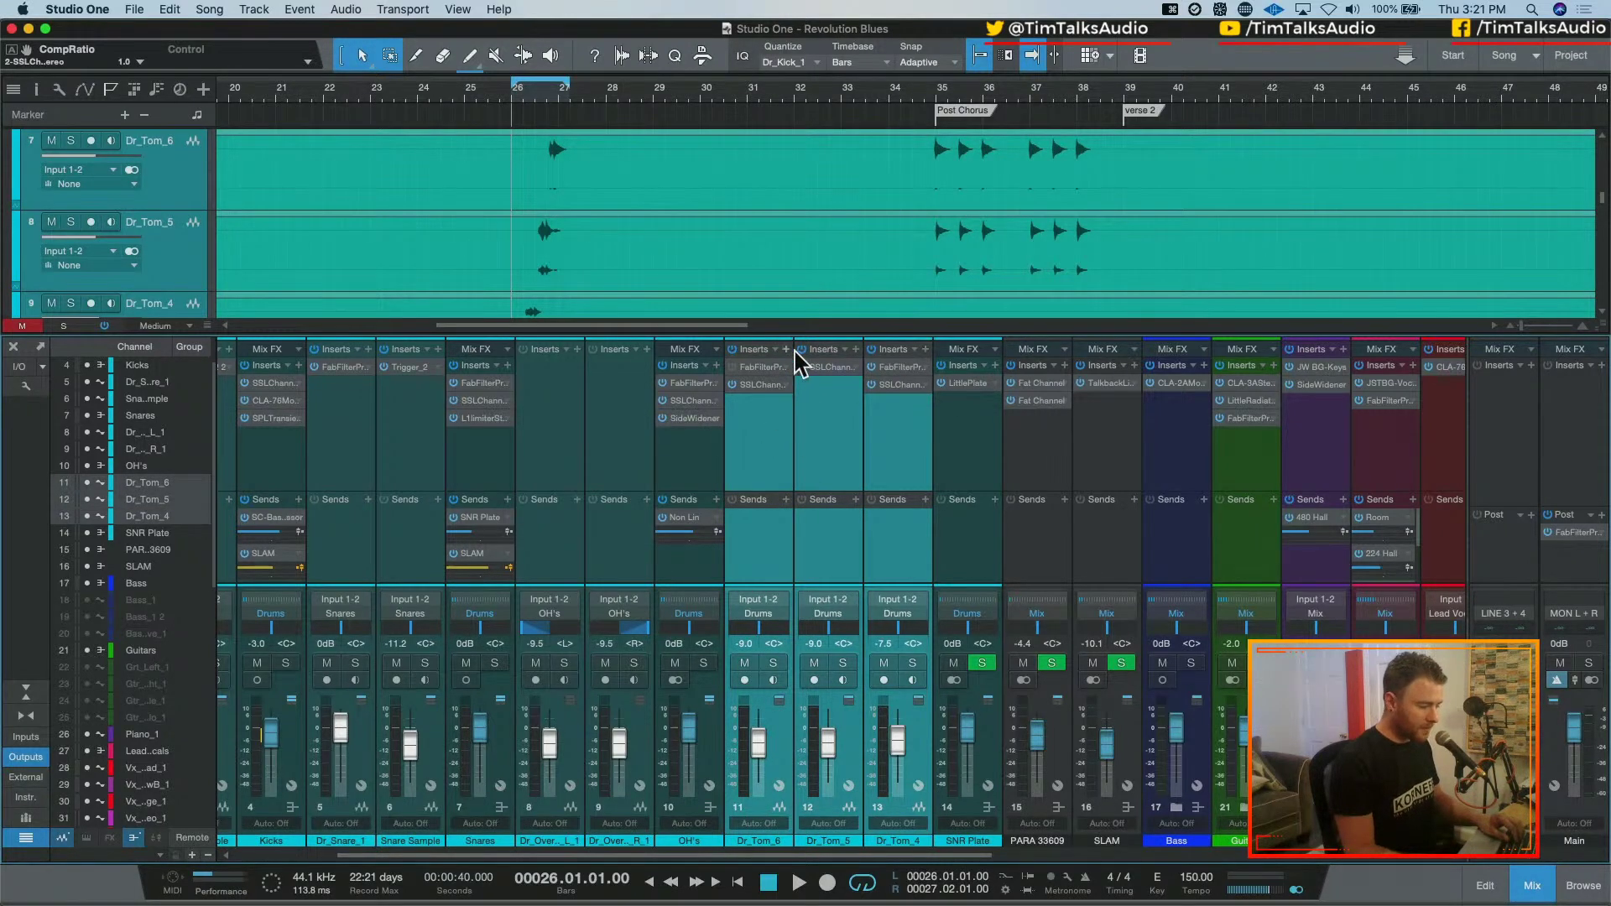
click(887, 433)
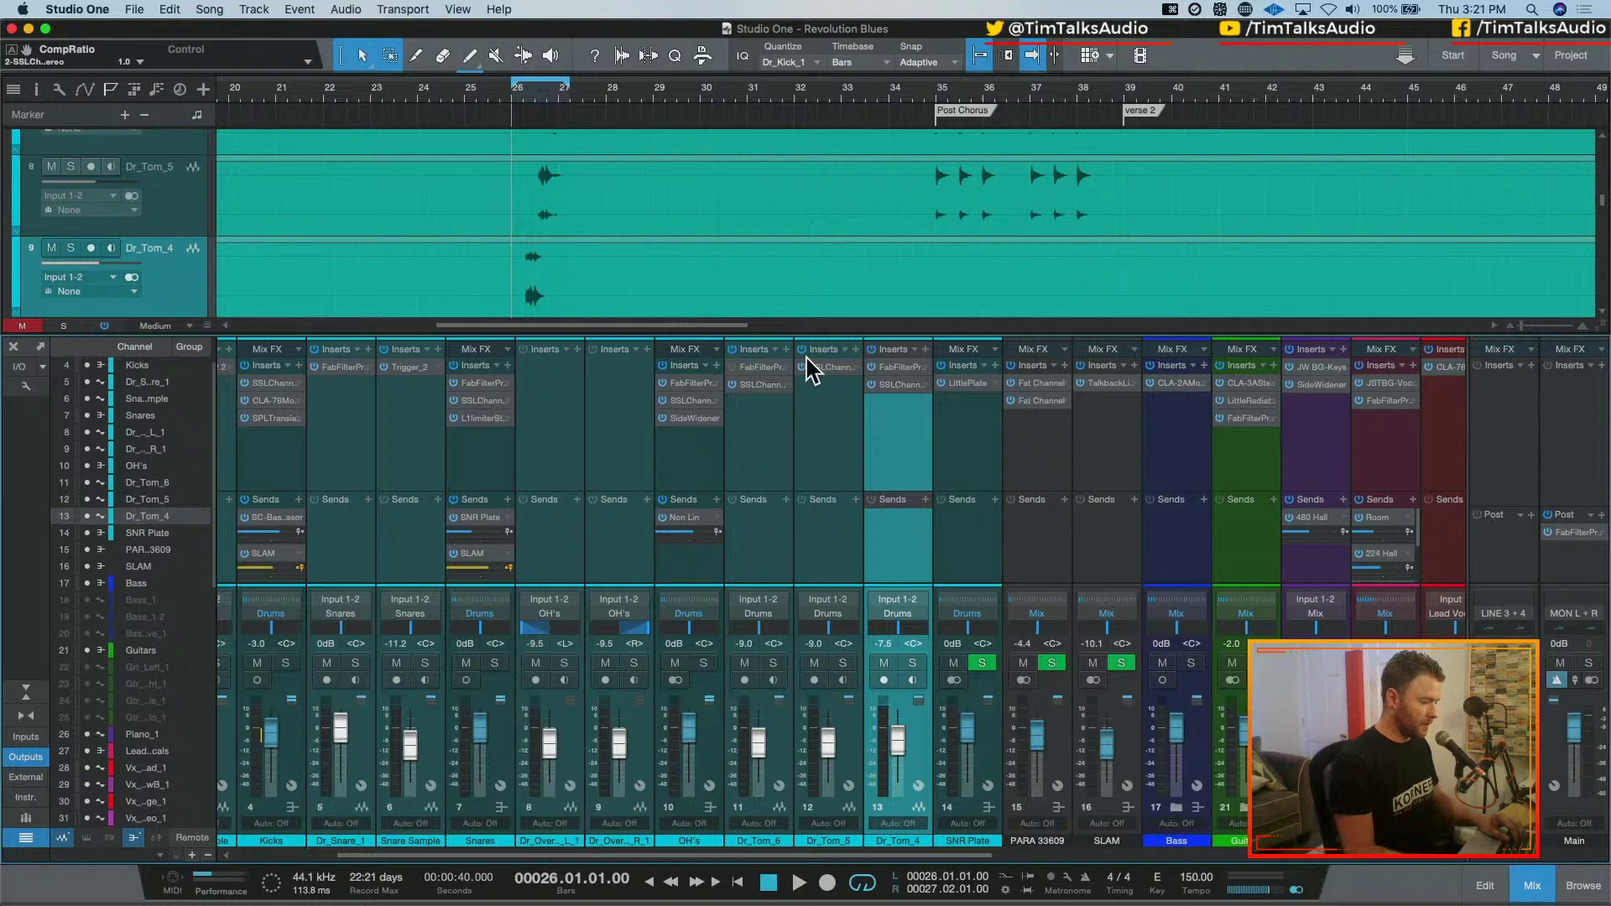
Select Dr_Tom_6 and audition the Post Chorus tom hits from 34.04 in the full mix
click(779, 461)
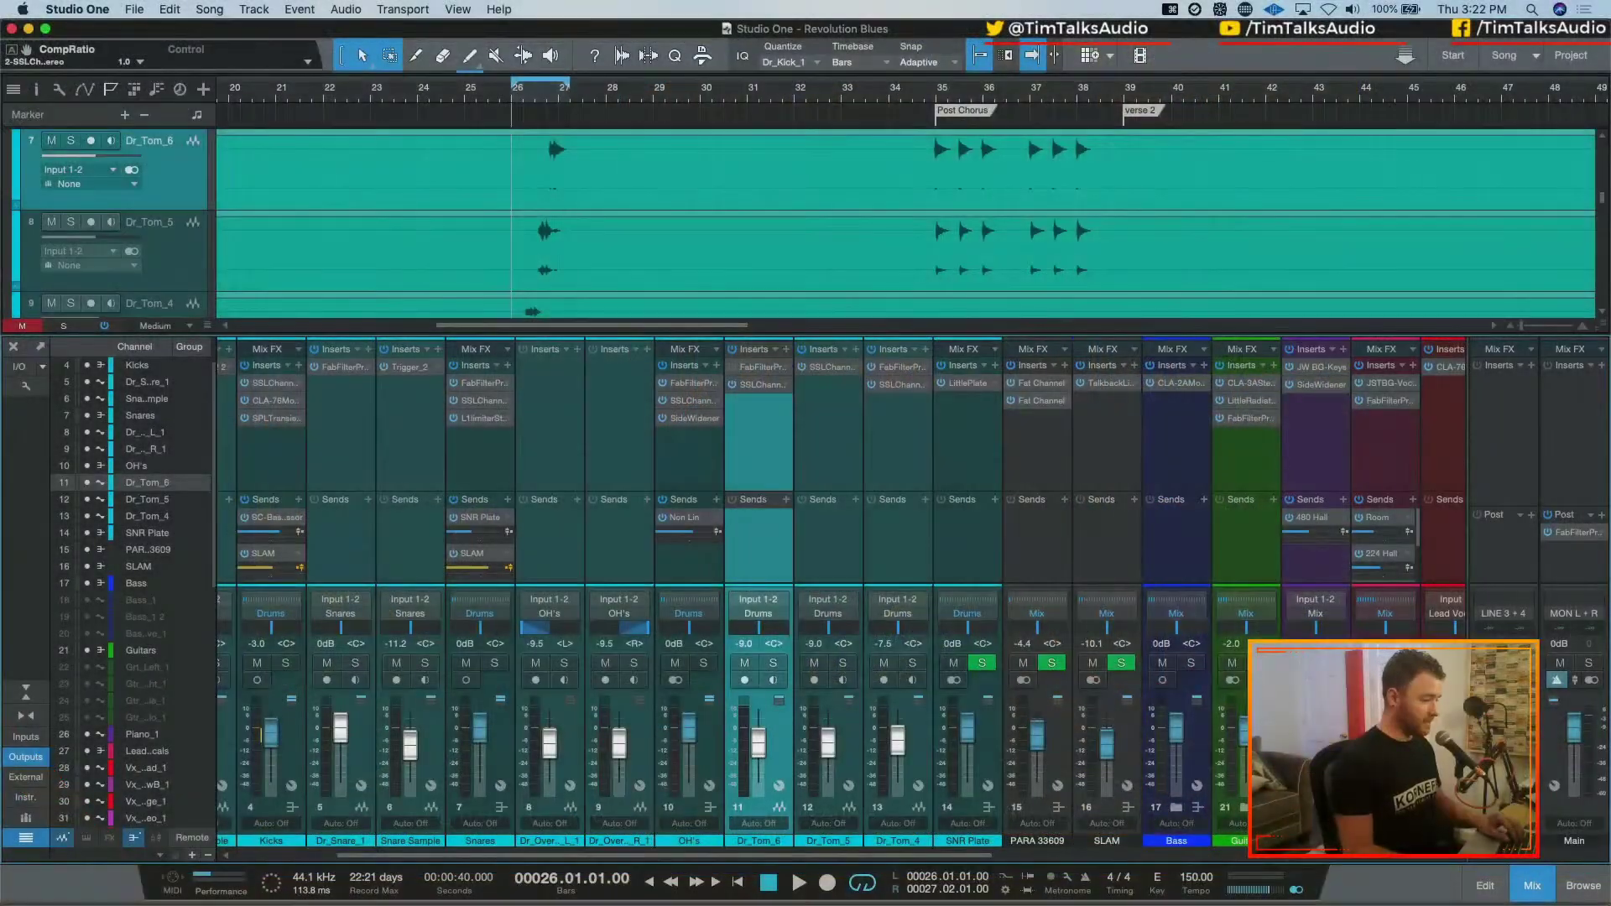
click(926, 97)
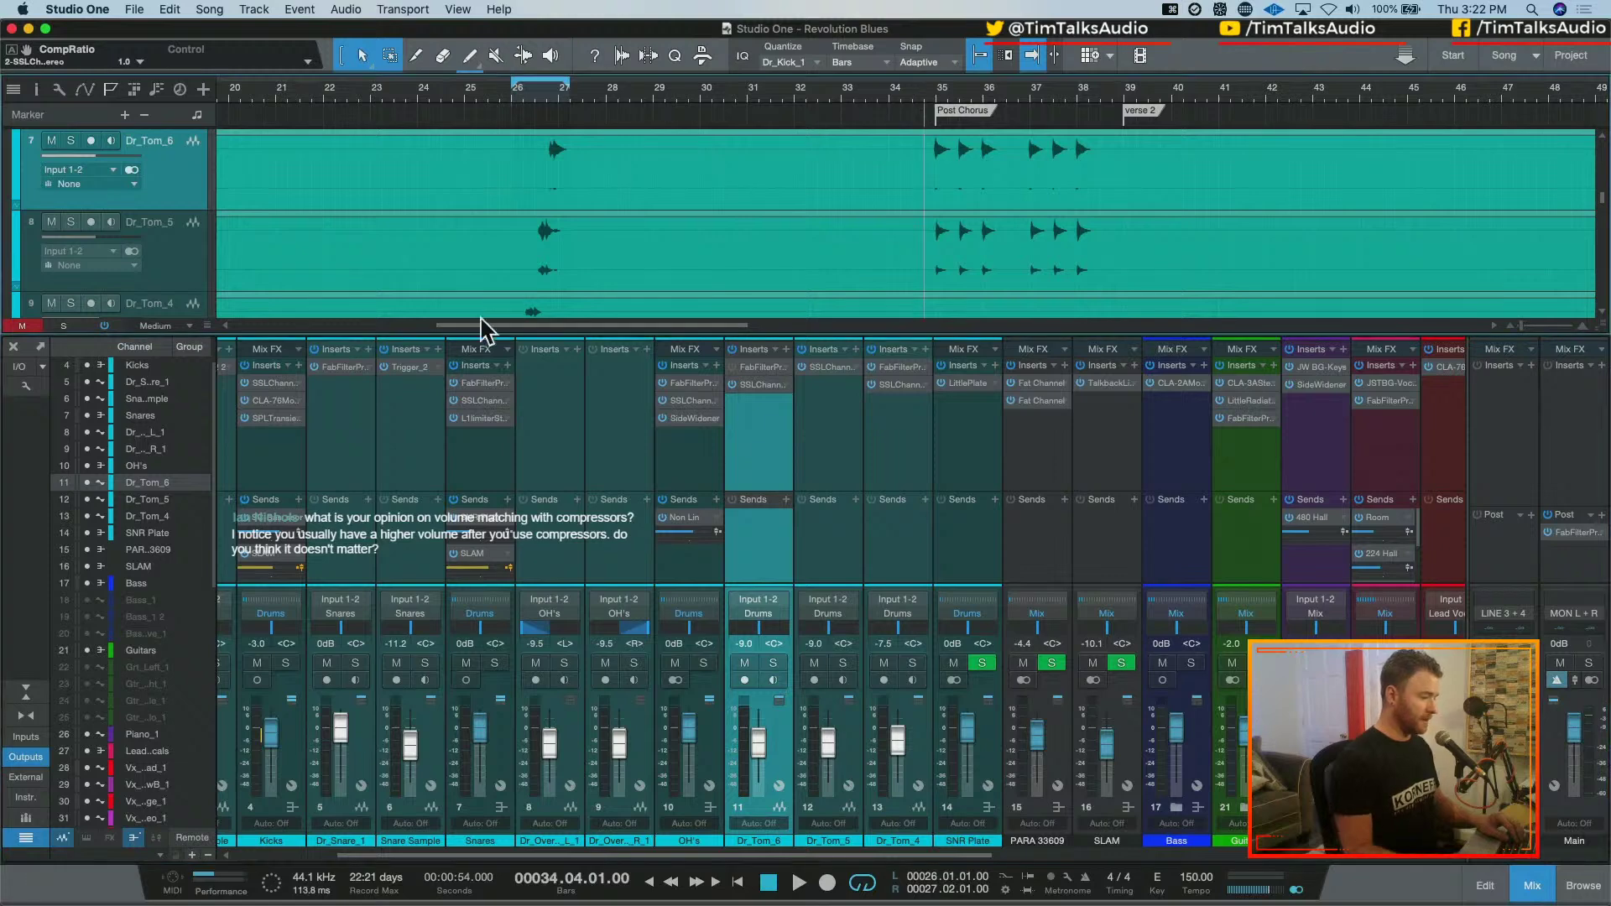
key(space)
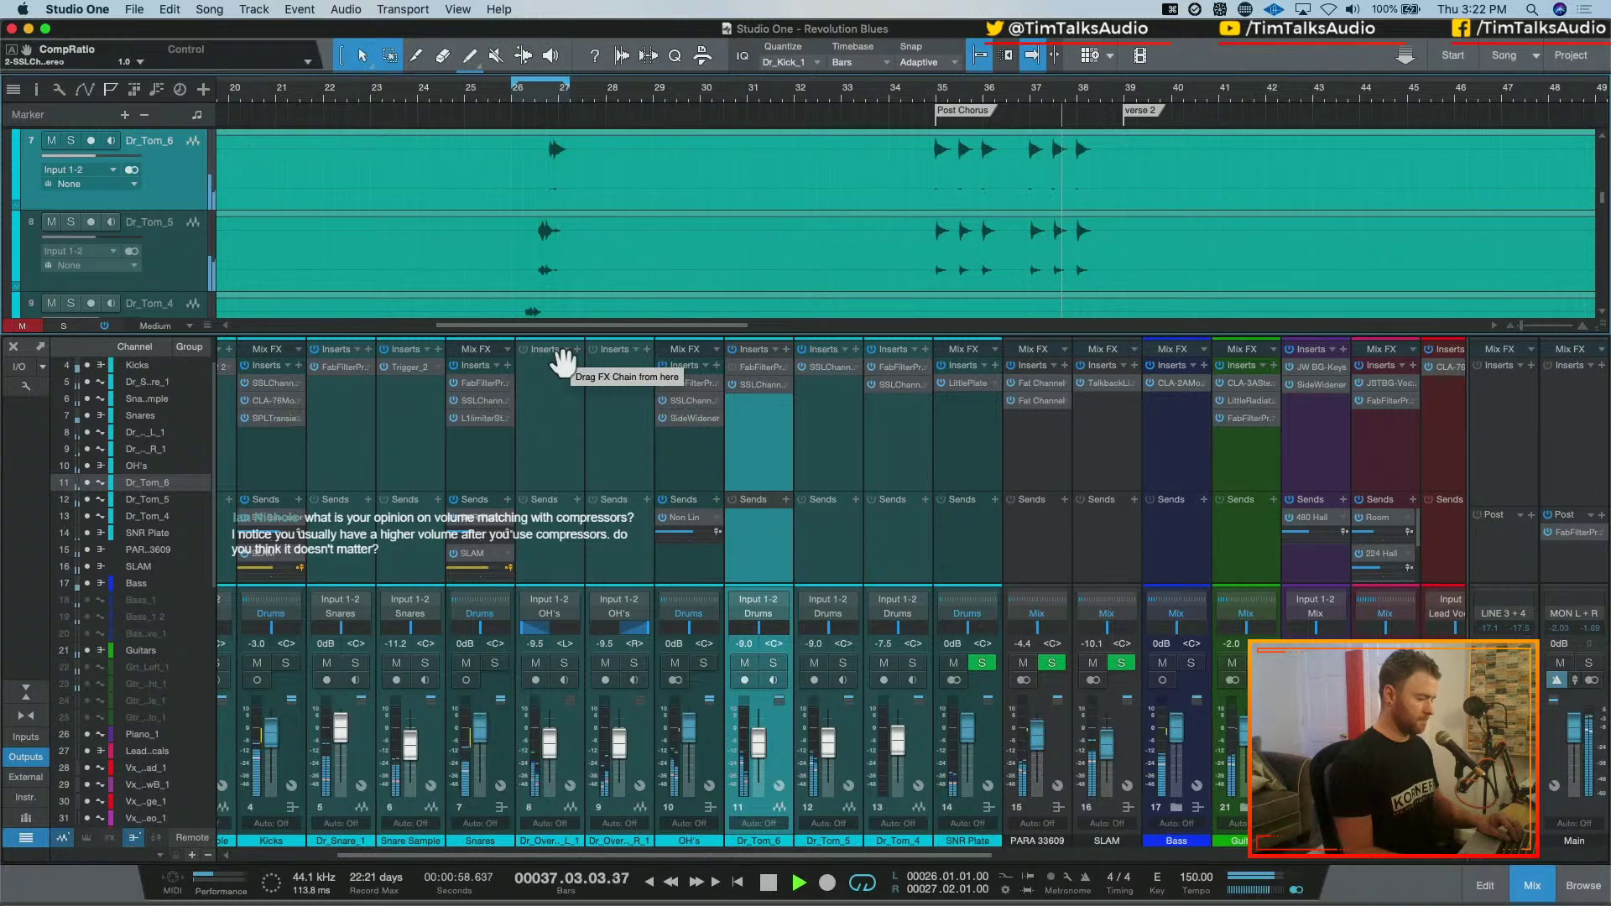
key(space)
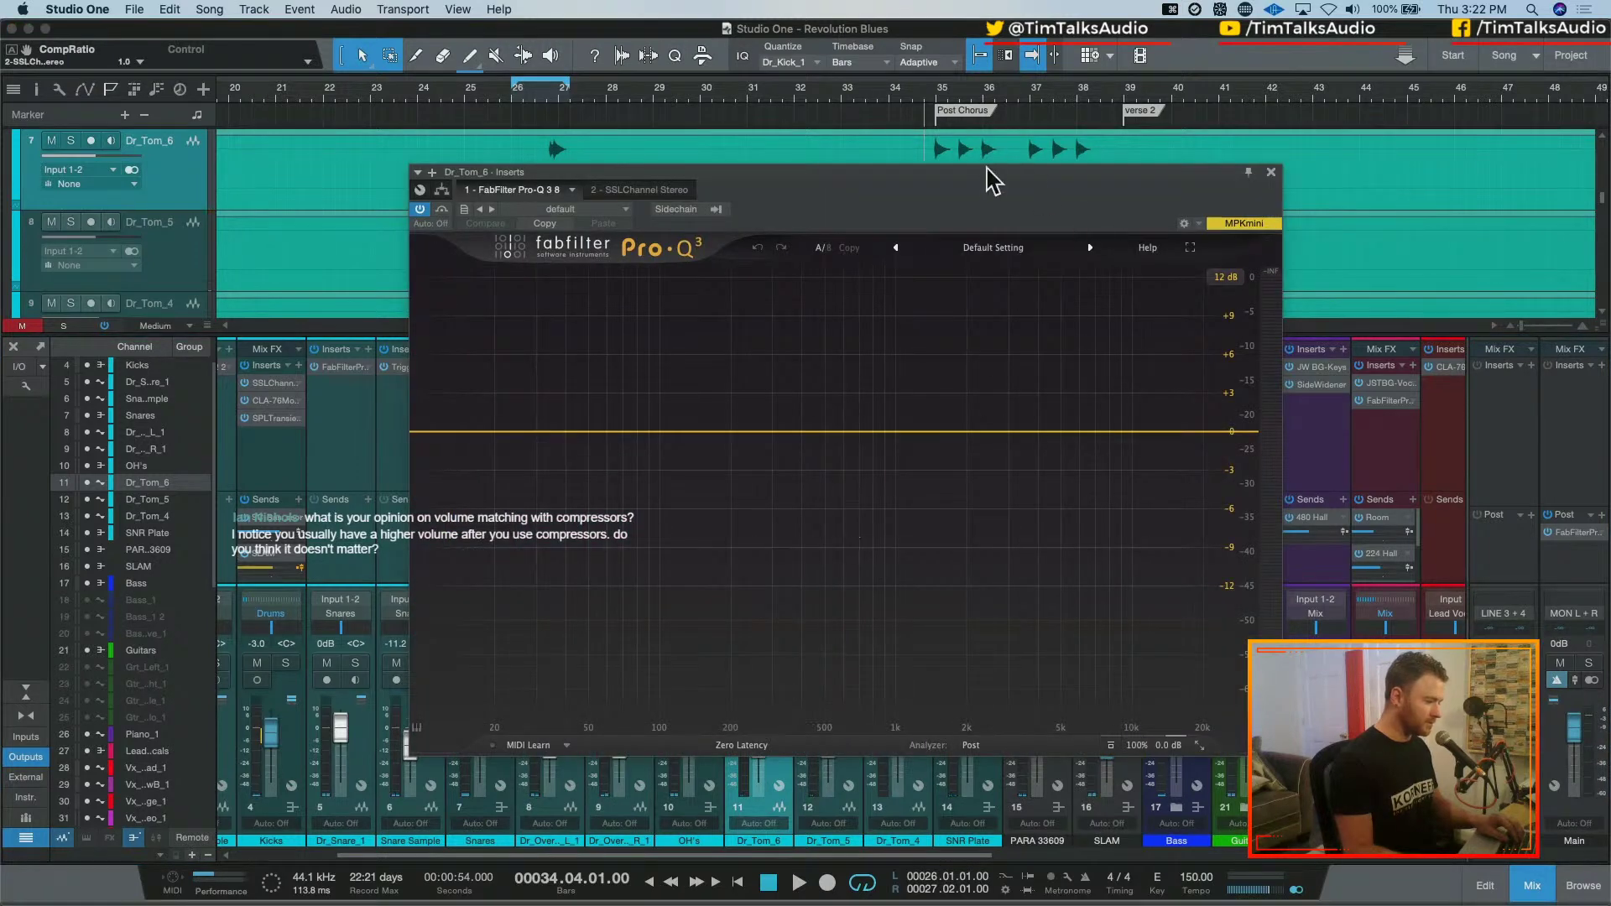
Examine Dr_Tom_6's spectrum in Pro-Q 3 while playing the Post Chorus tom hits, and close the plug-in window
drag(988, 168, 904, 228)
key(space)
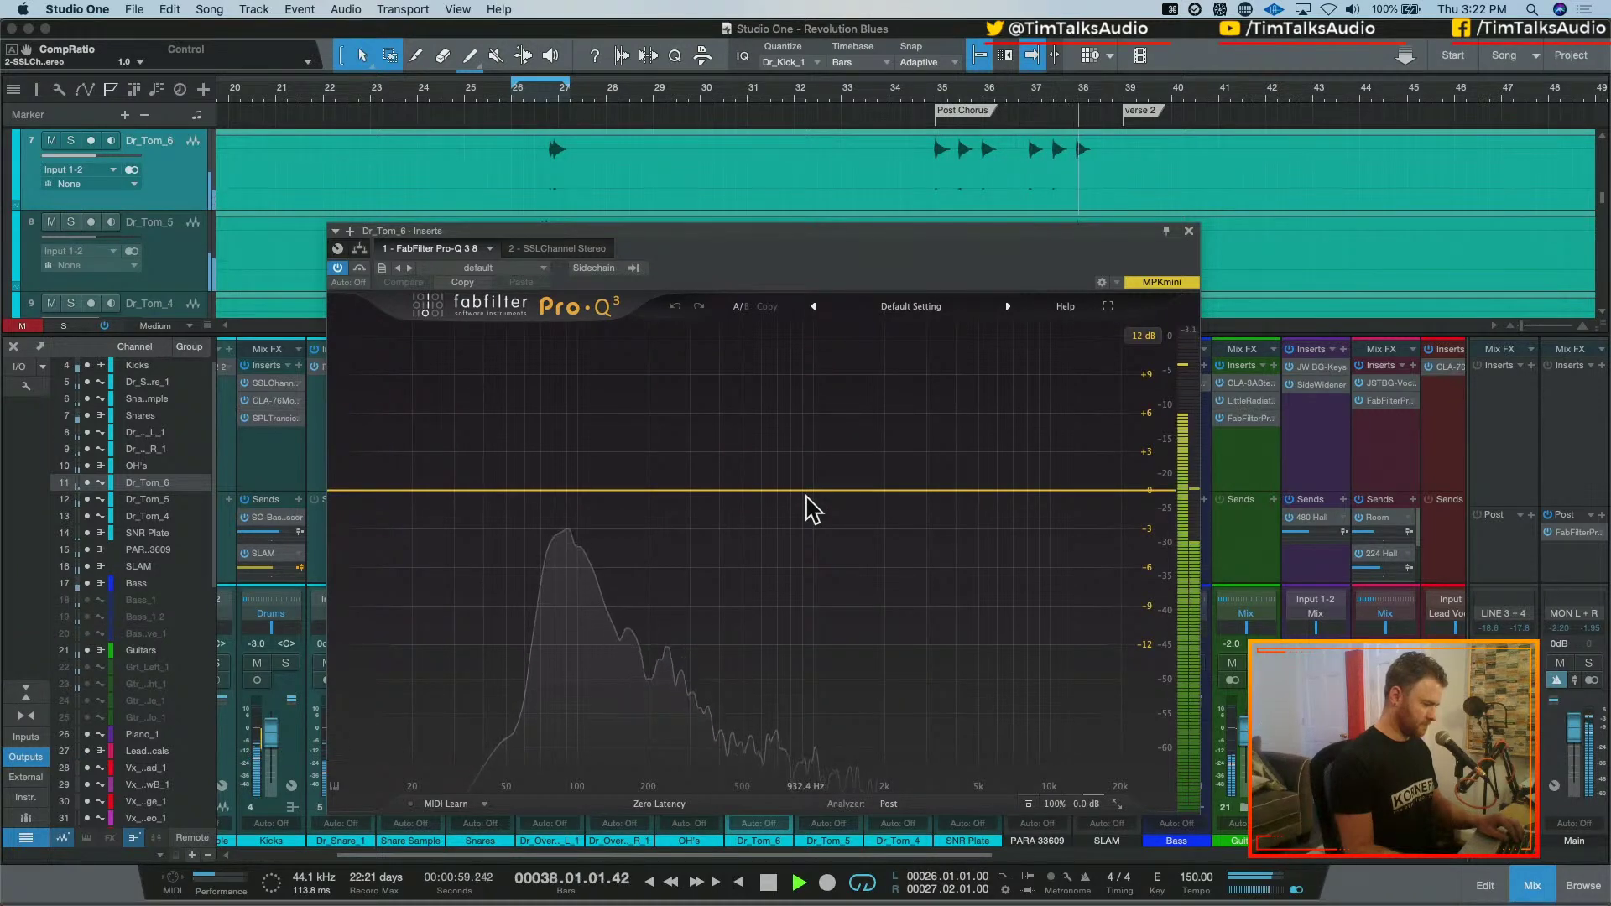
key(space)
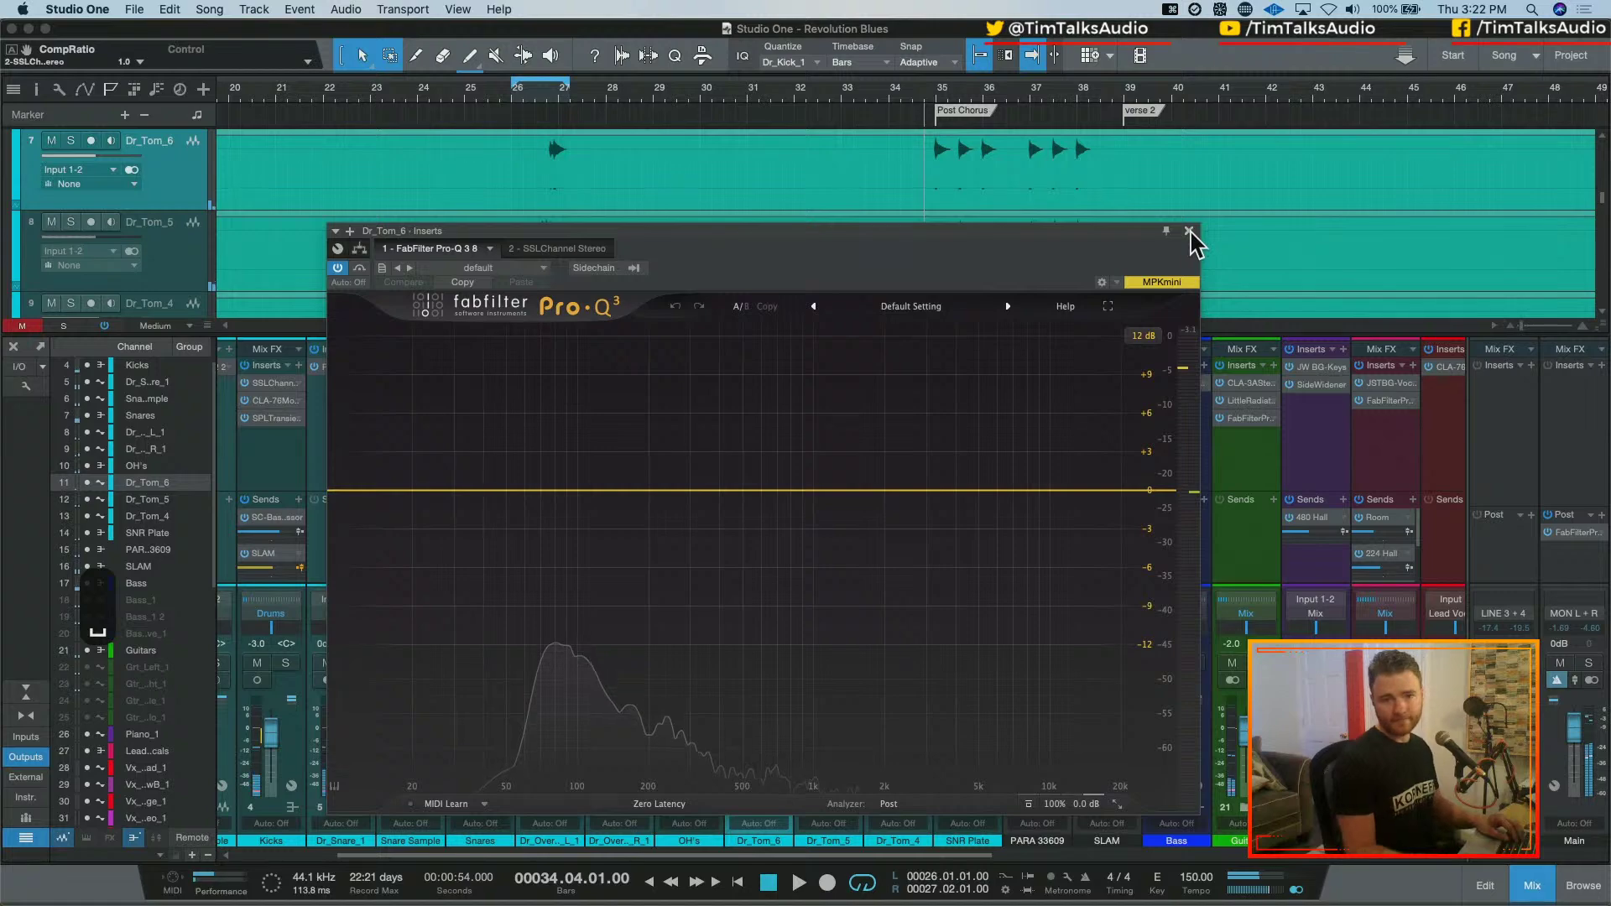
click(1190, 231)
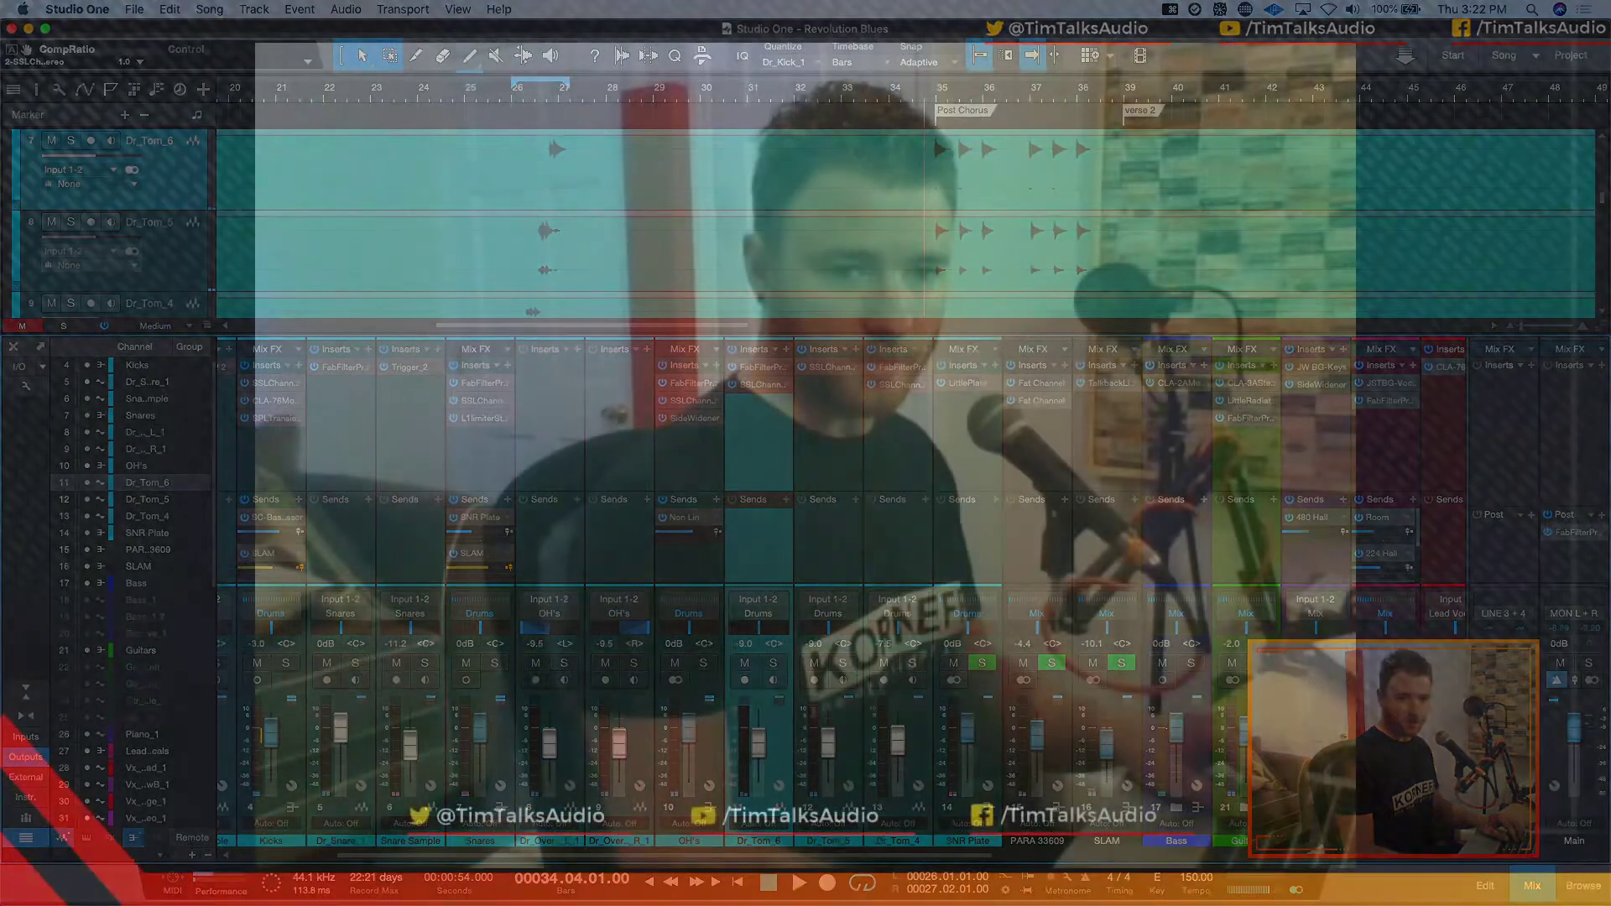